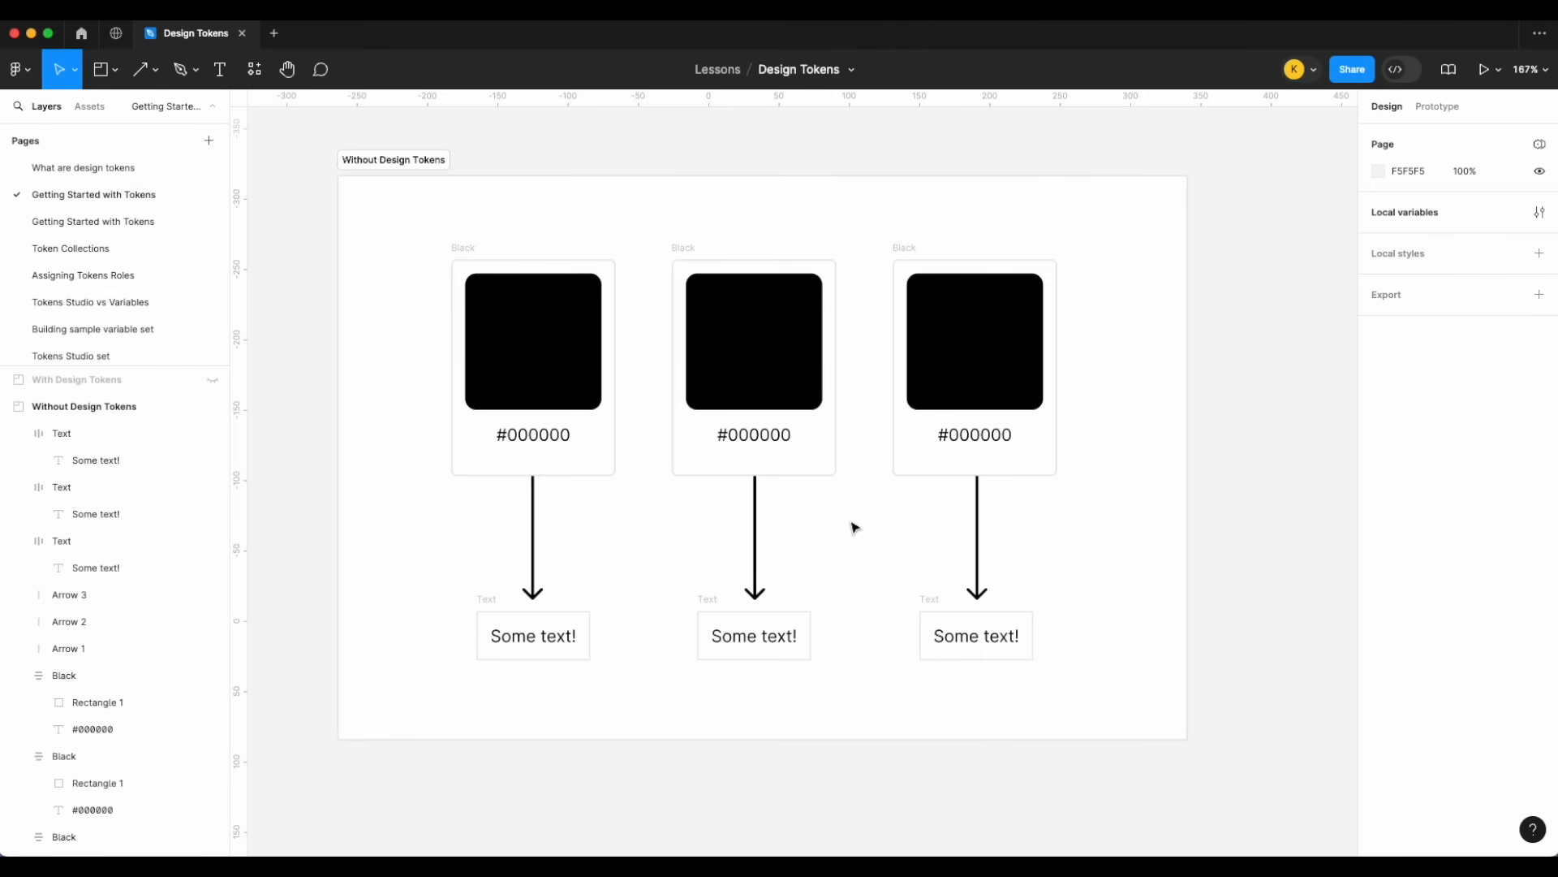
- Open the local variables and set the Black 1 color in the Without Tokens collection to FF0000
click(1540, 213)
click(1294, 188)
drag(1323, 377, 1514, 203)
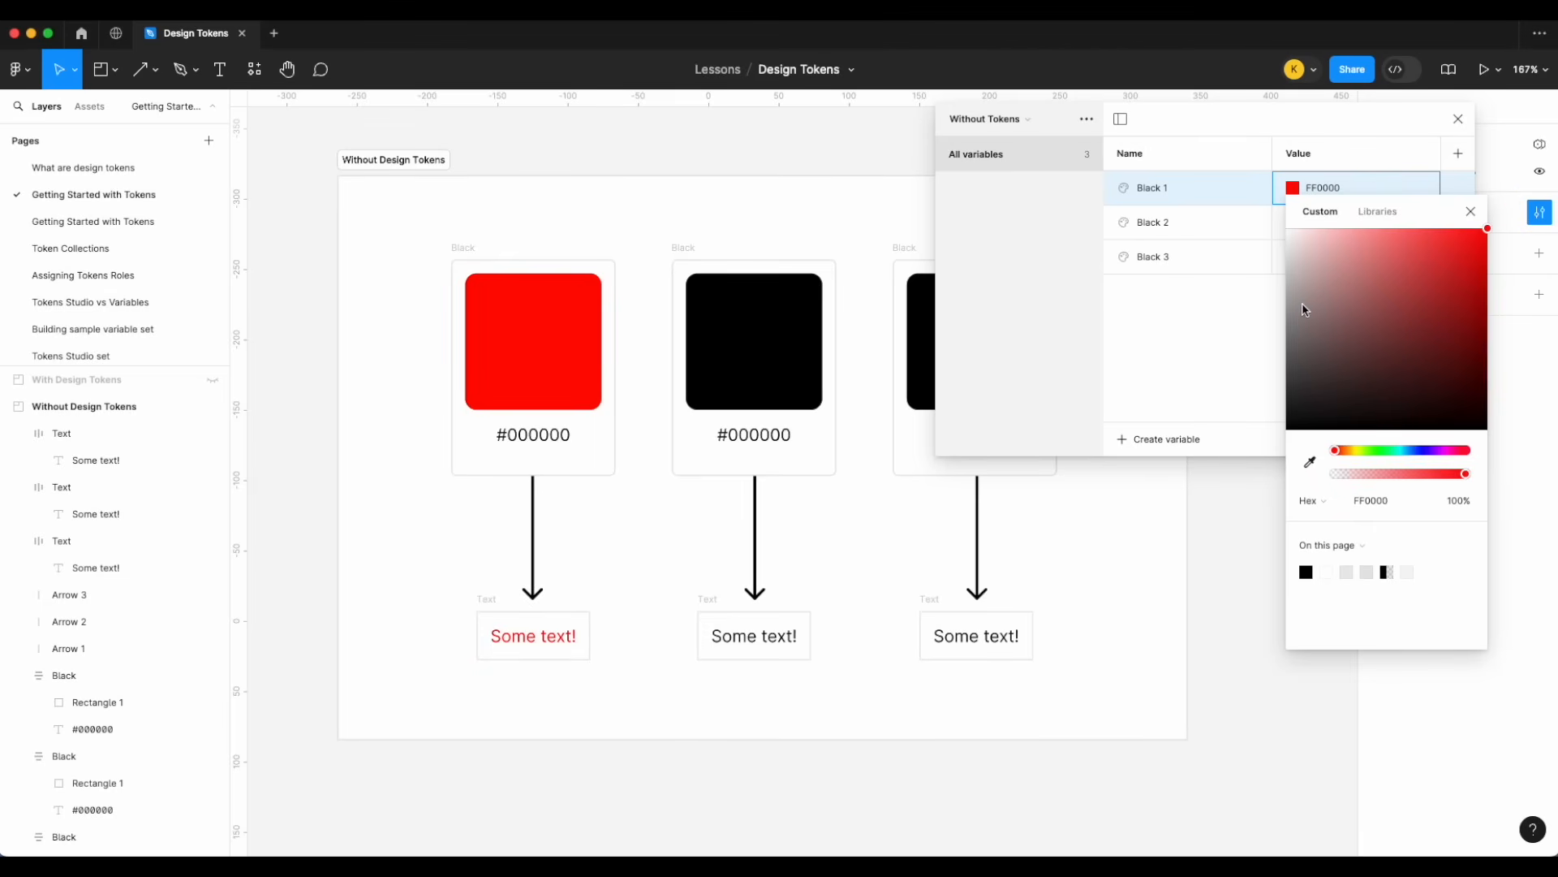
click(1350, 209)
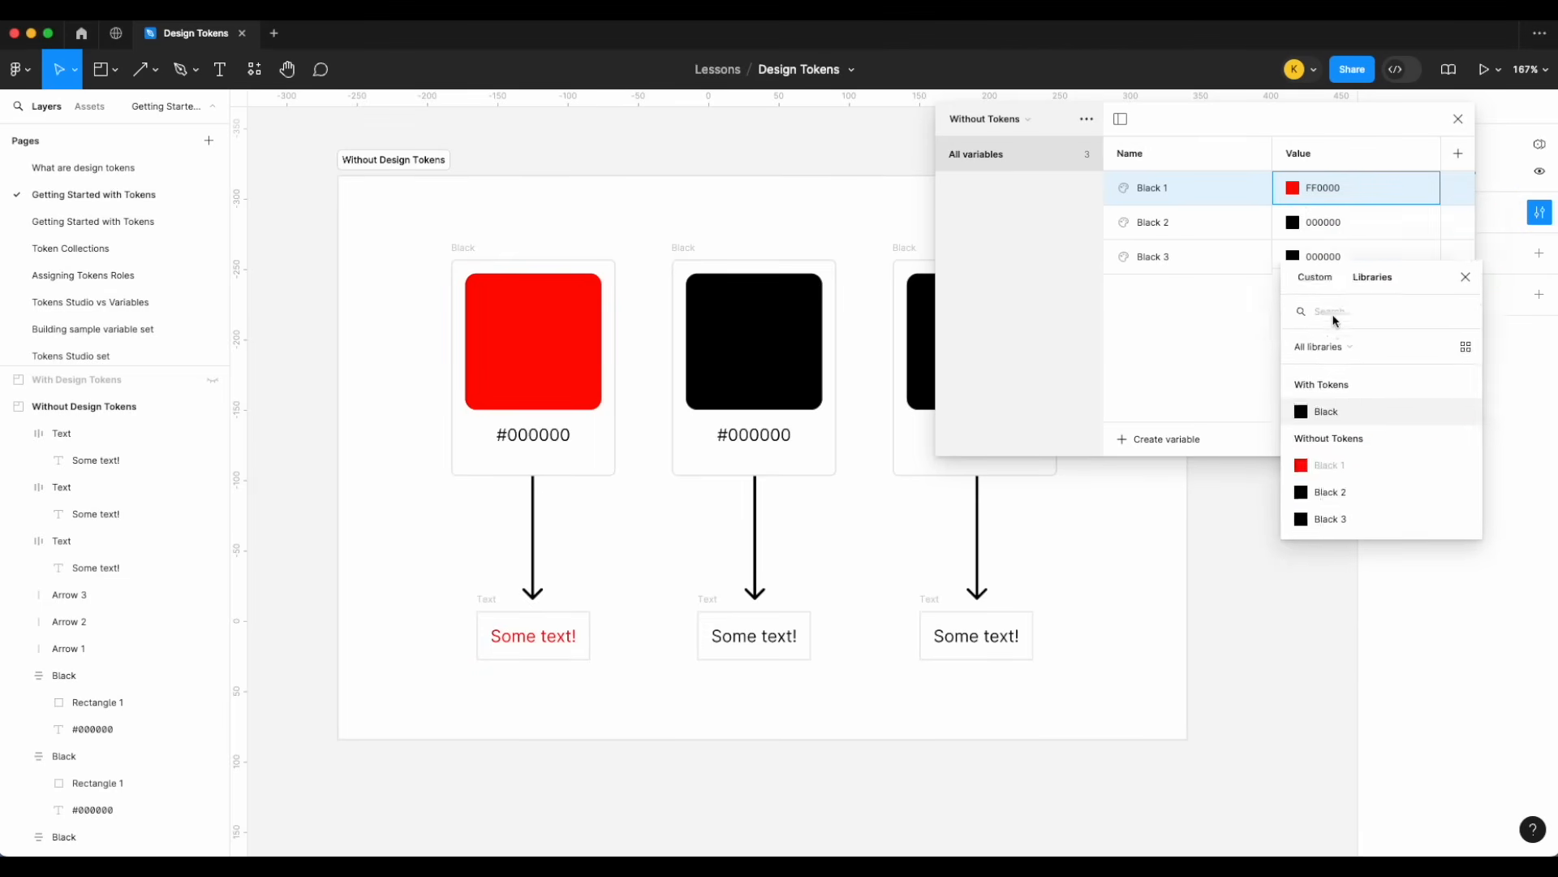
- Set the Black 2 and Black 3 variables in the Without Tokens collection to FF0000
click(1295, 227)
click(1294, 223)
drag(1345, 396, 1550, 193)
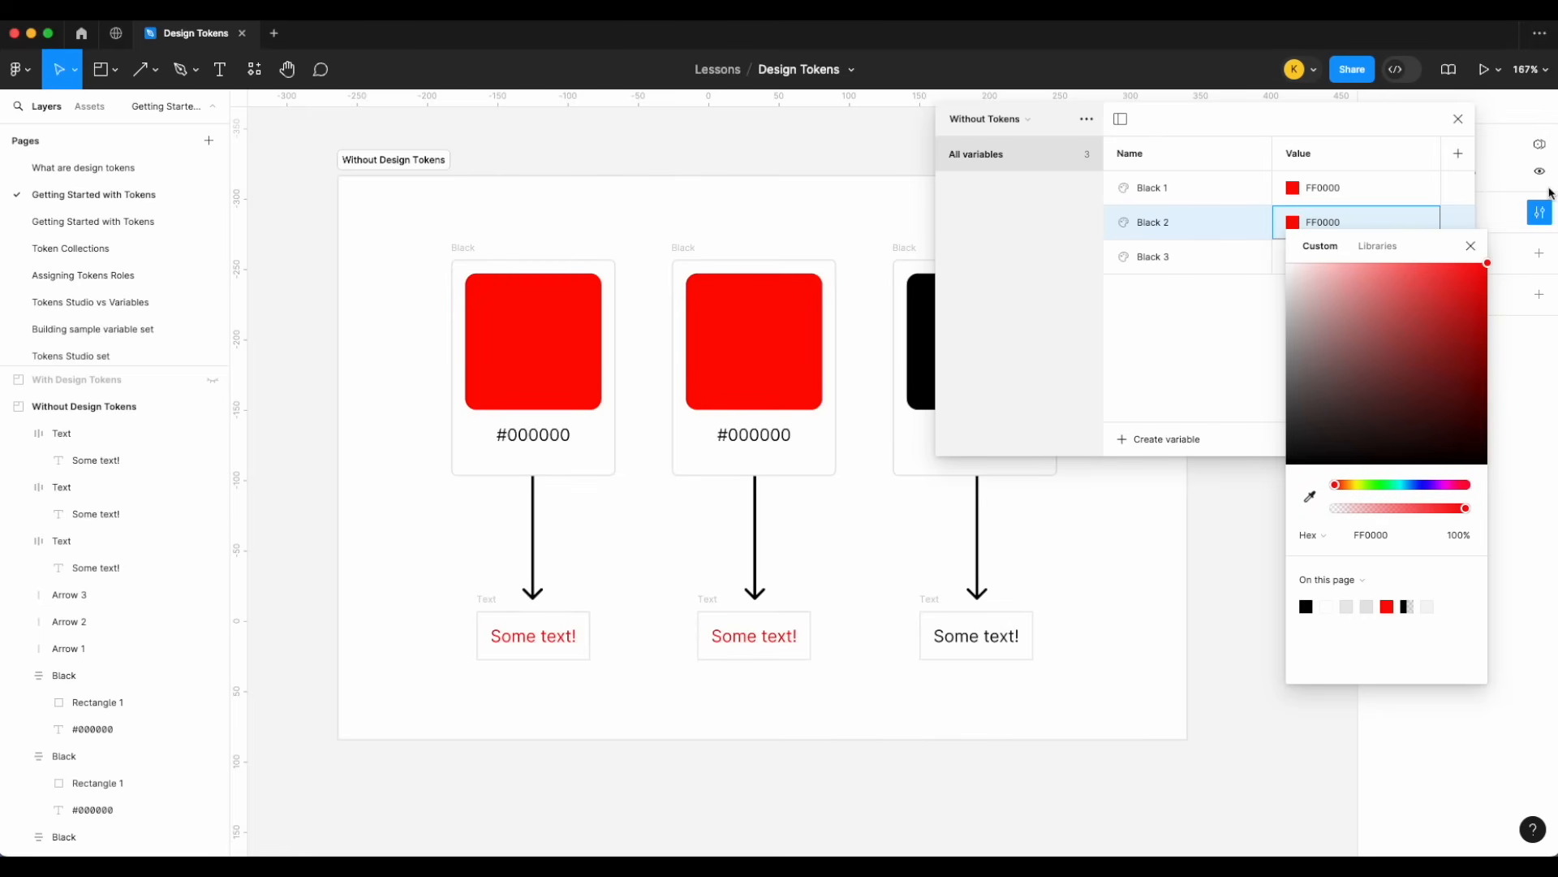
click(1181, 348)
click(1289, 257)
click(1290, 258)
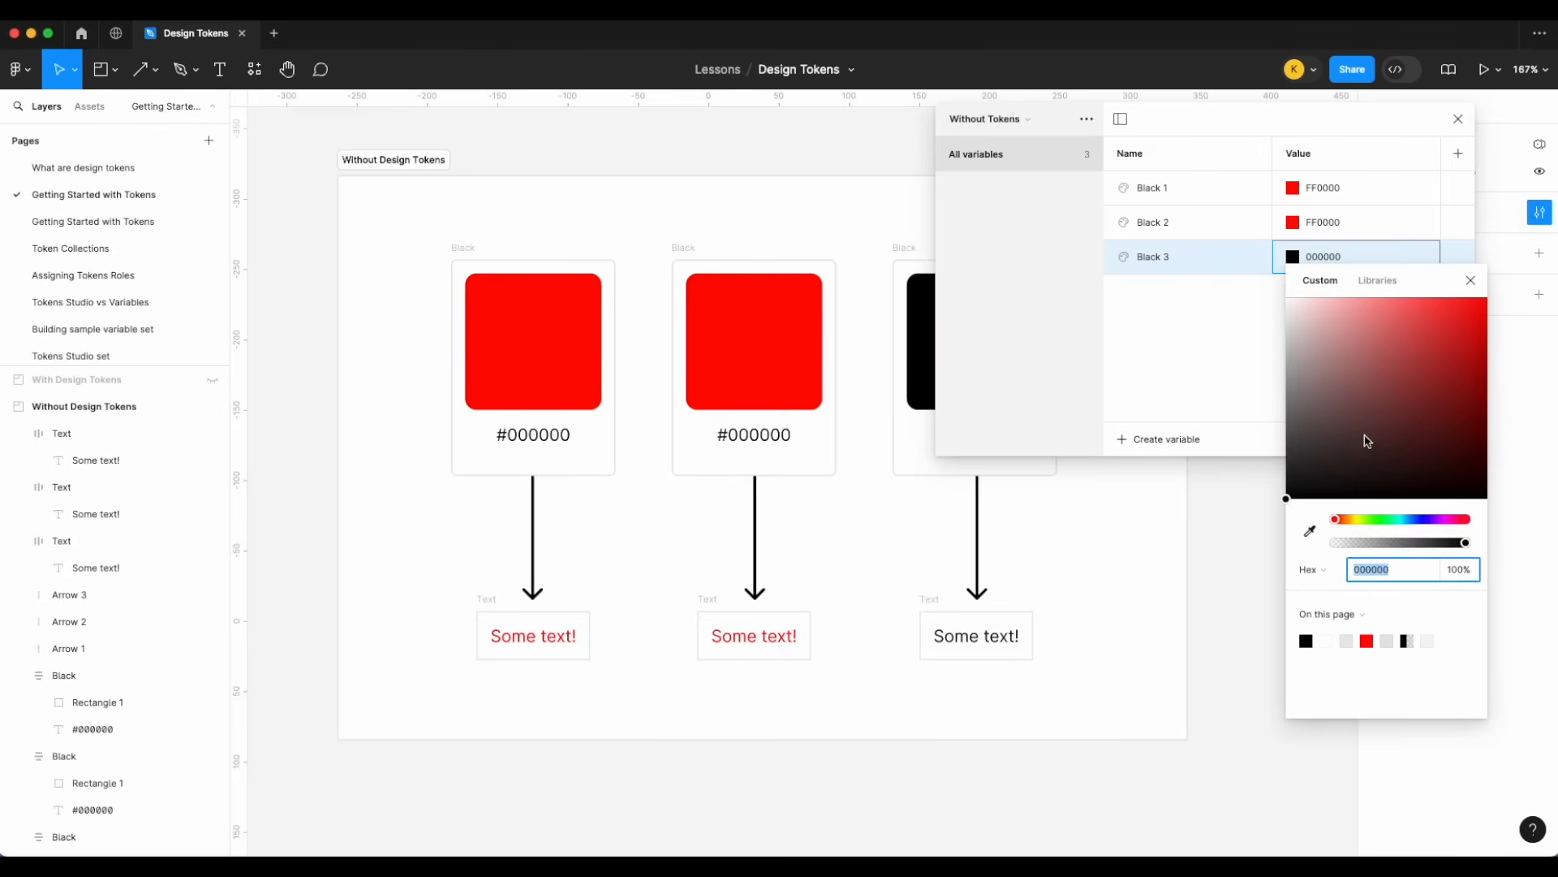
drag(1368, 440, 1550, 195)
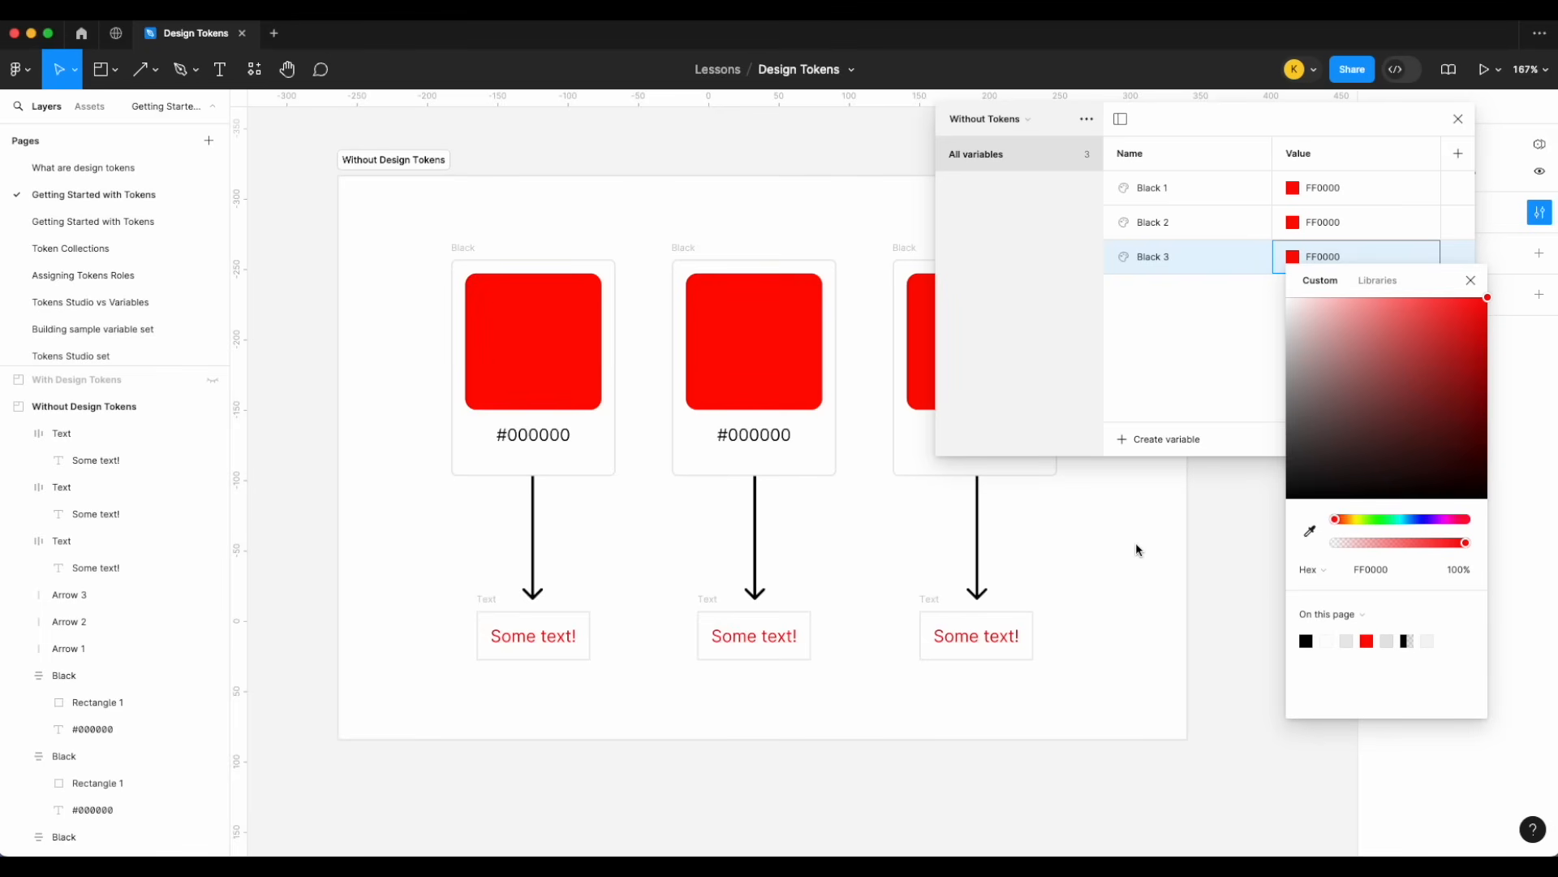
click(1458, 119)
- Make the hidden With Design Tokens frame visible on the canvas
click(212, 380)
scroll(696, 390, right, 3)
scroll(697, 390, right, 10)
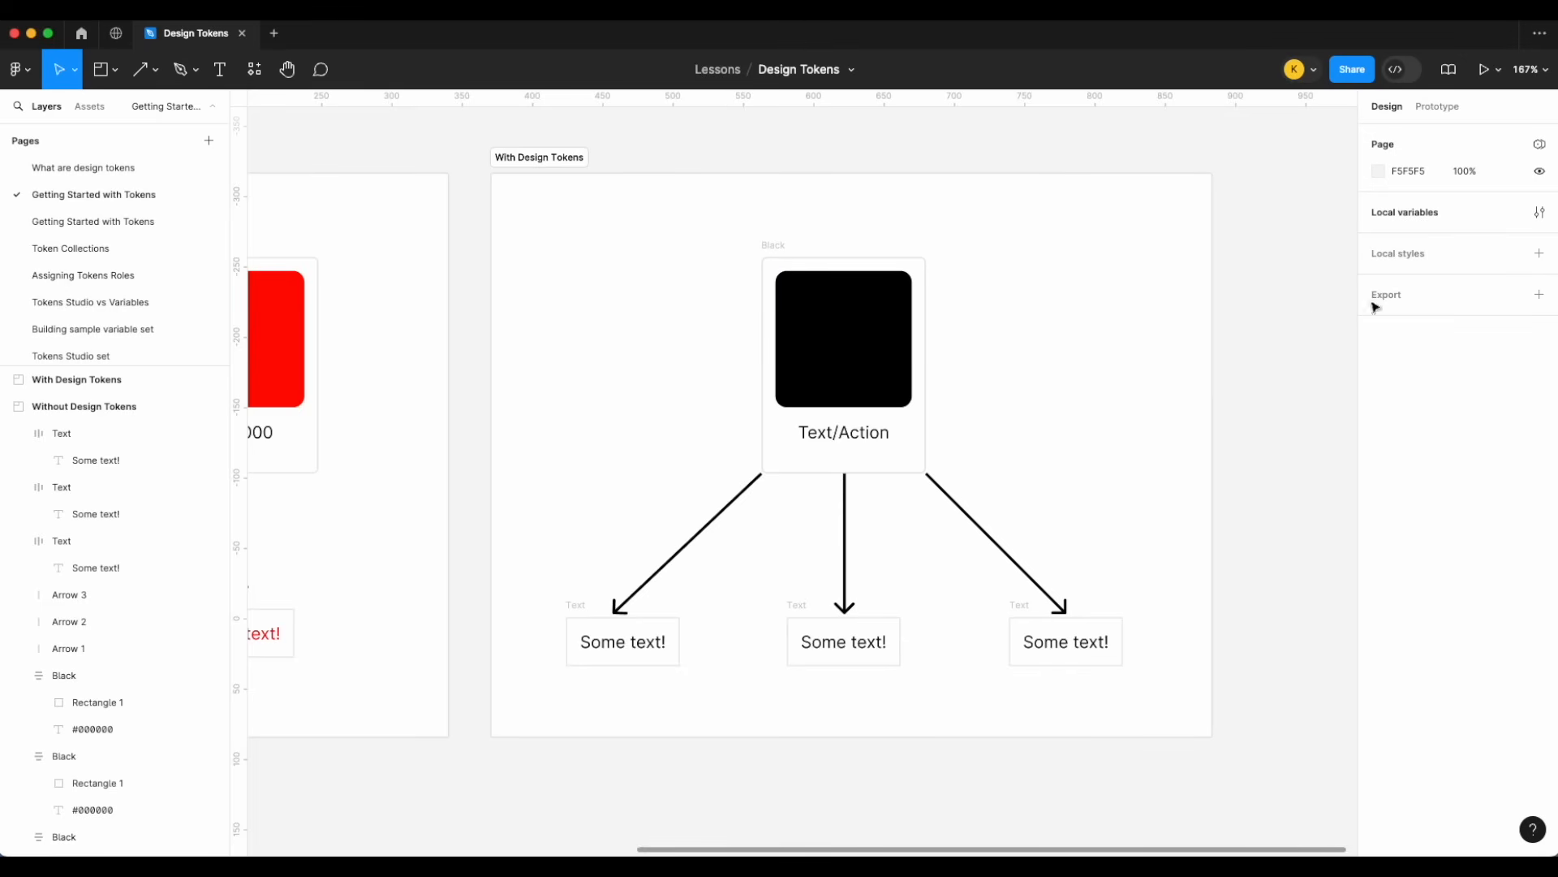
- Set the Black variable in the With Tokens collection to FF0000
click(1539, 212)
click(986, 118)
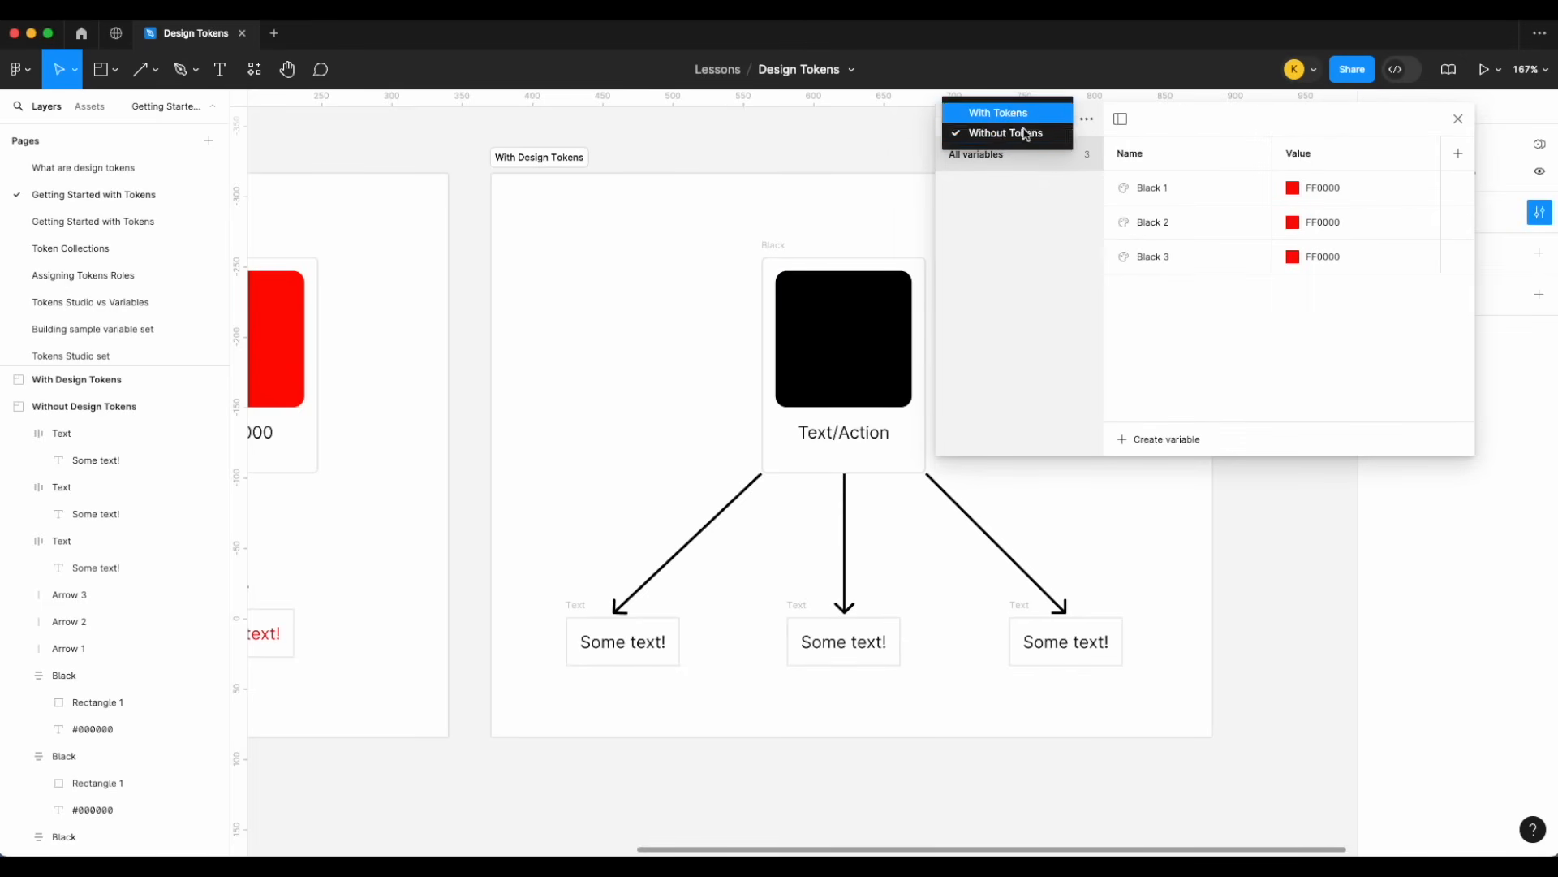
click(1003, 111)
click(1293, 183)
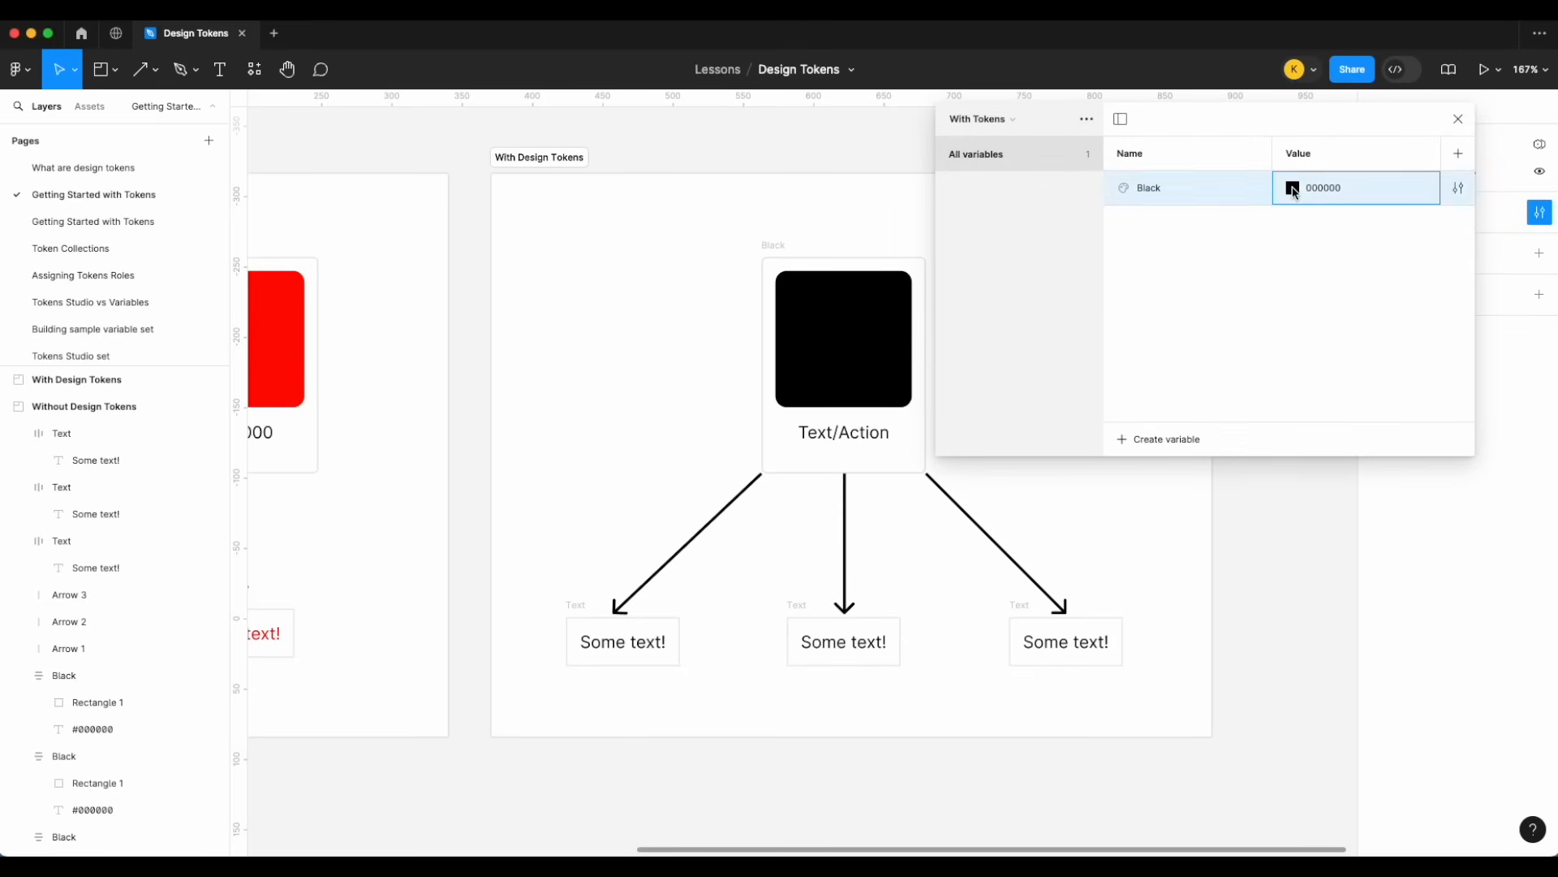
drag(1382, 345, 1526, 206)
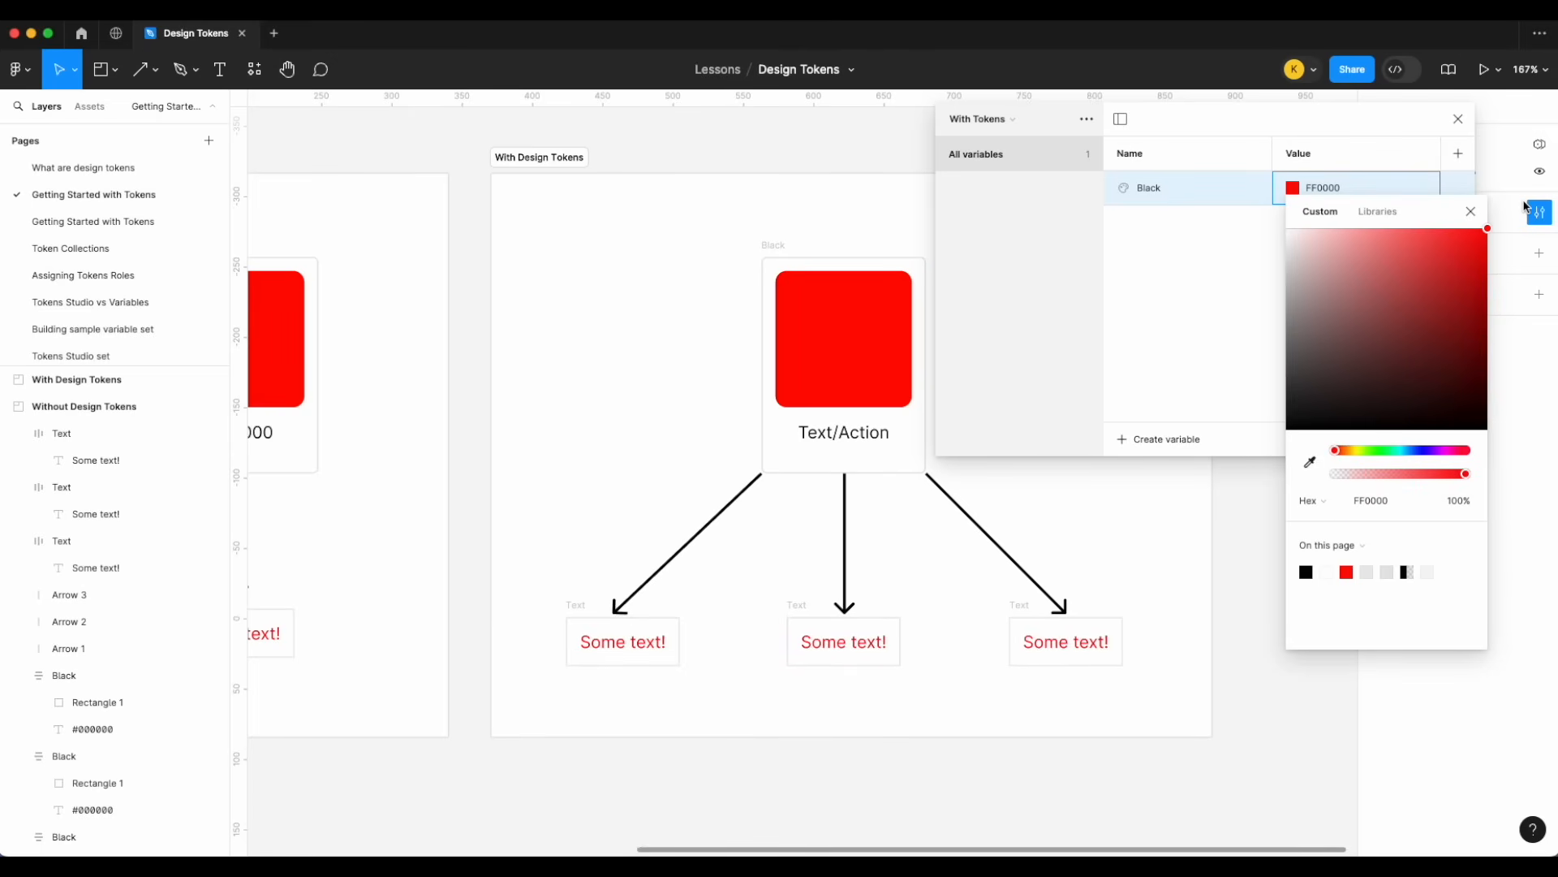
click(1473, 212)
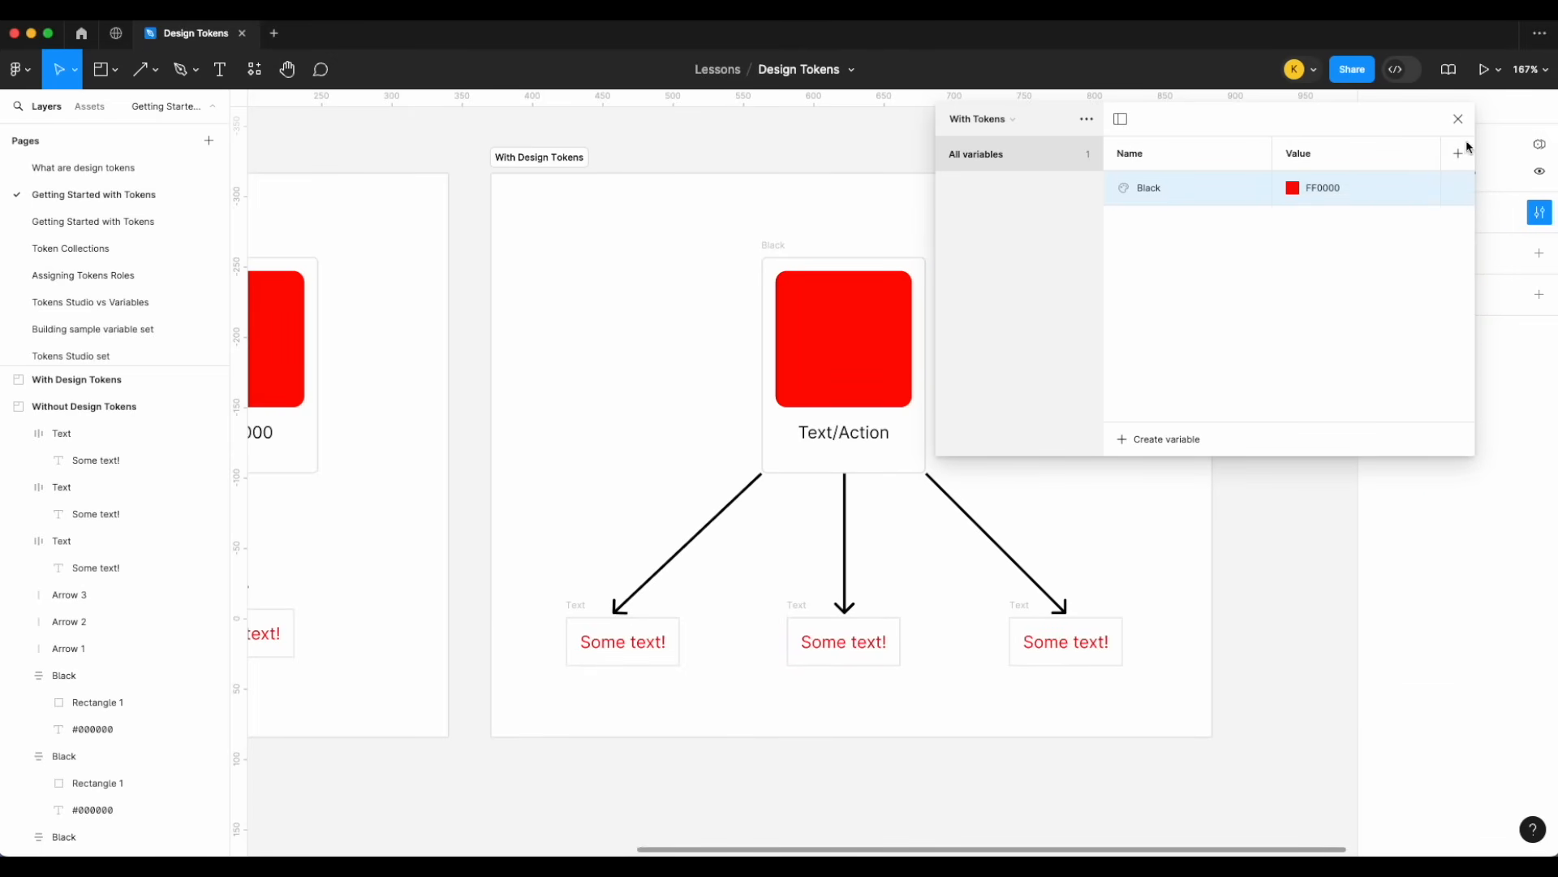
click(1459, 118)
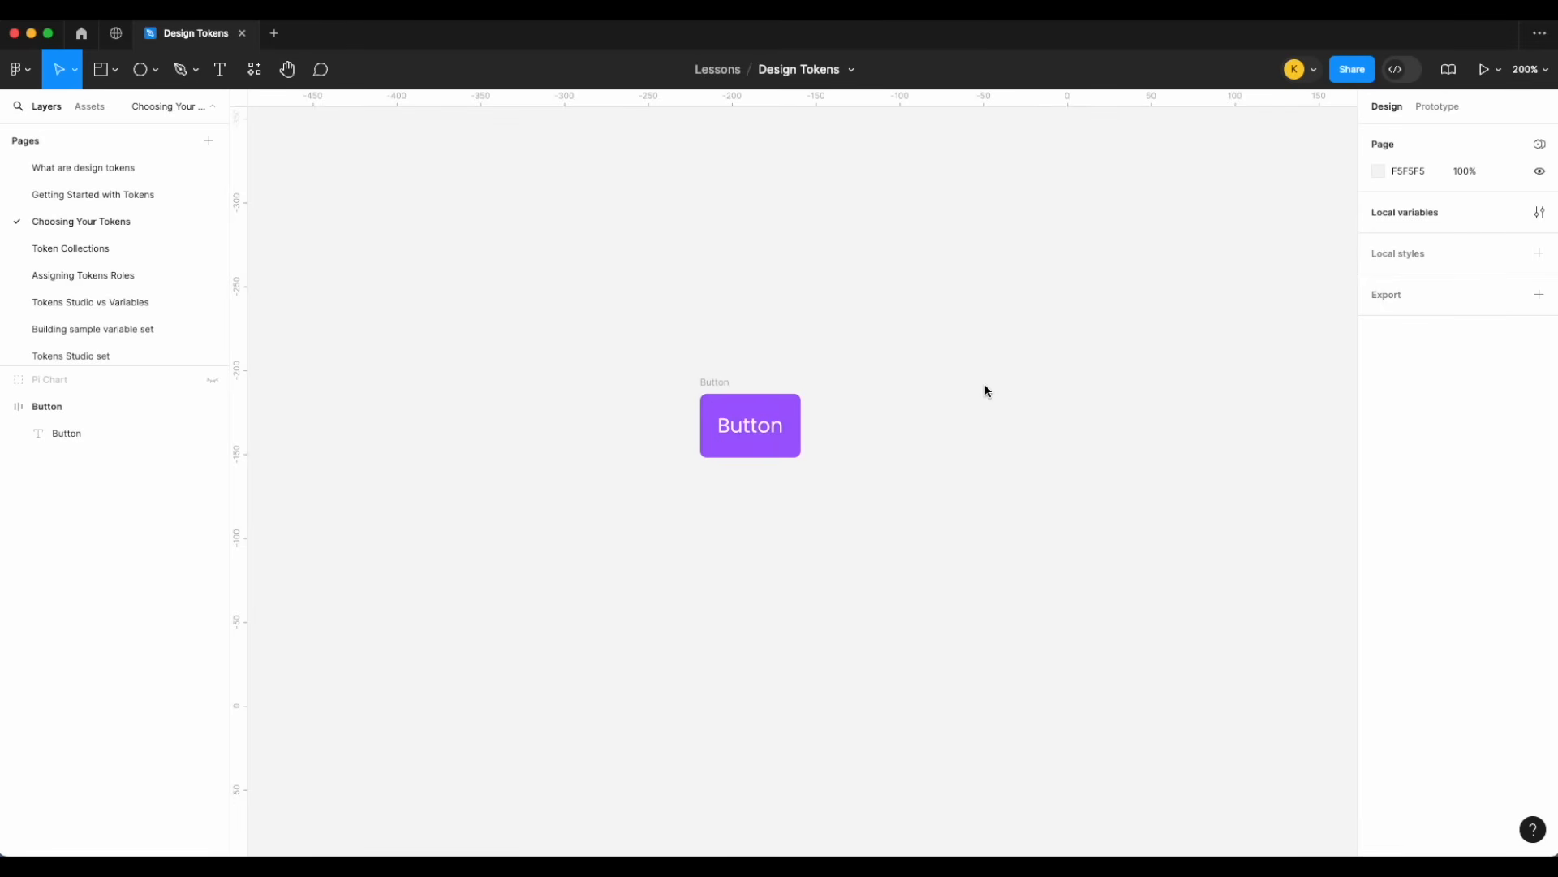
- Draw an upward arrow to the button's bottom edge and a horizontal arrow about 30 long across its left edge to the label
scroll(987, 391, left, 2)
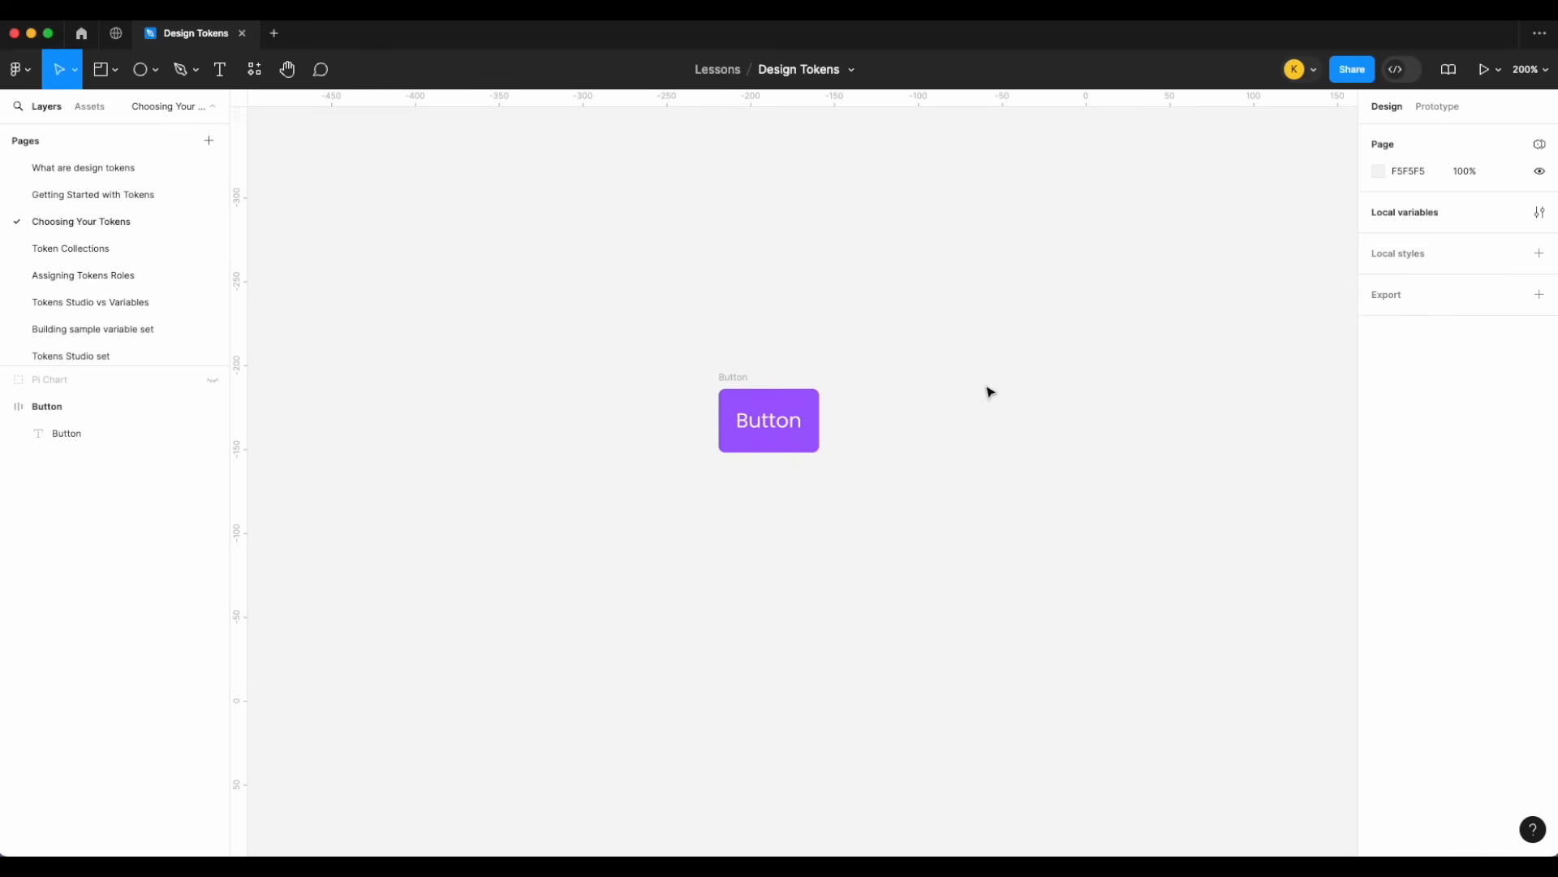
scroll(934, 401, up, 5)
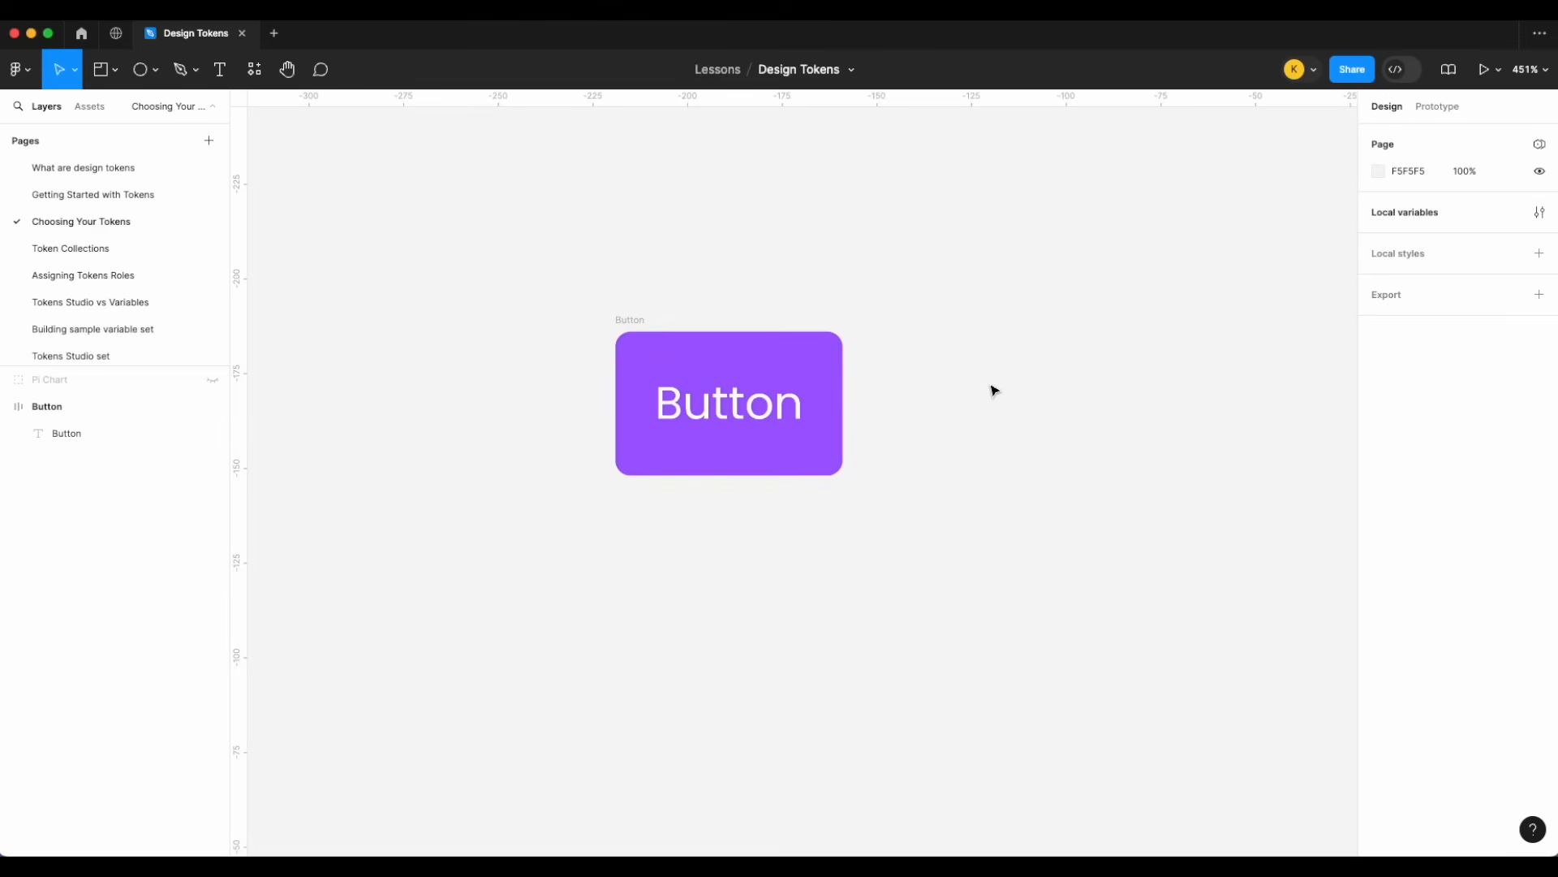
scroll(995, 391, left, 1)
scroll(995, 392, right, 1)
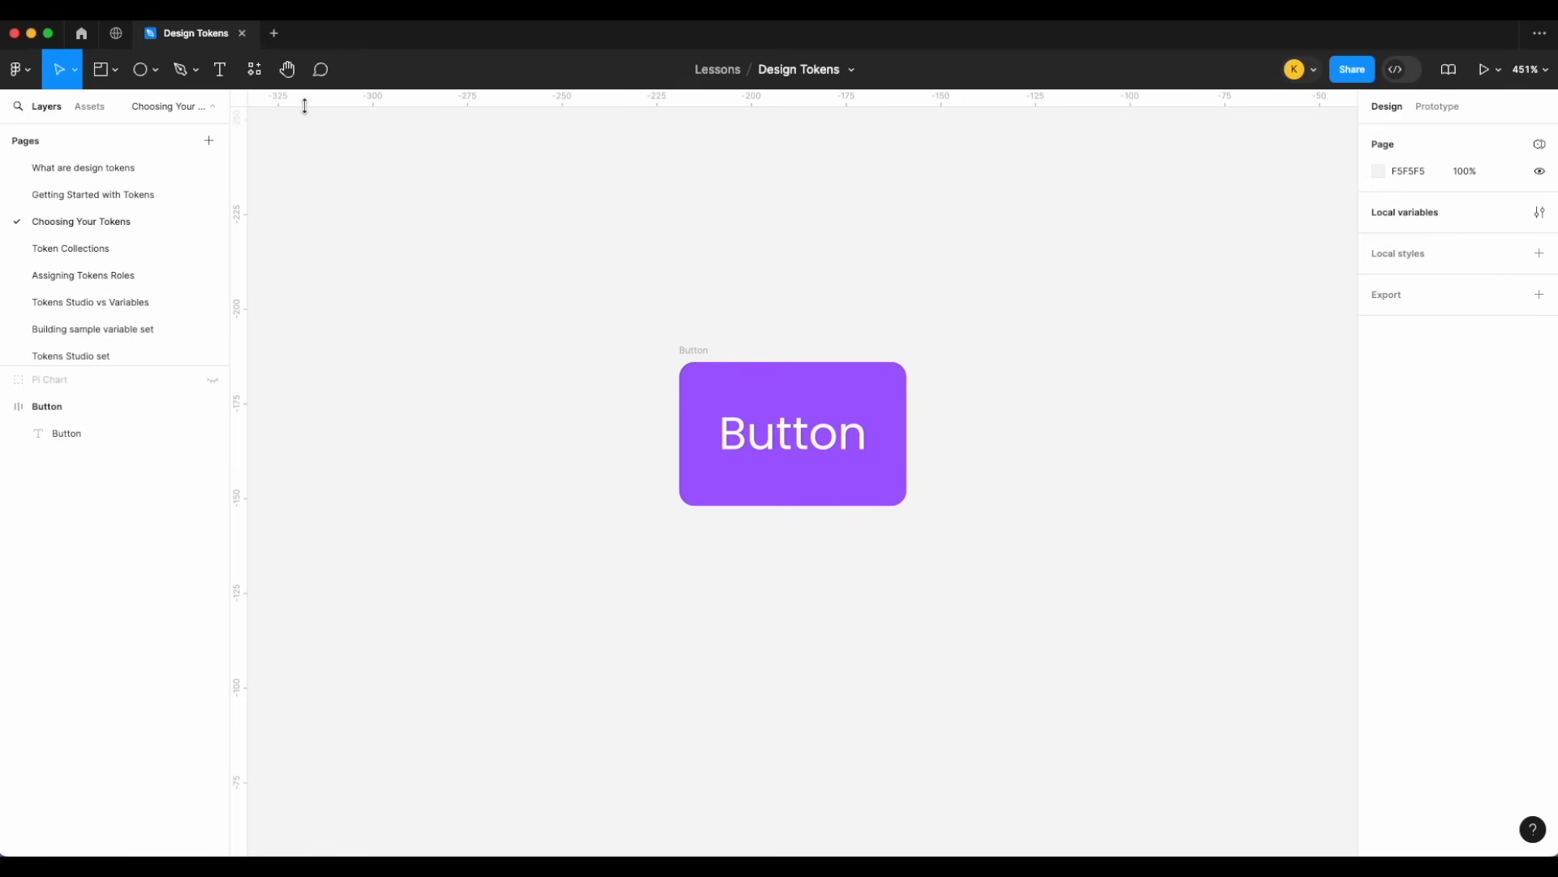
click(156, 70)
click(160, 151)
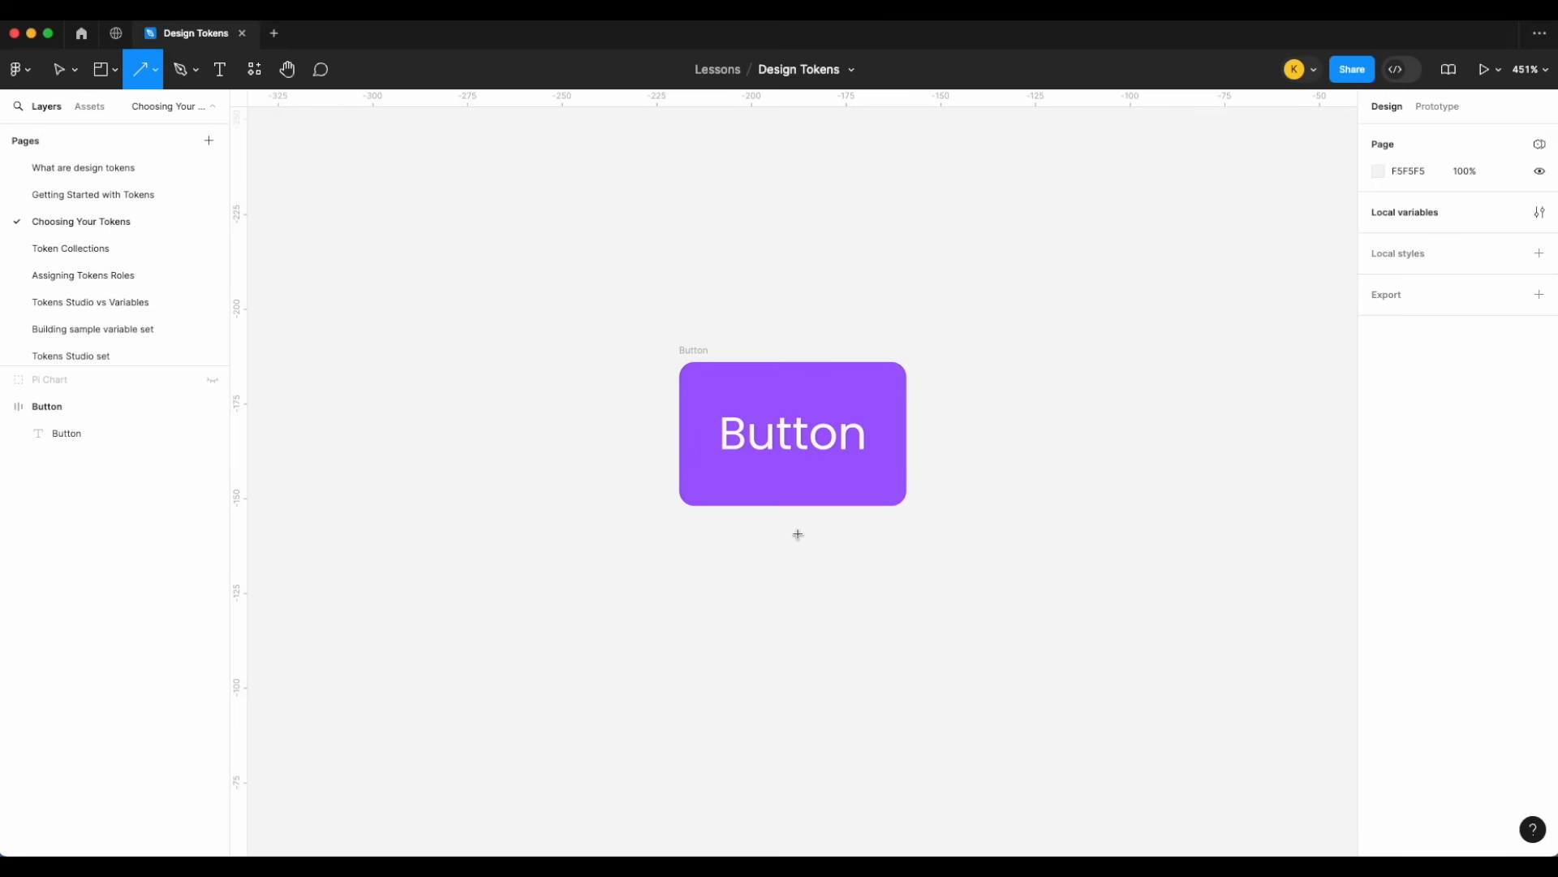
drag(777, 562, 777, 505)
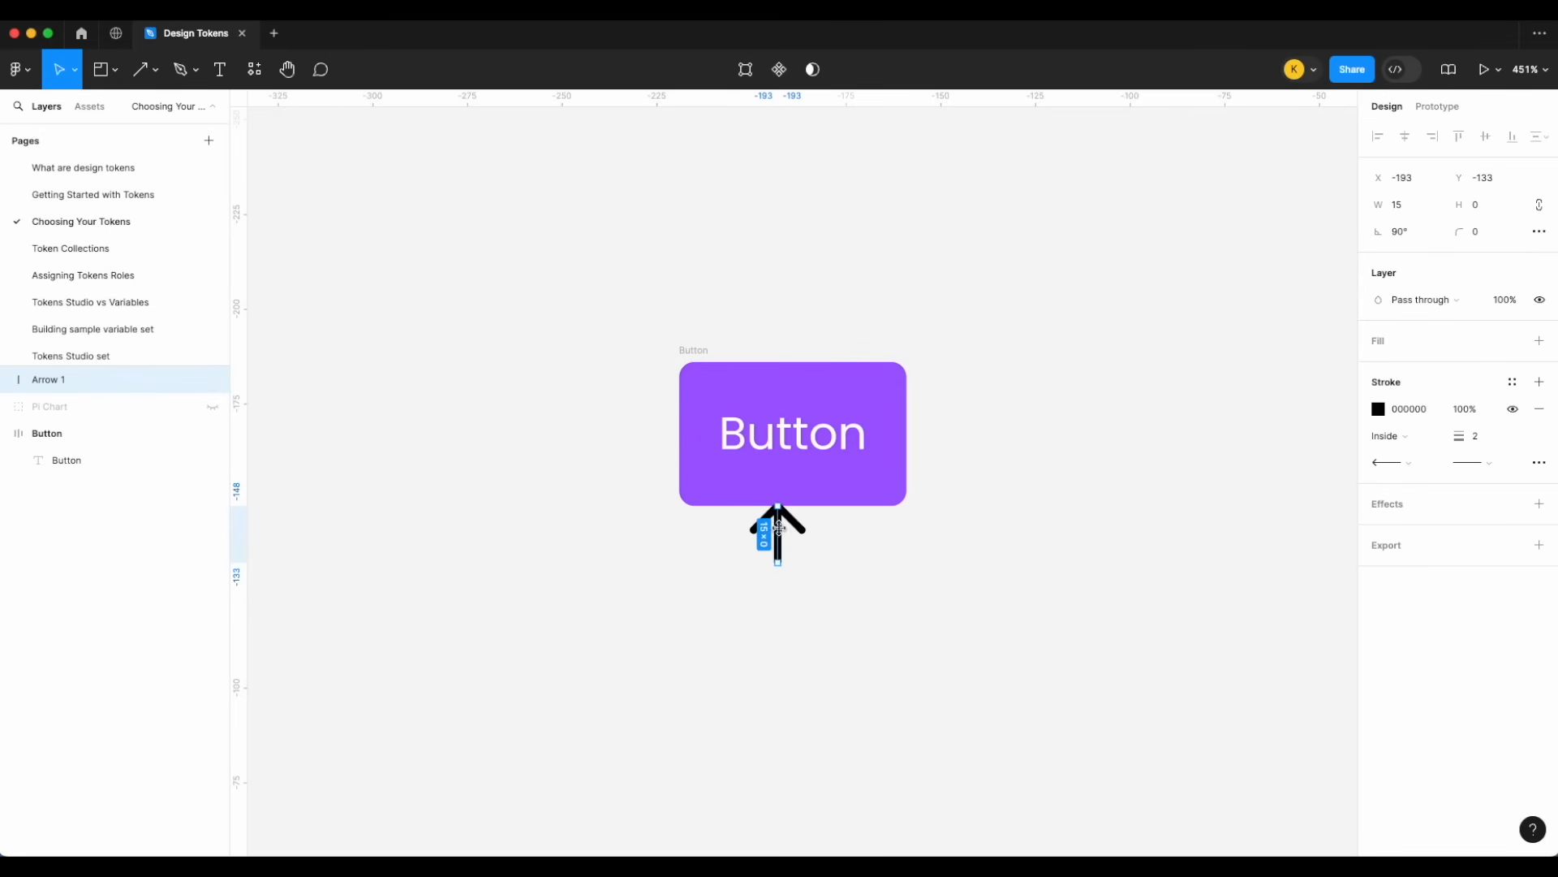
drag(777, 563, 663, 436)
key(ctrl+d)
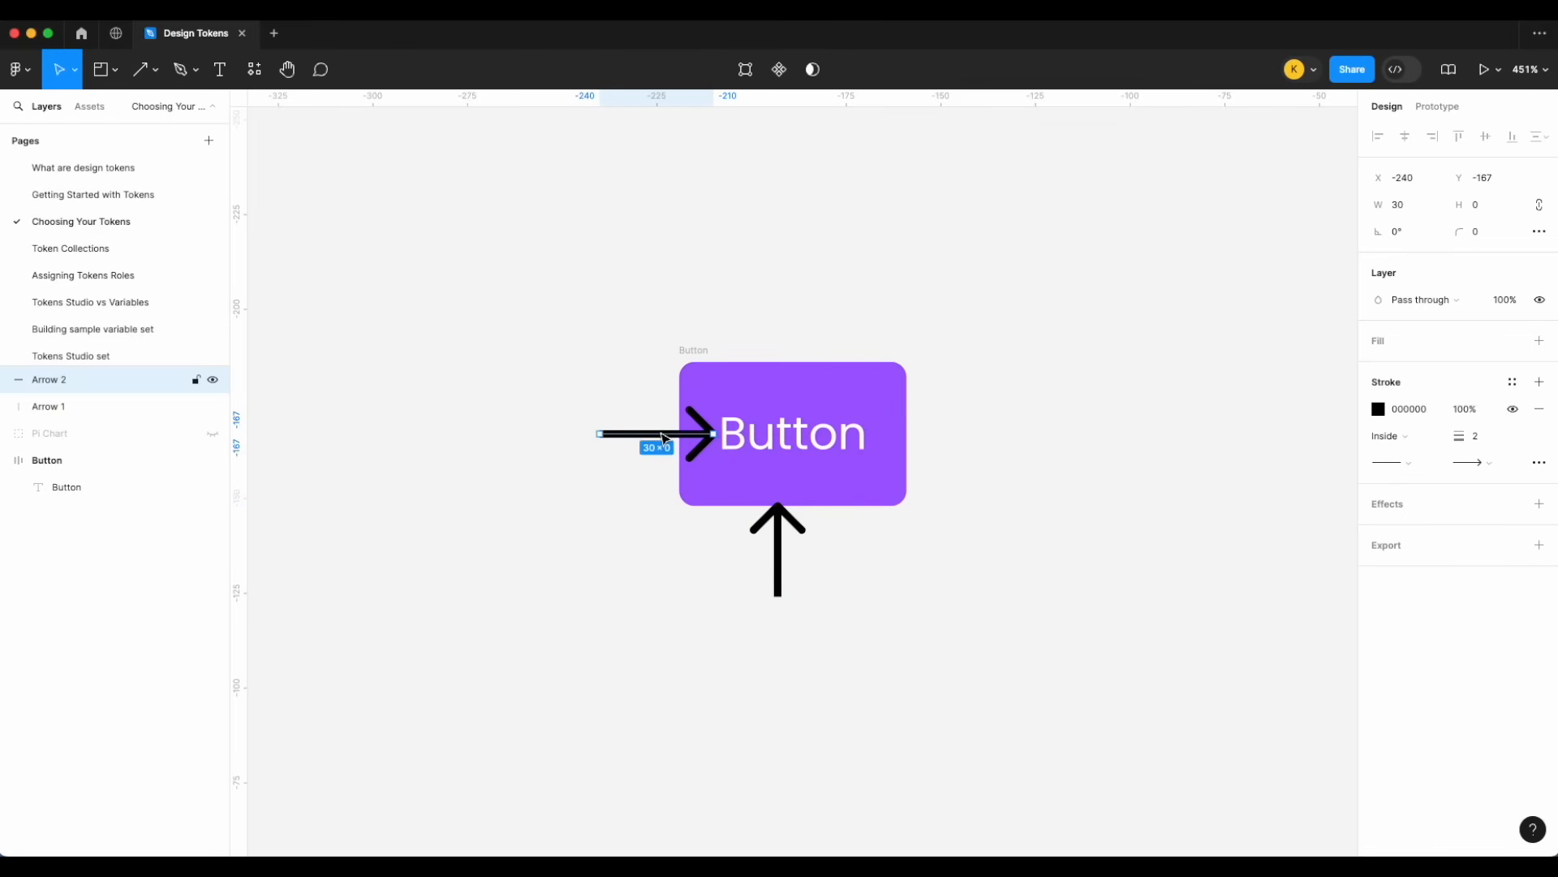
- Add three arrows to the label's right end from outside the button, one horizontal and two slanting up from the lower right
key(ctrl+d)
drag(600, 434, 1030, 558)
key(ctrl+d)
key(ctrl+d)
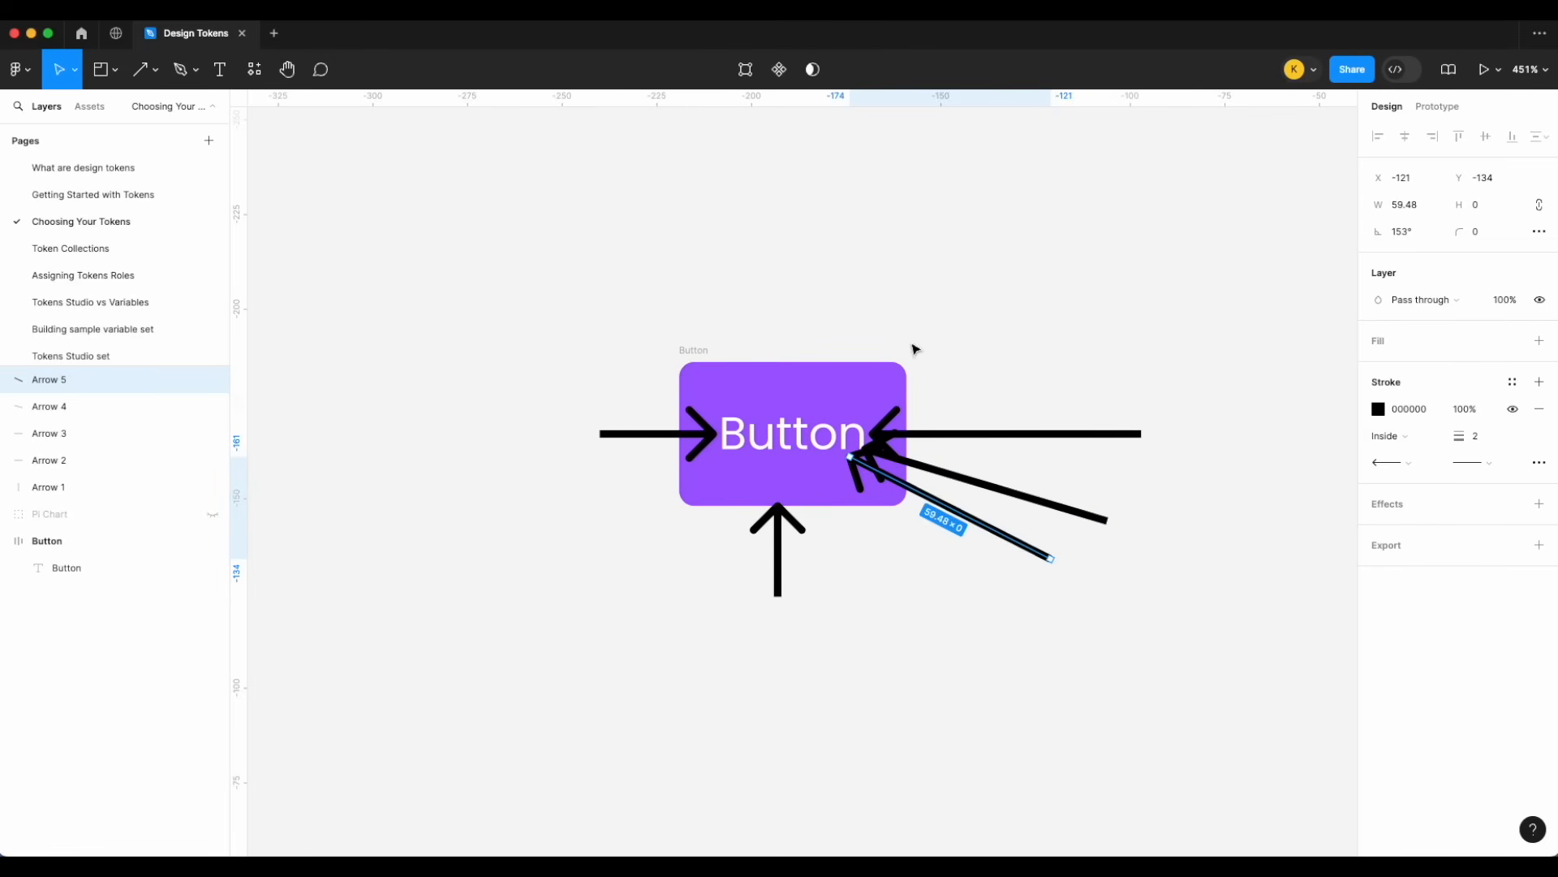
- Duplicate the lowest slanted arrow and reposition the copy as a diagonal arrow pointing at the button's top-right corner
key(ctrl+d)
drag(972, 519, 1037, 398)
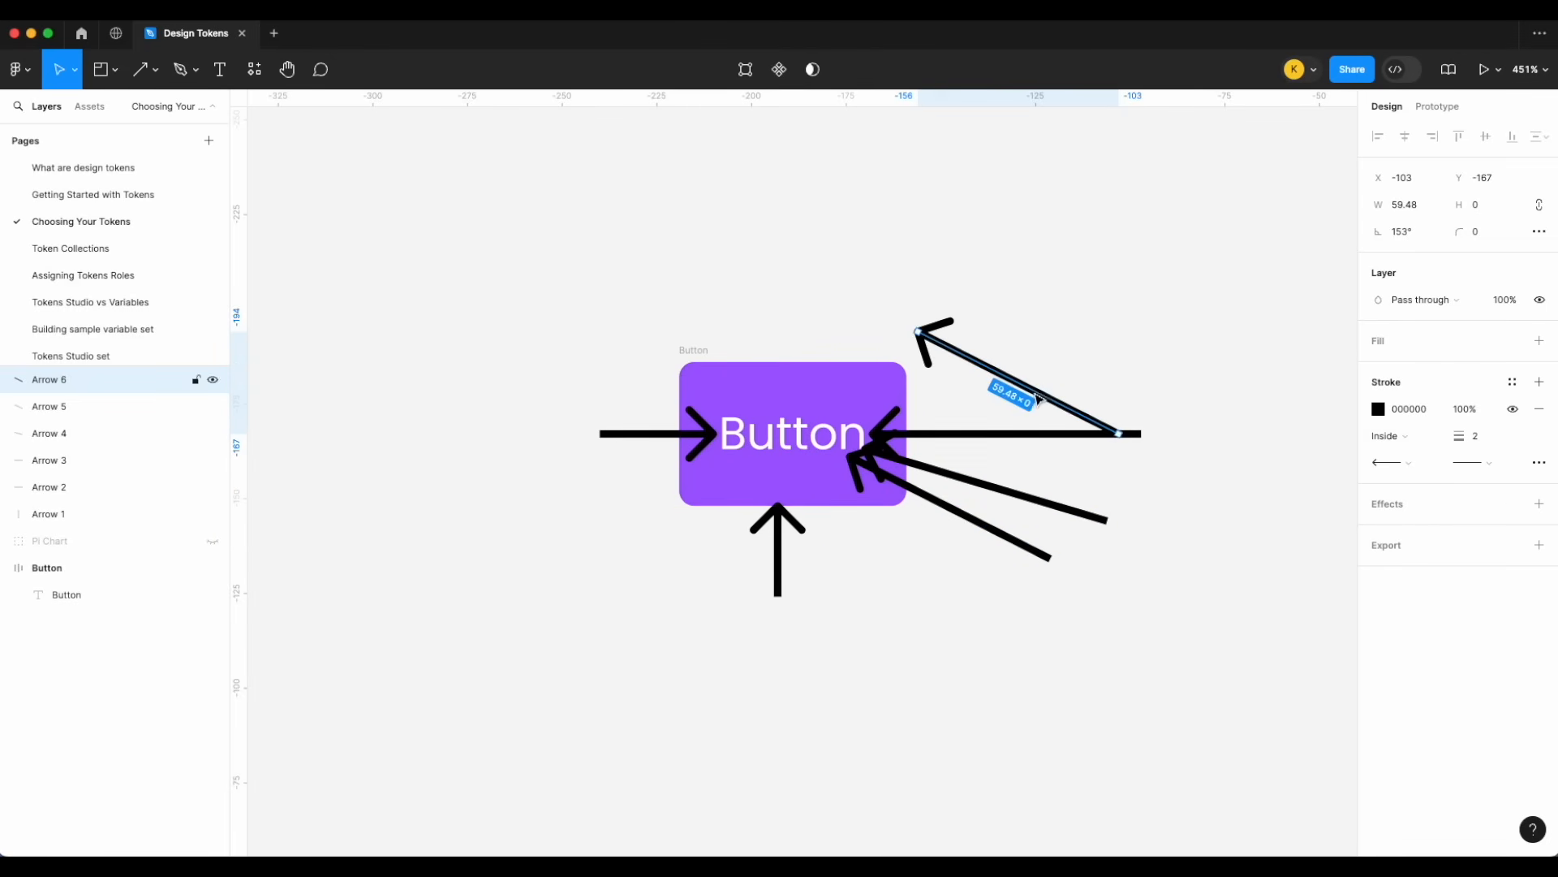
drag(1120, 432, 1027, 226)
drag(968, 285, 958, 332)
click(1053, 315)
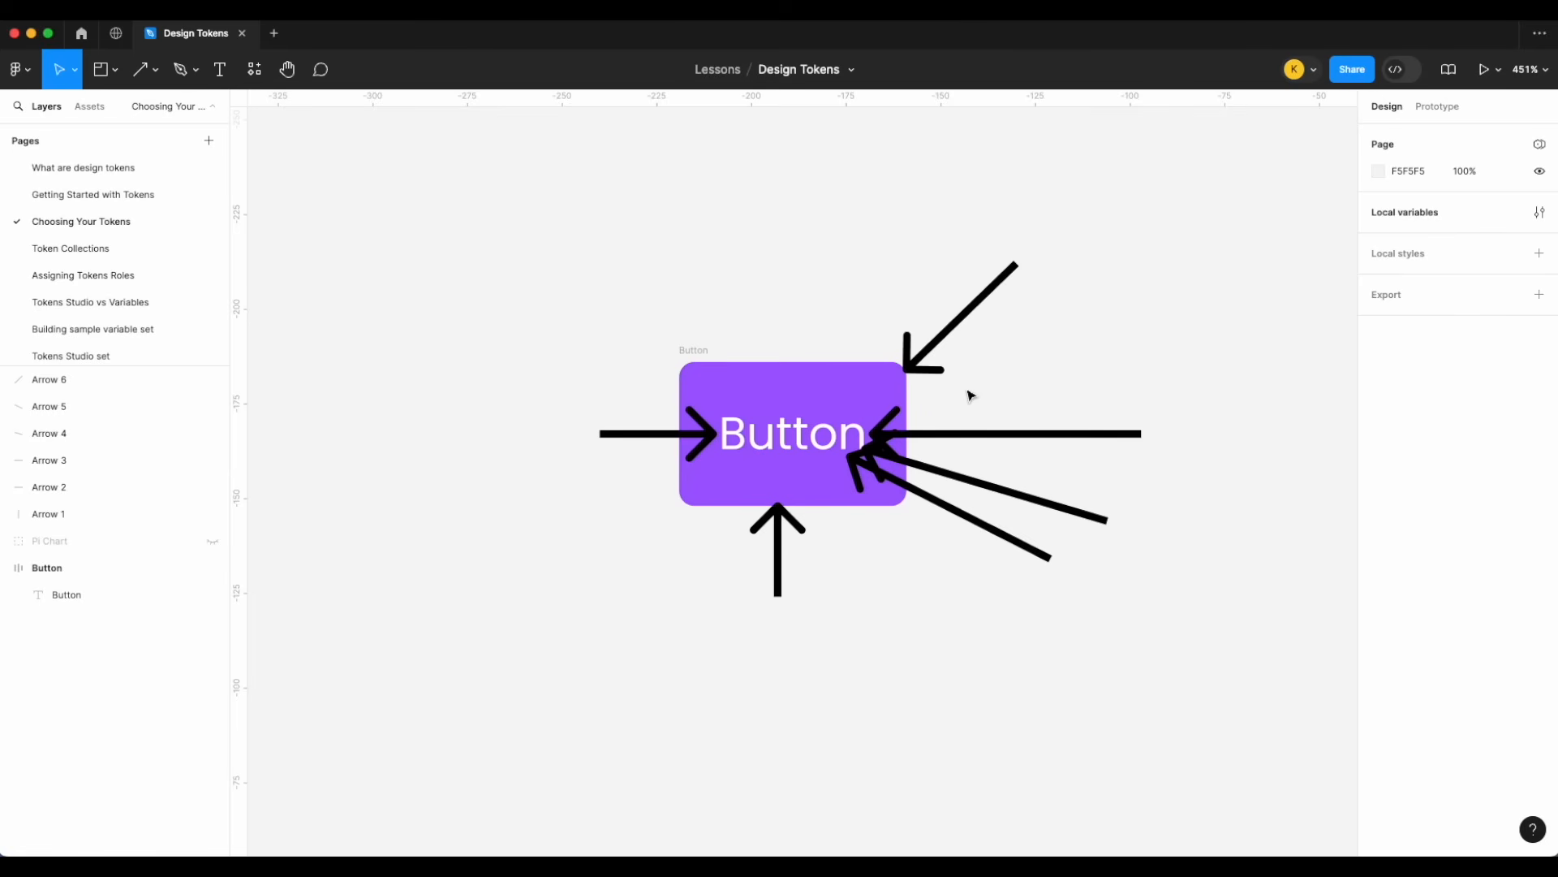
click(774, 449)
click(1109, 634)
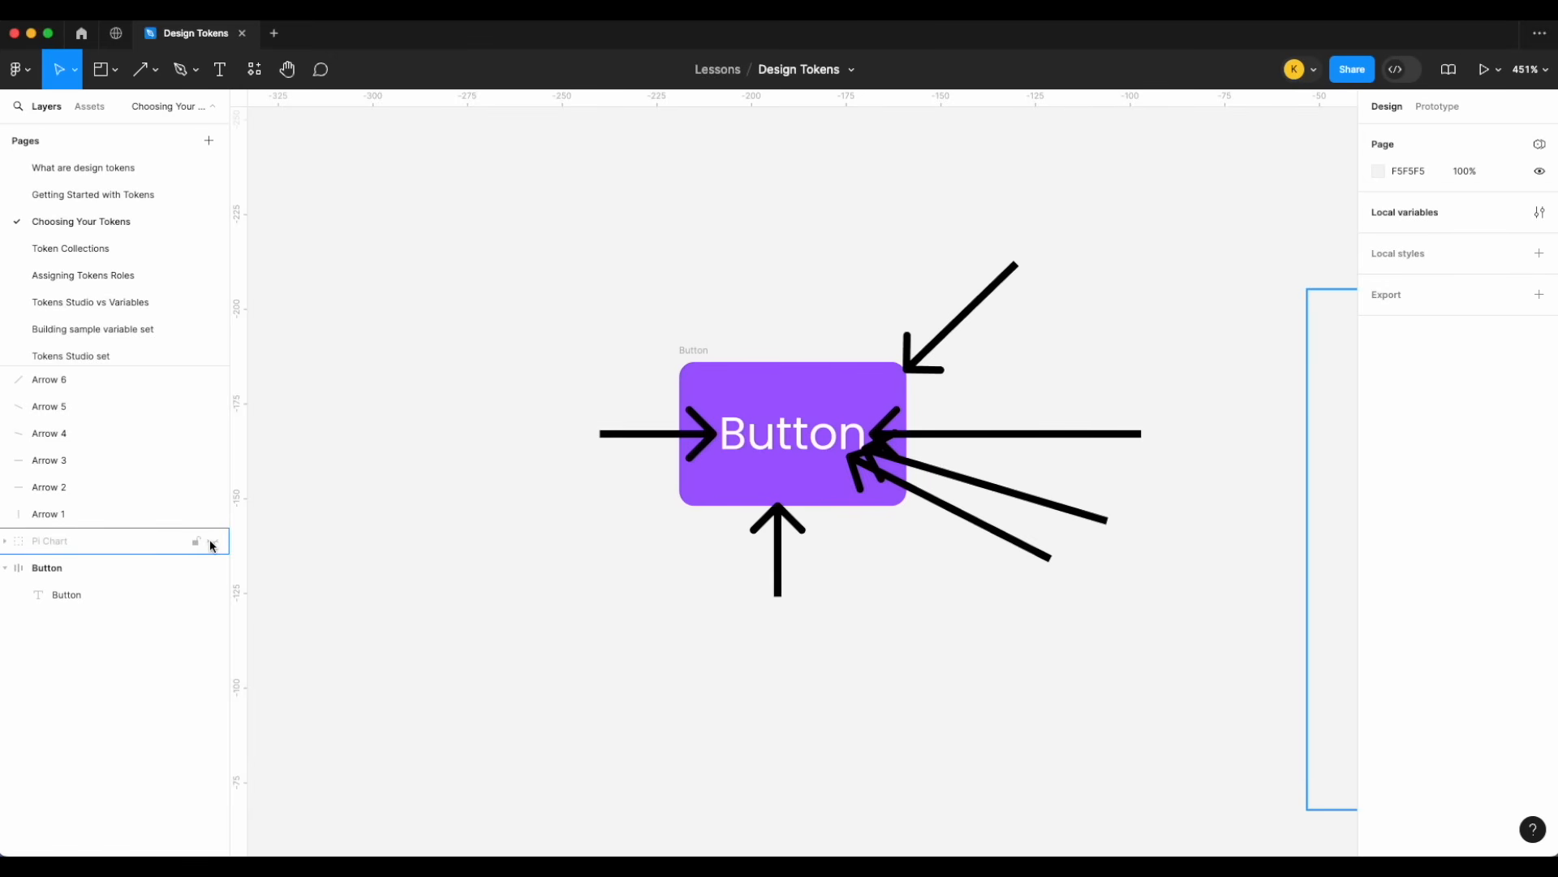
- Make the hidden Pi Chart group visible beside the button
click(212, 541)
scroll(549, 578, down, 2)
scroll(552, 579, right, 5)
scroll(550, 579, down, 3)
scroll(549, 579, right, 3)
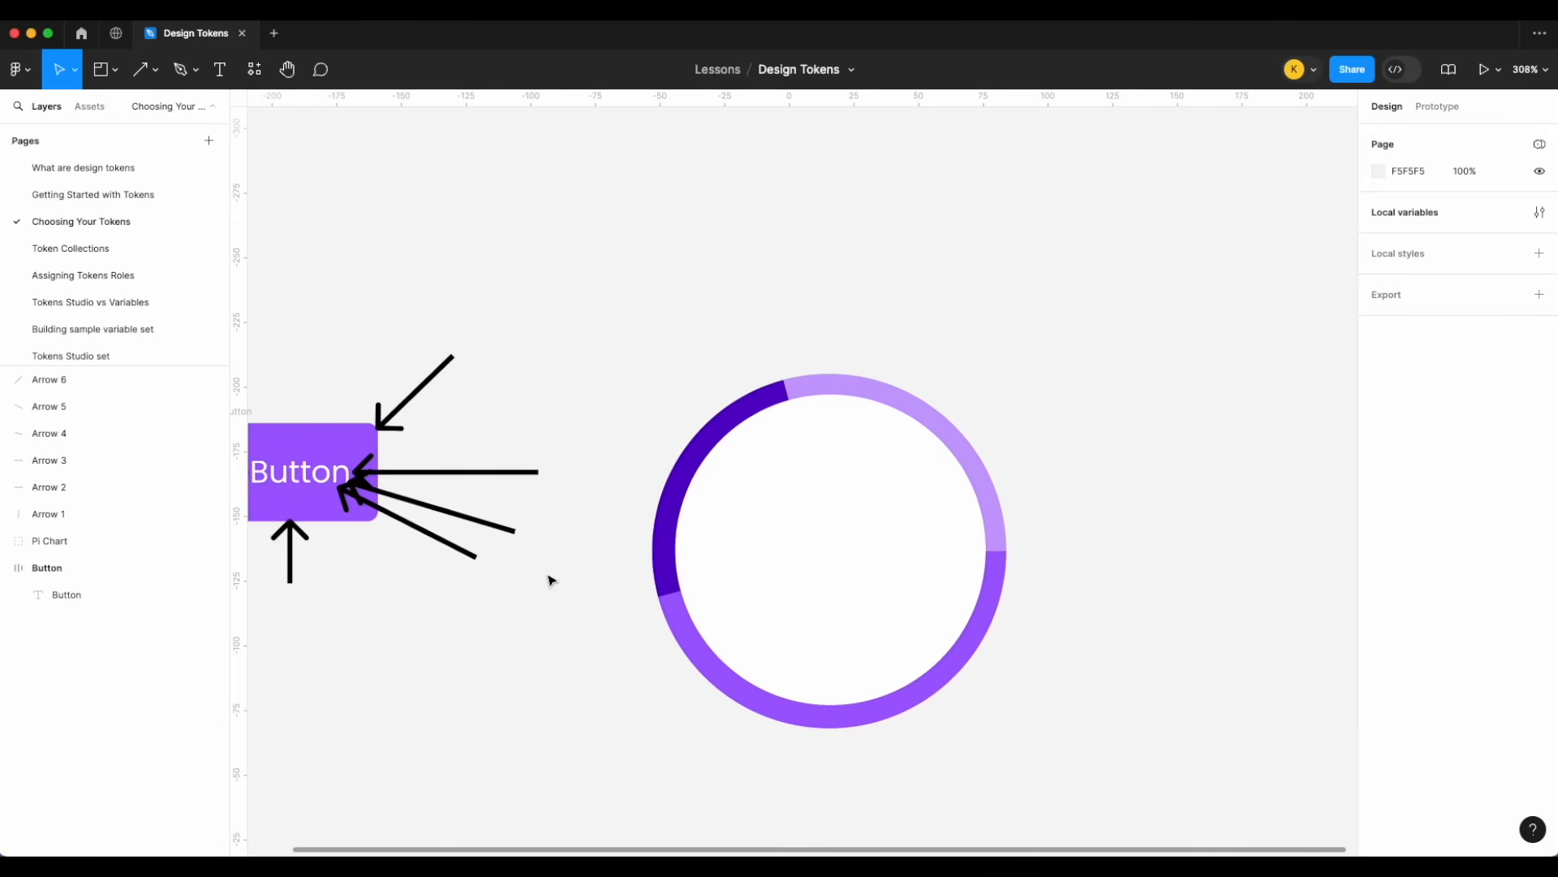
- Move the Pi Chart group farther from the button, to about X 24, Y -221
drag(626, 415, 828, 374)
scroll(845, 362, right, 1)
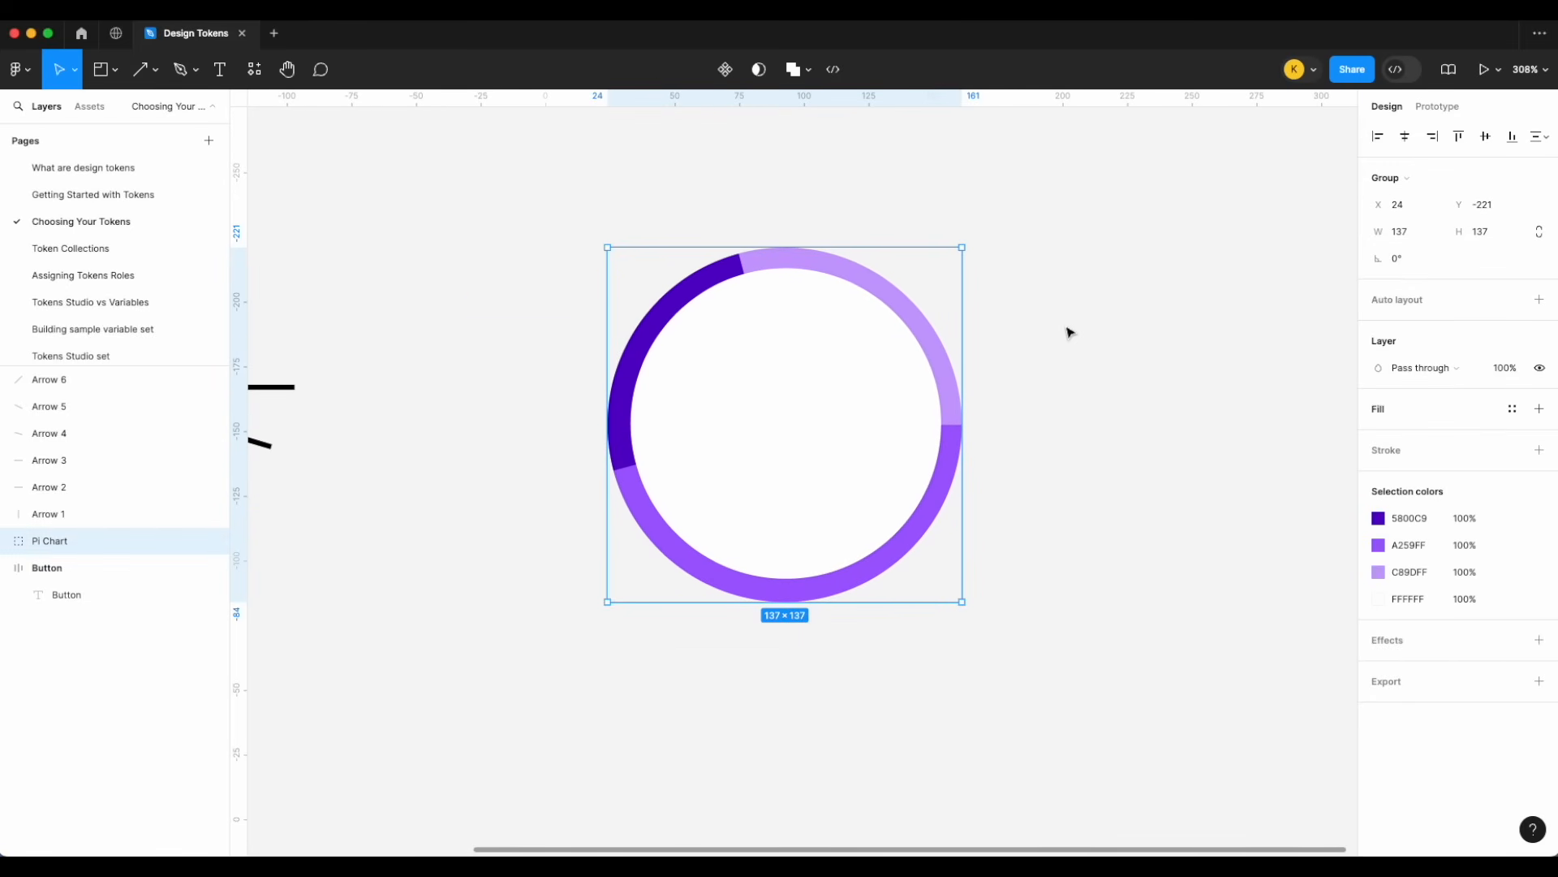
click(1177, 323)
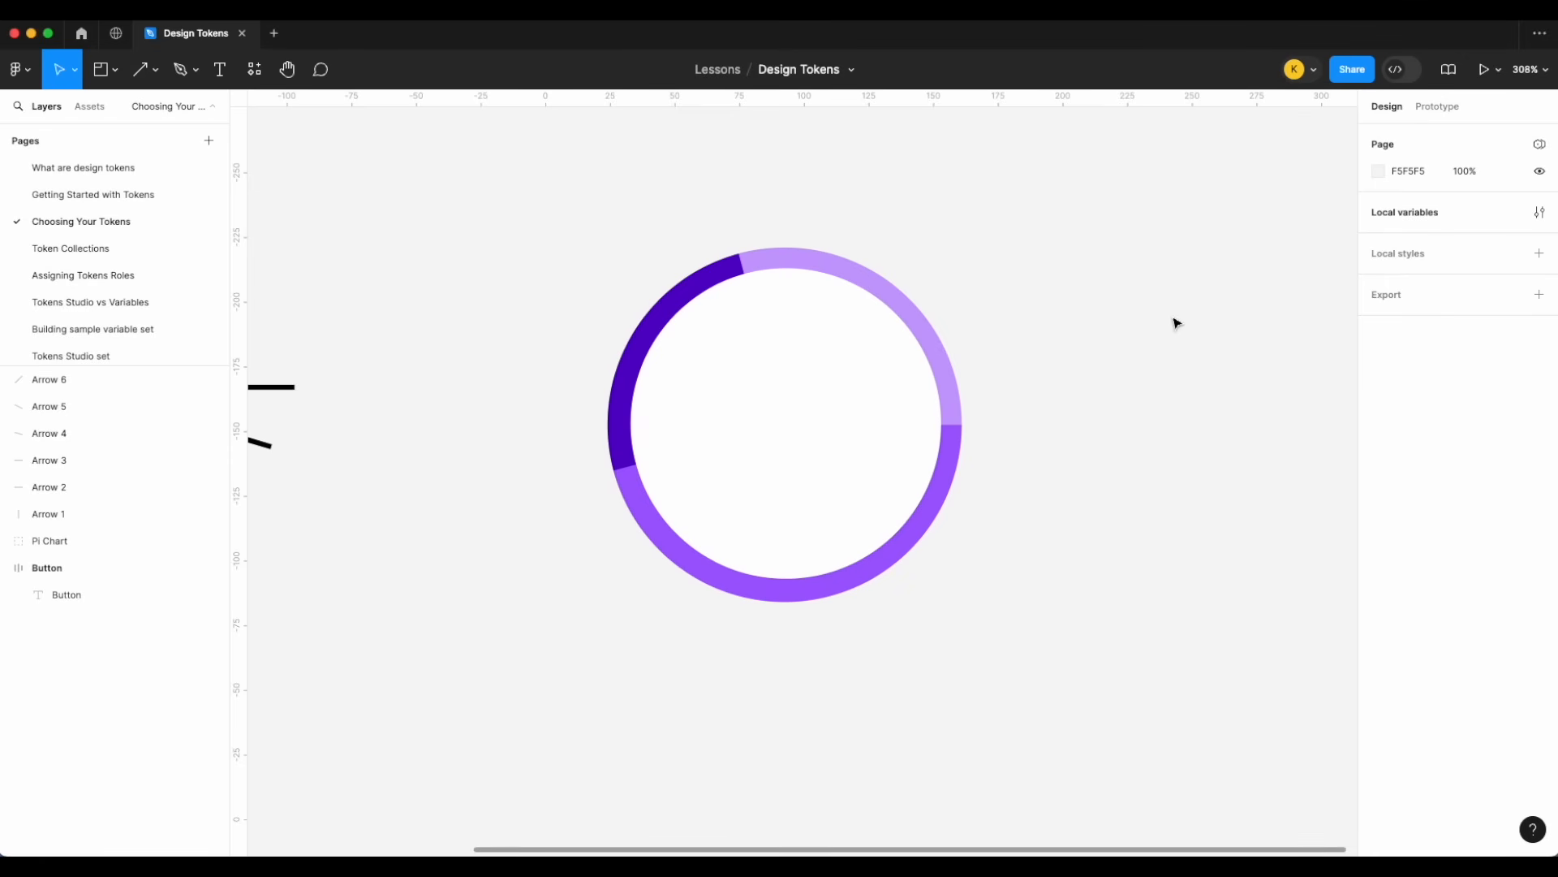
- Compare the arrow-annotated button with the pie chart's colored segments
scroll(887, 365, left, 6)
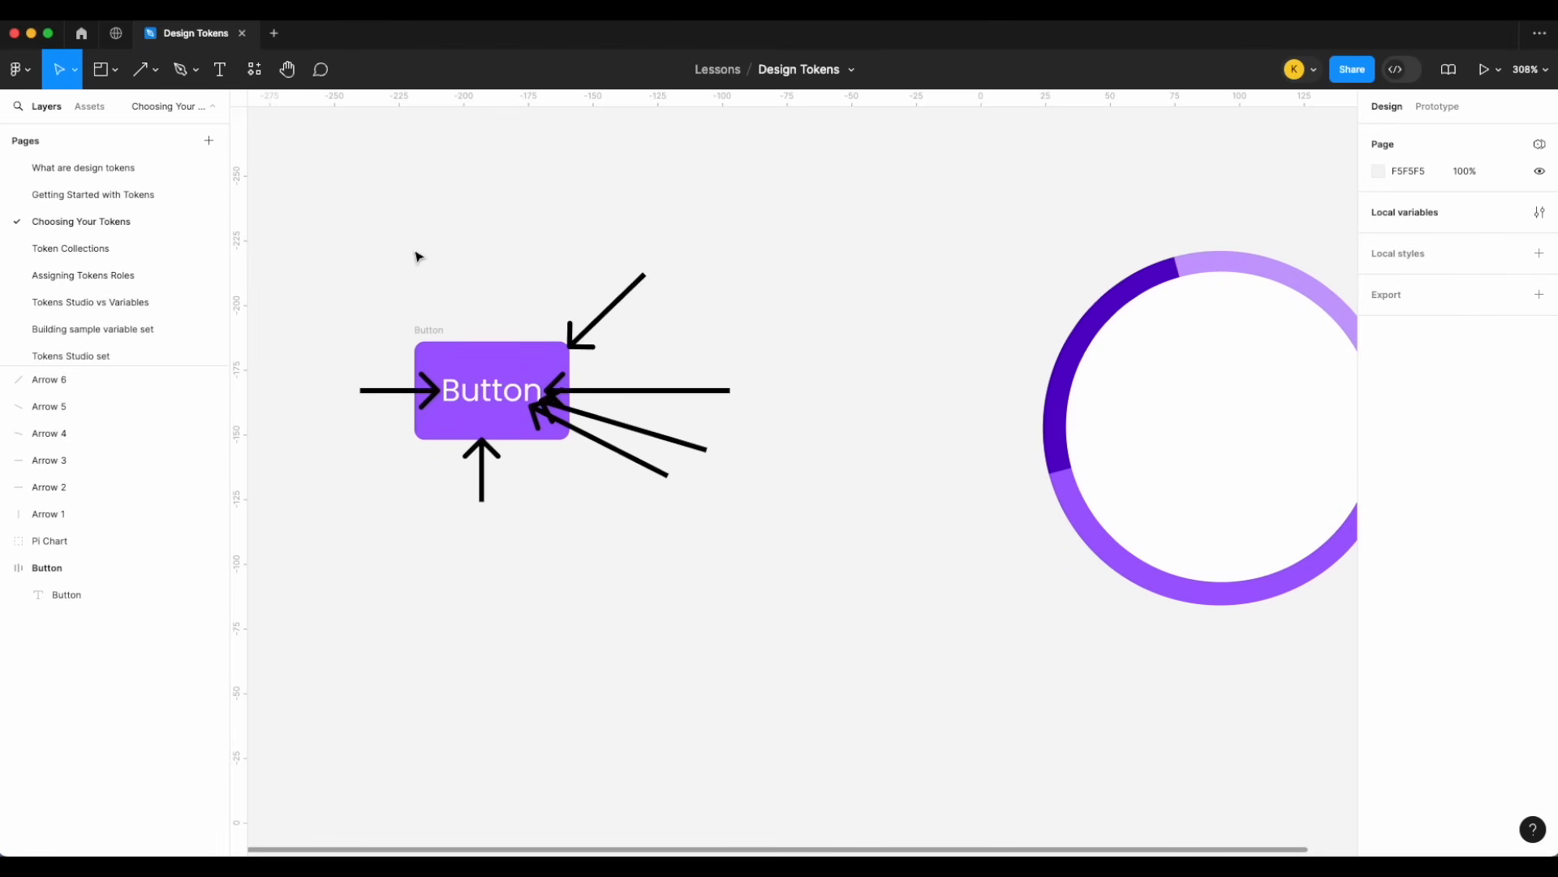
scroll(416, 257, left, 1)
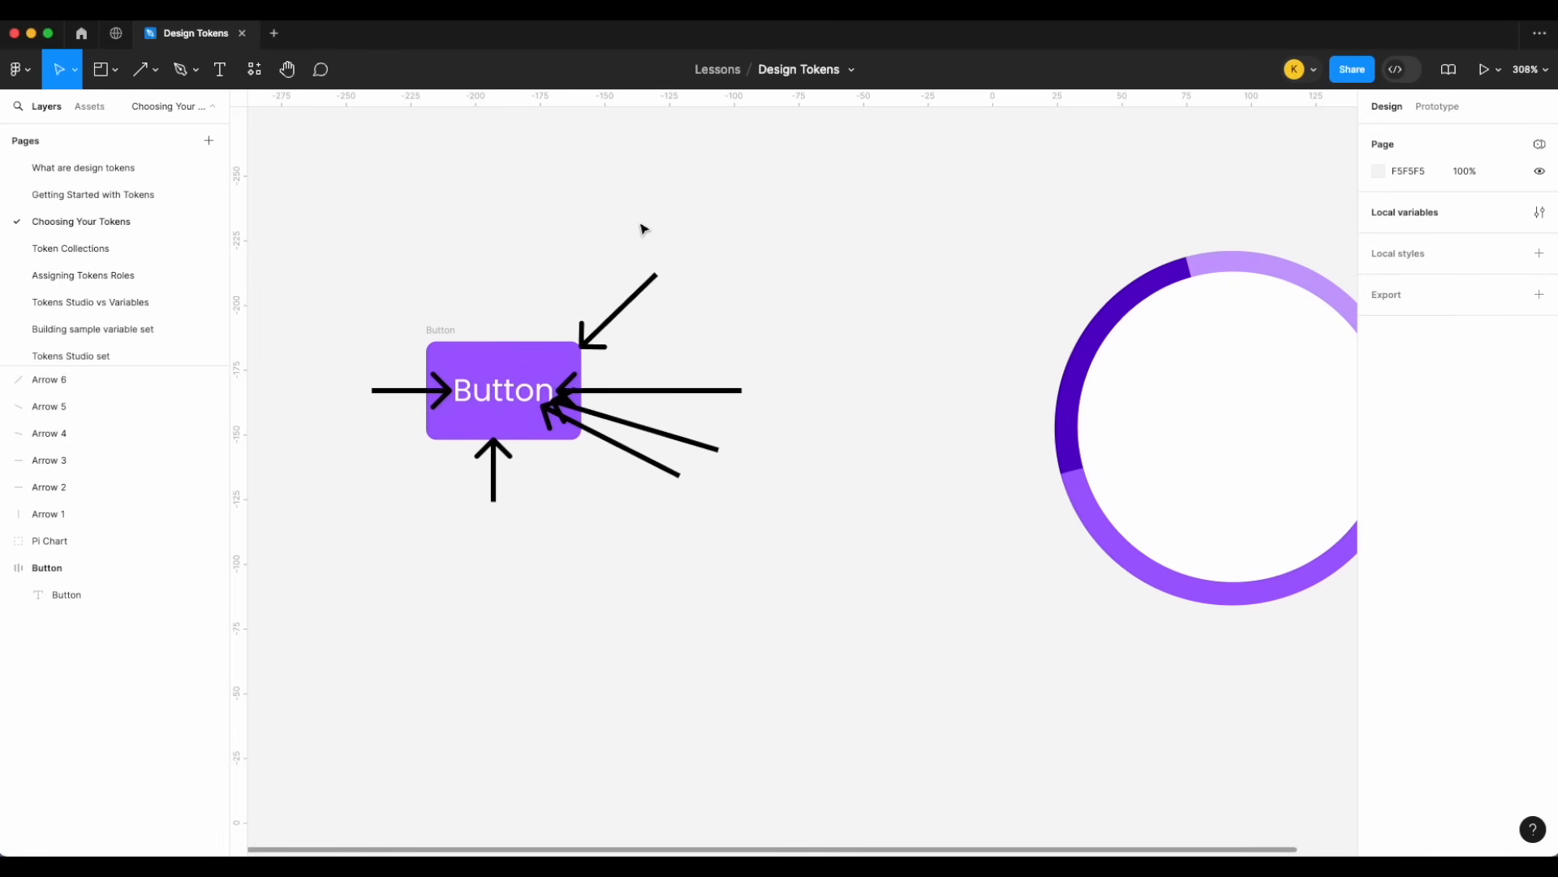
scroll(641, 228, right, 5)
scroll(653, 276, left, 7)
click(641, 333)
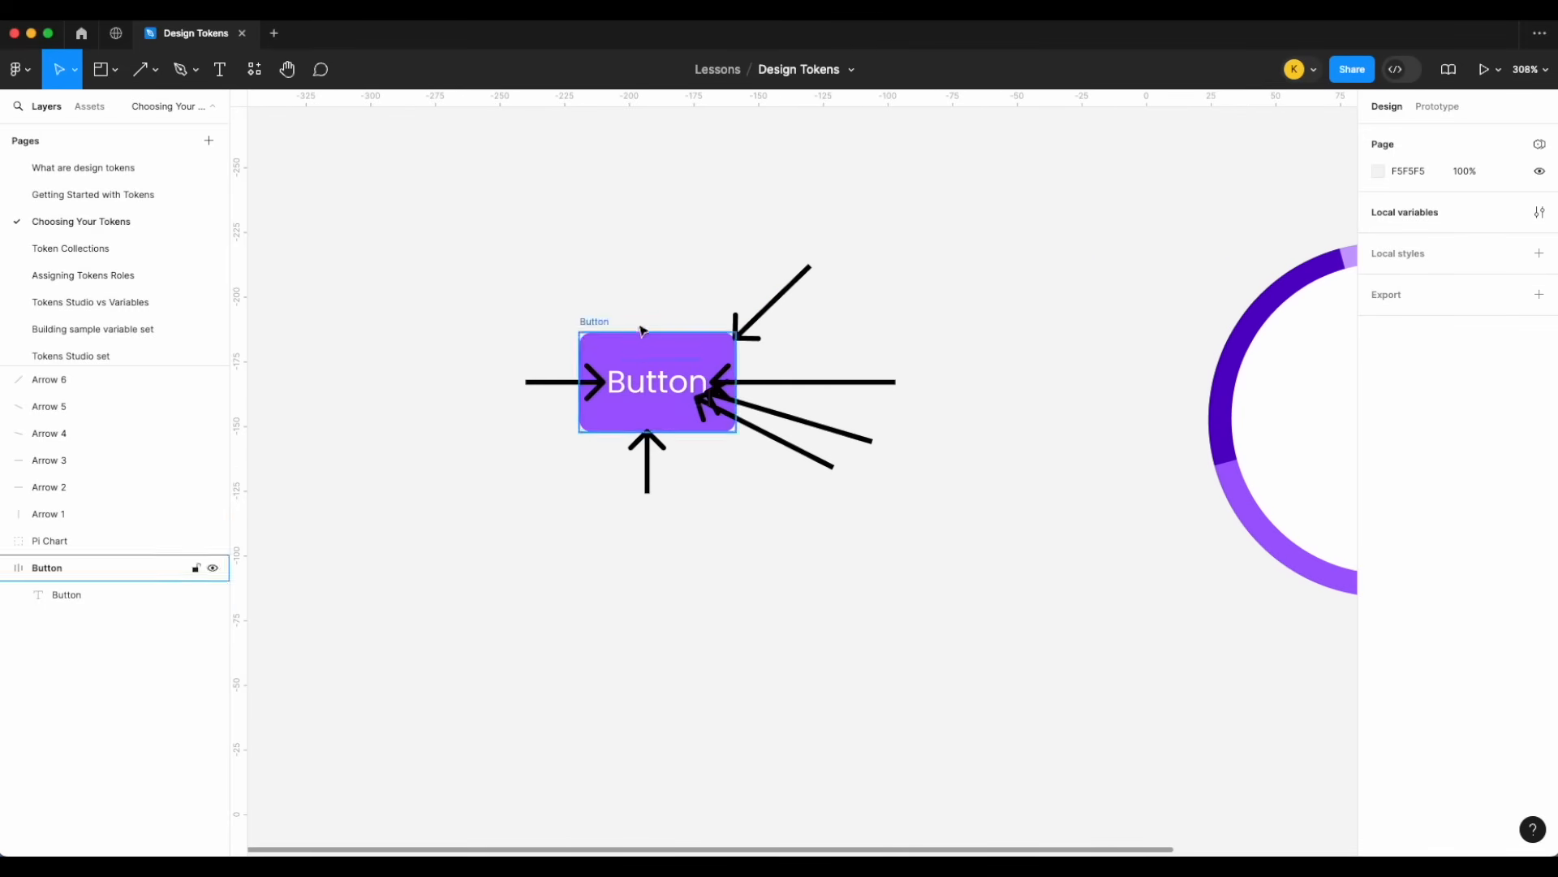
scroll(650, 306, right, 10)
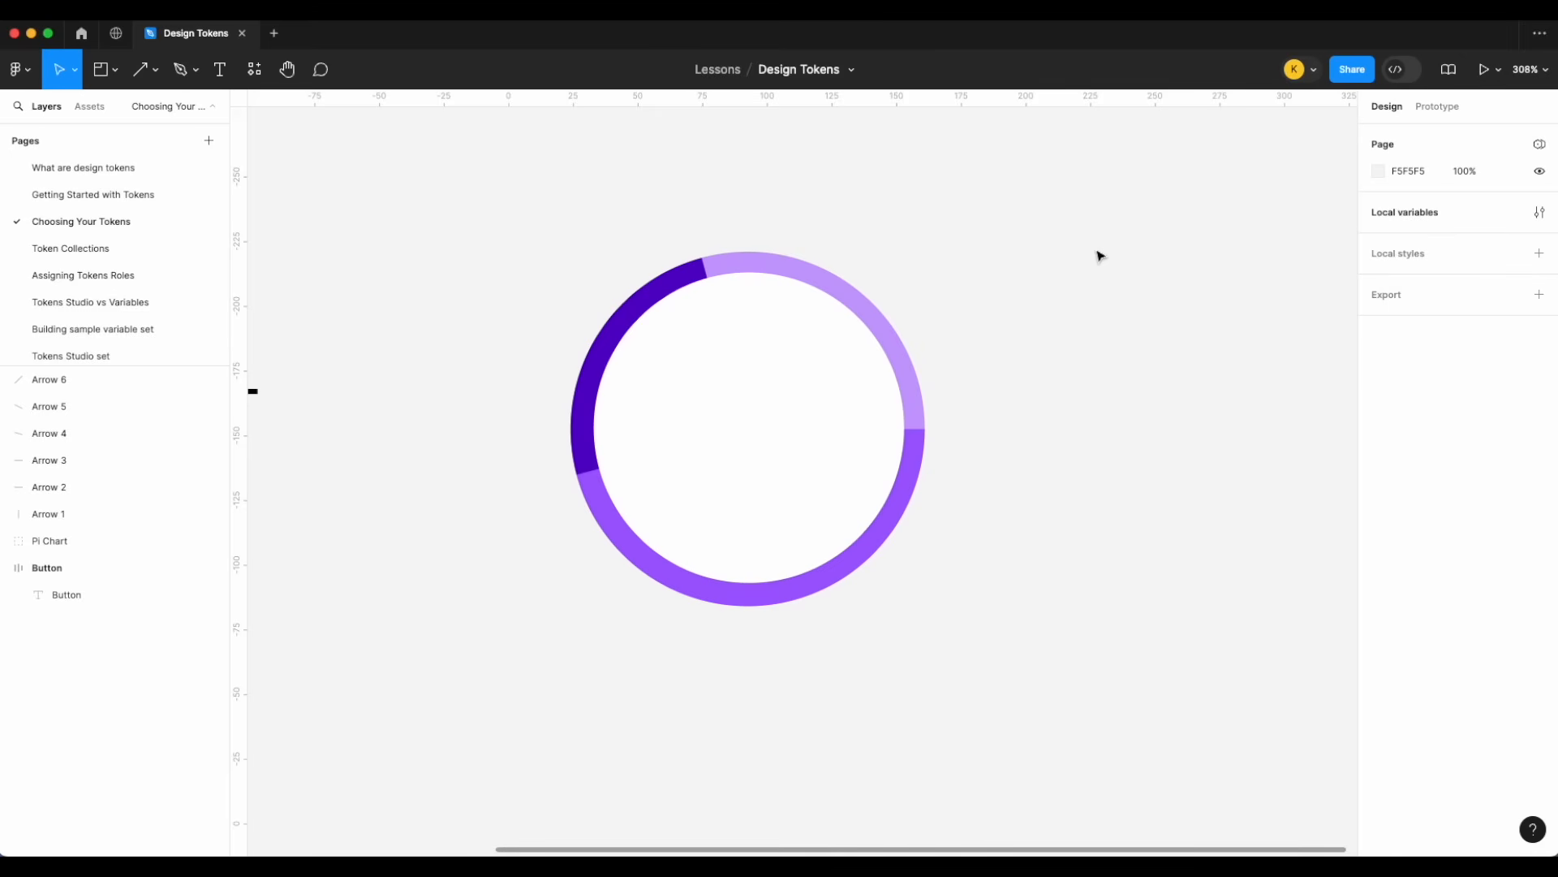
scroll(1097, 257, down, 5)
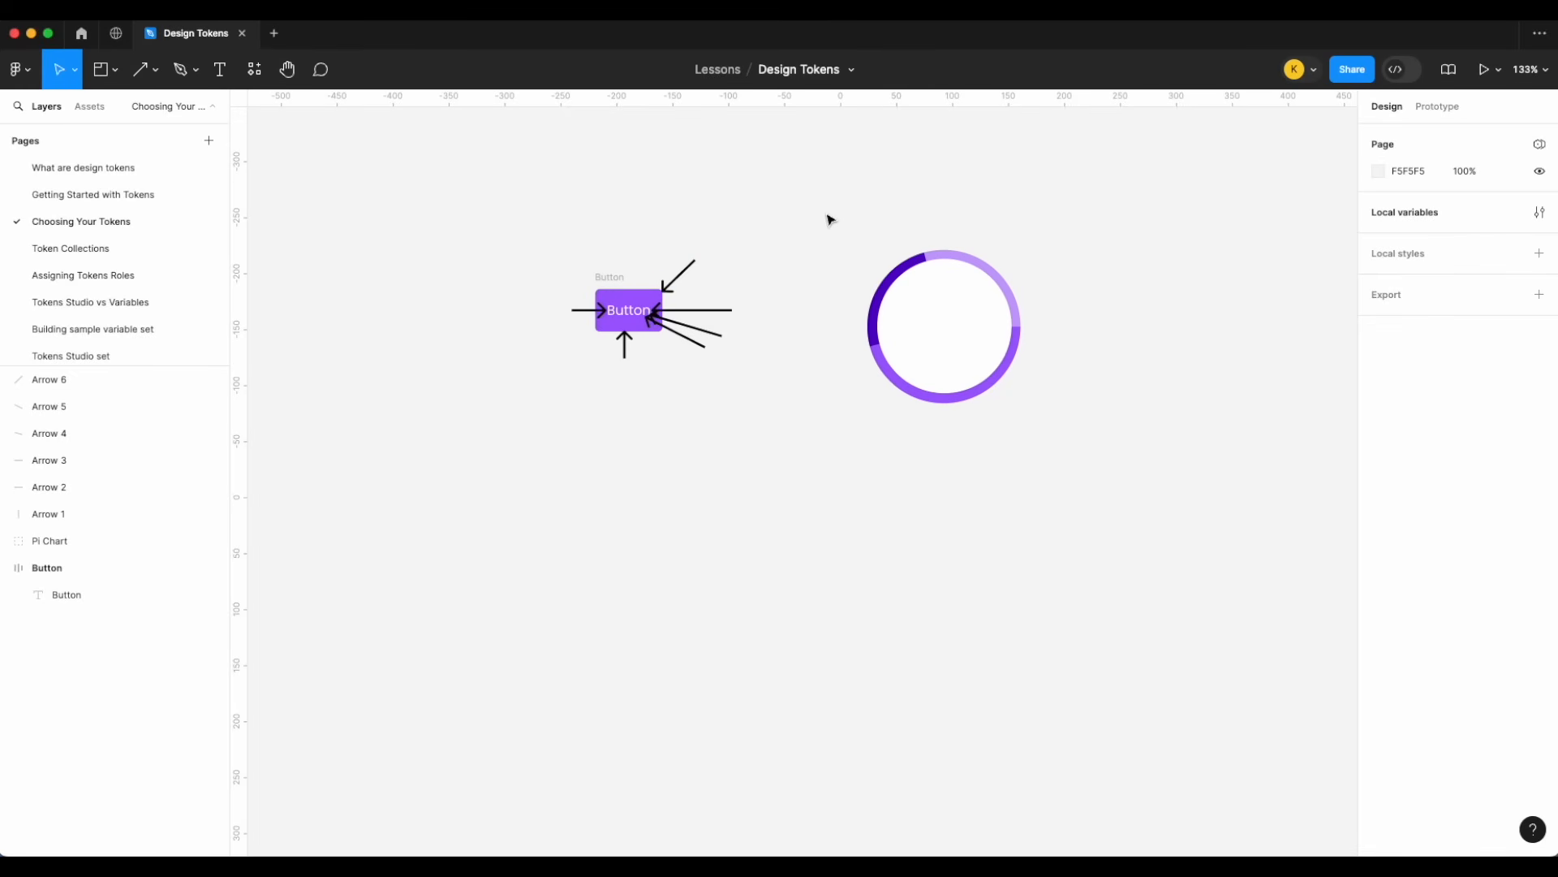
- Add a text layer reading "Button" in the empty area beyond the pie chart and widen its box to about 61
scroll(1069, 265, right, 10)
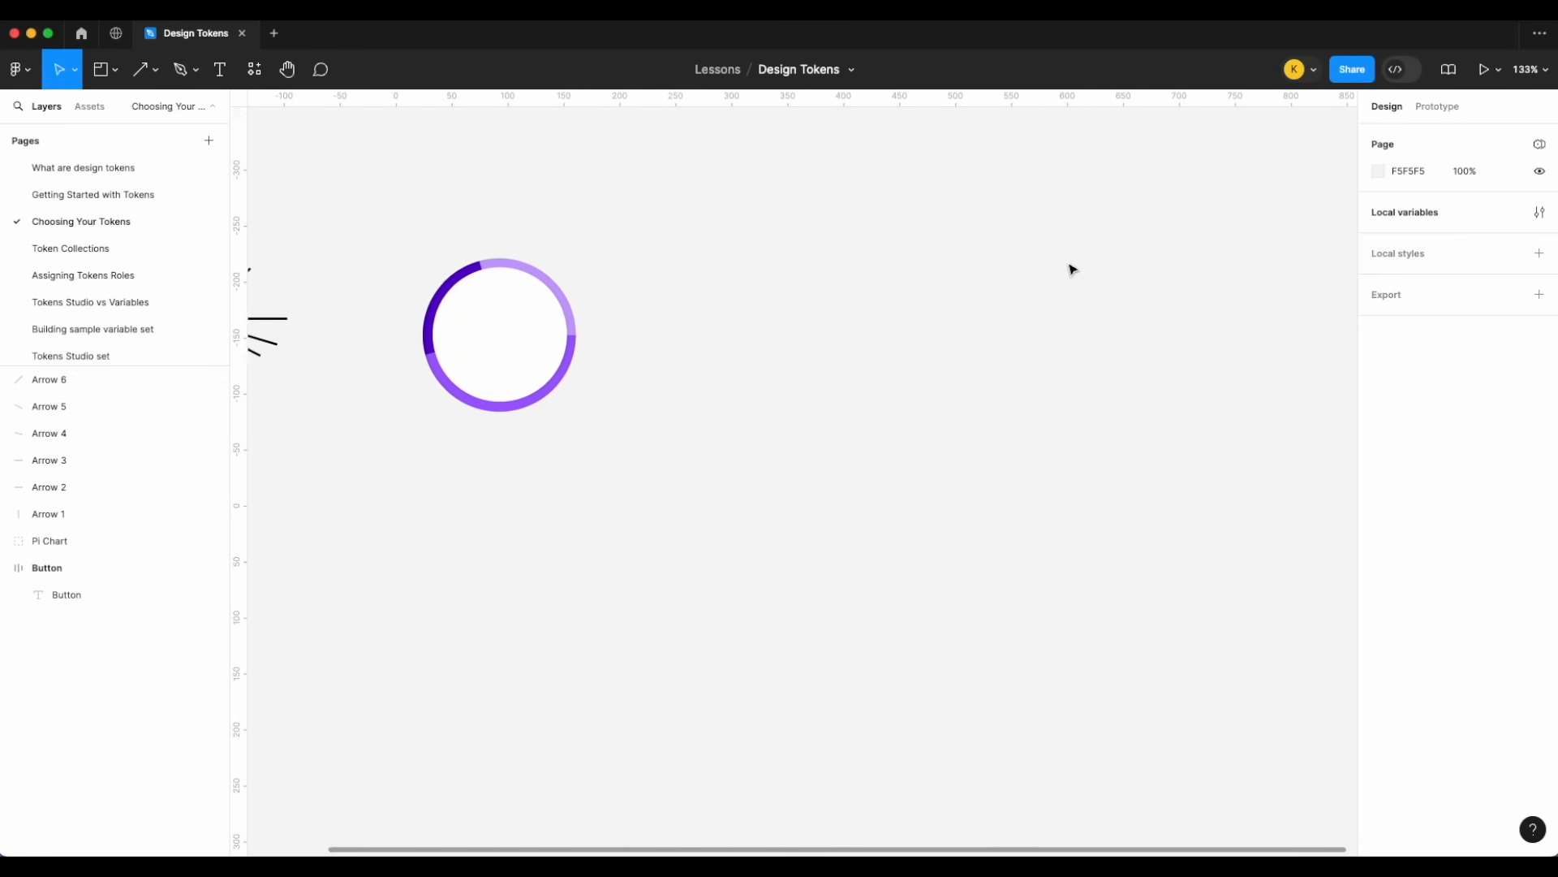
scroll(1071, 269, up, 5)
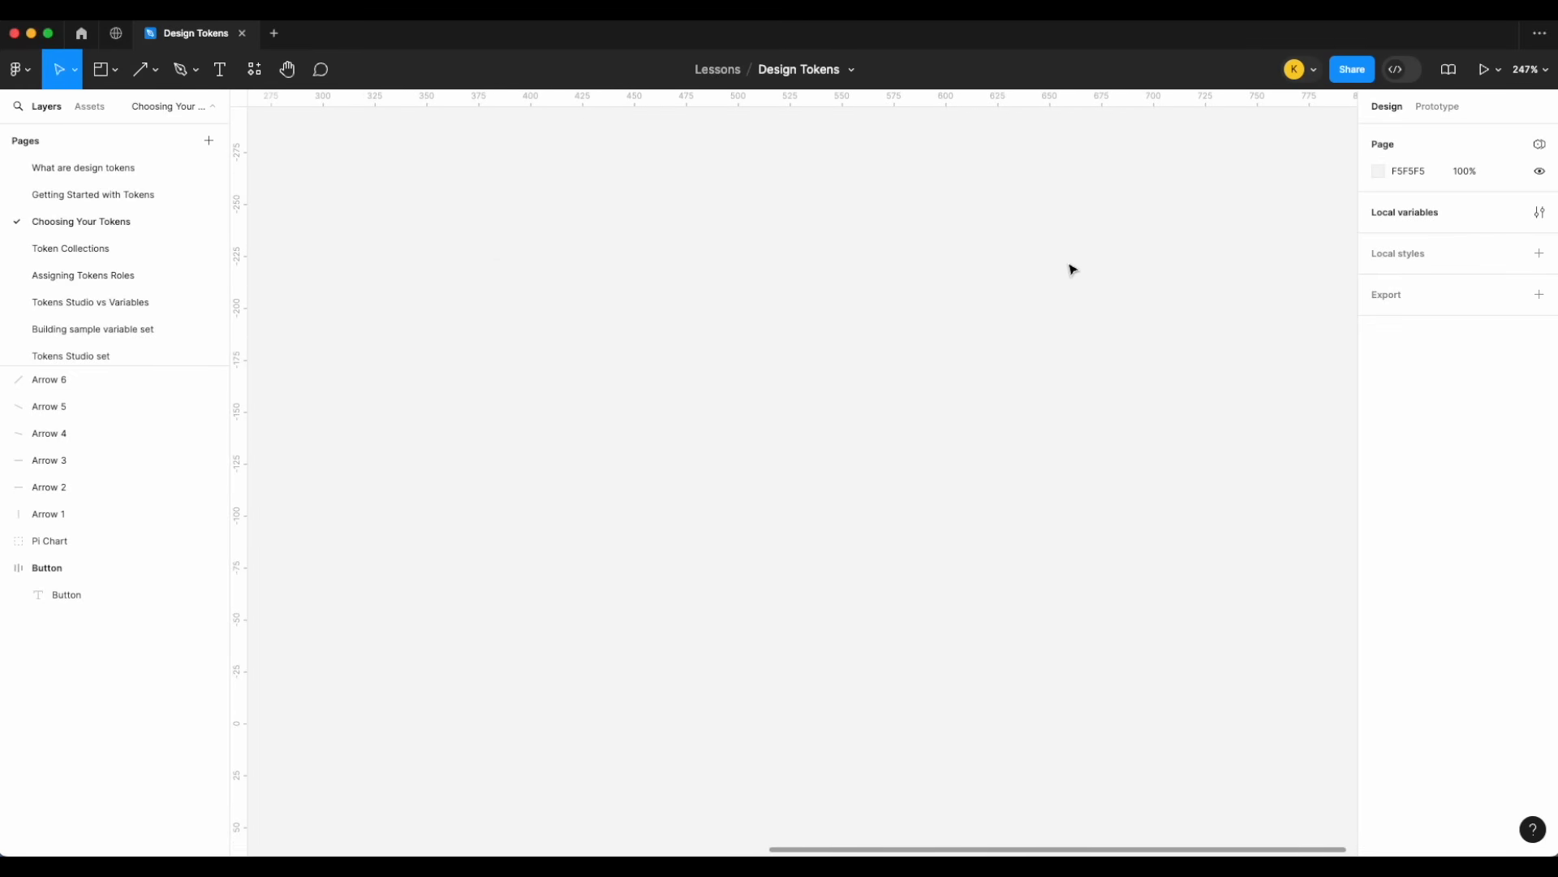
click(219, 69)
drag(626, 382, 685, 407)
scroll(626, 390, up, 3)
text(Button)
key(Escape)
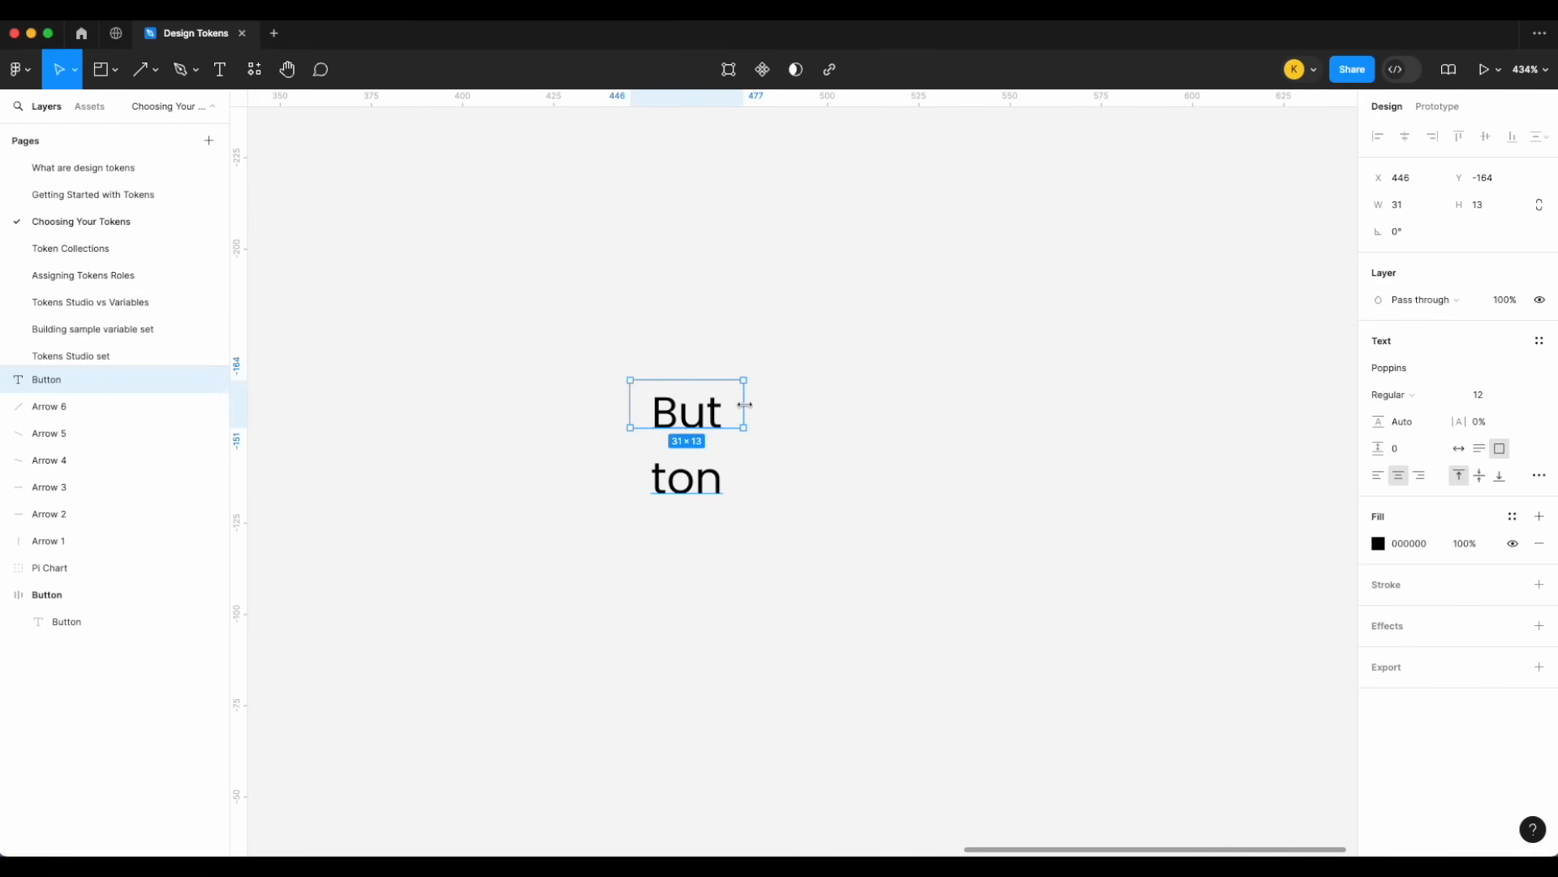
drag(743, 404, 853, 405)
- Set the new Button text's font to Inter and wrap the text in an auto layout frame
click(1410, 372)
text(int)
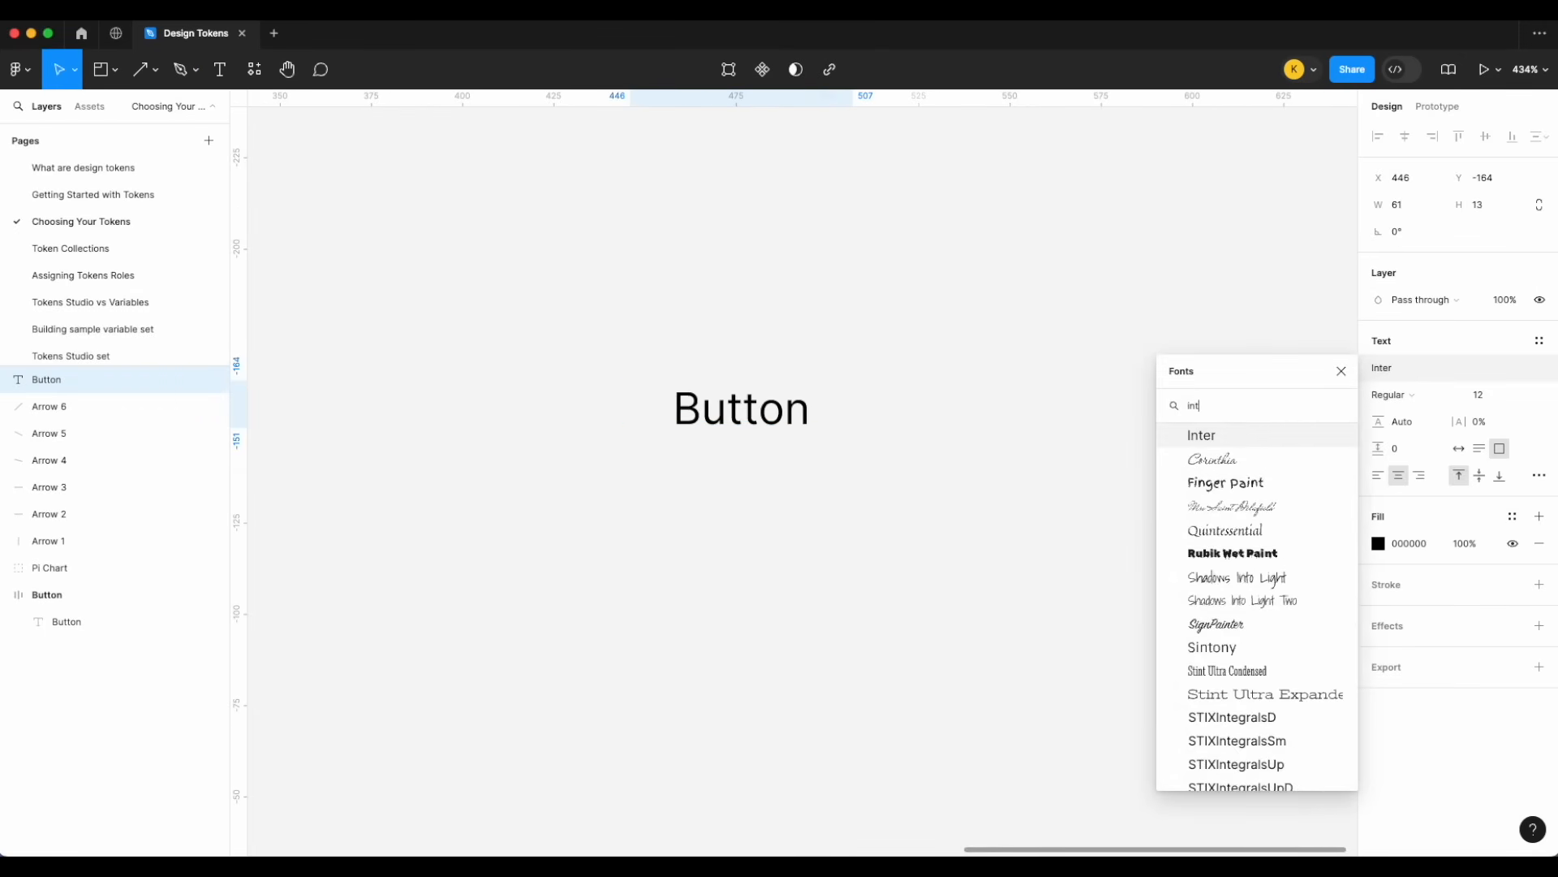
key(Return)
click(942, 467)
click(769, 427)
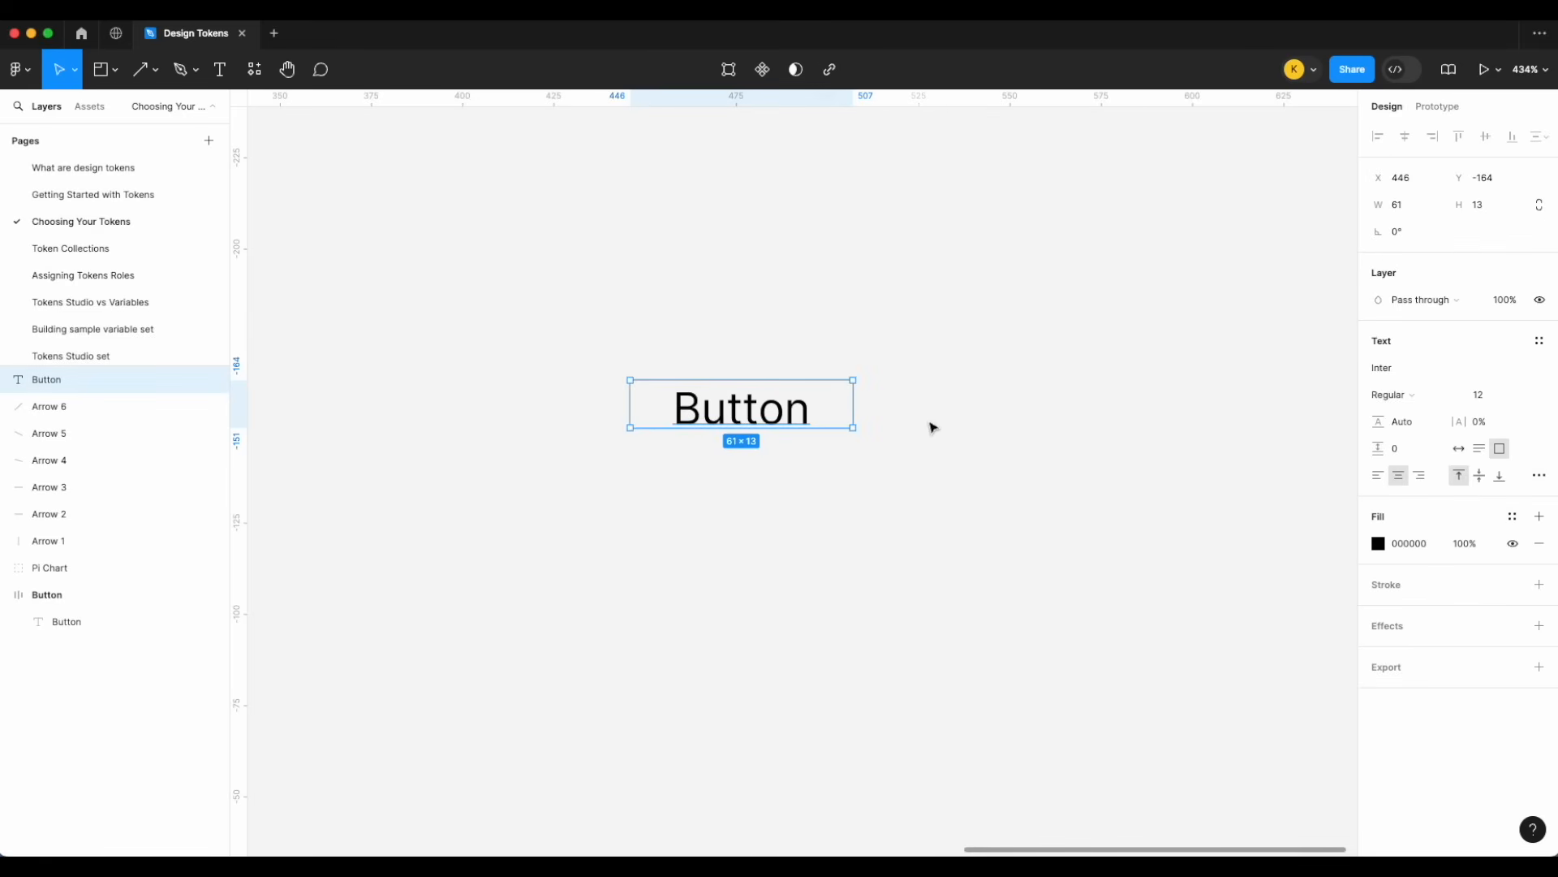
key(shift+a)
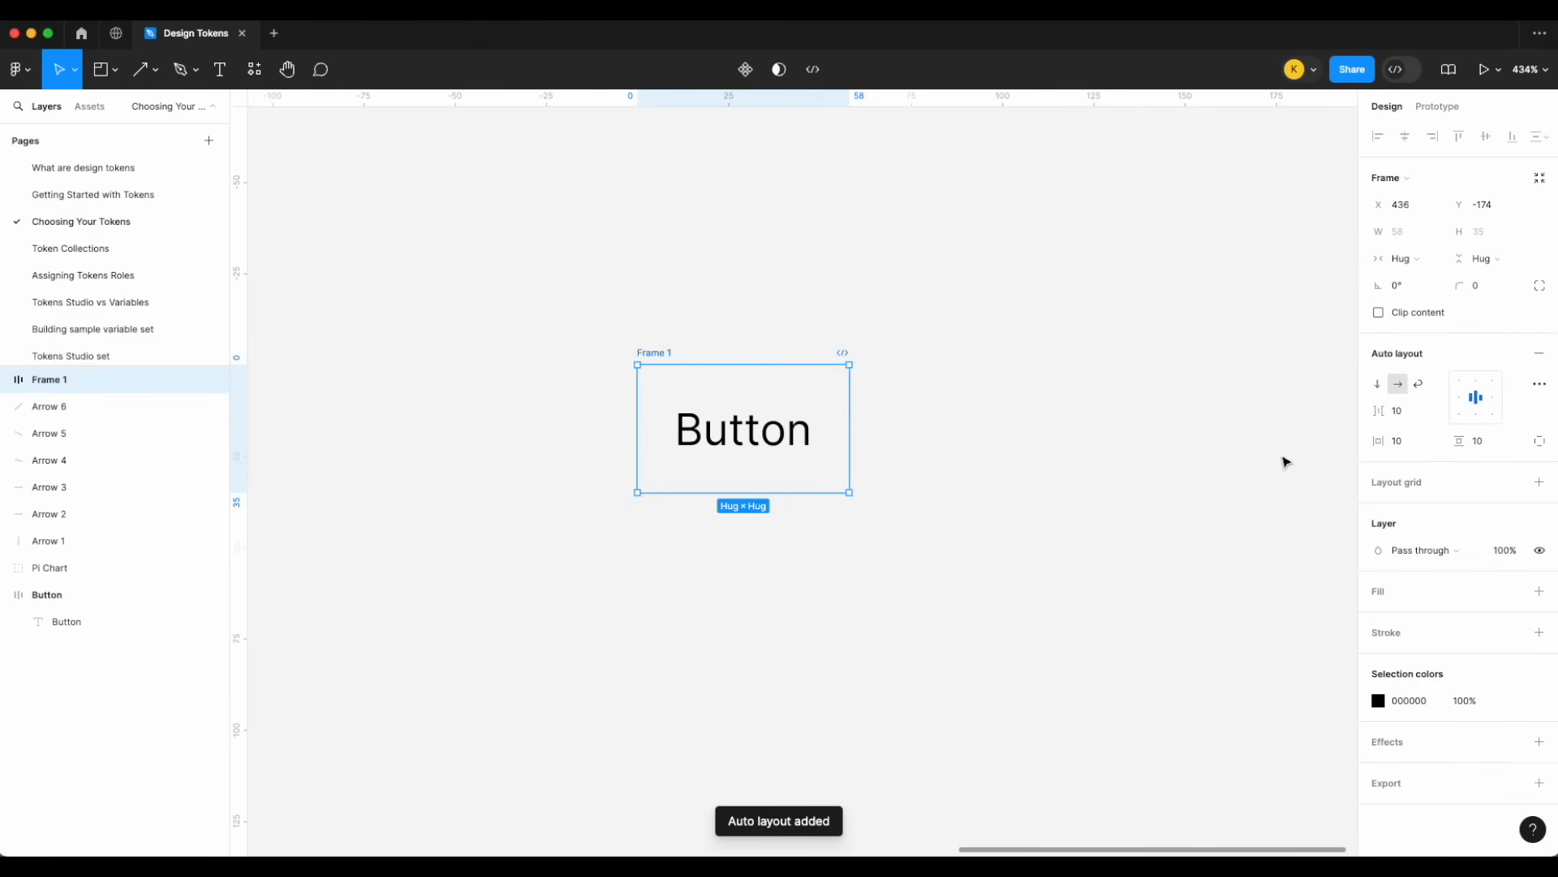
- Give the new Button frame an FFFFFF fill and a corner radius of 50
click(1539, 591)
click(1484, 287)
text(50)
key(Return)
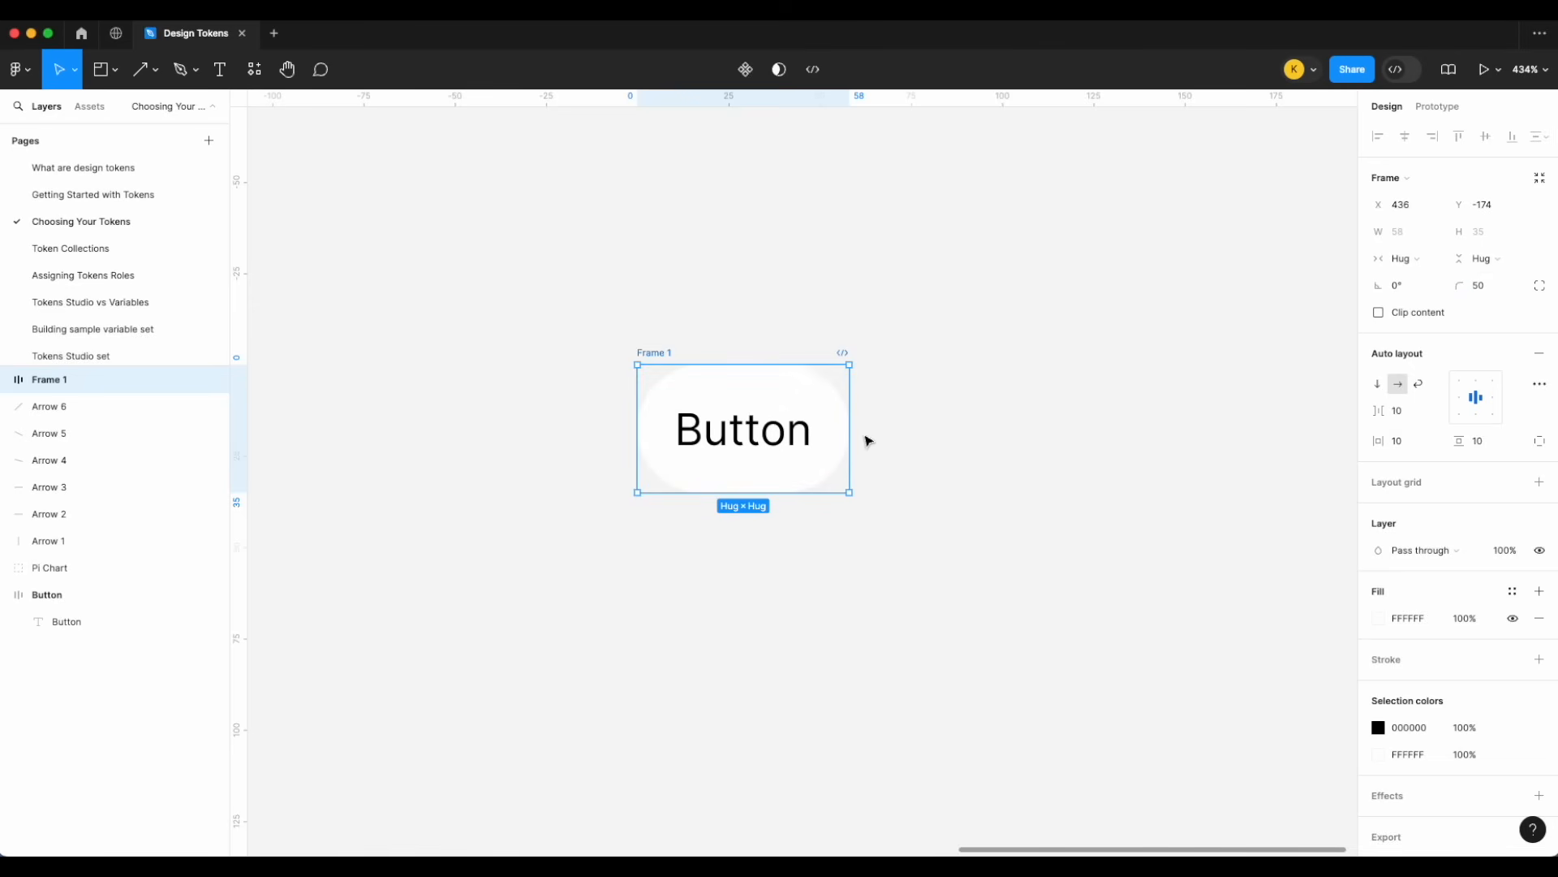
key(Escape)
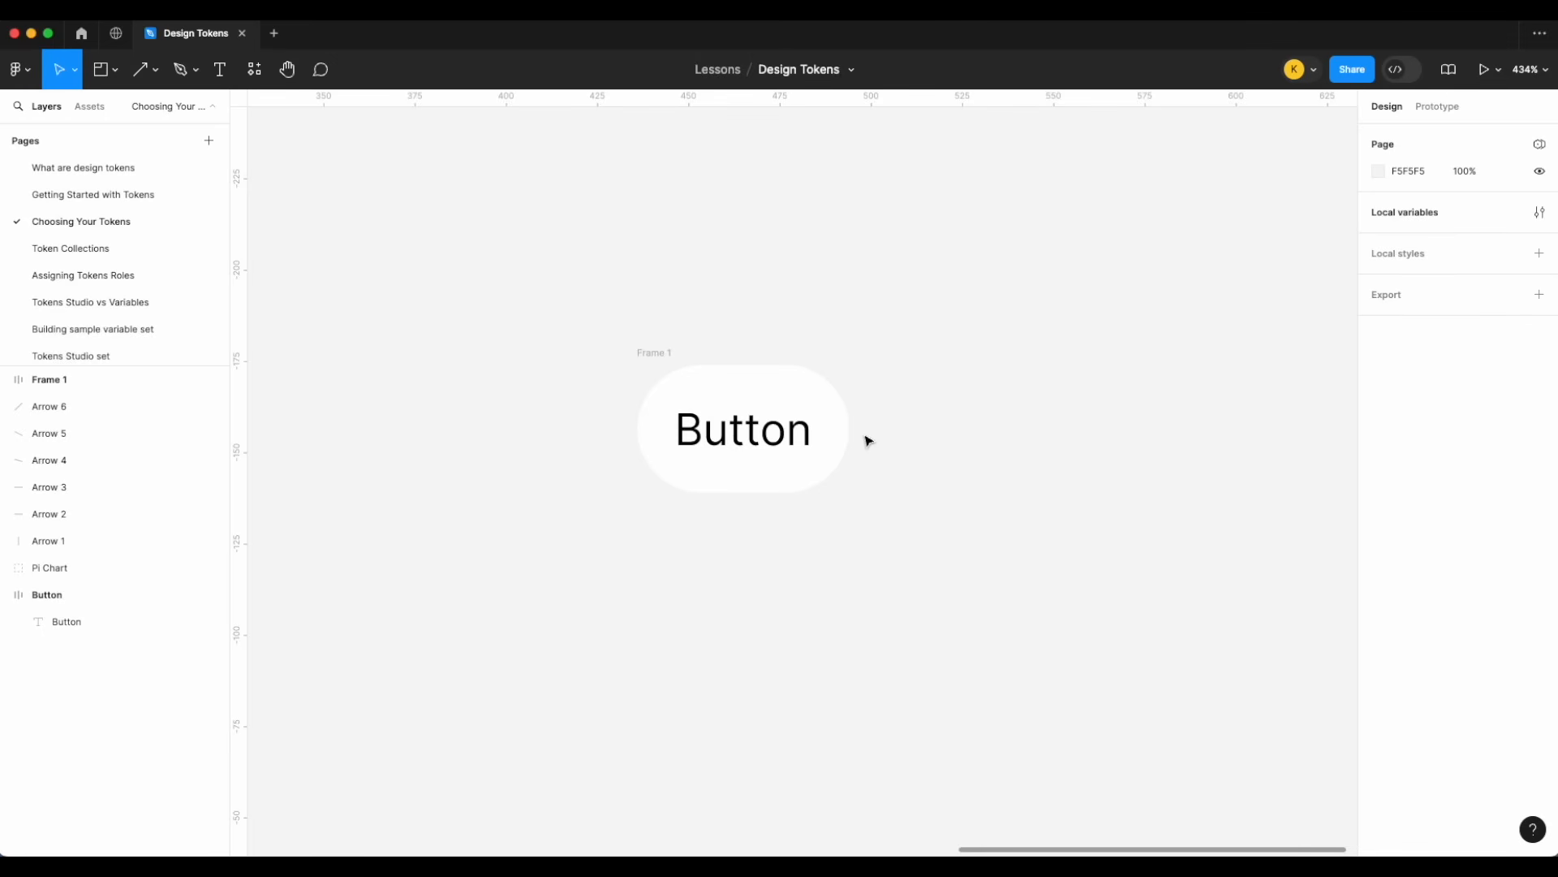
- Compare the new rounded button with the arrow-annotated button and the pie chart
scroll(1006, 463, left, 3)
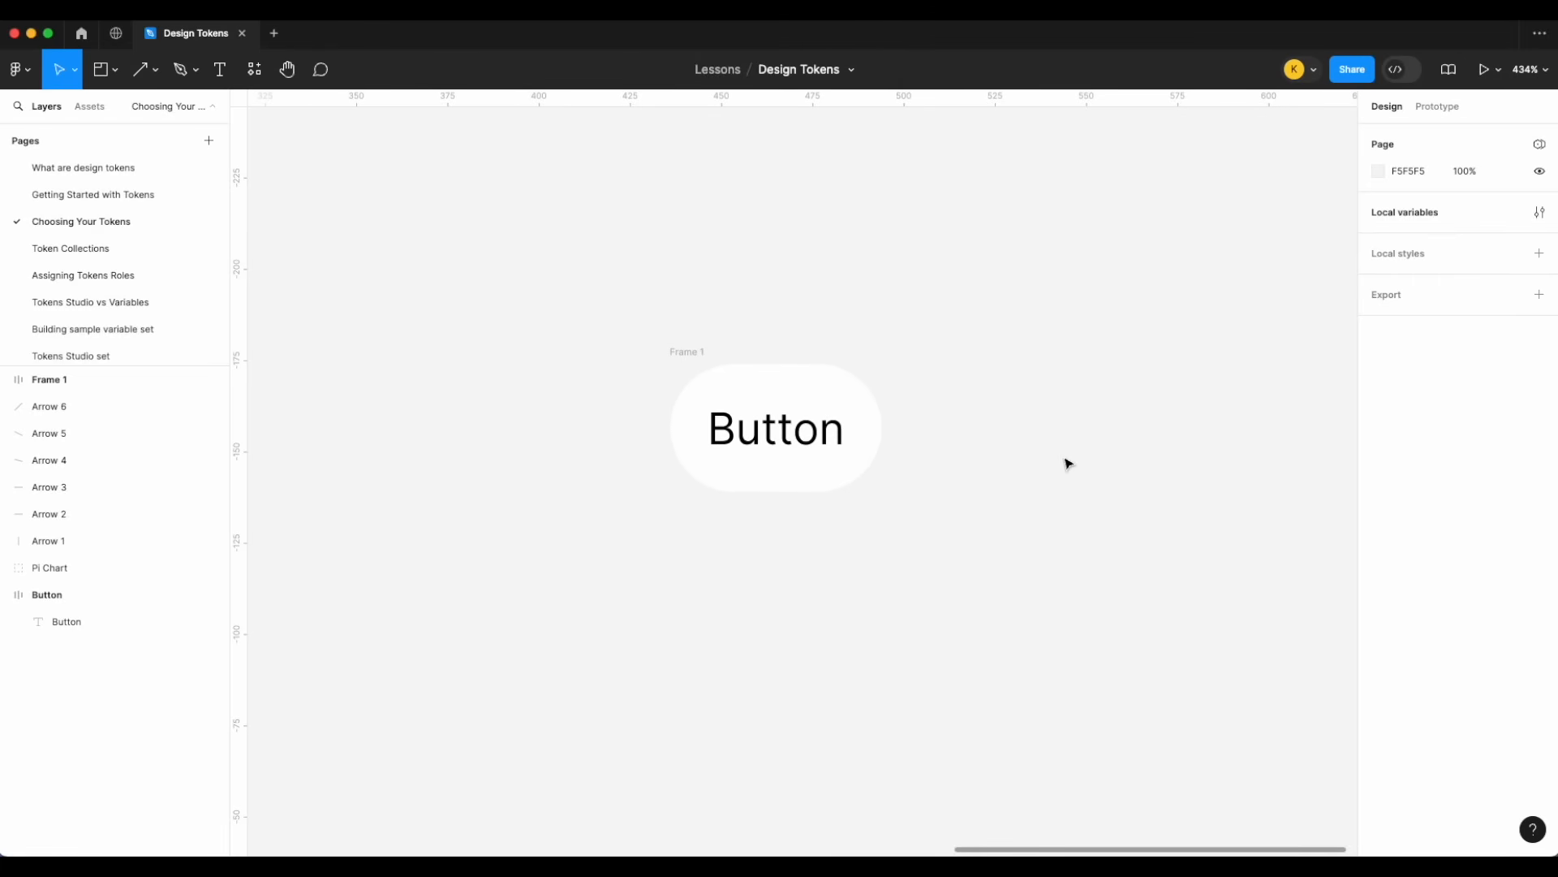
scroll(1068, 463, down, 3)
scroll(1067, 463, left, 10)
scroll(1065, 463, down, 5)
scroll(1065, 465, left, 2)
scroll(1014, 576, left, 5)
scroll(1007, 580, down, 3)
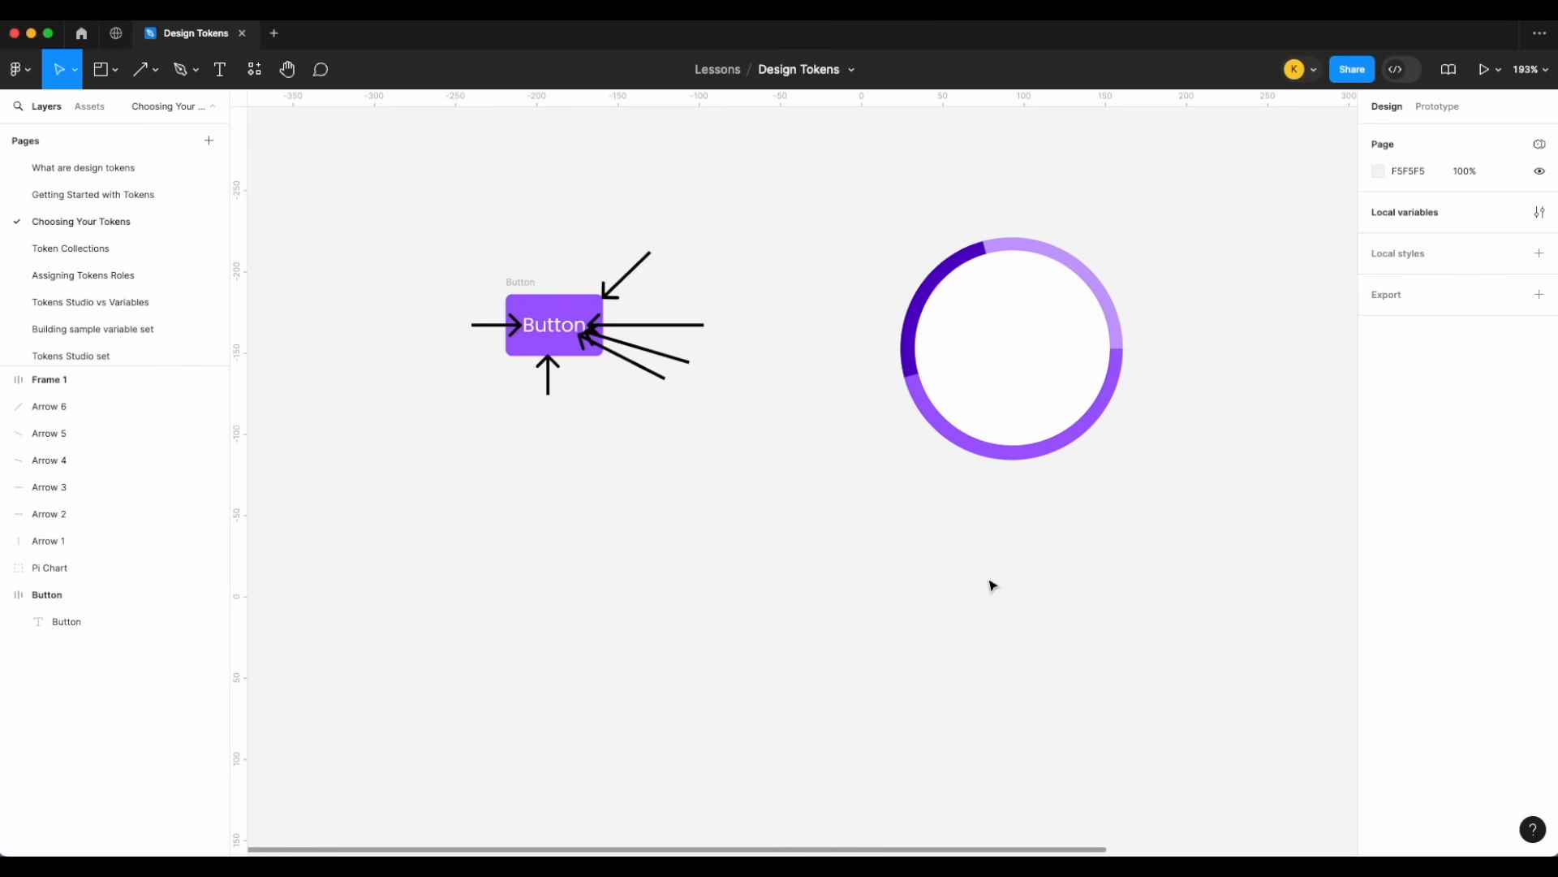
scroll(992, 585, right, 10)
ctrl+scroll(934, 398, up, 3)
scroll(936, 398, left, 2)
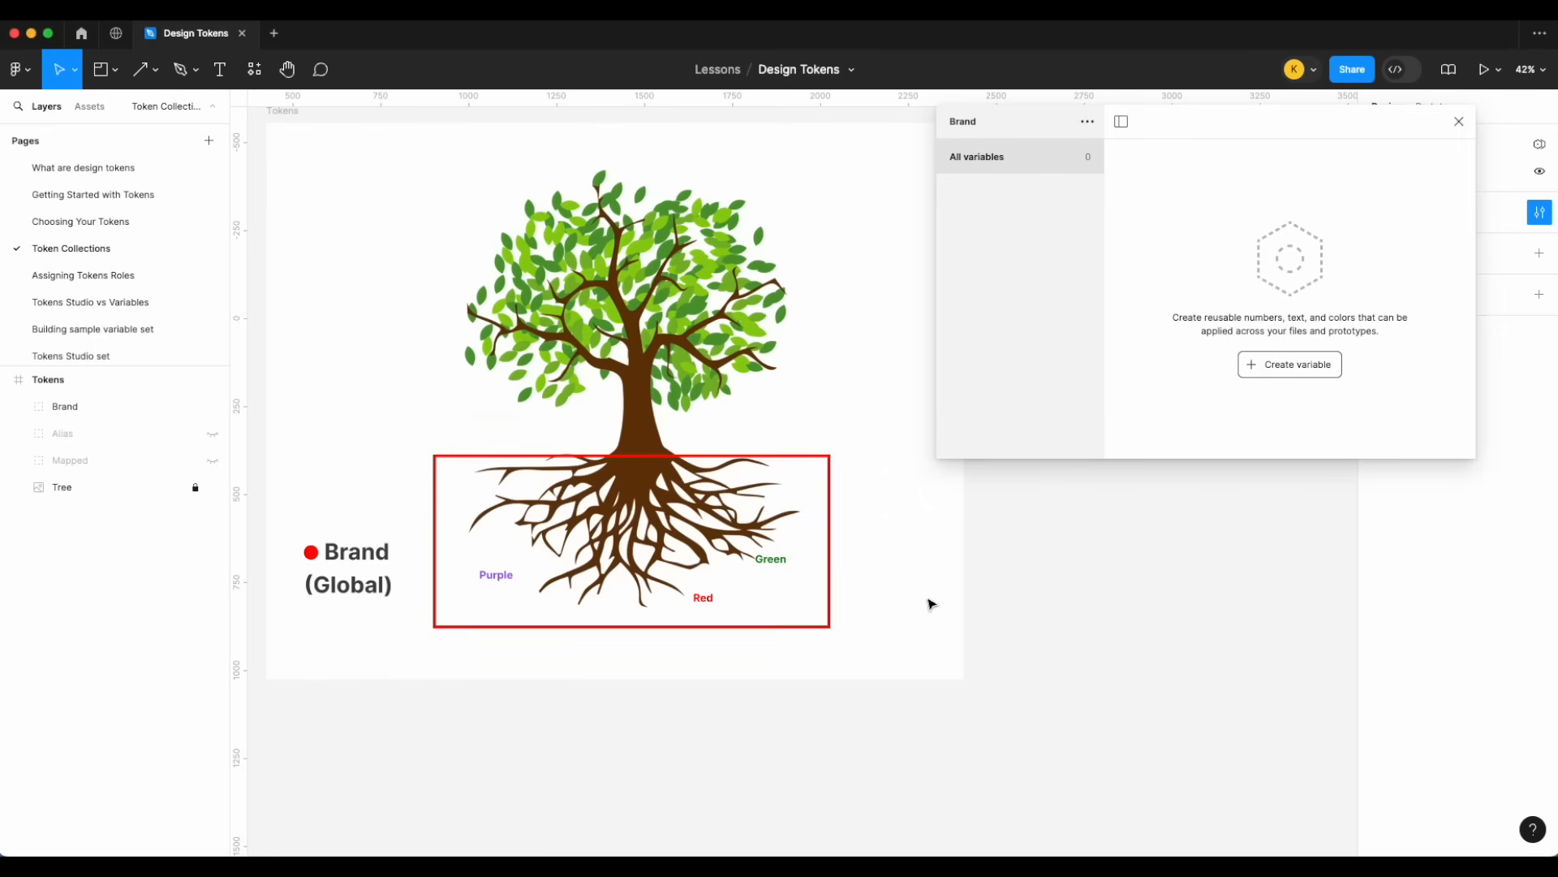
- Create a color variable named "Purple" in the Brand collection with the value A259FB
click(1273, 365)
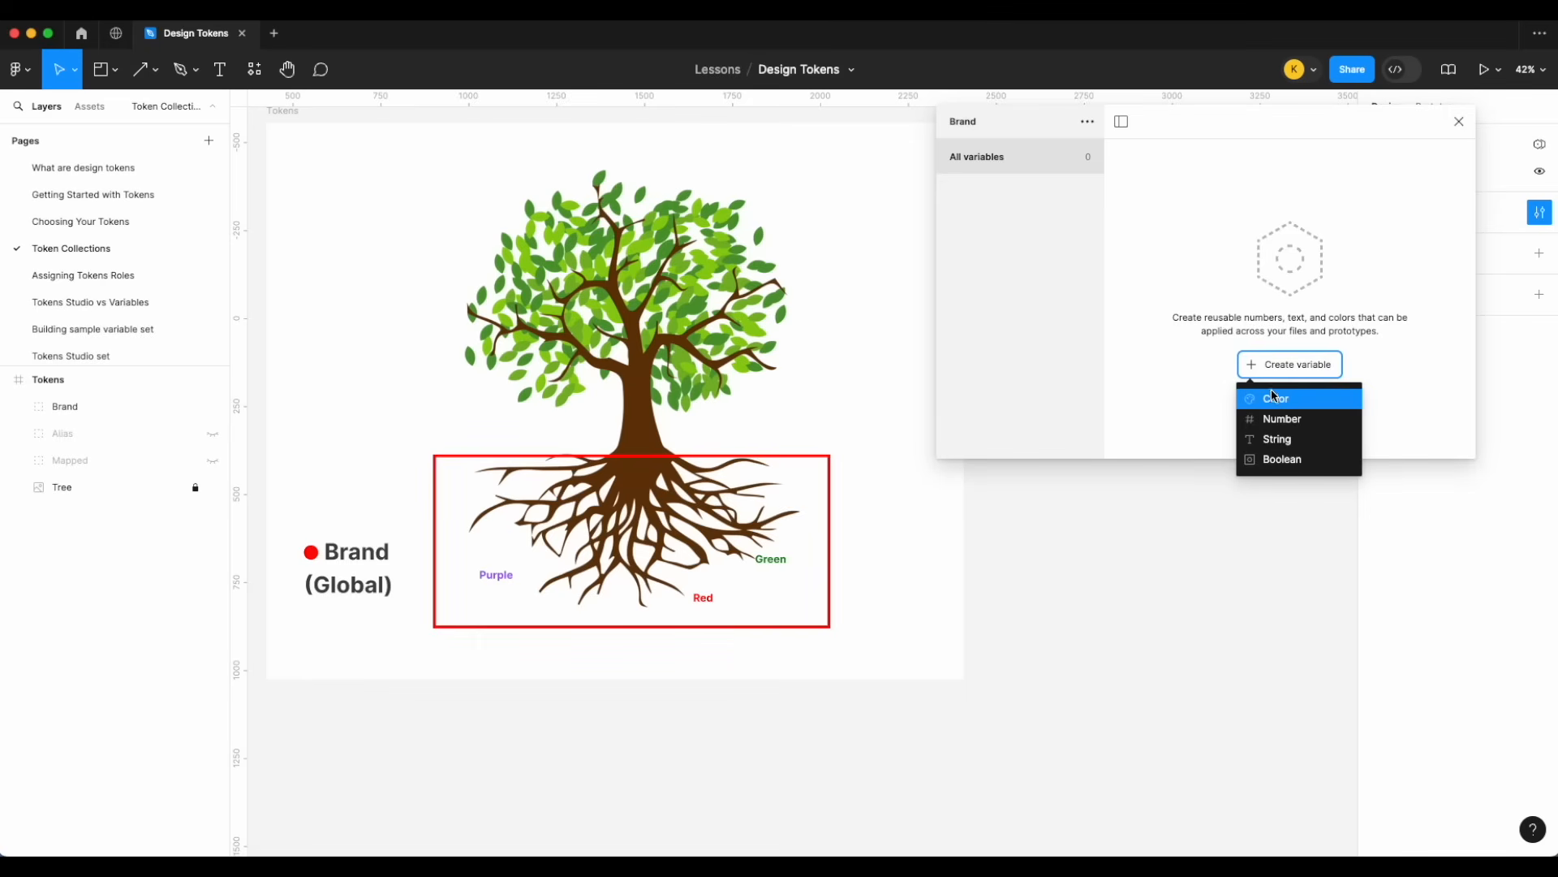
click(1272, 398)
text(Purple)
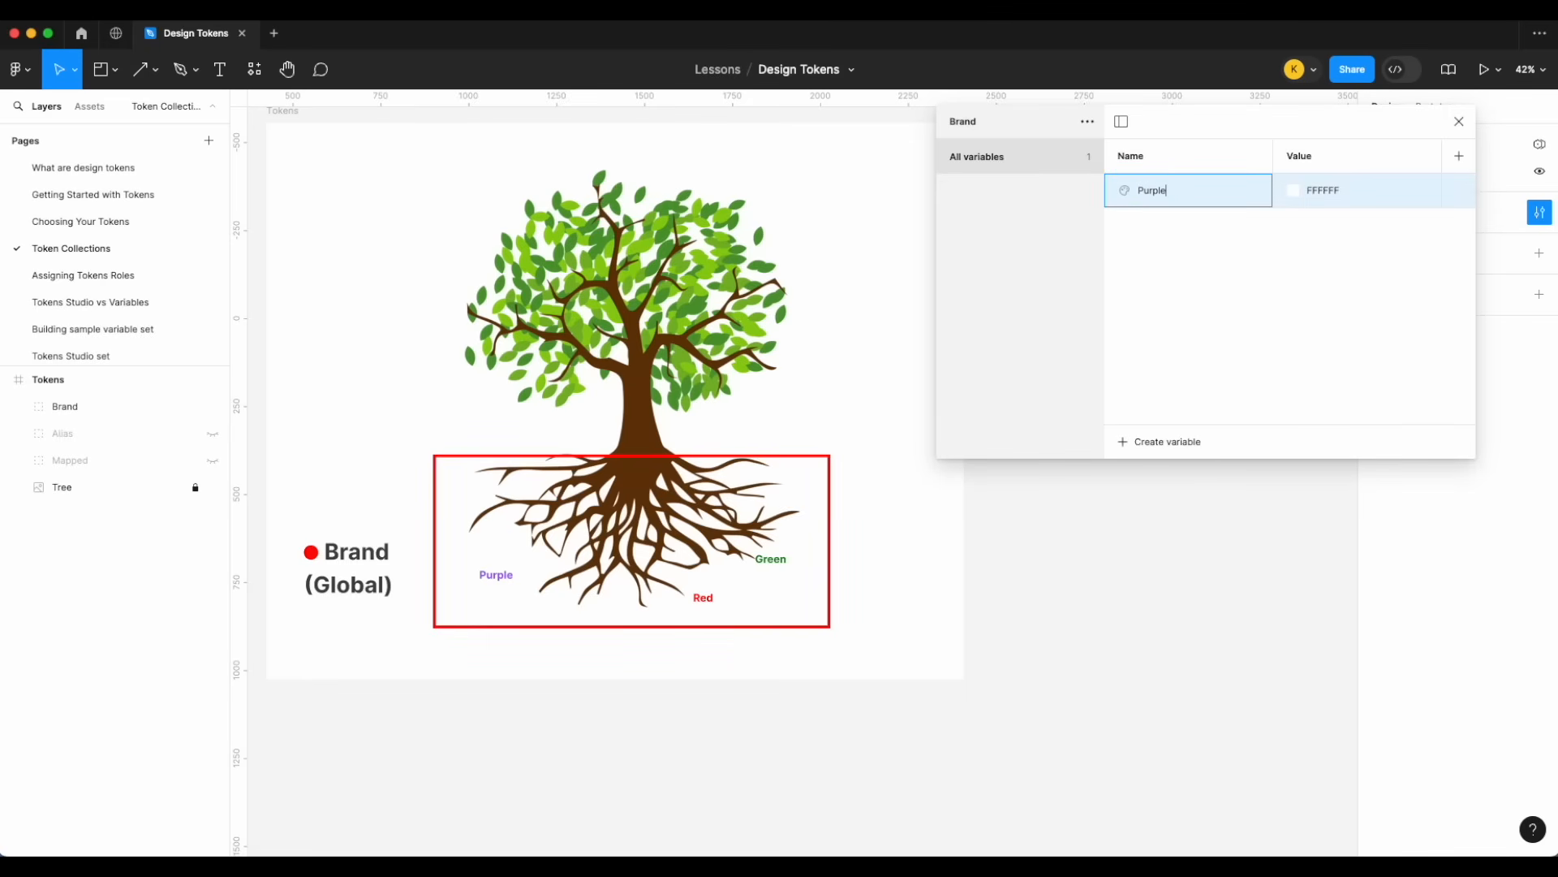
key(Return)
click(1294, 194)
click(1349, 571)
click(1205, 283)
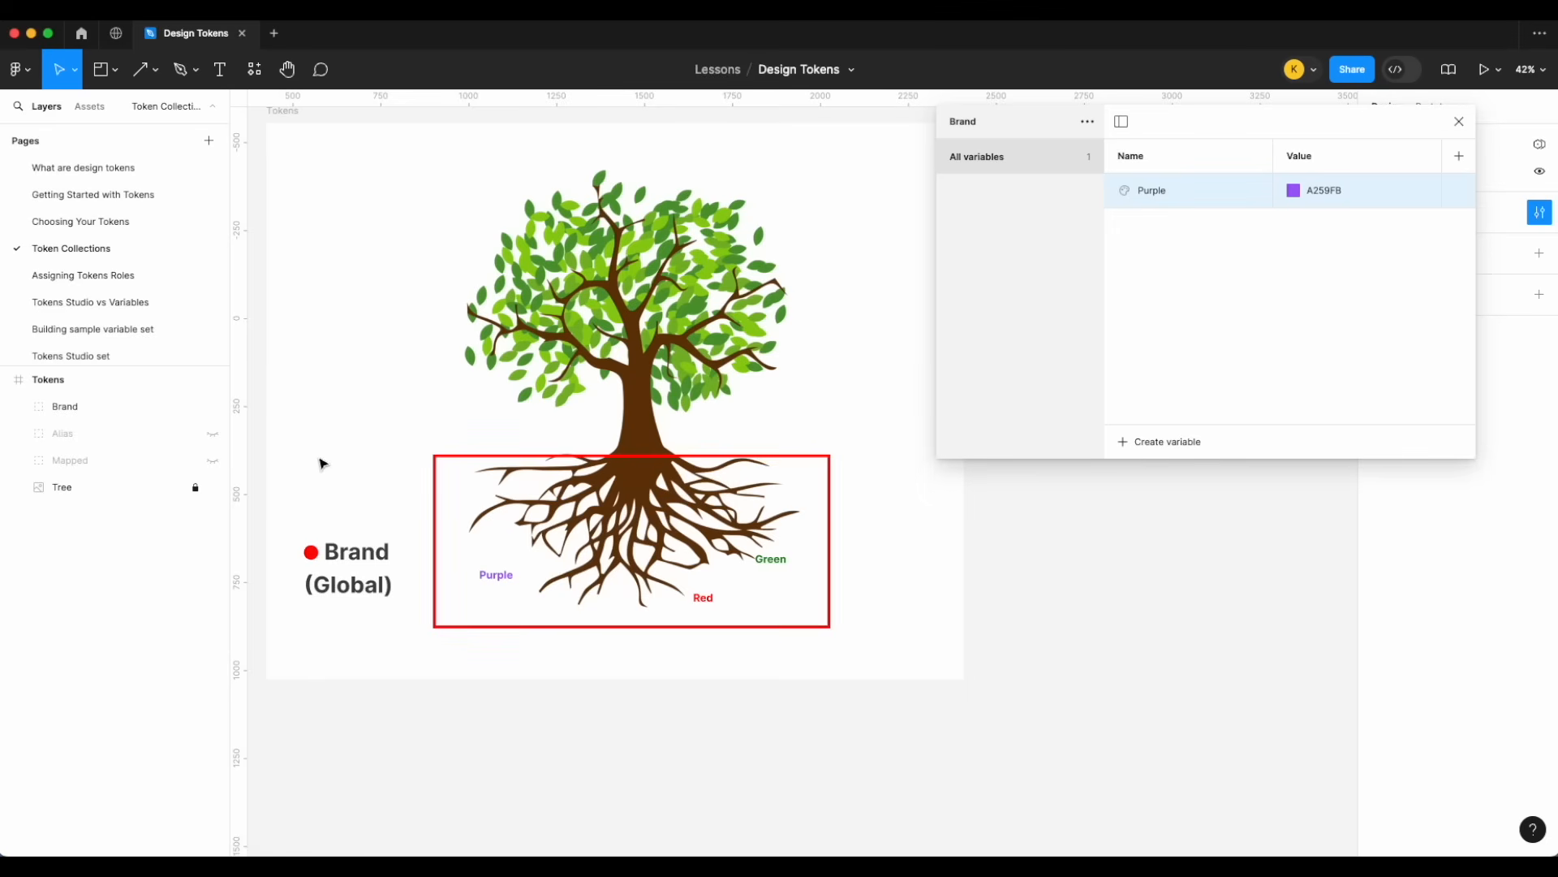
- Show the Alias layer in the tree diagram and create a variable collection named "Alias"
click(213, 434)
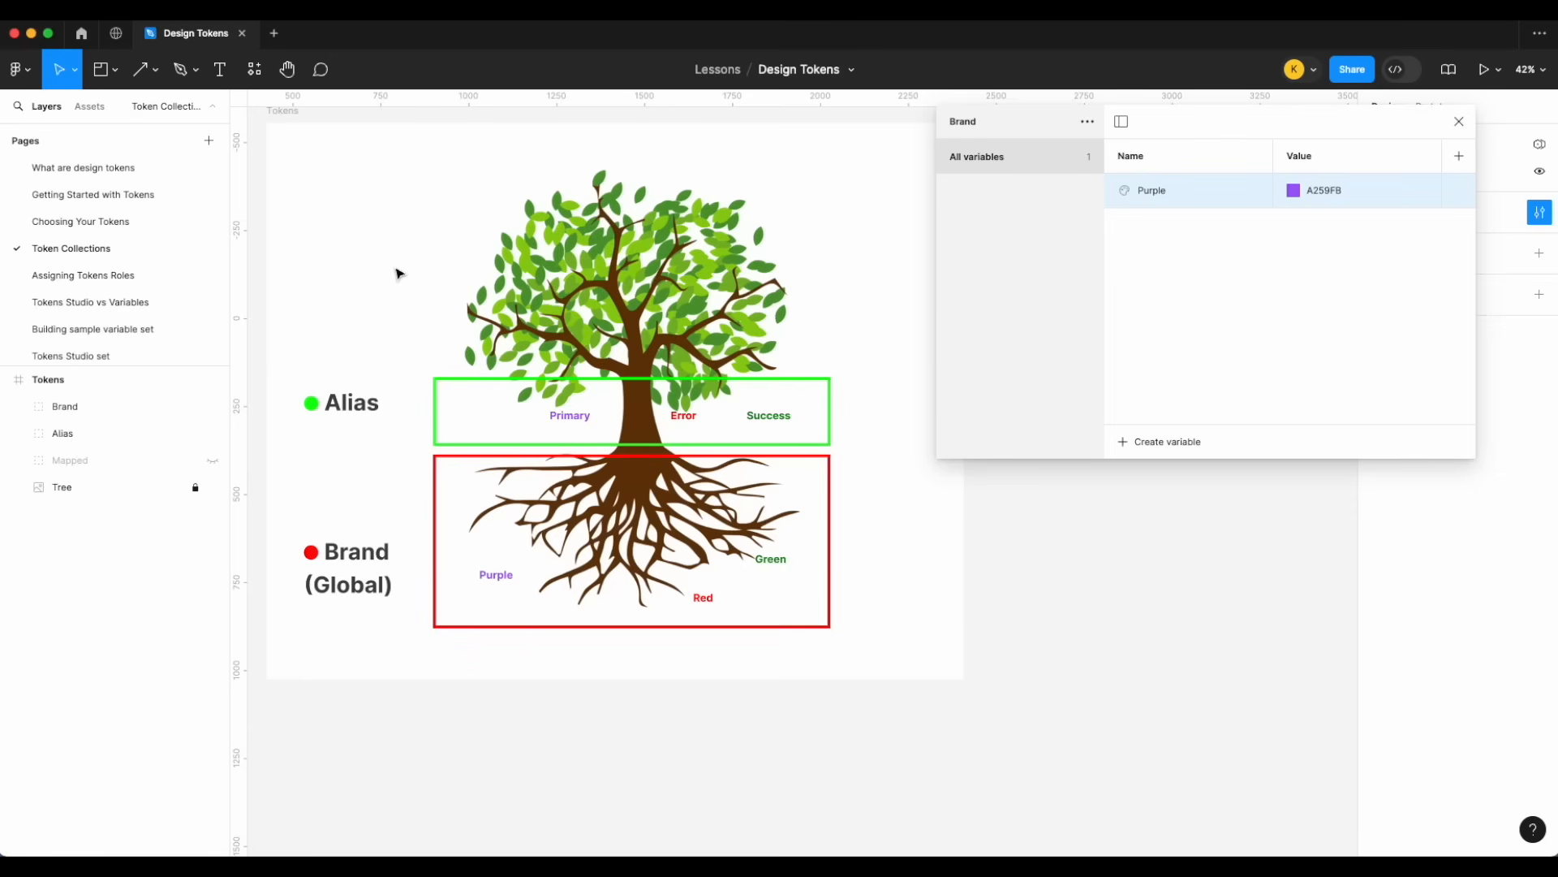
click(1087, 122)
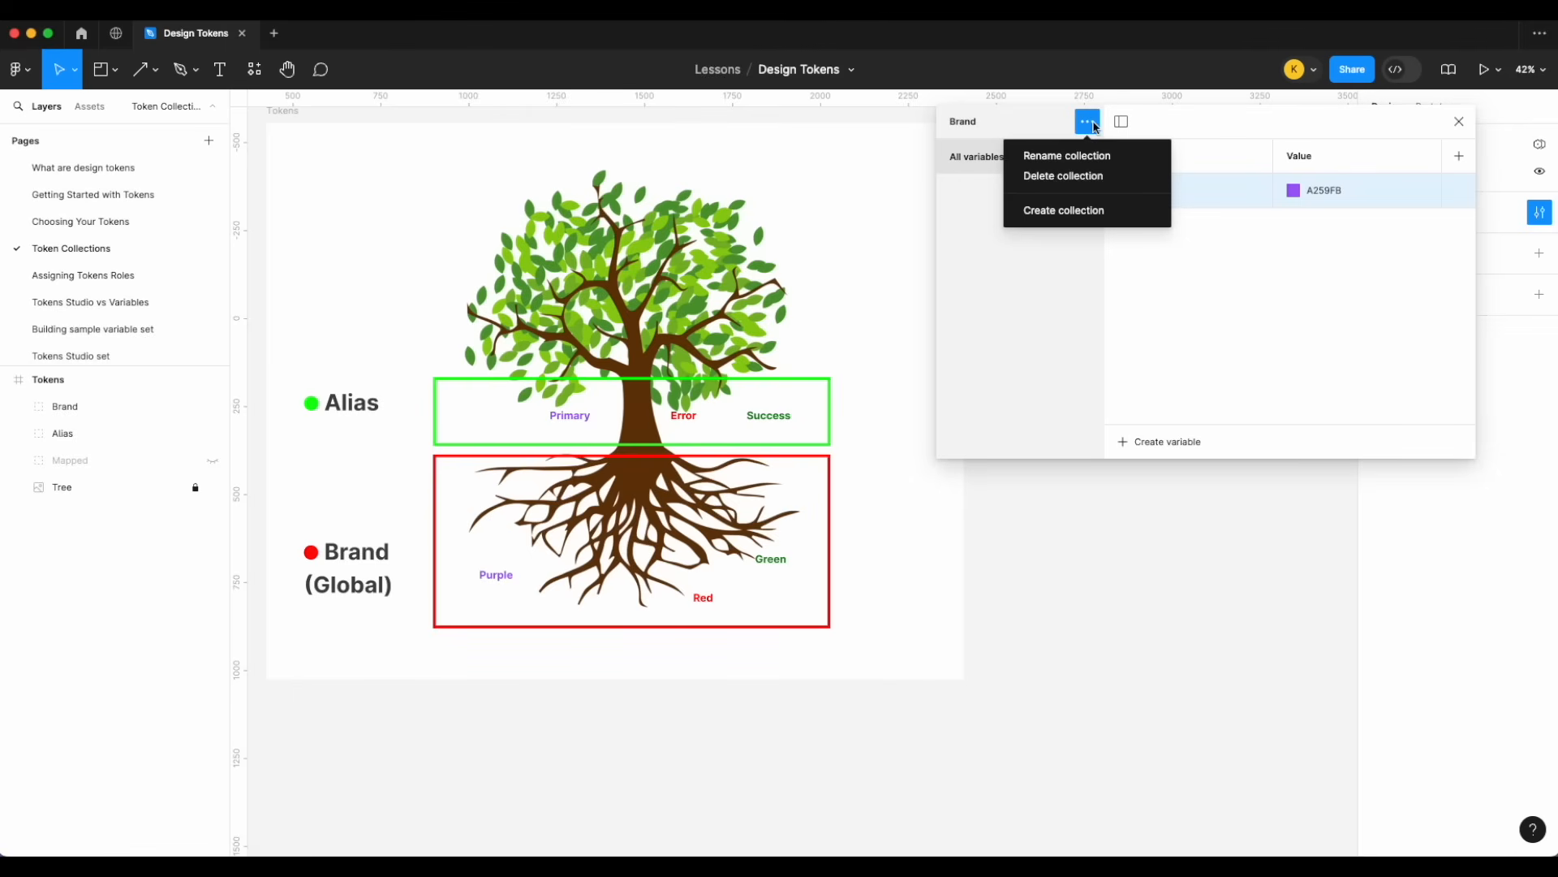
click(1082, 208)
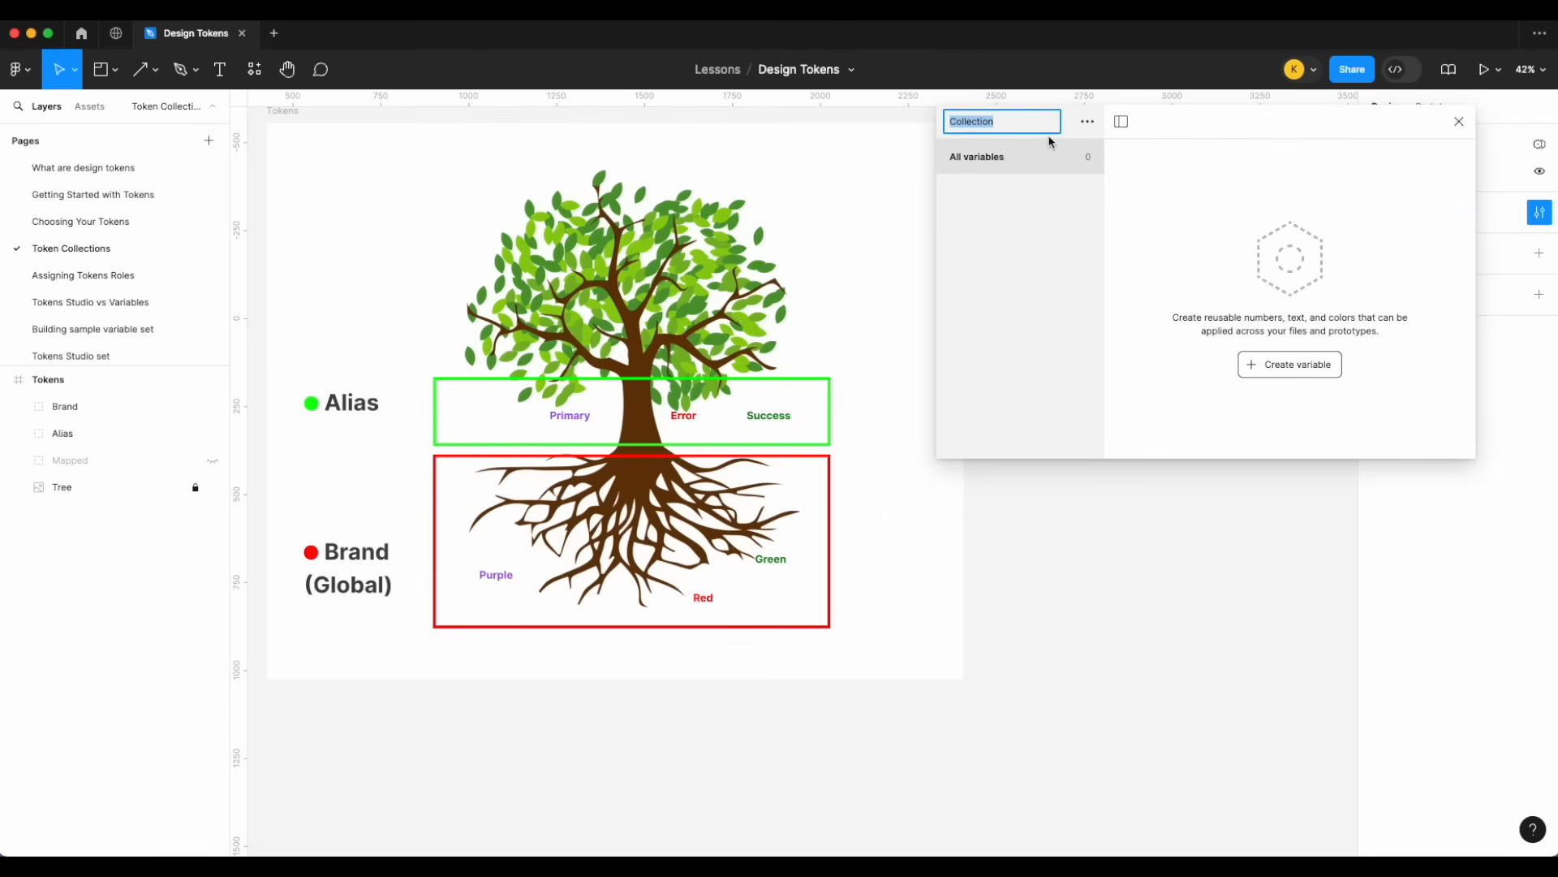
text(Alias)
key(Return)
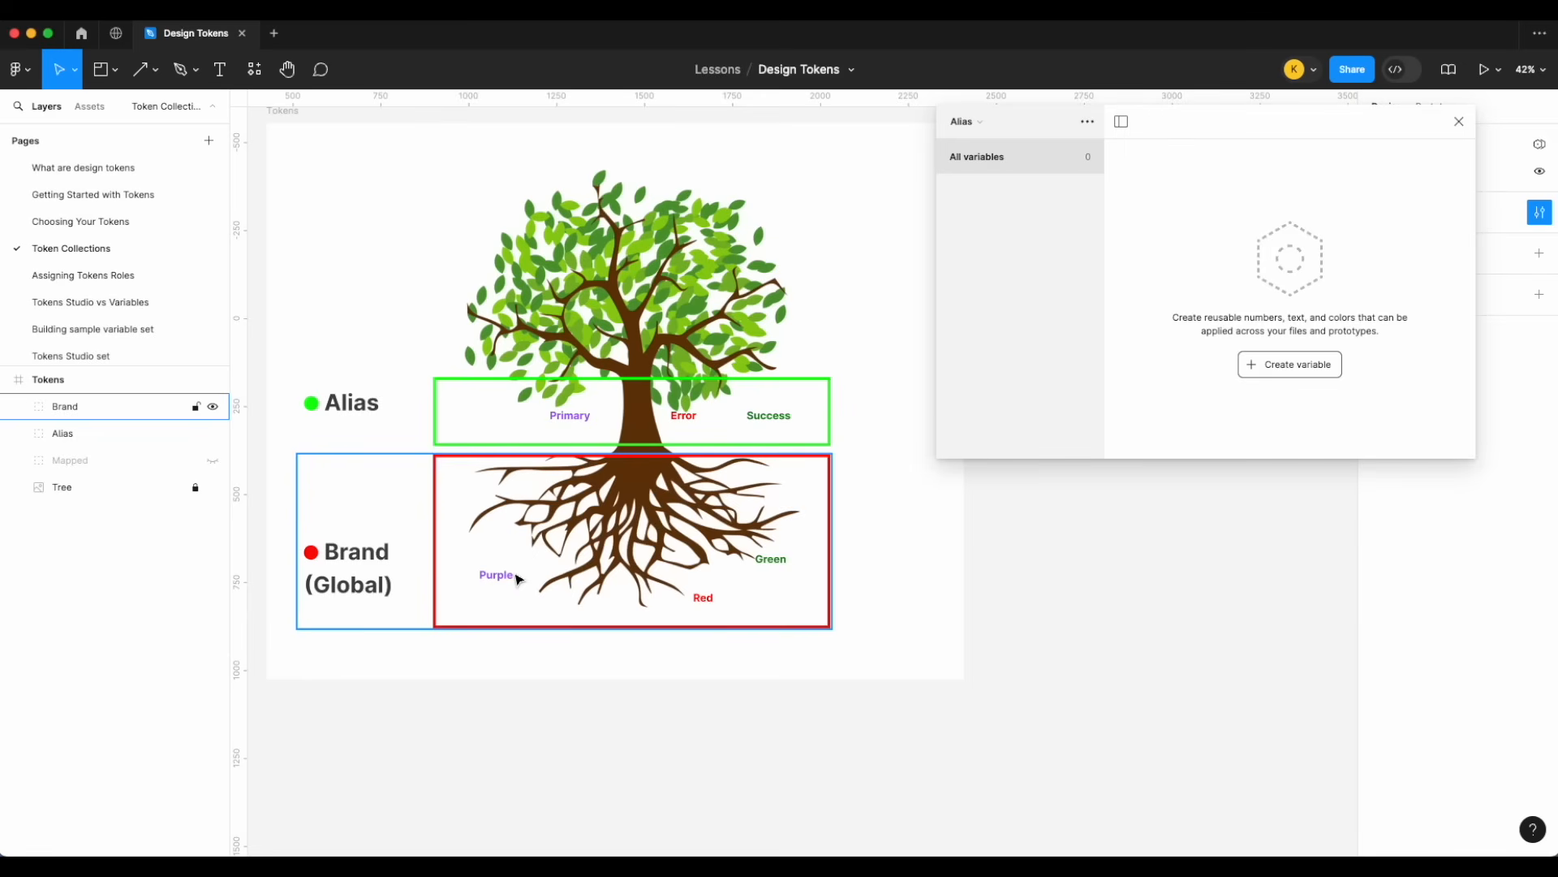
- Create a color variable named "Primary/Default" in the Alias collection
click(1297, 365)
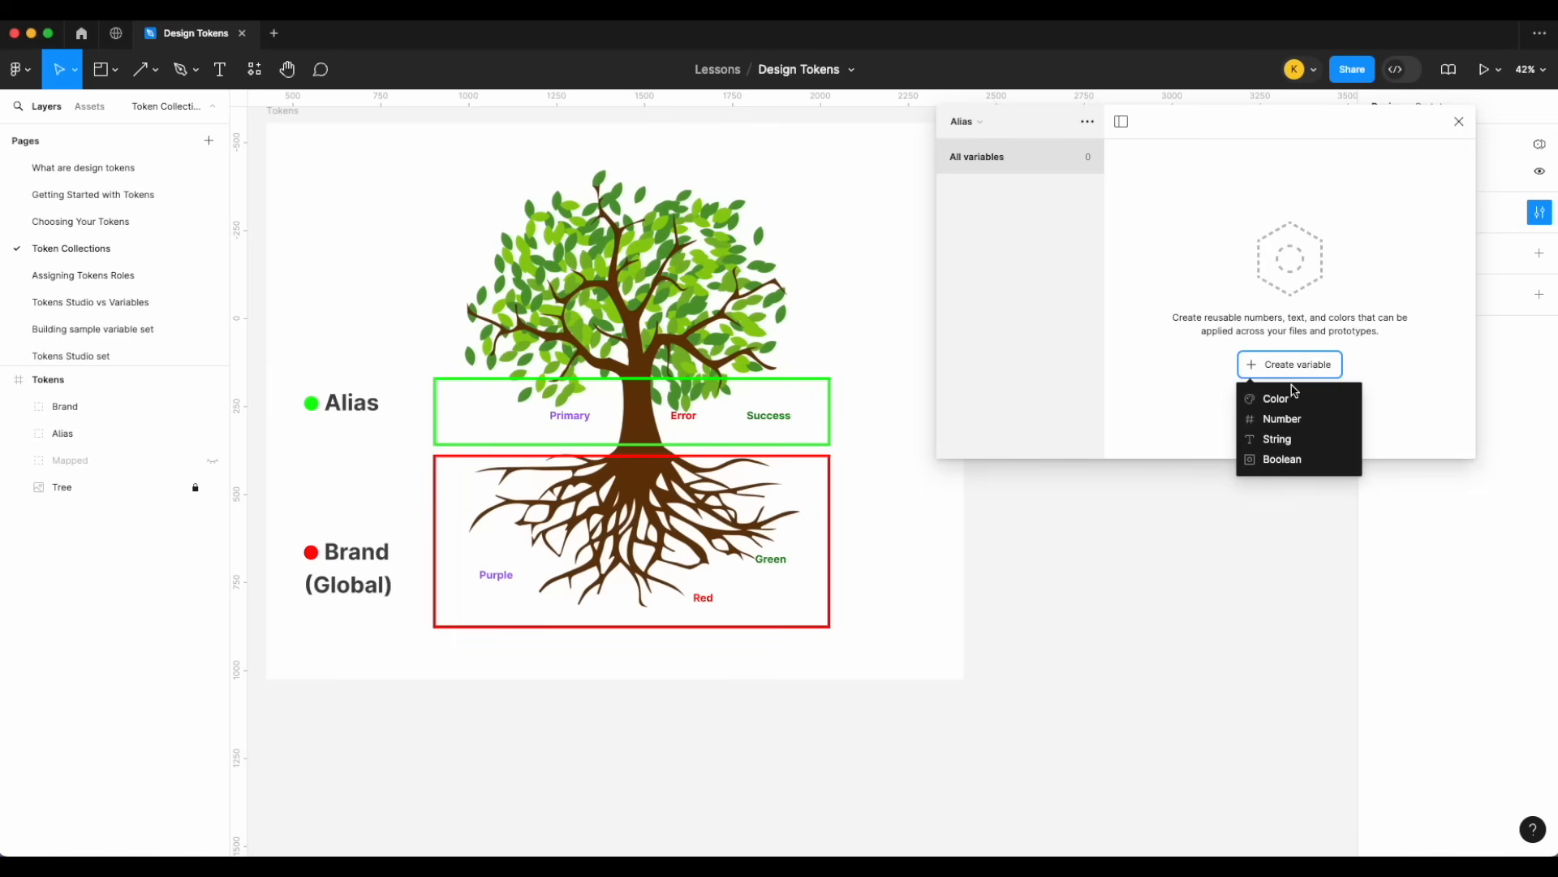
click(1291, 398)
text(Prim)
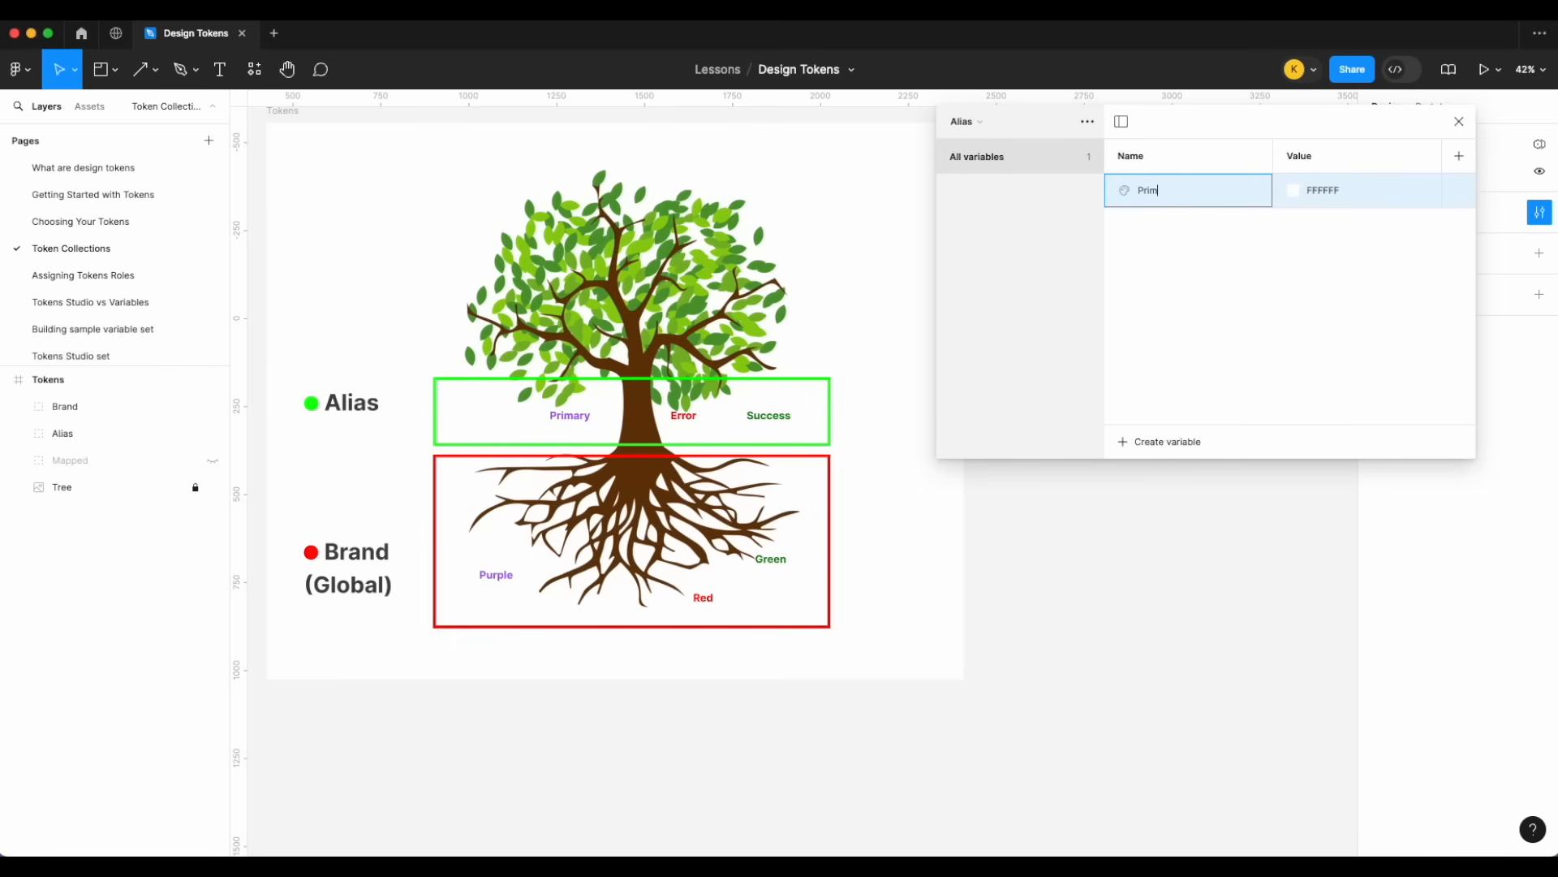
text(ary/Deaf)
key(BackSpace)
key(BackSpace)
text(fault)
key(Return)
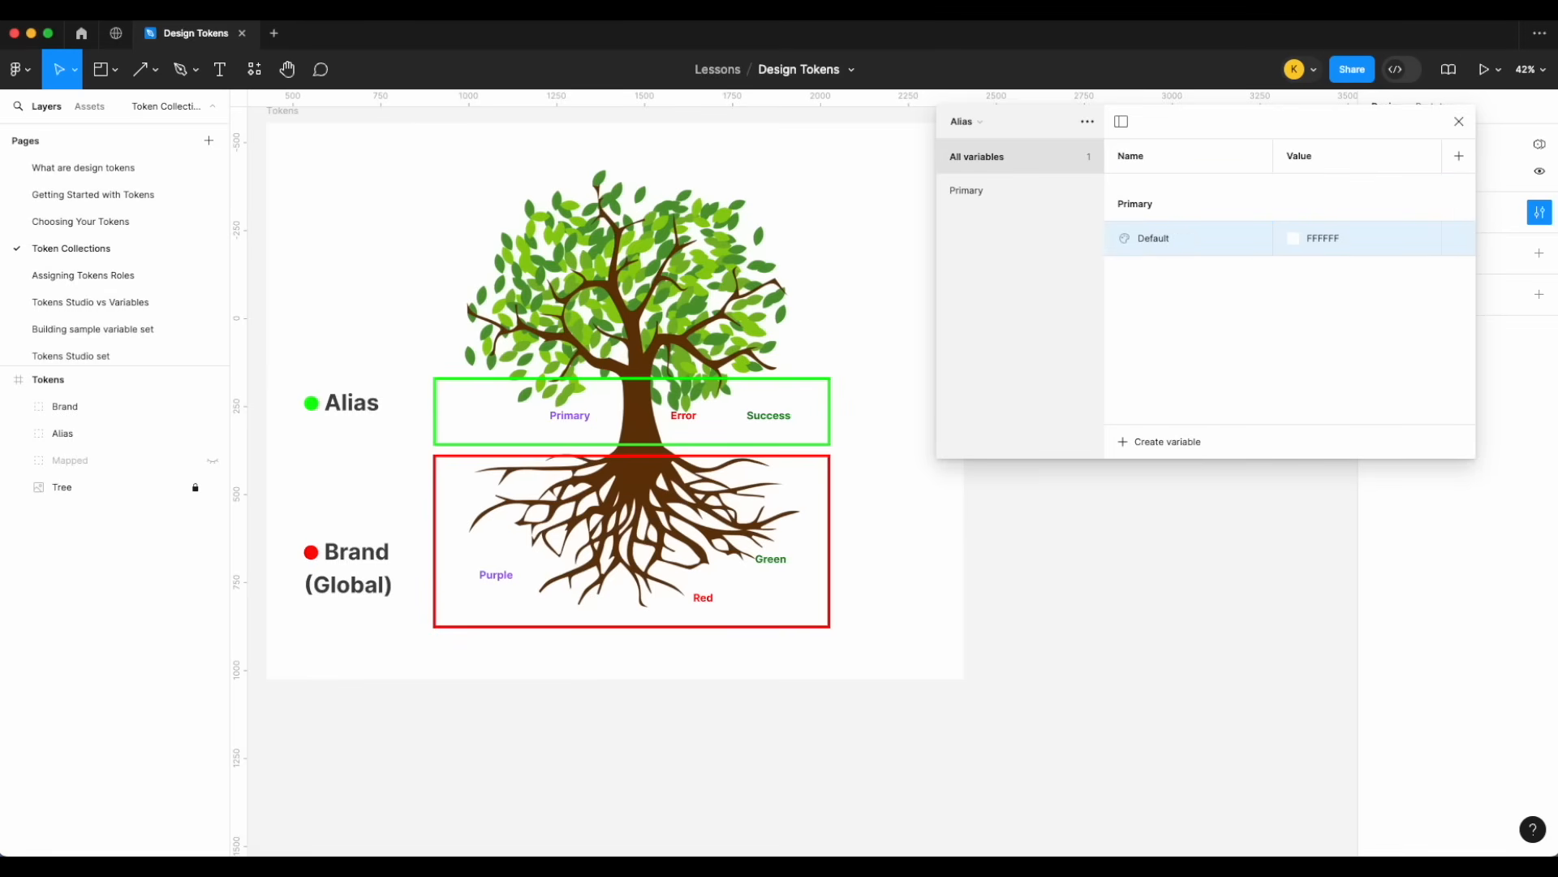
- Alias the Primary/Default variable to Brand's Purple variable
right_click(1323, 237)
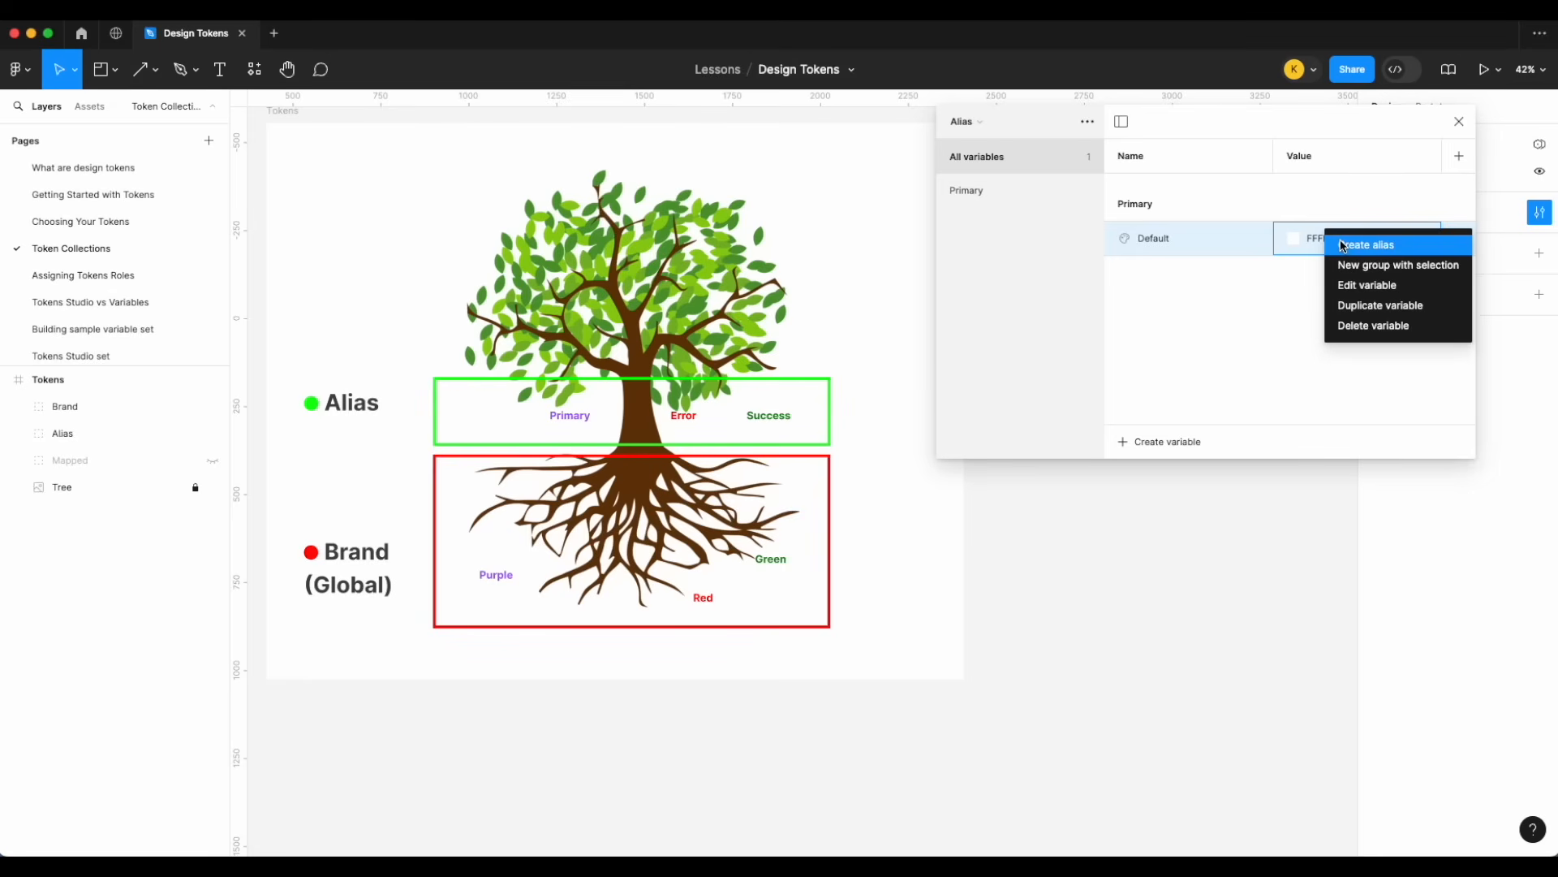
click(1342, 245)
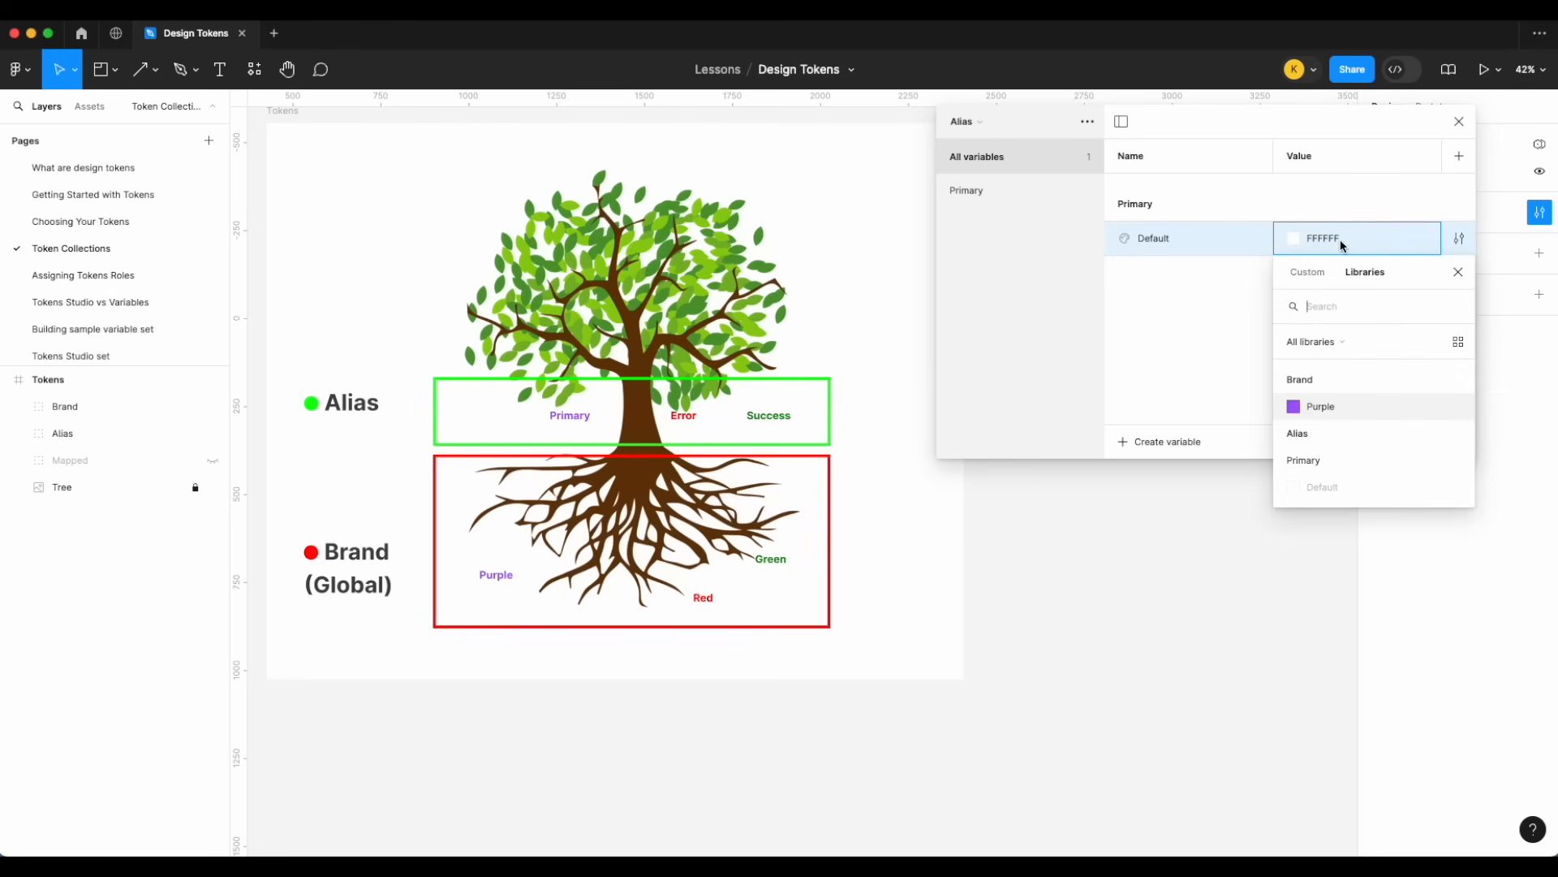
click(1332, 410)
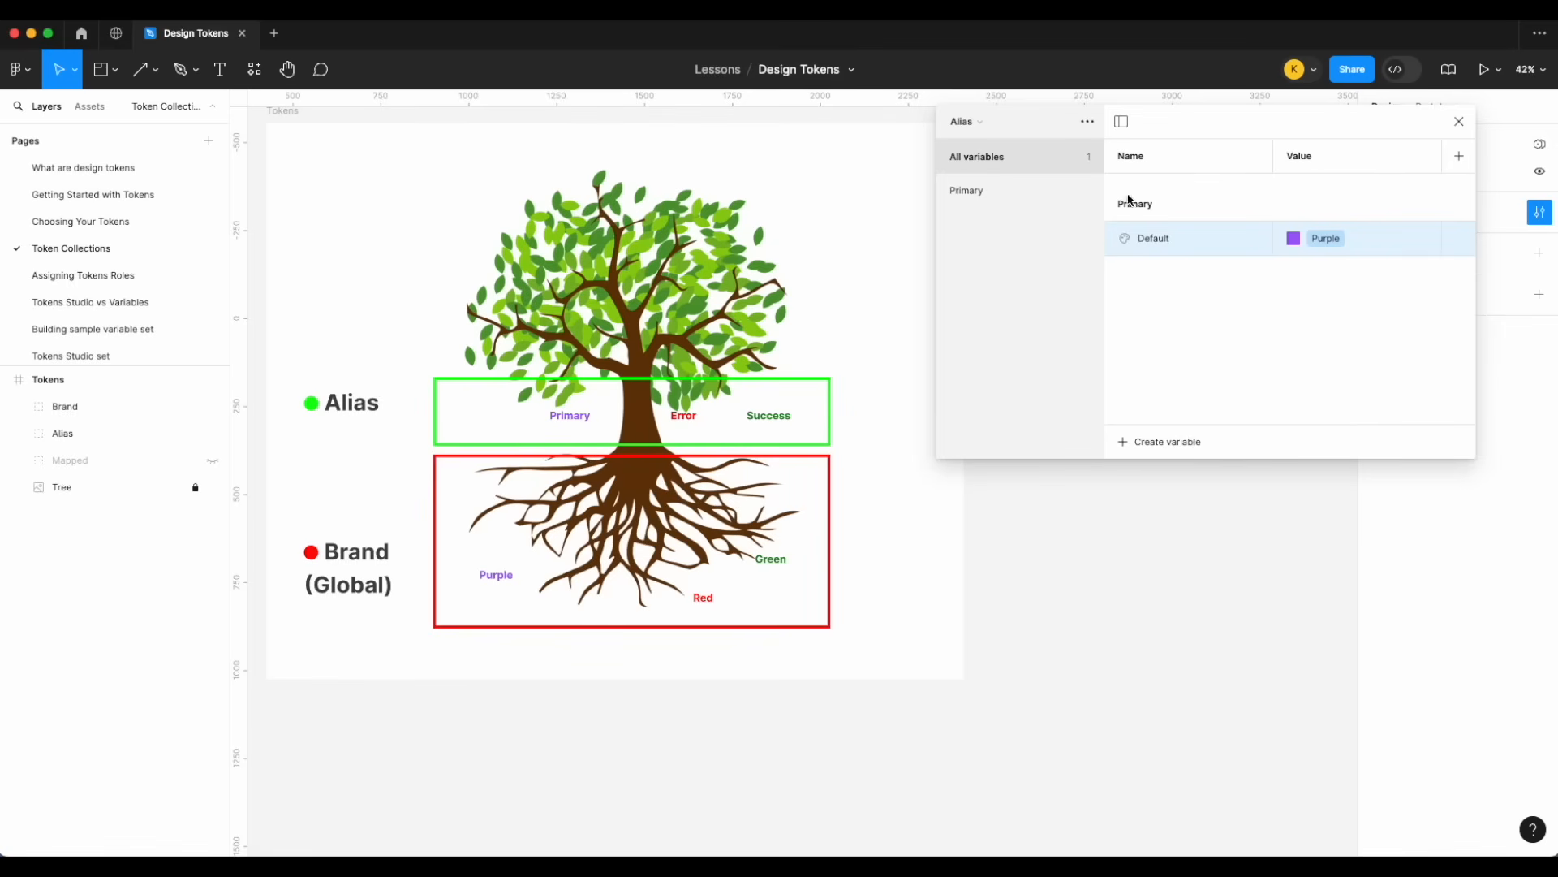
- Try a darker shade for Brand's Purple variable and check the Primary/Default variable in the Alias collection
click(984, 126)
click(985, 139)
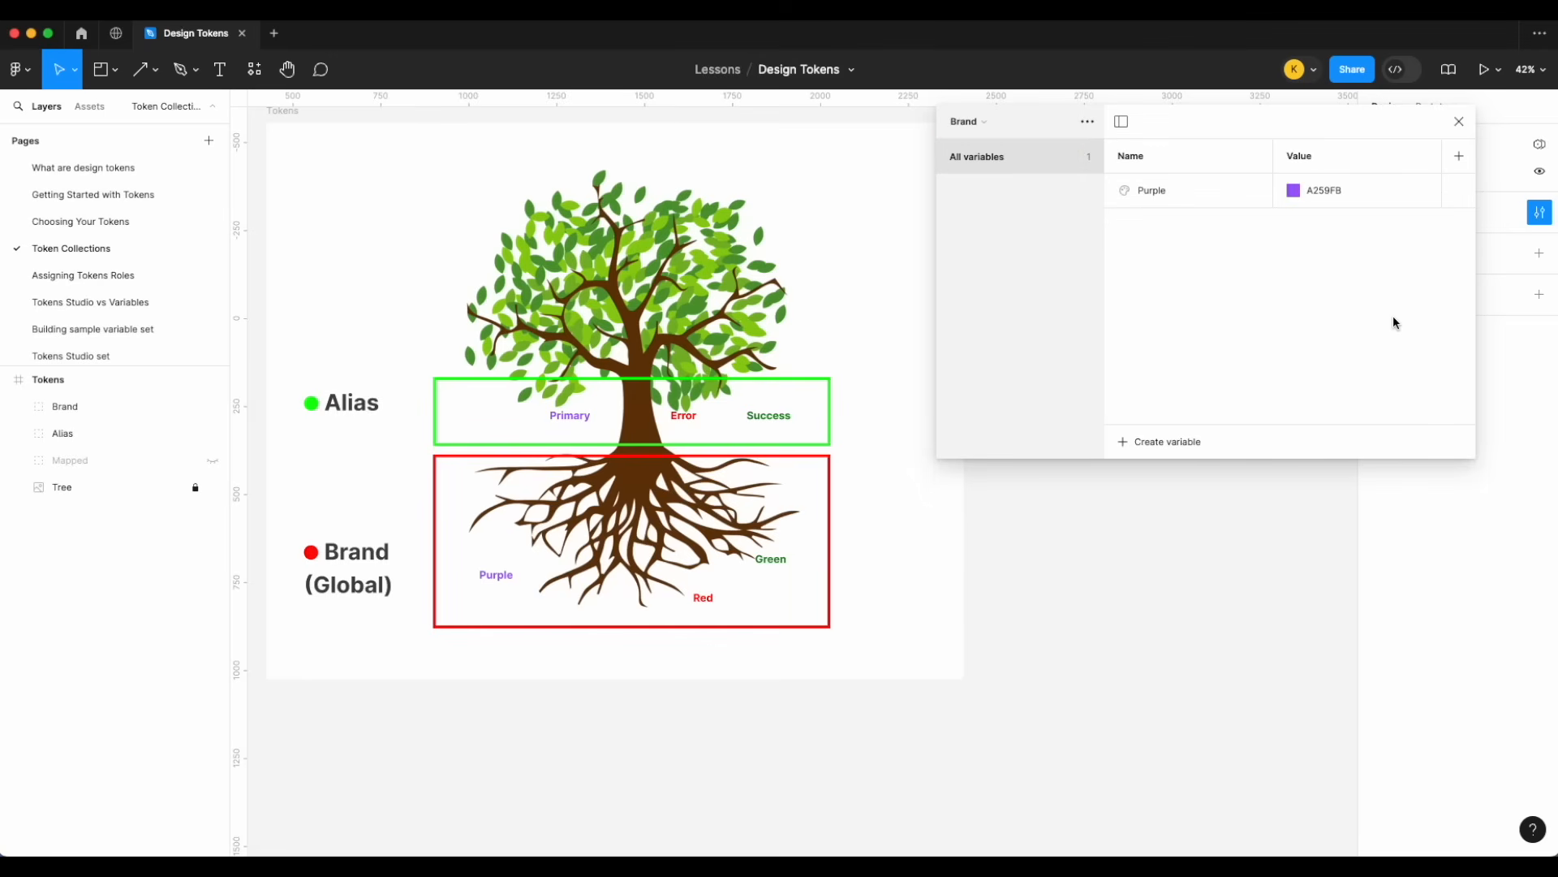
click(1295, 193)
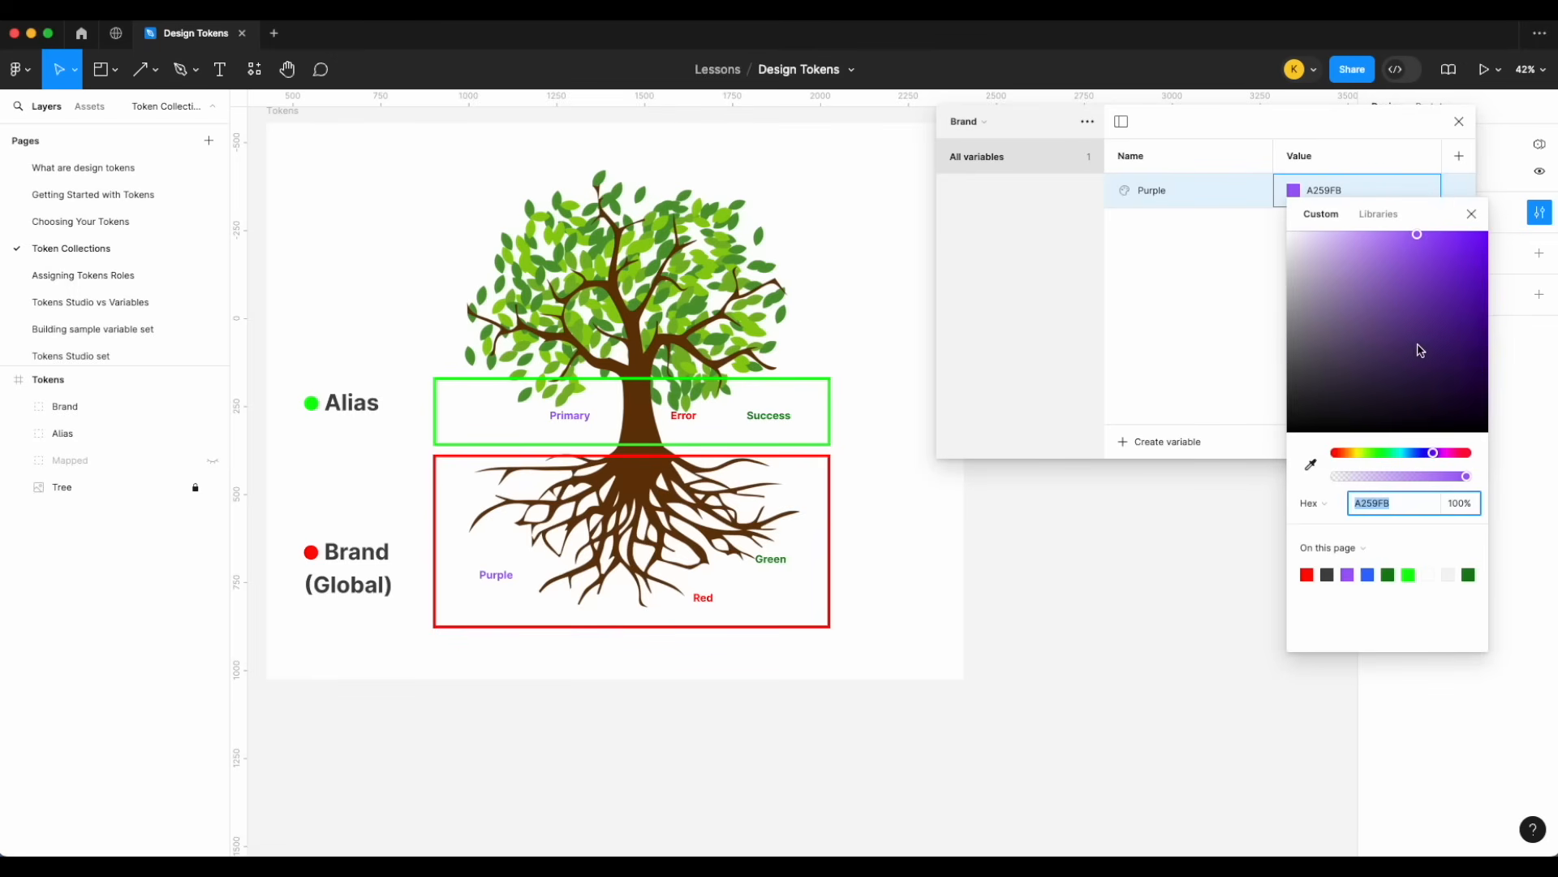
drag(1457, 280, 1478, 297)
click(978, 122)
click(988, 115)
click(1472, 215)
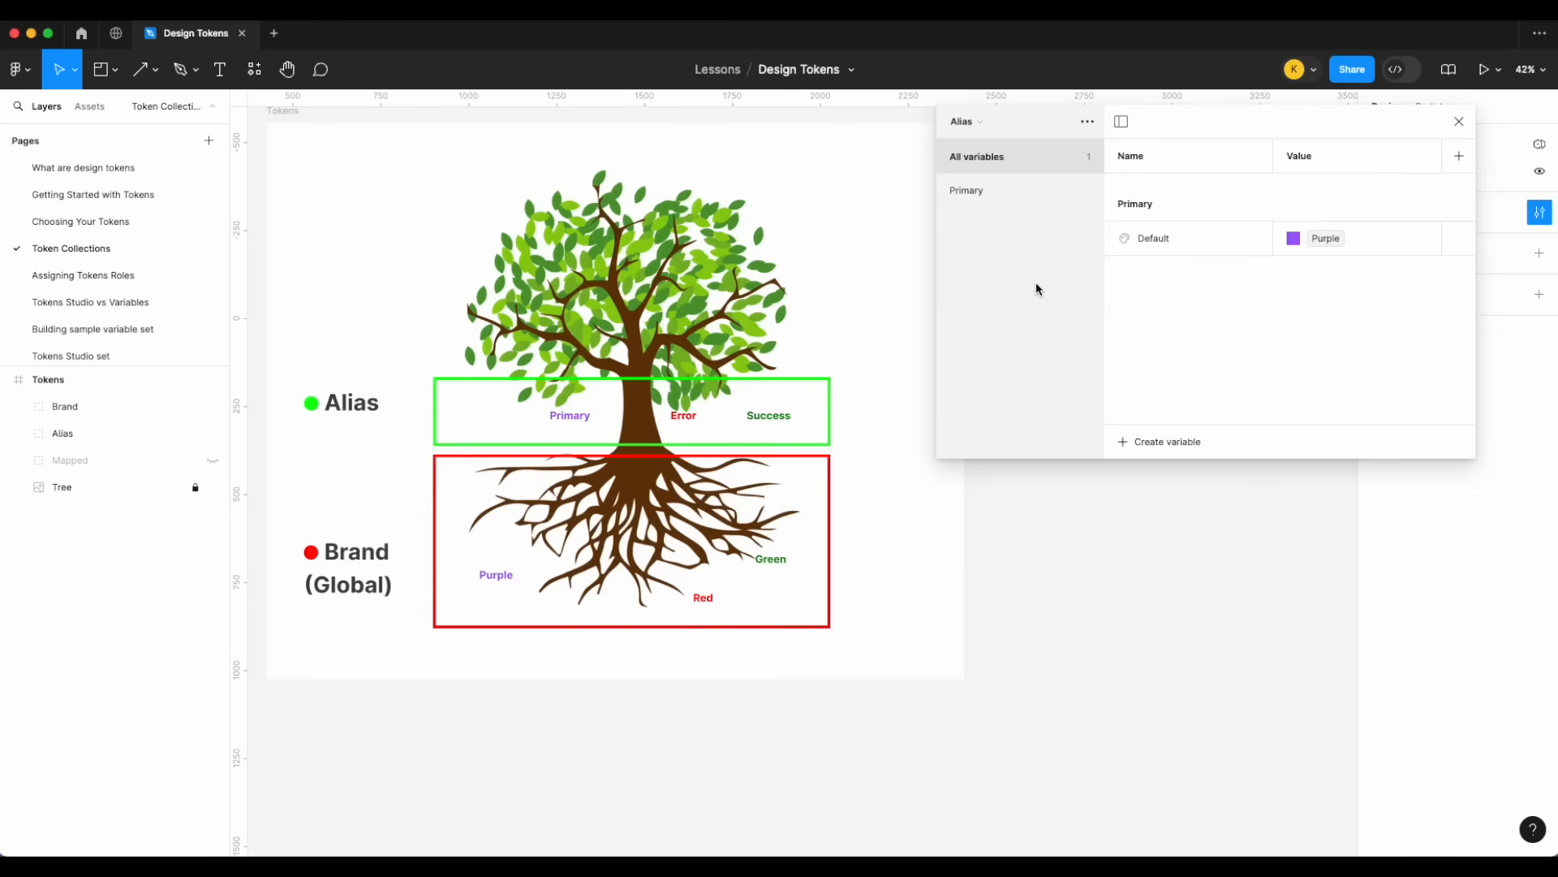
- Show the Mapped layer in the tree diagram and create a variable collection named "Mapped"
click(214, 460)
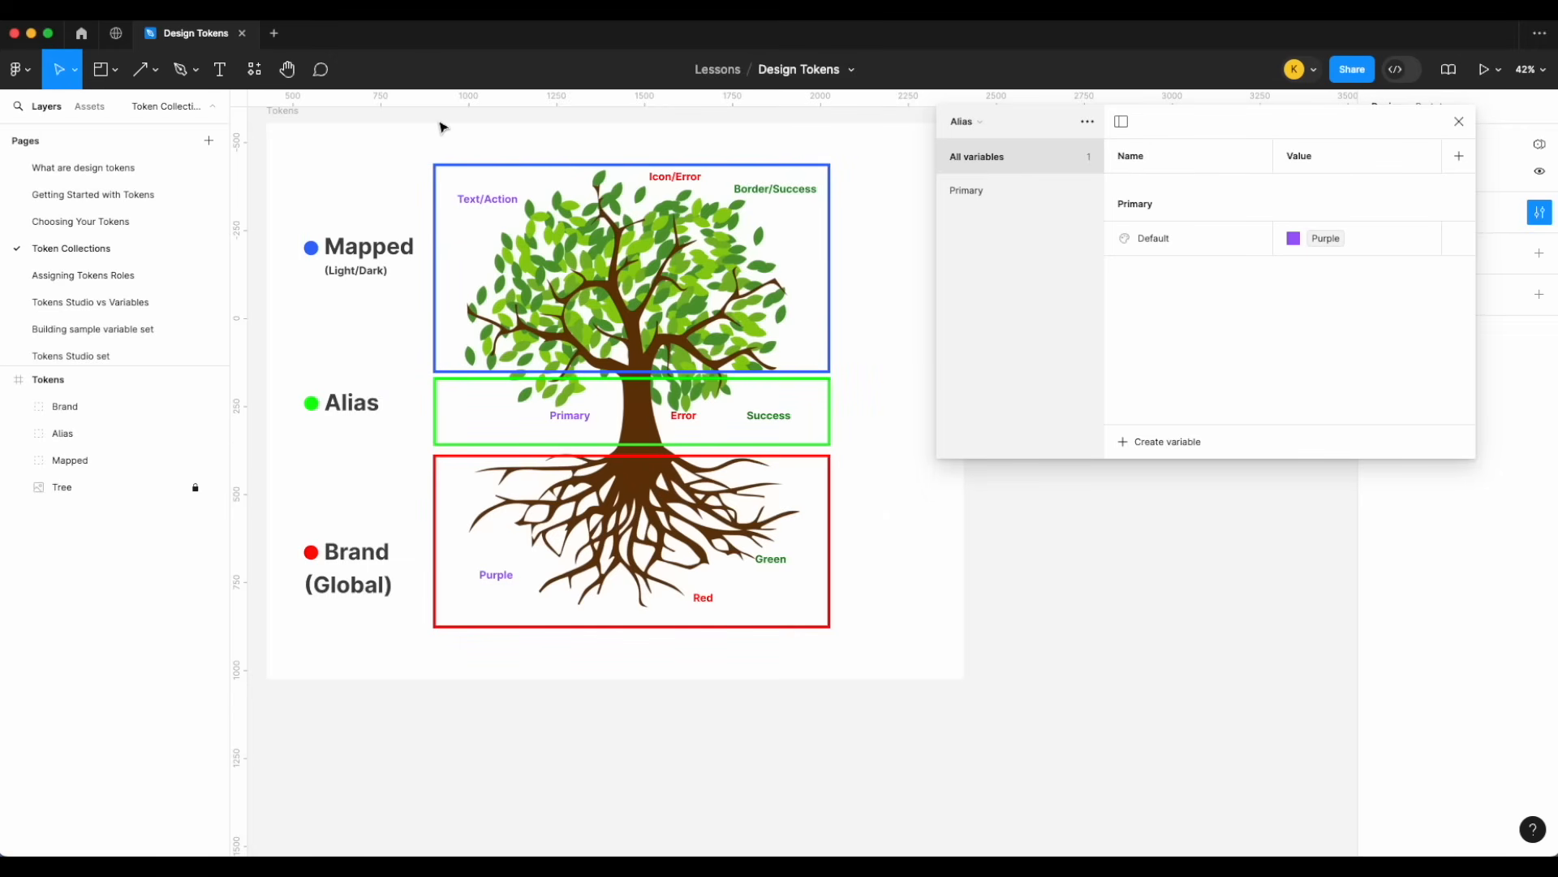
click(1087, 121)
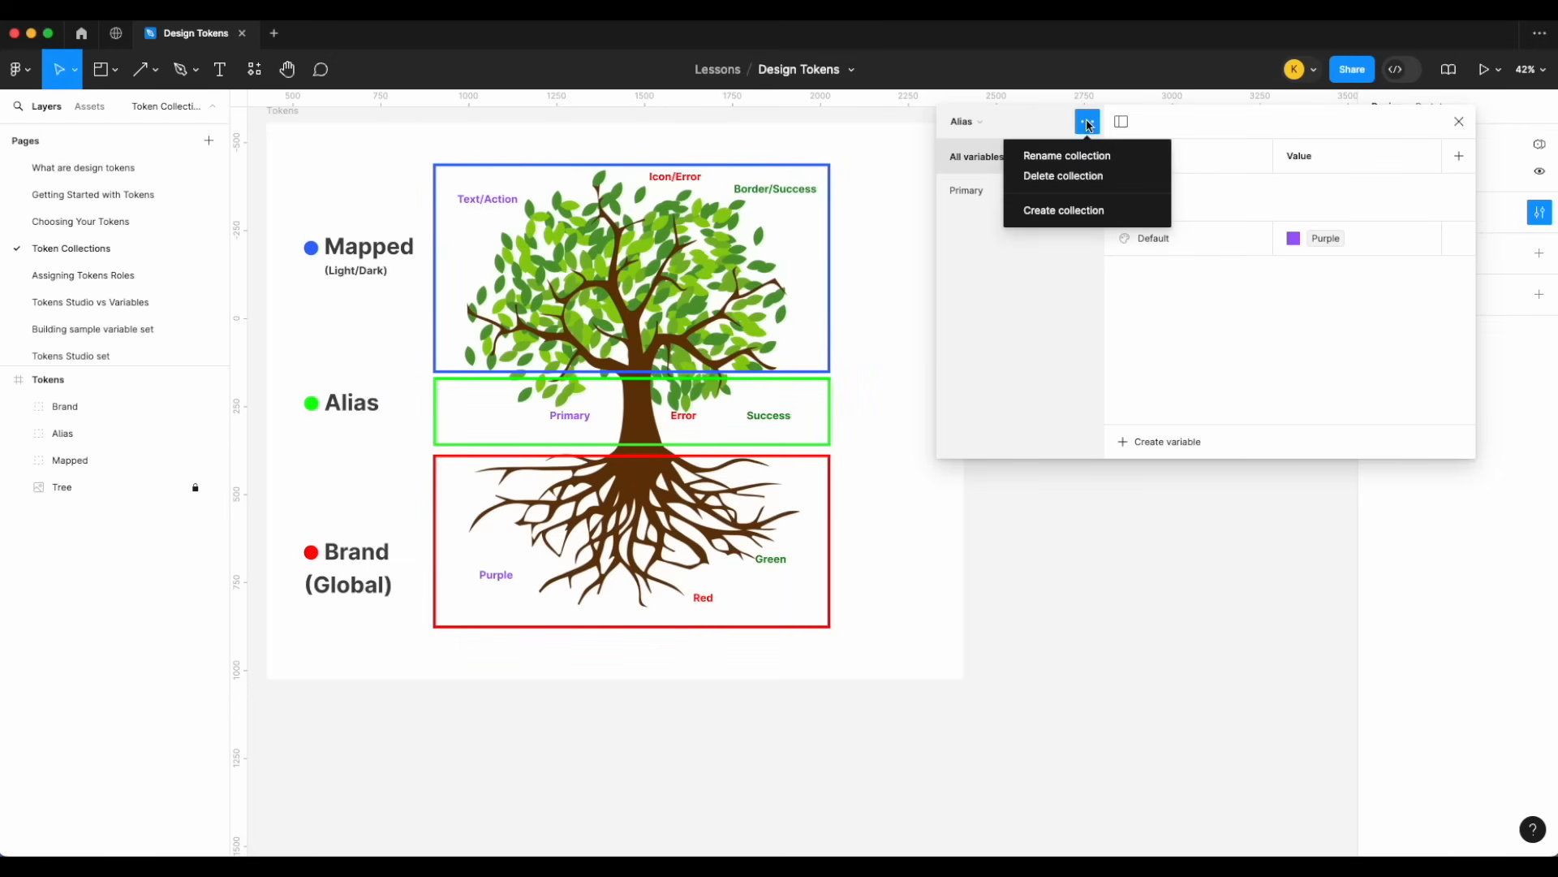
click(1080, 210)
text(Mapped)
key(Return)
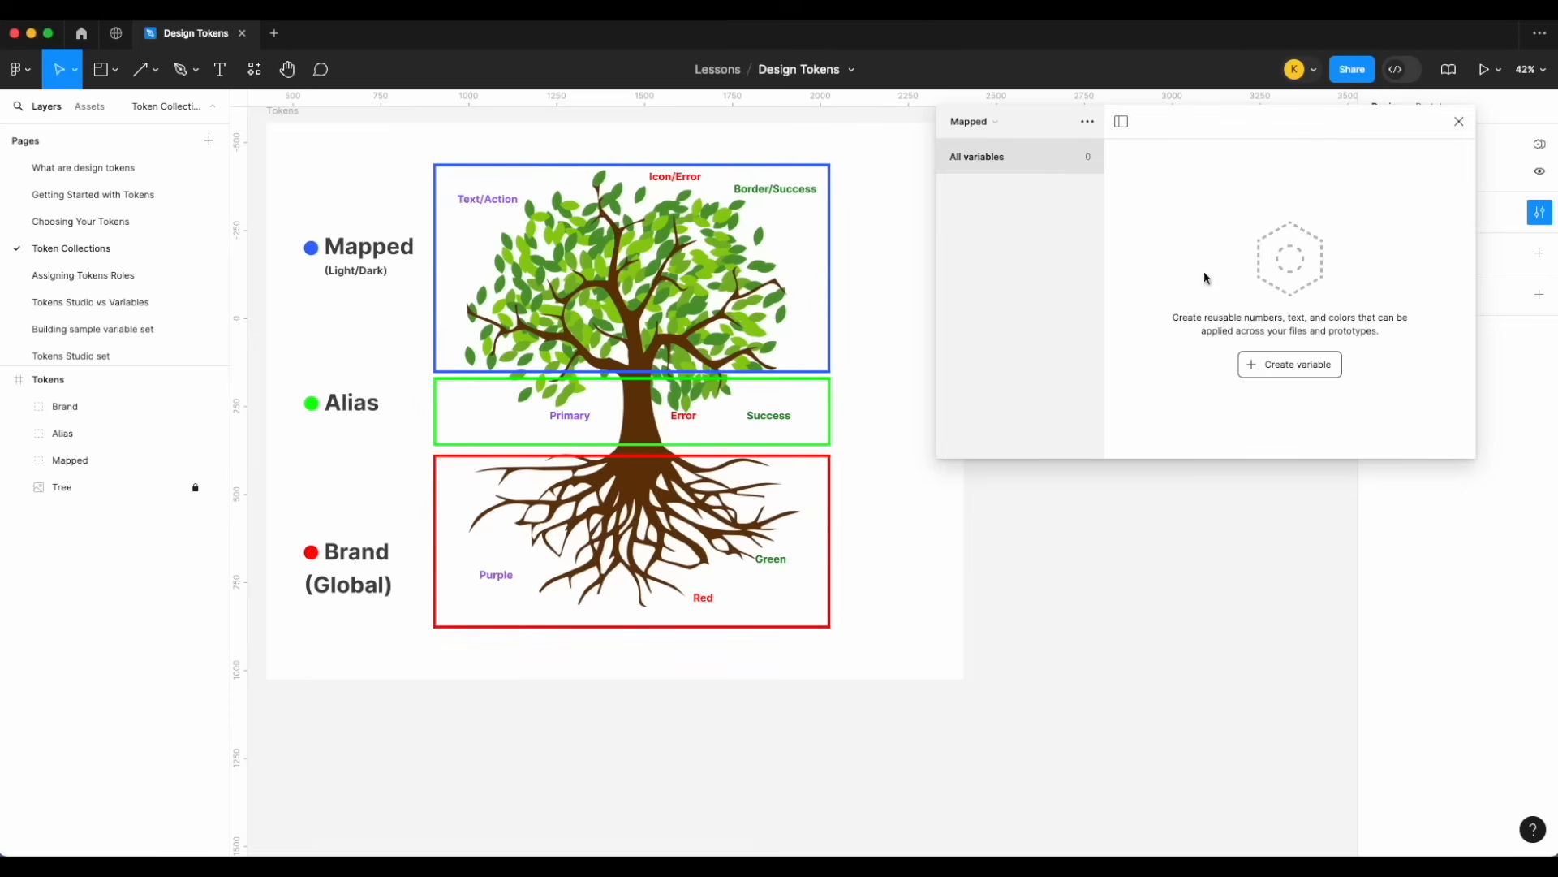
- Create a color variable named "Text/Action" in the Mapped collection
click(1317, 367)
click(1299, 401)
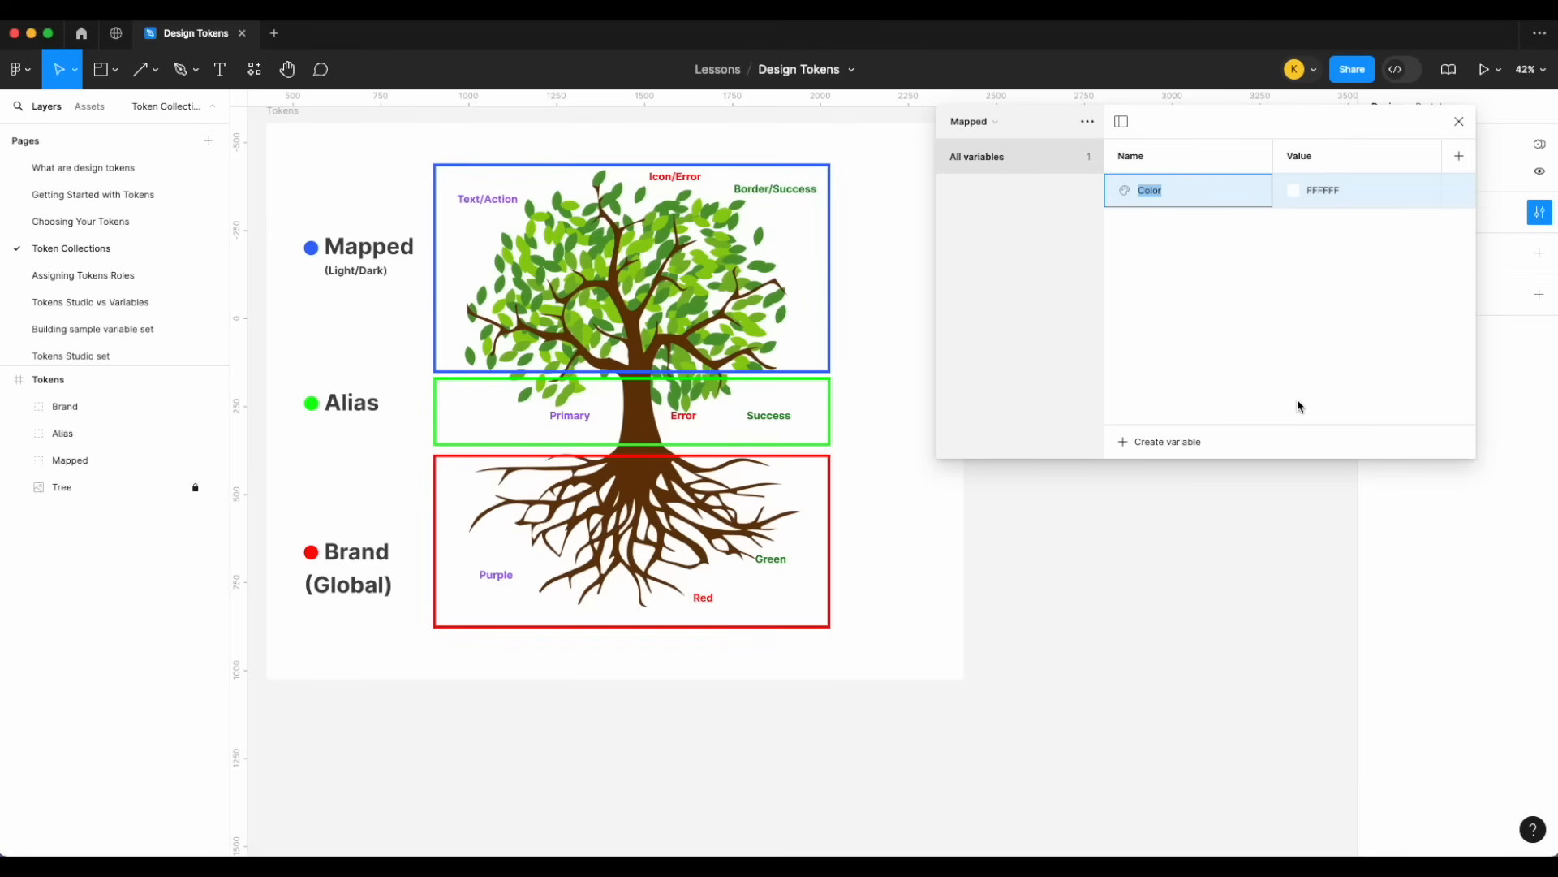
text(Text)
text(/Action)
key(Return)
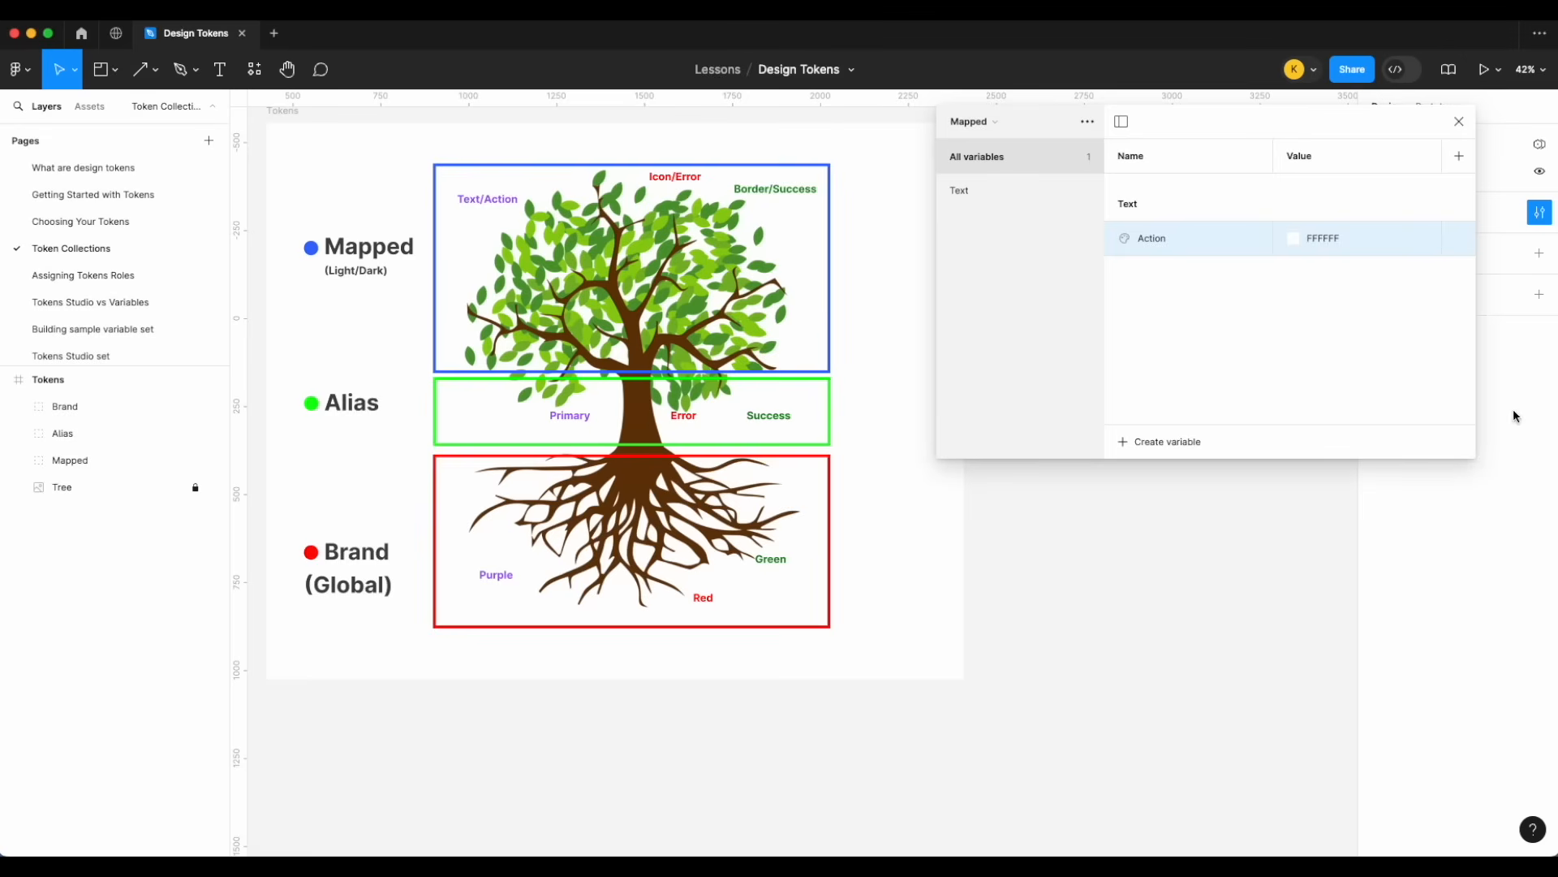
- Alias the Text/Action variable to Primary/Default from the Alias collection
right_click(1318, 242)
click(1358, 252)
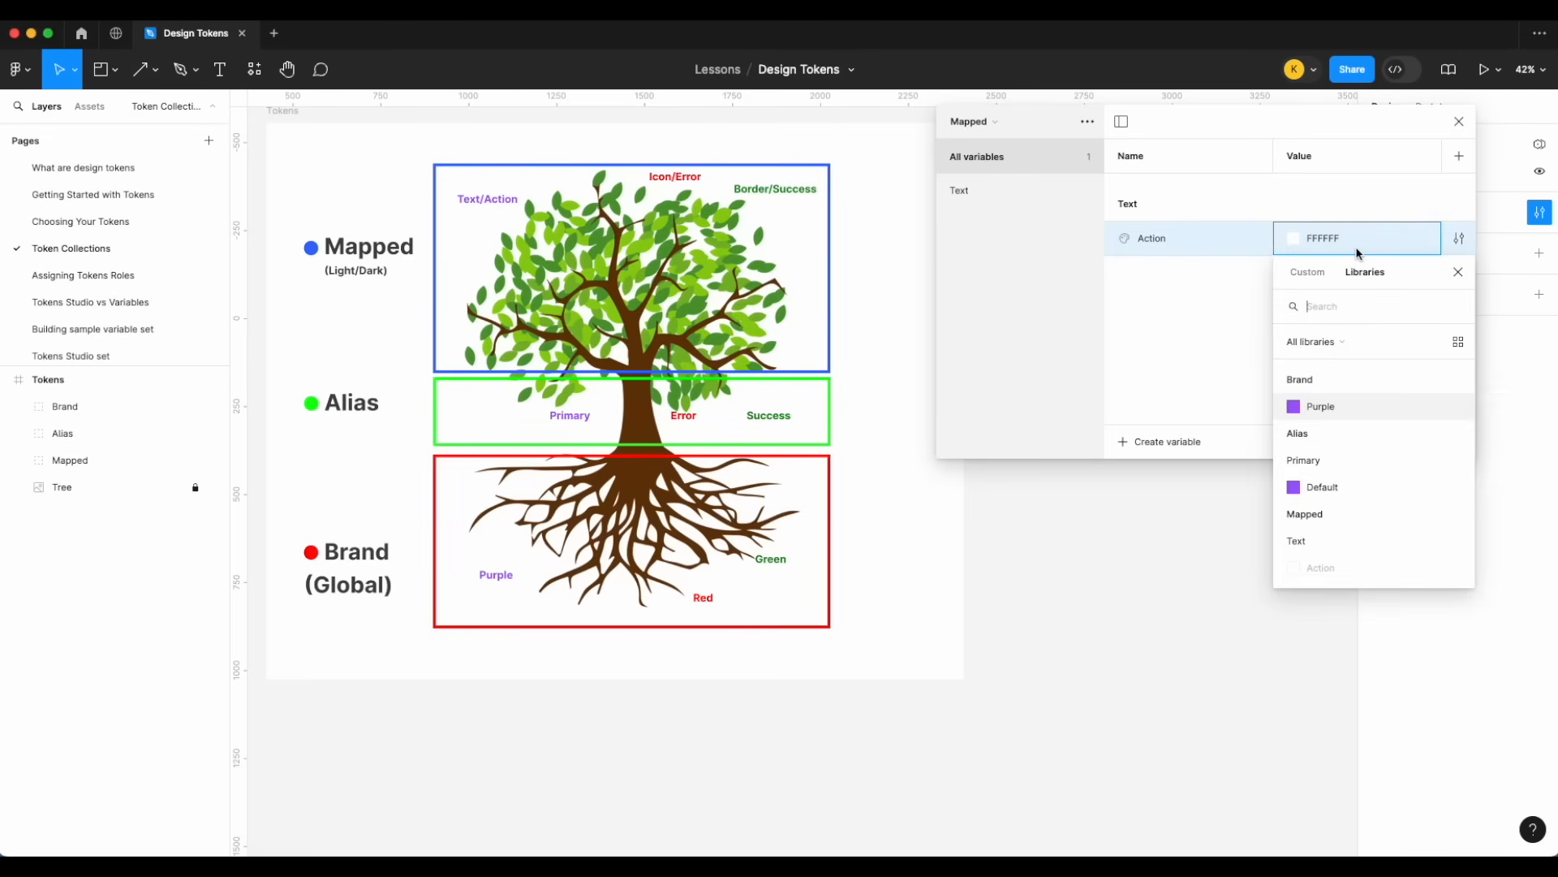
click(1348, 487)
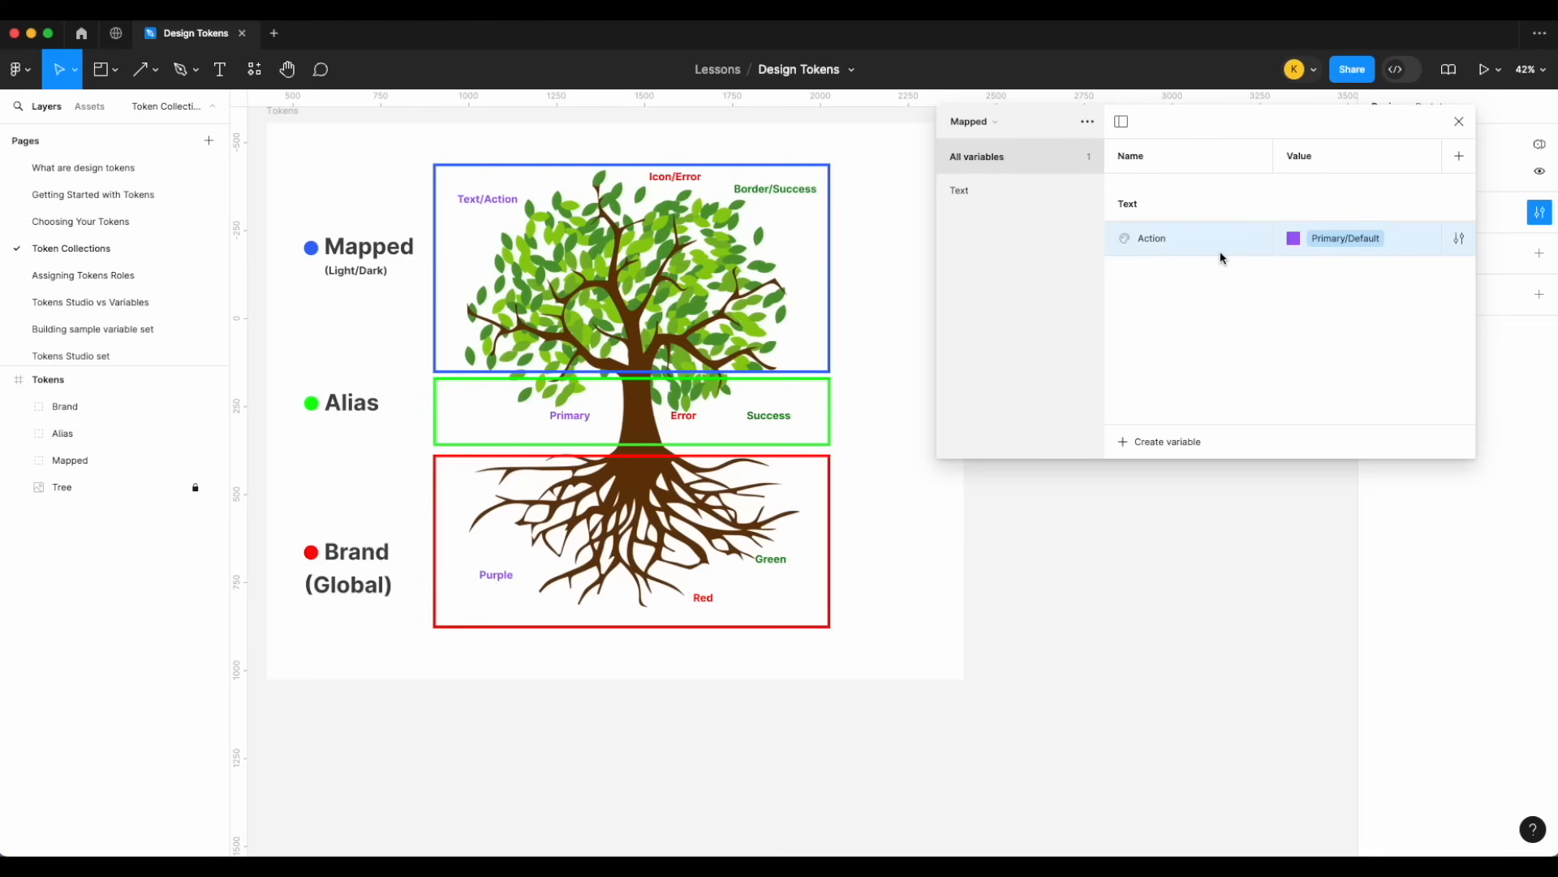
- Try 5B19AA as the value of Brand's Purple variable and check the linked variables in the Alias and Mapped collections
click(983, 124)
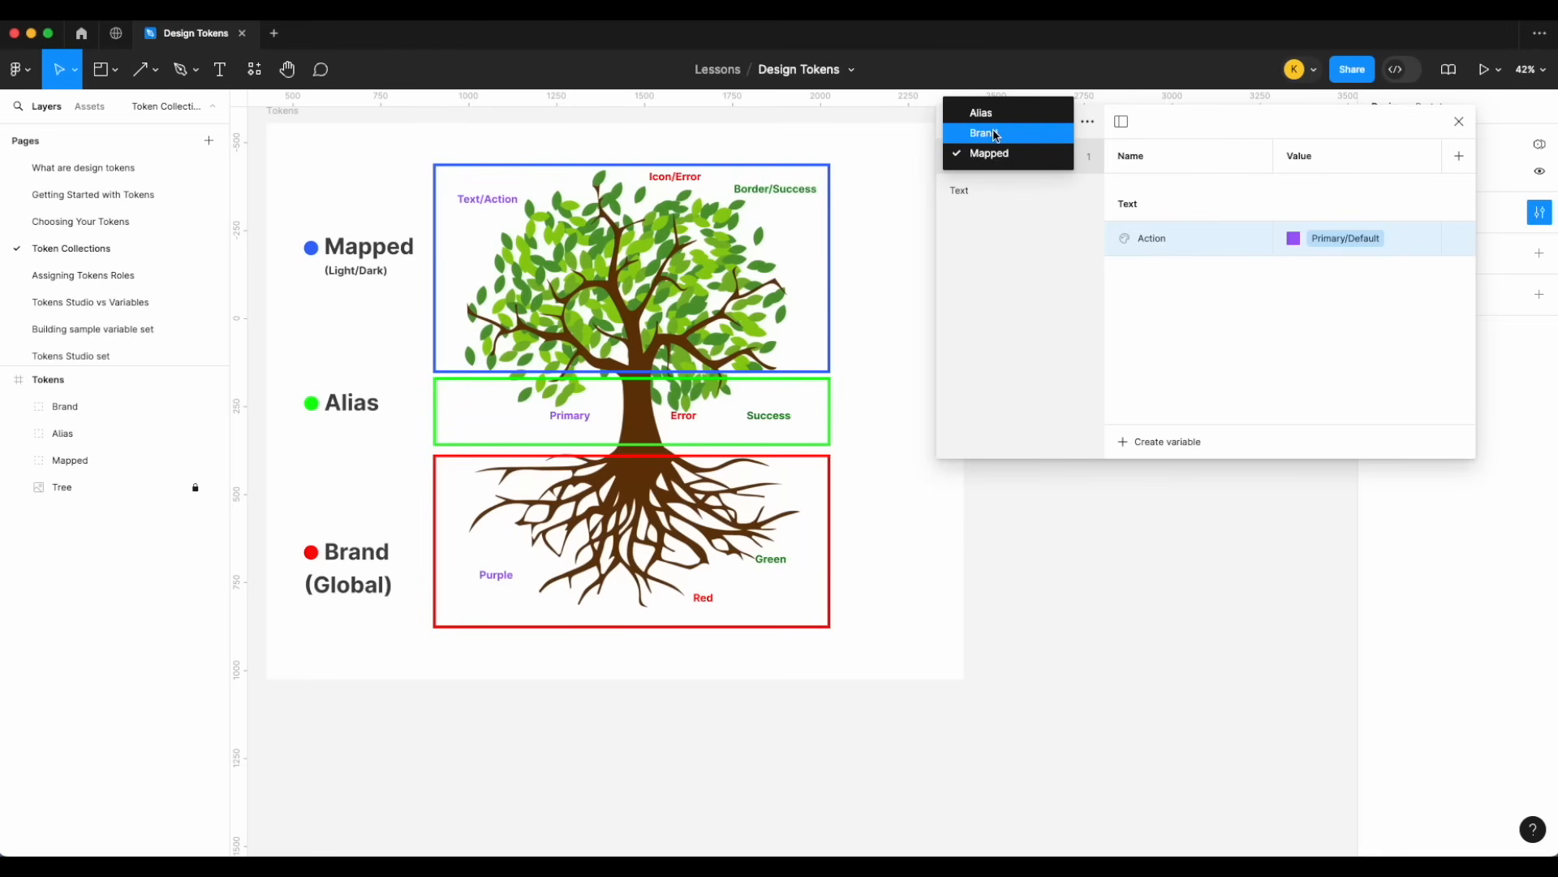
click(996, 134)
click(1294, 191)
click(1458, 298)
click(982, 124)
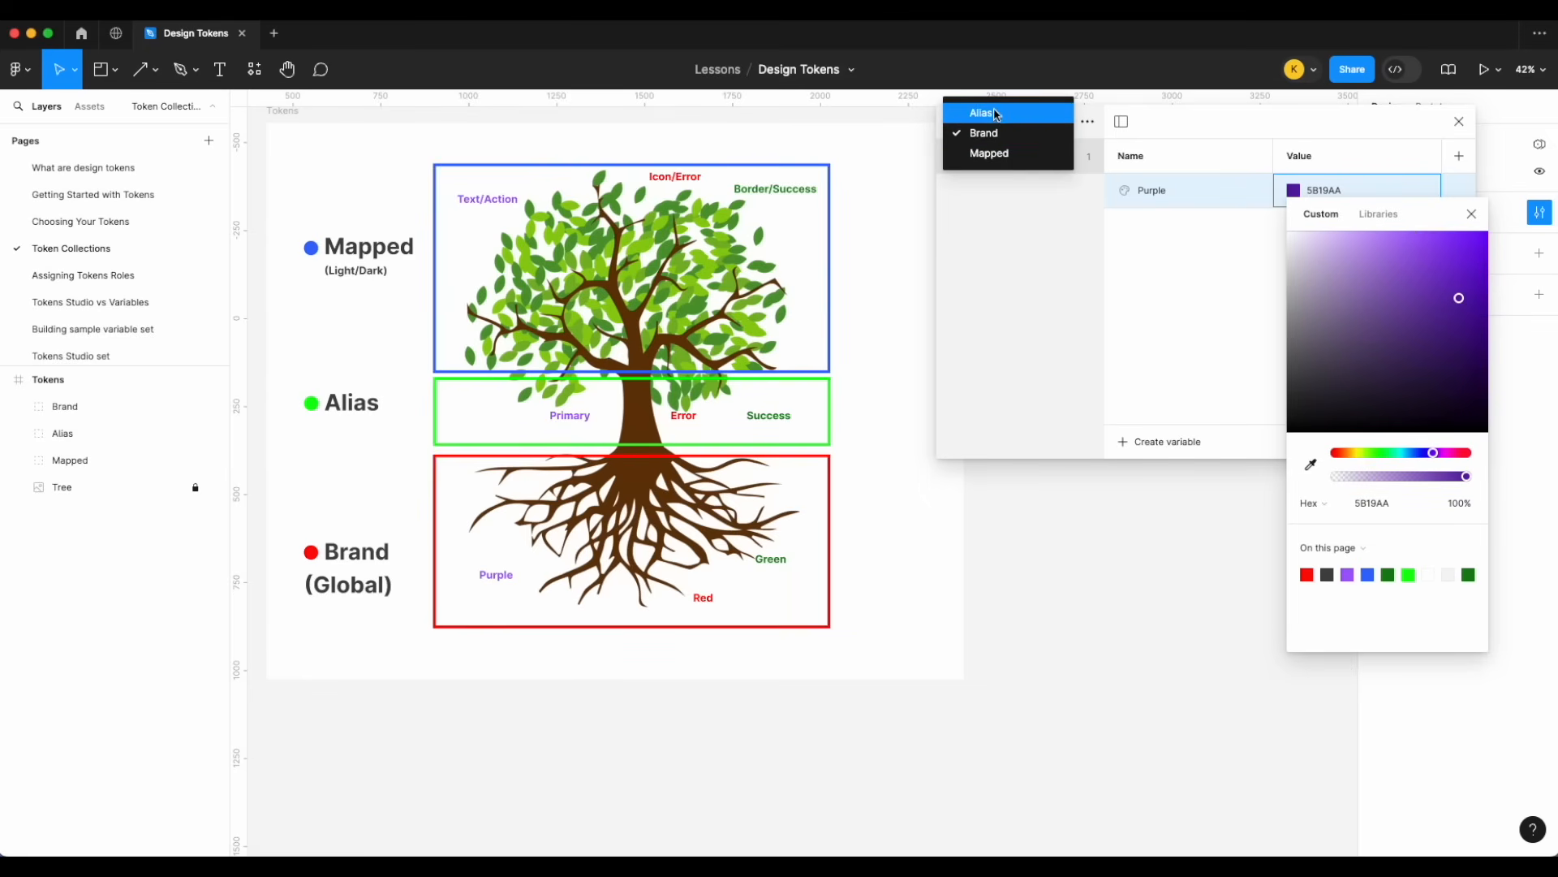
click(996, 116)
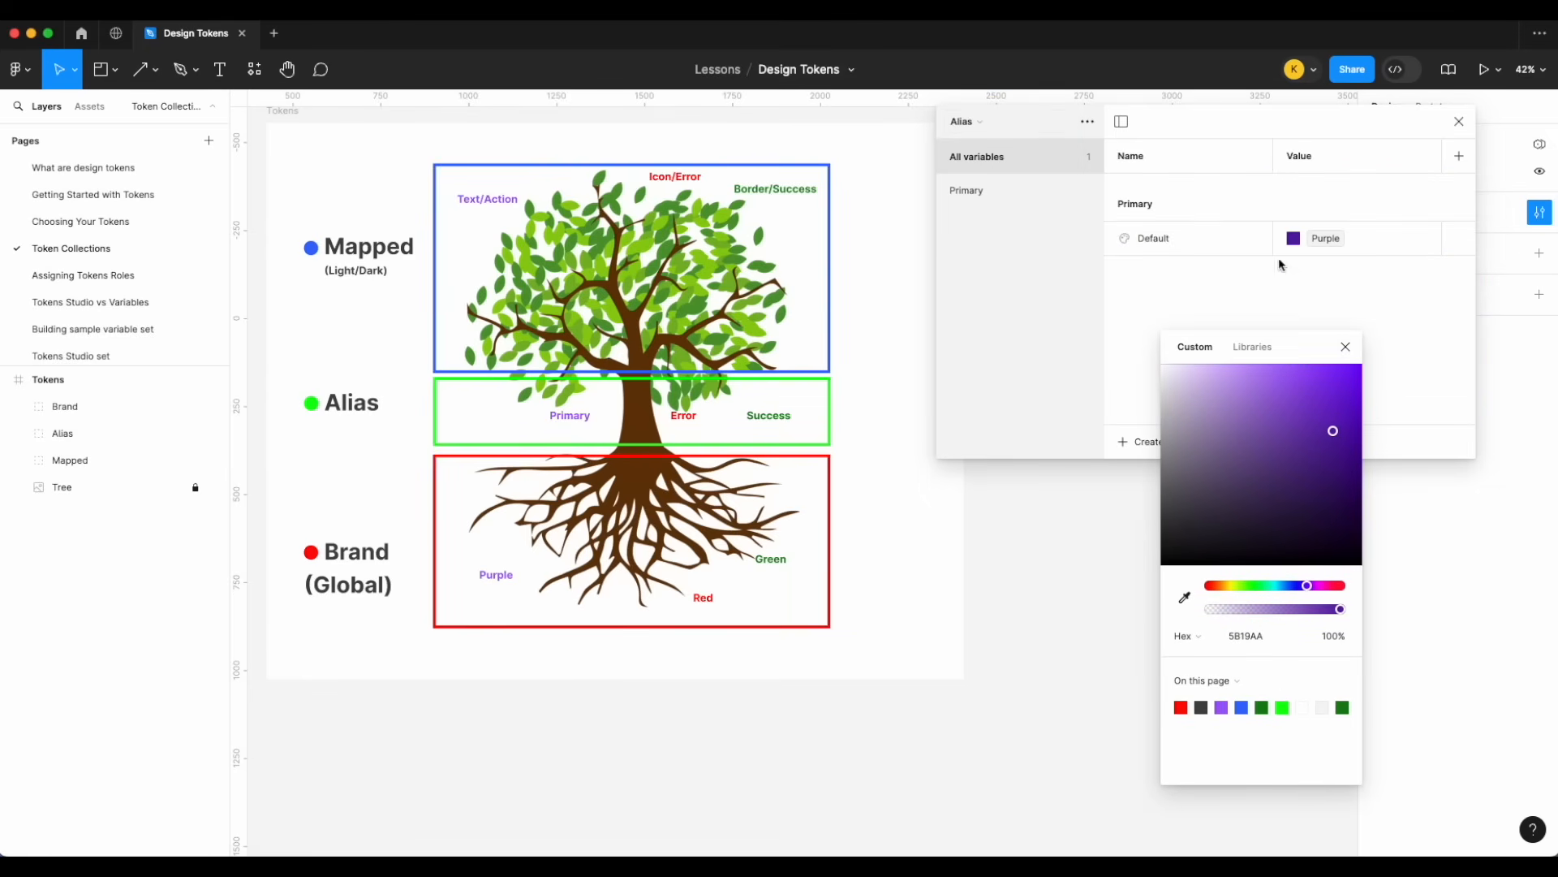
click(986, 124)
click(992, 159)
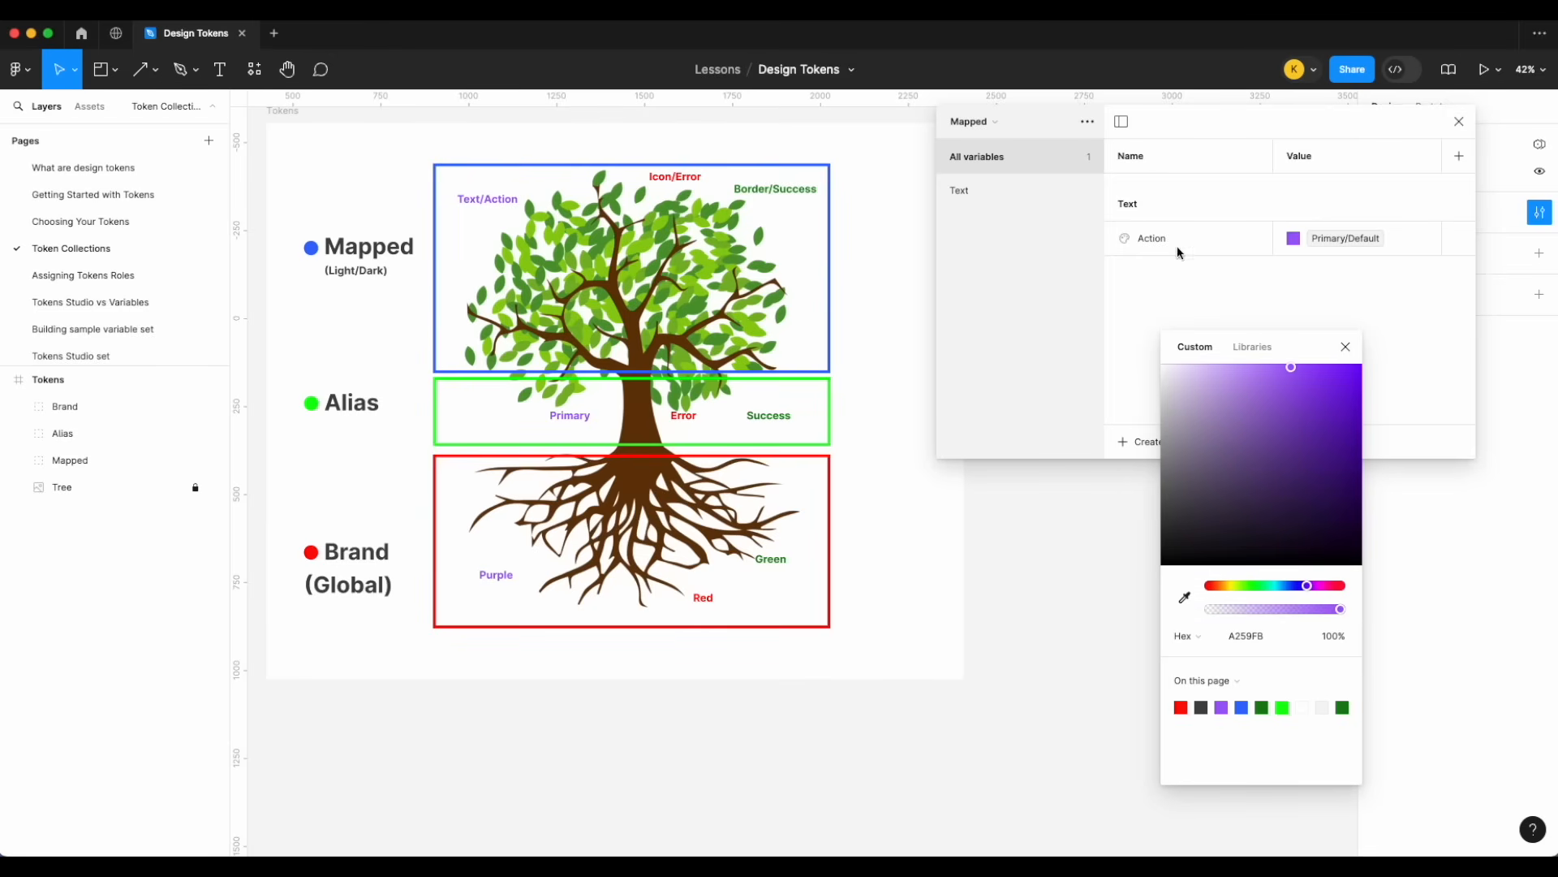
- Review the variable chain through the Brand, Alias and Mapped collections in turn
click(994, 122)
click(1000, 133)
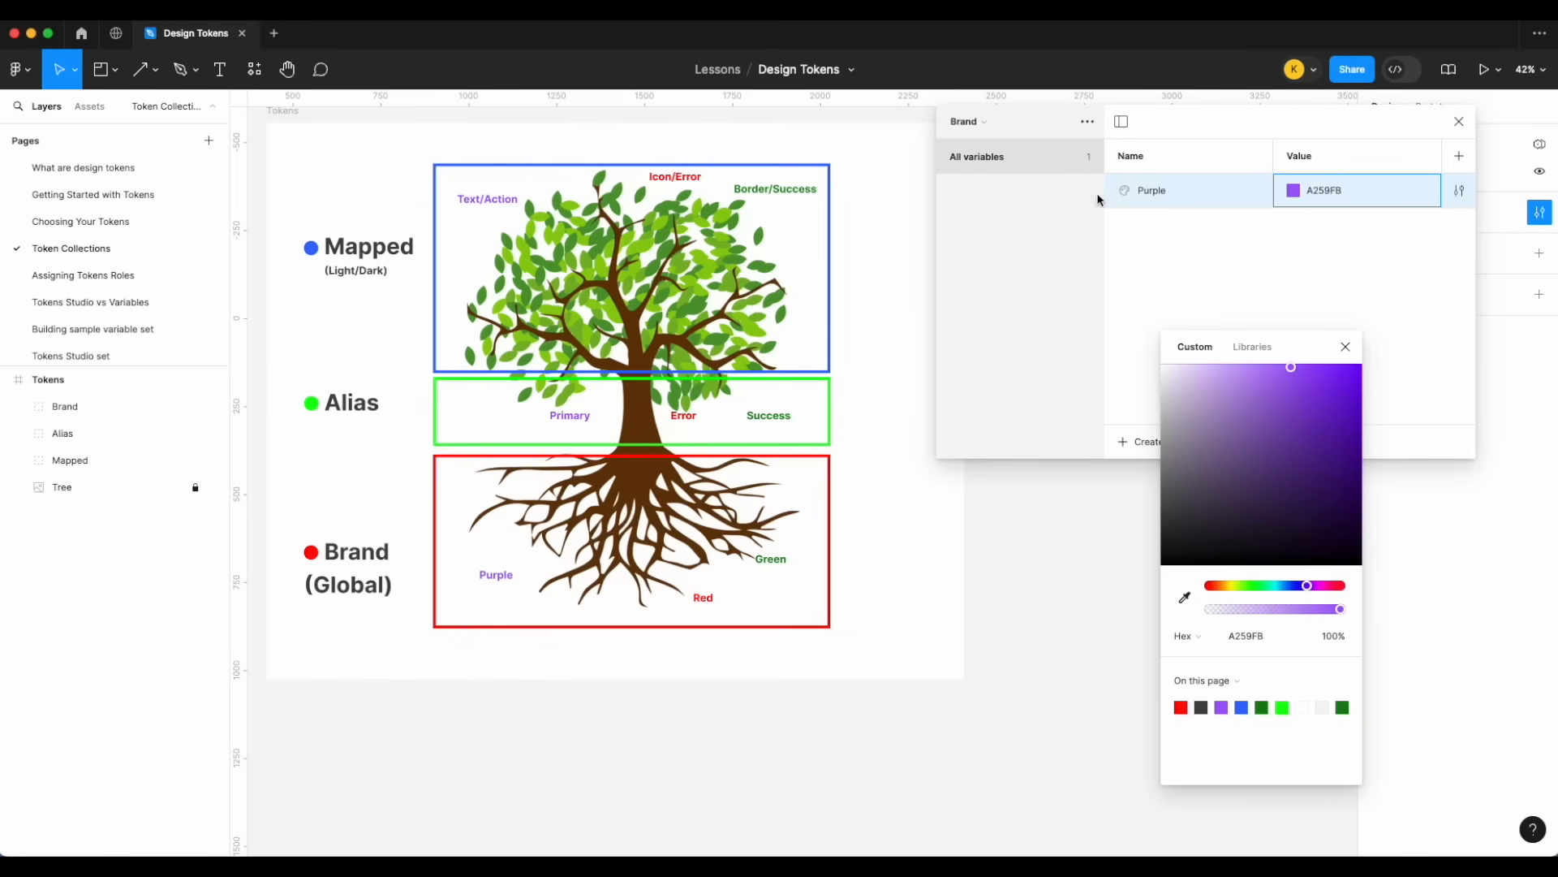
click(985, 122)
click(987, 111)
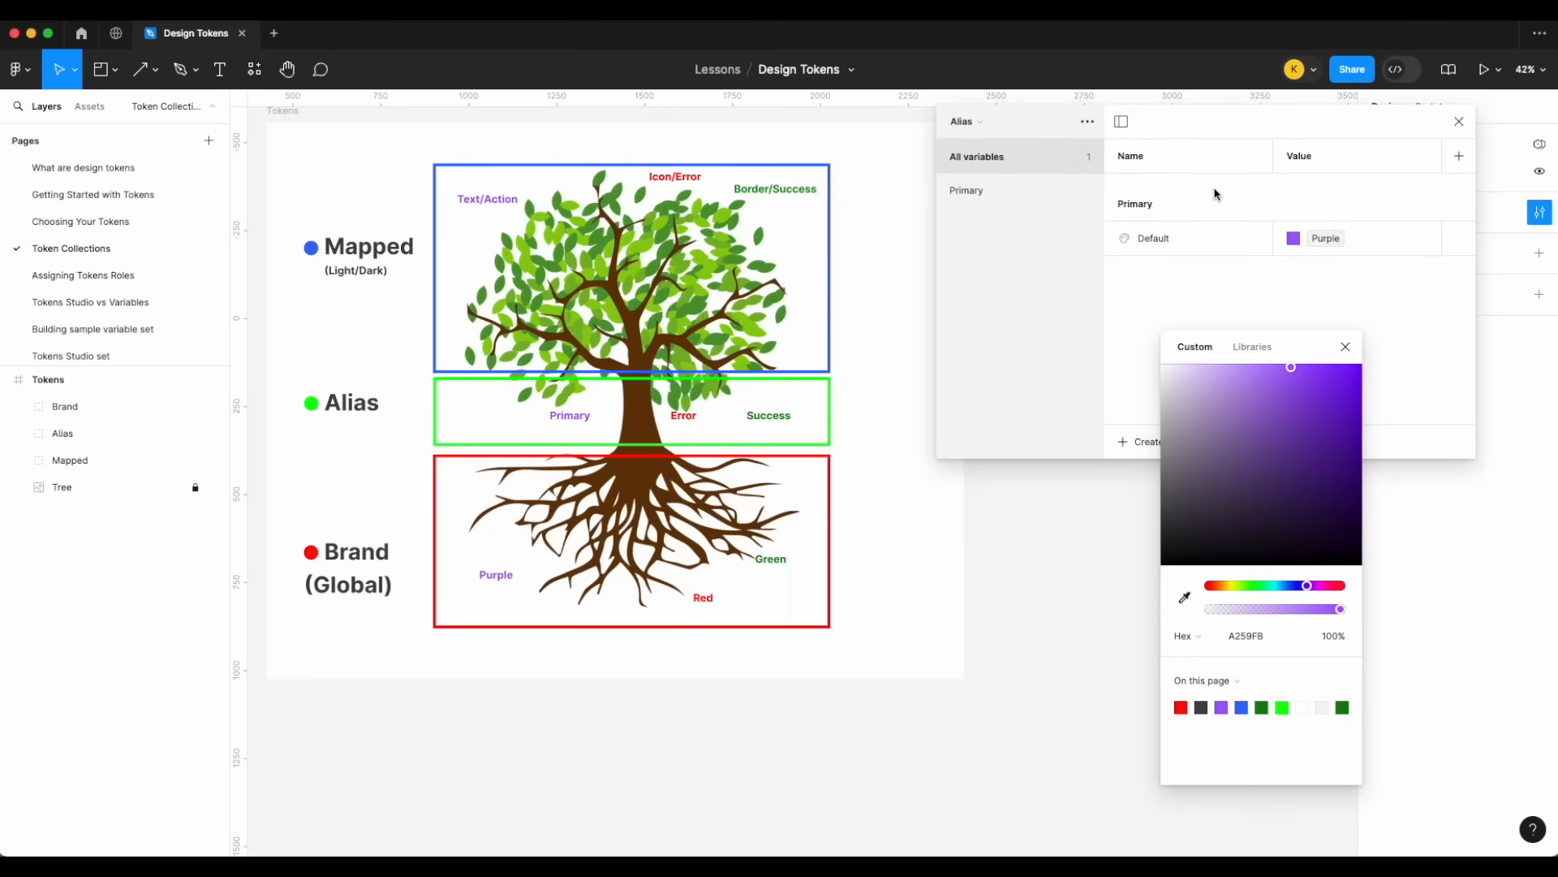
click(978, 124)
click(992, 160)
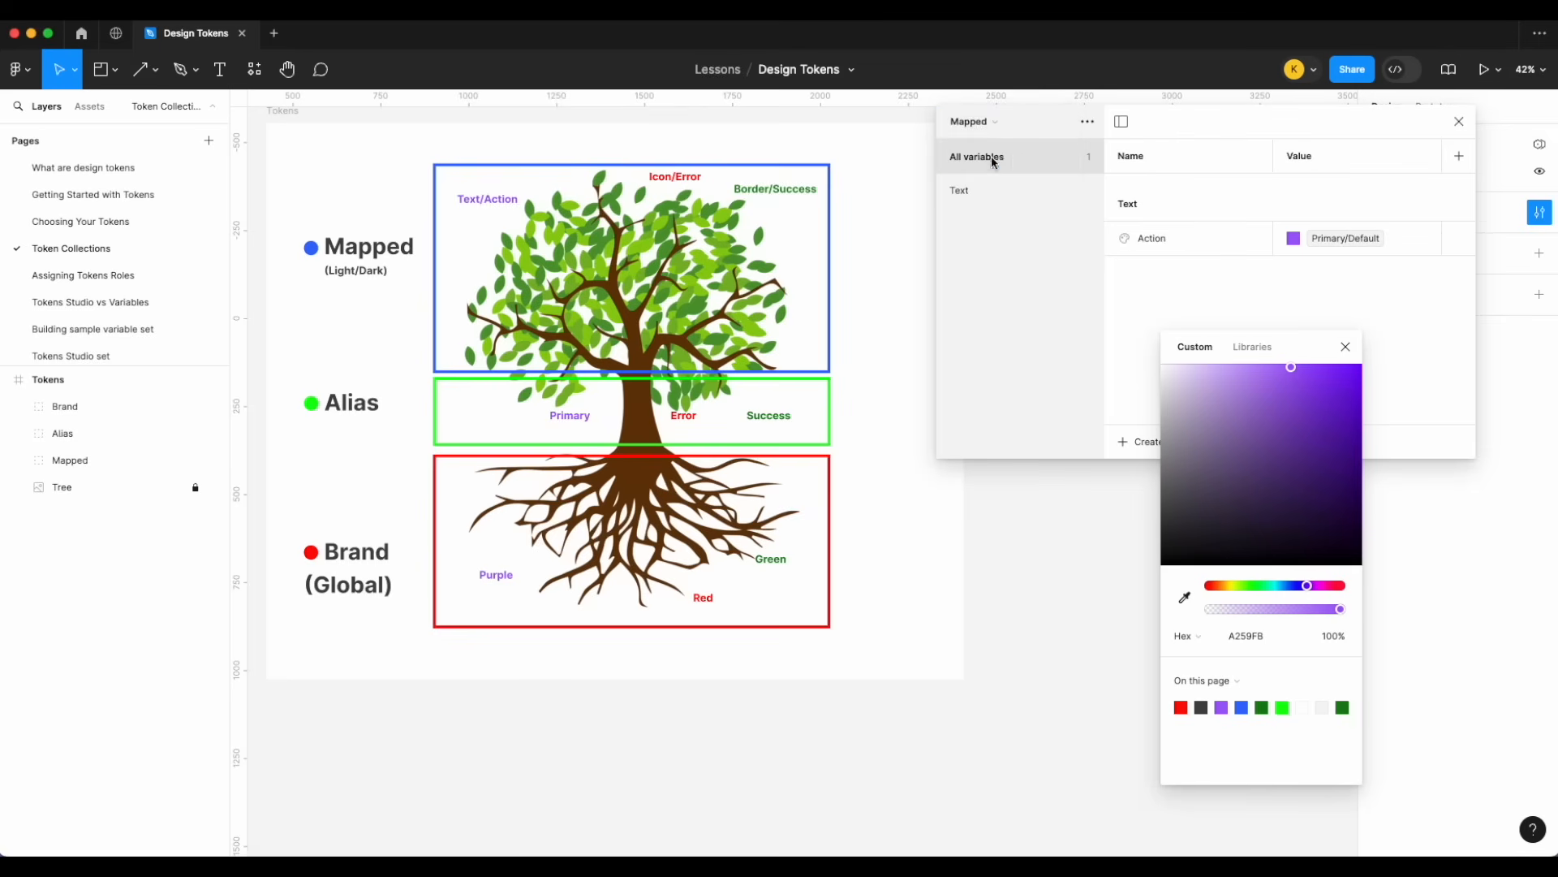
- Add an underlined bold "Link" text on the empty canvas beside the Tokens frame and fill it with the Text/Action variable
click(1459, 122)
key(t)
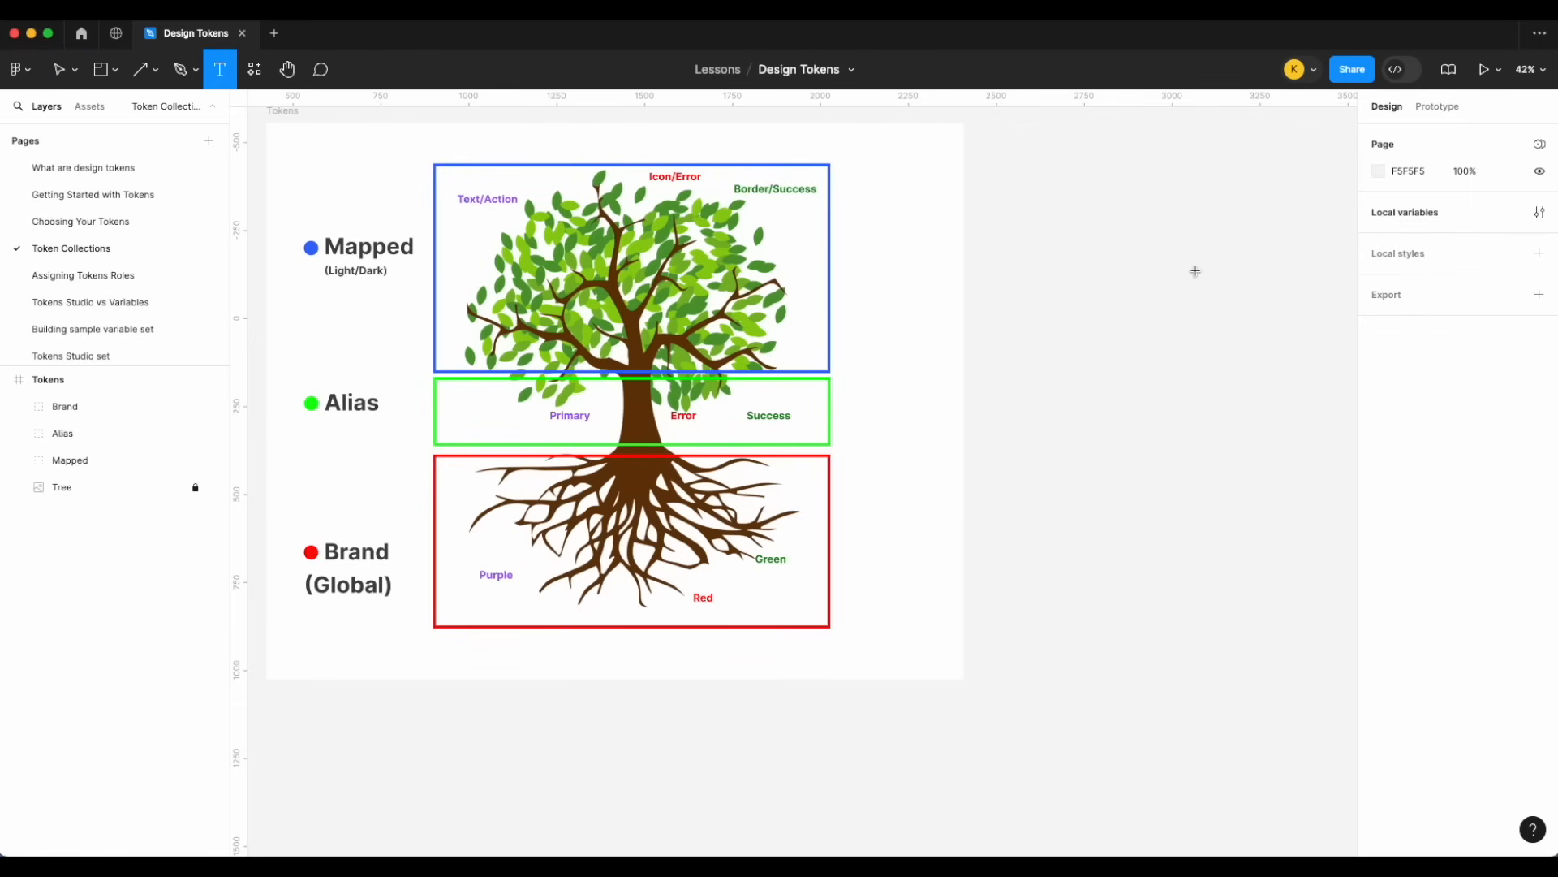
drag(1118, 310, 1217, 348)
scroll(1075, 368, up, 10)
text(Link)
key(ctrl+a)
key(ctrl+u)
key(Escape)
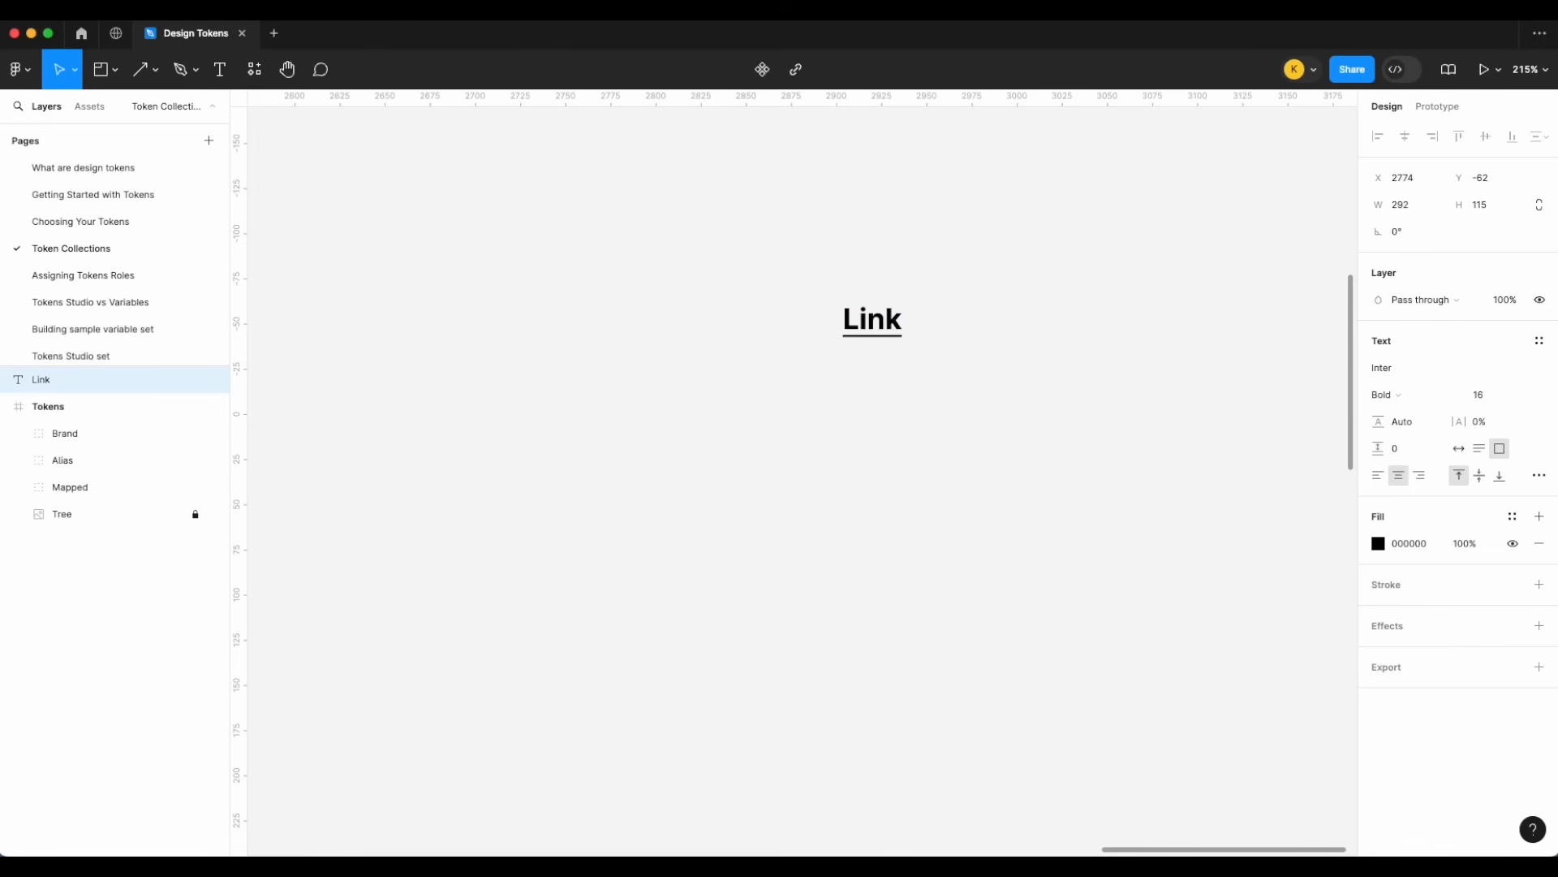
click(1514, 518)
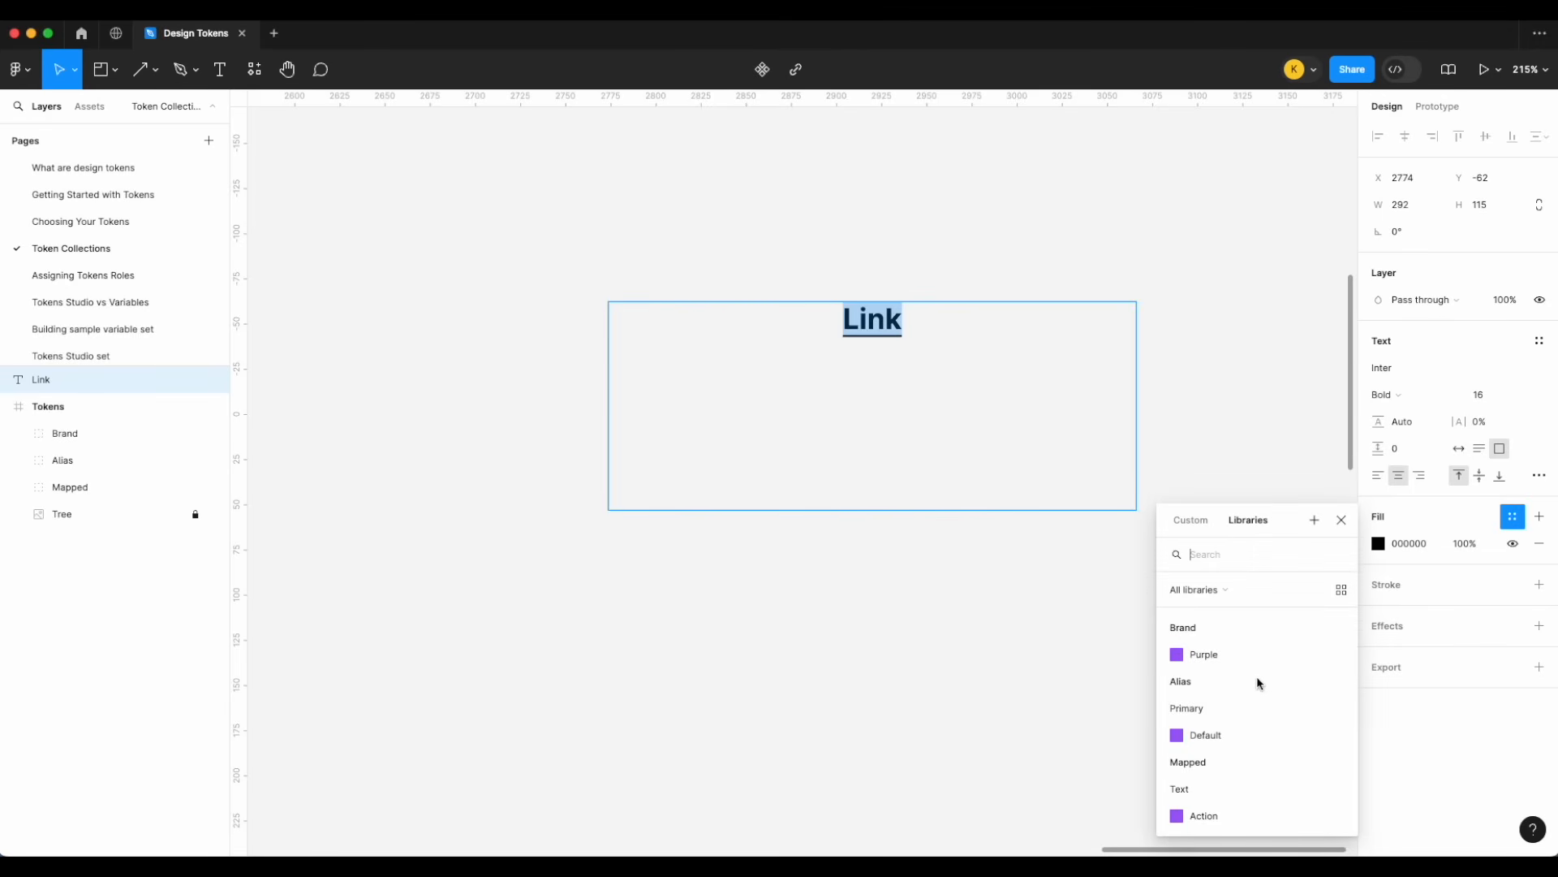
click(1220, 815)
- Wrap a duplicate of the Link text, placed below the original, in an auto layout frame filled with FFFFFF
scroll(1104, 685, right, 5)
key(ctrl+d)
drag(671, 341, 688, 626)
key(shift+a)
scroll(688, 626, left, 2)
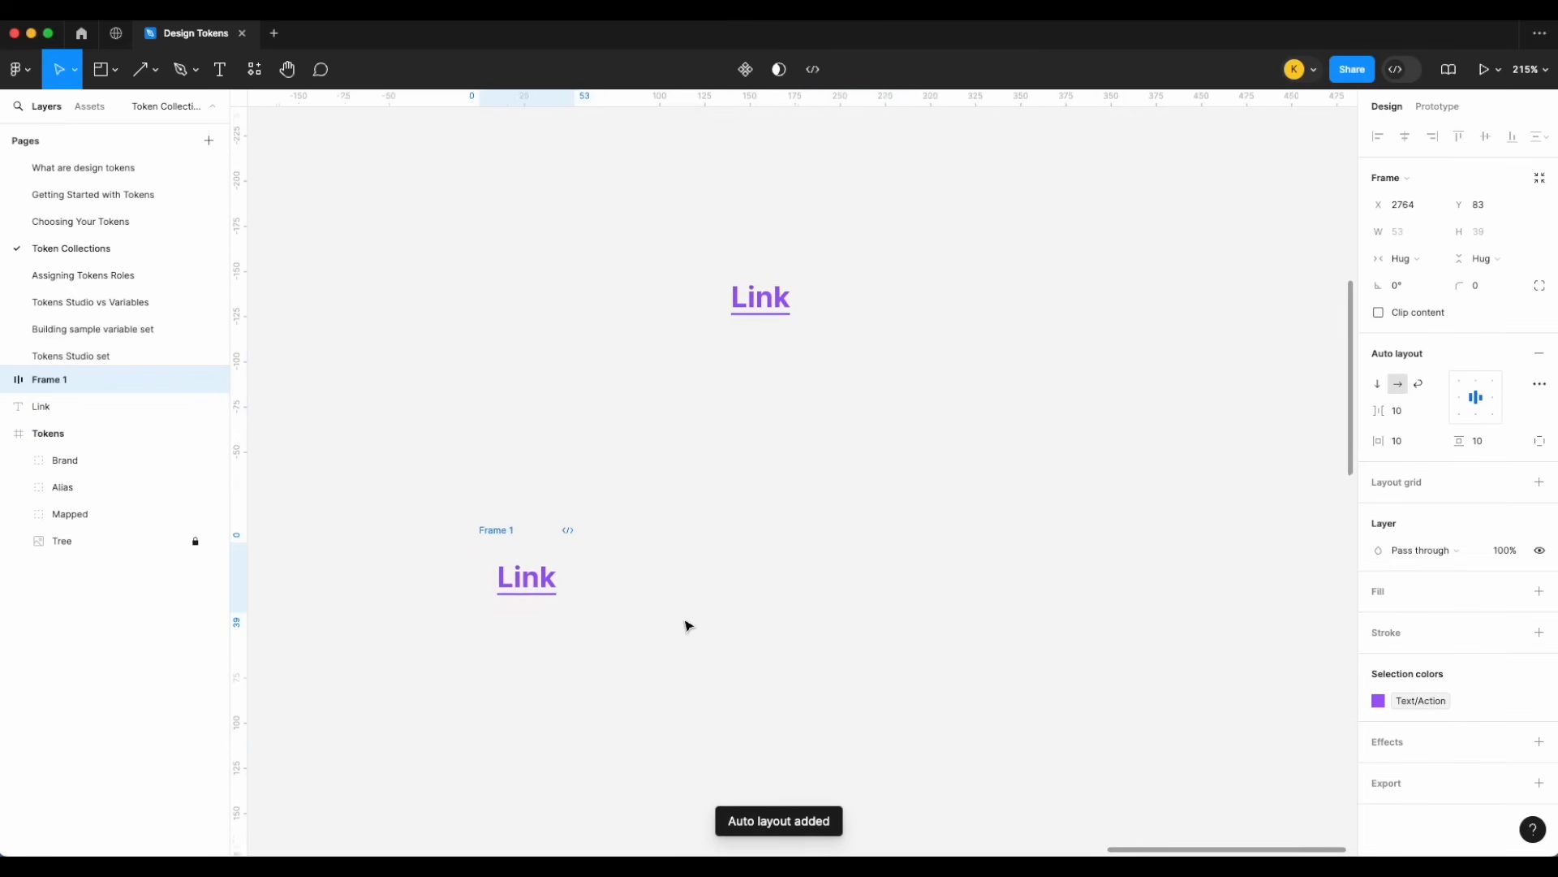
scroll(688, 626, left, 3)
drag(634, 511, 791, 510)
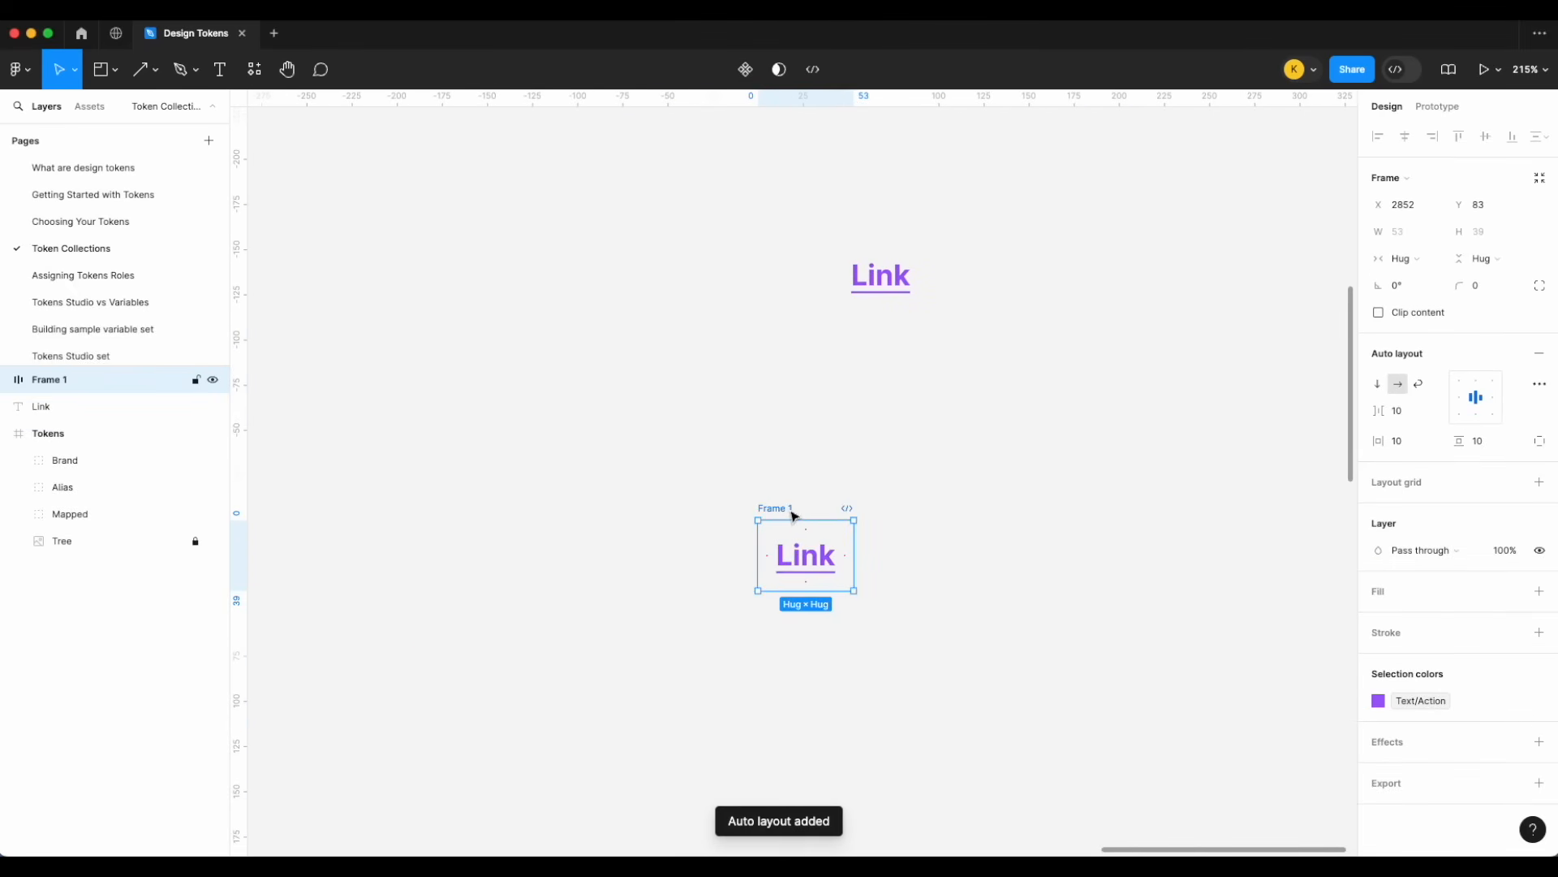
click(1540, 591)
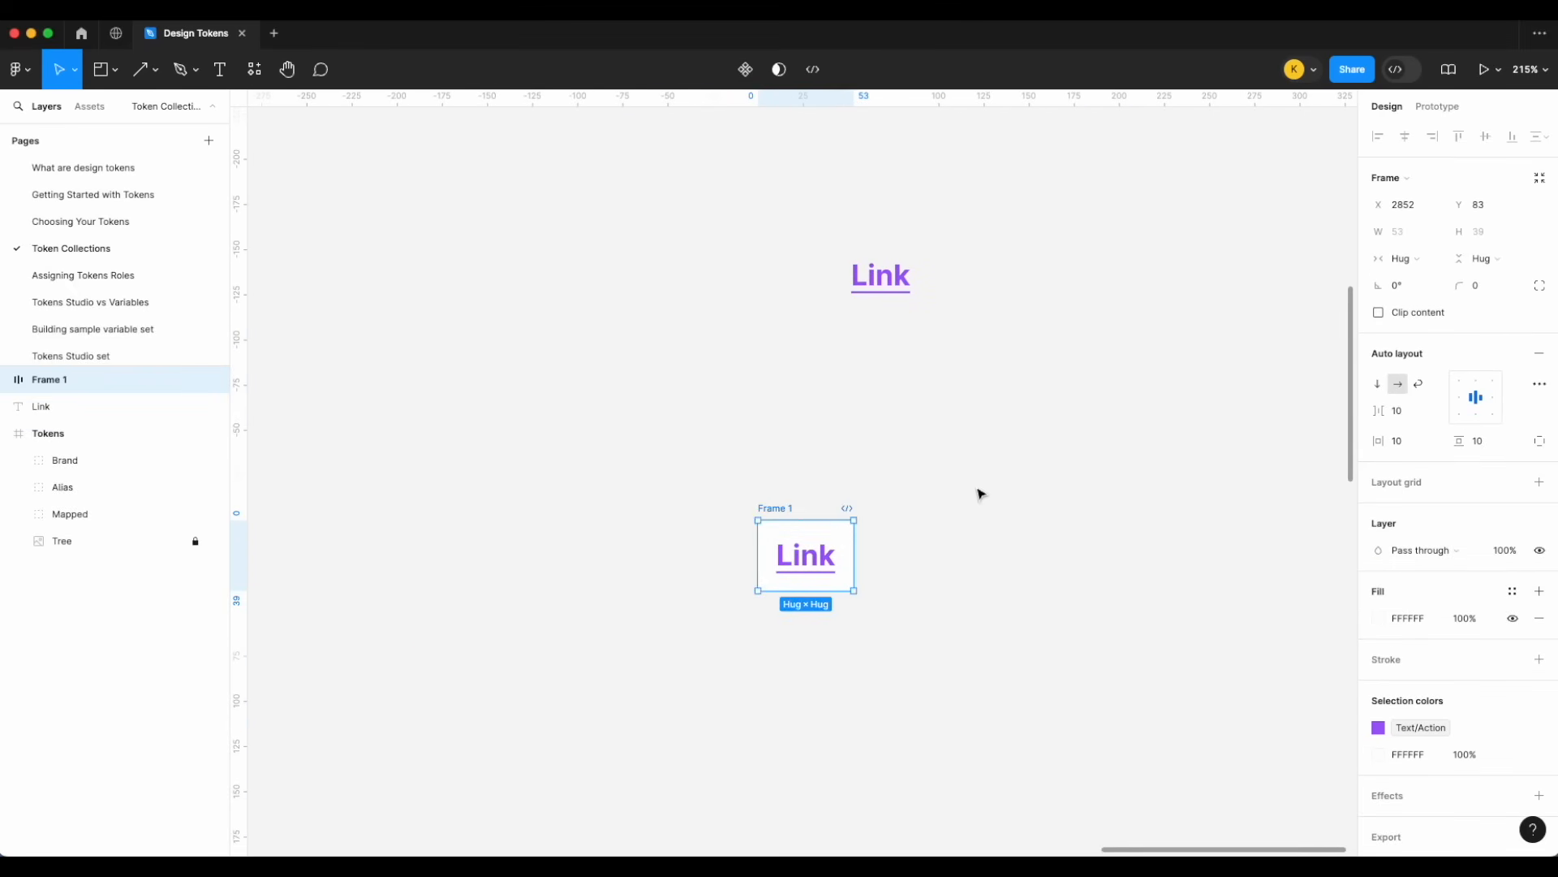
- Delete the Link text and the auto layout frame containing its copy
click(800, 490)
scroll(803, 490, down, 3)
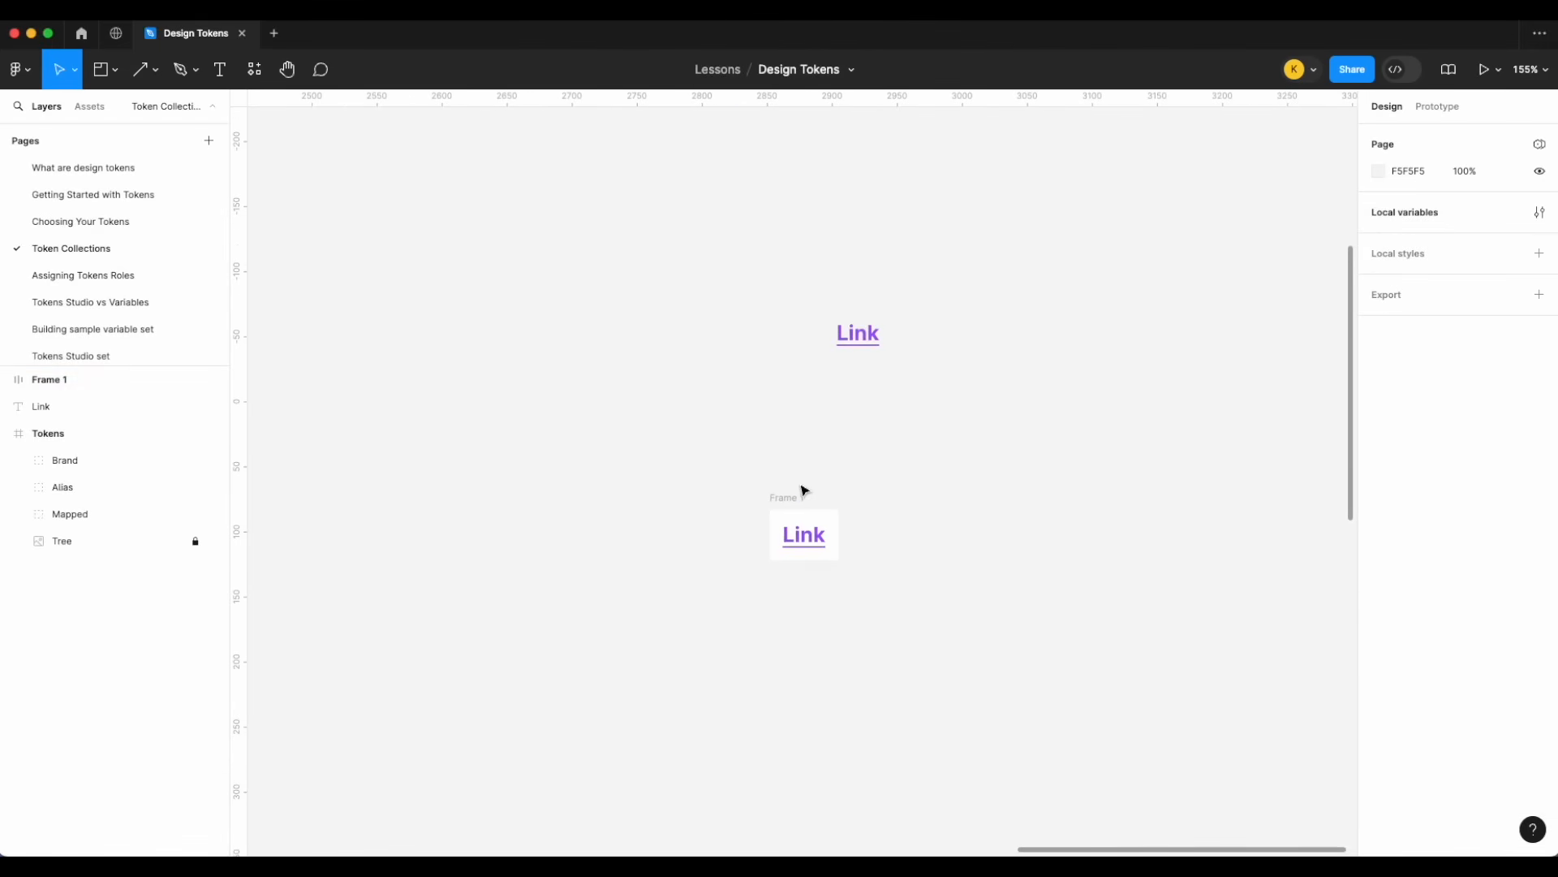
drag(803, 490, 838, 498)
scroll(866, 498, down, 4)
drag(908, 543, 917, 576)
key(Delete)
key(Delete)
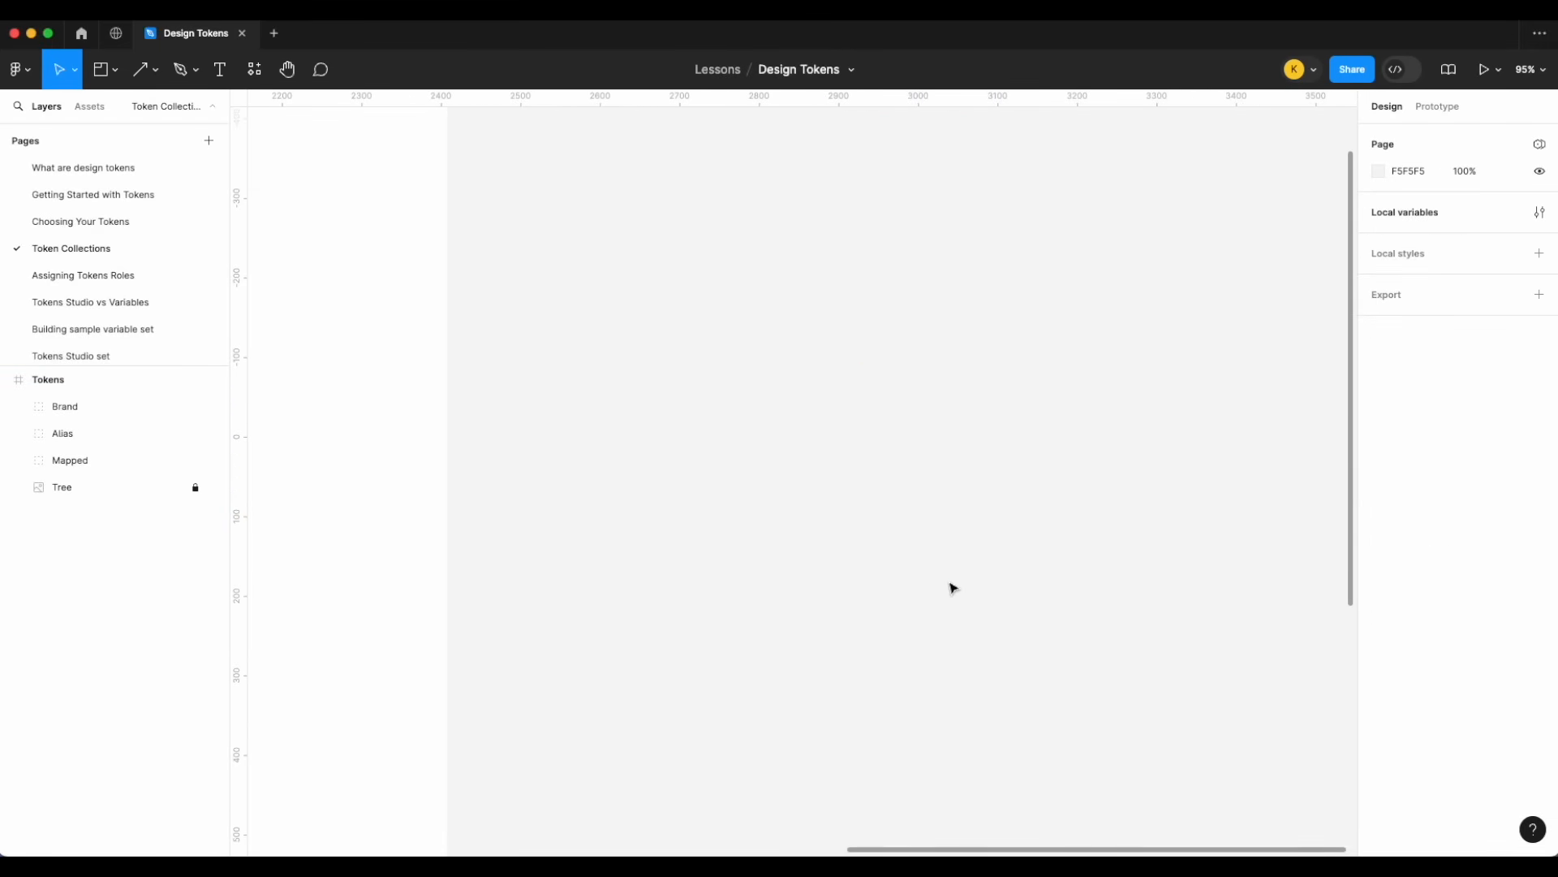
- Open the local variables and review the Mapped collection and the list of collections alongside the tree diagram
scroll(838, 446, down, 10)
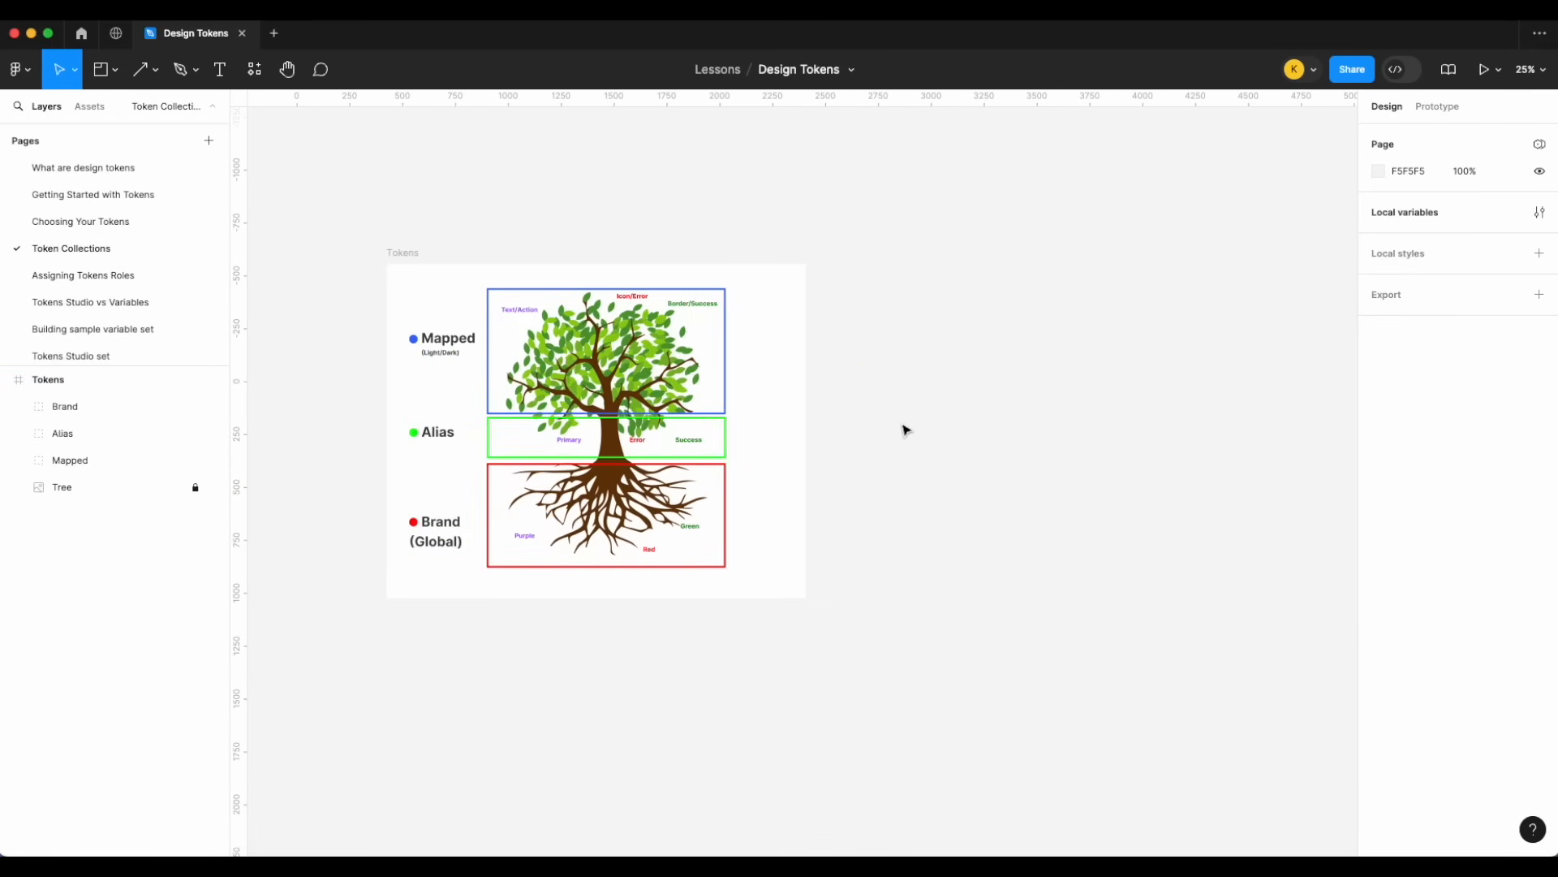
scroll(973, 414, up, 1)
scroll(1055, 389, left, 2)
click(1537, 210)
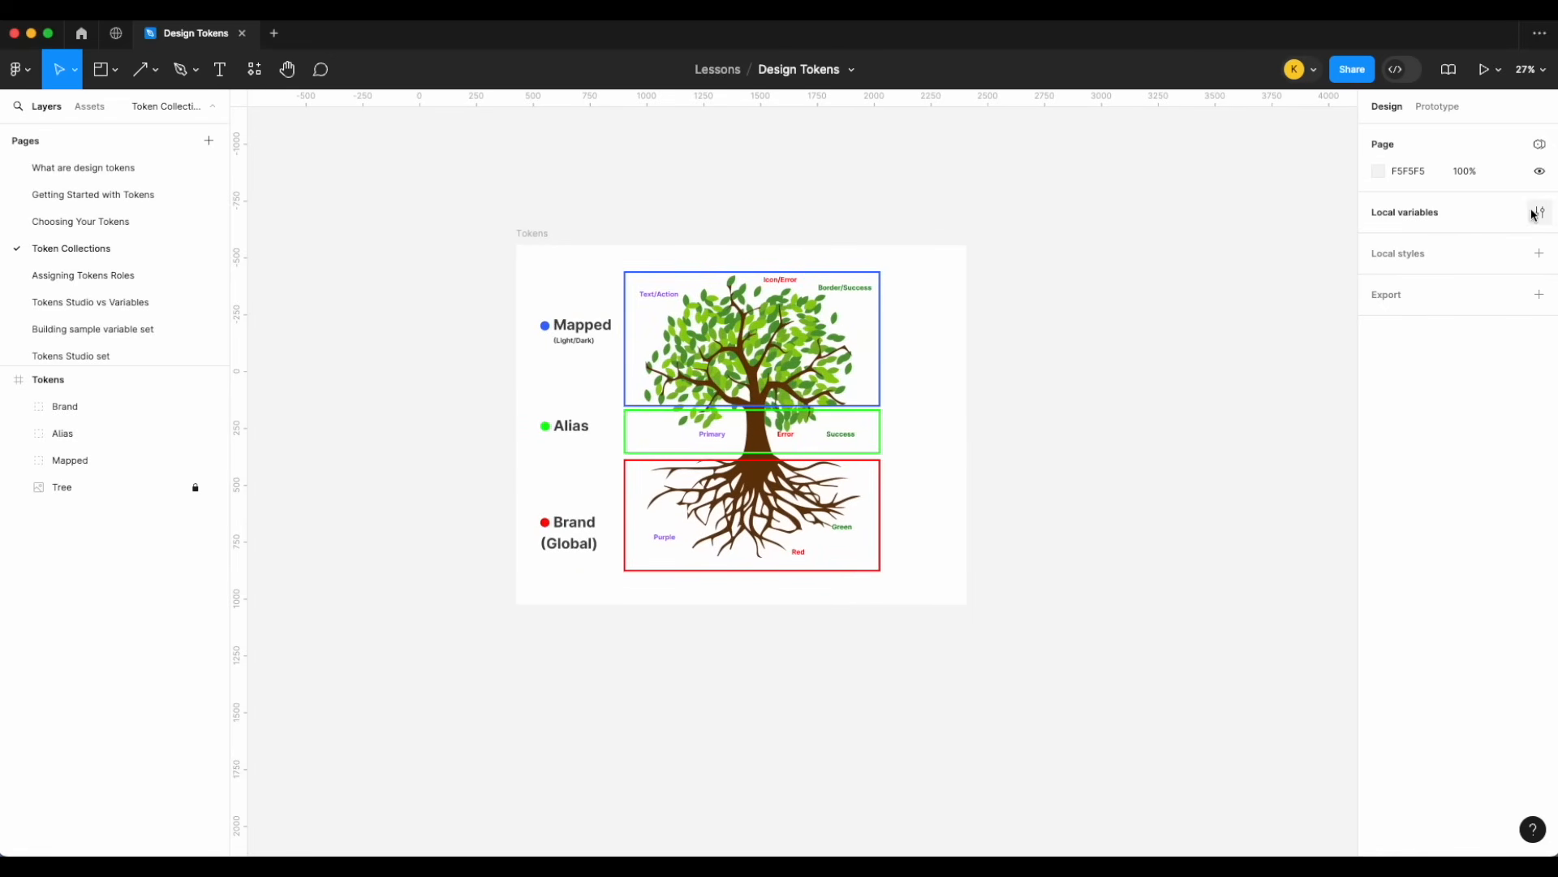
scroll(1000, 578, right, 3)
scroll(1000, 578, down, 1)
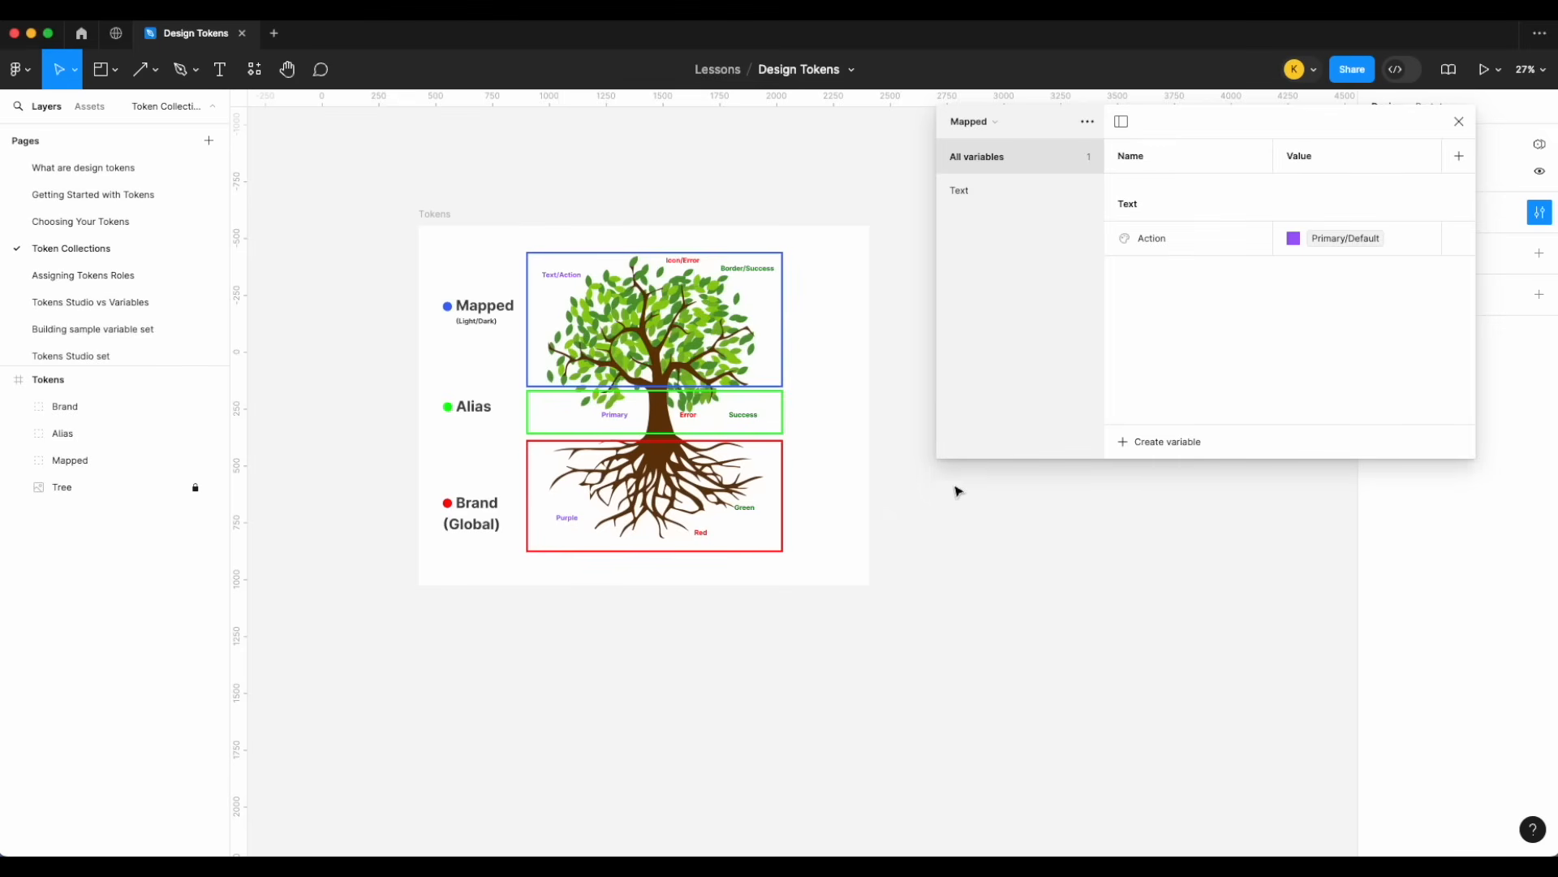
click(1009, 119)
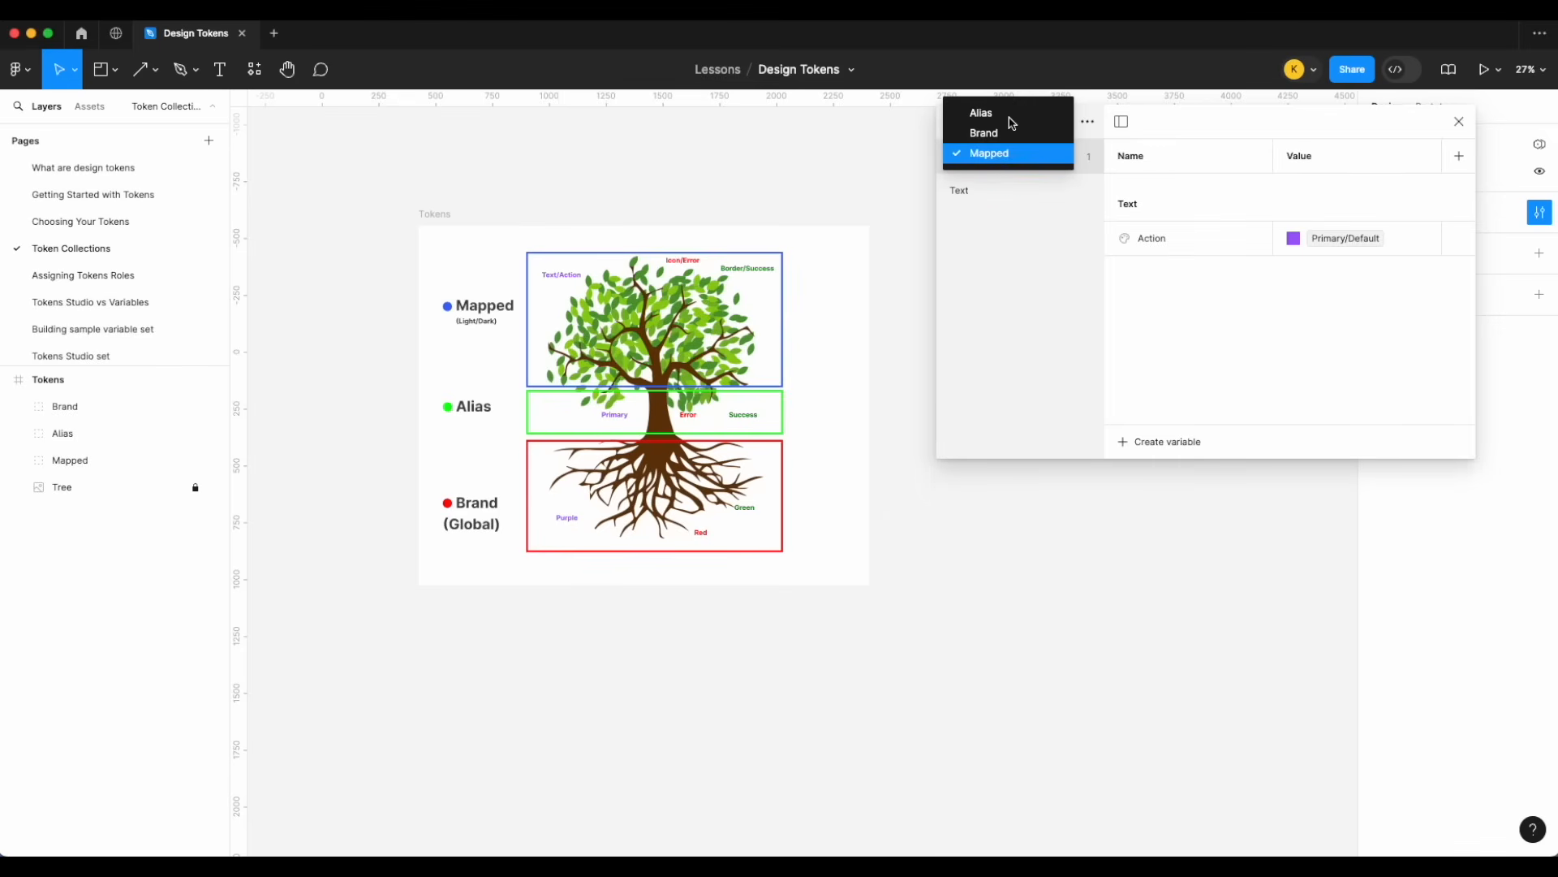
click(952, 633)
scroll(640, 647, up, 2)
scroll(730, 348, up, 3)
scroll(730, 348, down, 3)
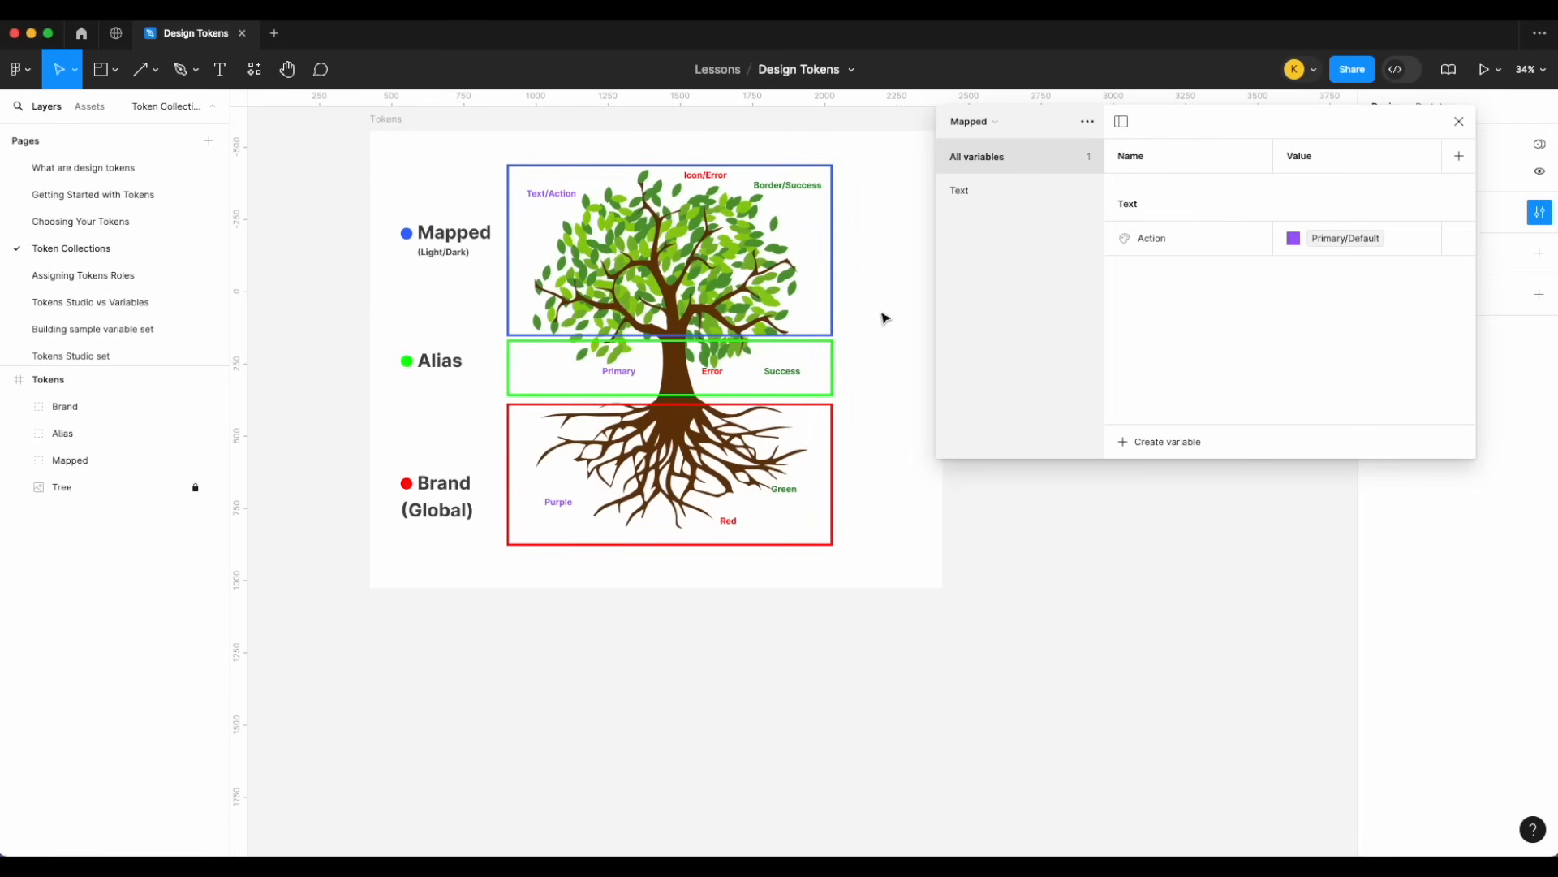
scroll(824, 487, up, 2)
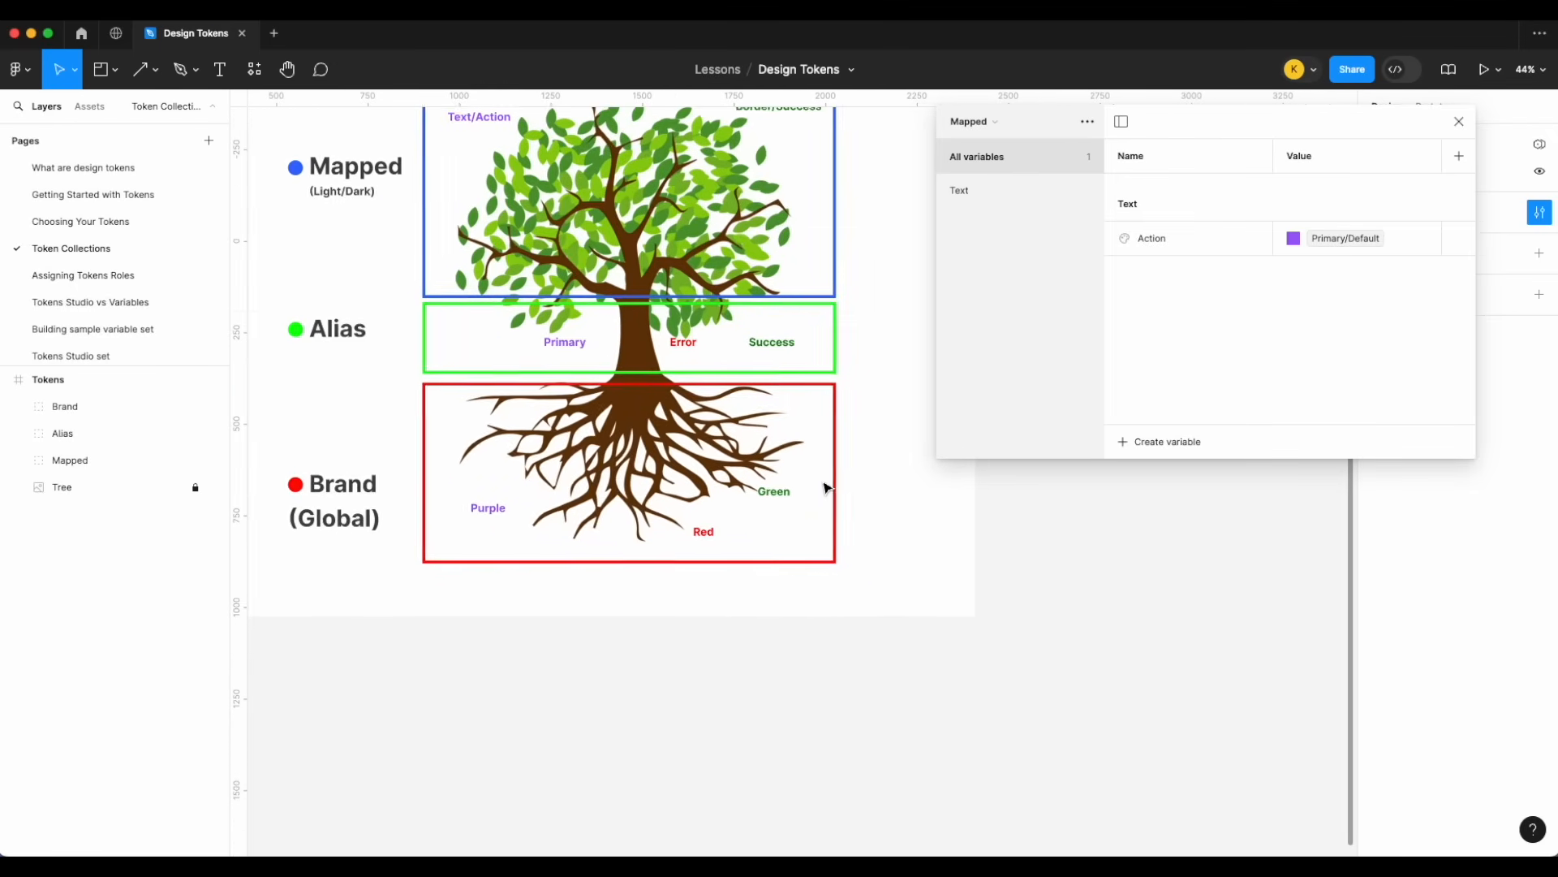
scroll(824, 487, up, 1)
scroll(618, 534, up, 1)
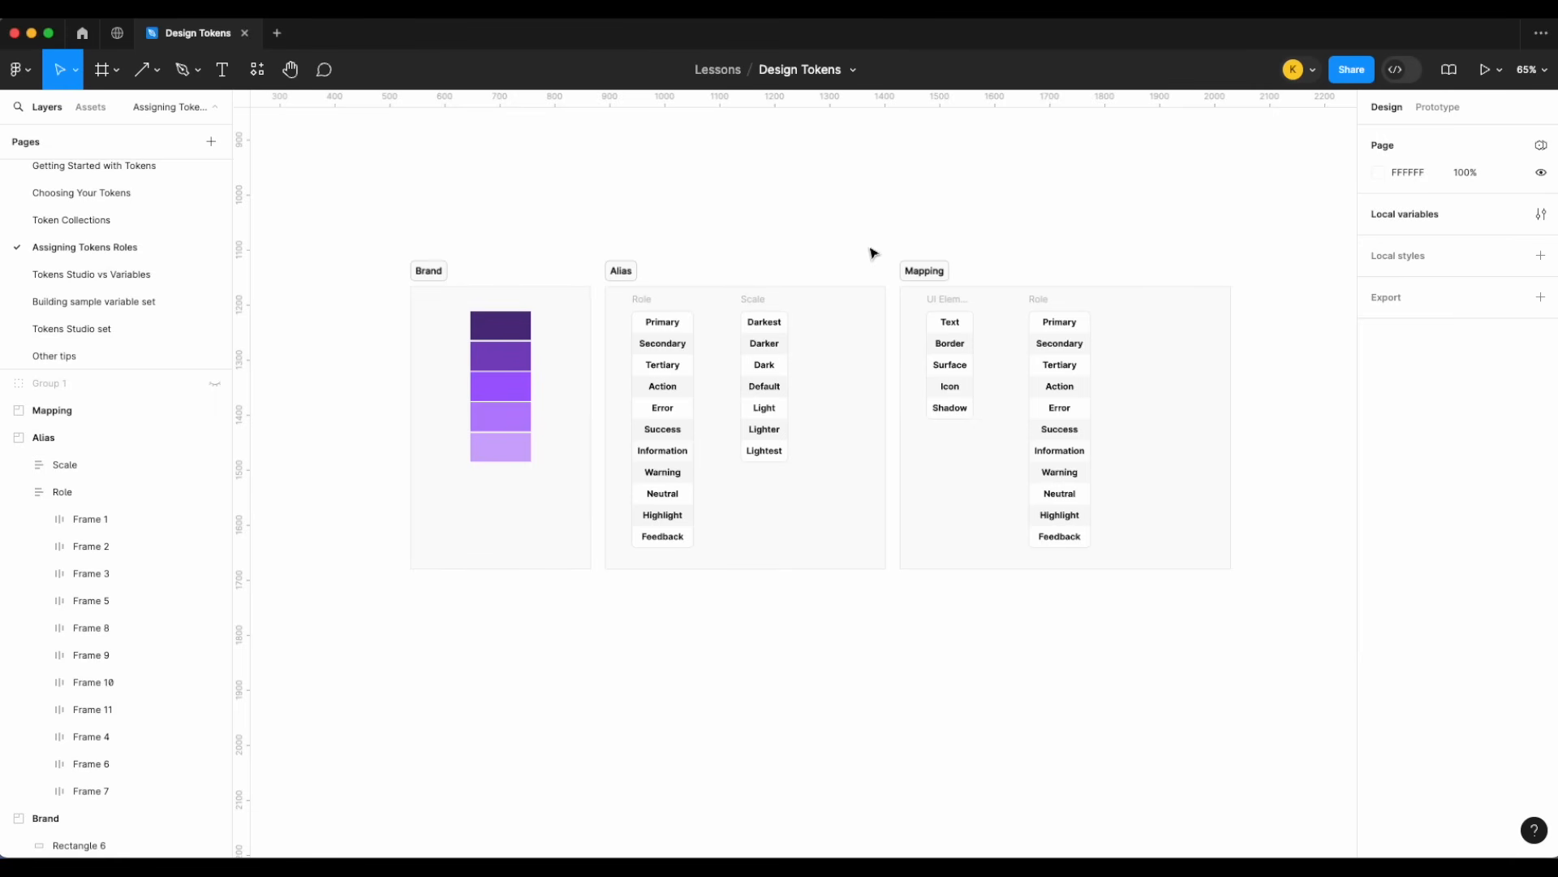
- Hide the Mapping section on the Assigning Tokens Roles page, leaving the Brand and Alias sections in view
scroll(869, 251, up, 2)
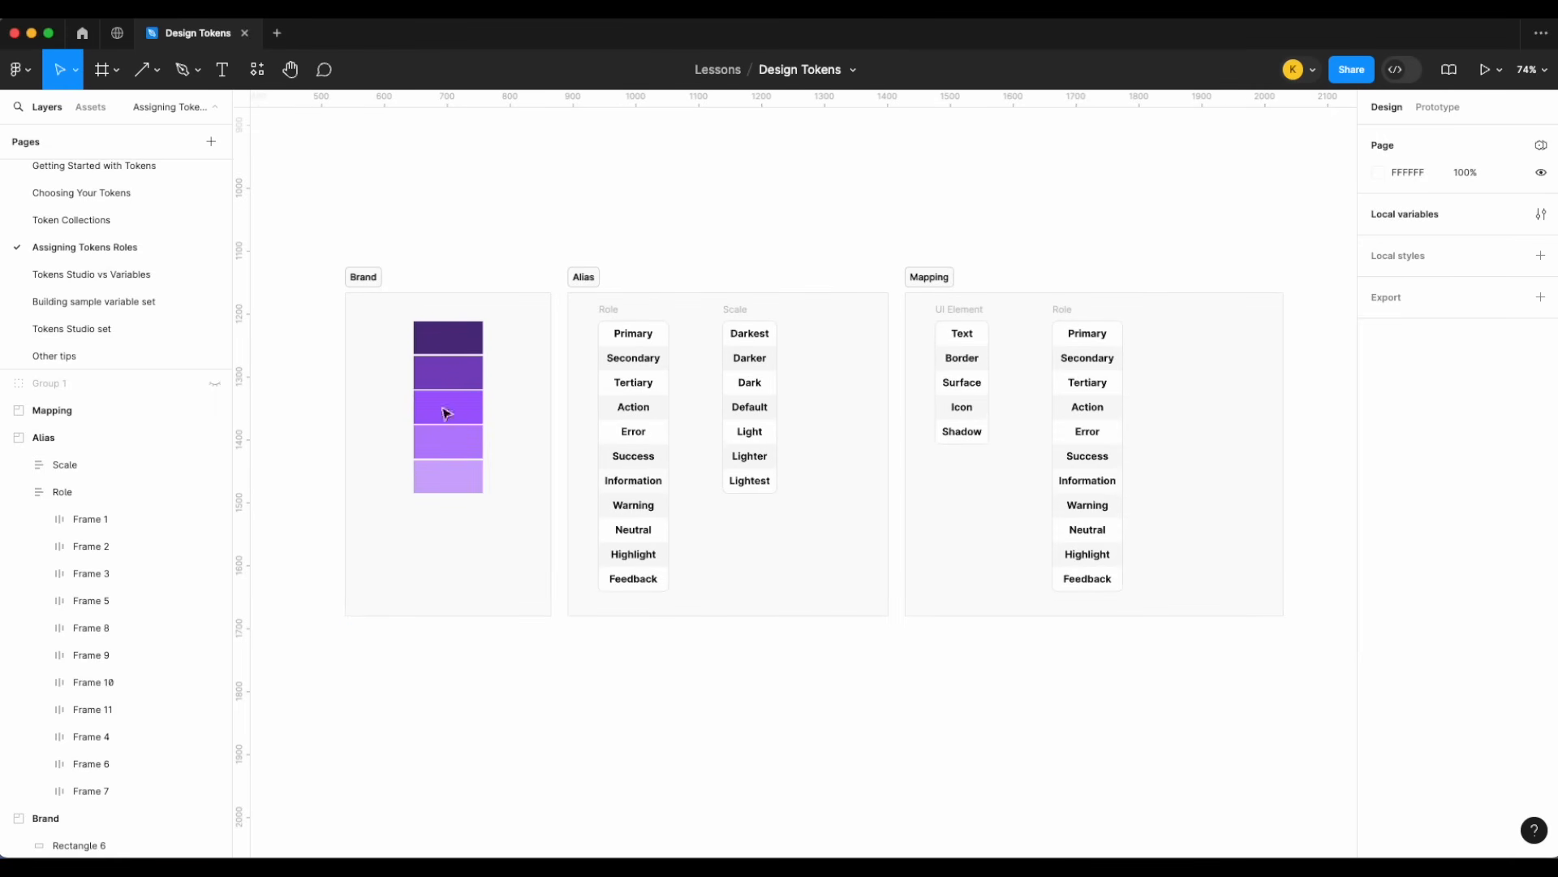
scroll(445, 410, up, 5)
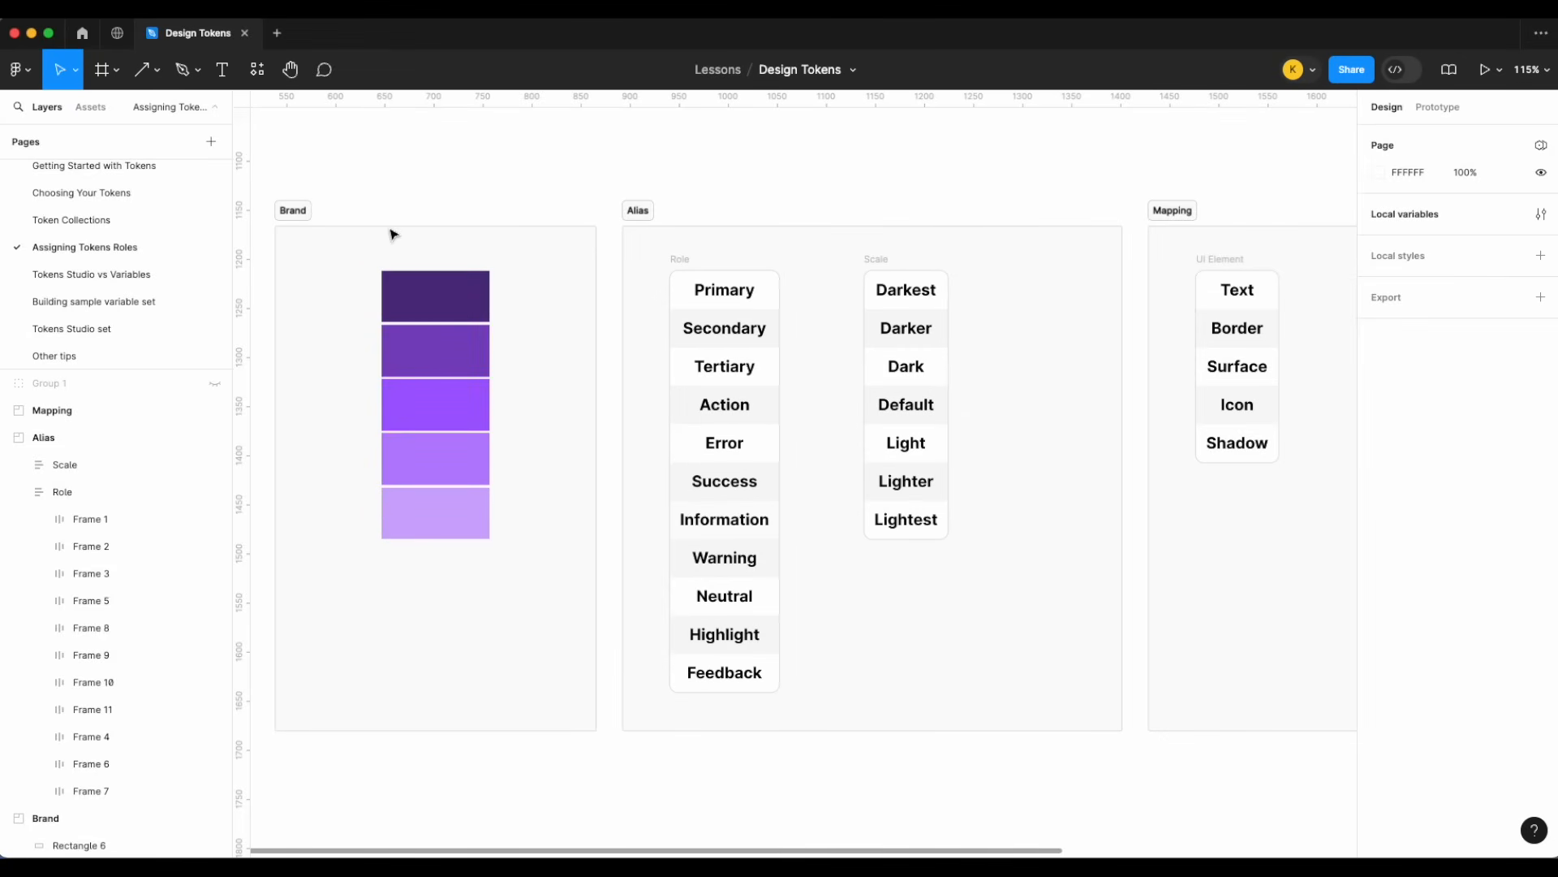
scroll(427, 218, down, 1)
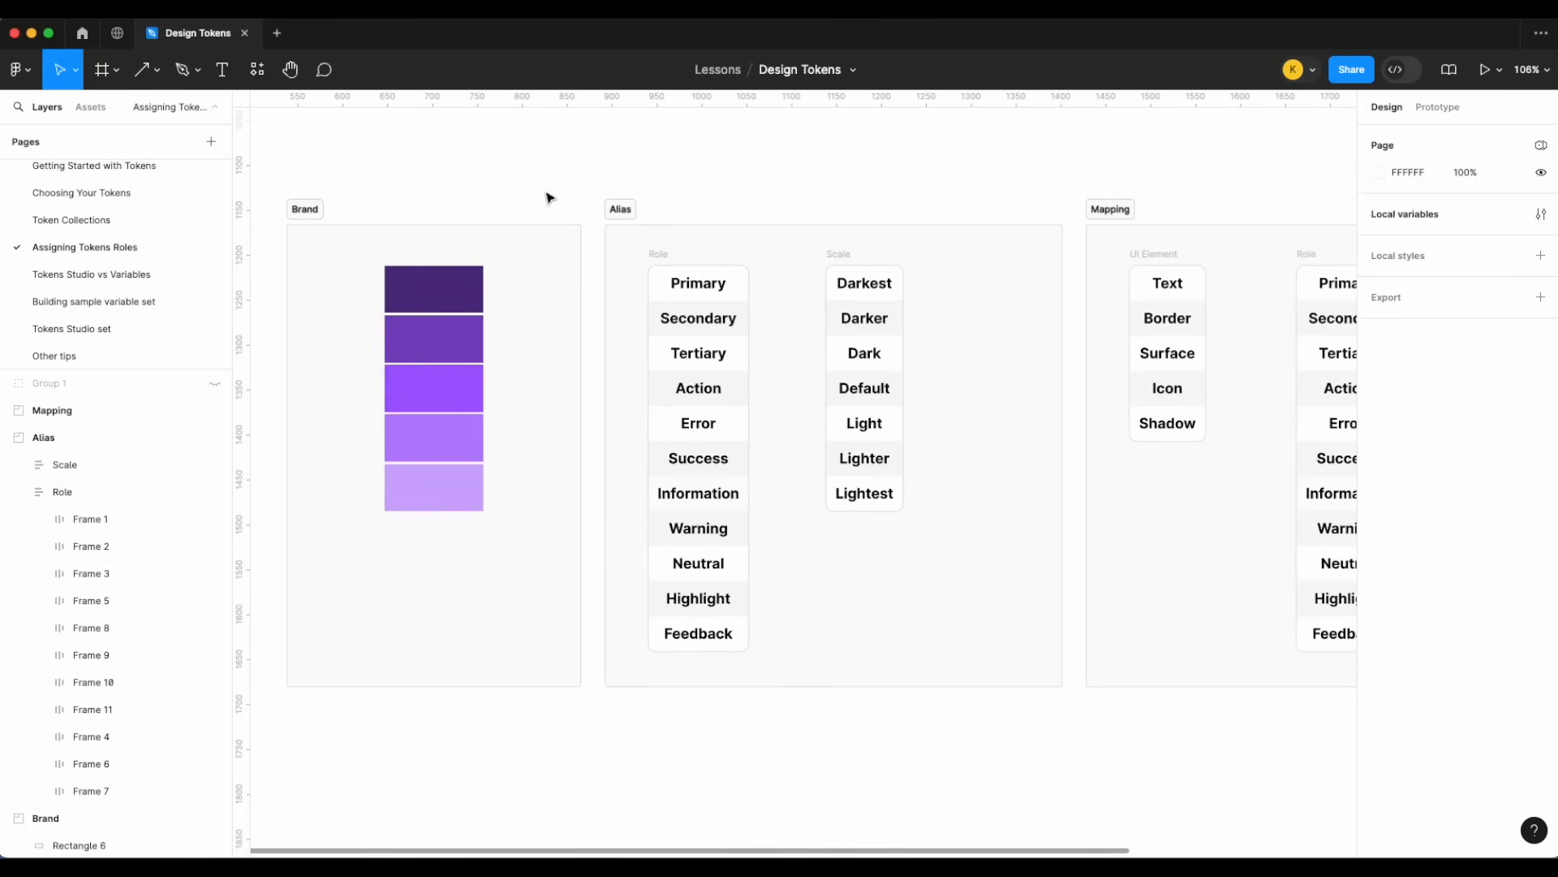
scroll(549, 198, down, 2)
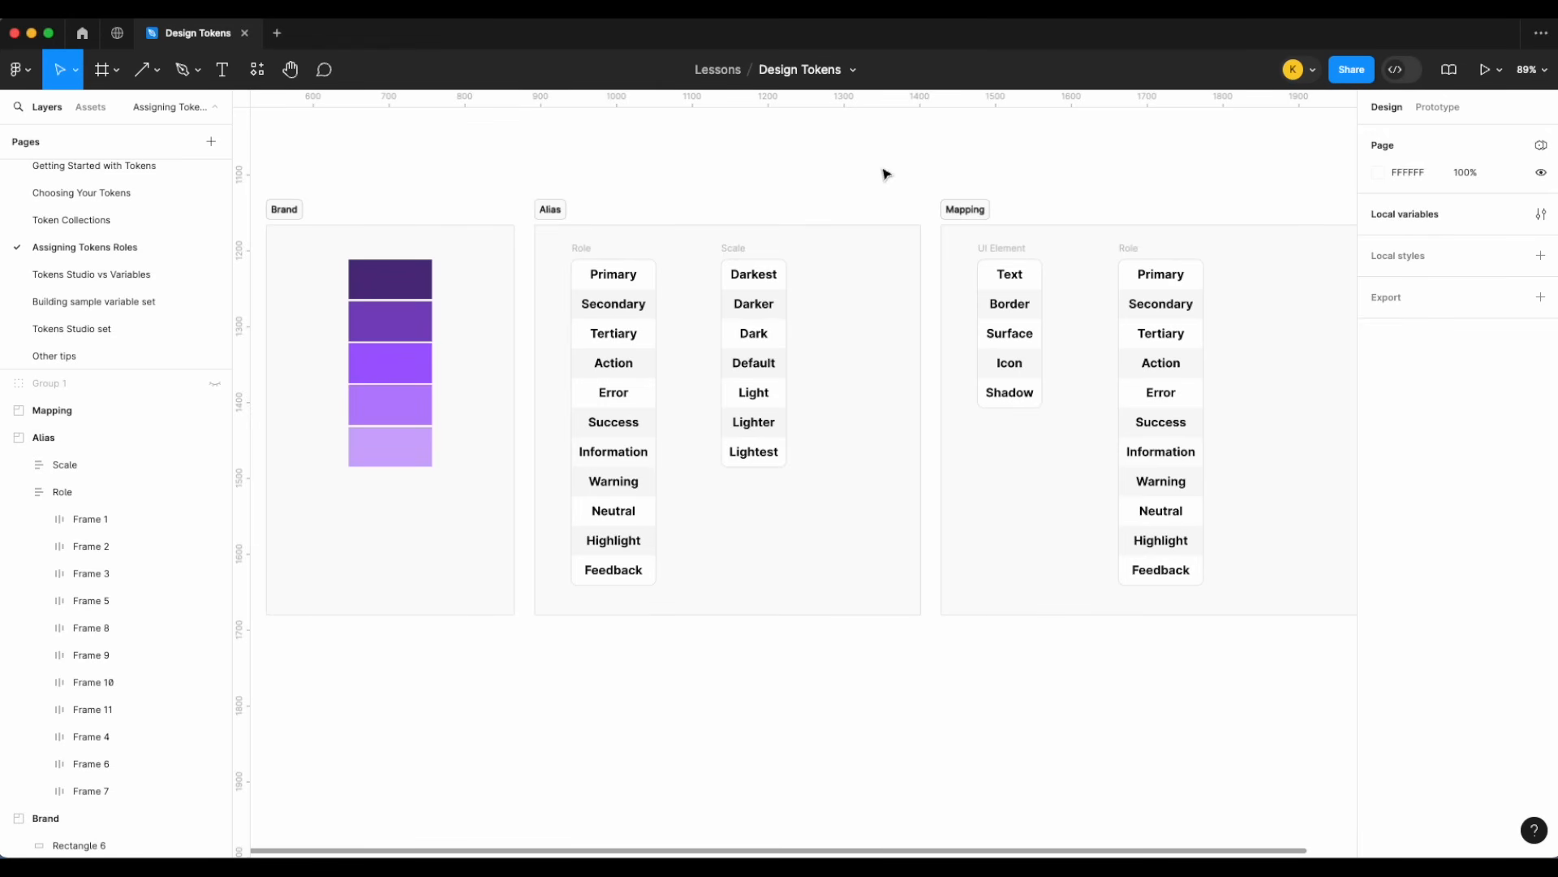
click(980, 212)
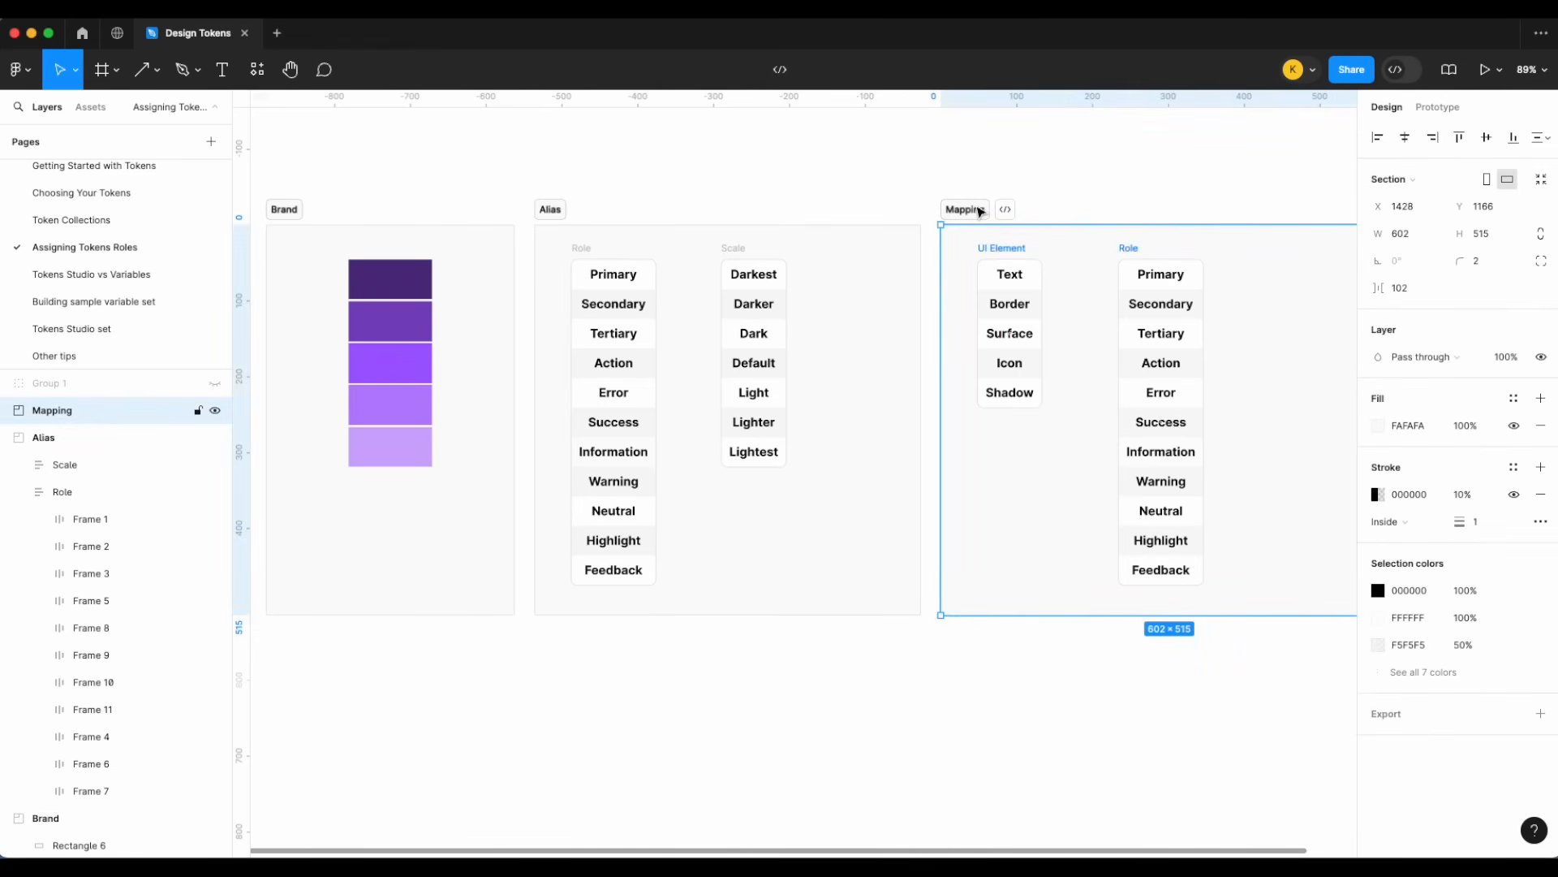
click(216, 411)
scroll(672, 187, left, 3)
click(673, 188)
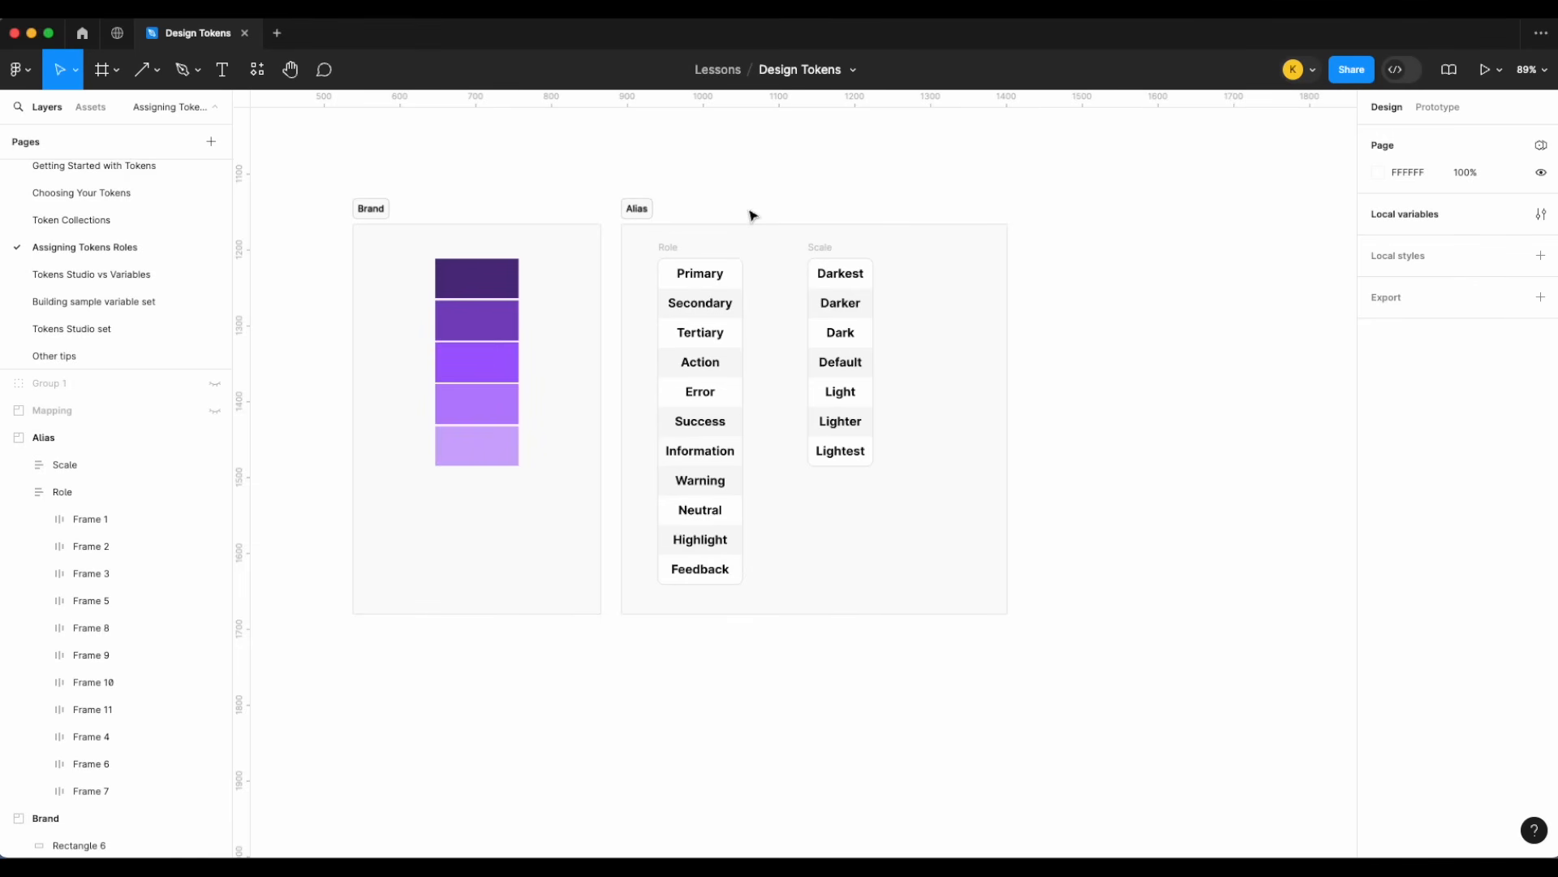
- Draw an arrow about 212 long from the third purple swatch in Brand to the Primary role in Alias
scroll(748, 212, up, 3)
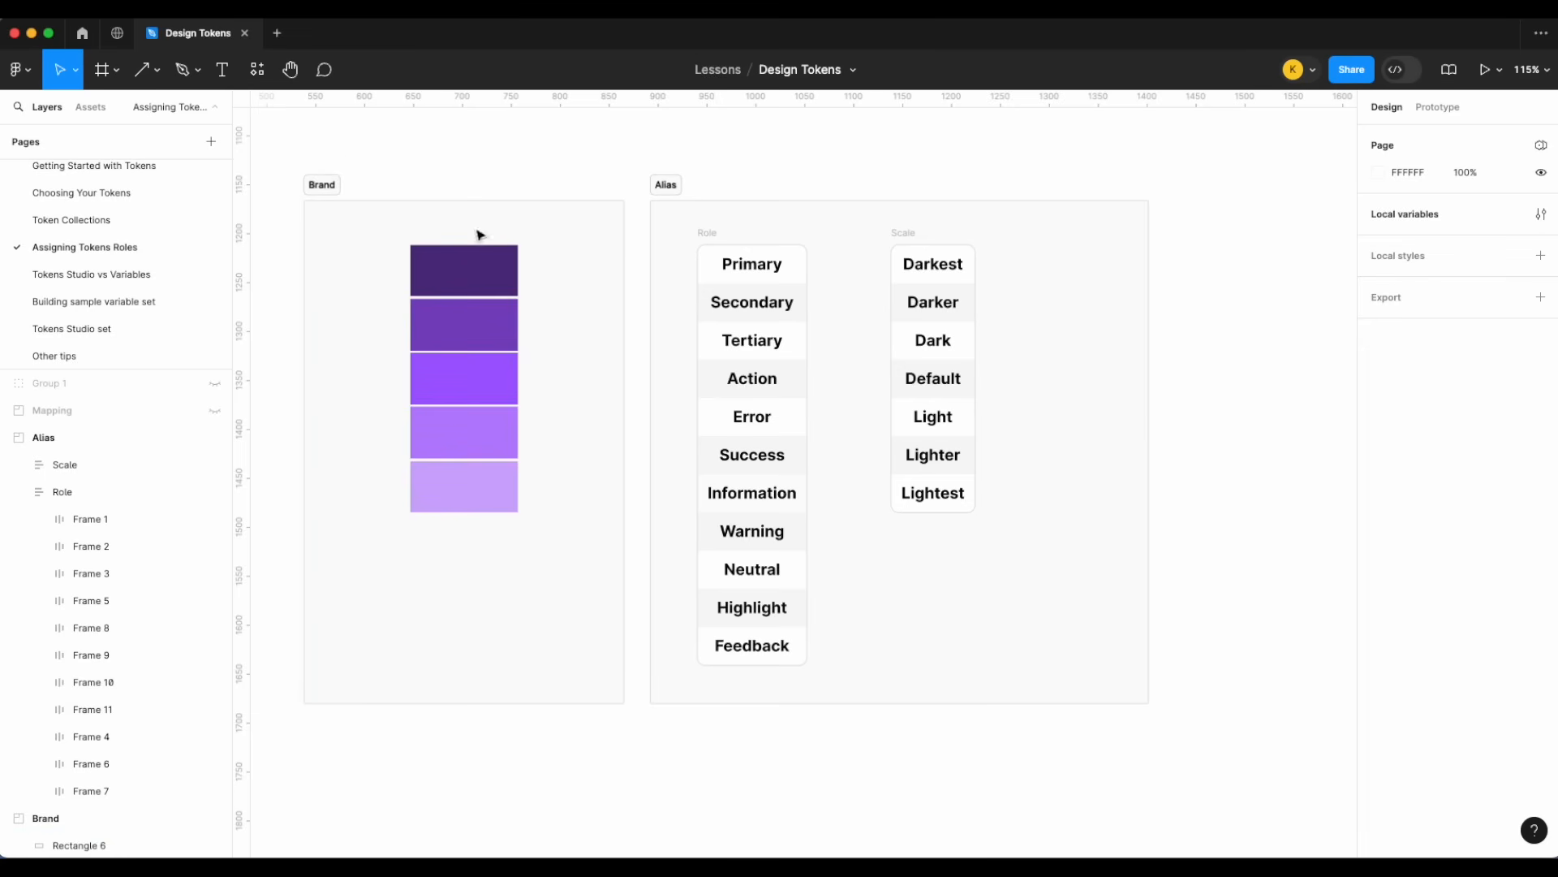
click(142, 69)
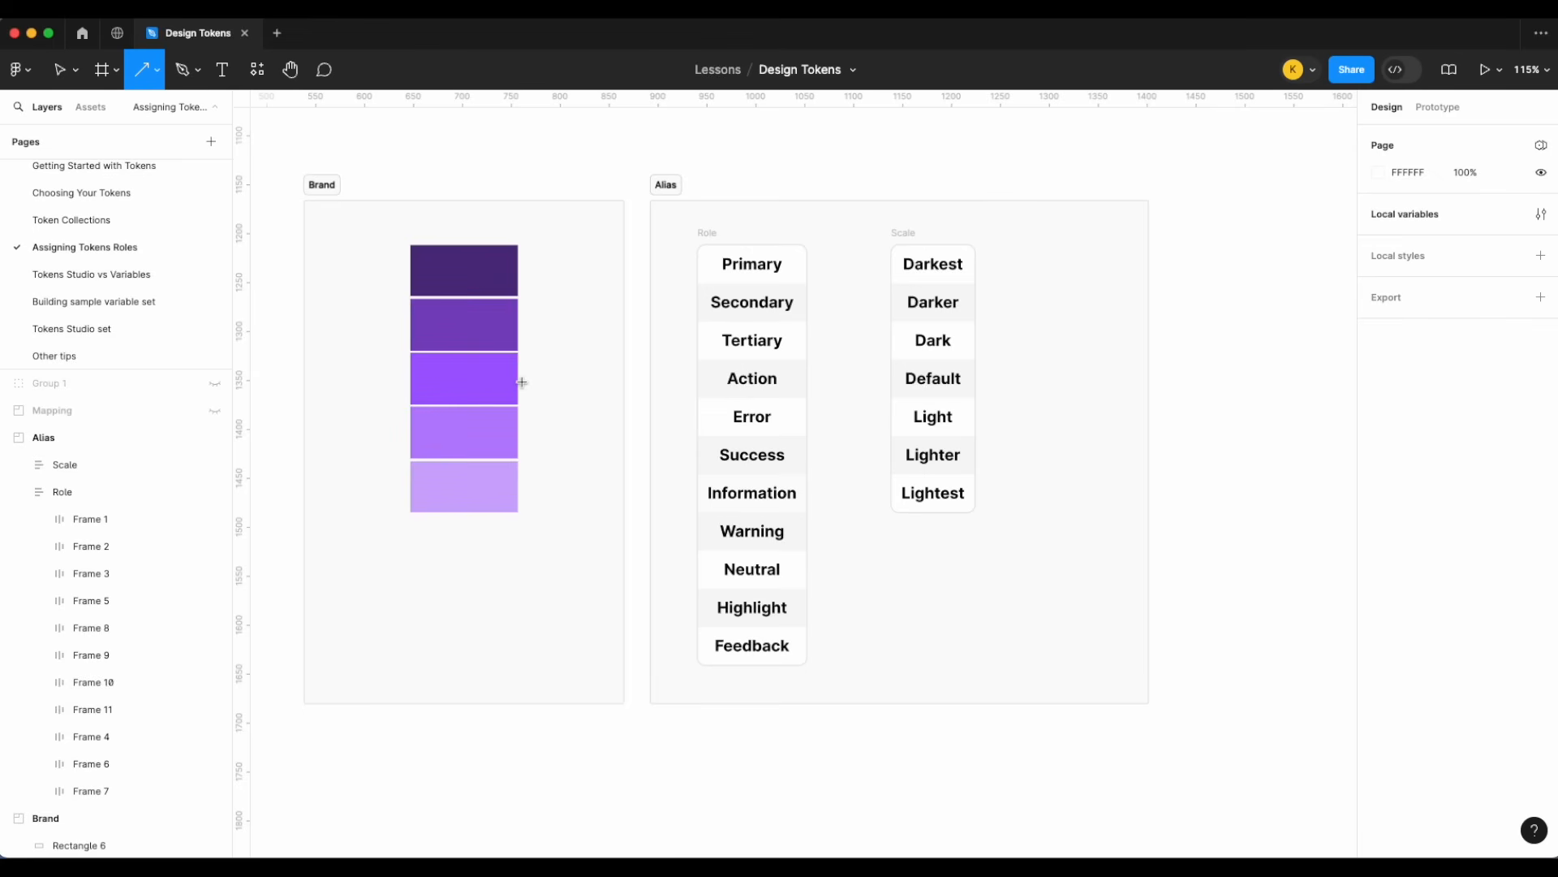
drag(521, 381, 691, 265)
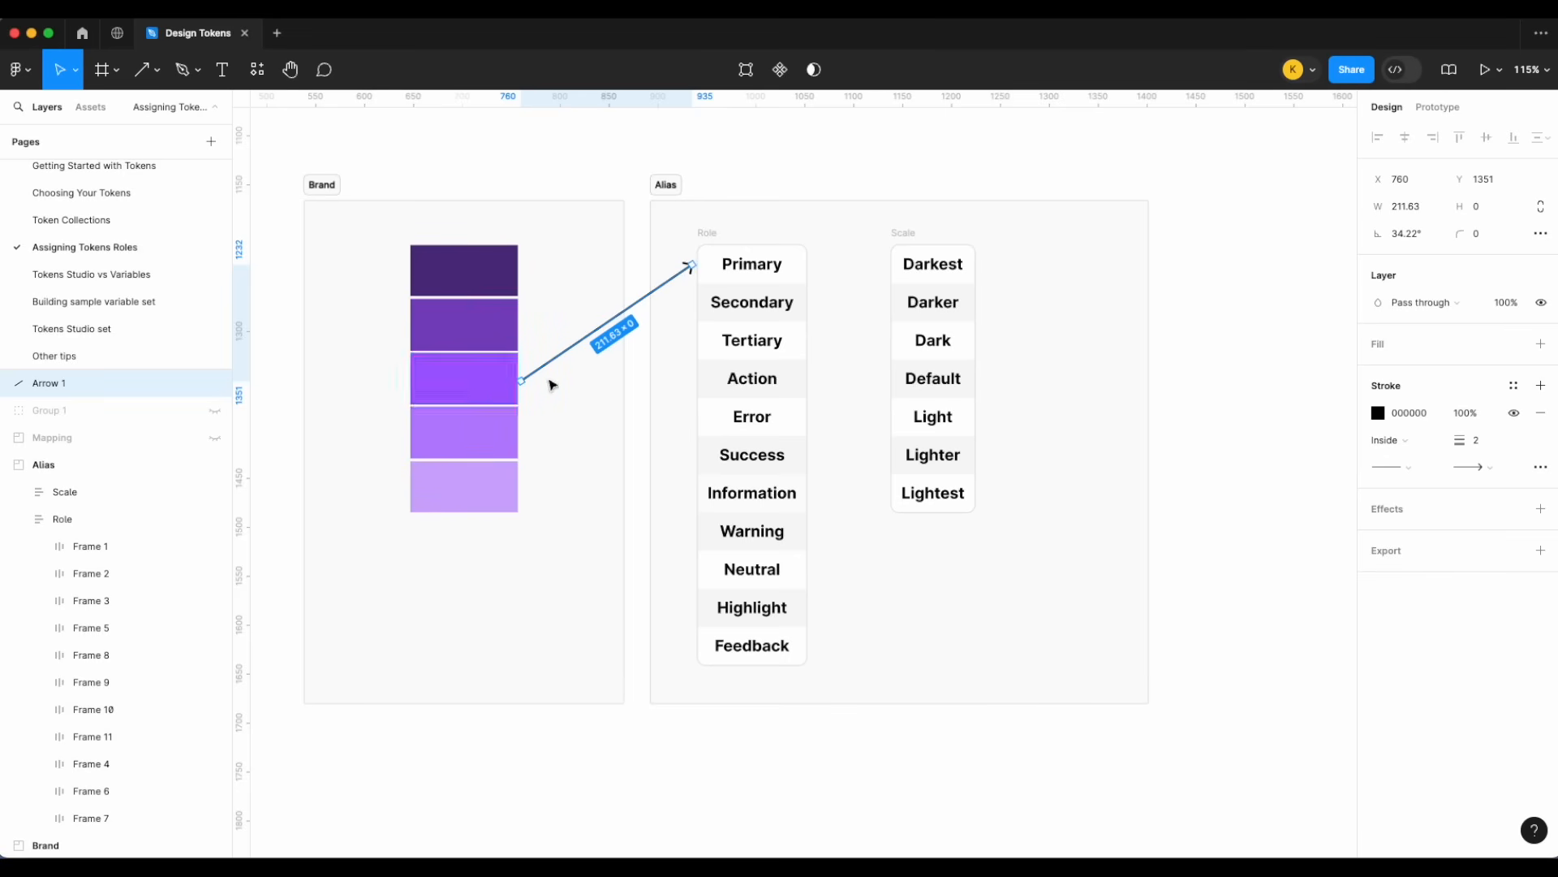
- Duplicate the arrow and reposition the copy inside Alias, about 140 long, from the Primary role to the Default scale
key(super+d)
drag(522, 380, 615, 265)
key(shift+Right)
key(shift+Right)
key(shift+Right)
key(shift+Right)
key(shift+Right)
key(shift+Right)
key(shift+Right)
key(shift+Right)
key(shift+Right)
key(shift+Right)
key(shift+Right)
key(shift+Right)
key(shift+Right)
key(shift+Right)
key(shift+Right)
key(shift+Right)
key(shift+Right)
key(shift+Right)
key(shift+Right)
key(shift+Right)
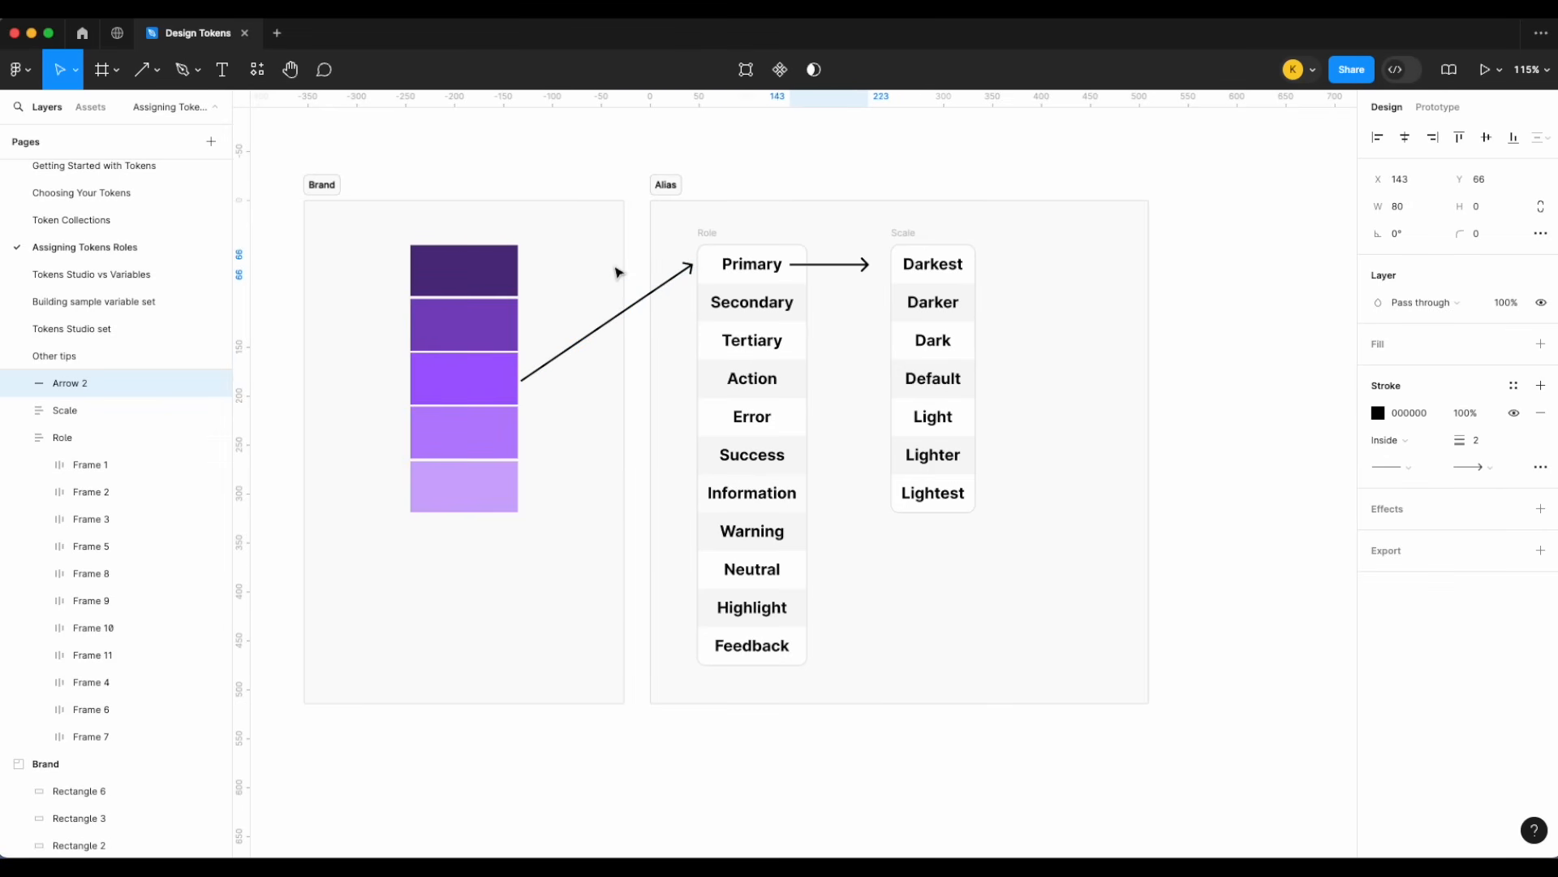
key(shift+Right)
drag(886, 265, 884, 380)
scroll(880, 376, right, 3)
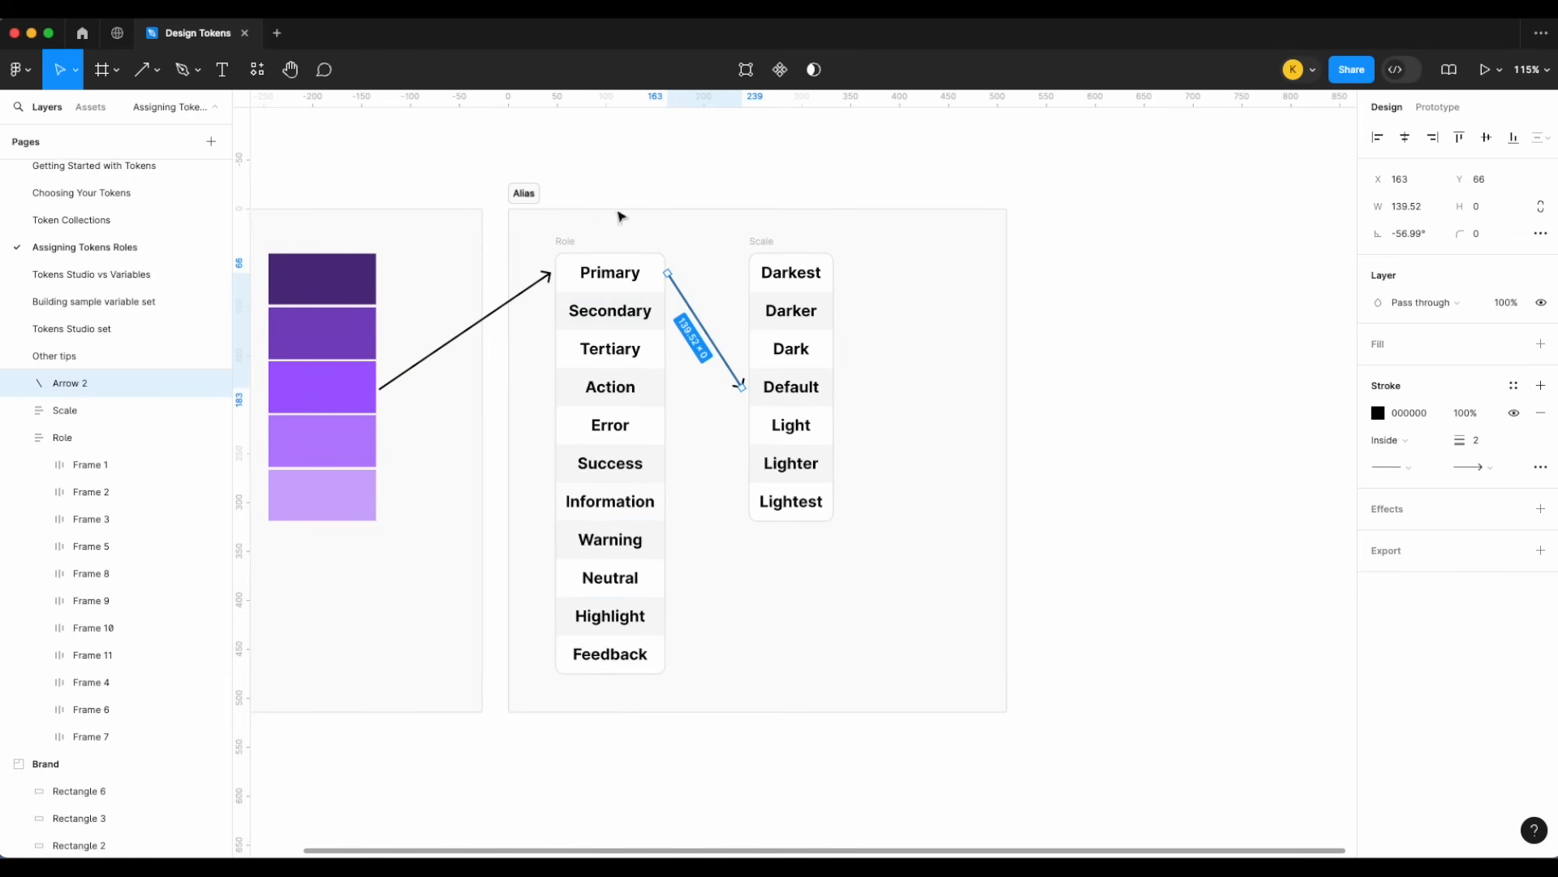
- Place a copy of the Default scale label just beside the Scale list and change its text to "Primary Default"
click(786, 384)
drag(792, 388, 912, 401)
double_click(896, 386)
key(Return)
text(Primary Default)
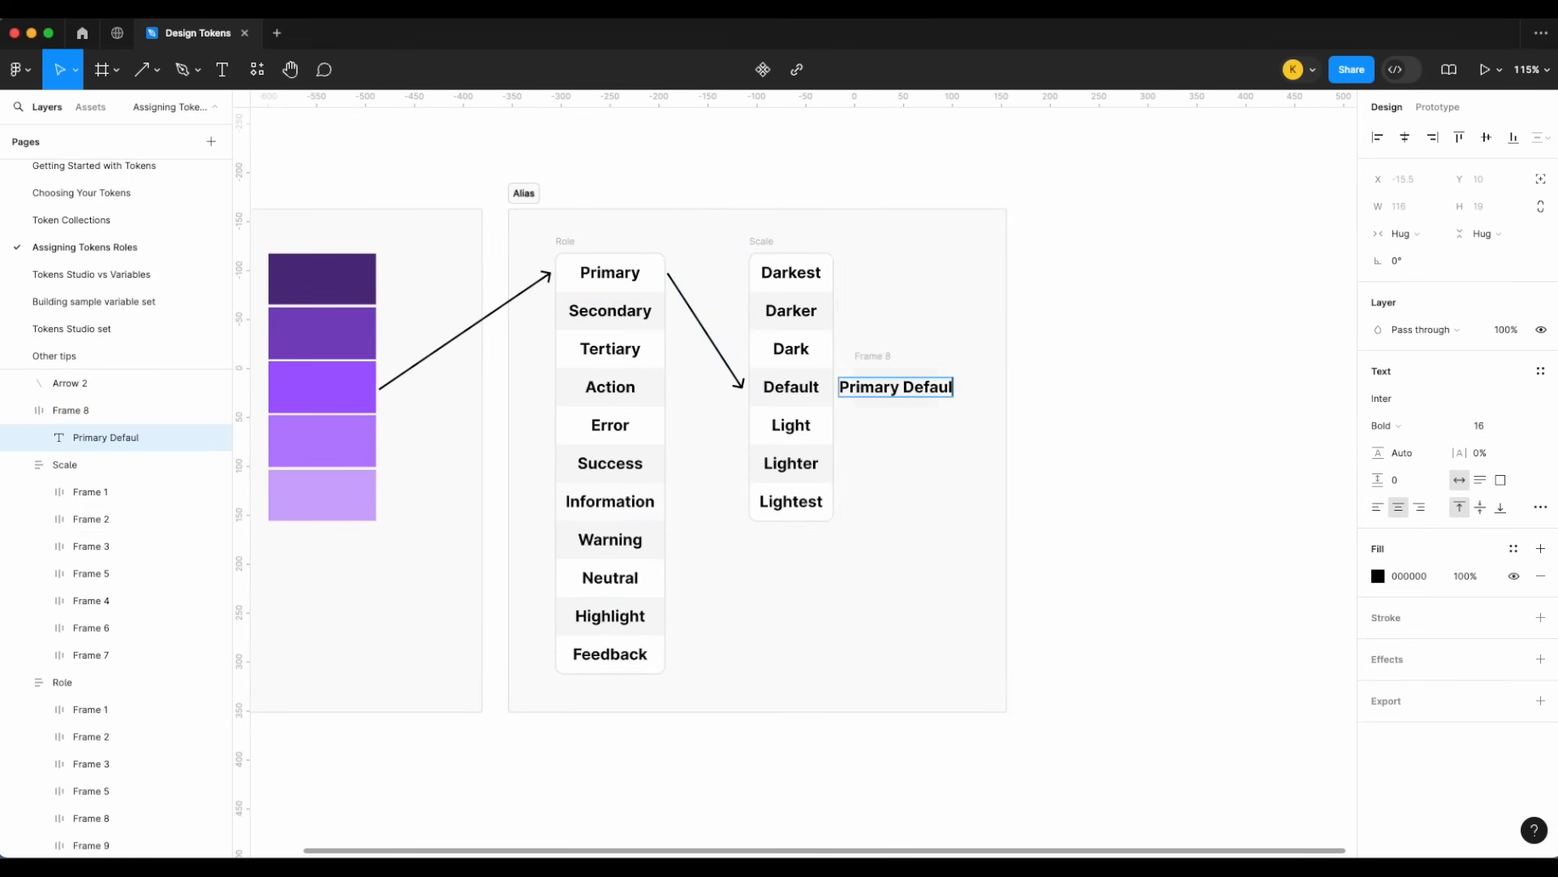
key(Escape)
- Set the Primary Default frame's width to hug contents and fill it with the purple sampled from the third Brand swatch
click(72, 410)
click(1404, 261)
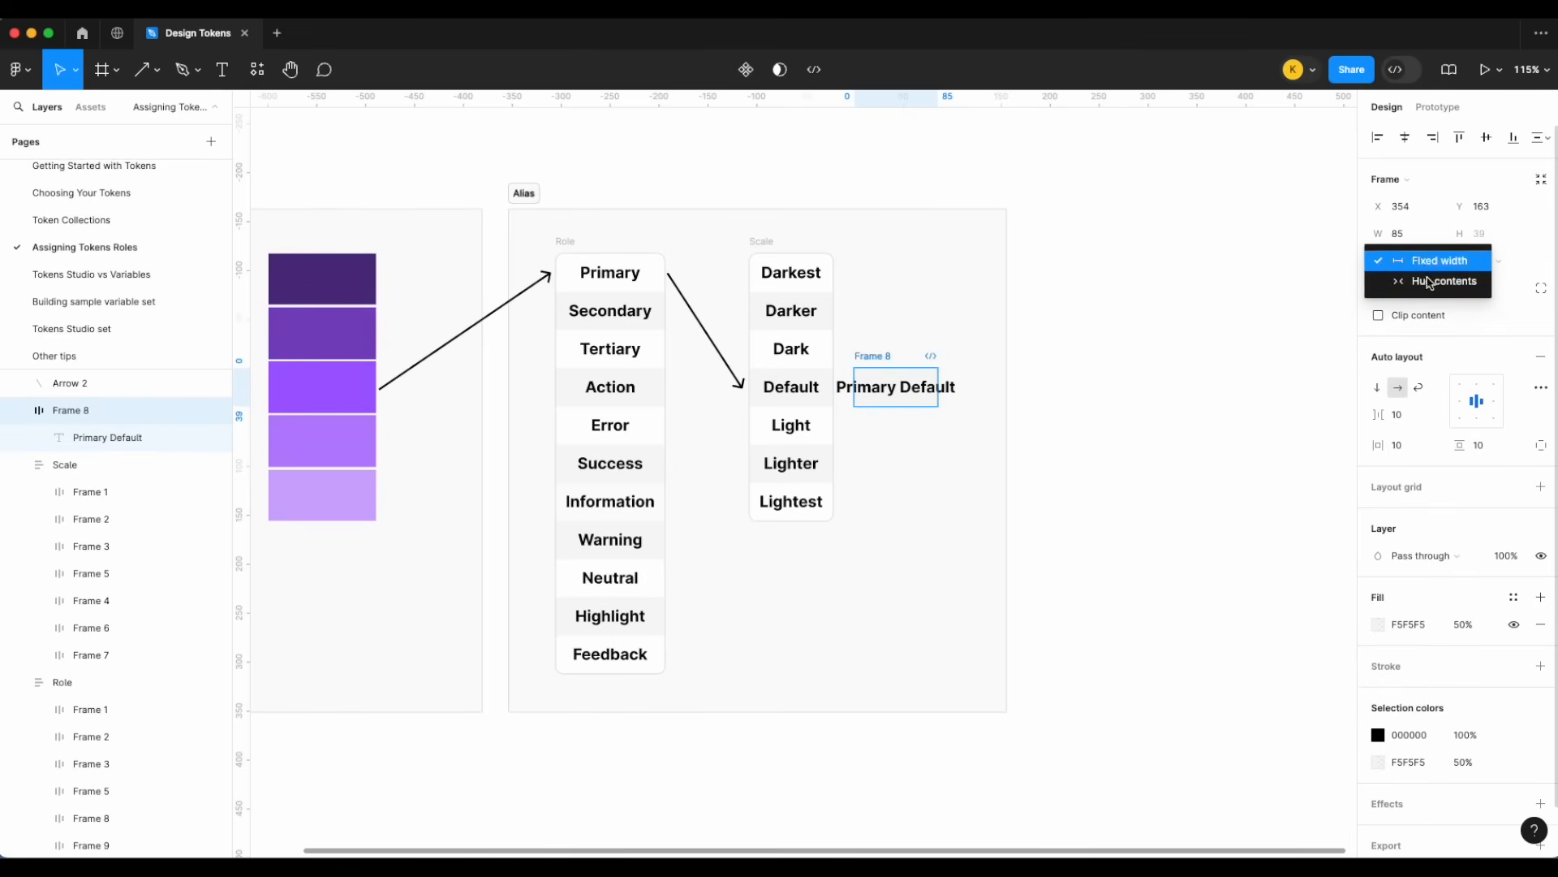
click(1453, 281)
click(1378, 624)
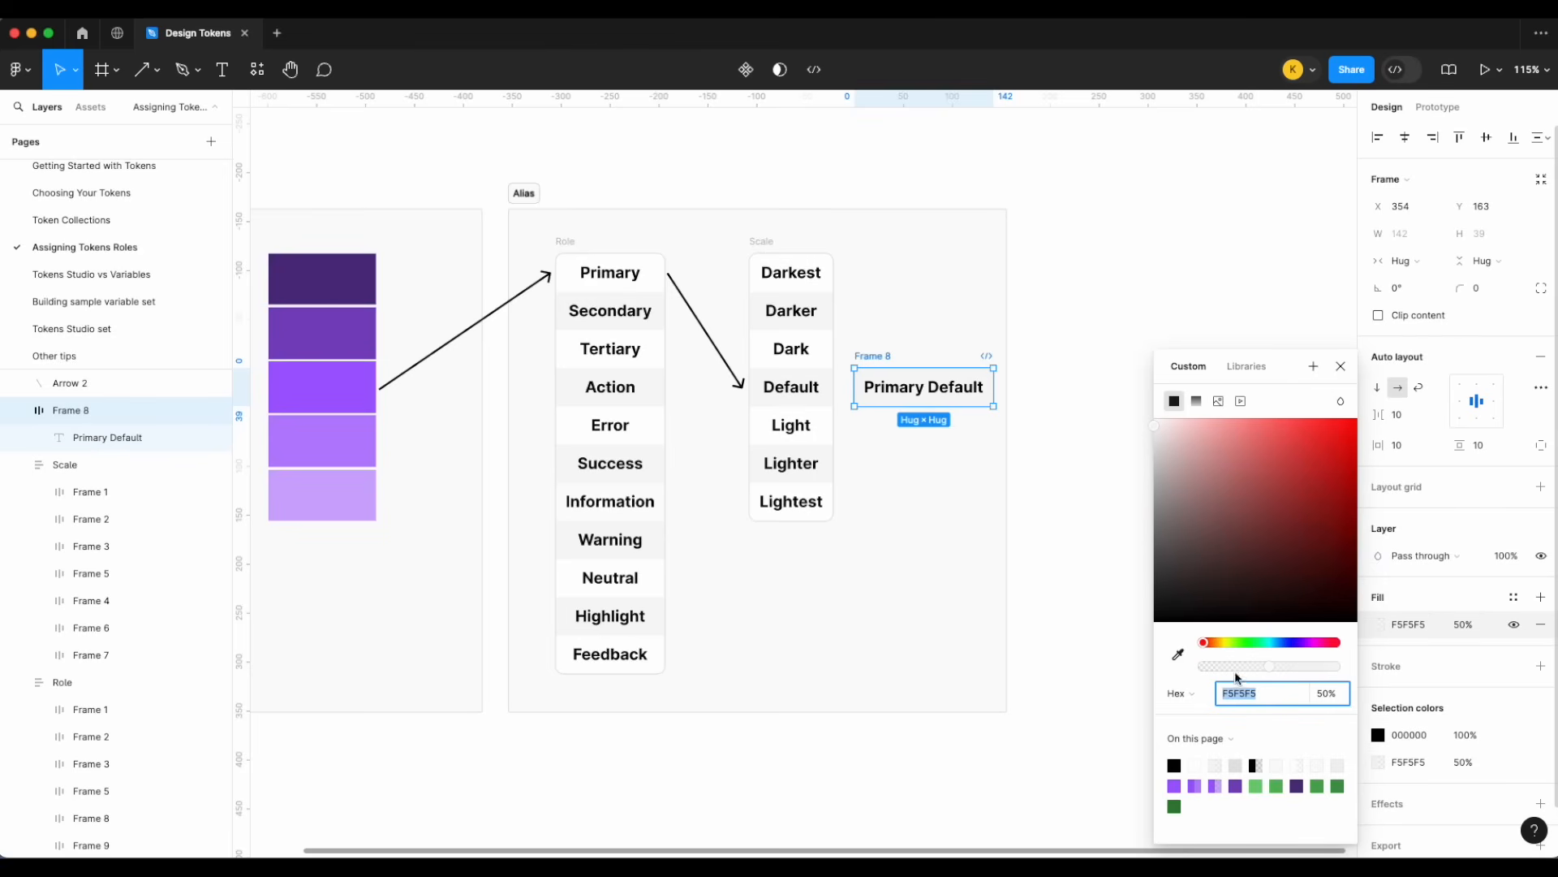
click(1177, 653)
click(369, 395)
click(1182, 308)
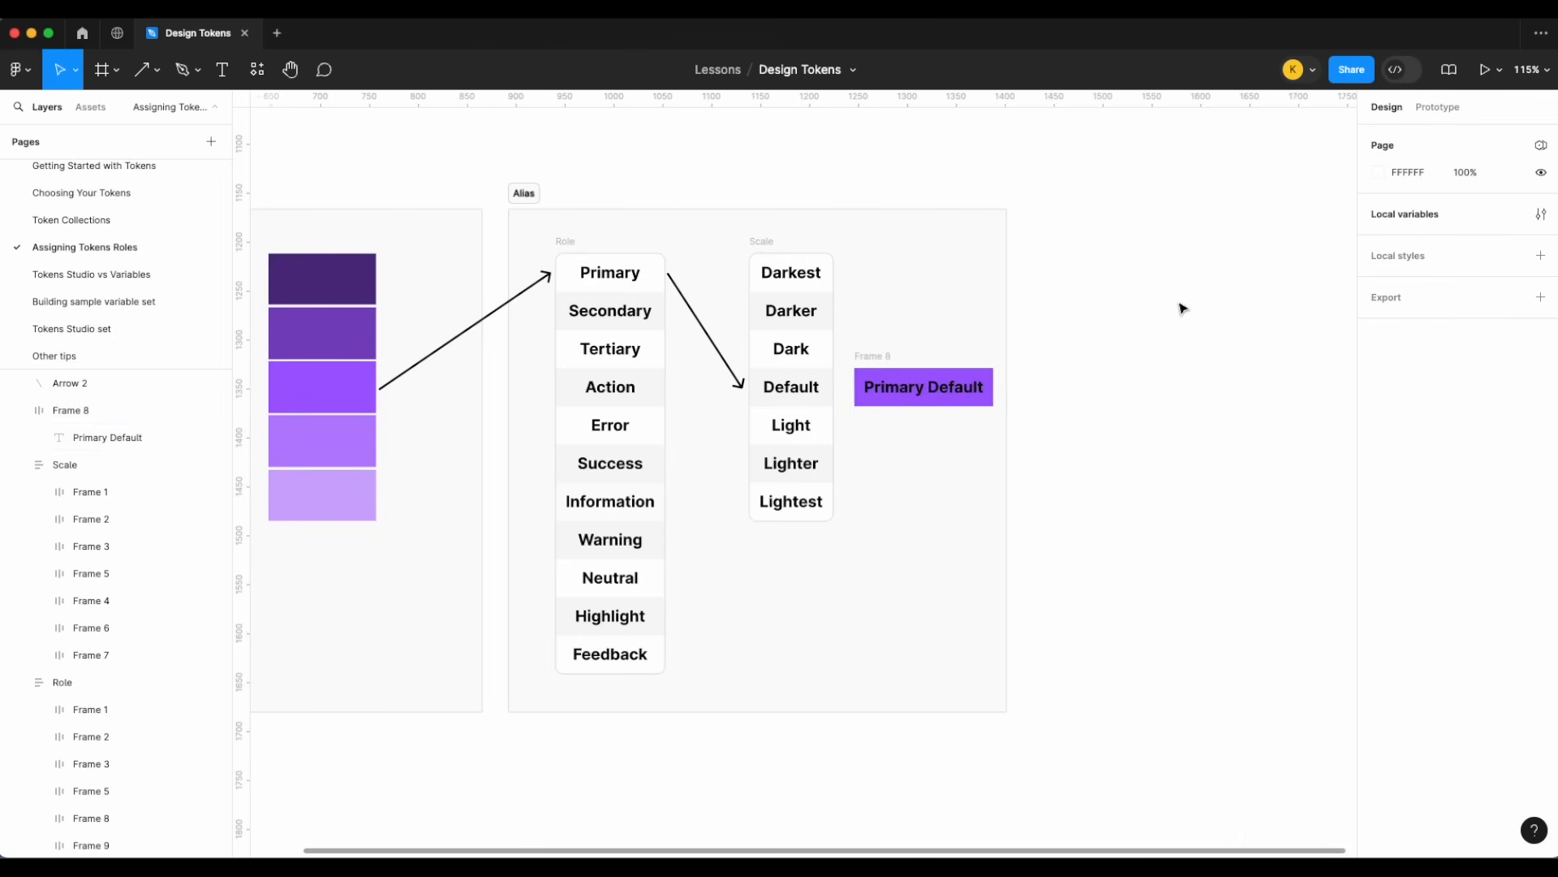
scroll(1183, 309, left, 3)
click(1060, 388)
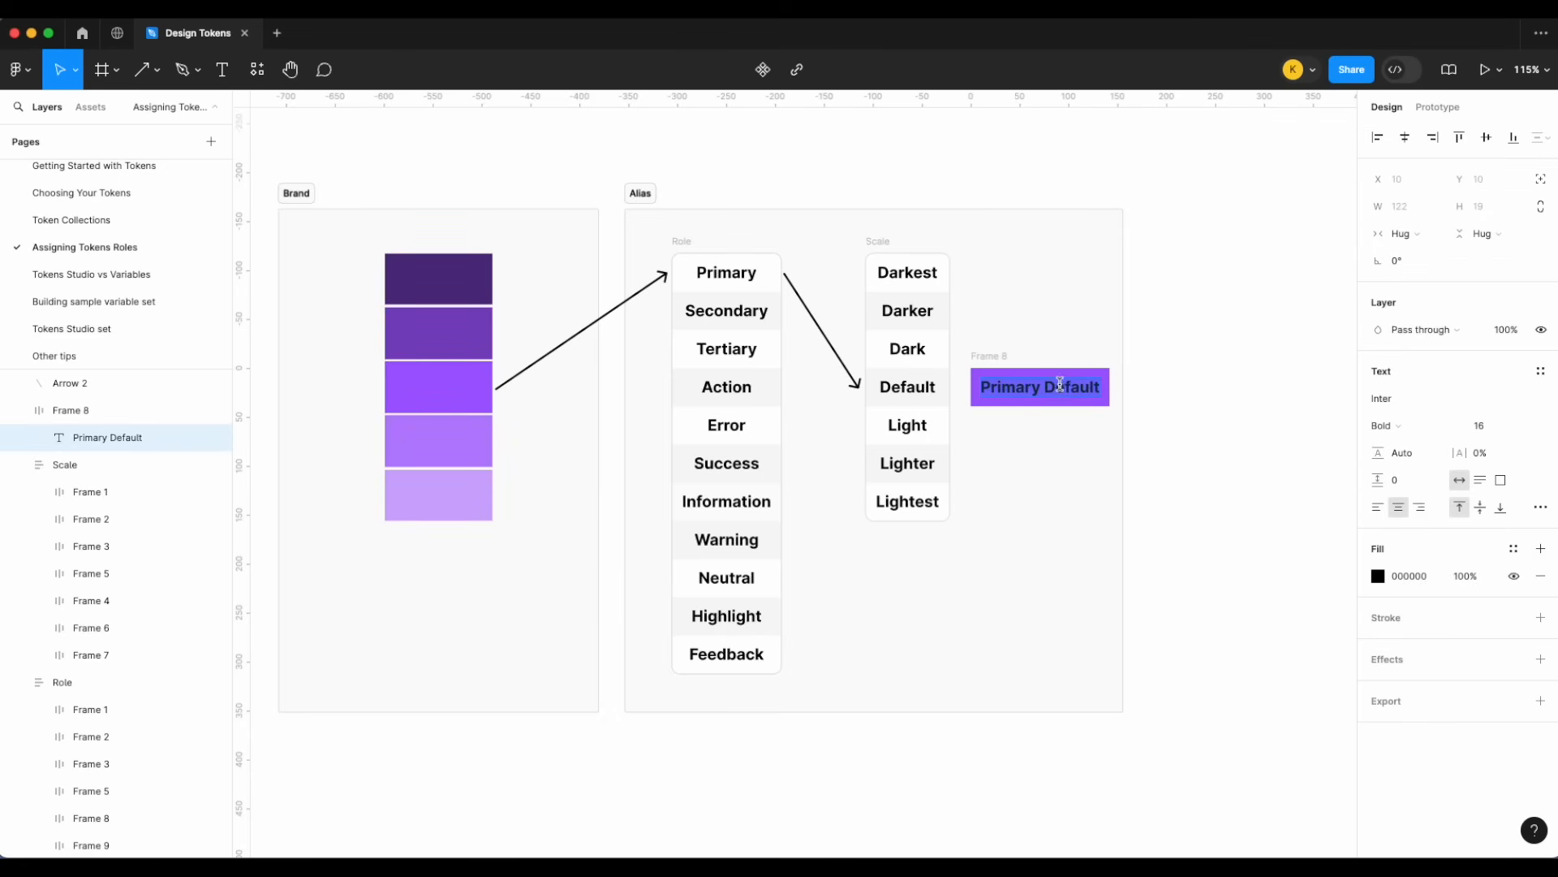
click(1198, 337)
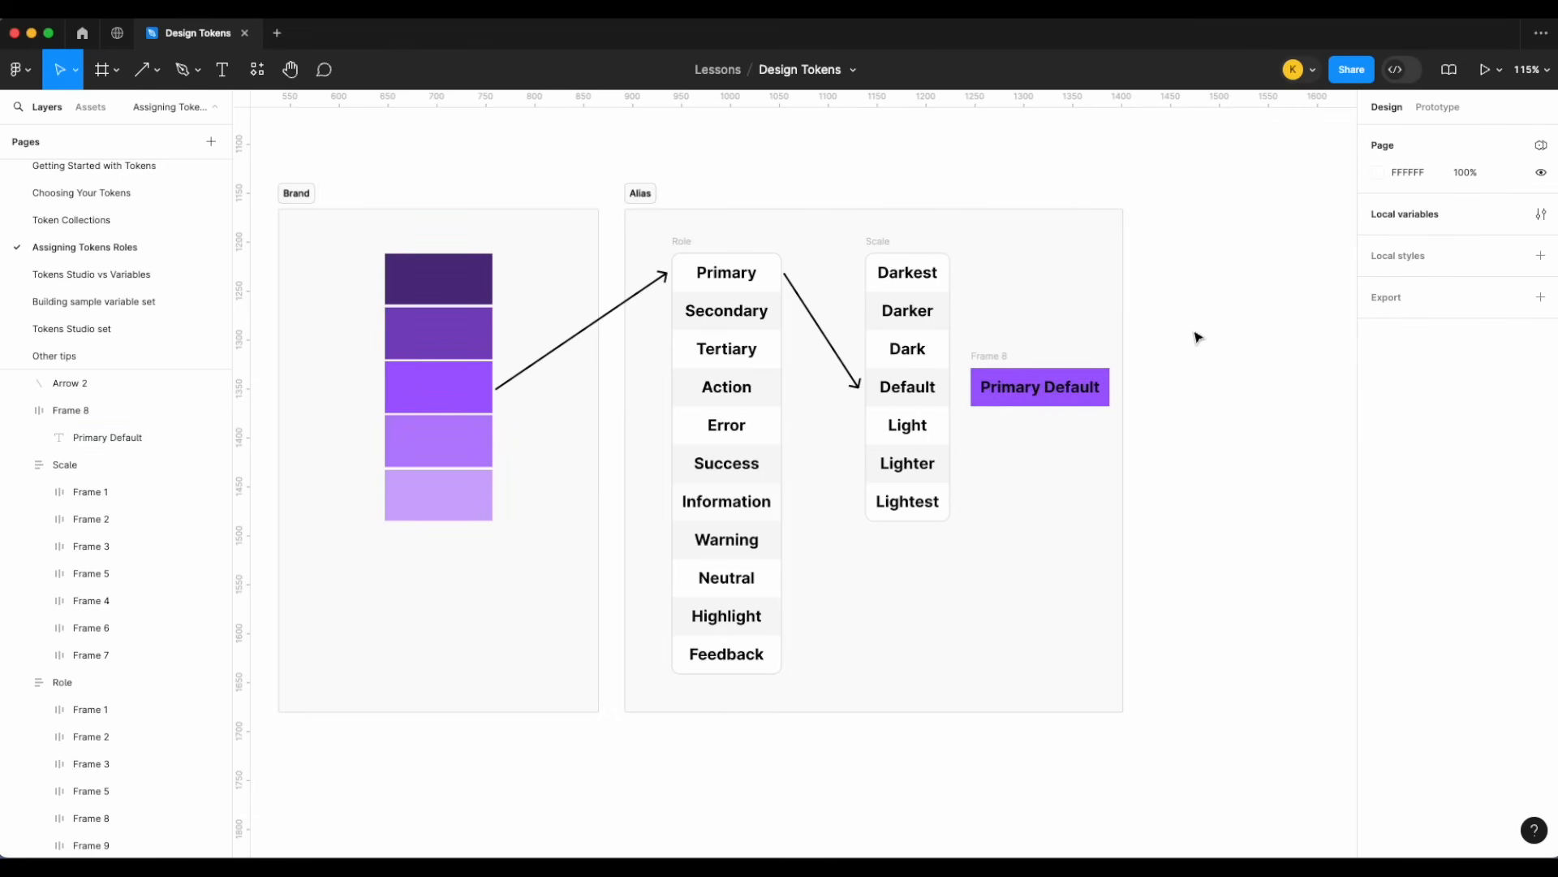
- Duplicate the arrow running from Brand to the Primary role and level the copy to 175 long, starting beside the darkest swatch
click(573, 350)
key(super+d)
drag(496, 389, 496, 294)
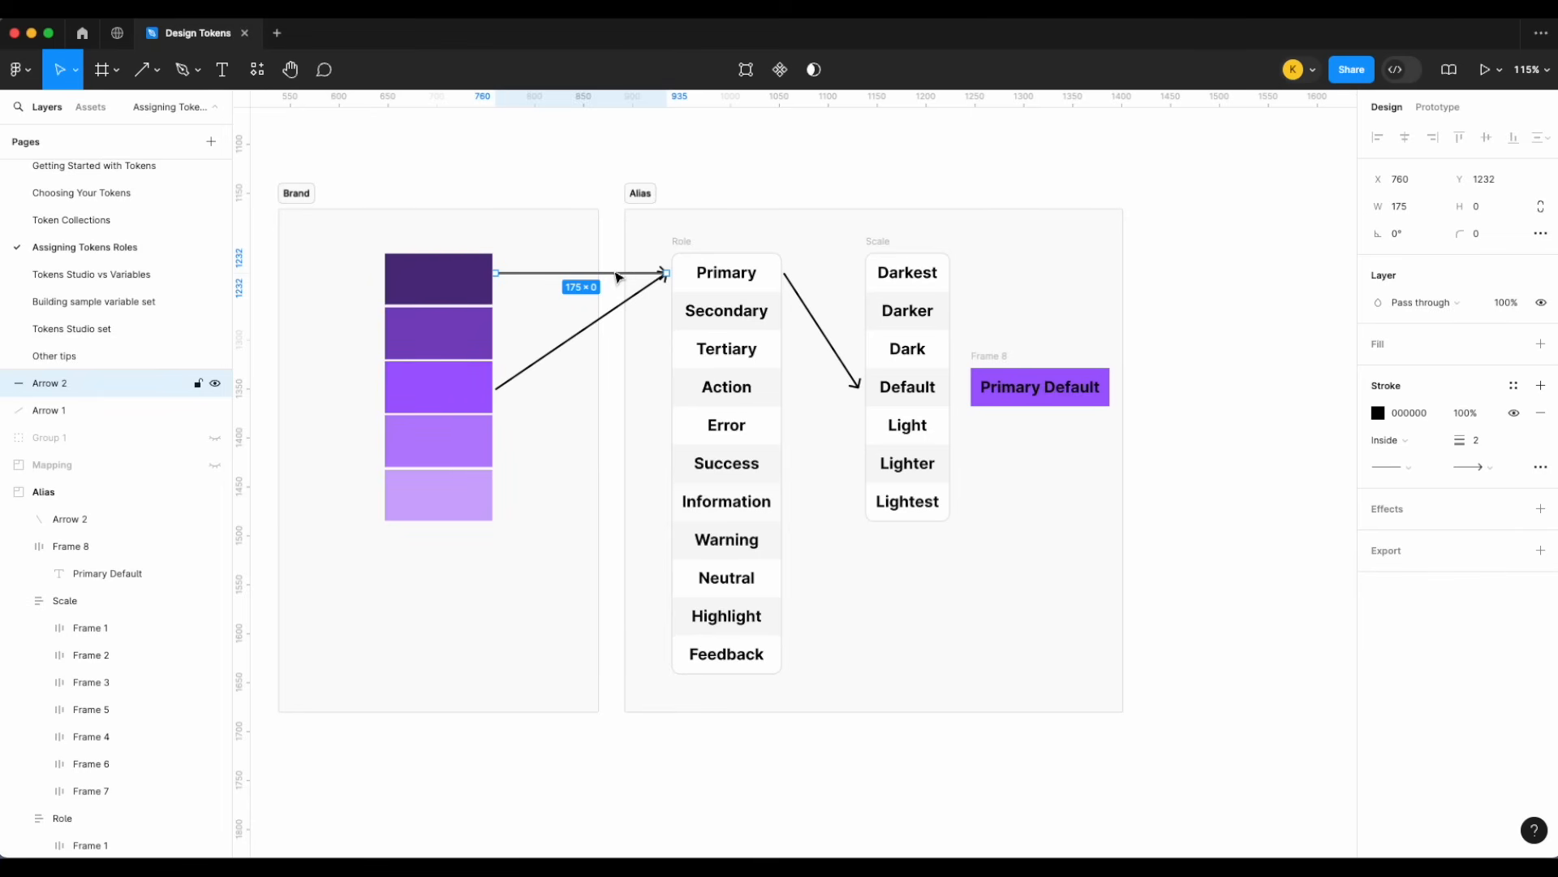
- Move the level arrow into Alias so it starts at the Primary role, and aim its tip at the Darker scale, about 79 long
key(shift+Right)
key(shift+Right)
key(shift+Right)
key(shift+Right)
key(shift+Right)
key(shift+Right)
key(shift+Right)
key(shift+Right)
key(shift+Right)
key(shift+Right)
key(shift+Right)
key(shift+Right)
key(shift+Right)
key(shift+Right)
key(shift+Right)
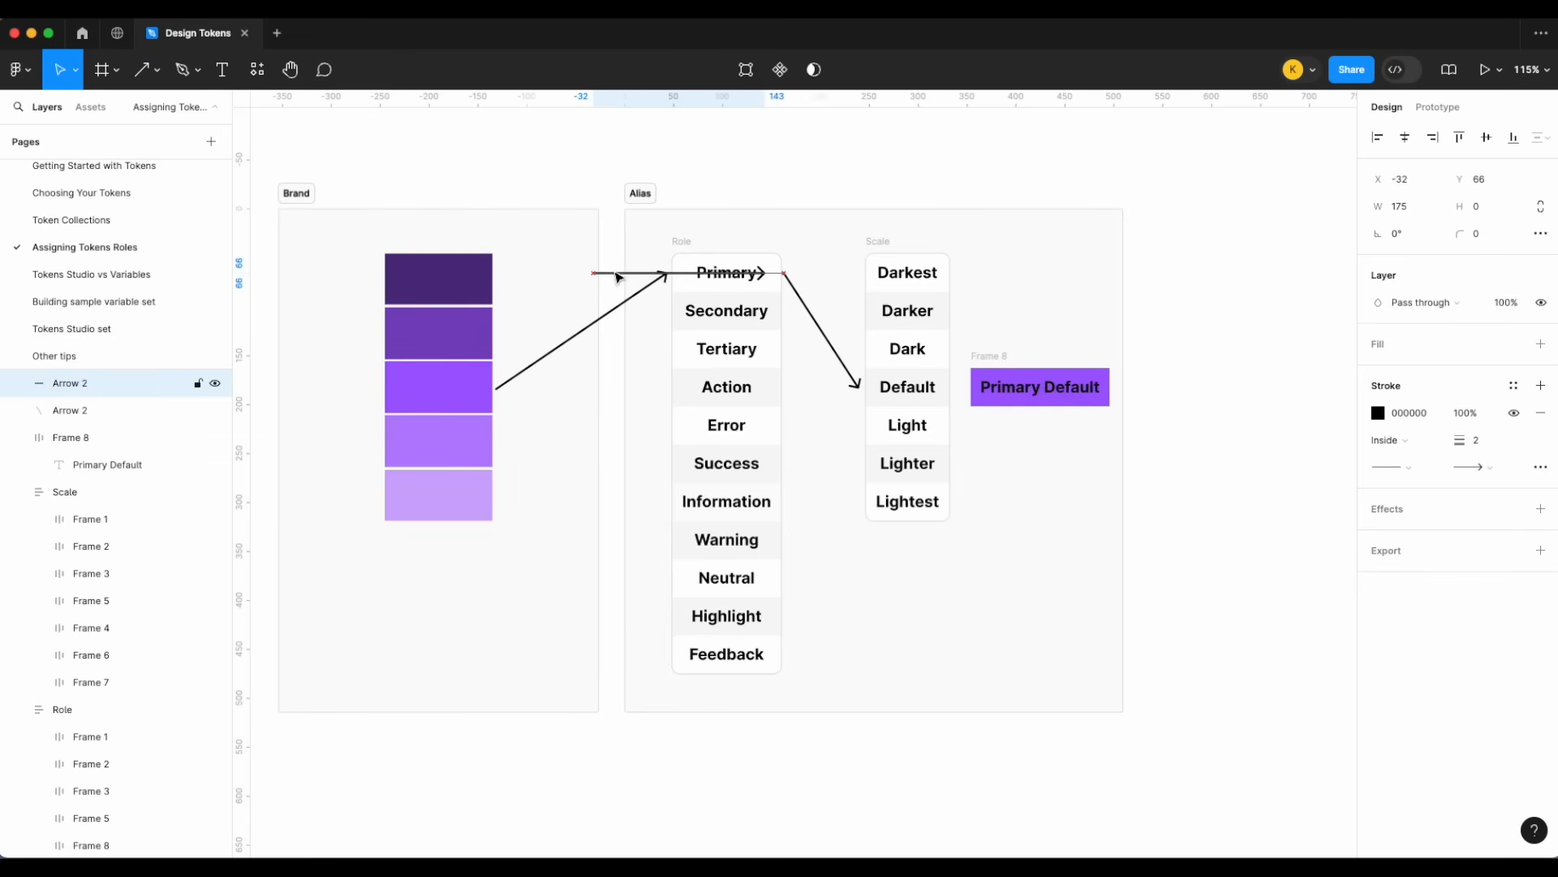
key(shift+Right)
key(shift+Right)
key(shift+Right)
key(shift+Right)
key(shift+Right)
key(shift+Right)
key(shift+Right)
key(shift+Right)
key(shift+Right)
key(shift+Right)
key(shift+Right)
key(shift+Right)
key(shift+Right)
key(shift+Right)
key(shift+Right)
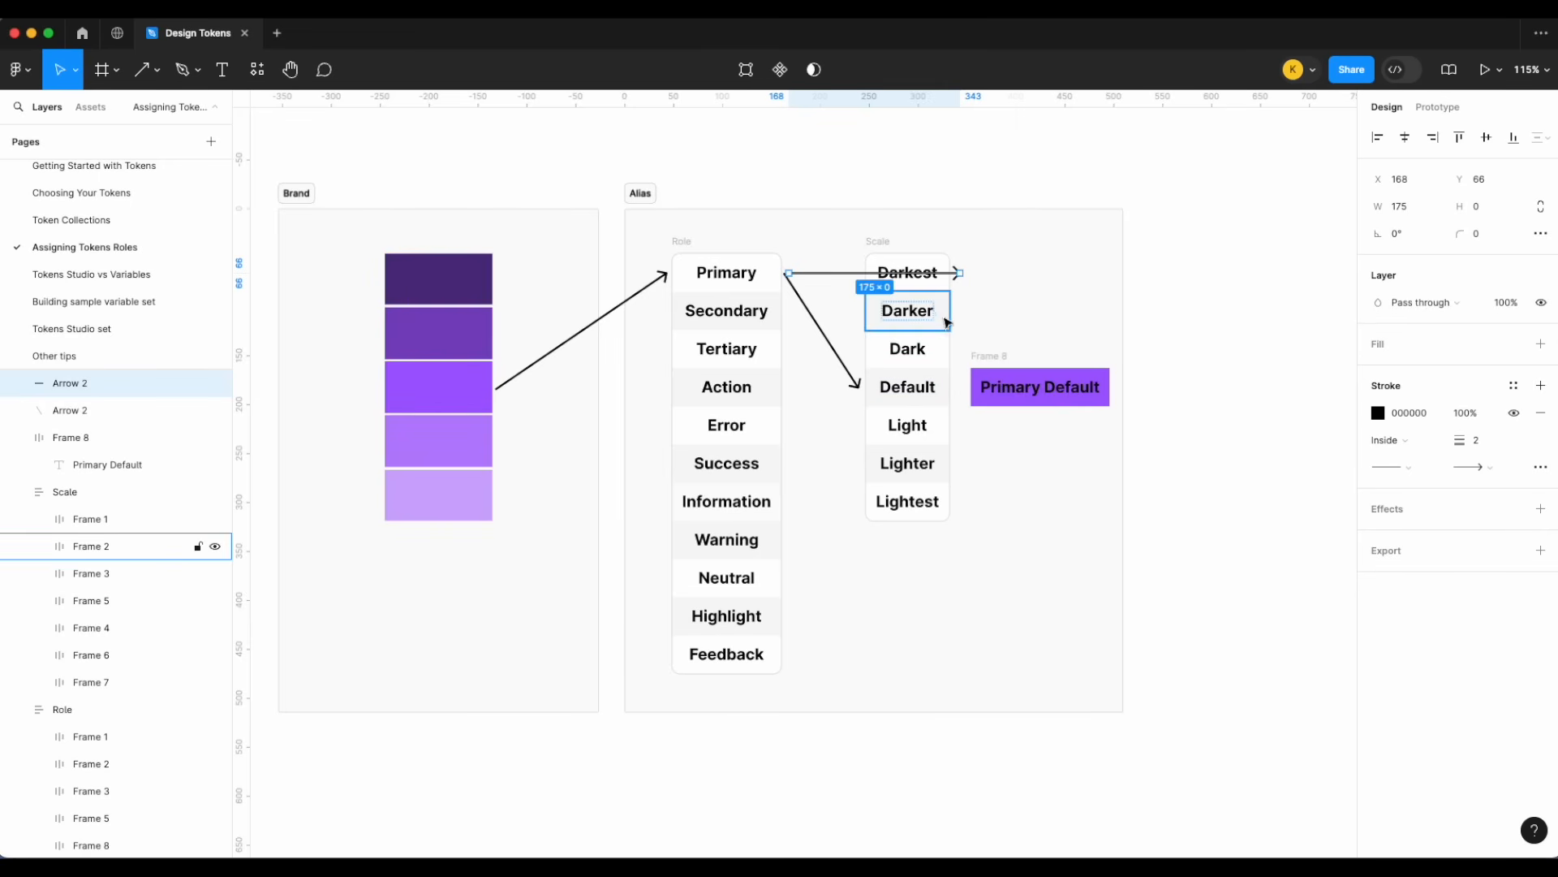
drag(960, 273, 860, 307)
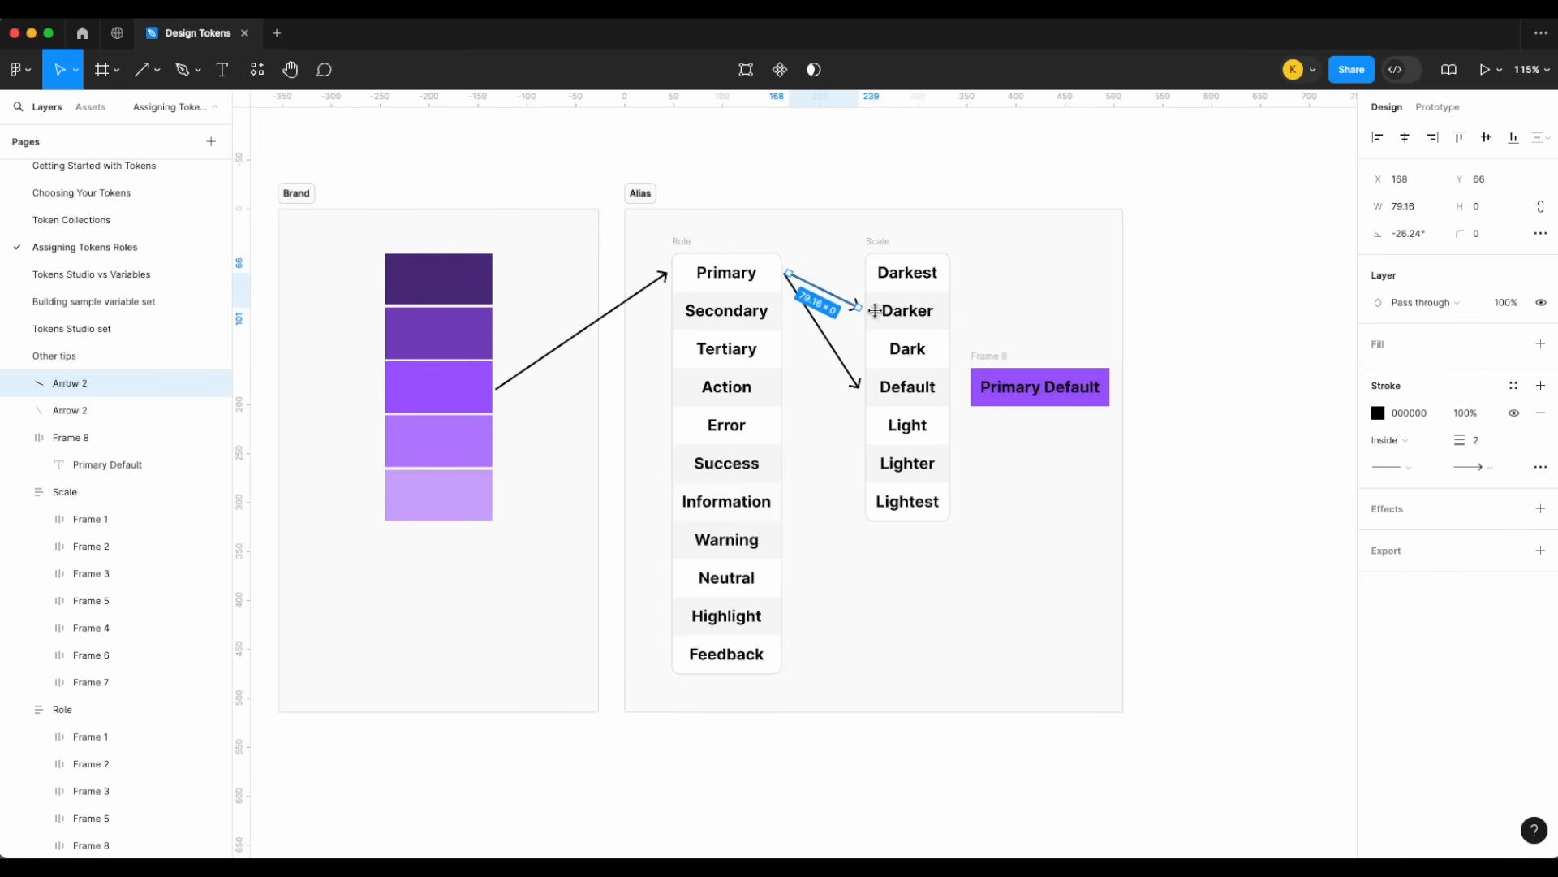
- Duplicate the Primary Default label frame and move the copy 80 px up, beside the Darker scale
click(1001, 361)
key(super+d)
key(shift+Up)
key(shift+Up)
key(shift+Up)
key(shift+Up)
key(shift+Up)
key(shift+Up)
key(shift+Up)
key(shift+Up)
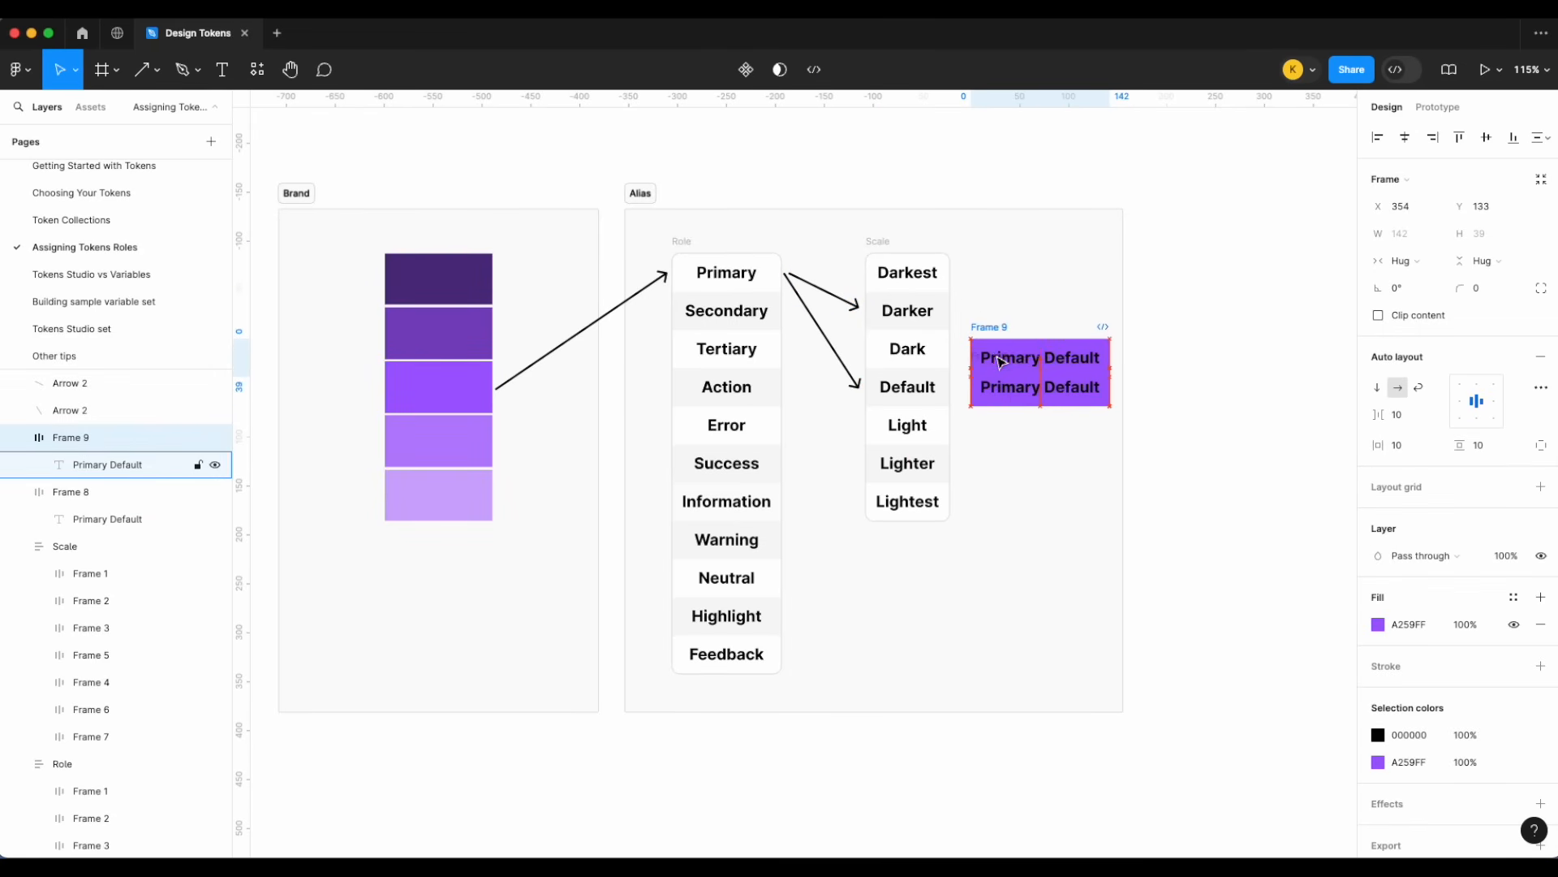
- Change the text of the upper label copy to "Primary Darker"
double_click(1083, 312)
key(BackSpace)
key(BackSpace)
key(BackSpace)
key(BackSpace)
key(BackSpace)
key(BackSpace)
text(arker)
key(Escape)
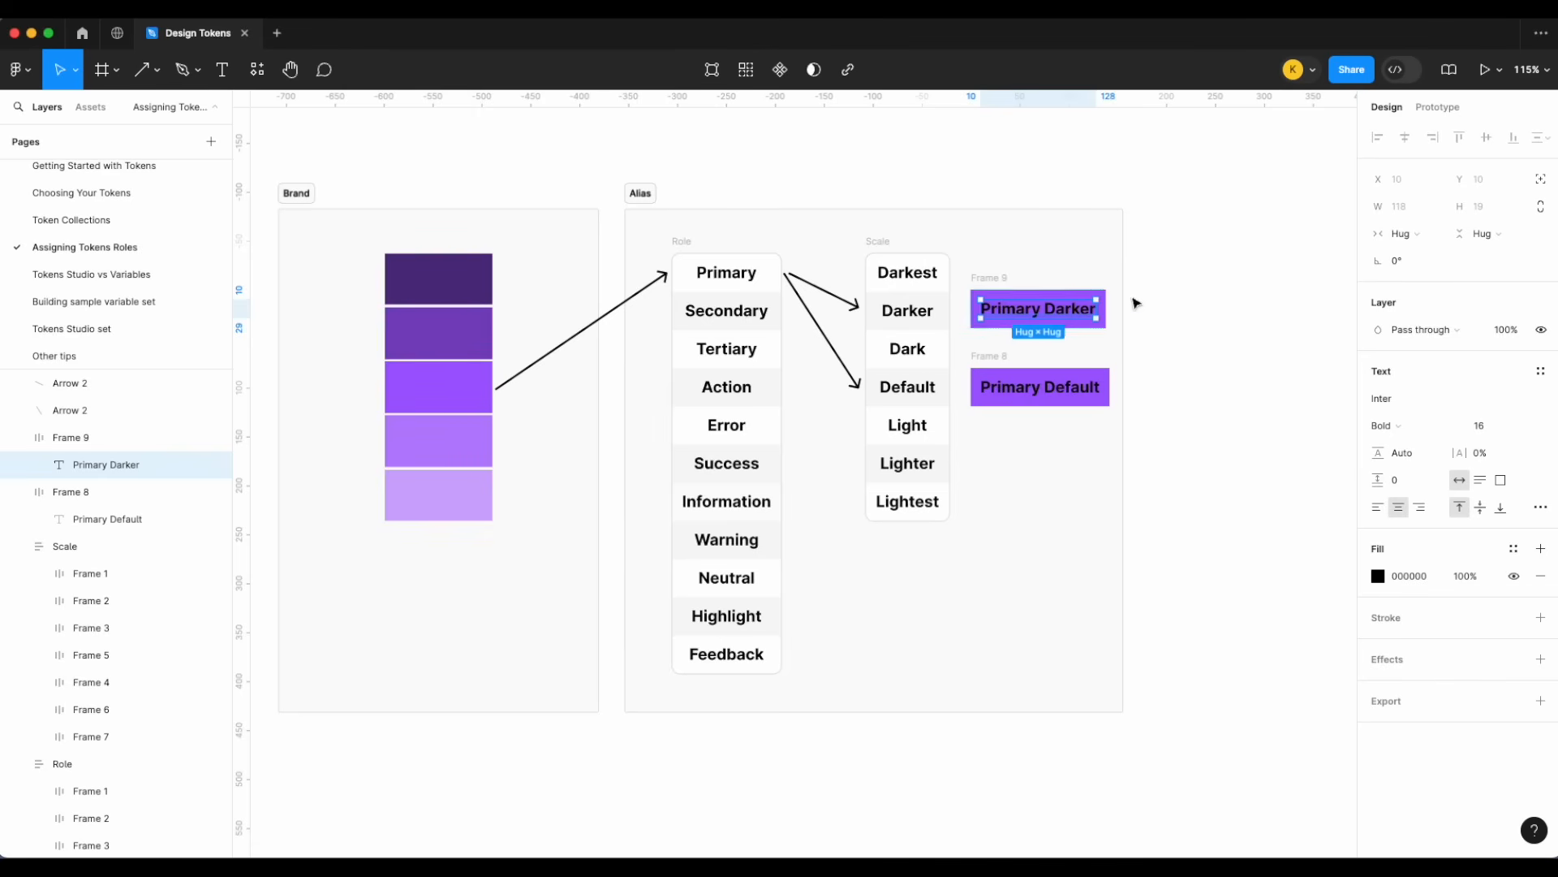
- Fill the Primary Darker frame with the dark purple sampled from the first Brand swatch
key(Escape)
click(1377, 625)
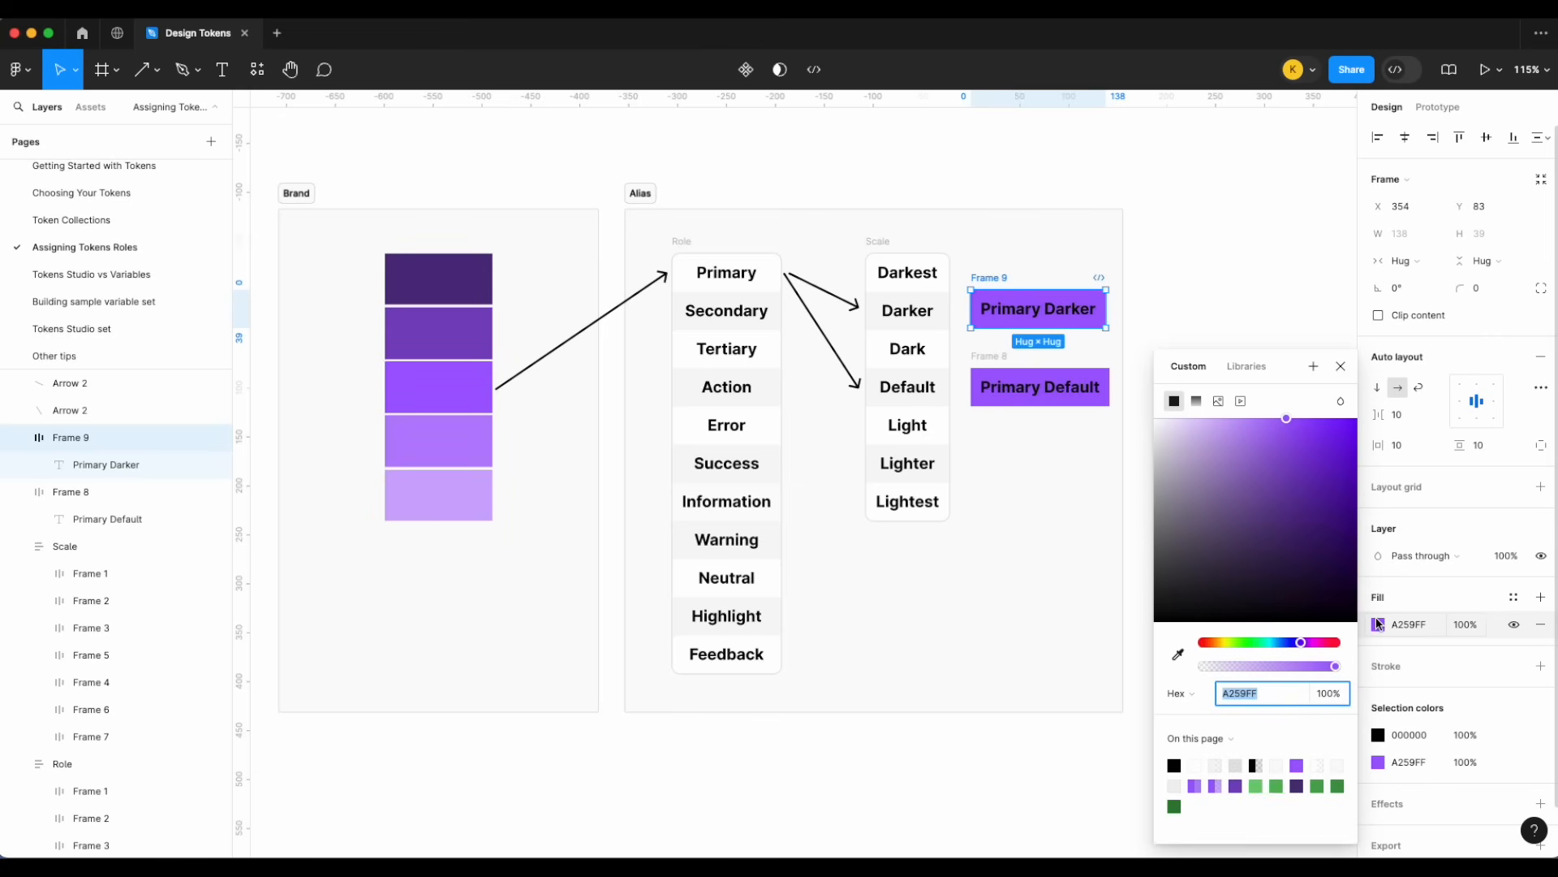
click(1177, 653)
click(455, 265)
click(684, 202)
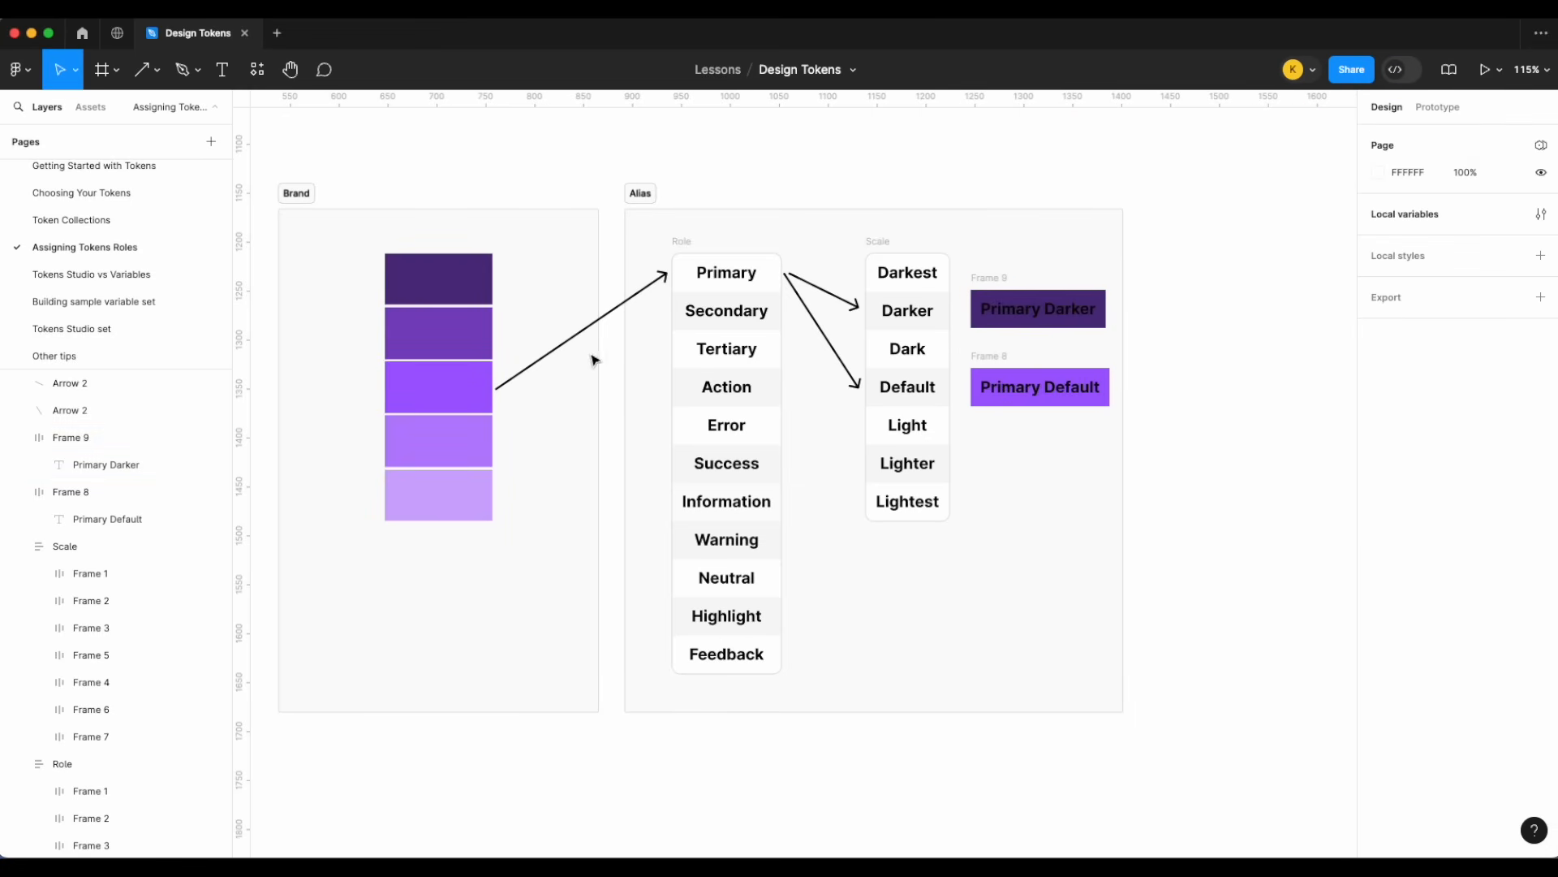
- Duplicate the Brand-to-Primary arrow and move the copy's start point to the first purple swatch, keeping its tip at Primary
click(568, 341)
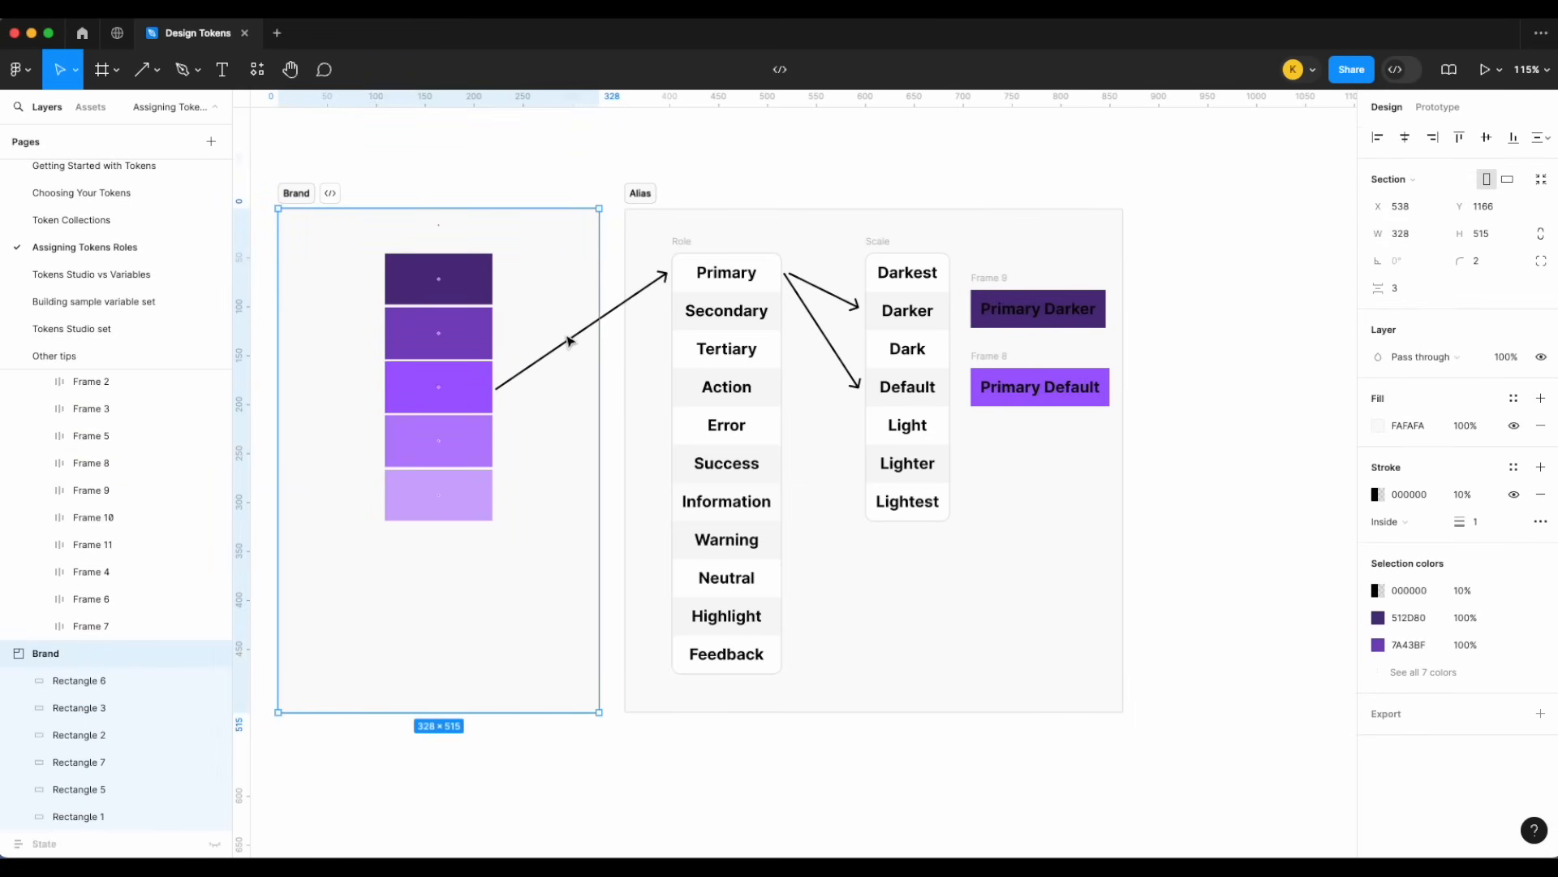
click(617, 321)
key(super+d)
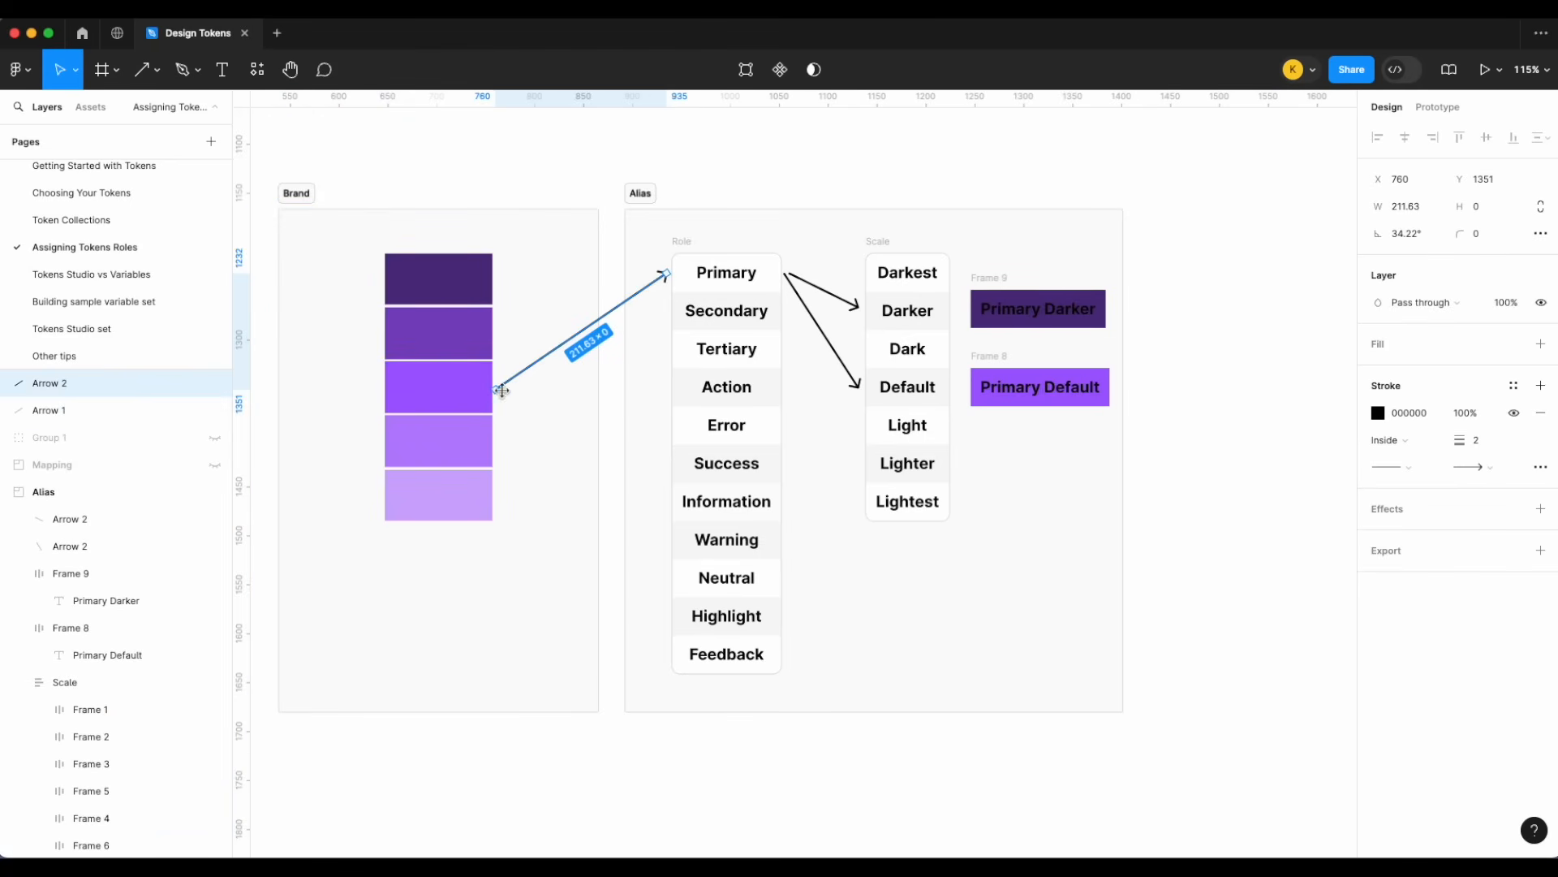
drag(496, 389, 495, 274)
- Set the text color of the Primary Darker label to white
double_click(1038, 308)
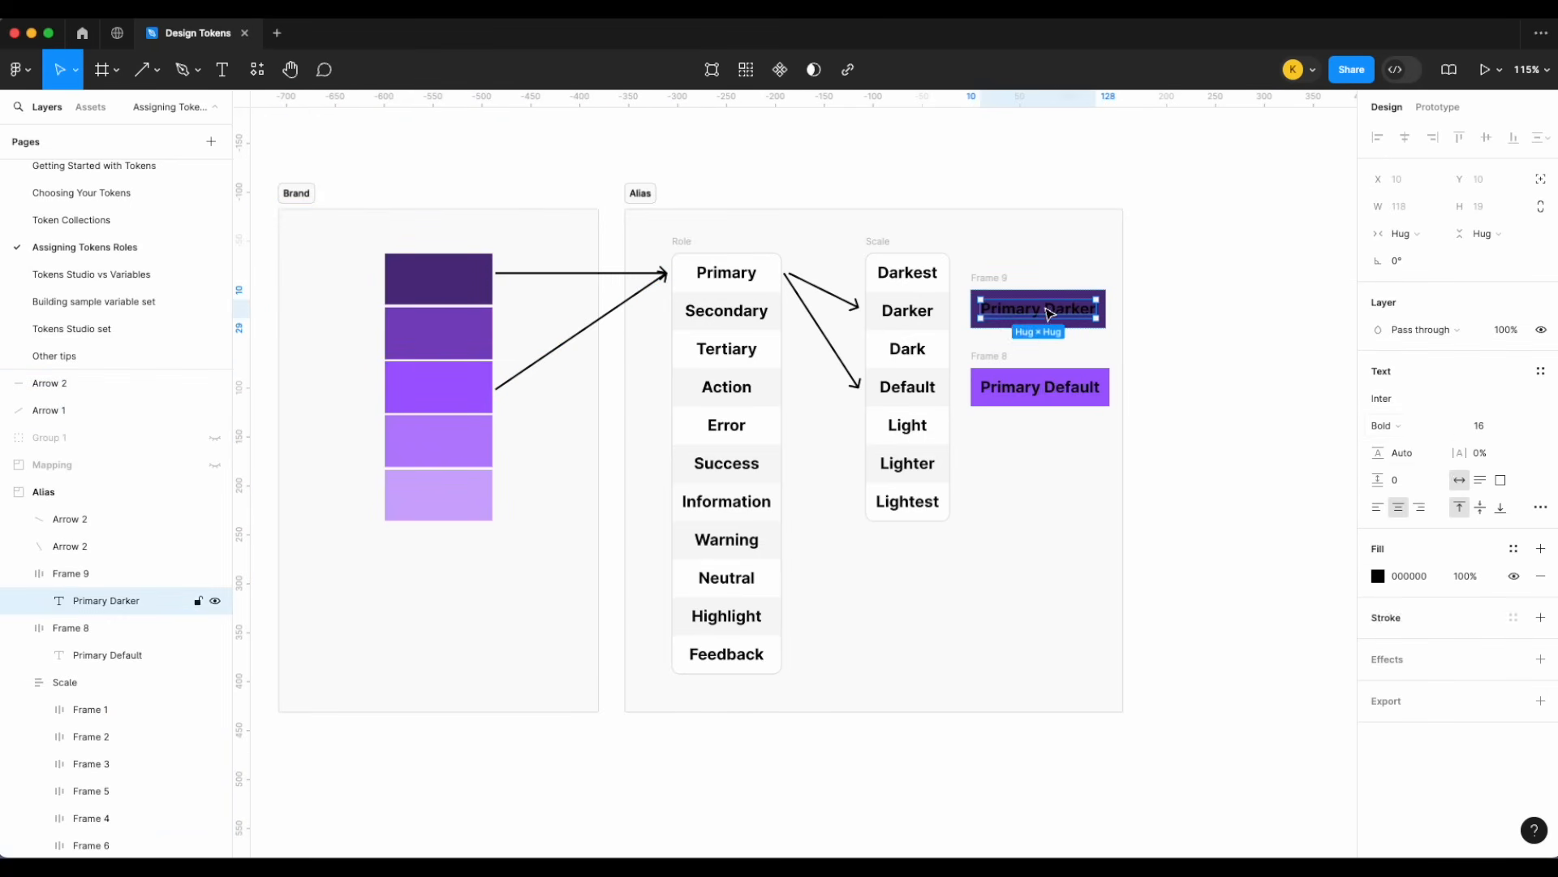
click(1379, 577)
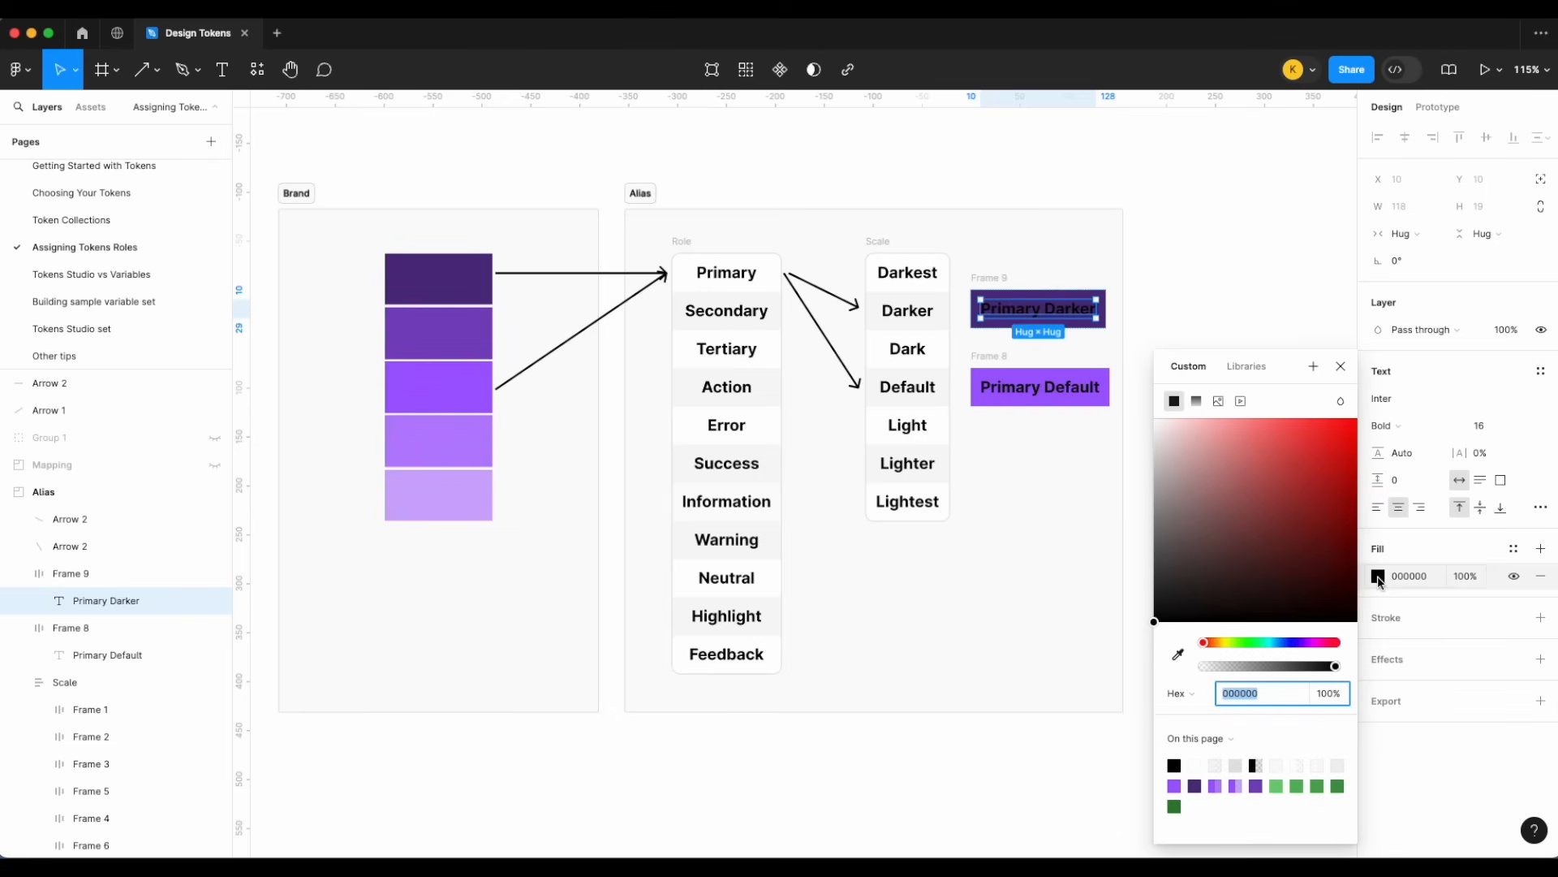
click(1279, 200)
- Select the Brand and Alias sections together with their connecting arrows and place a duplicate of the whole diagram directly below
scroll(1223, 218, down, 1)
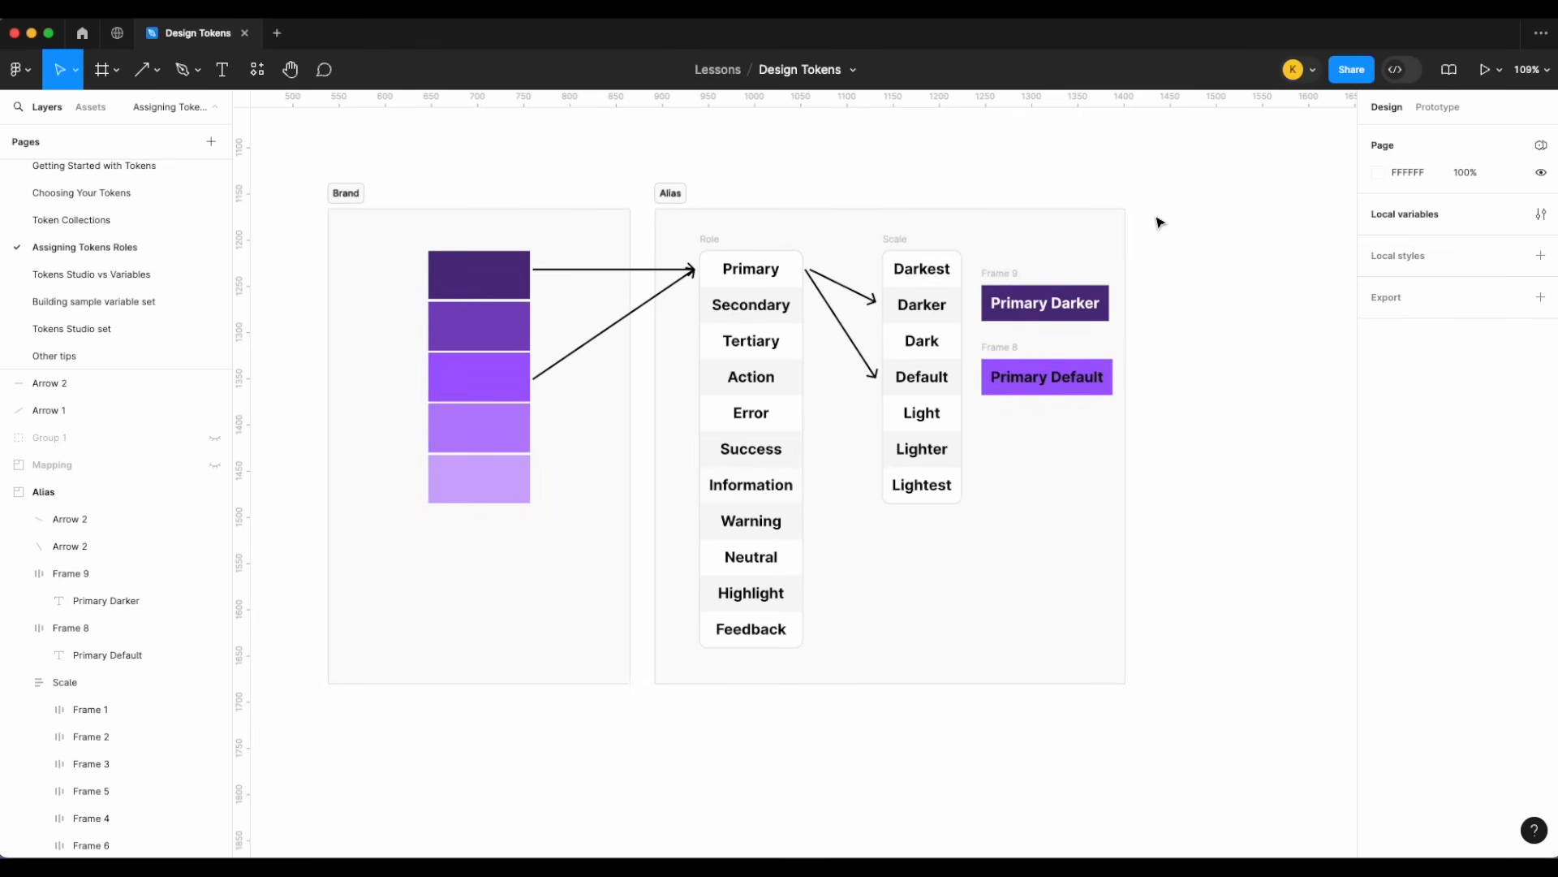
scroll(1159, 222, down, 5)
drag(1198, 678, 529, 163)
alt+drag(736, 242, 735, 640)
scroll(735, 641, down, 2)
scroll(703, 599, down, 1)
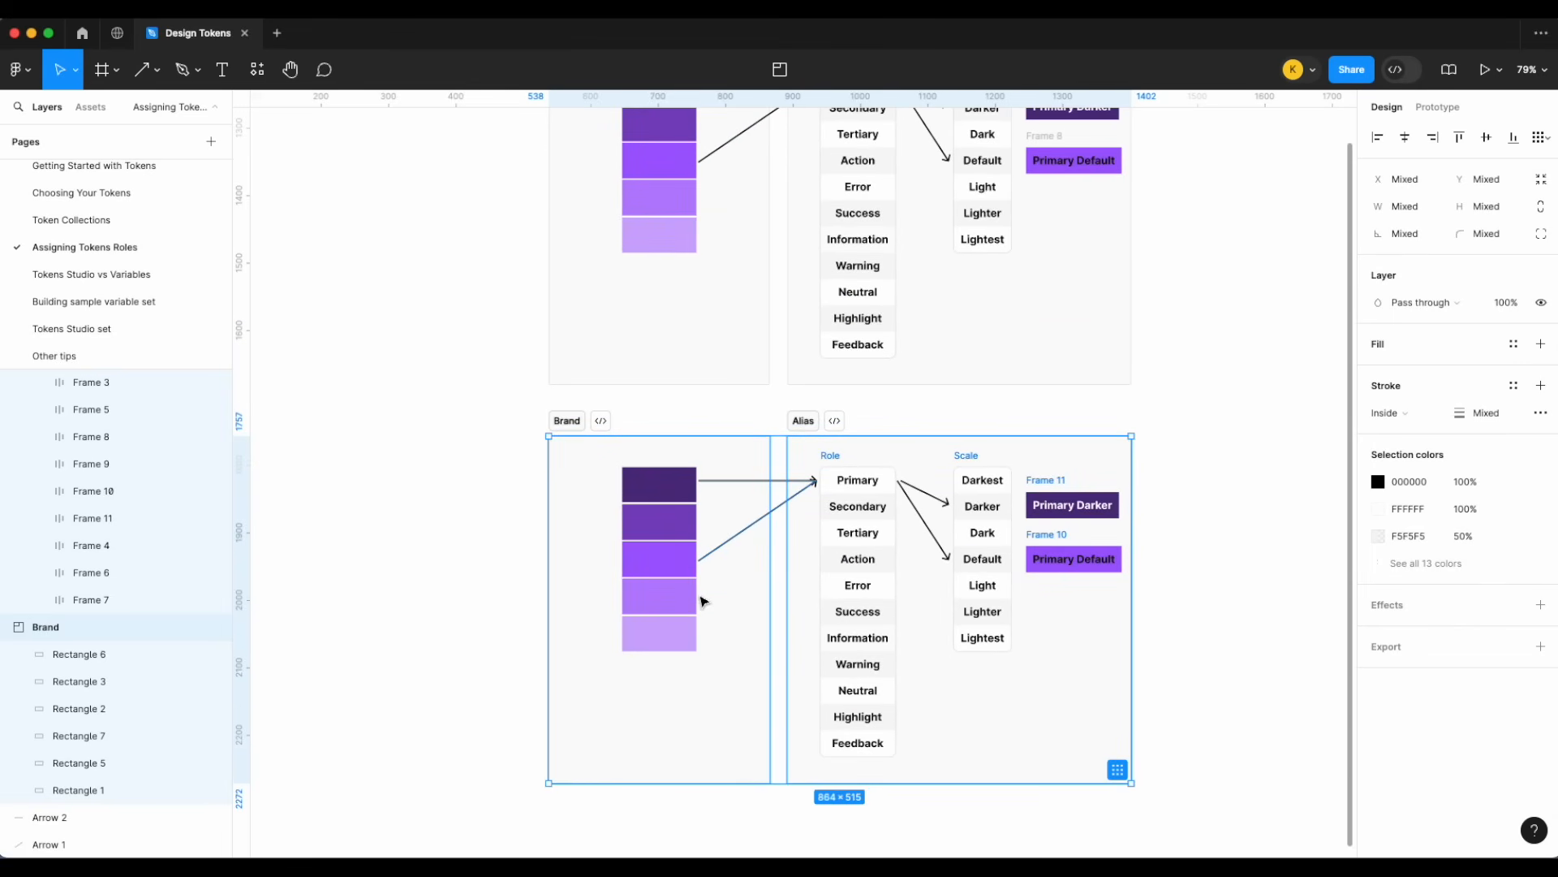
- Recolor the third swatch in the duplicated Brand section to pure, fully saturated red
scroll(678, 570, up, 5)
click(624, 517)
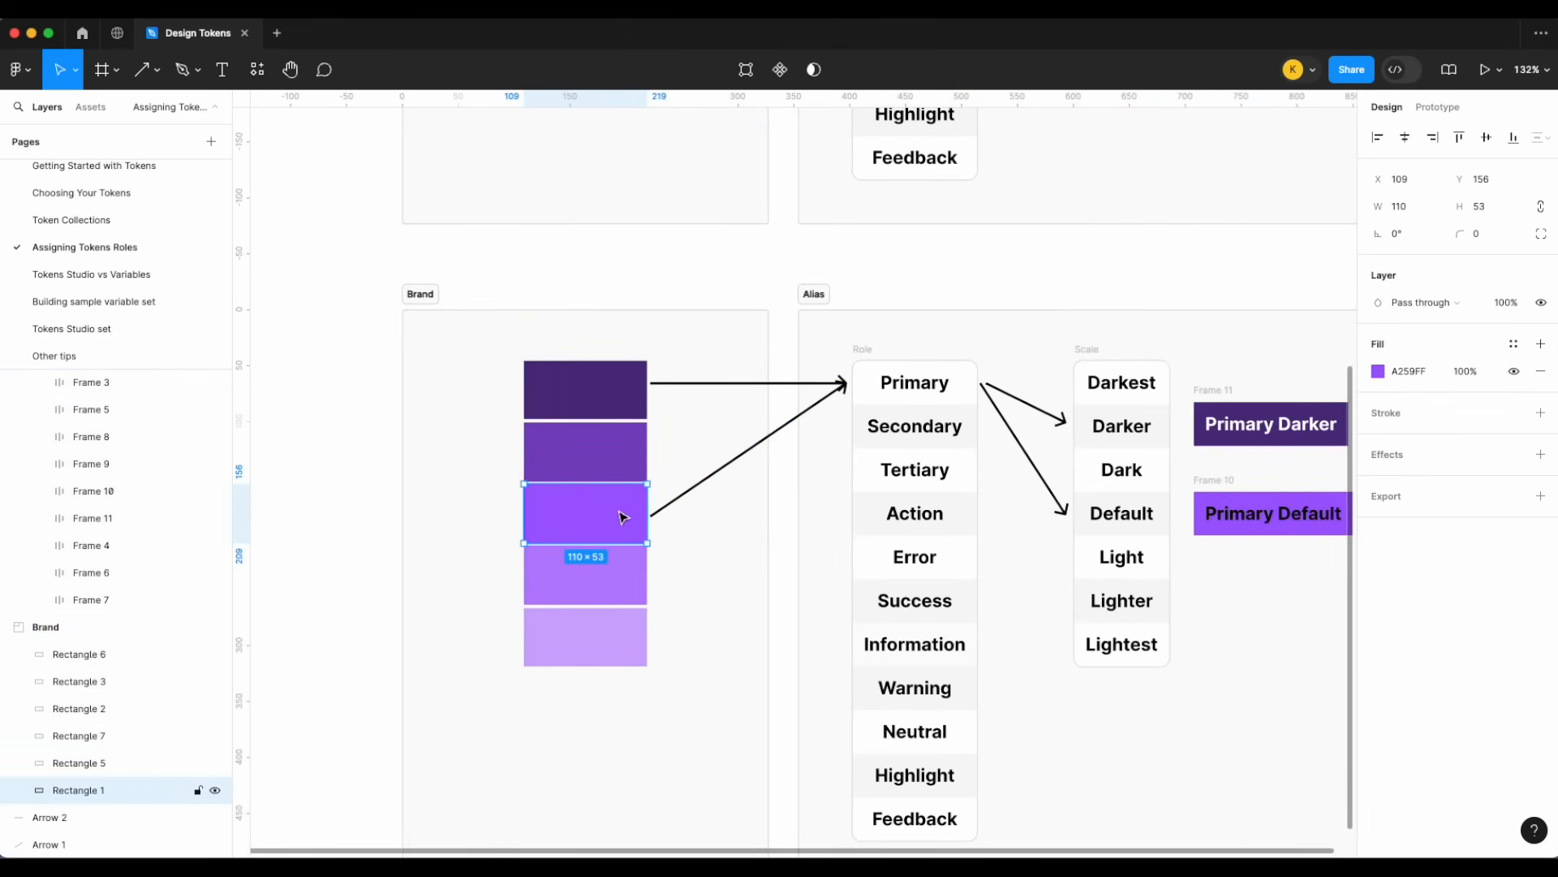
click(1378, 371)
click(1328, 643)
drag(1332, 654, 1372, 650)
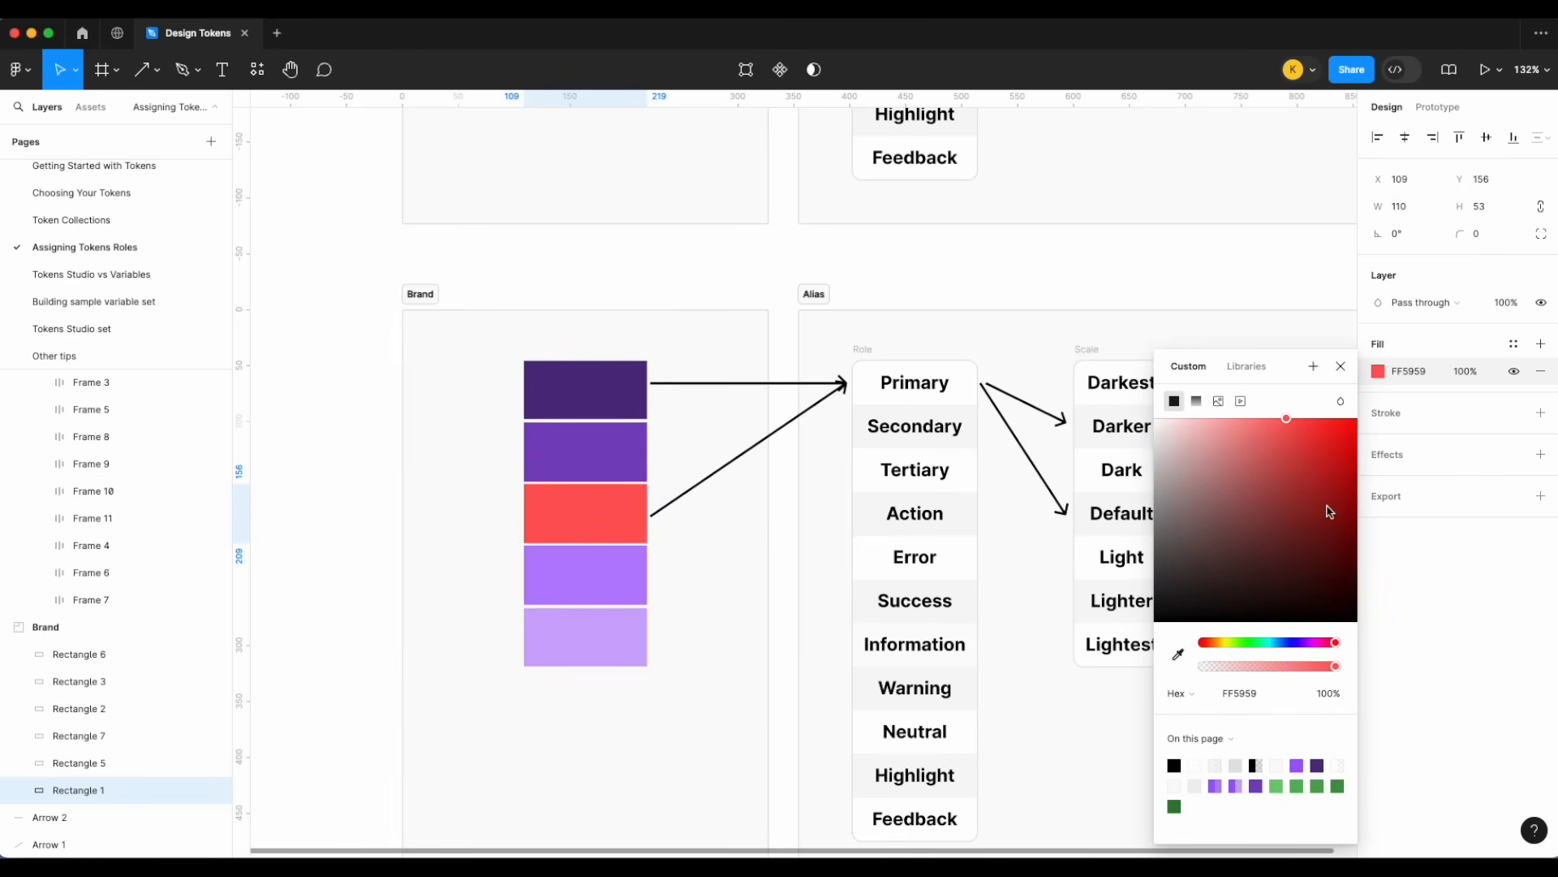
drag(1314, 510, 1398, 394)
- Recolor the second swatch in the duplicated Brand section to a slightly darker red, D50909
click(613, 468)
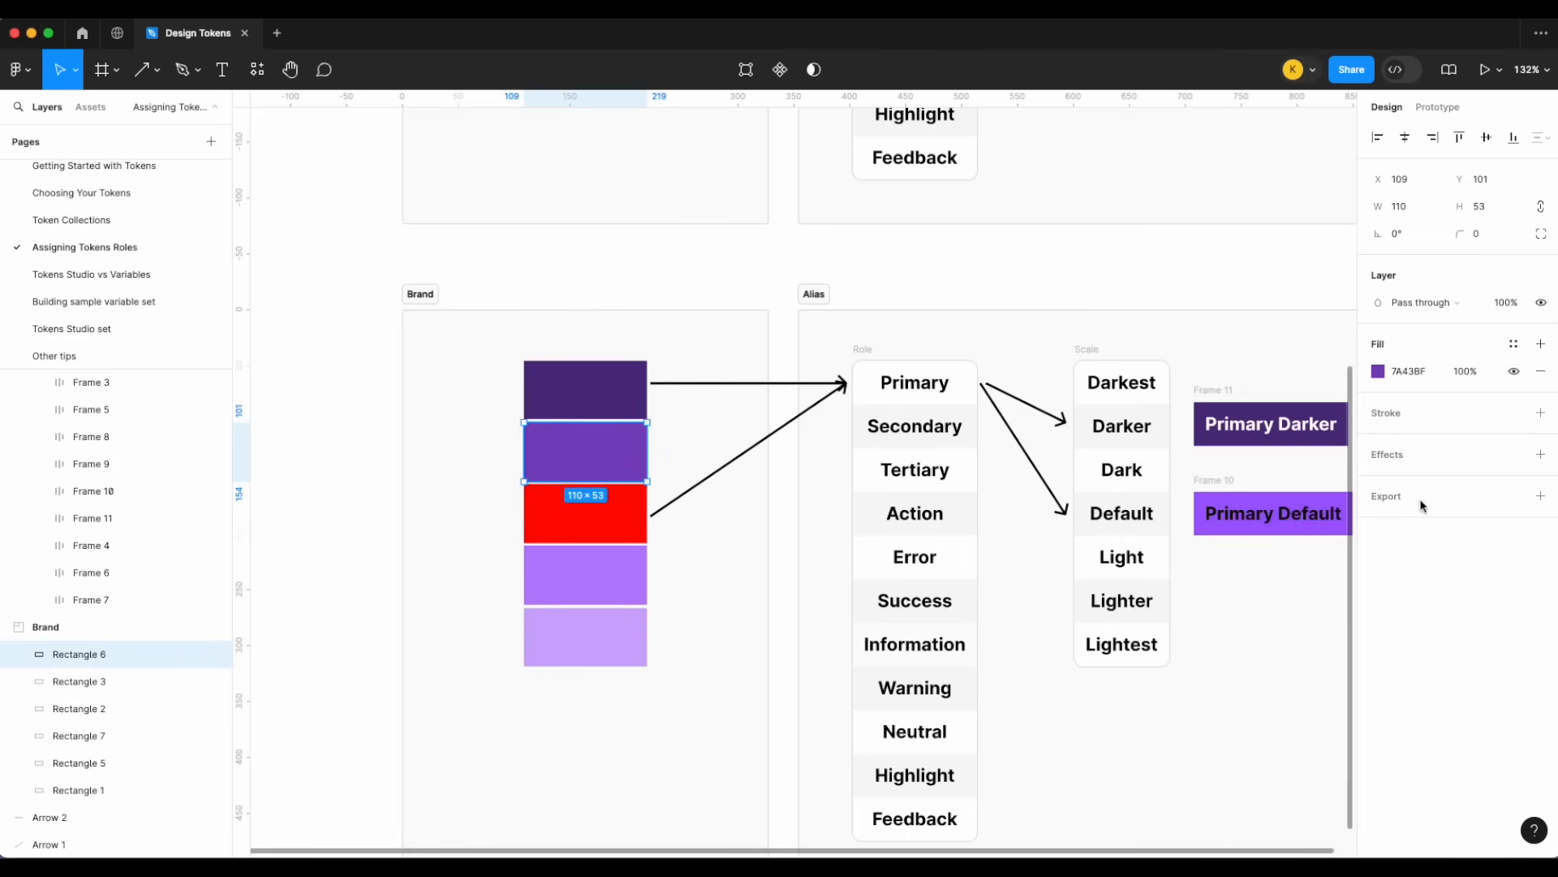
click(1377, 371)
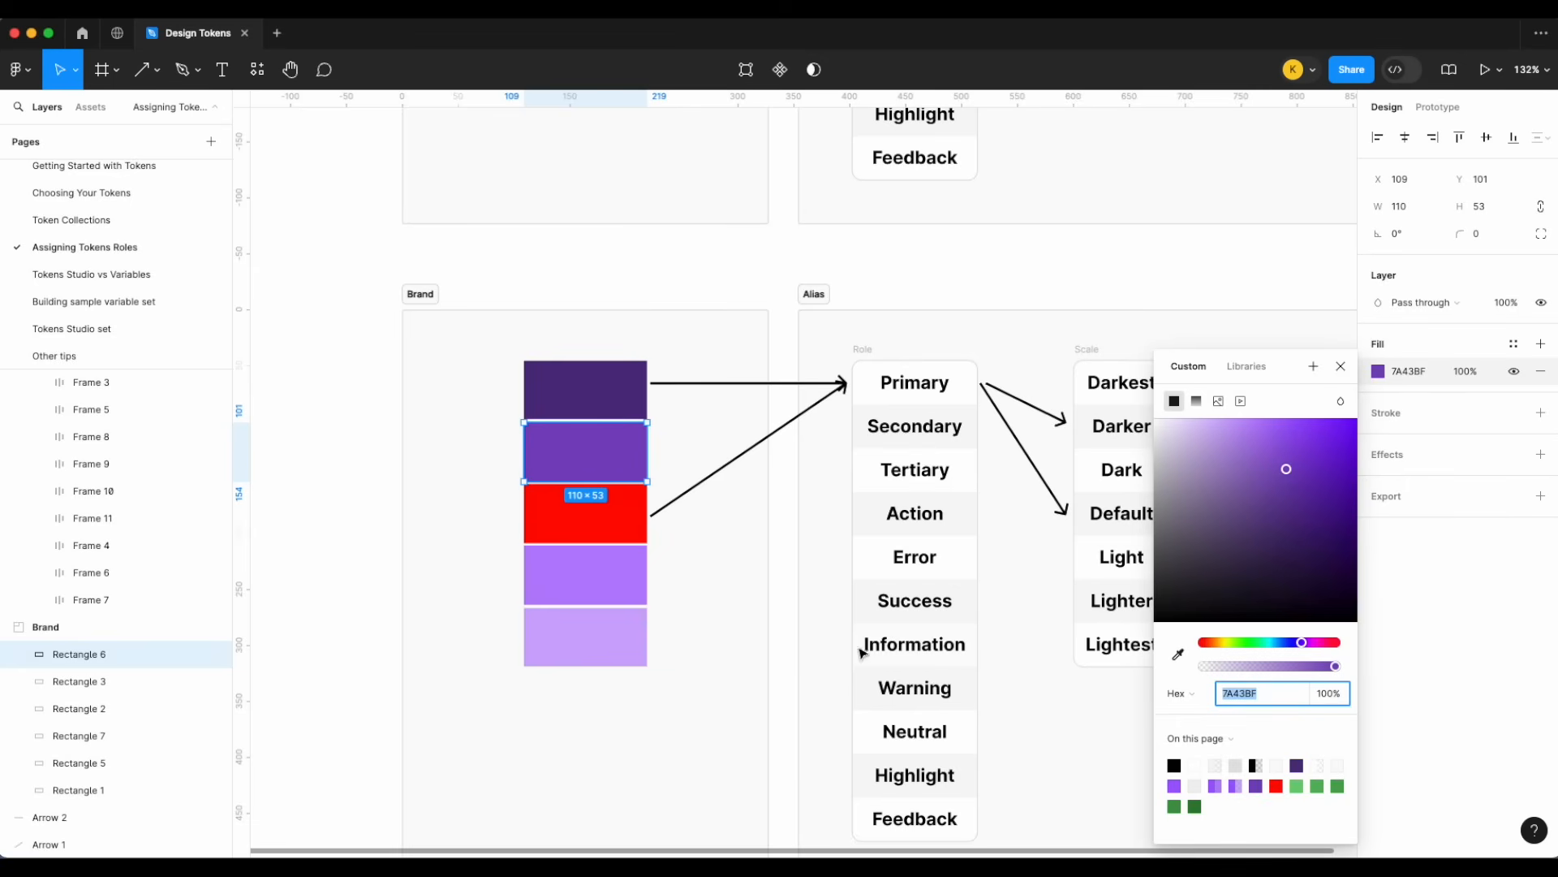
click(1276, 786)
click(1349, 452)
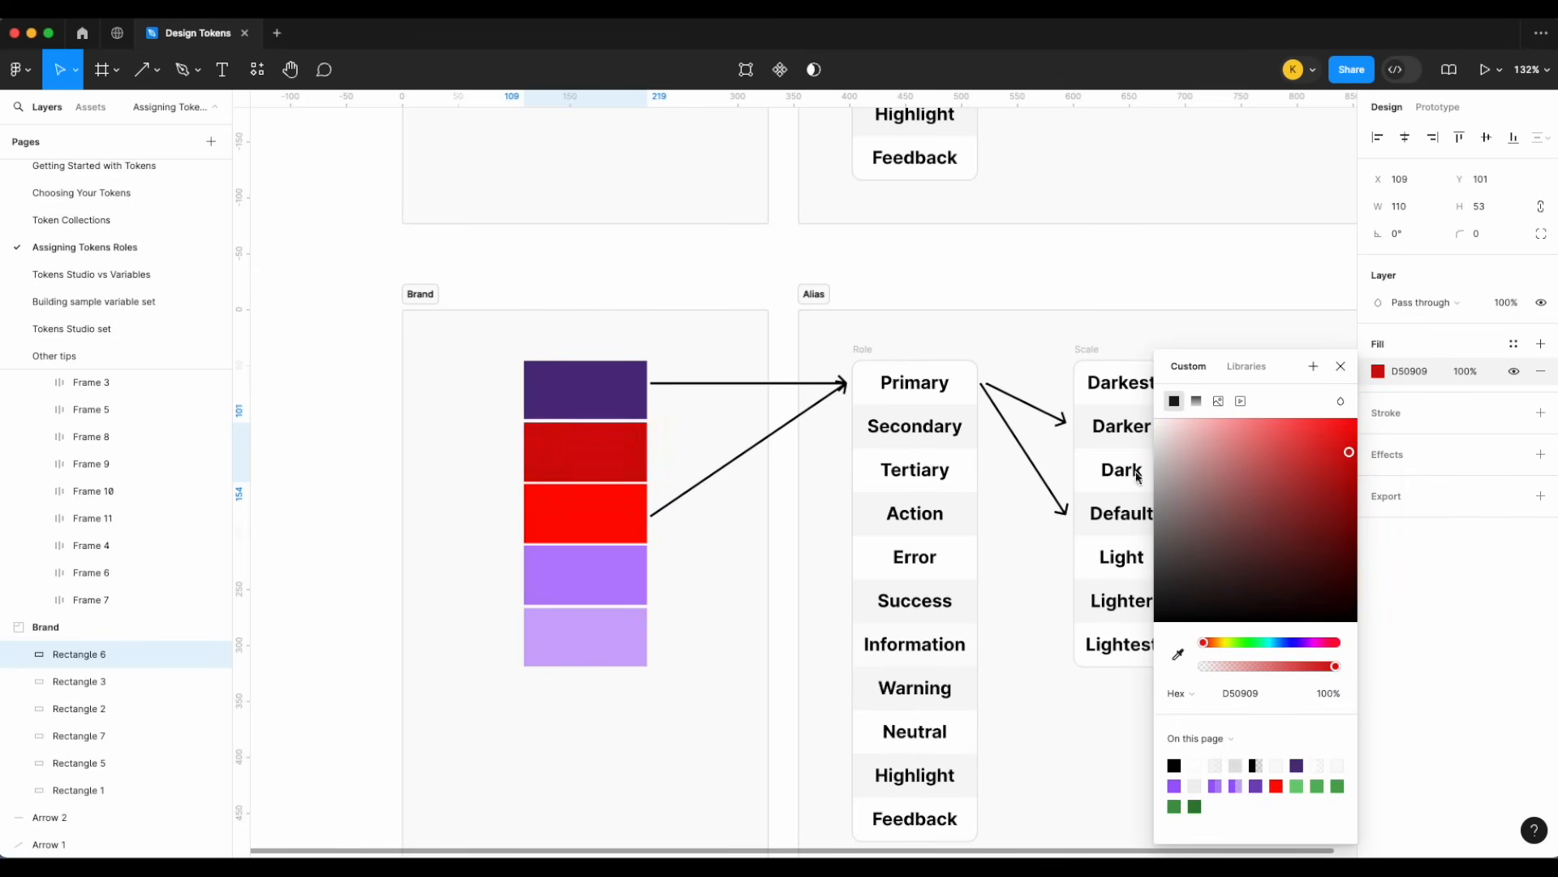
- Recolor the first swatch in the duplicated Brand section to a red darker than the second swatch
click(616, 399)
click(1378, 371)
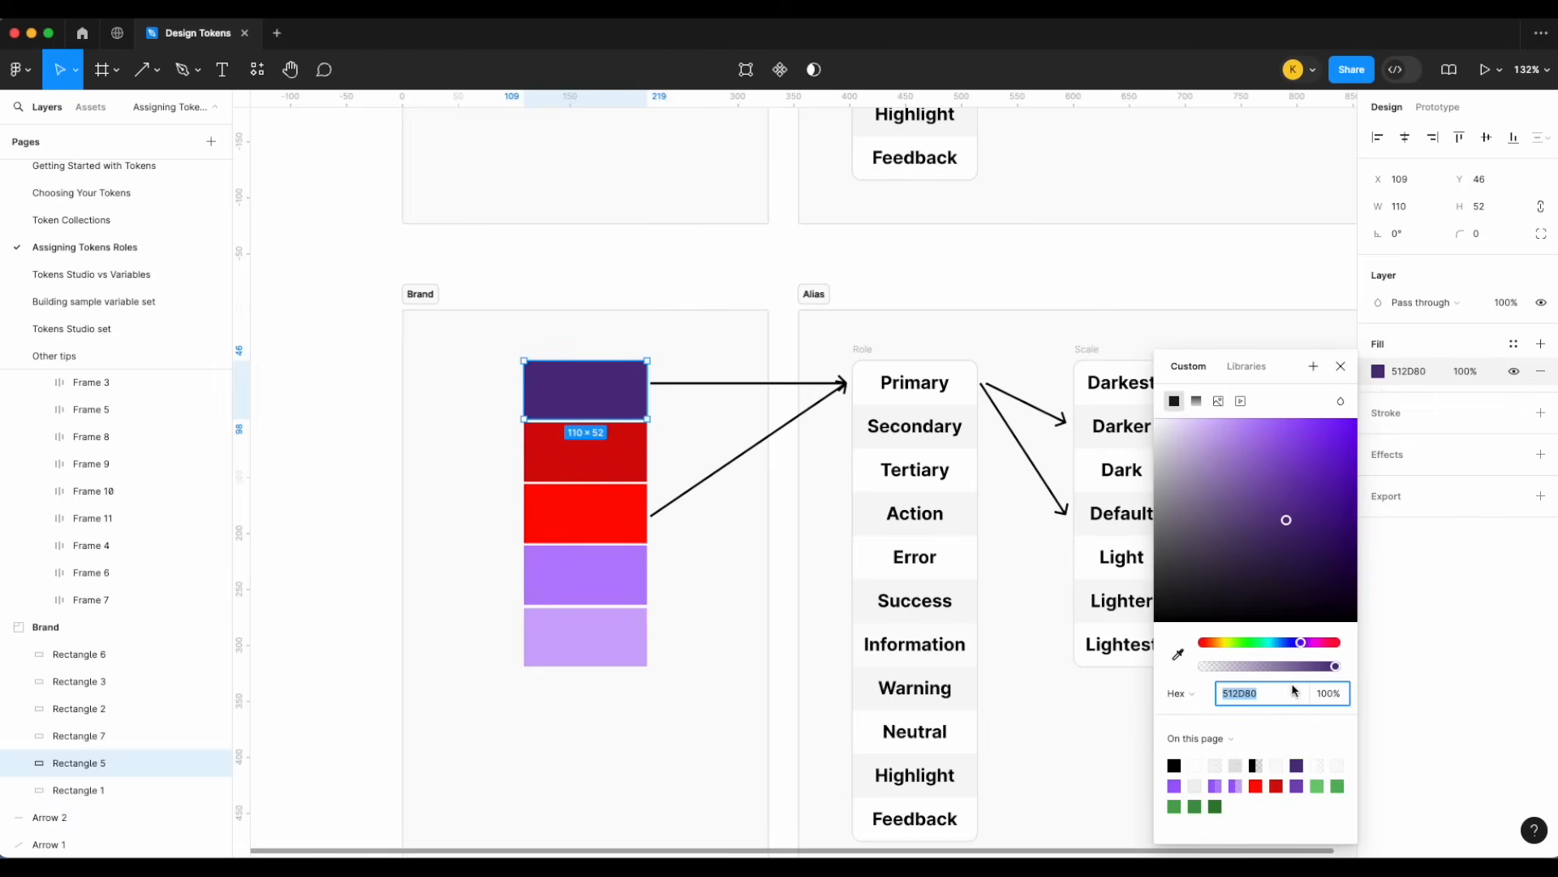
click(1276, 785)
click(1348, 469)
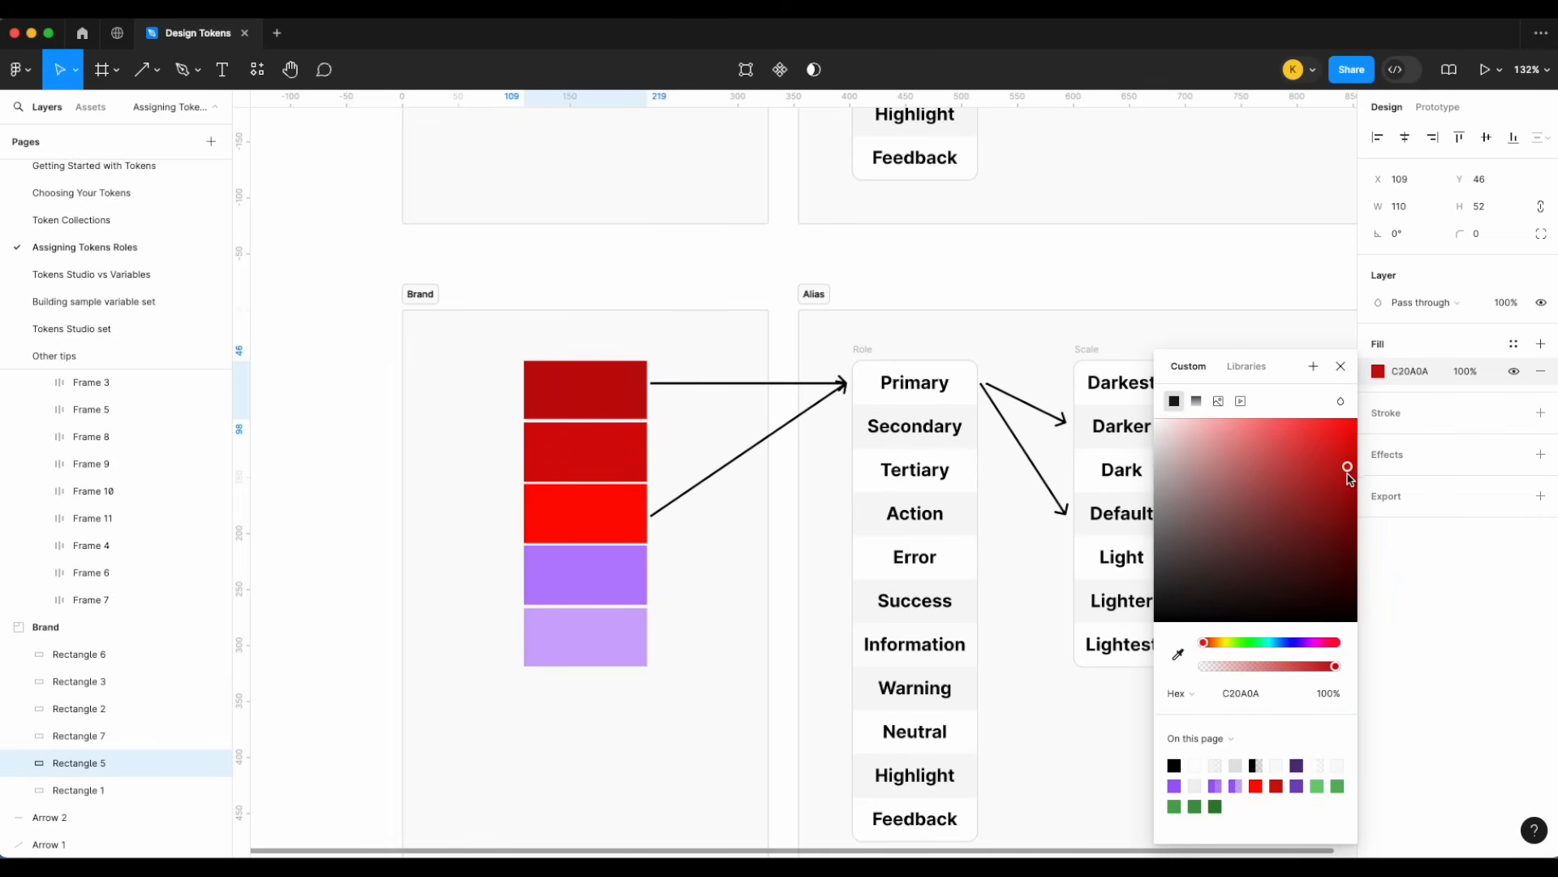
drag(1349, 477, 1349, 497)
- Shift the fill hue of the fourth and fifth swatches in the duplicated Brand section from purple to light red
click(578, 568)
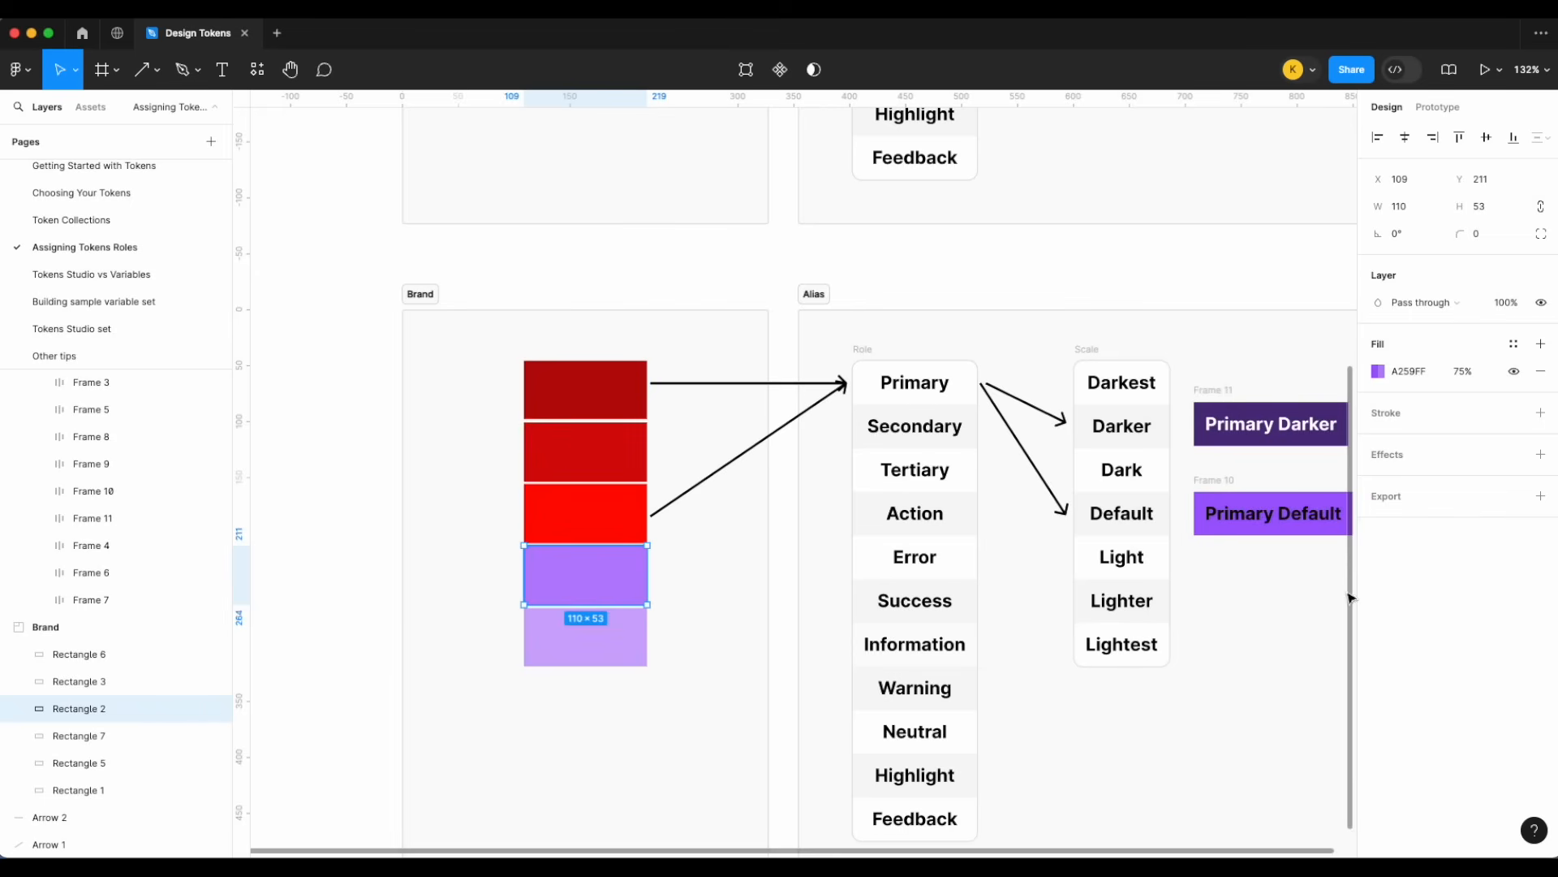
click(1378, 372)
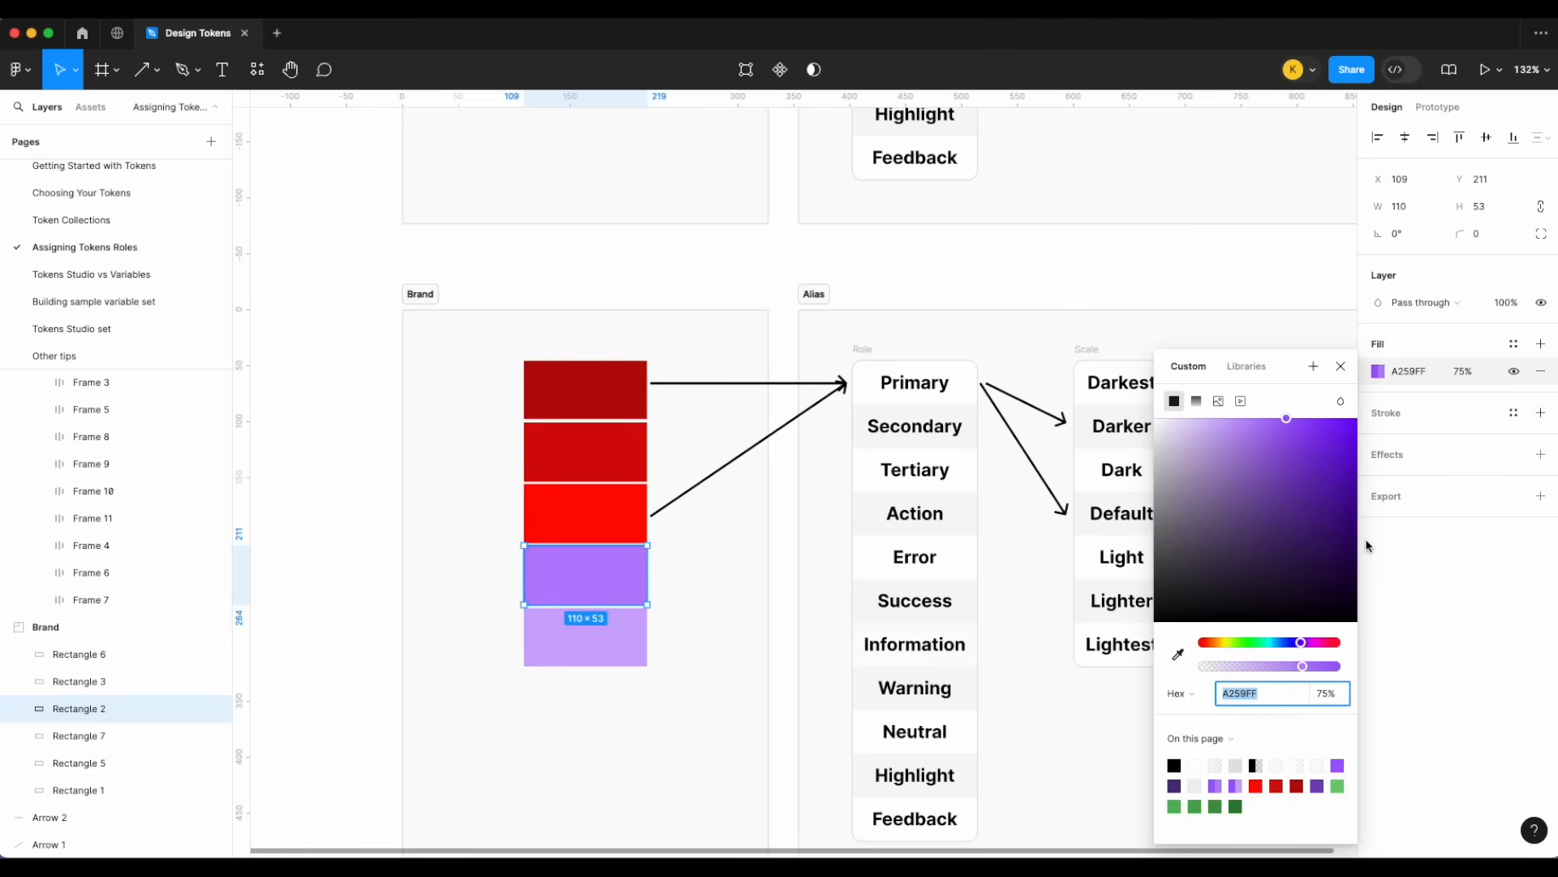
click(1339, 647)
key(shift+Tab)
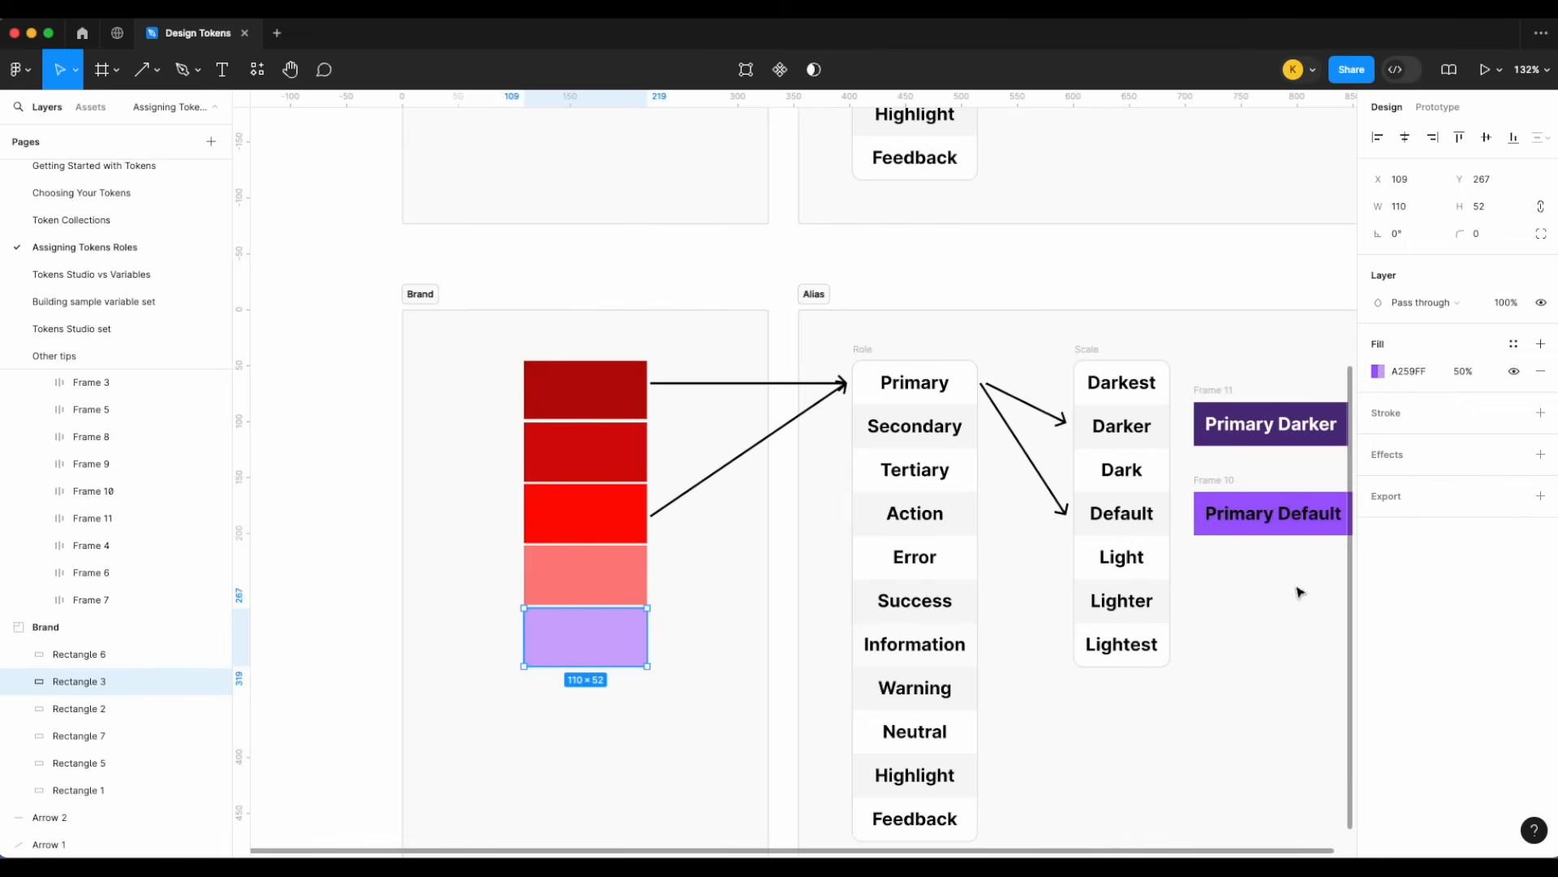
click(1379, 371)
click(1331, 643)
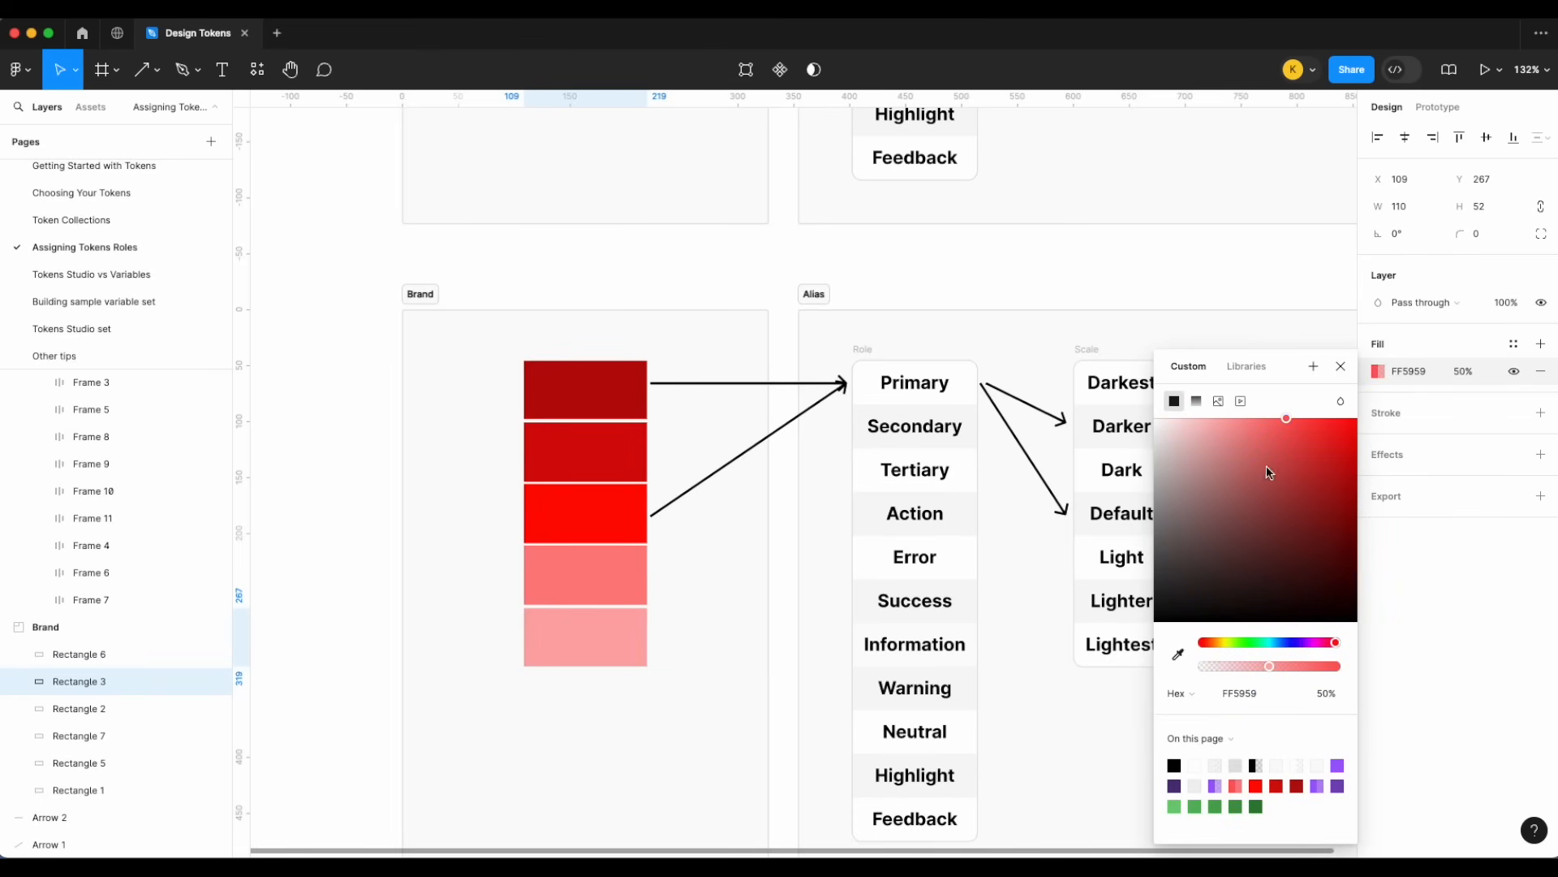
click(755, 515)
scroll(755, 515, down, 4)
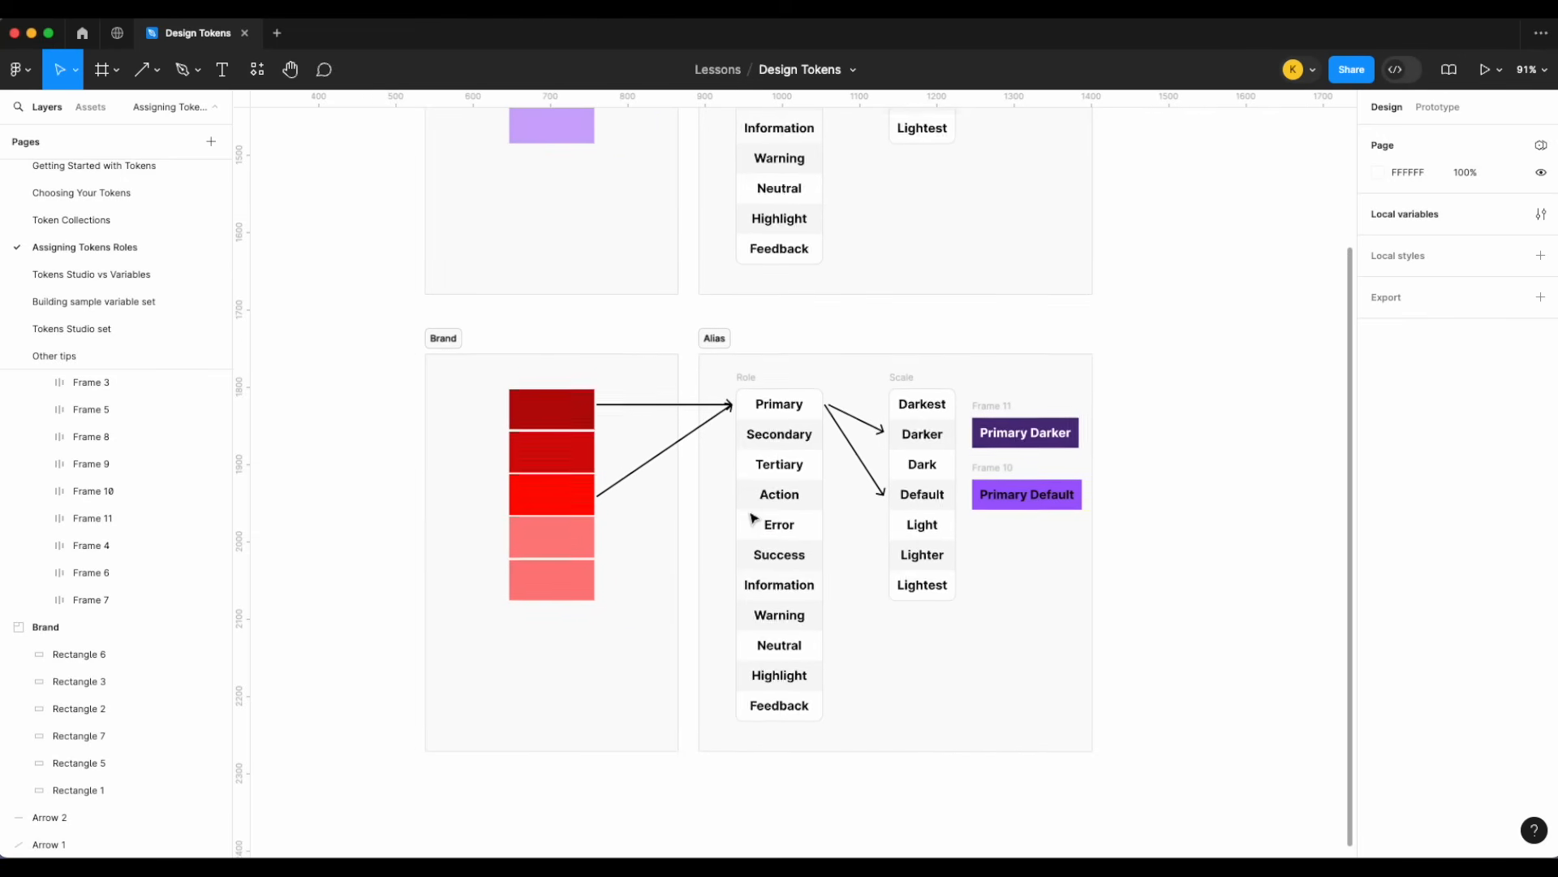
click(682, 430)
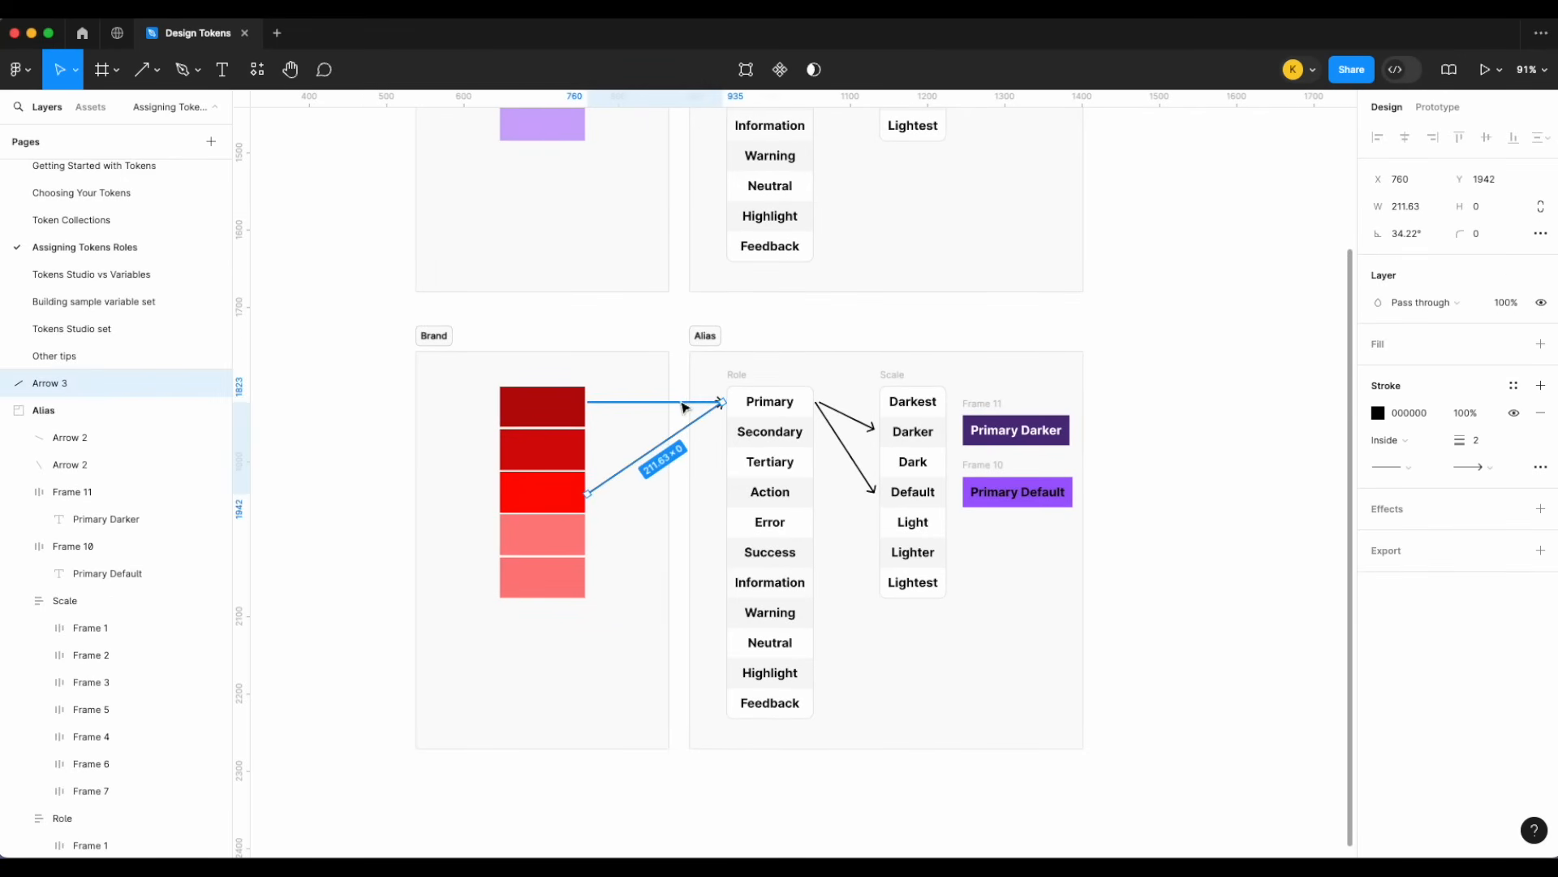
shift+click(681, 402)
click(703, 554)
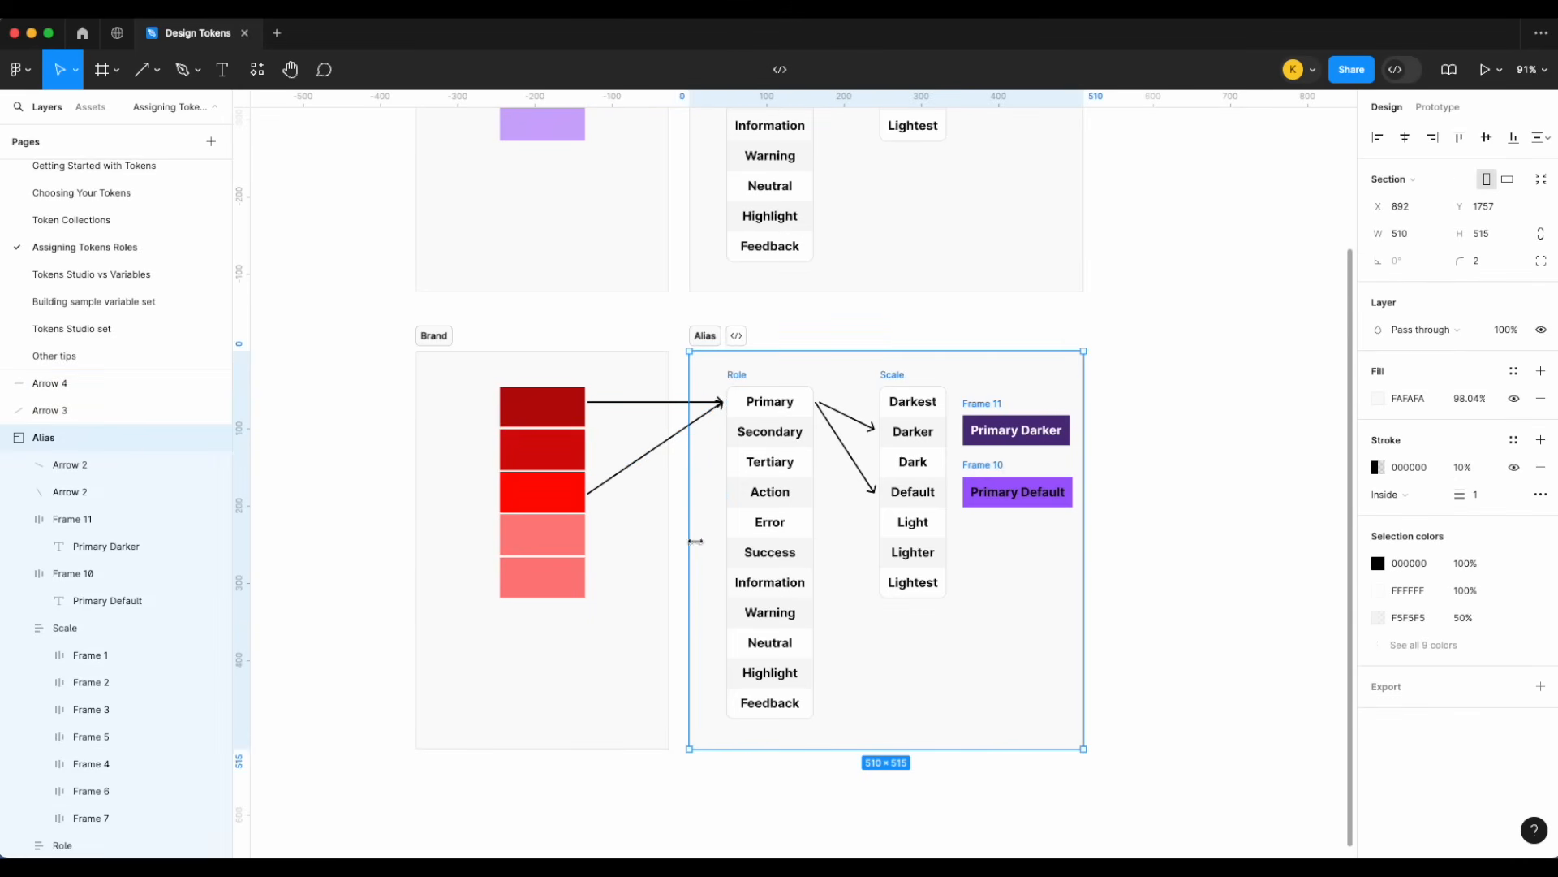
click(682, 529)
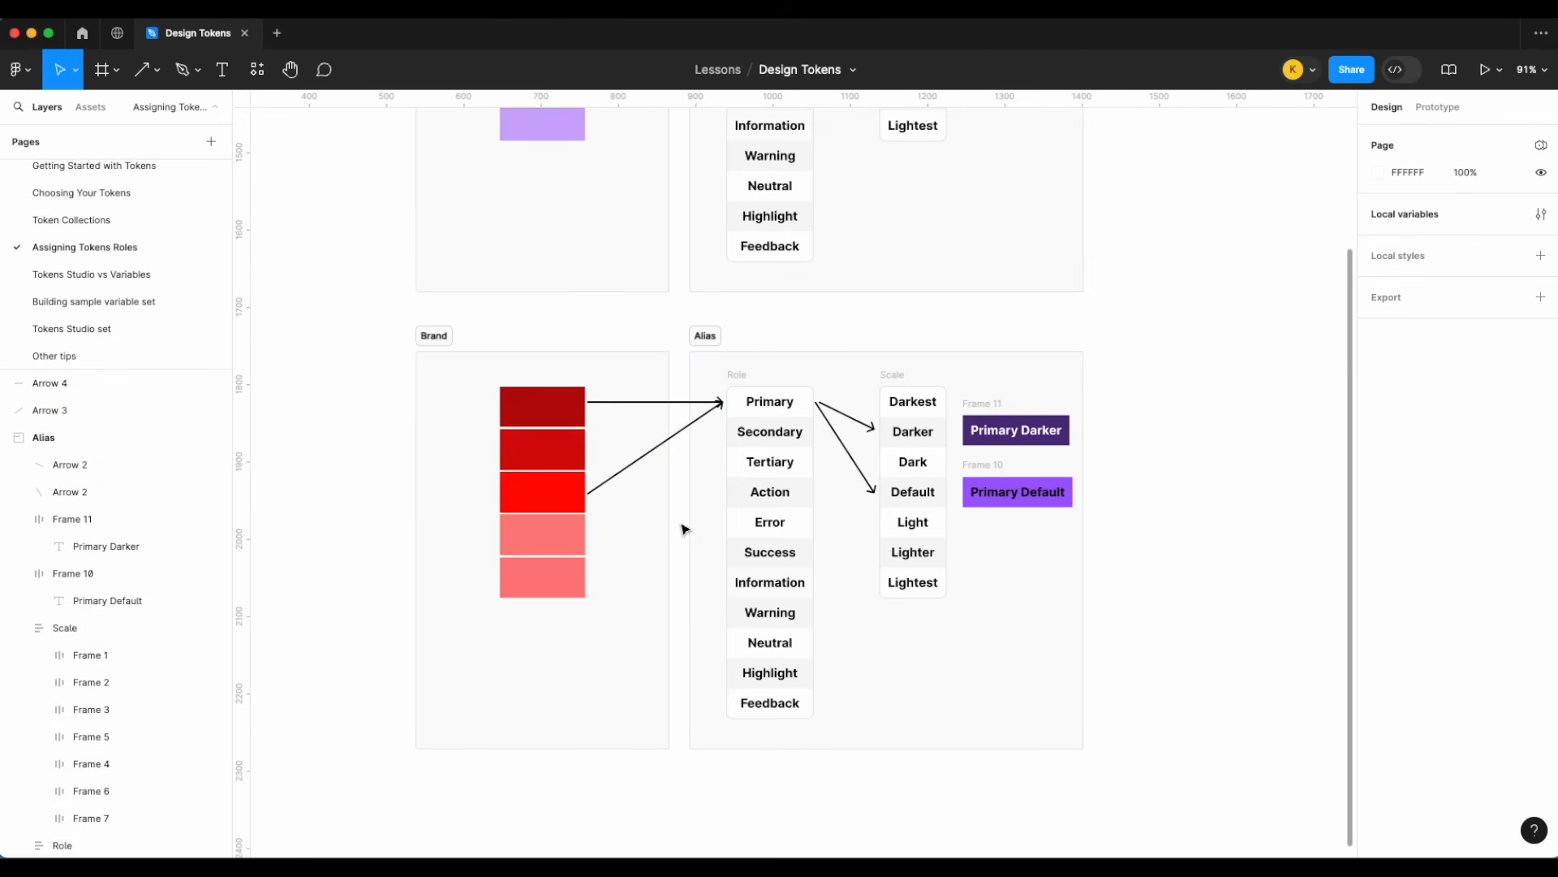
- Re-aim both arrows coming from the red swatches so their tips point at the Error role instead of Primary
click(685, 436)
drag(723, 402, 725, 522)
click(719, 402)
drag(723, 402, 720, 522)
- Move the start points of the Default and Darker scale arrows in the duplicated Alias from Primary to the Error role
scroll(913, 431, up, 1)
scroll(825, 518, up, 1)
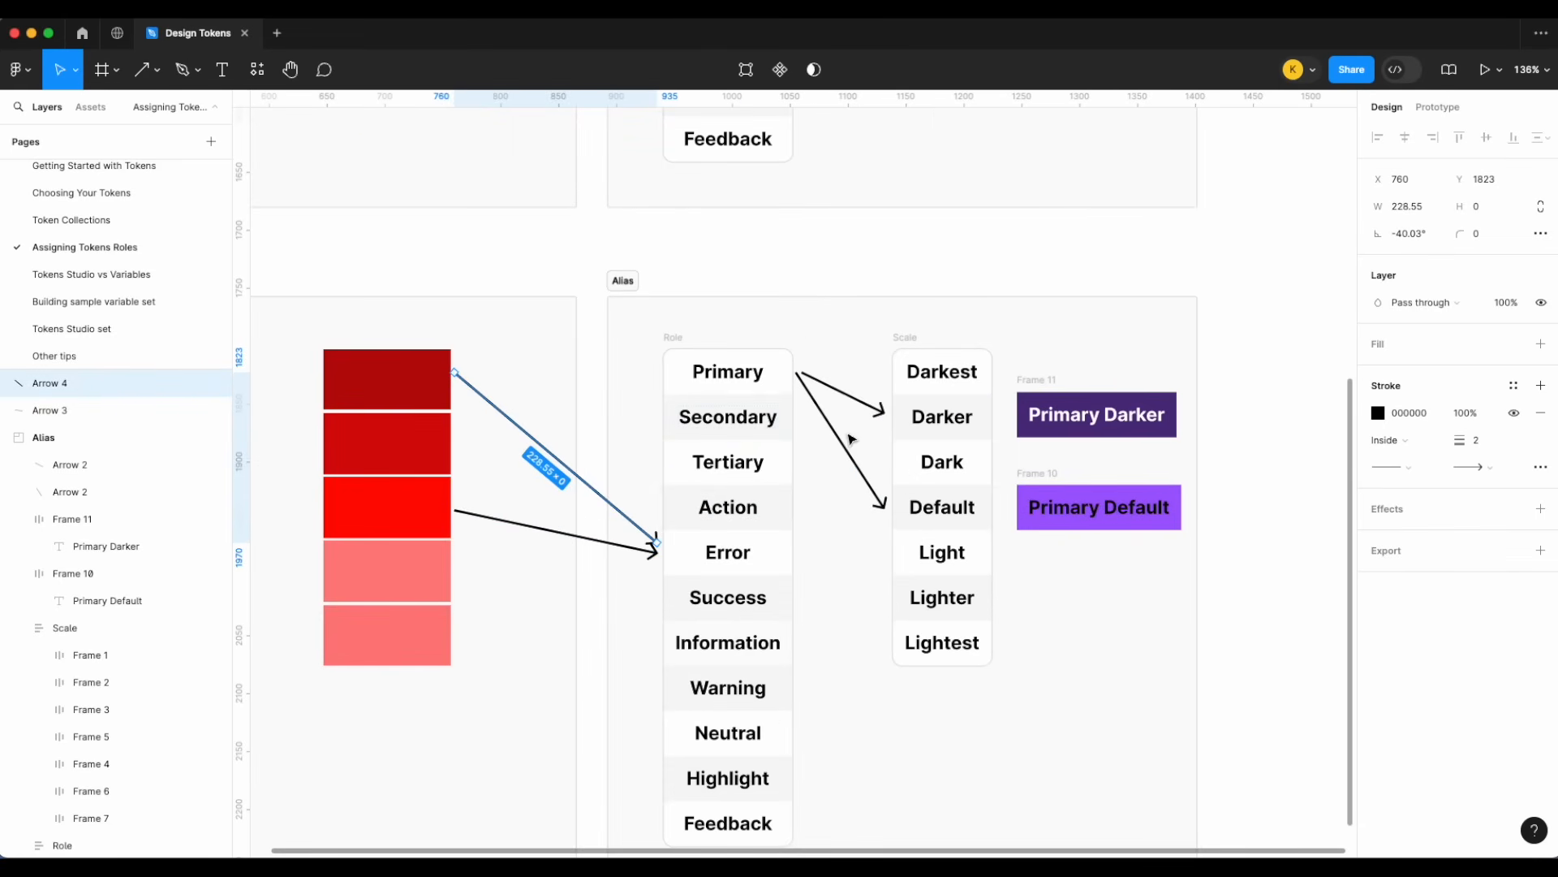
scroll(849, 435, up, 1)
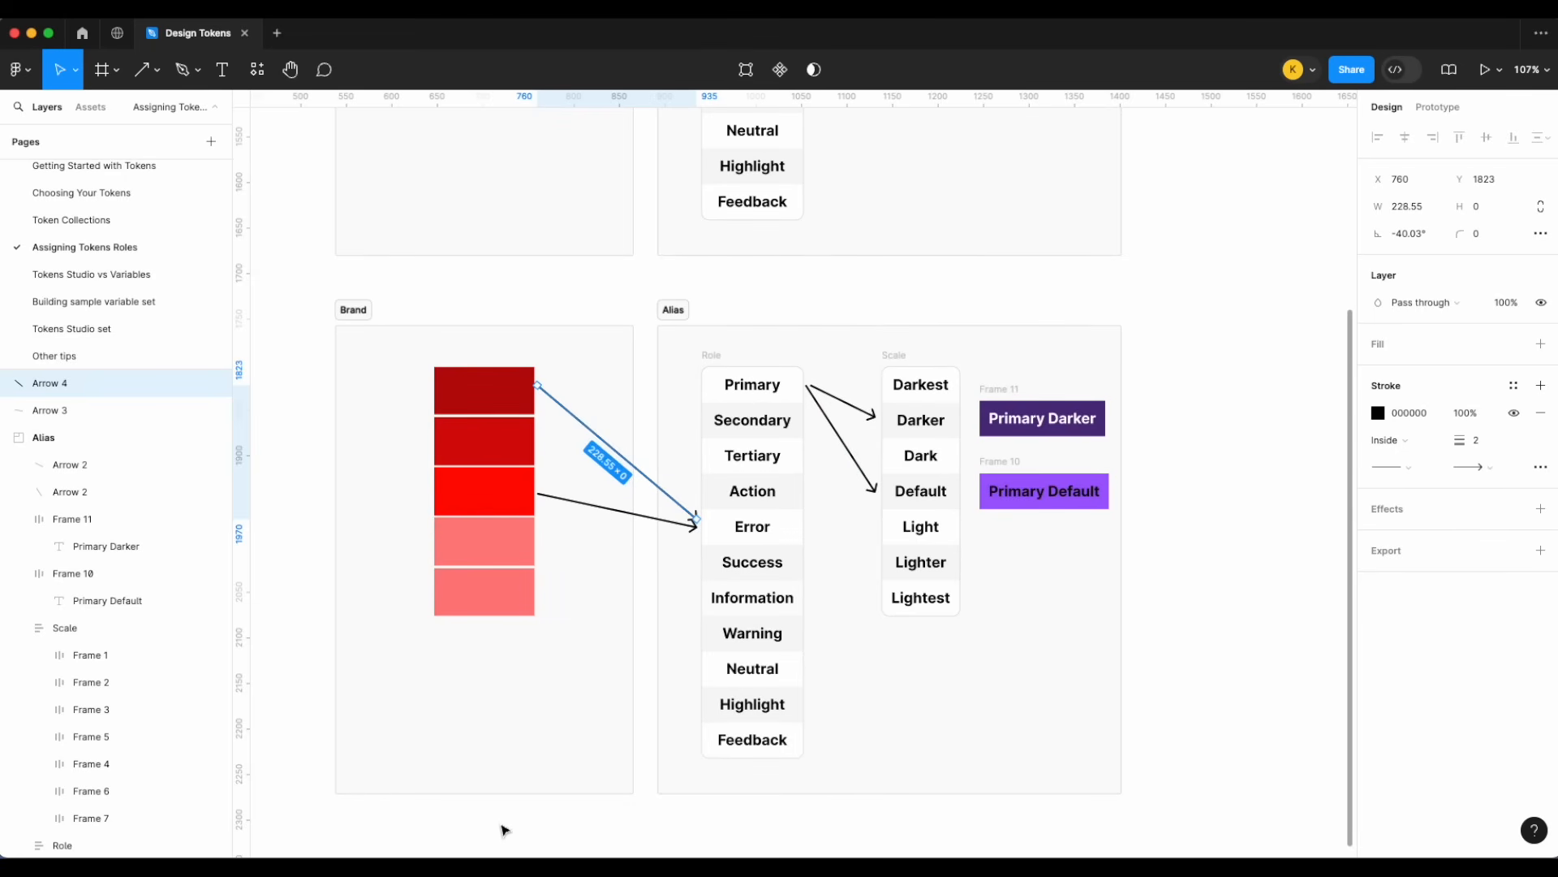
click(808, 390)
drag(806, 388, 802, 528)
click(836, 402)
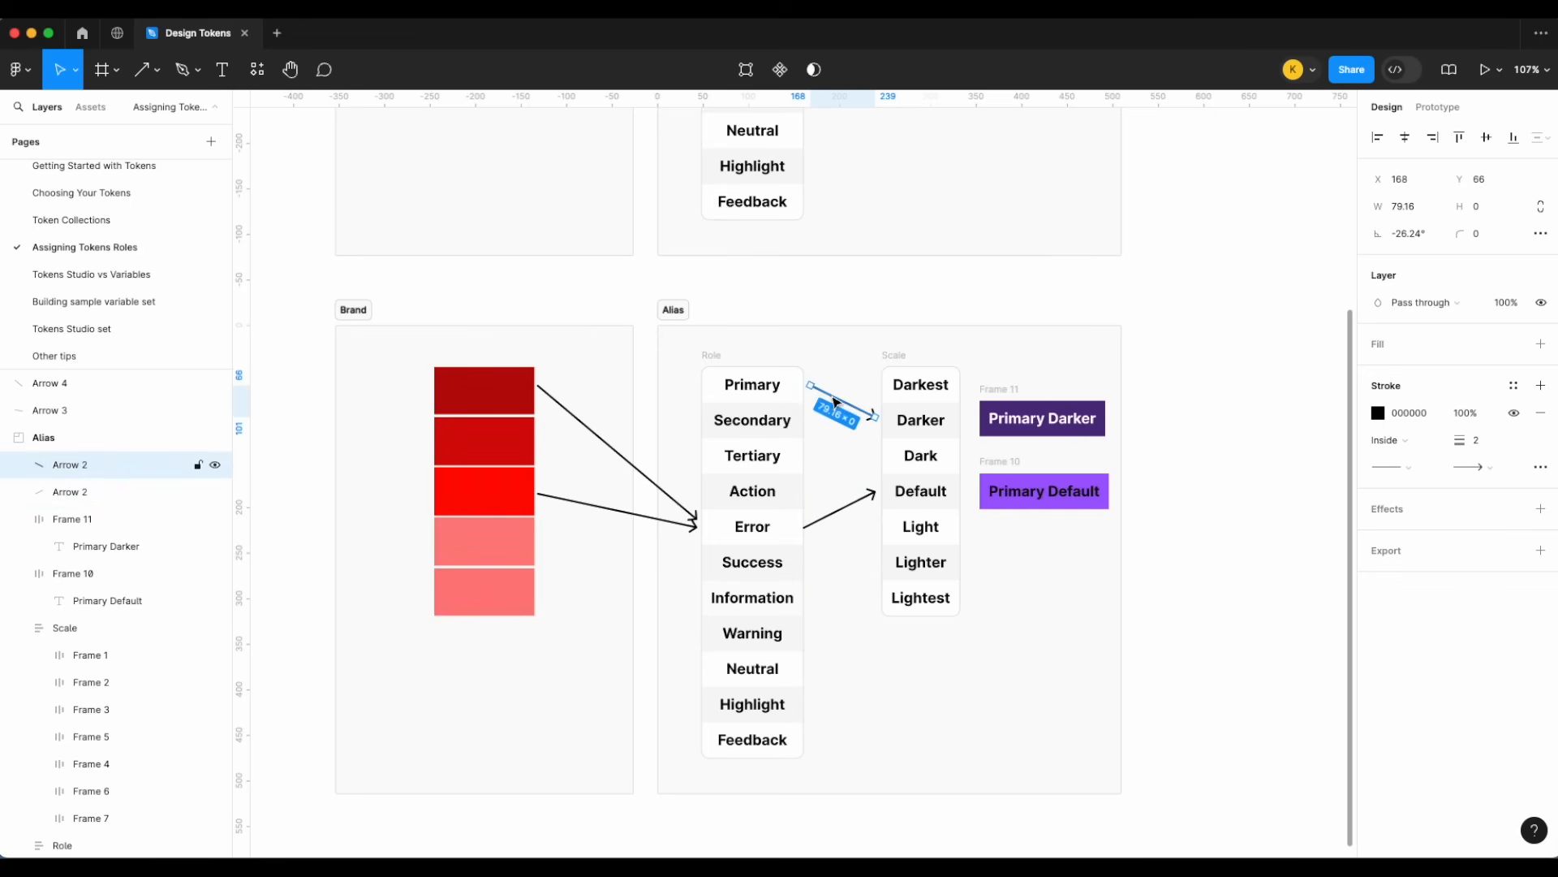
drag(810, 387, 808, 528)
- Fill the duplicated Primary Default frame with the FF0000 red sampled from the third Brand swatch
click(1030, 479)
click(1377, 624)
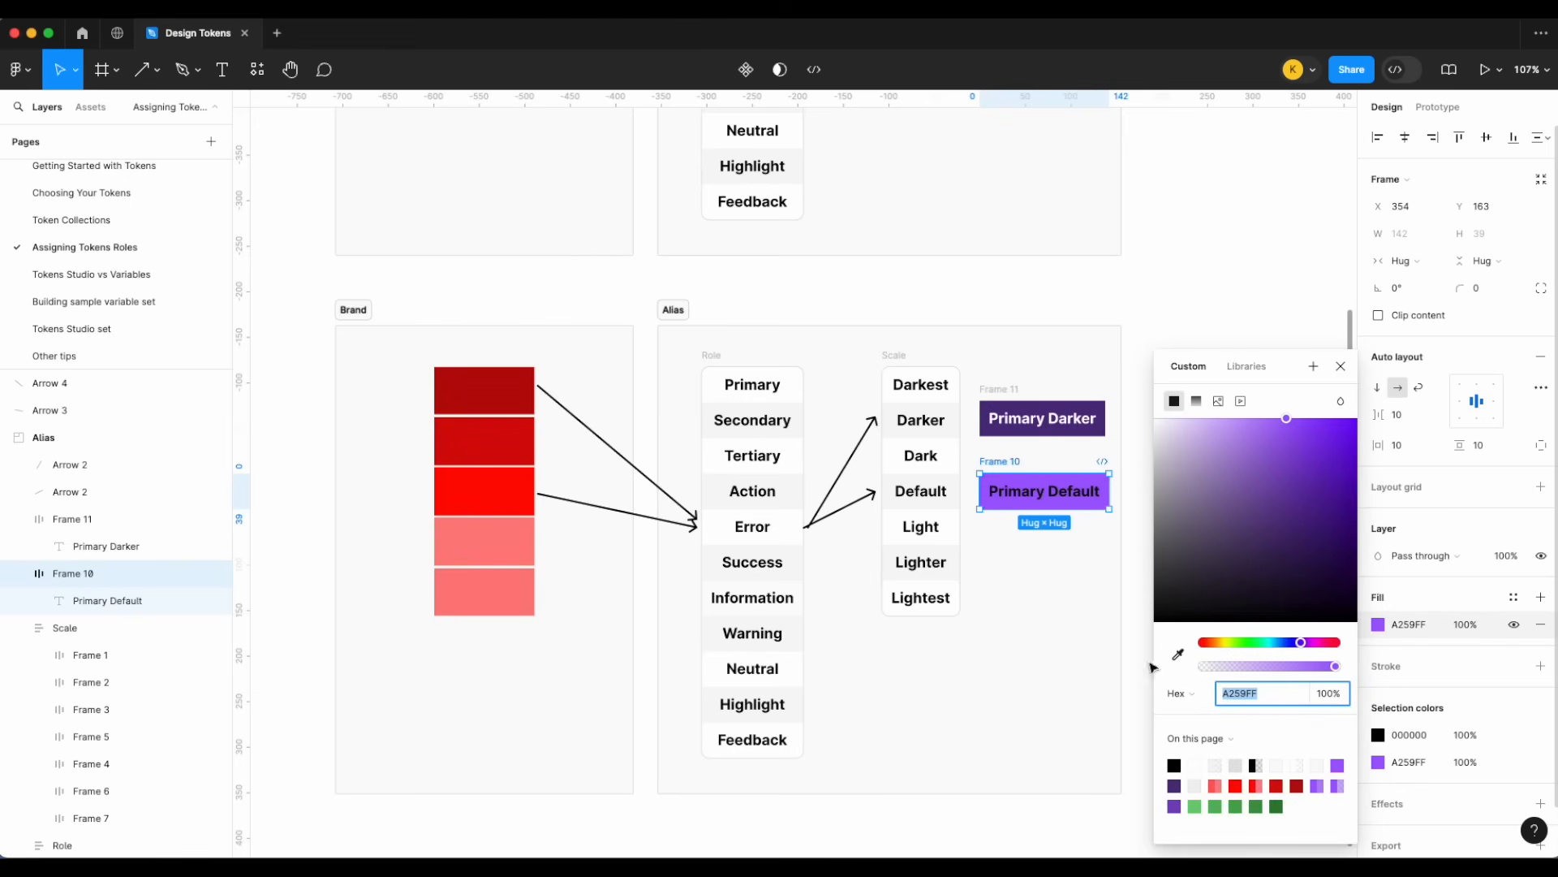
click(1178, 654)
click(511, 489)
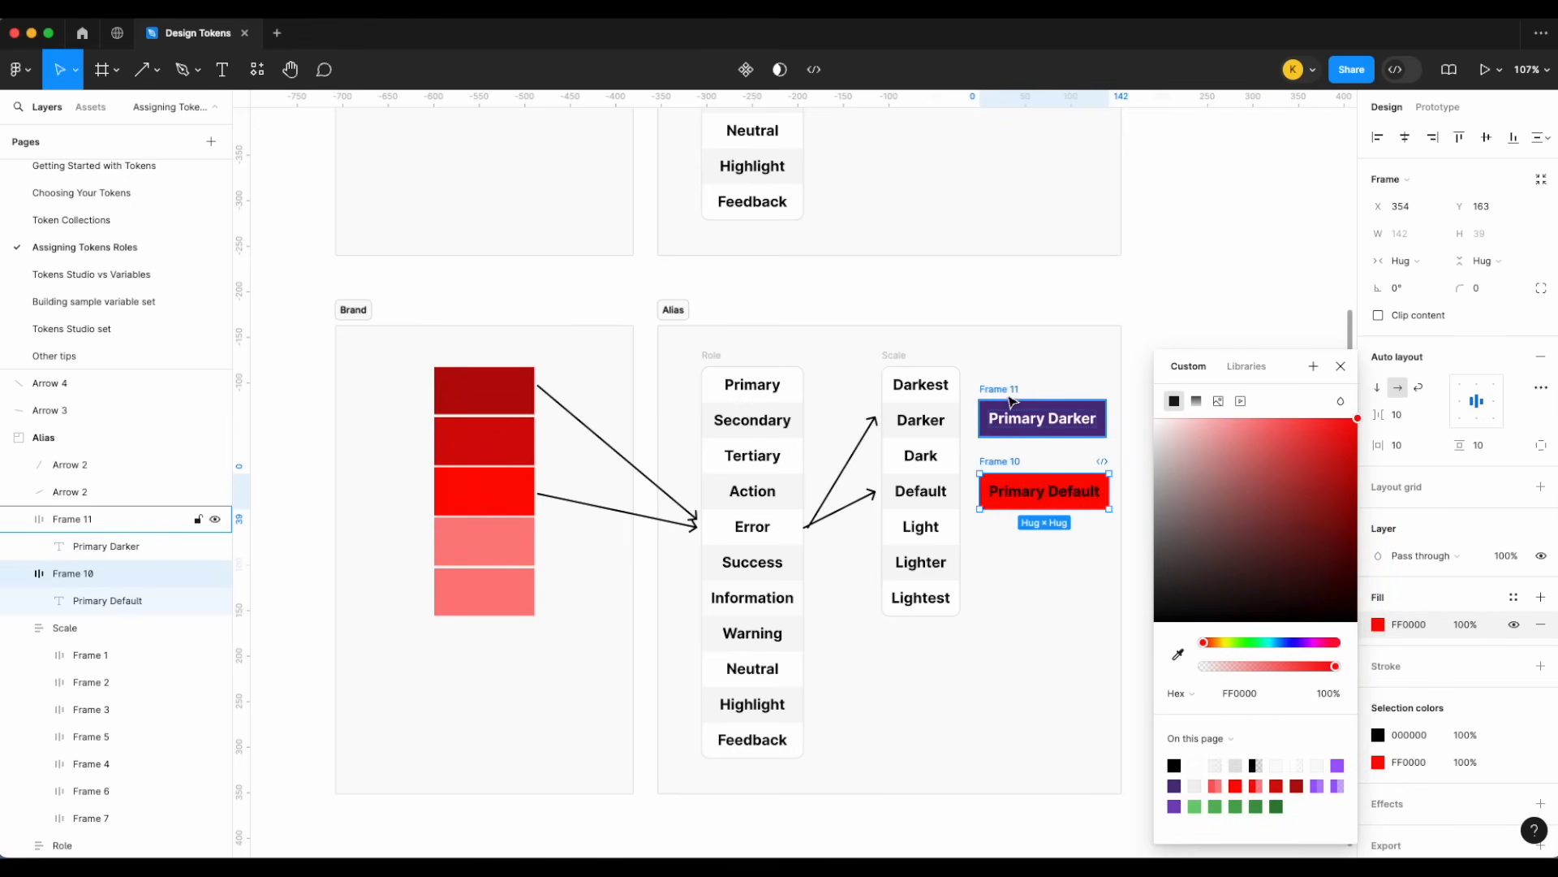
- Fill the duplicated Primary Darker frame with the dark red sampled from the first swatch of the red Brand section
click(1012, 401)
click(1377, 624)
click(1177, 656)
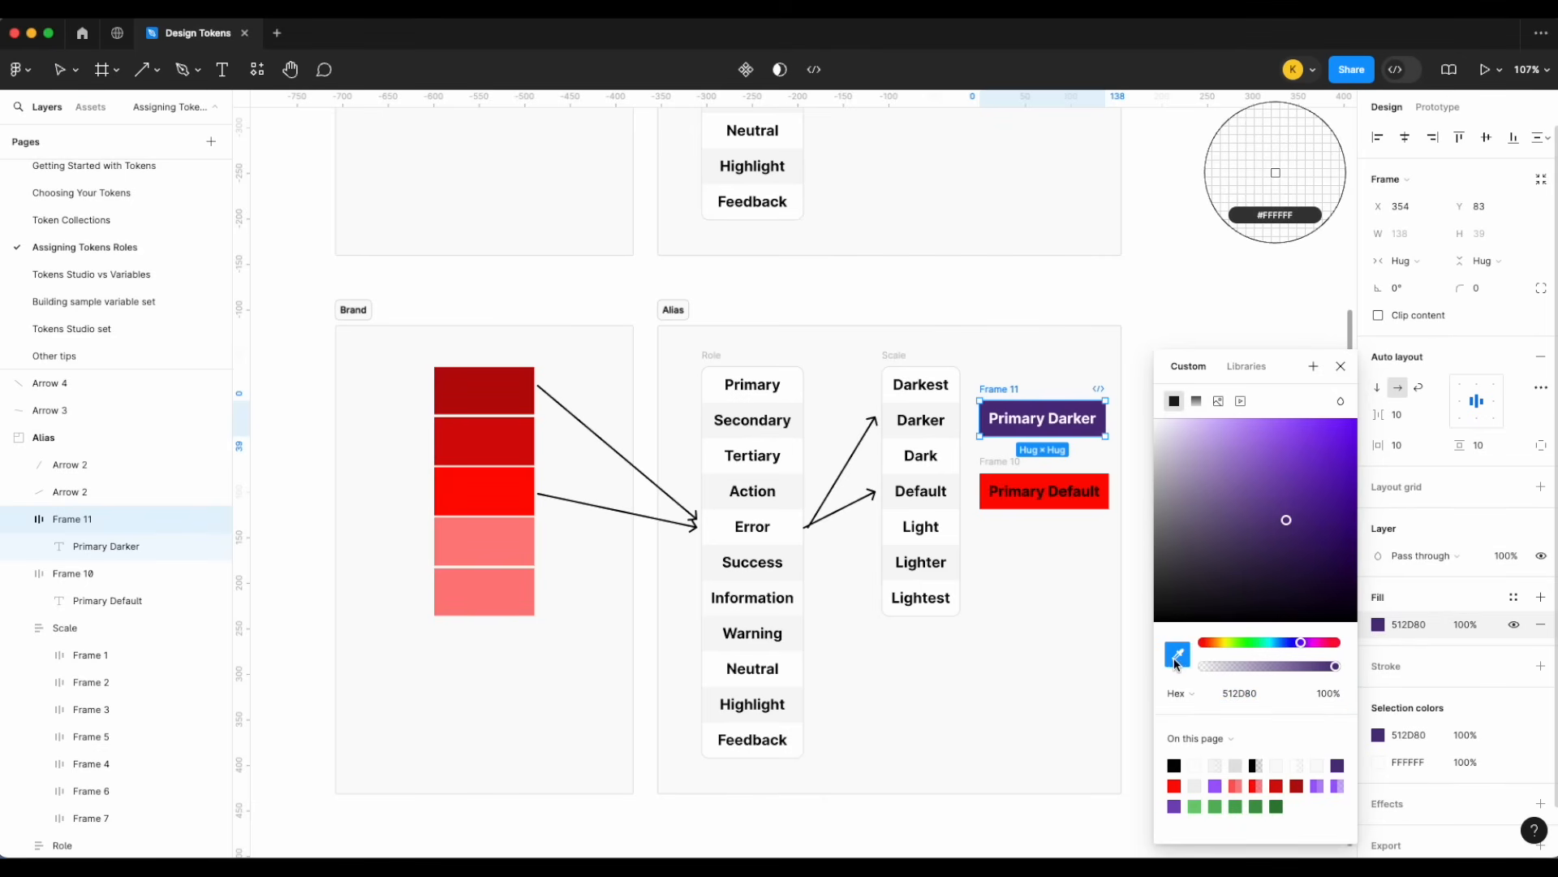
click(473, 430)
- Replace the word Primary with "Erro" in the duplicated Darker label and with "Error" in the Default label
double_click(1009, 418)
double_click(1009, 418)
text(Erro)
double_click(1027, 487)
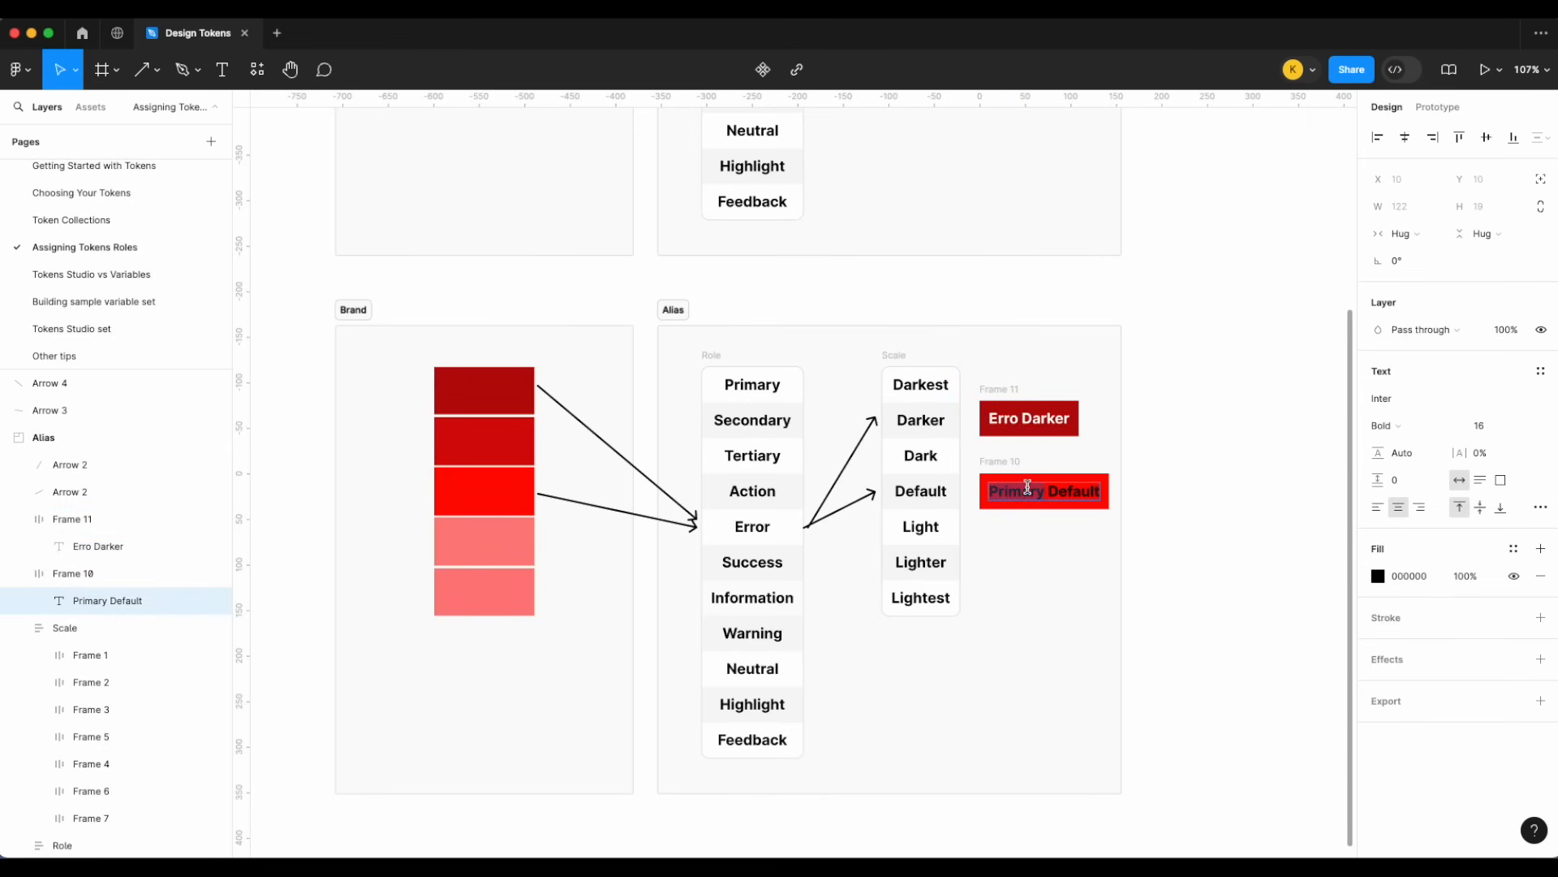
text(Err)
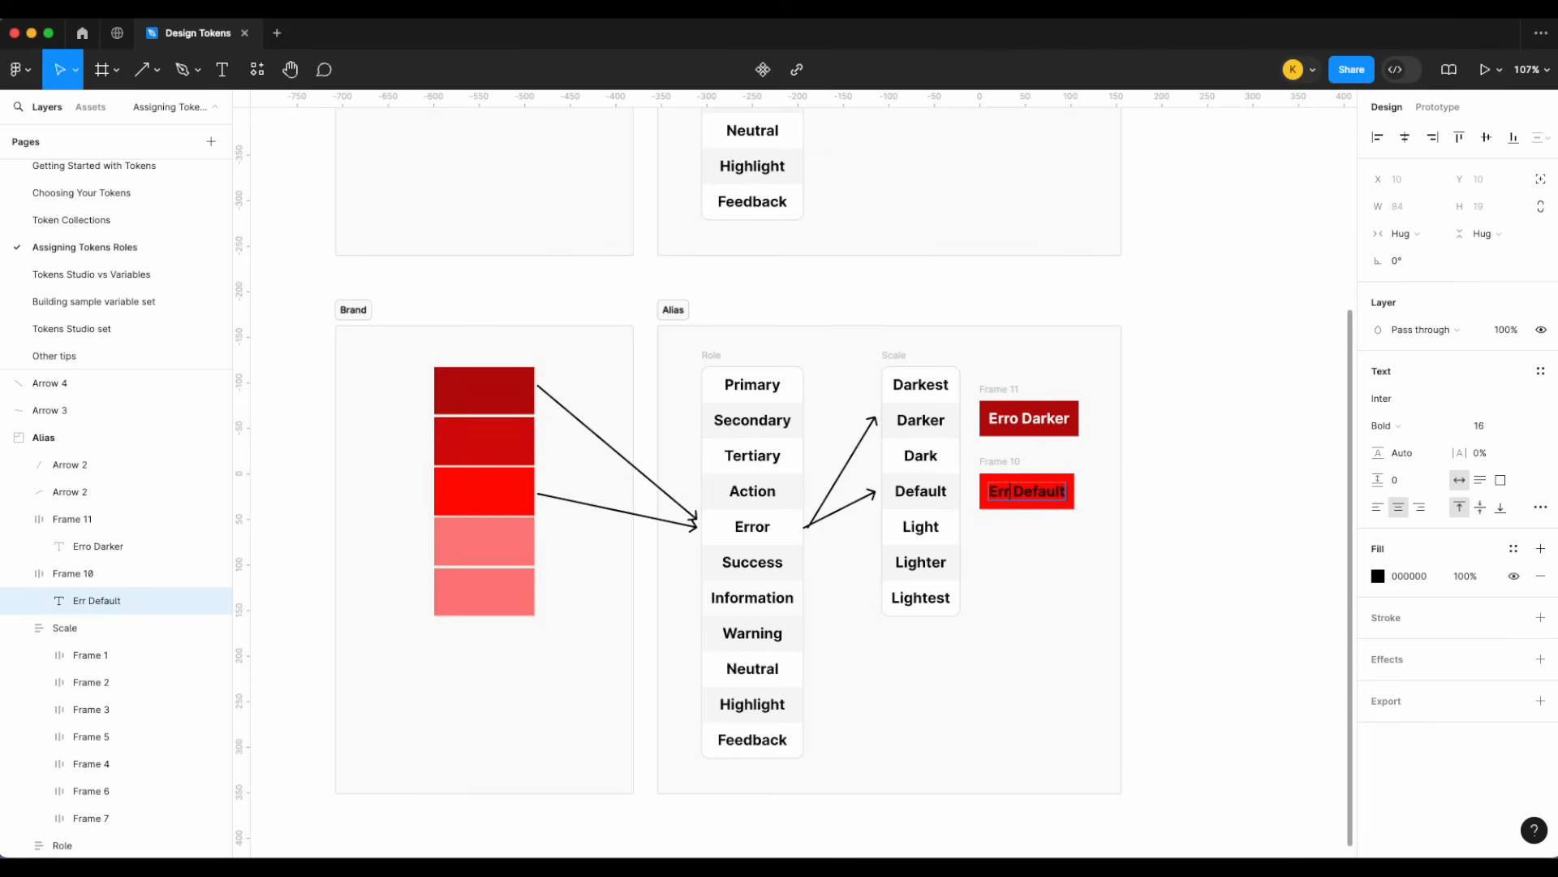
text(or)
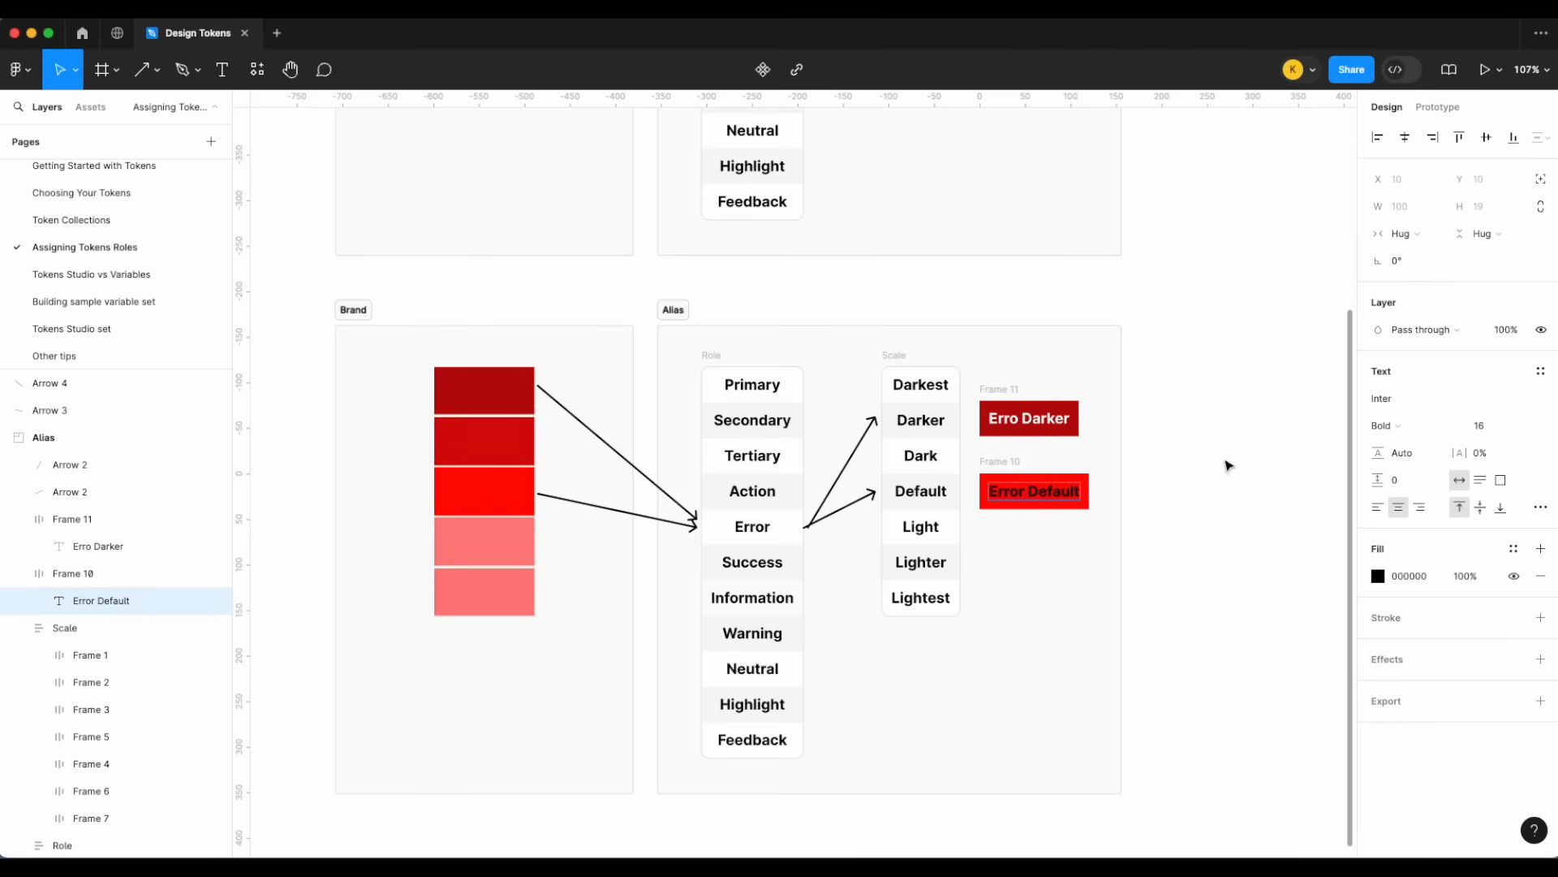
- Set the text color of the Error Default label to white, FFFFFF
key(ctrl+a)
click(1378, 576)
text(ffffff)
key(Return)
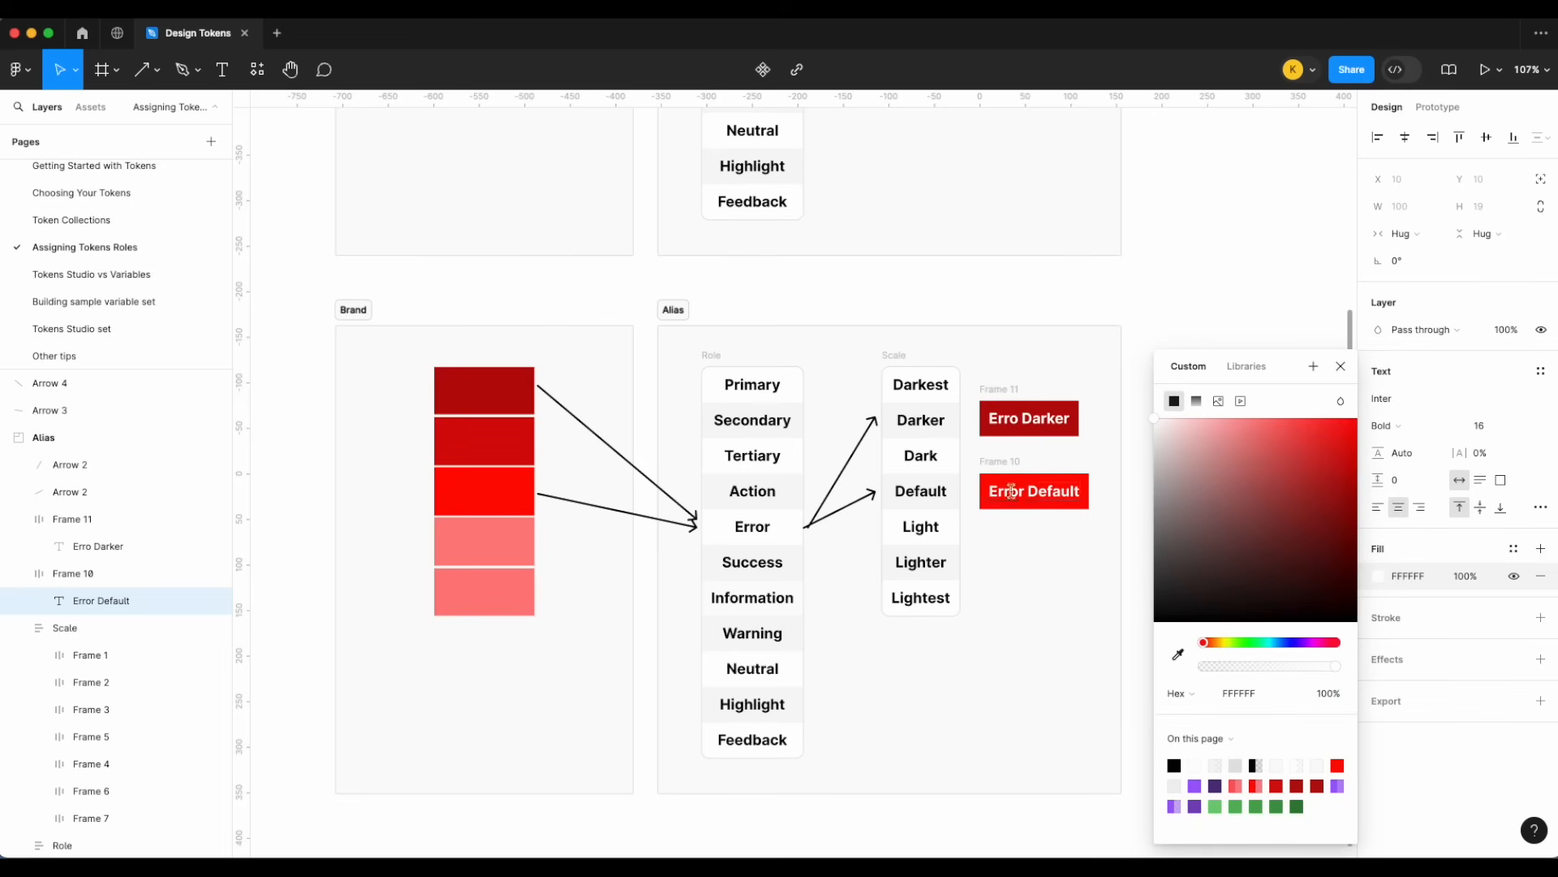
- Correct the misspelled label on the dark red frame to "Error Darker" and clear the selection
click(1018, 416)
double_click(1018, 417)
text(e)
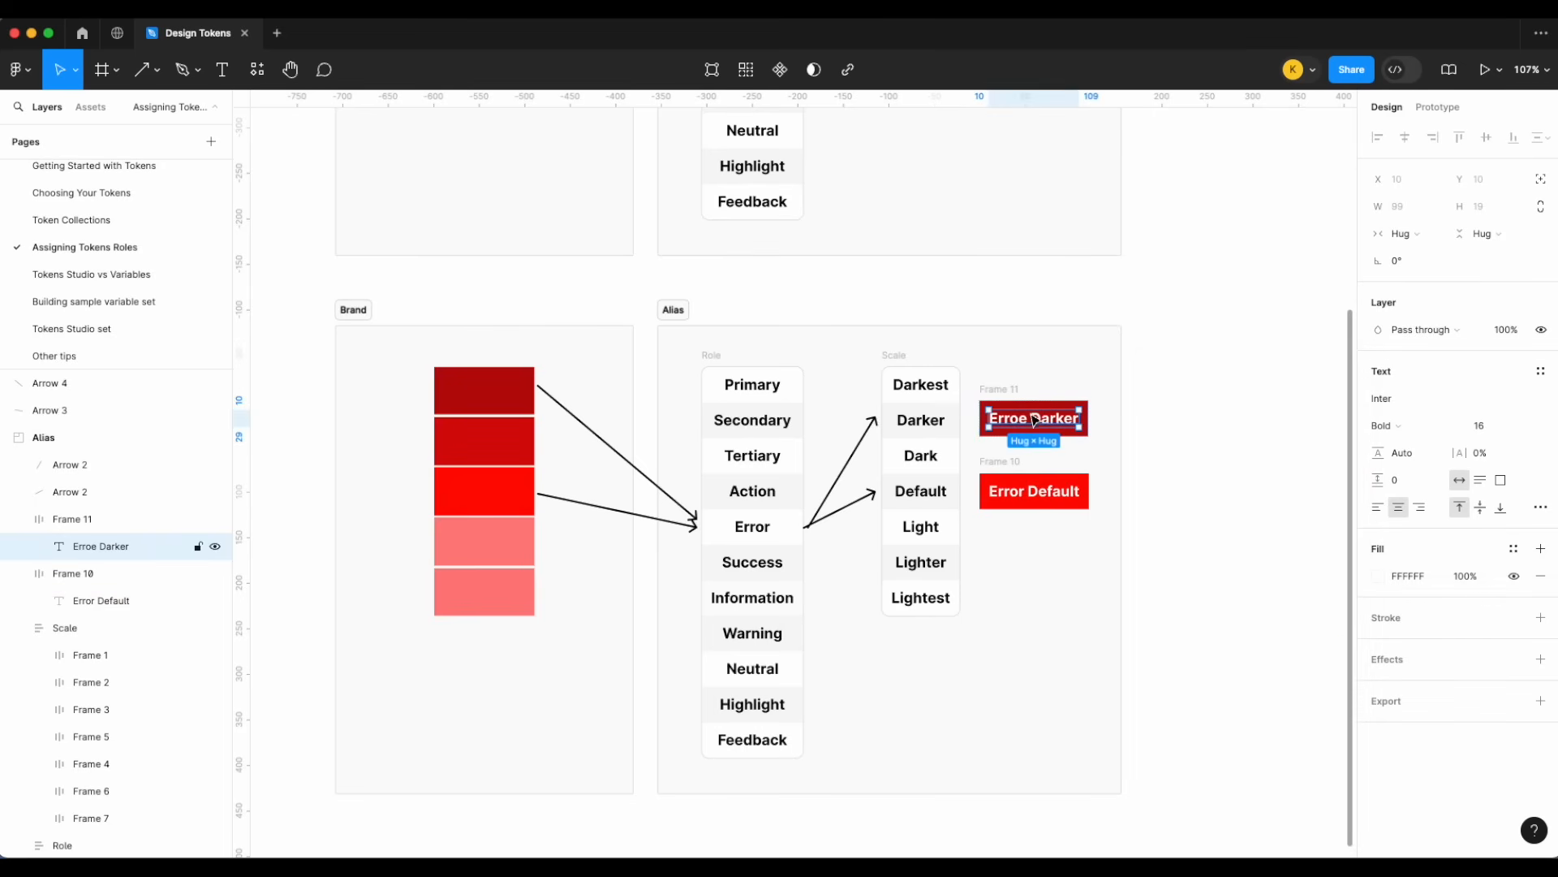
key(ctrl+a)
click(1027, 417)
key(BackSpace)
text(r)
key(Escape)
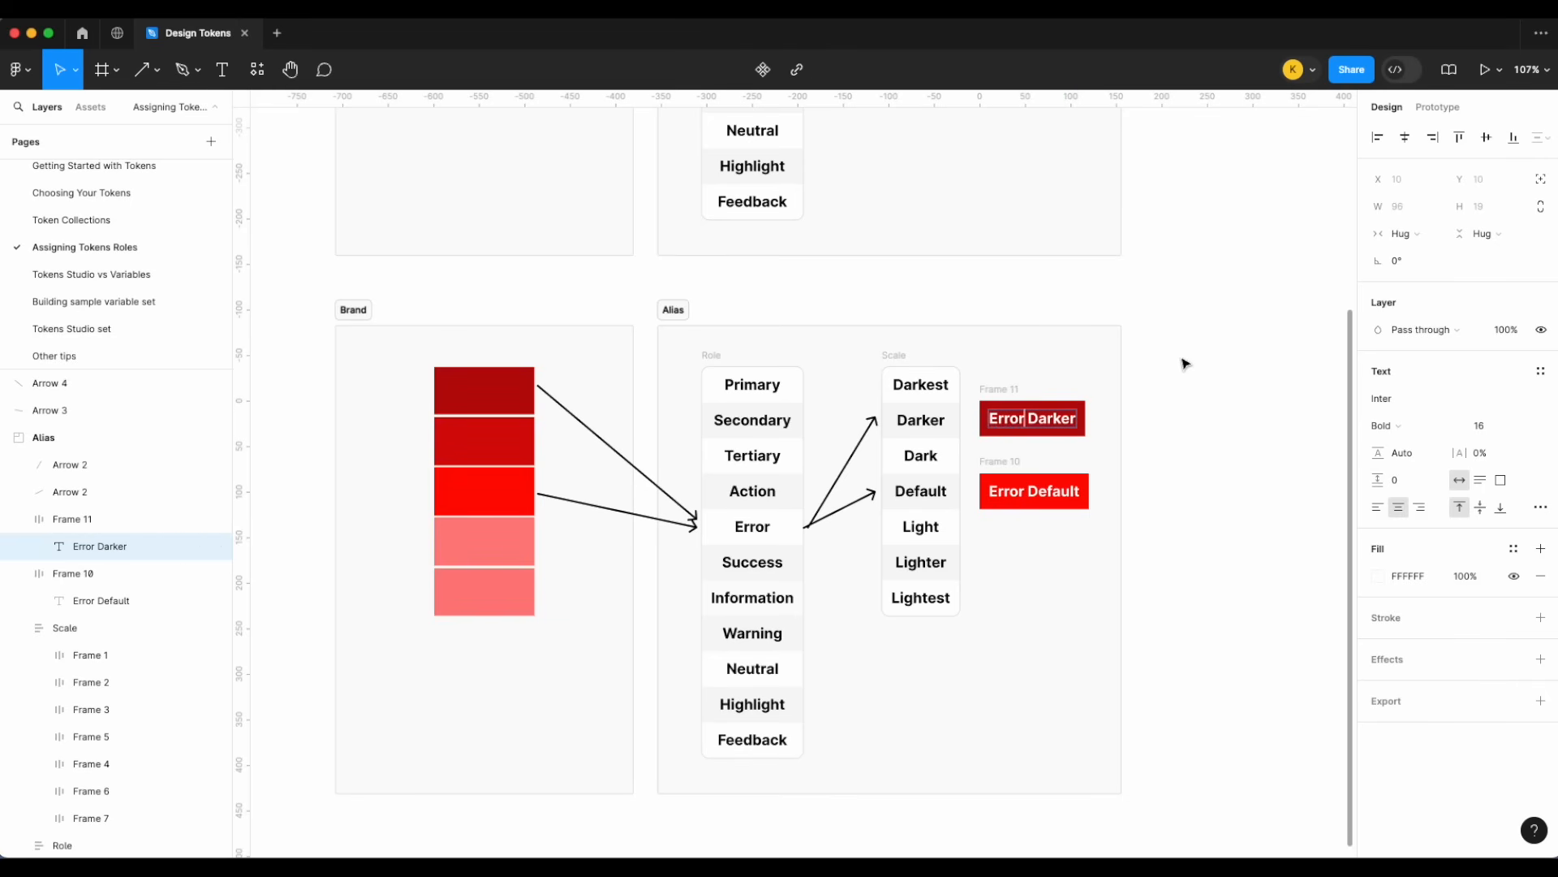
click(1185, 363)
- Examine the UI Element and Role columns of the Mapping section next to the purple Brand and Alias sections
scroll(1185, 362, down, 10)
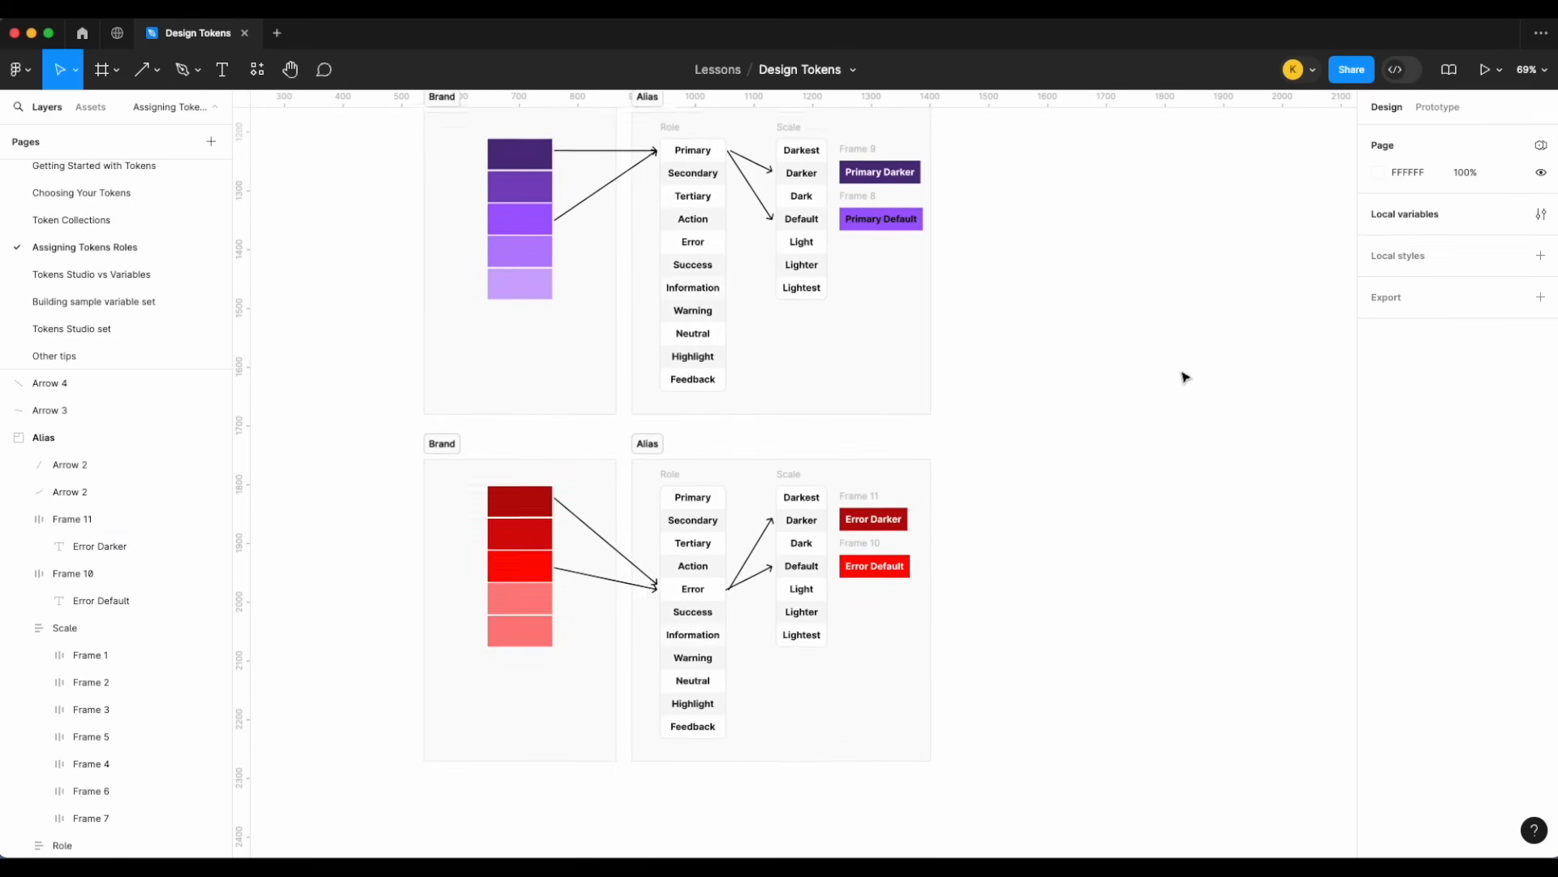
scroll(1119, 381, up, 3)
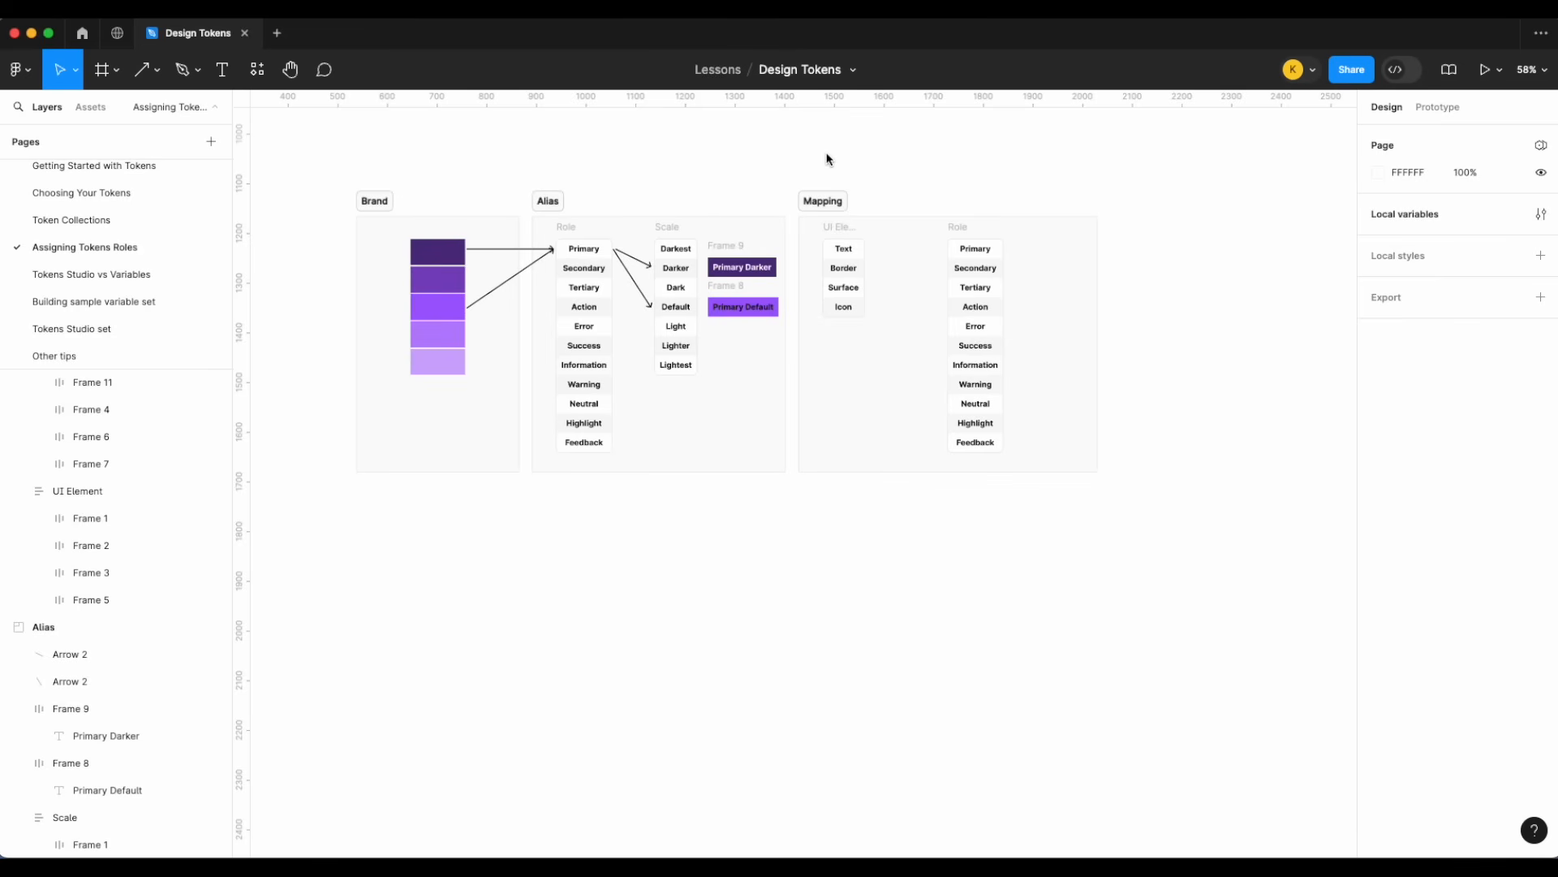
scroll(834, 162, left, 3)
scroll(834, 161, up, 1)
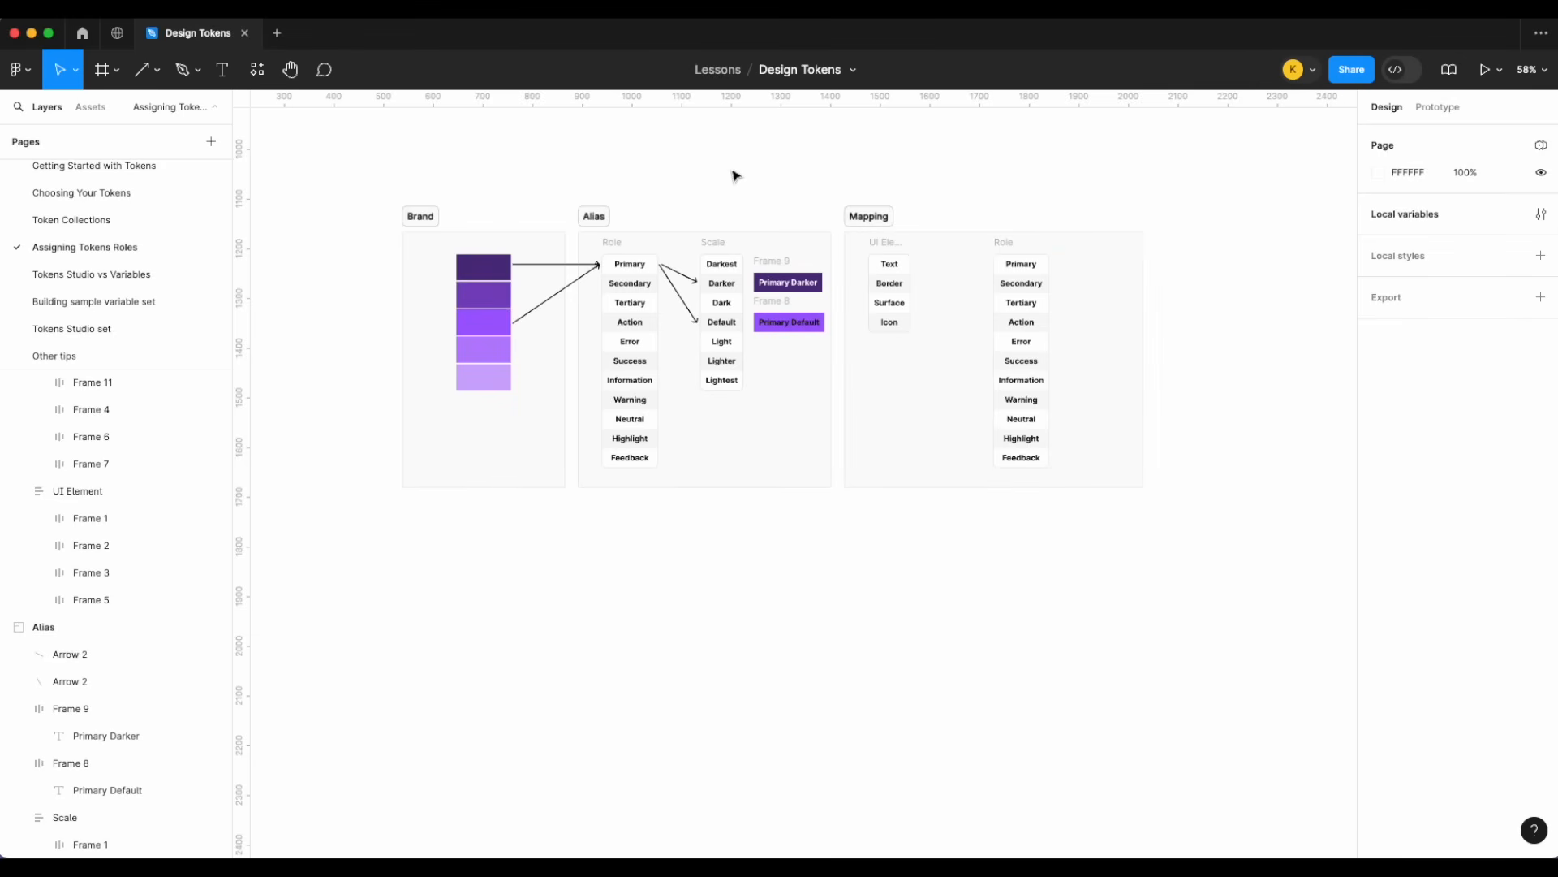
scroll(922, 153, up, 5)
scroll(954, 211, left, 3)
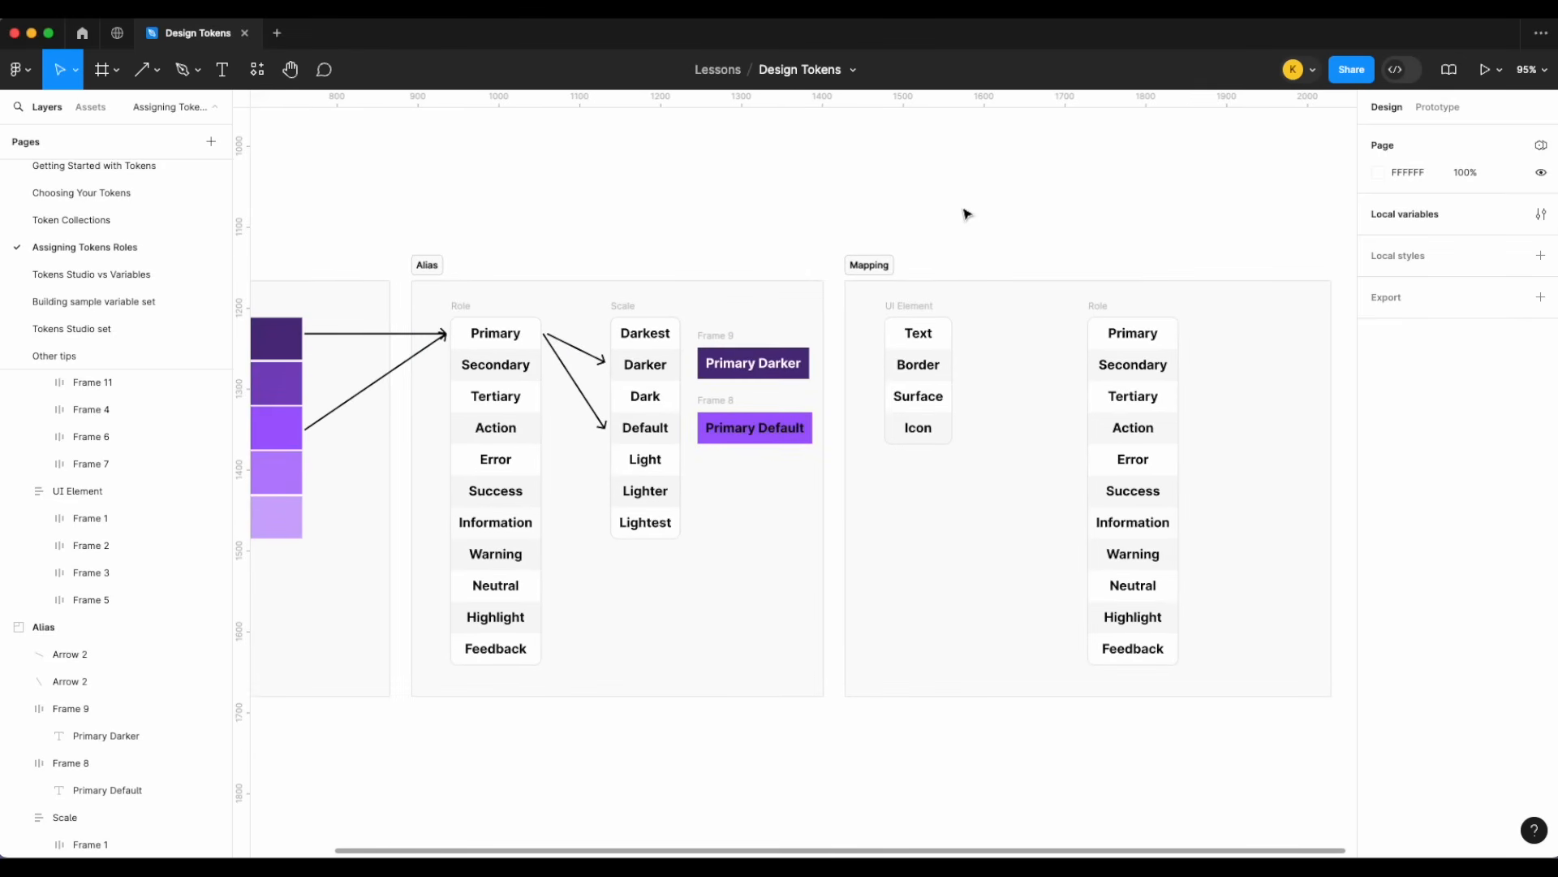
scroll(962, 235, right, 4)
scroll(961, 235, down, 2)
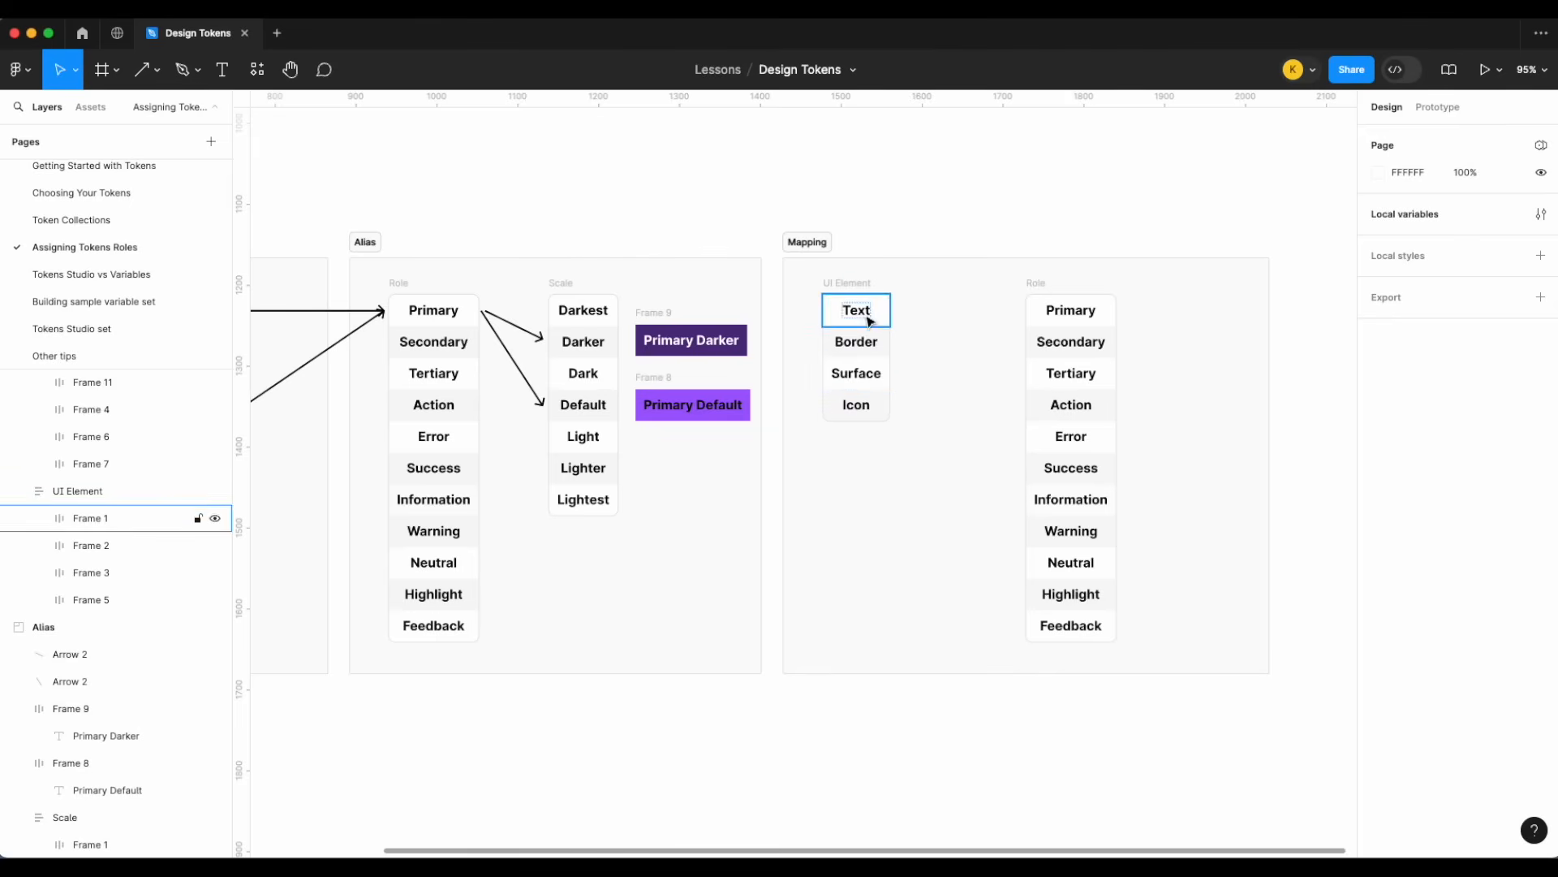
scroll(844, 309, up, 5)
scroll(848, 286, down, 2)
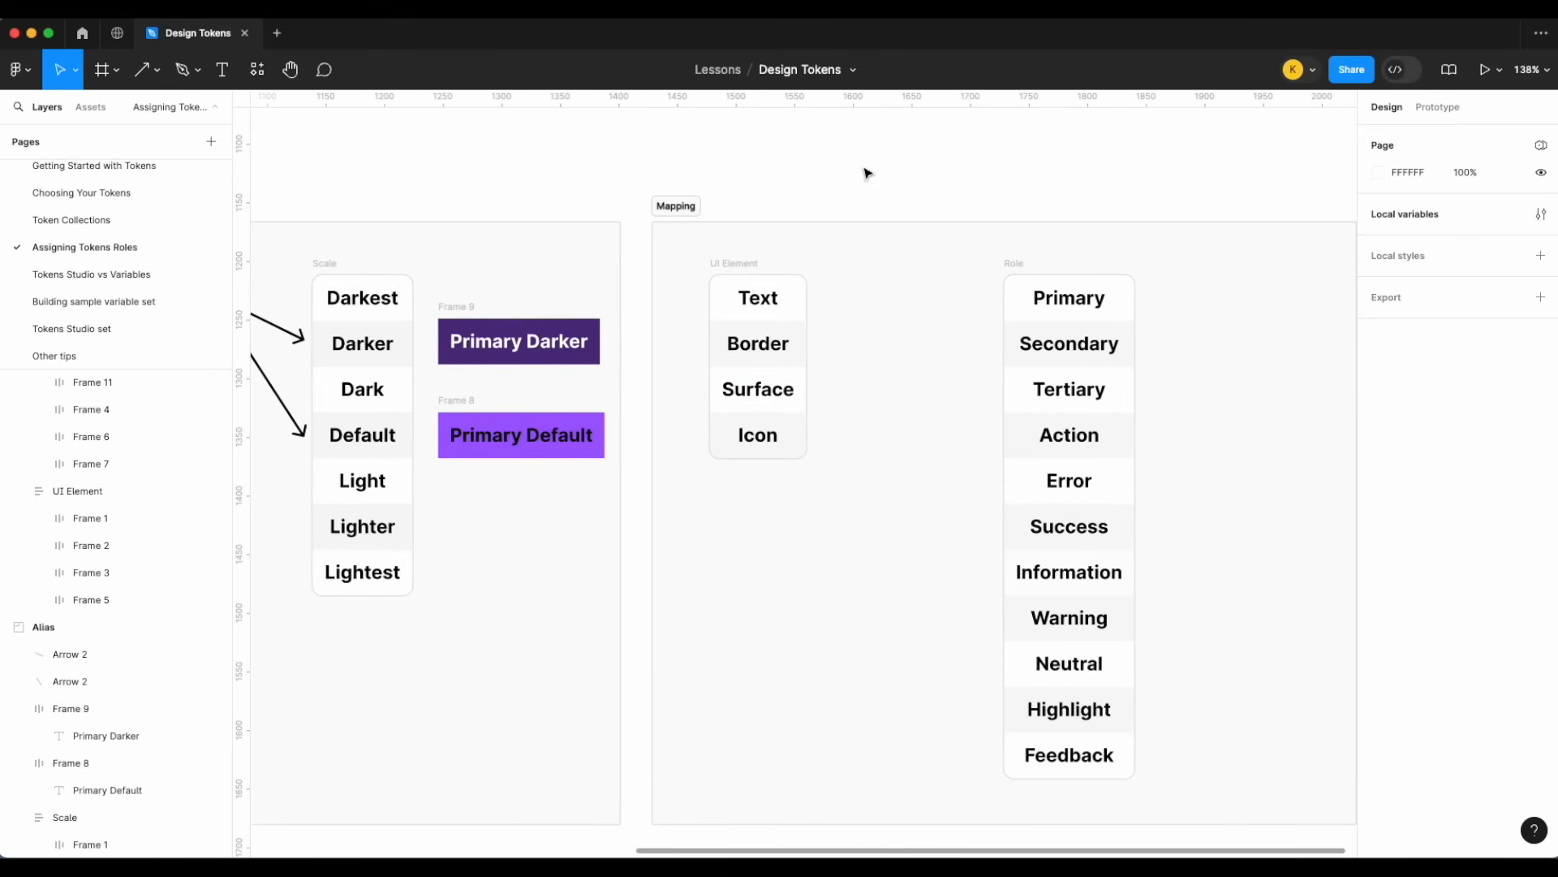
scroll(867, 173, down, 2)
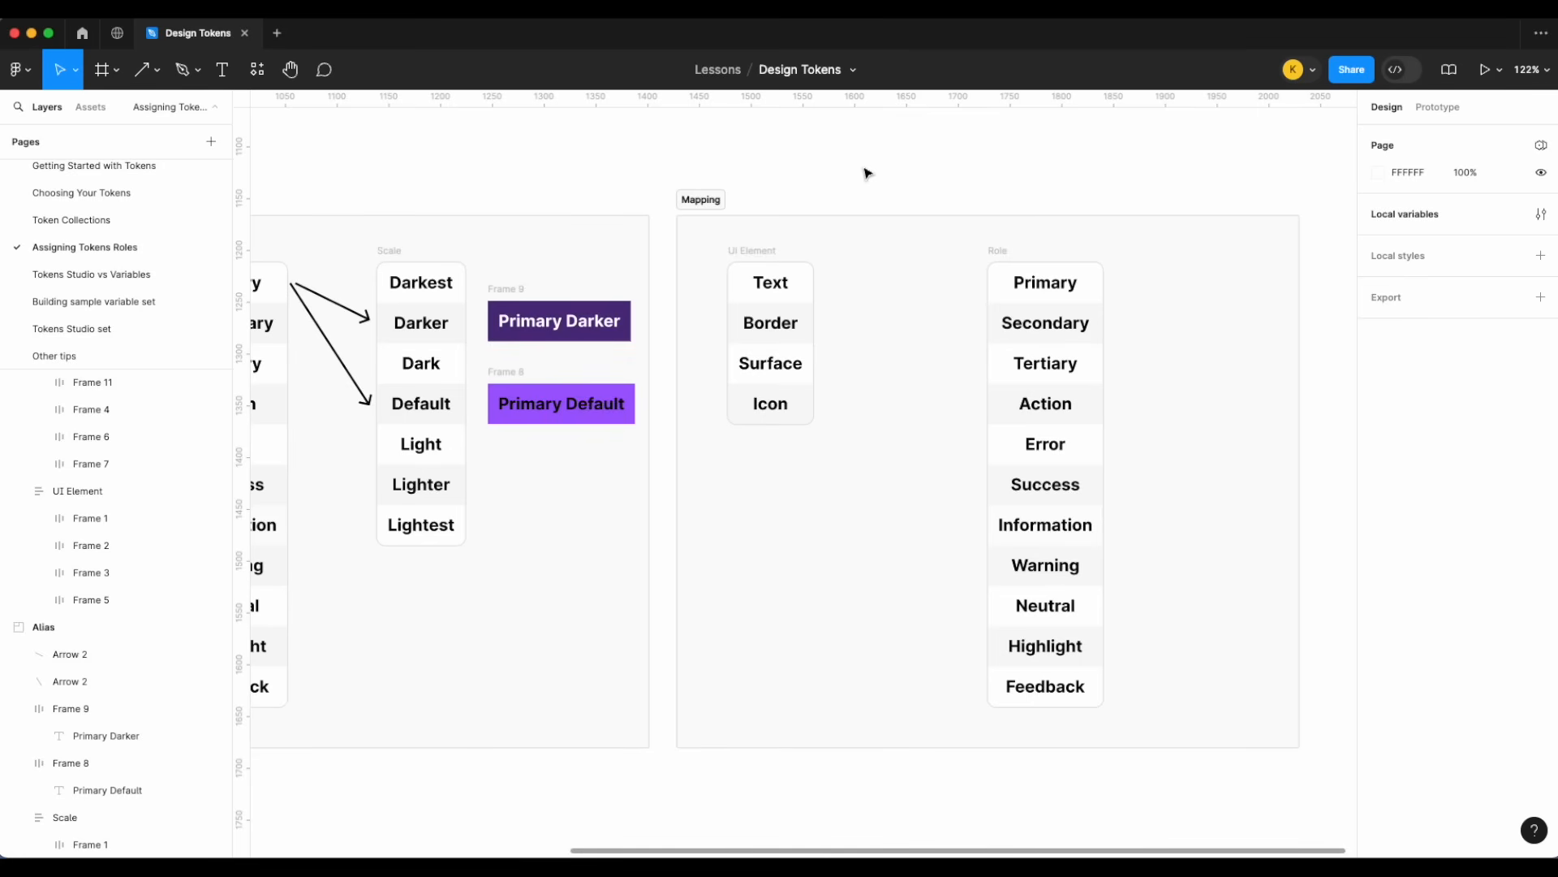
scroll(867, 173, down, 3)
scroll(901, 183, right, 1)
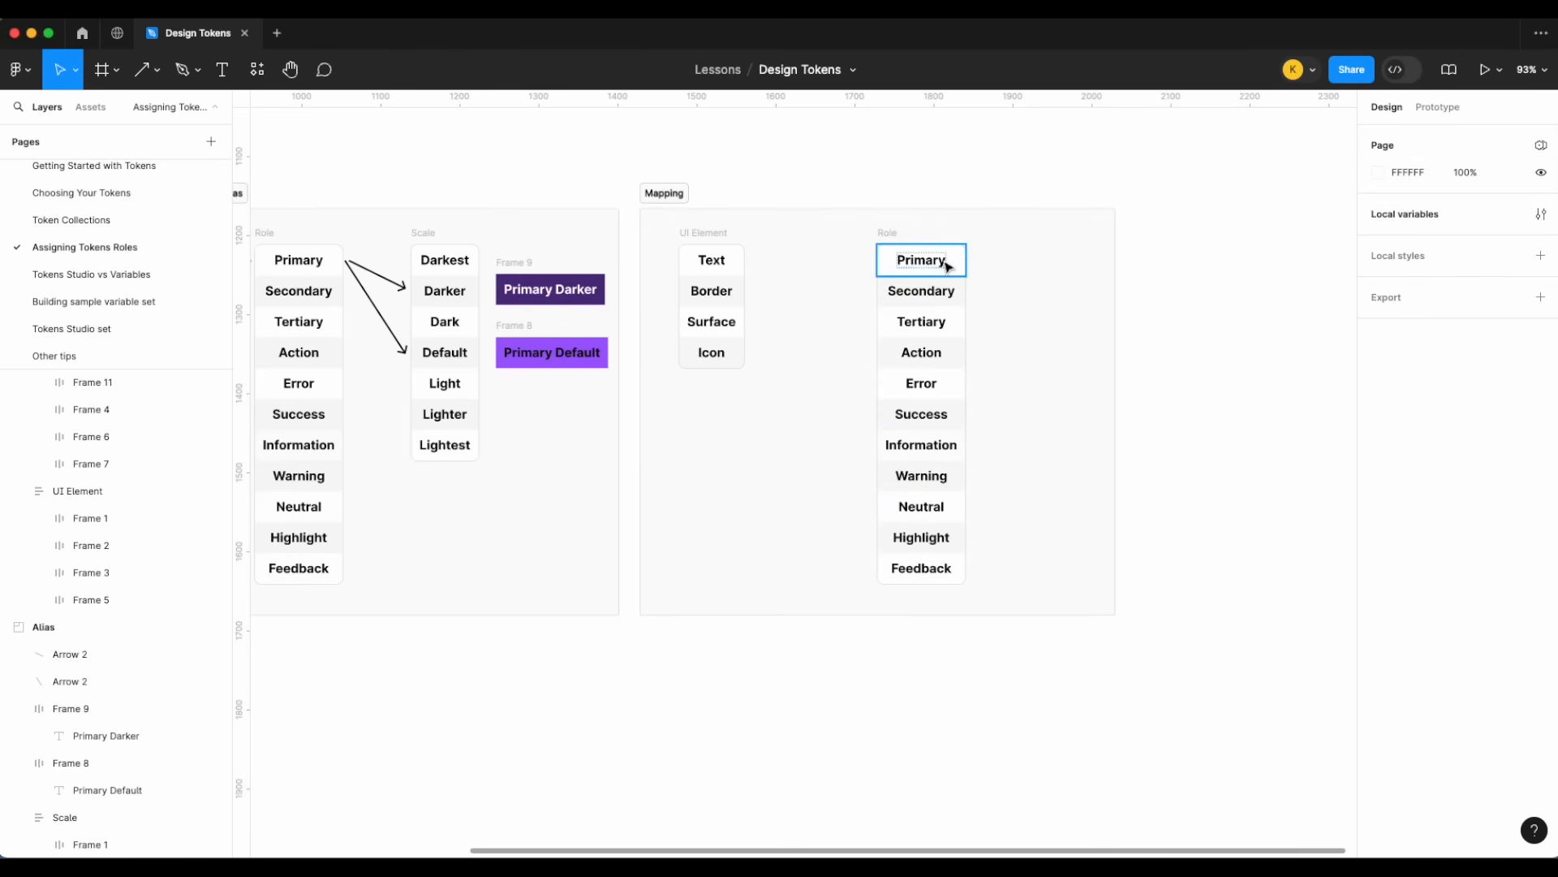
scroll(946, 318, down, 2)
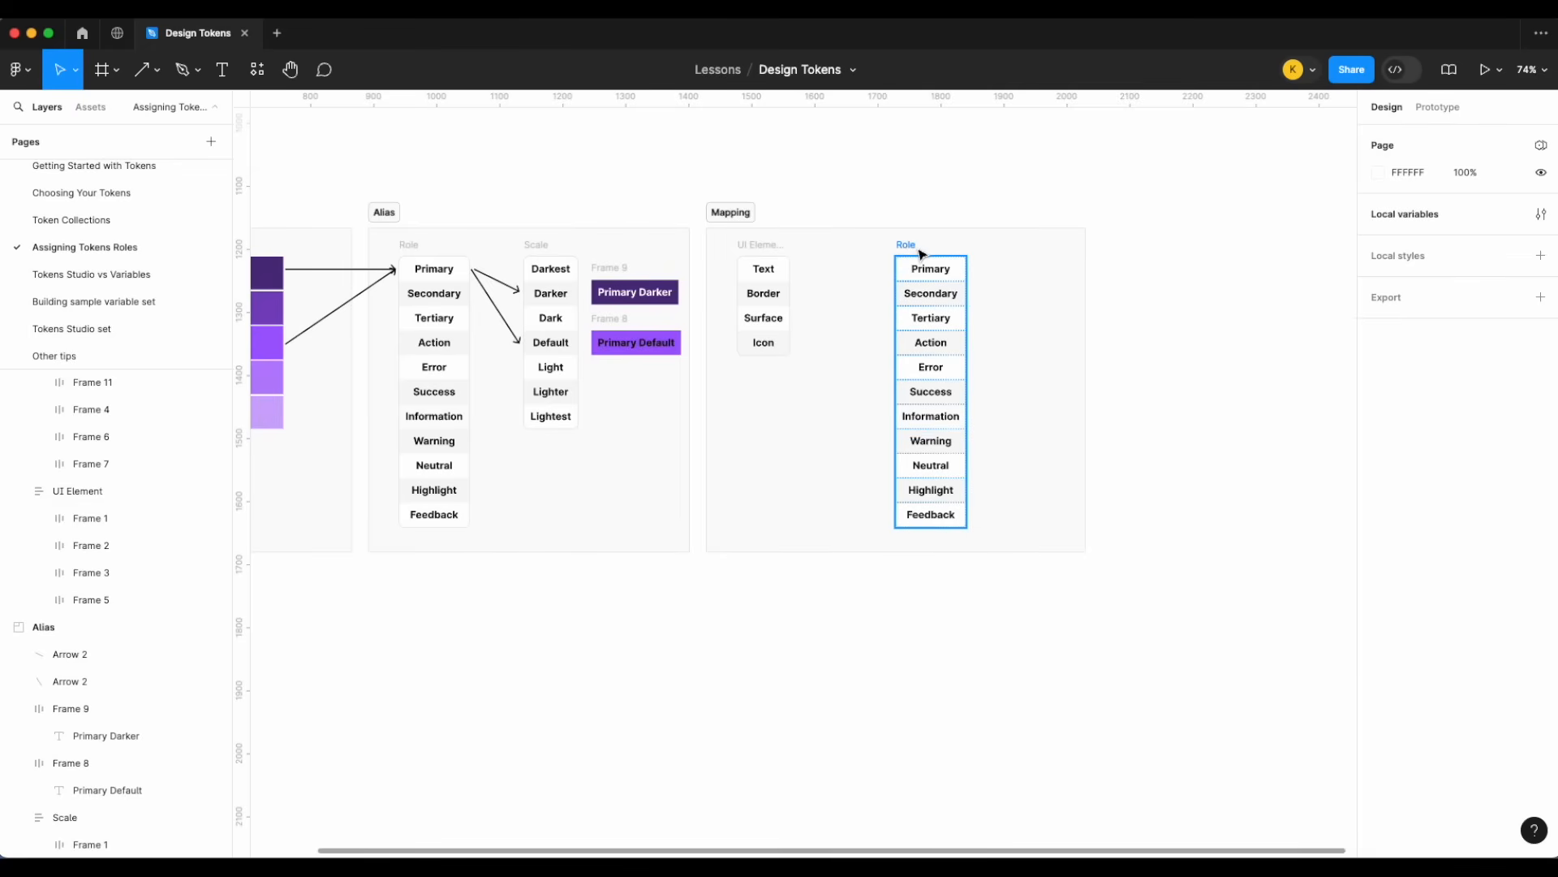
- Make the hidden Role_2 list in the Mapping frame visible
scroll(118, 479, up, 2)
scroll(118, 479, up, 7)
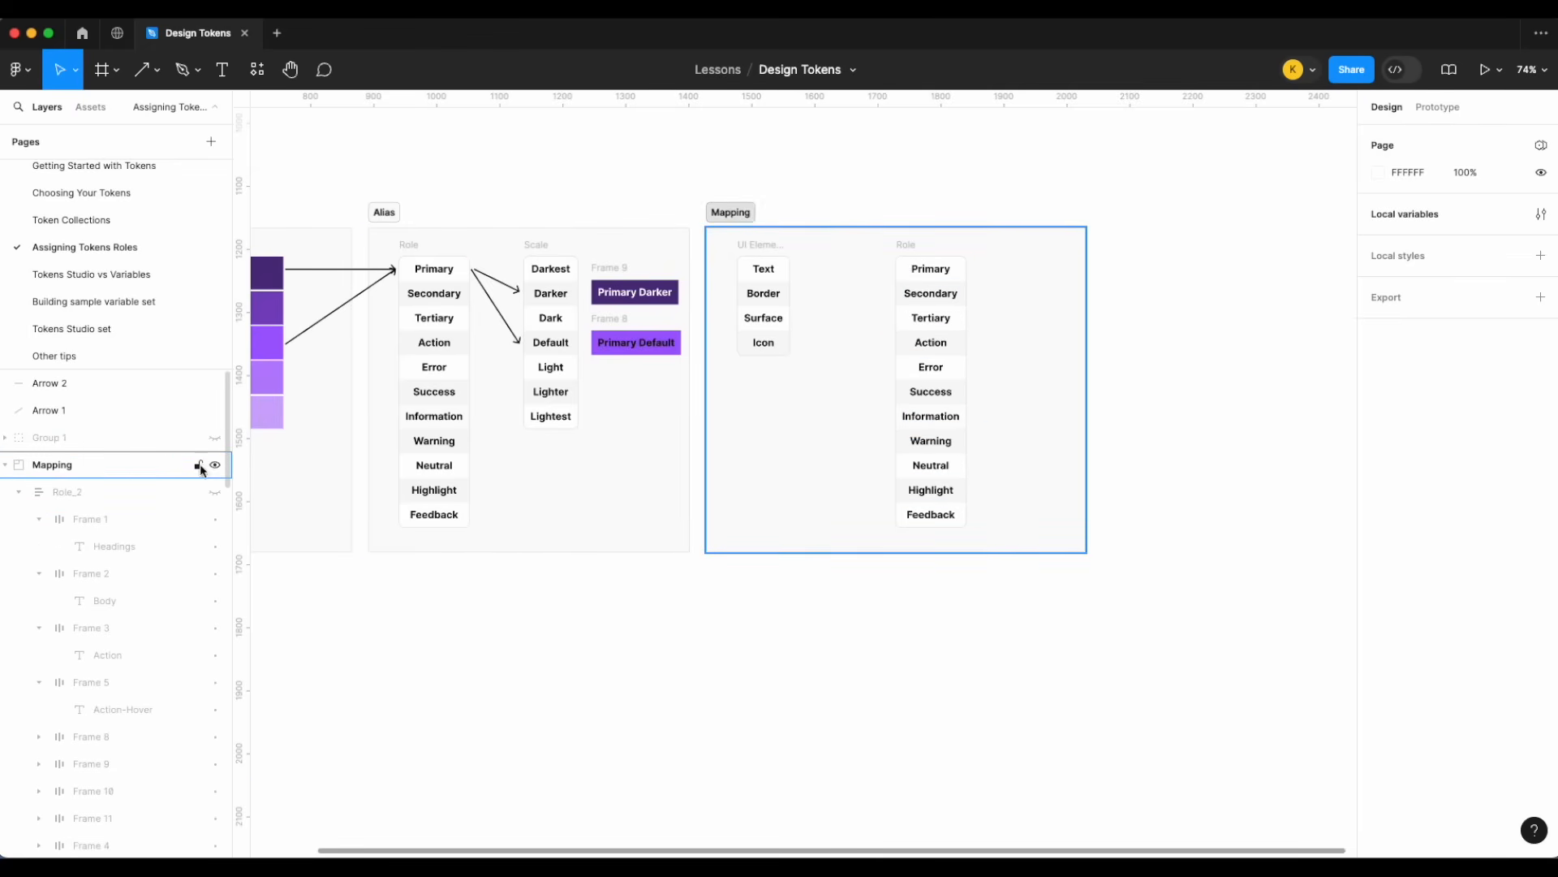
click(215, 493)
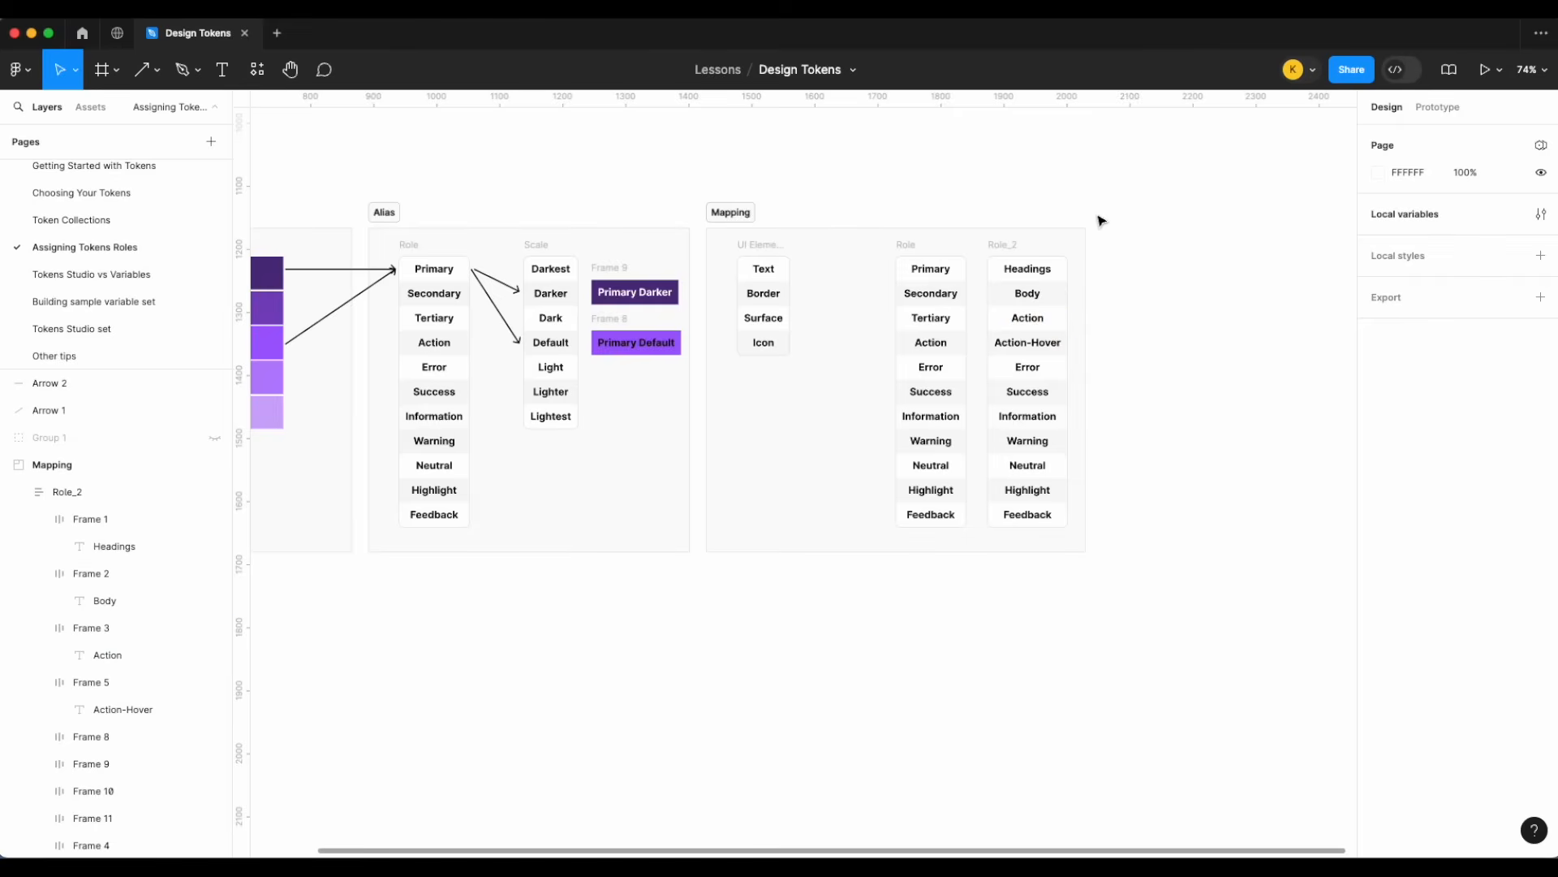
- Hide the Role list in the Mapping frame and move the Role_2 list into its place
scroll(1100, 220, up, 3)
scroll(1100, 220, down, 1)
scroll(1100, 220, left, 1)
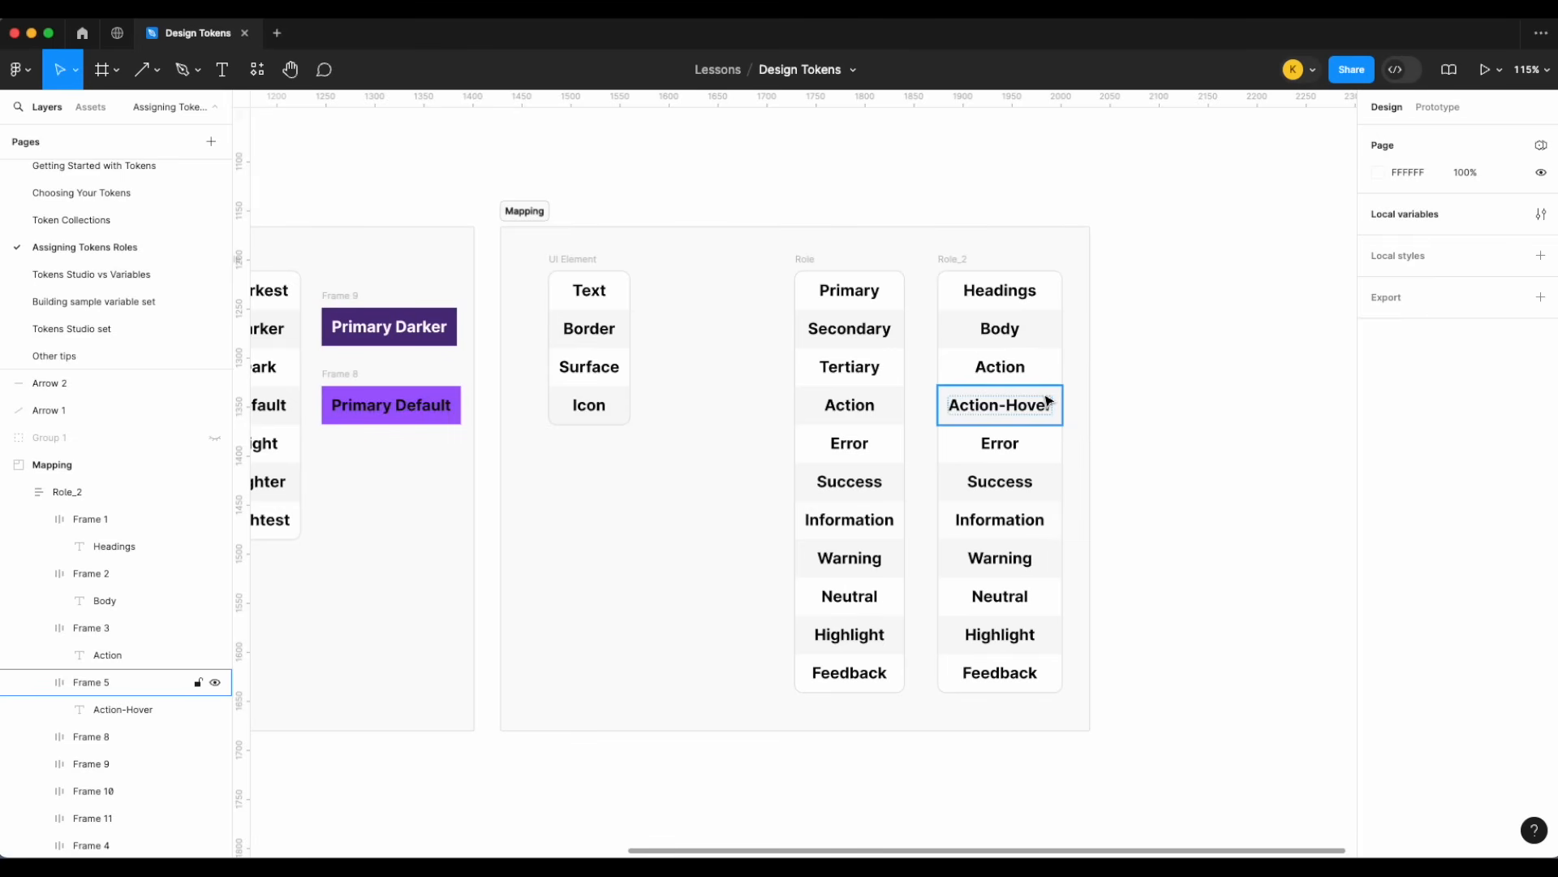
click(814, 259)
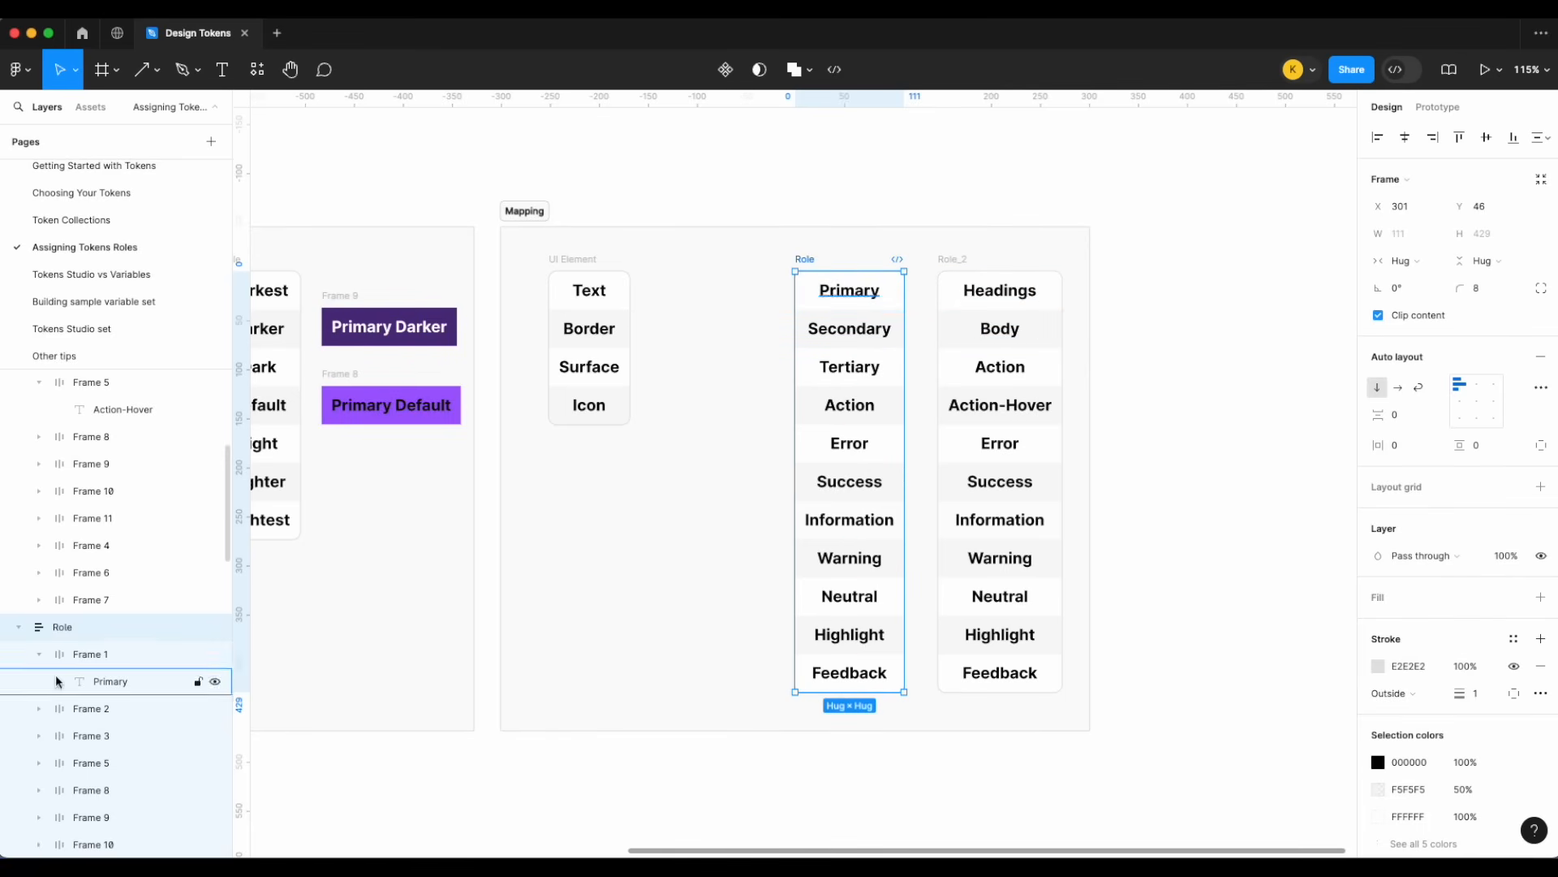
click(215, 628)
click(951, 258)
drag(949, 257, 805, 260)
- Review the chain from the Brand swatches through the Alias roles and scales to the Mapping columns
scroll(803, 251, down, 3)
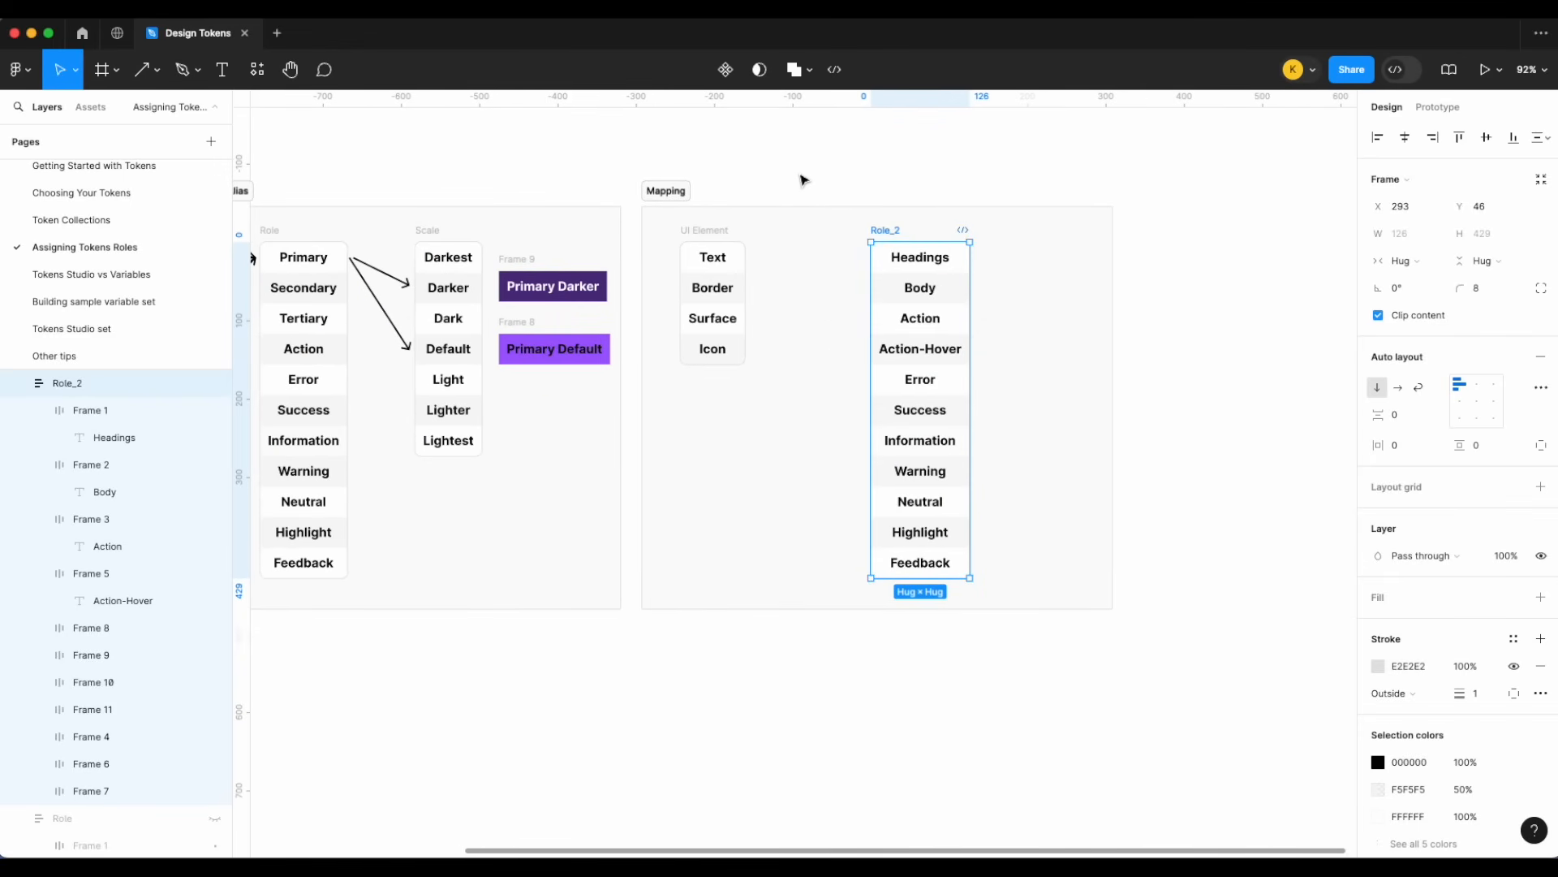
scroll(804, 180, left, 3)
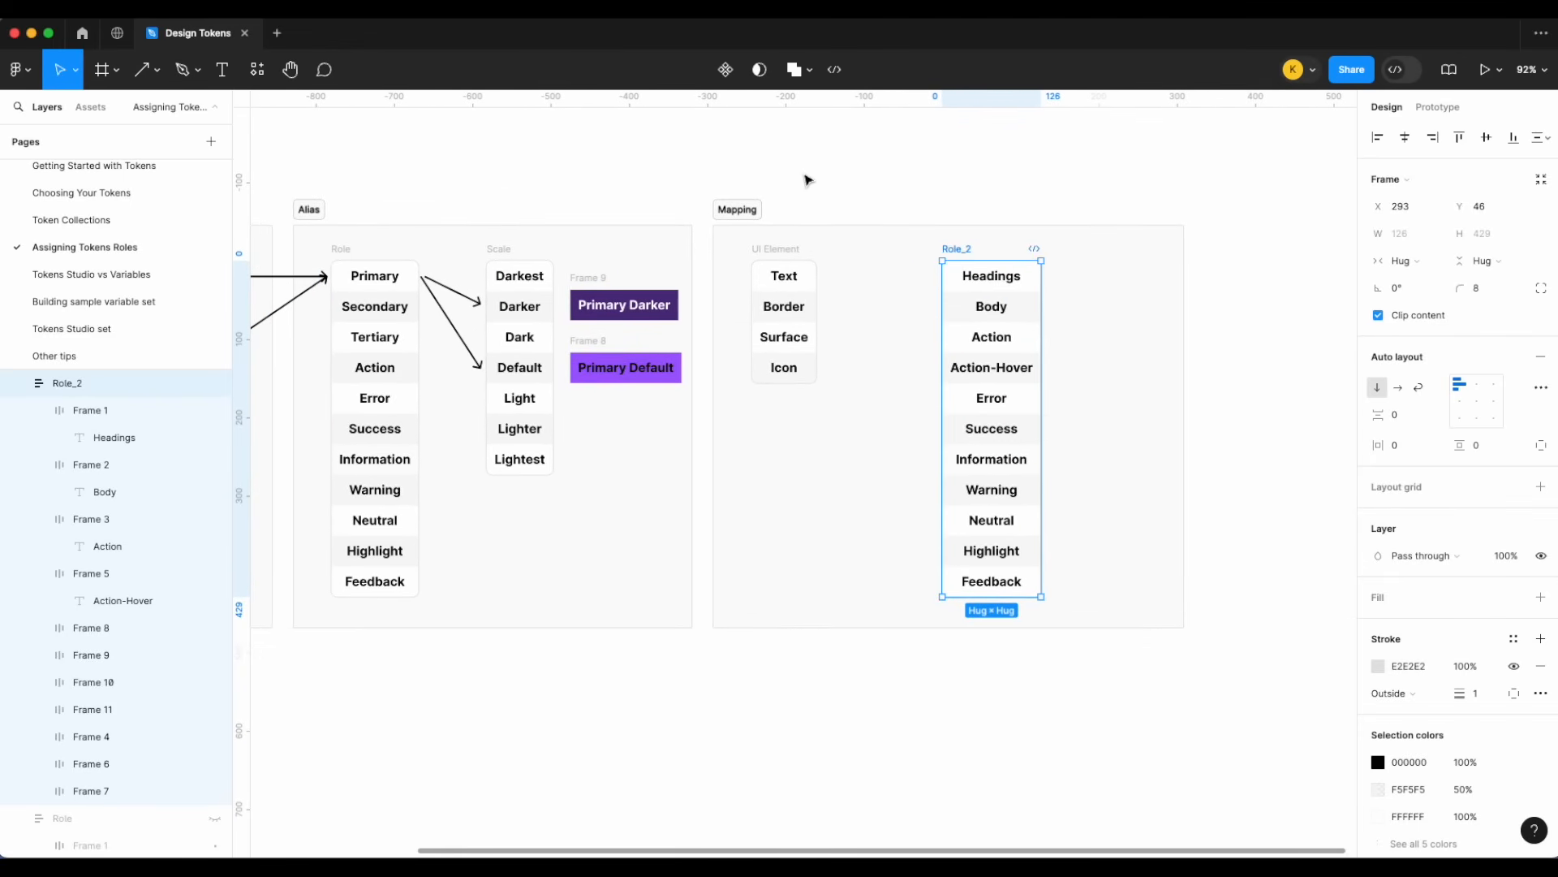
scroll(808, 179, left, 2)
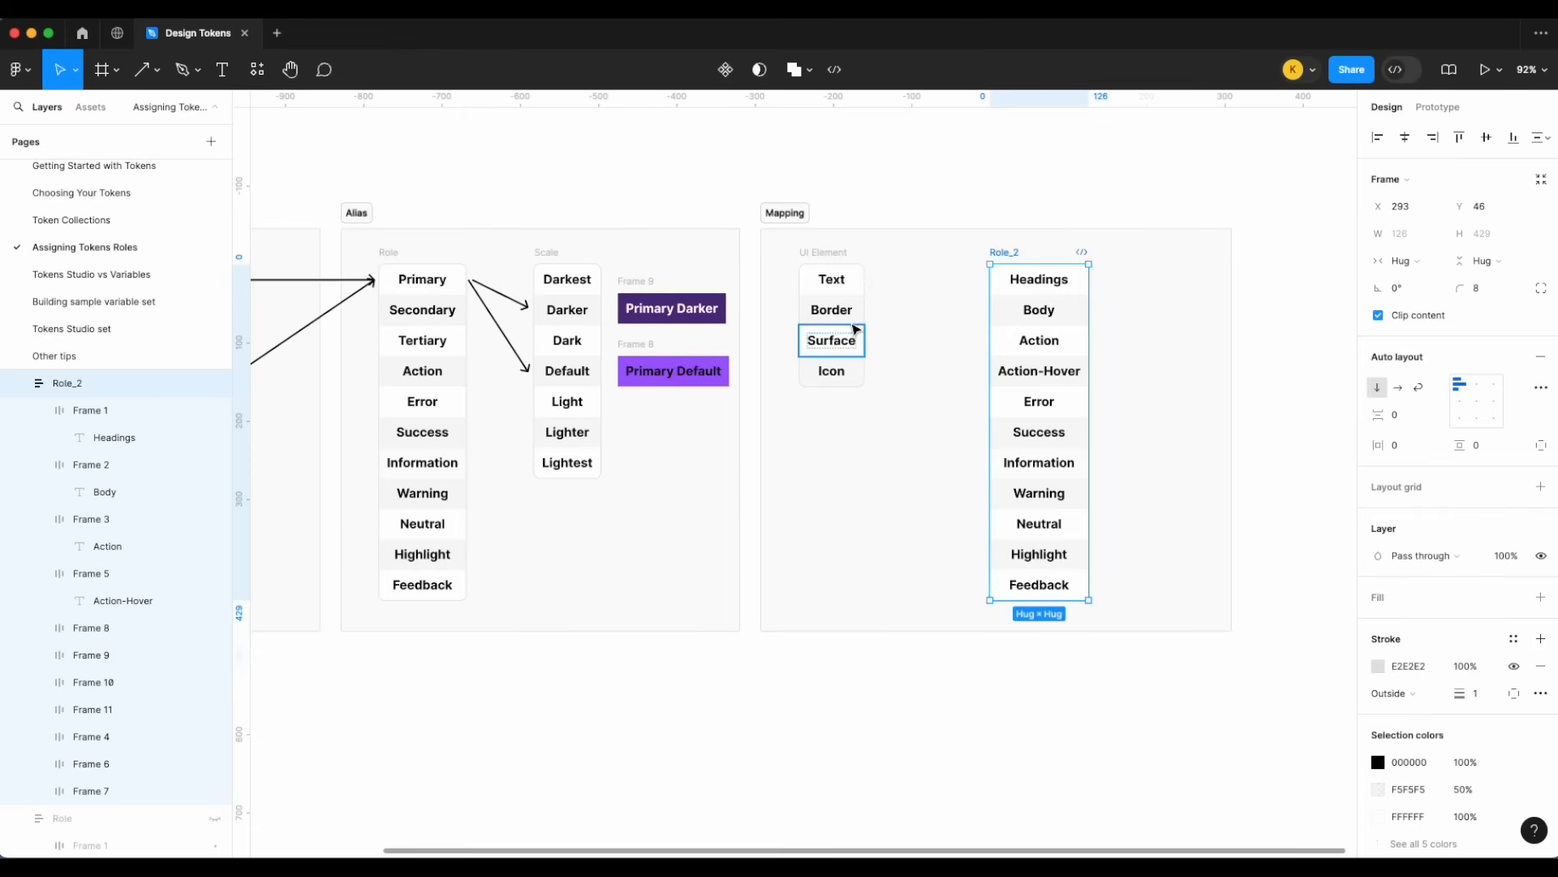
scroll(856, 328, left, 10)
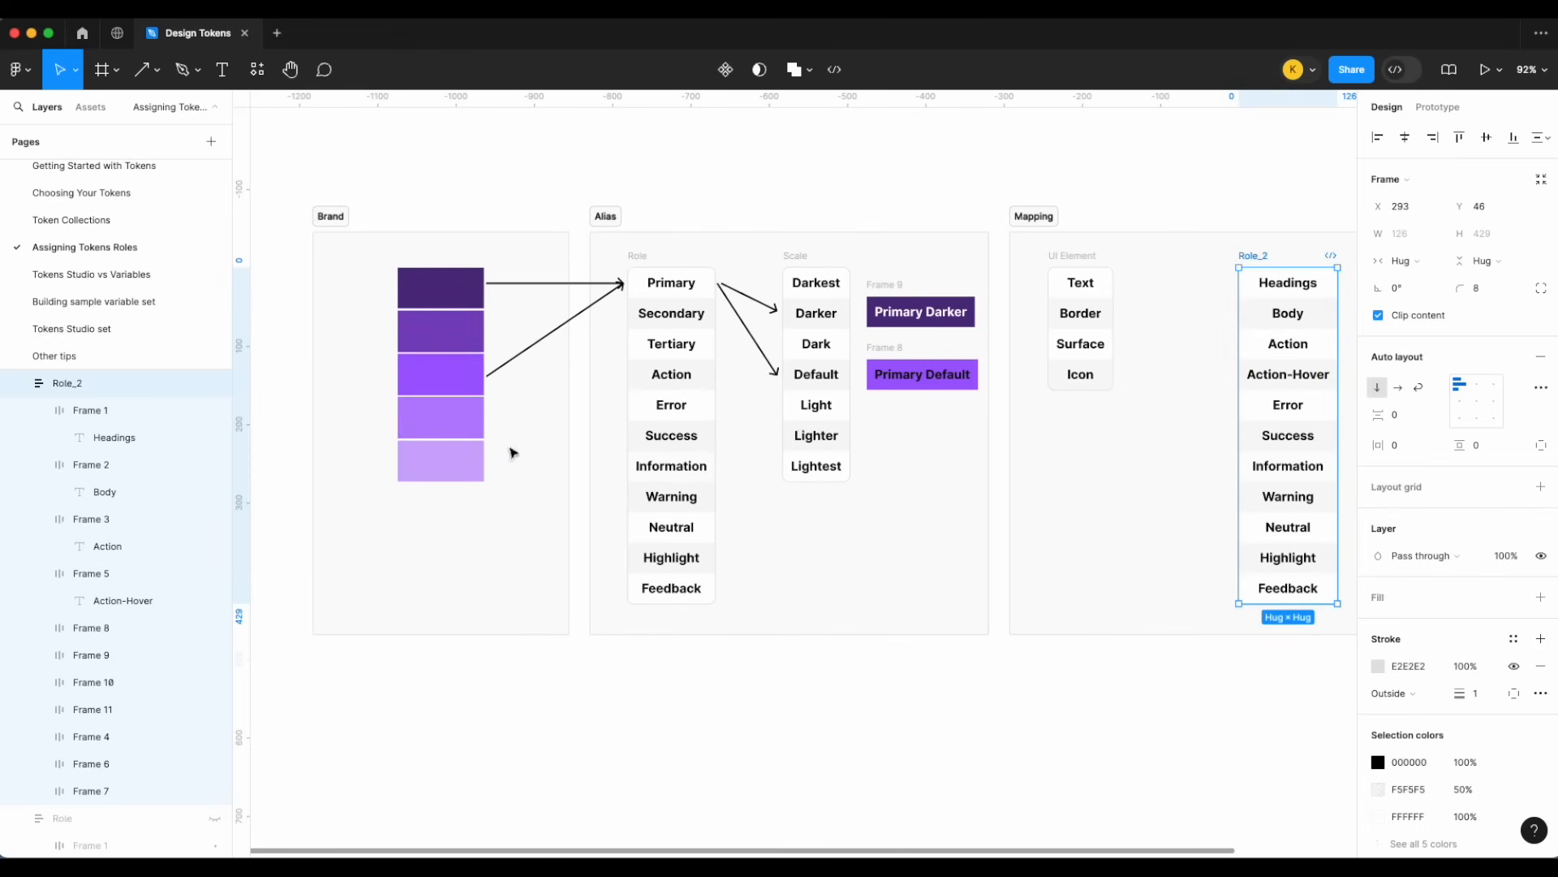
scroll(1027, 303, right, 9)
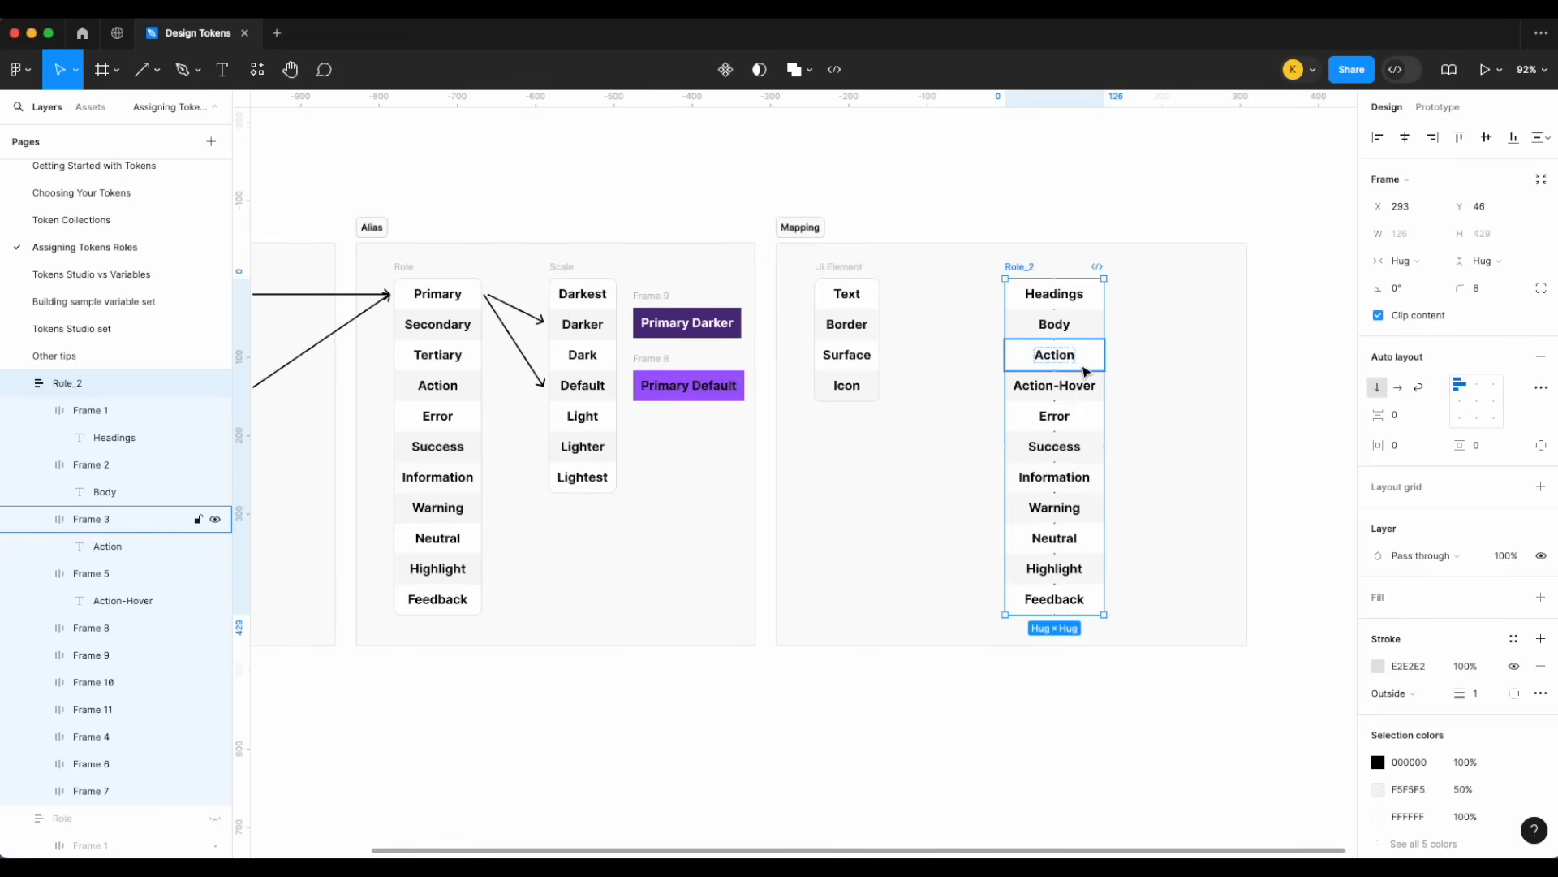
click(934, 195)
key(shift+1)
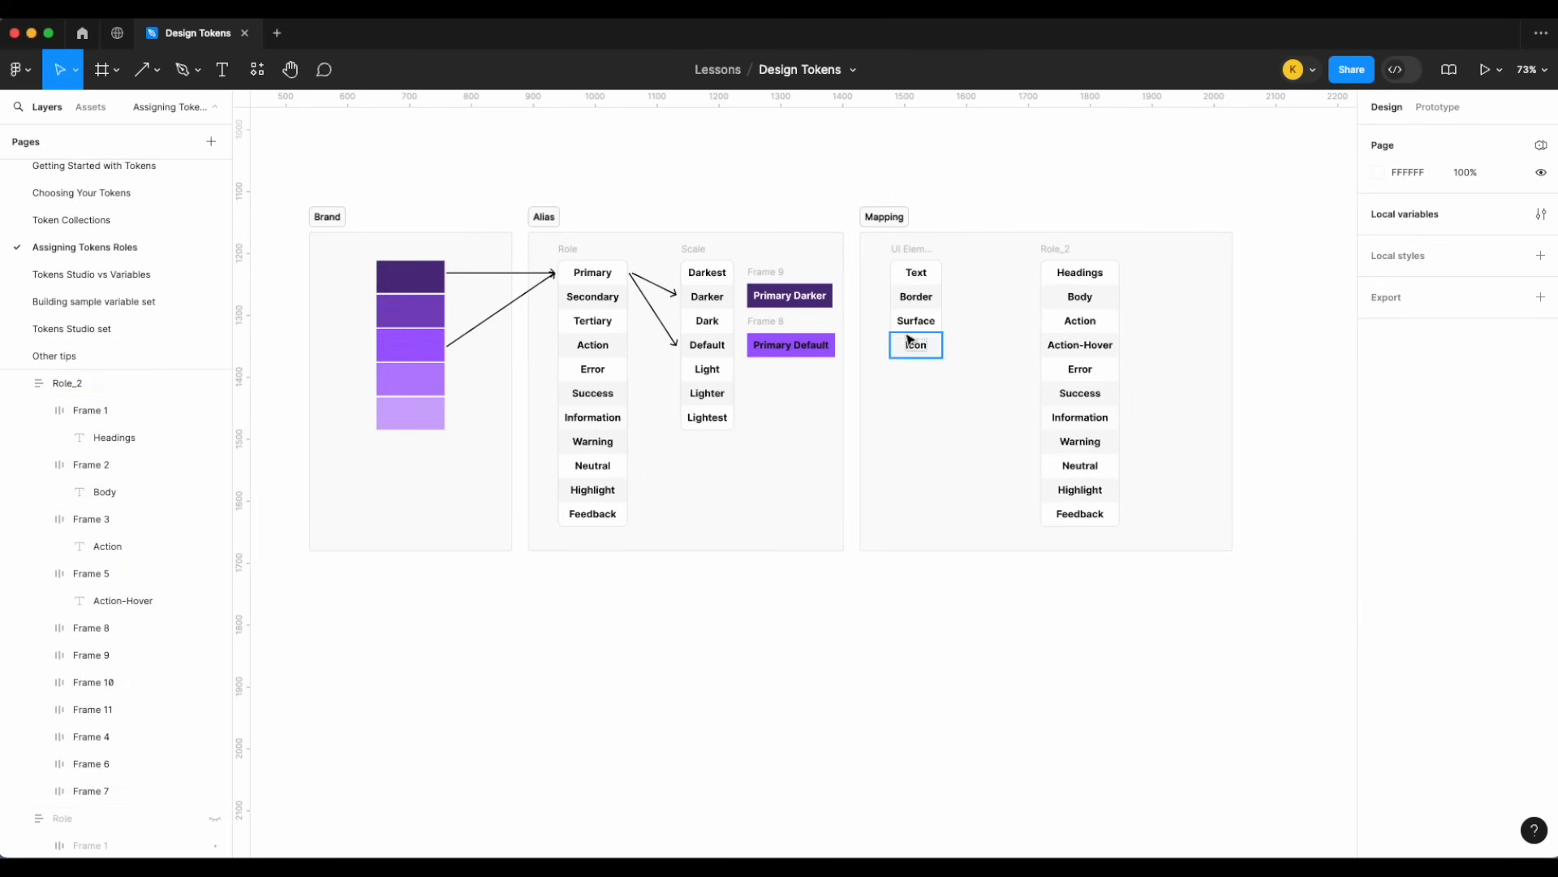
- Draw an arrow about 84 px long from the Primary Default frame to the Surface UI element
scroll(910, 339, up, 3)
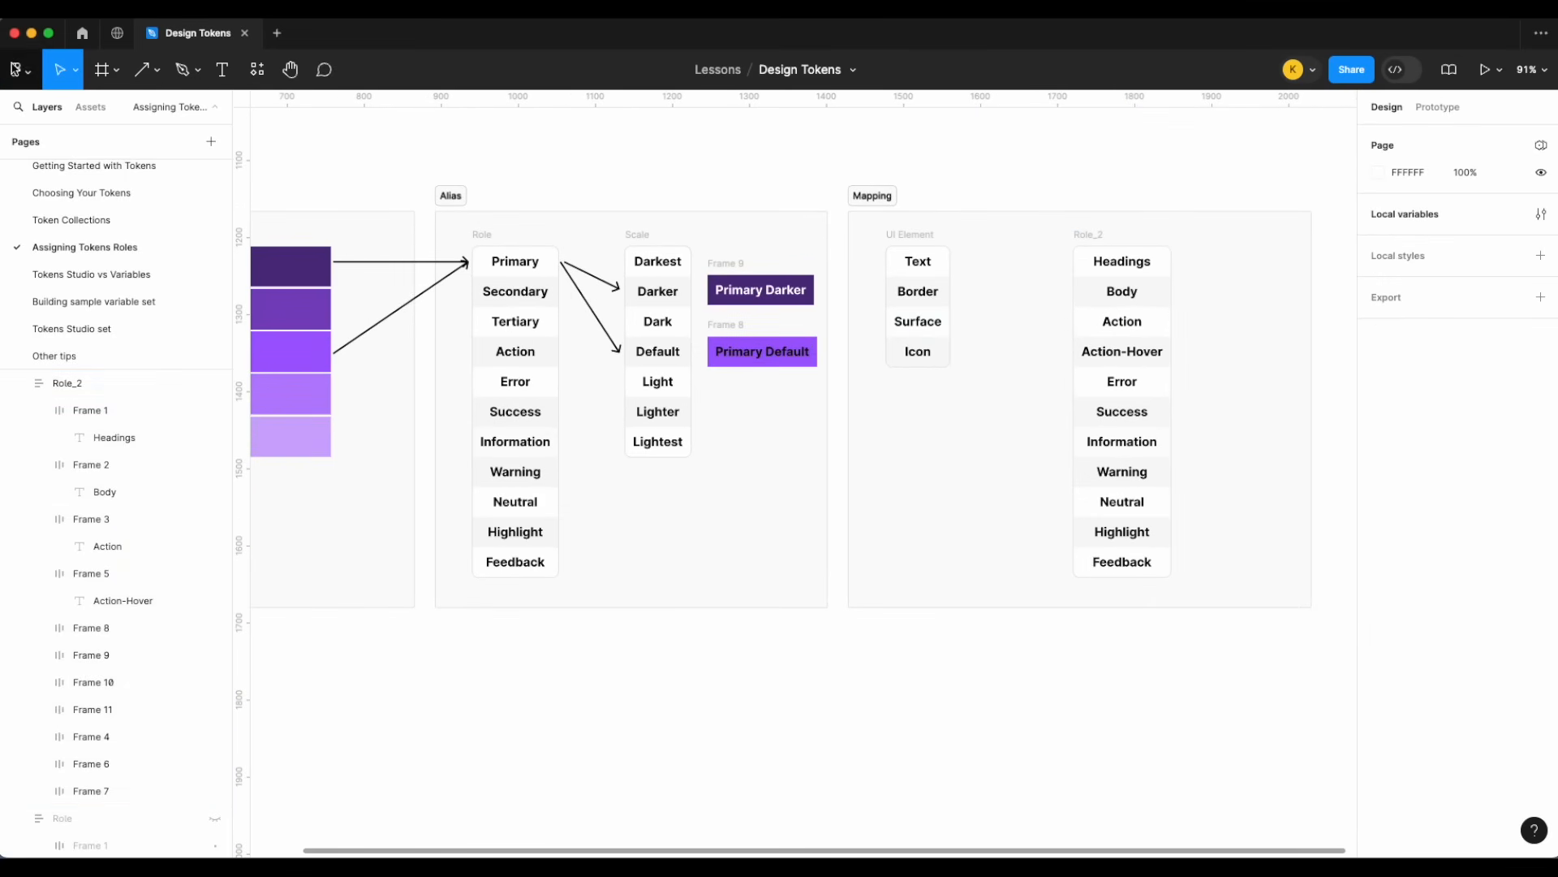
click(142, 69)
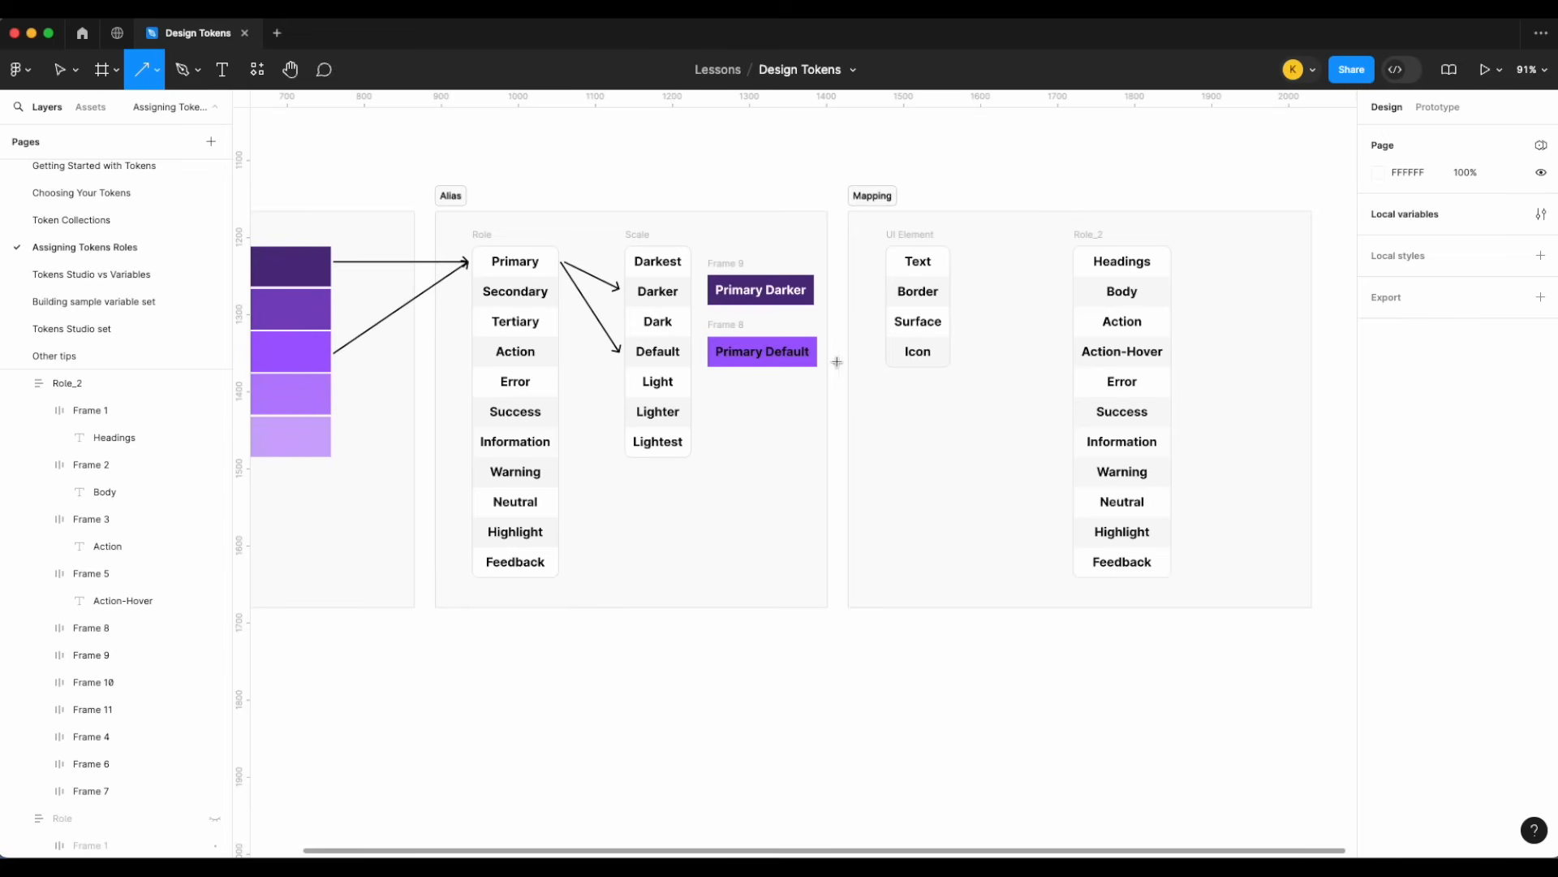
drag(822, 353, 879, 323)
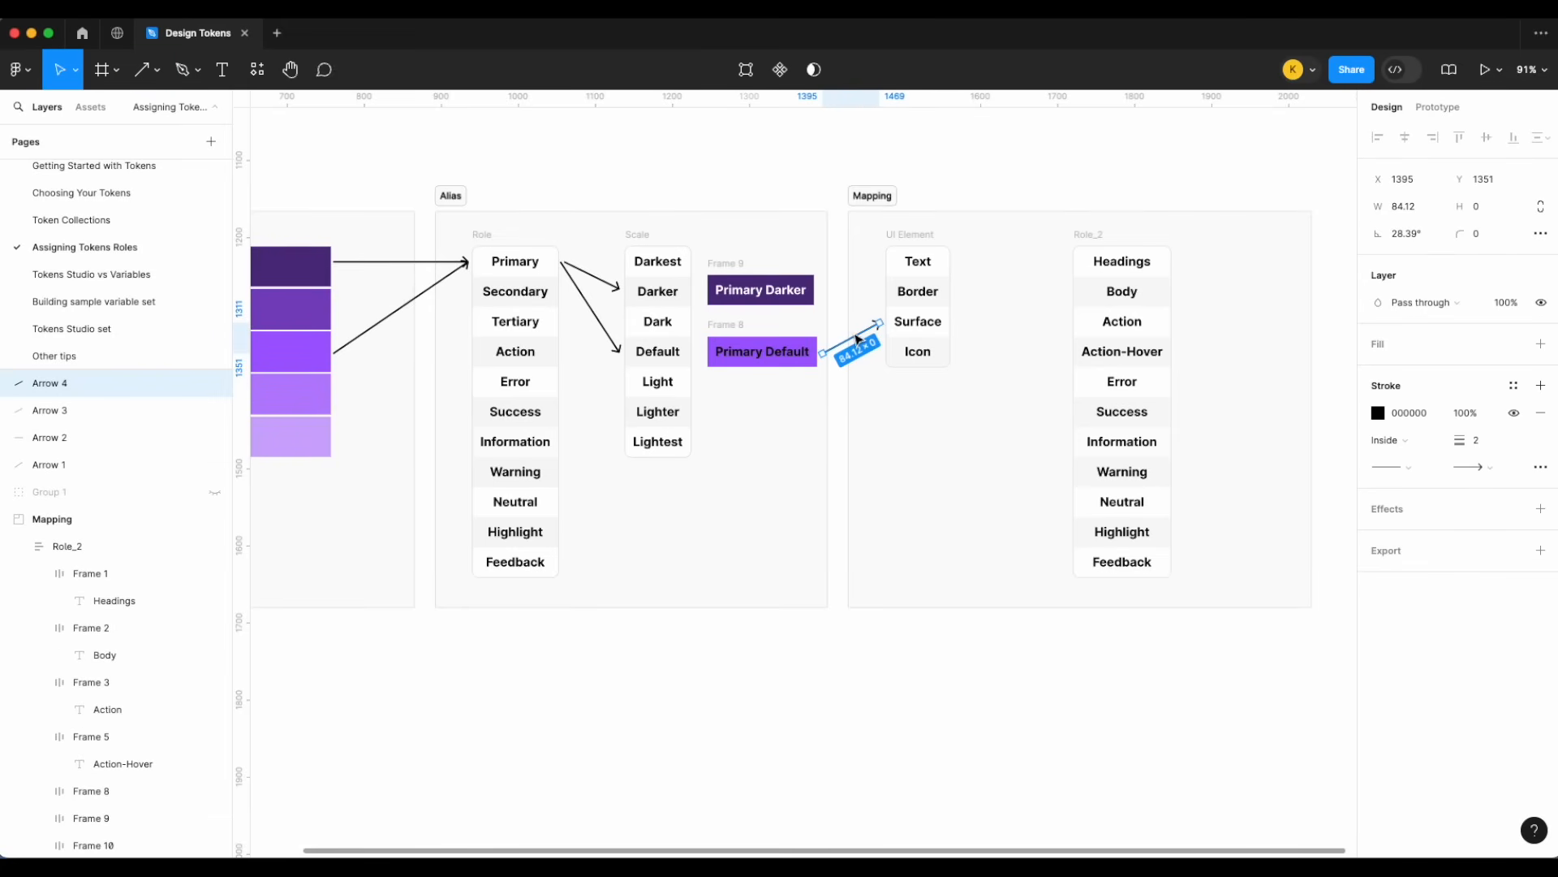
- Place a copy of the new arrow beside Surface and re-aim its tip at the Action role in Role_2, making it about 144 px long
key(shift+Right)
key(shift+Right)
key(shift+Right)
key(shift+Right)
key(shift+Right)
key(shift+Right)
key(shift+Right)
key(shift+Right)
key(shift+Right)
key(shift+Right)
key(shift+Right)
key(shift+Right)
key(shift+Right)
key(shift+Right)
key(shift+Right)
key(shift+Right)
key(shift+Right)
key(shift+Right)
key(shift+Up)
key(shift+Up)
key(shift+Up)
key(shift+Left)
key(shift+Up)
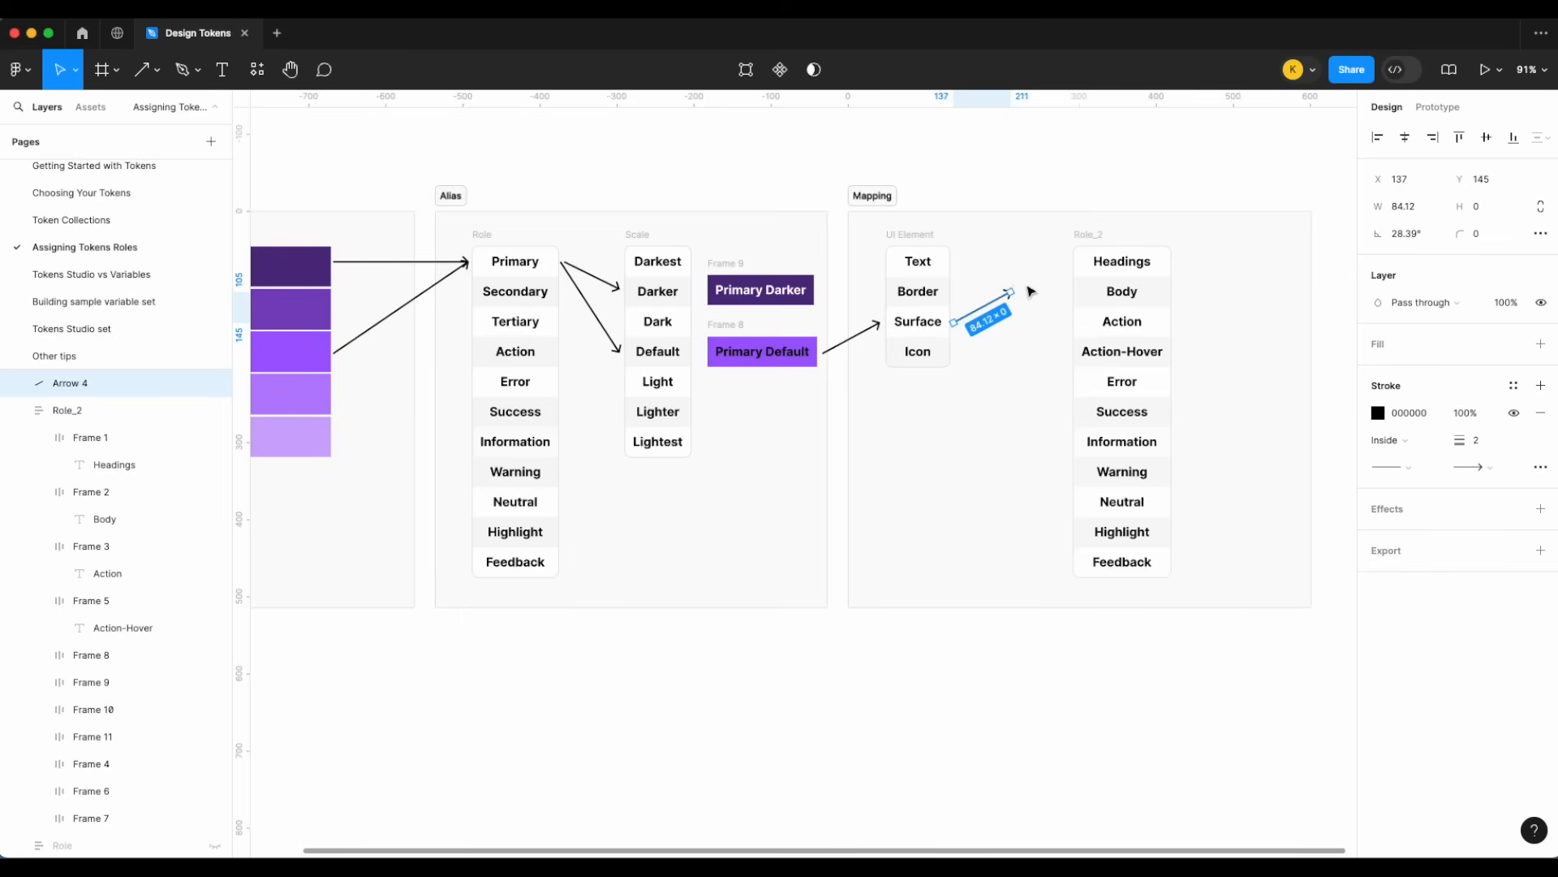
drag(1010, 291, 1063, 322)
- Add the text "Button" beside the Role_2 list in the Mapping frame and wrap it in an auto layout frame
scroll(1063, 322, right, 3)
click(222, 69)
scroll(995, 306, right, 3)
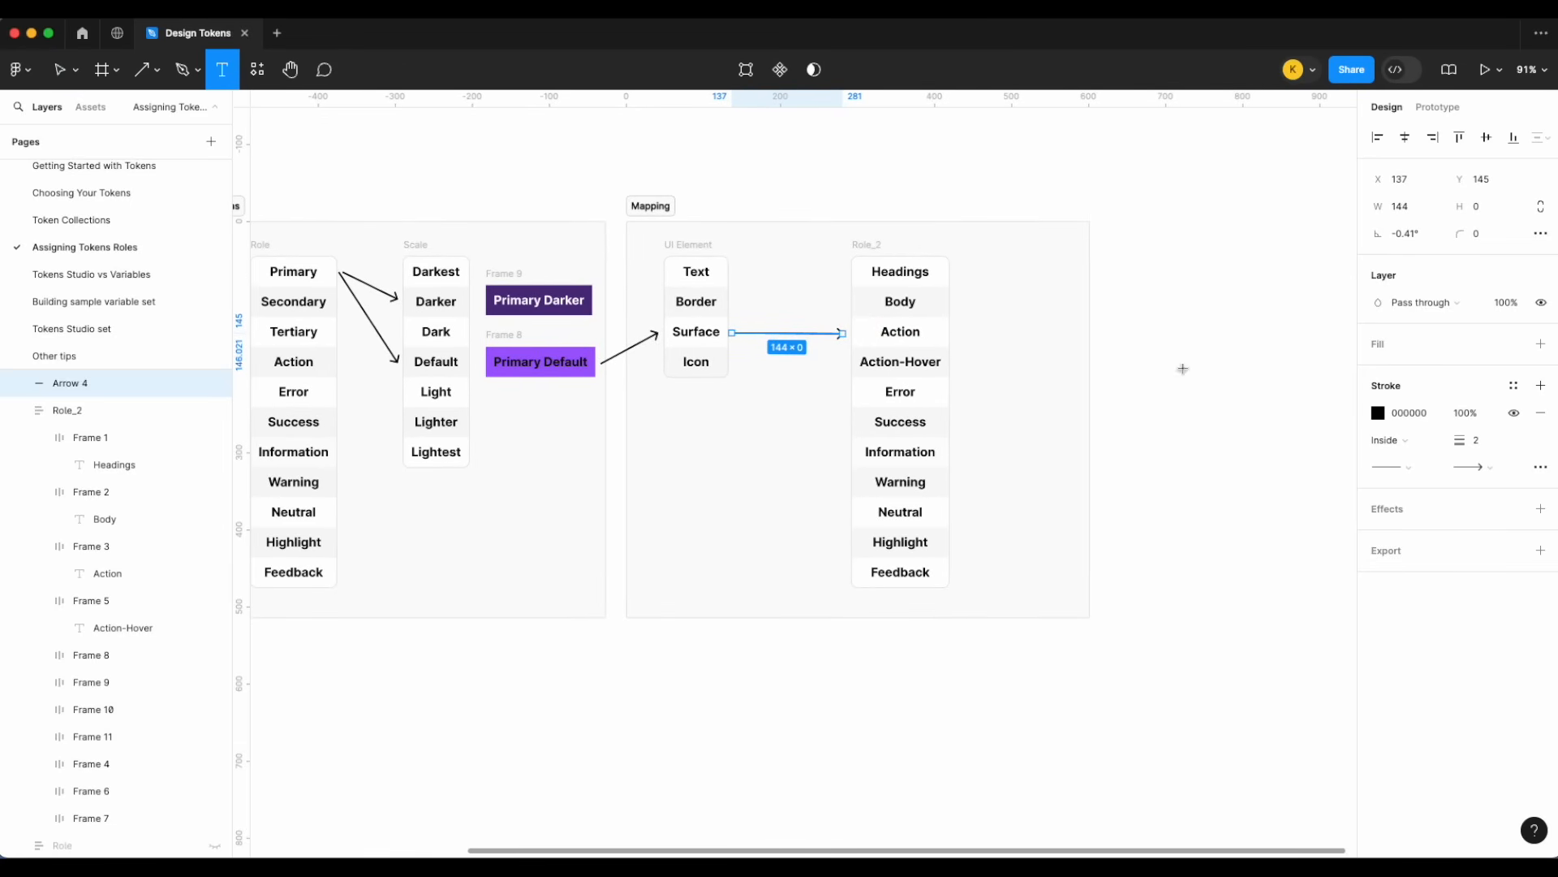
scroll(1068, 310, up, 5)
drag(970, 355, 1056, 406)
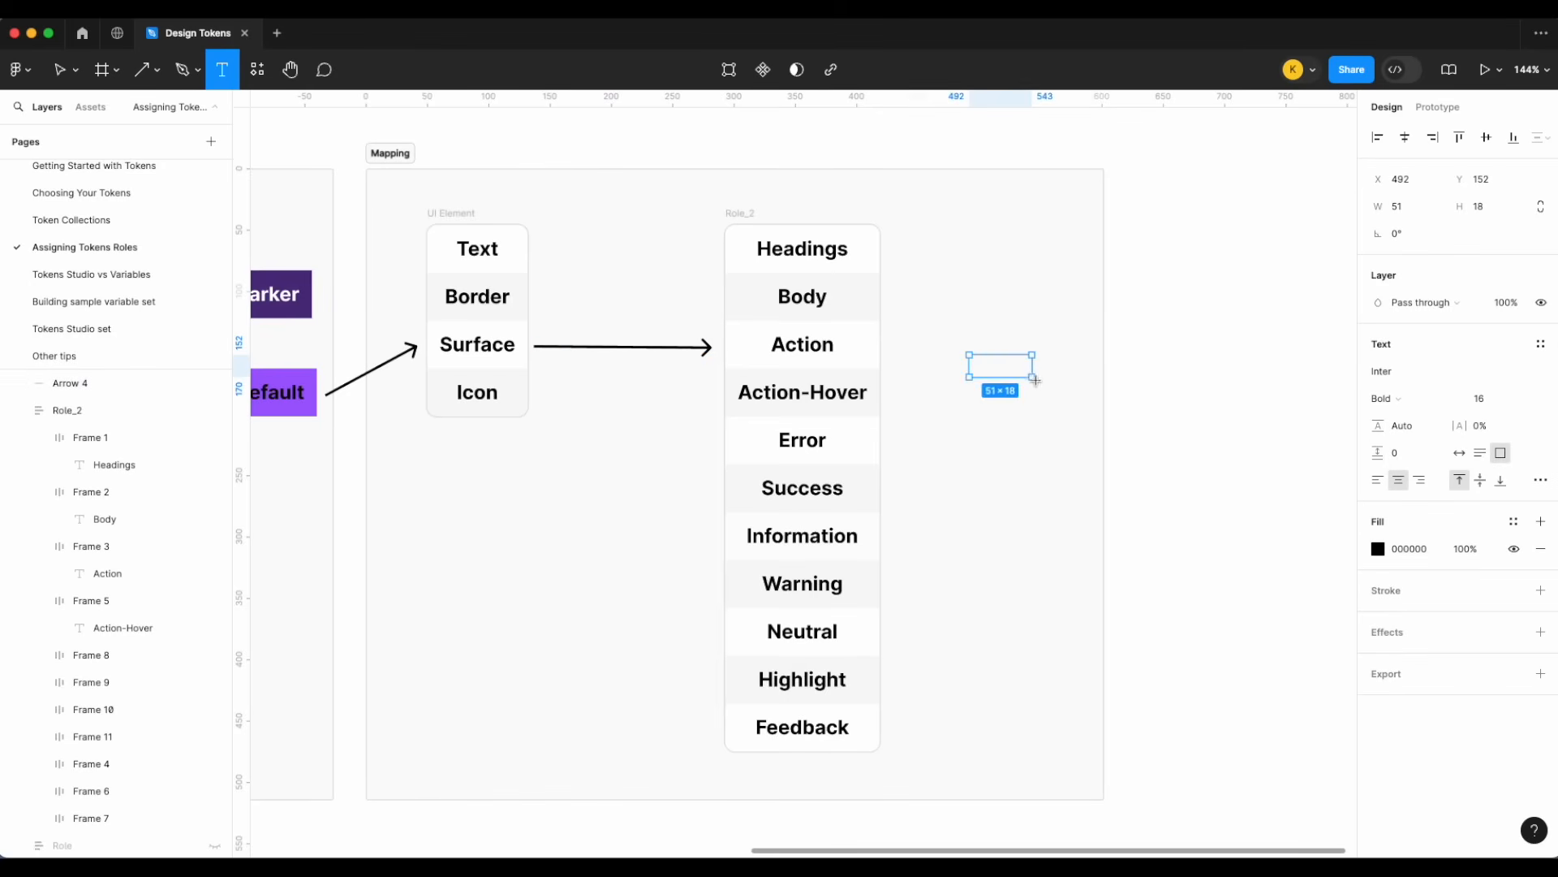
text(Button)
key(Escape)
key(shift+a)
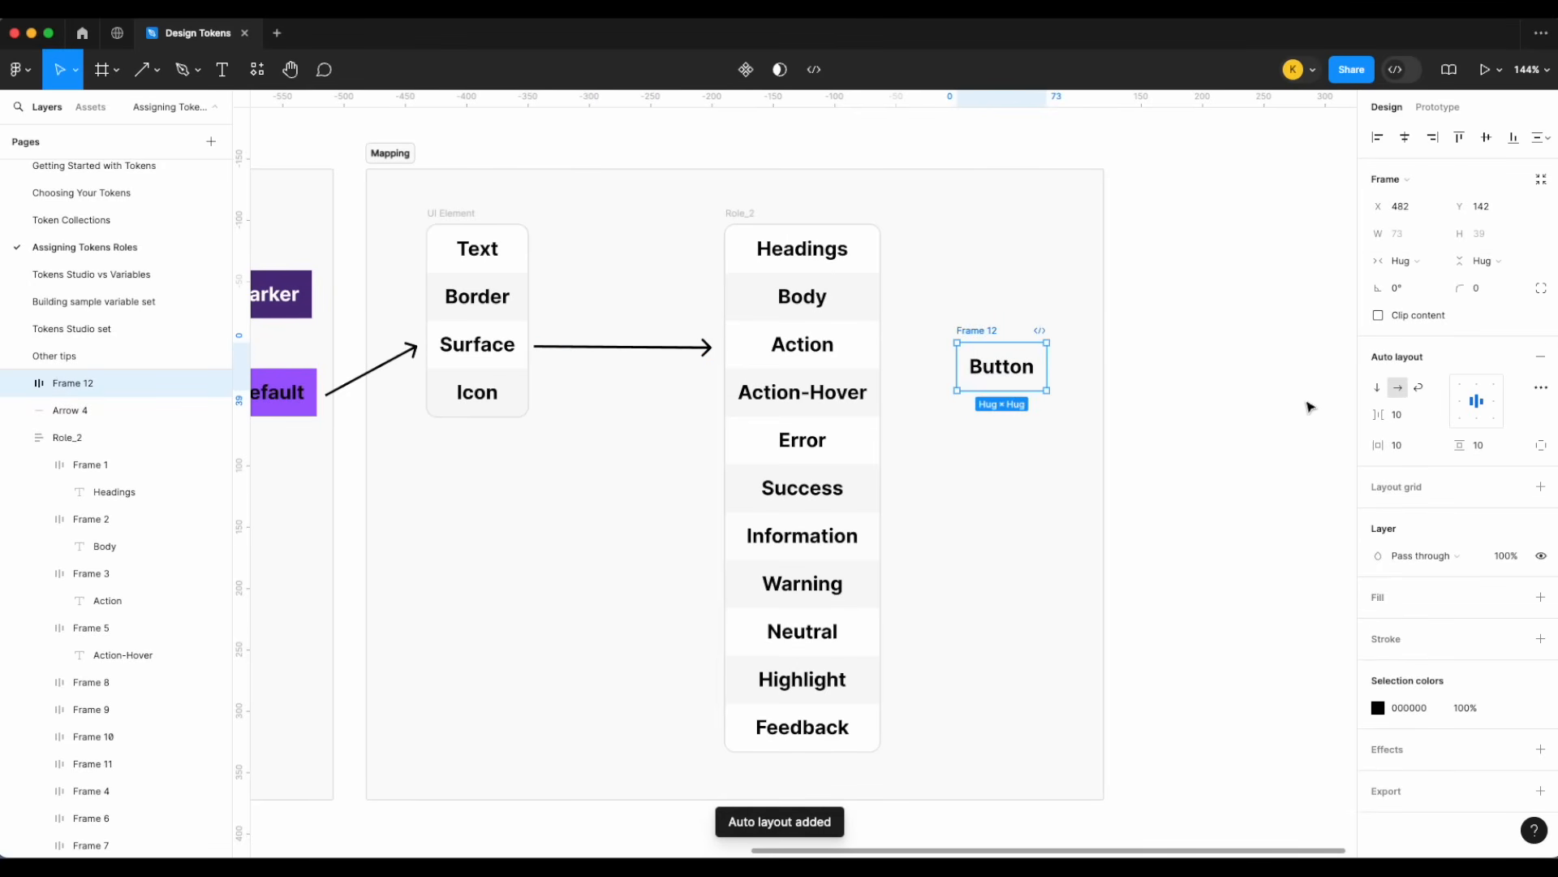
- Give the Button frame an A259FF purple fill sampled from the Primary Default frame
click(1541, 597)
click(1378, 625)
click(1177, 655)
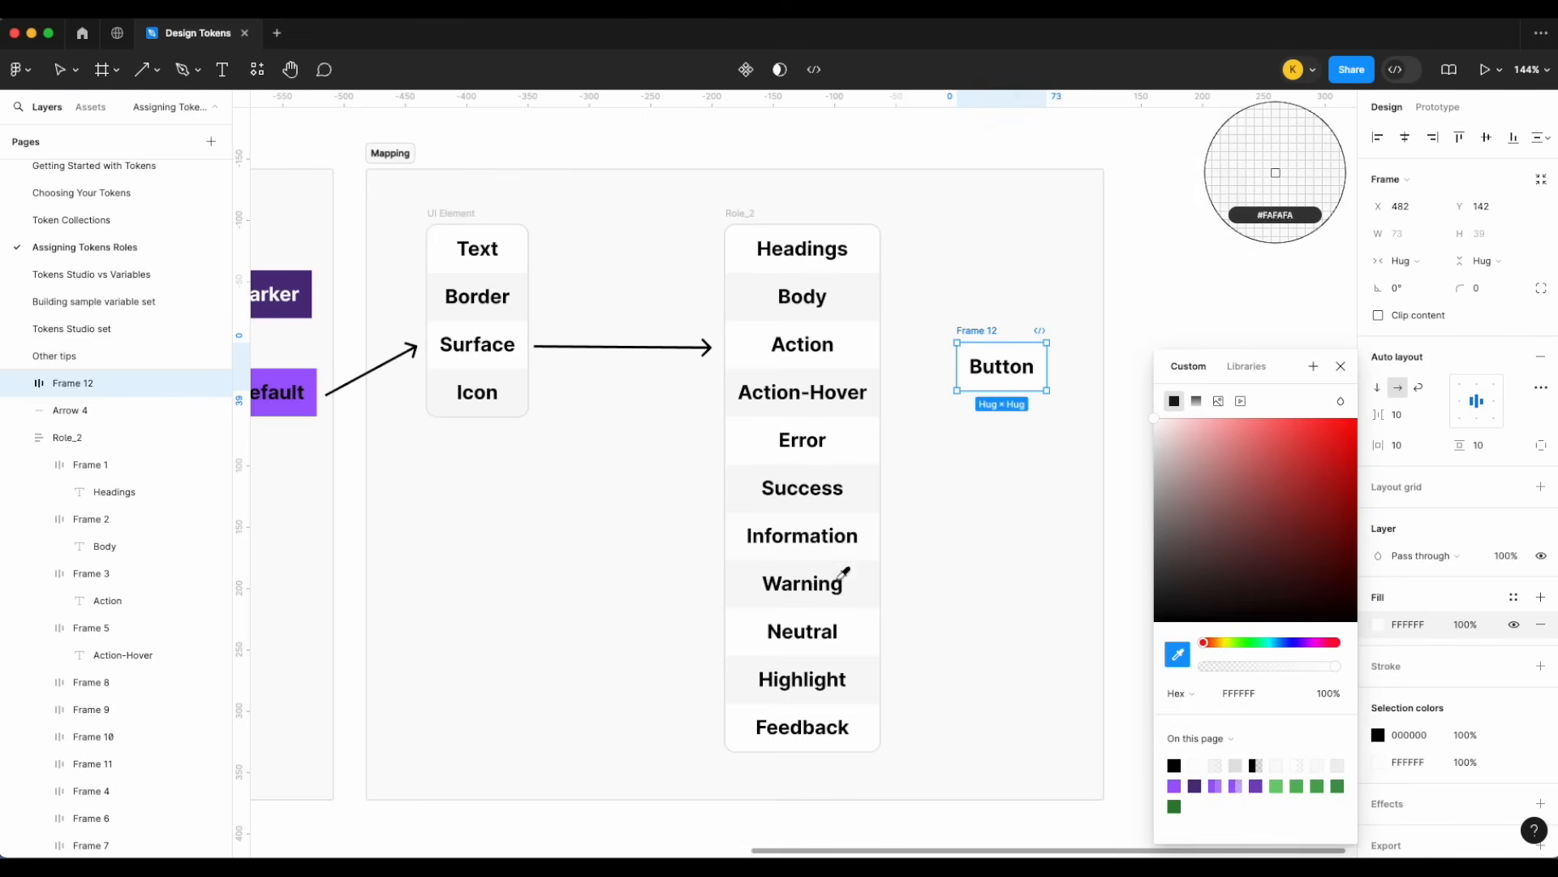
scroll(456, 496, left, 2)
click(386, 380)
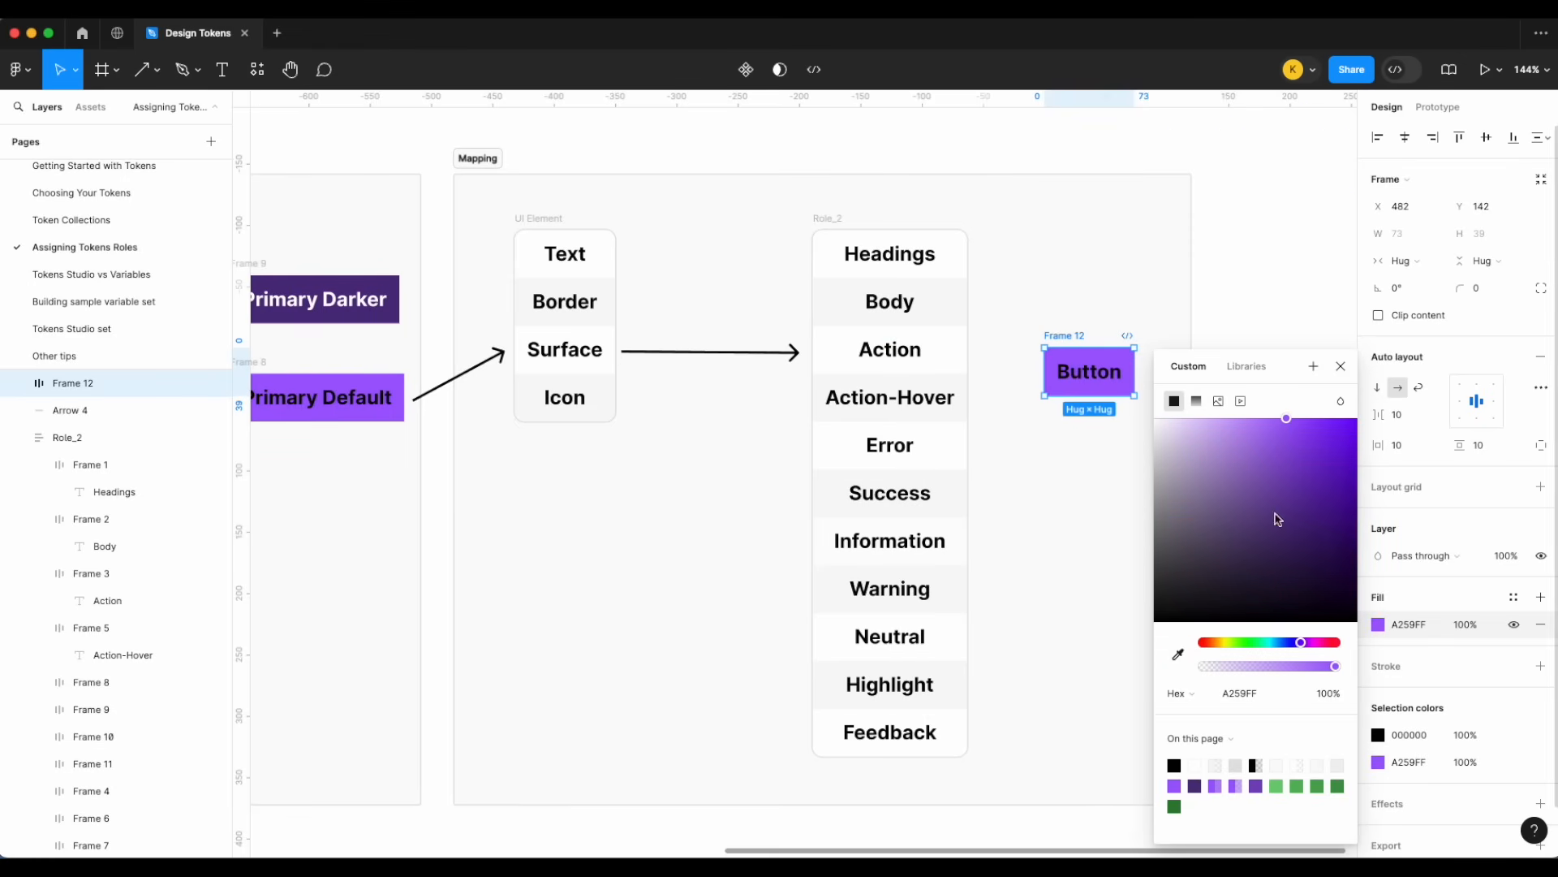
- Set the fill color of the Button frame's text to FFFFFF
key(Return)
click(1378, 576)
text(FFFFFF)
key(Return)
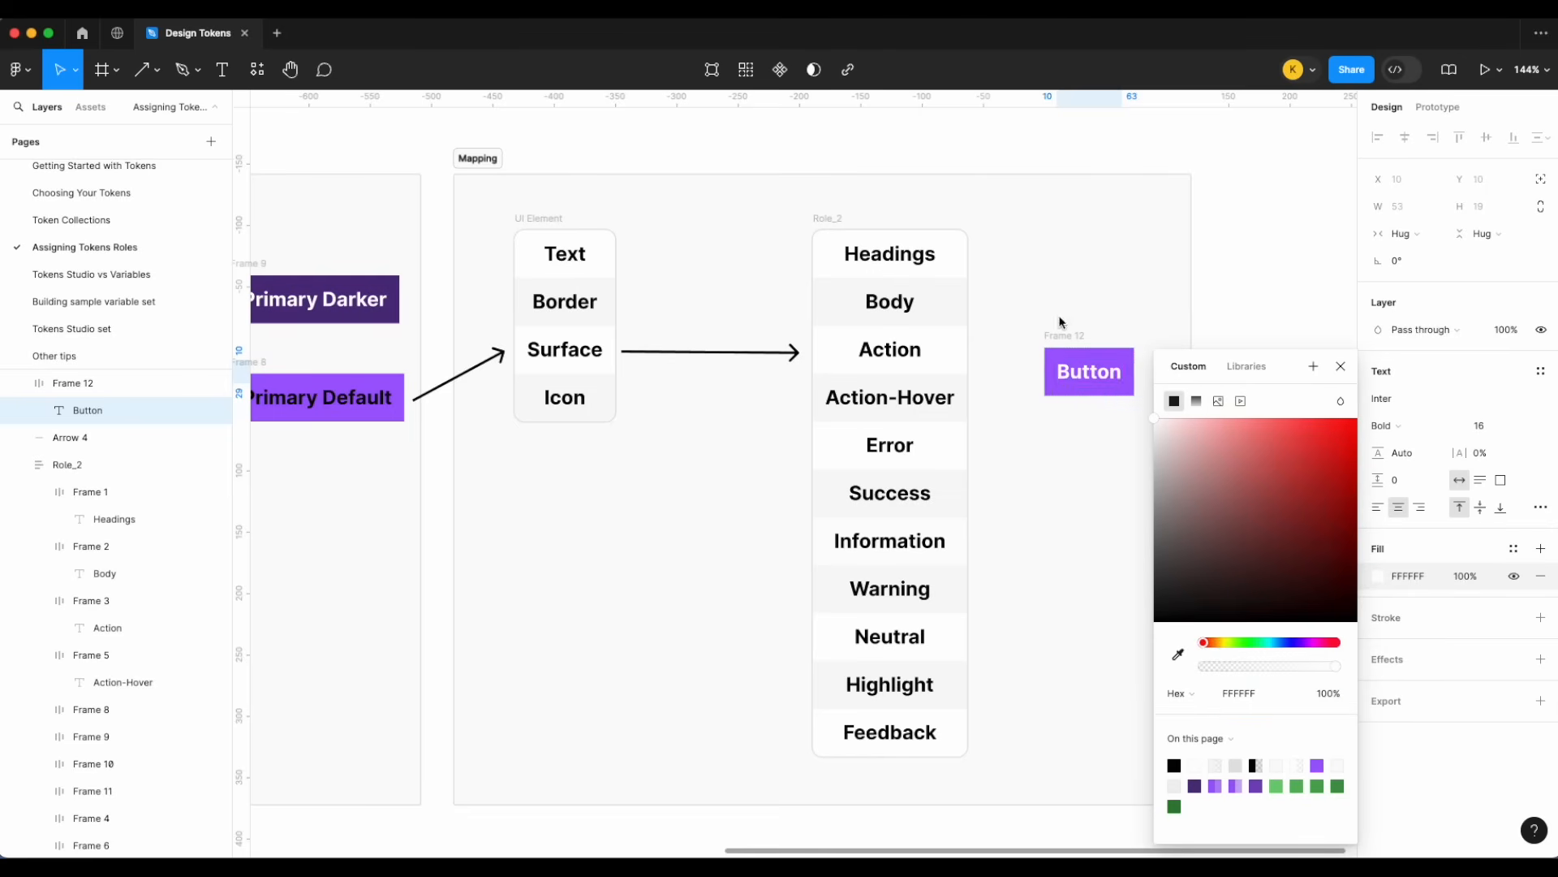
click(1253, 280)
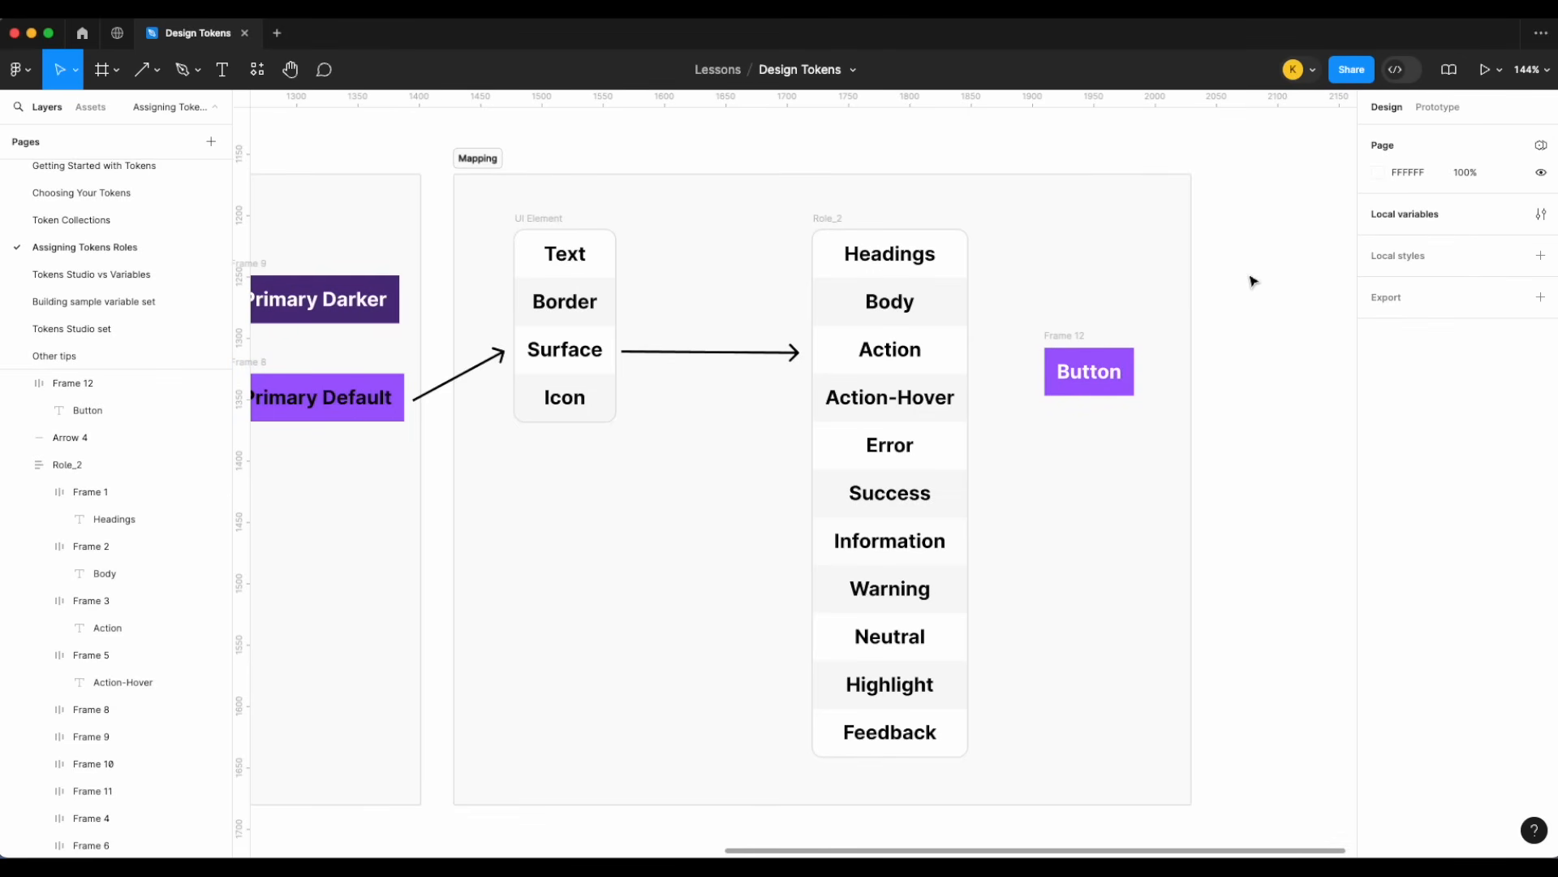
- Duplicate the mapping arrow and re-aim copies from Primary Darker to Surface, about 88 px long, and from Surface to Action-Hover
scroll(1253, 319, down, 3)
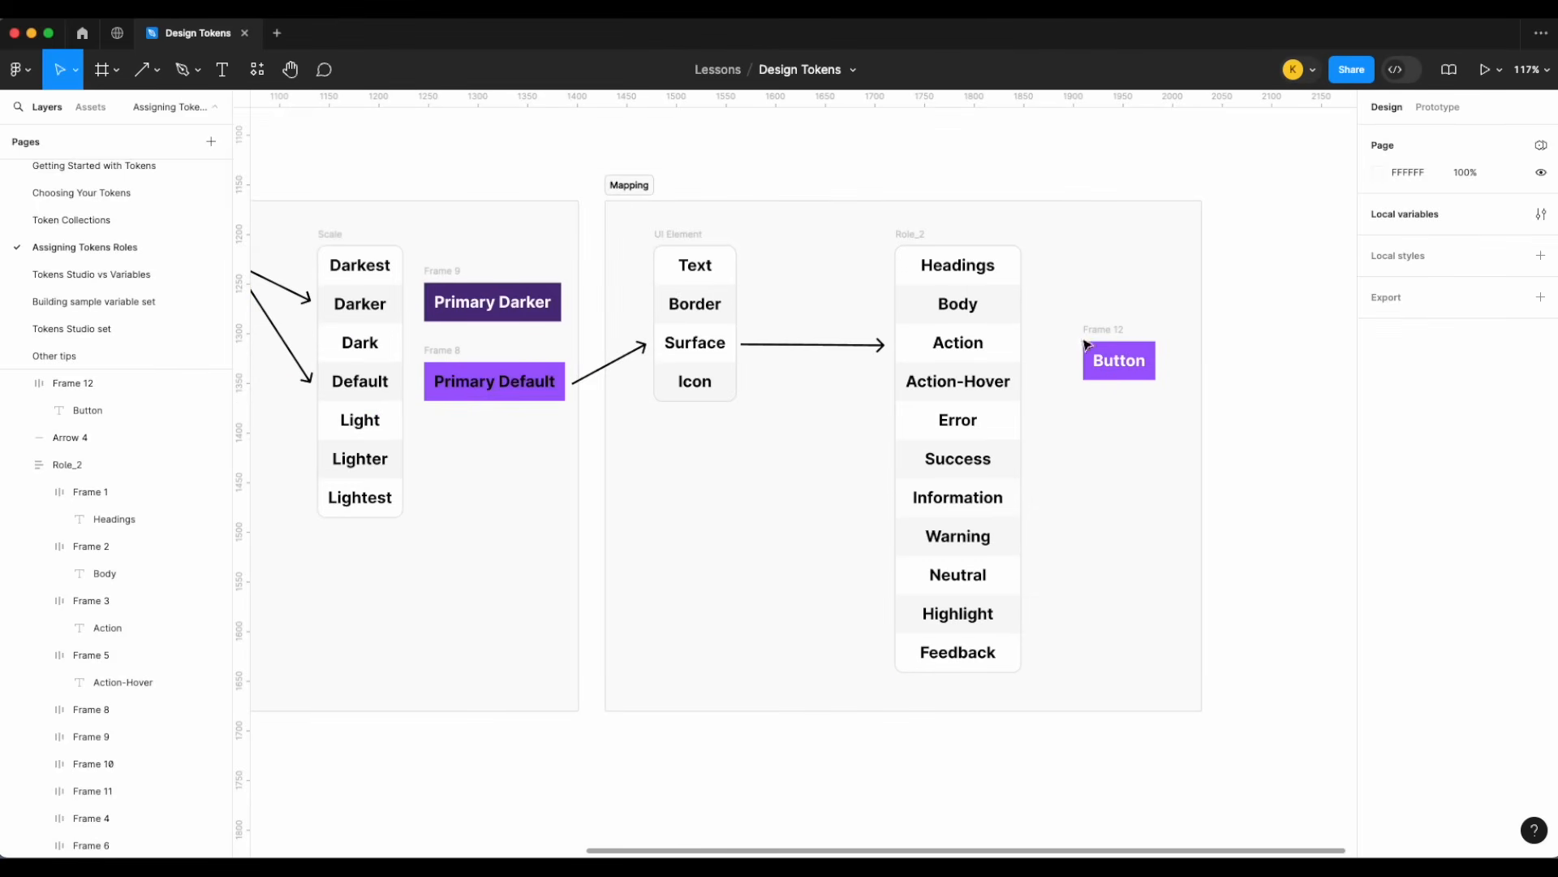
scroll(1217, 404, up, 1)
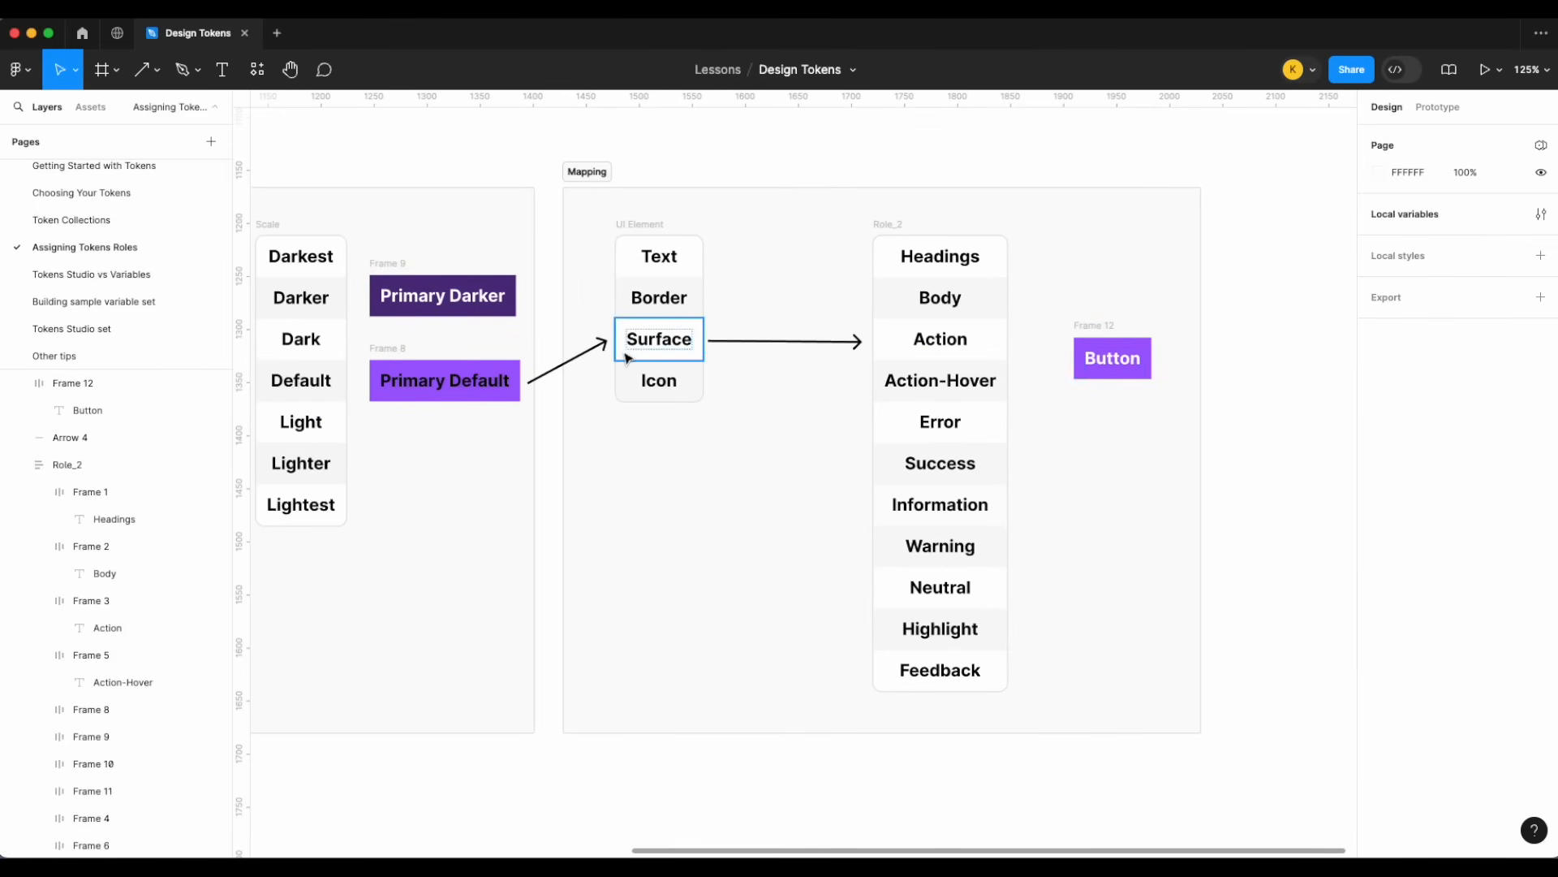
click(541, 380)
key(super+d)
drag(531, 381, 522, 300)
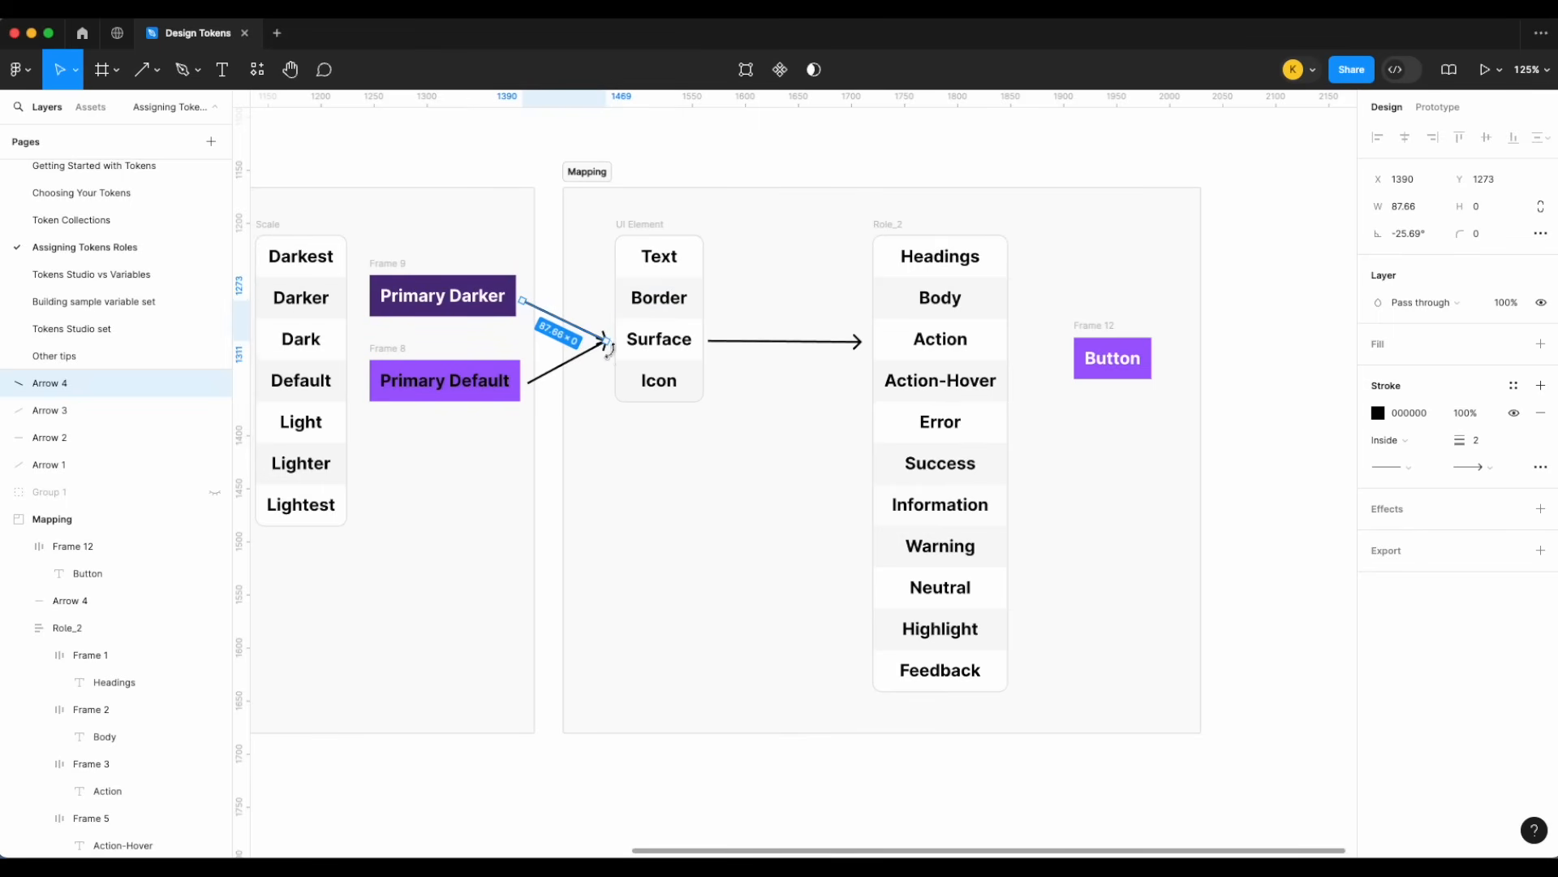
key(super+d)
drag(593, 338, 862, 381)
- Place a copy of the Button frame below the original and fill it with the dark purple sampled from the Primary Darker frame
click(1145, 345)
key(super+d)
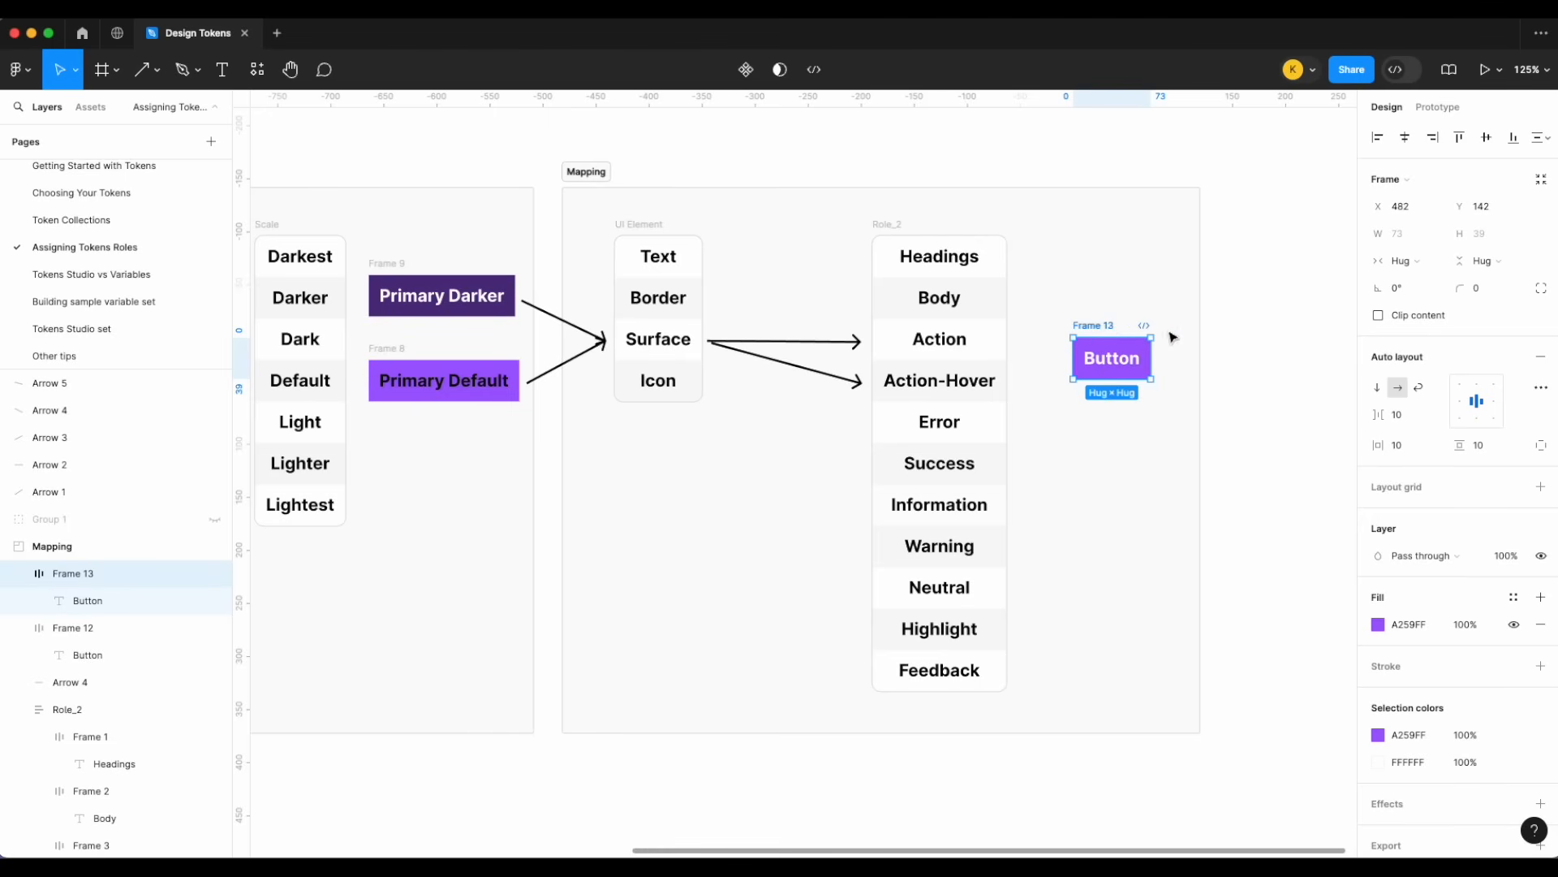
drag(1116, 333, 1116, 407)
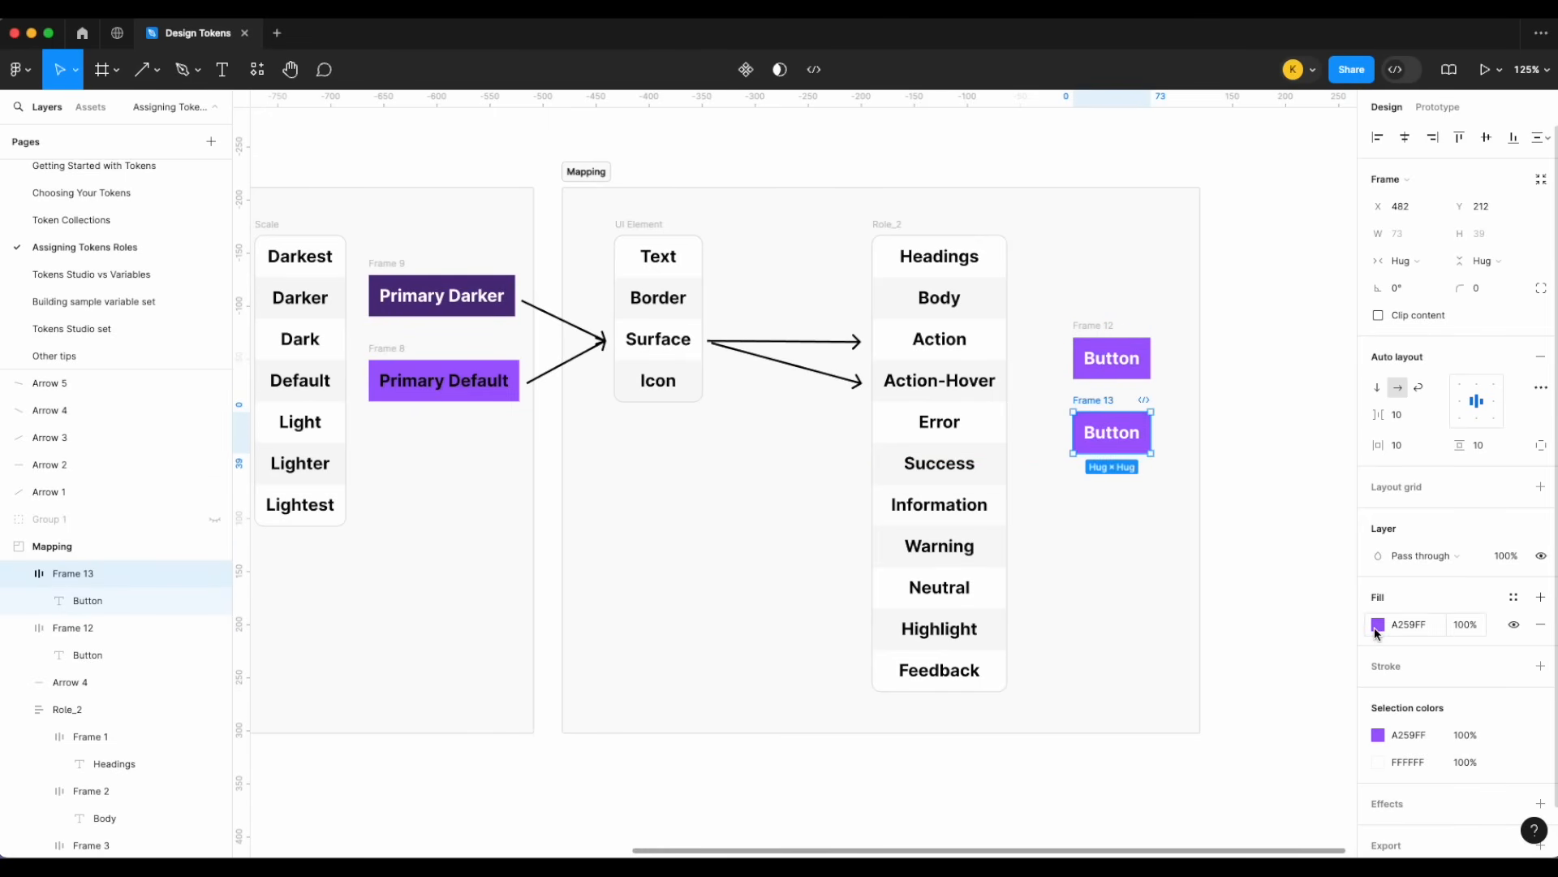
click(1377, 624)
click(1179, 653)
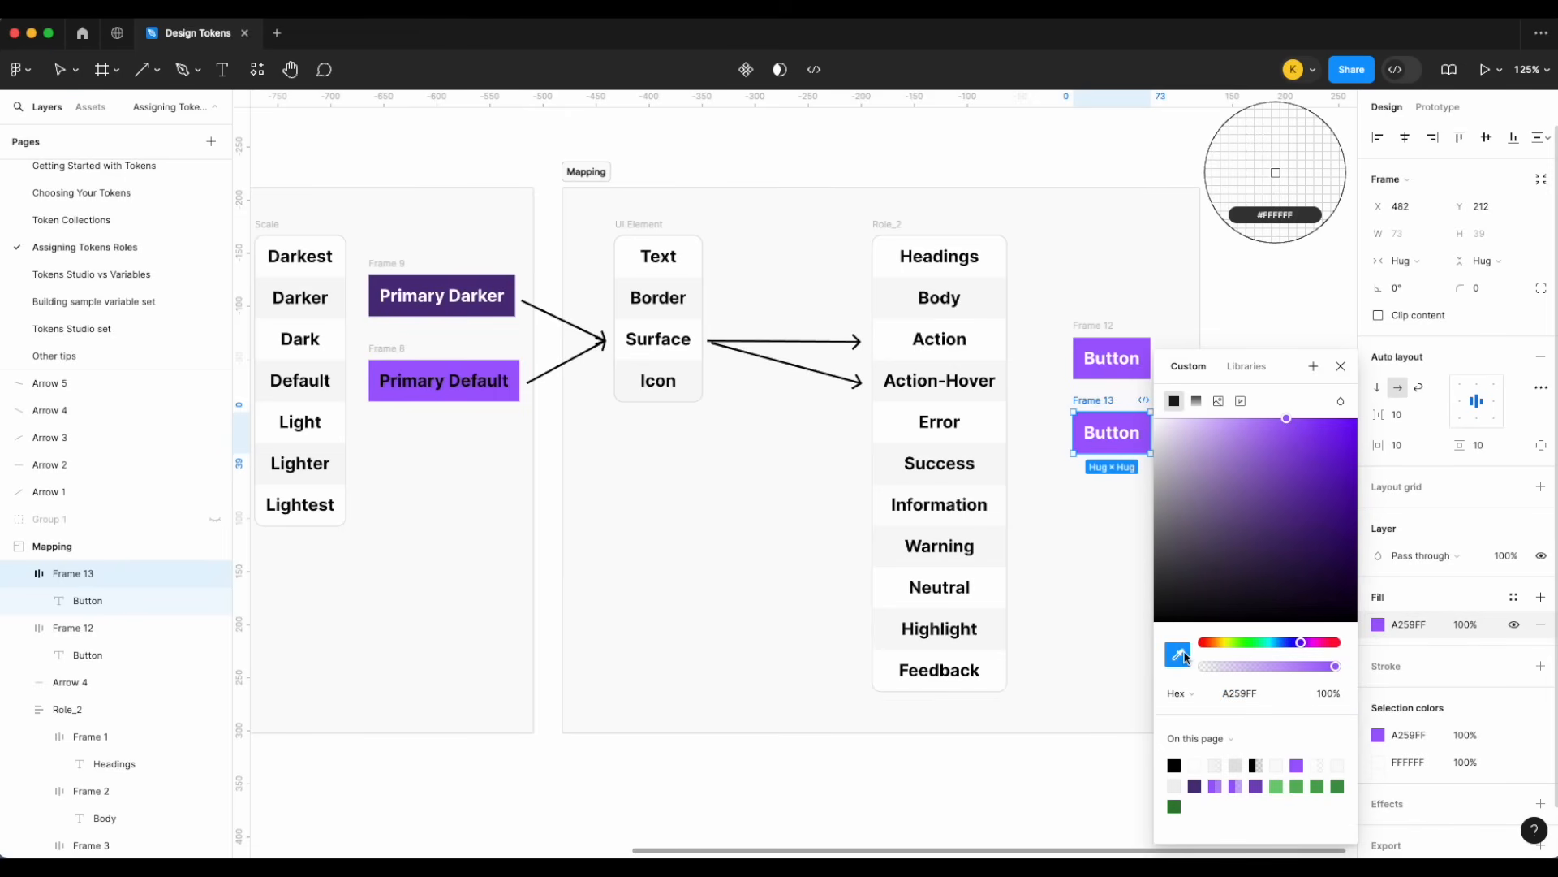
click(508, 284)
click(1302, 260)
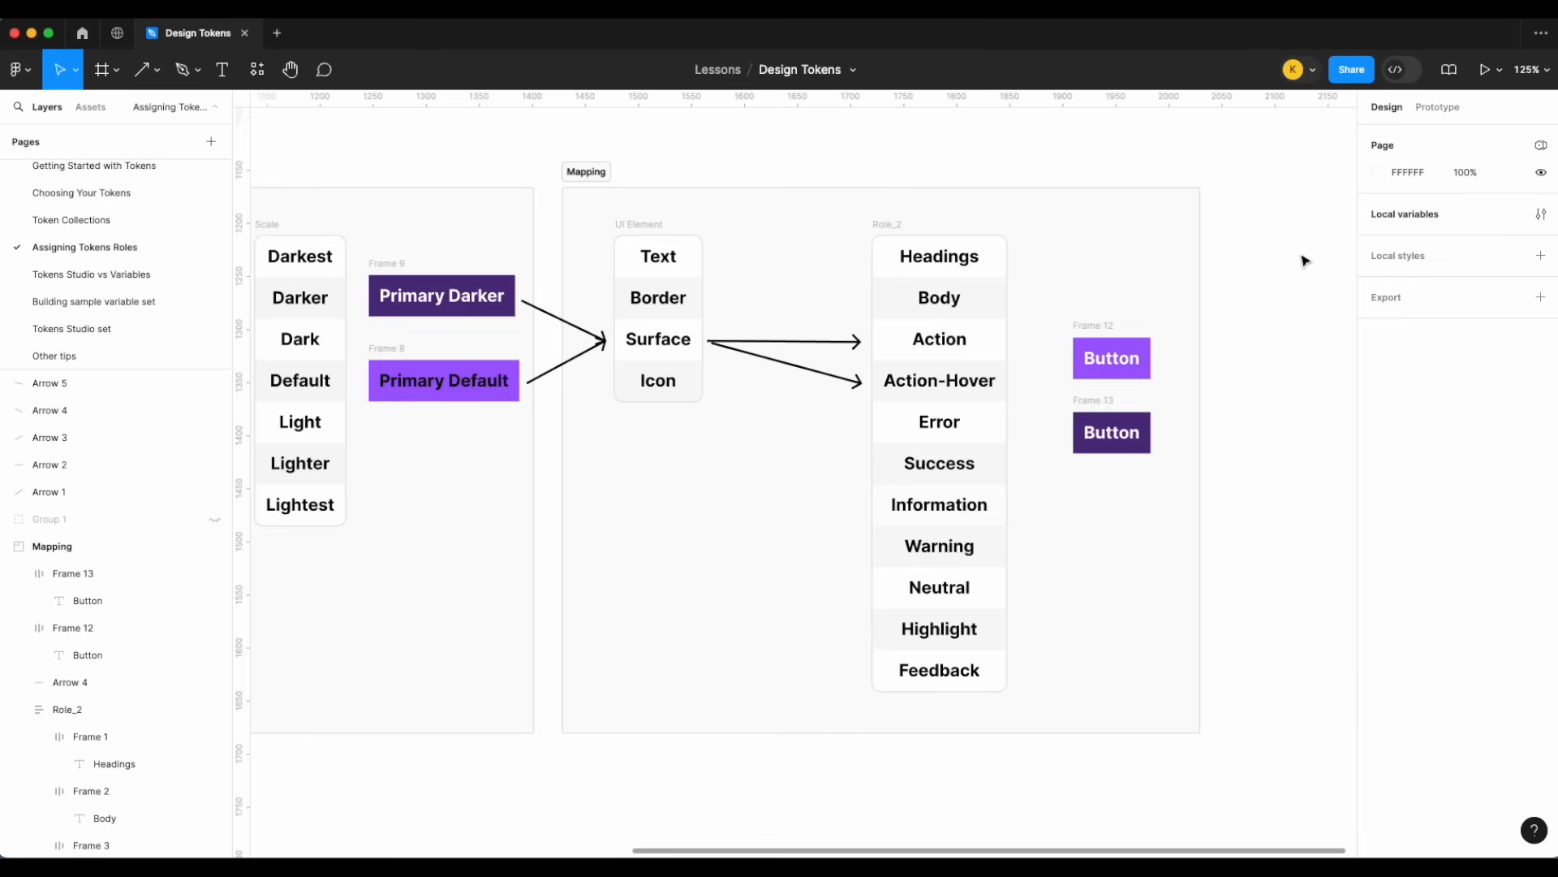
ctrl+scroll(1303, 260, down, 3)
scroll(1303, 260, left, 10)
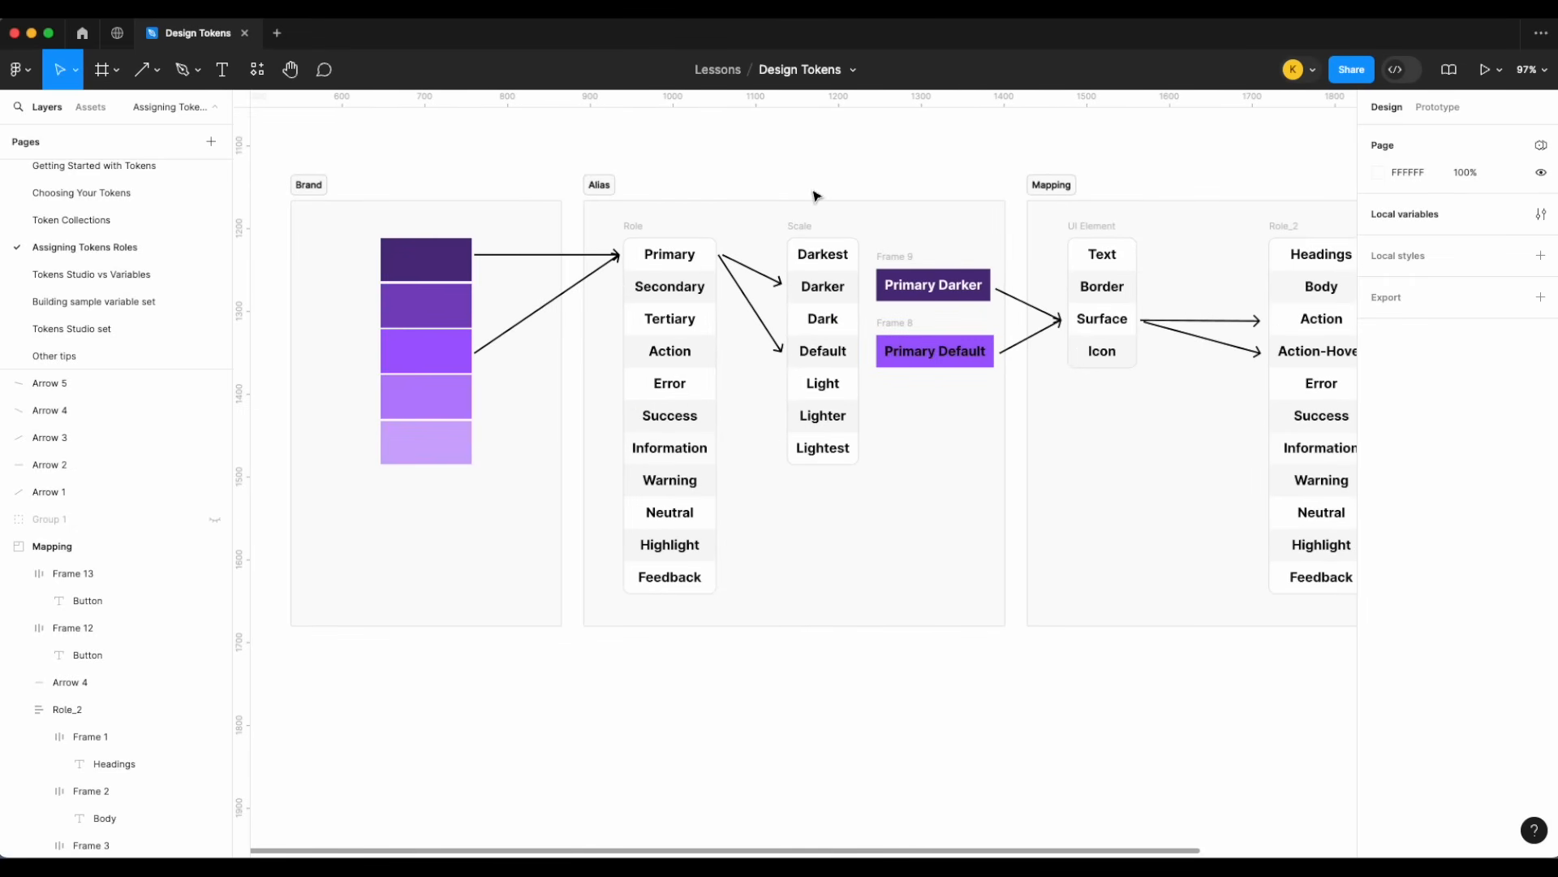
ctrl+scroll(1137, 217, up, 3)
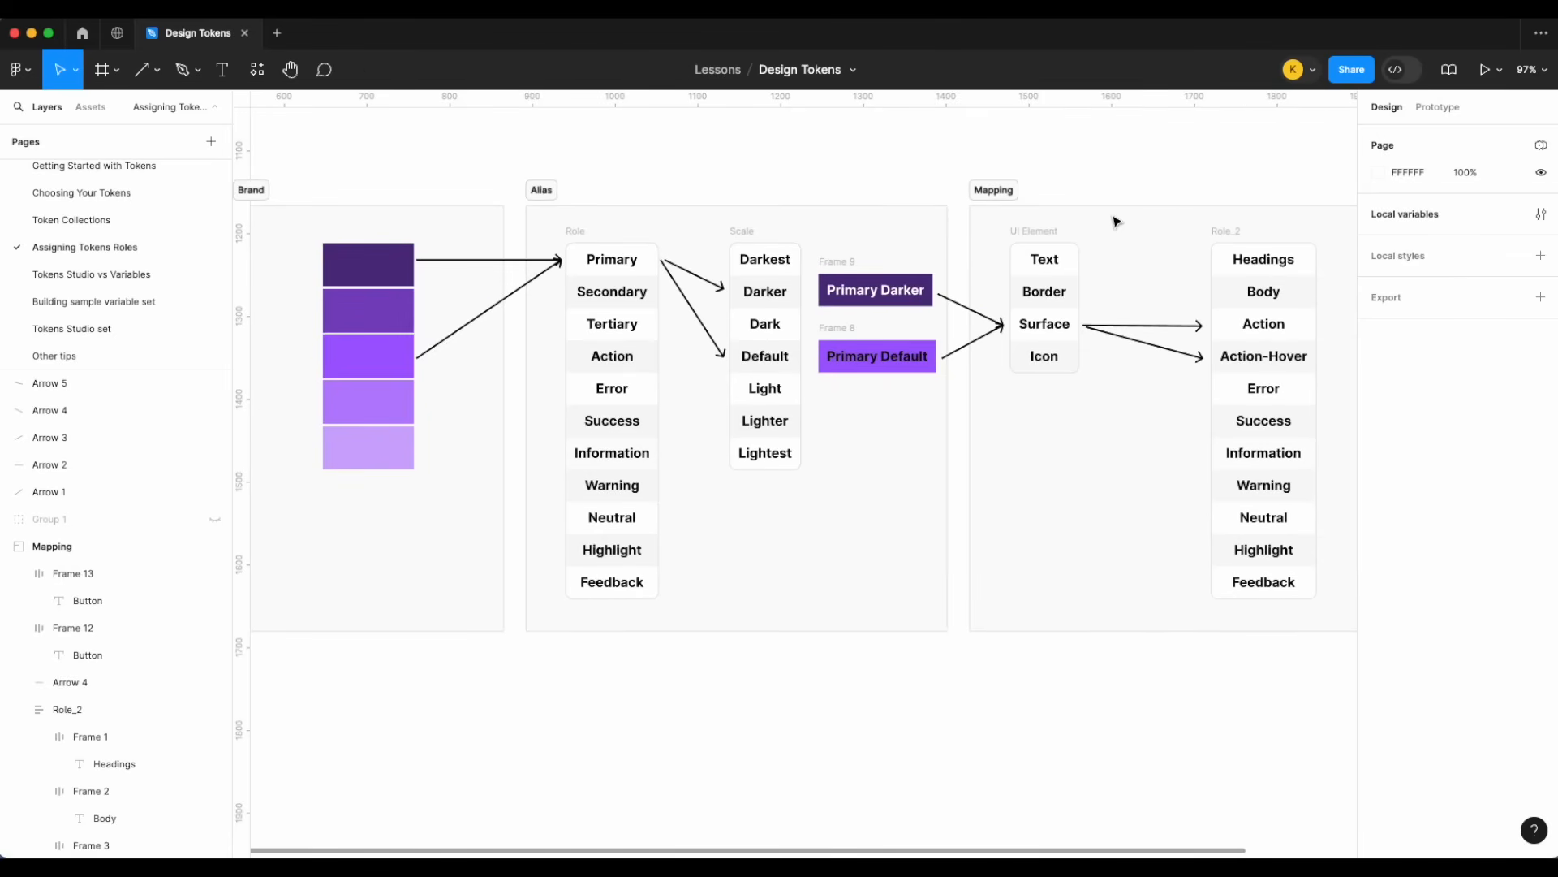
scroll(1116, 221, right, 2)
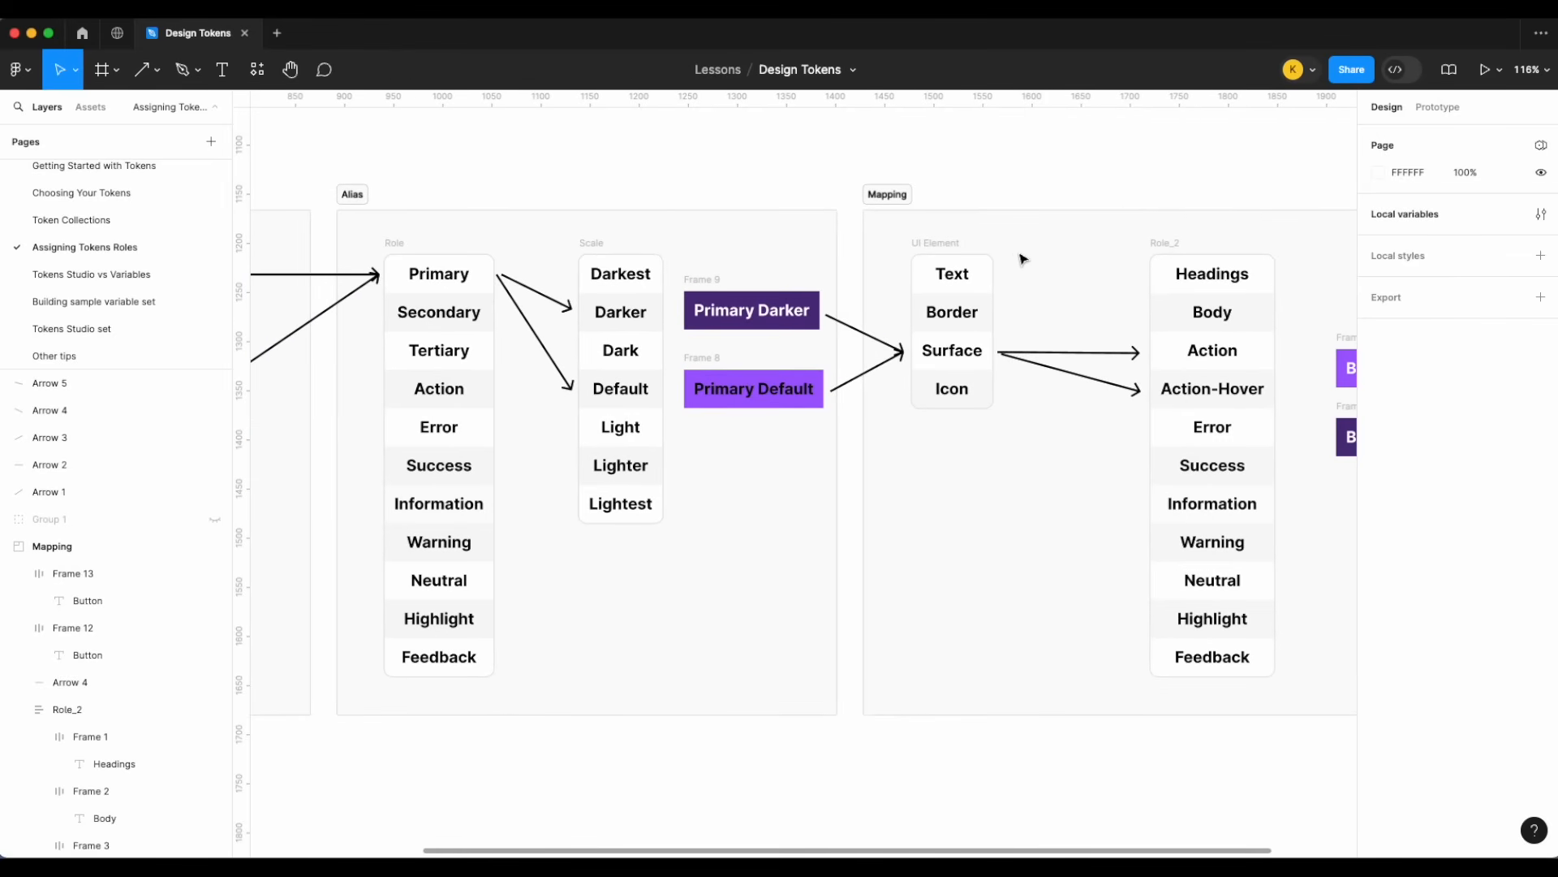
scroll(1013, 258, right, 5)
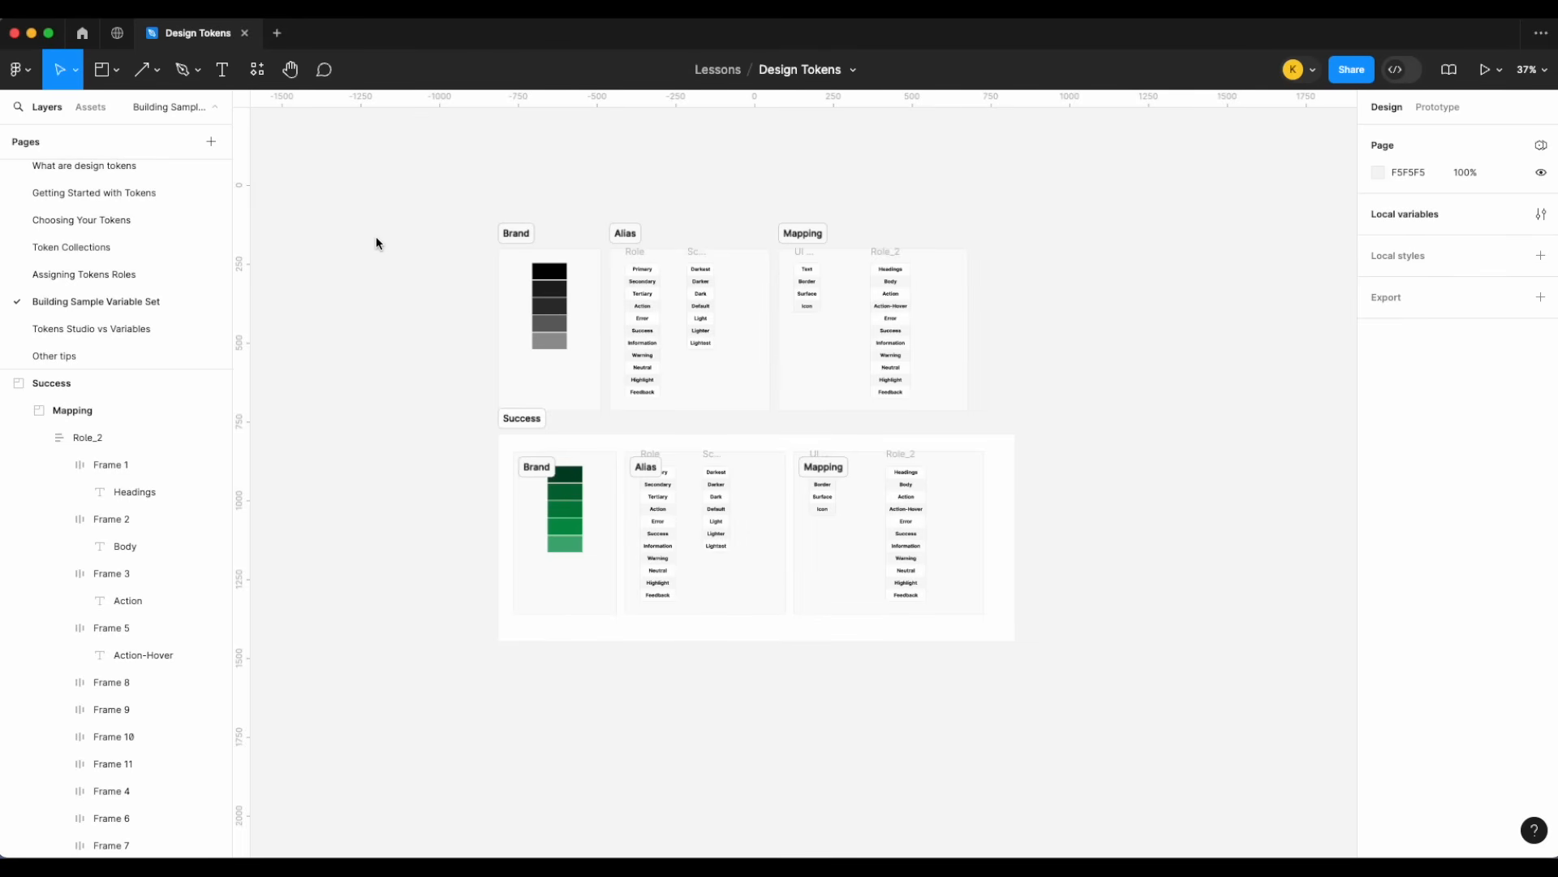
- Hide the Success frame on the Building Sample Variable Set page
scroll(539, 302, up, 5)
scroll(557, 421, down, 2)
scroll(485, 532, up, 2)
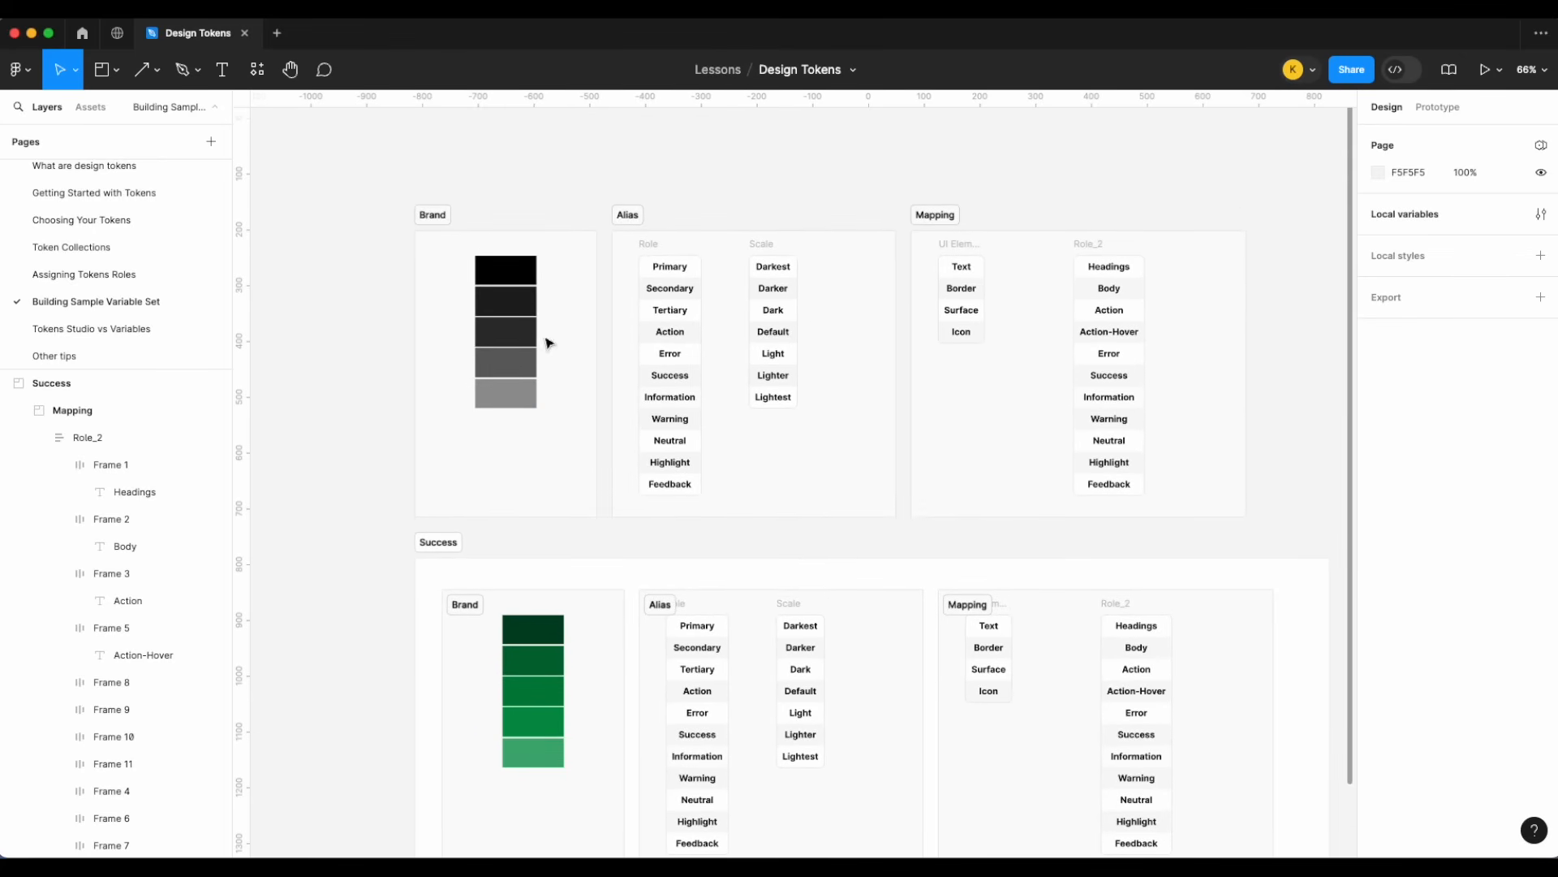
scroll(329, 316, down, 2)
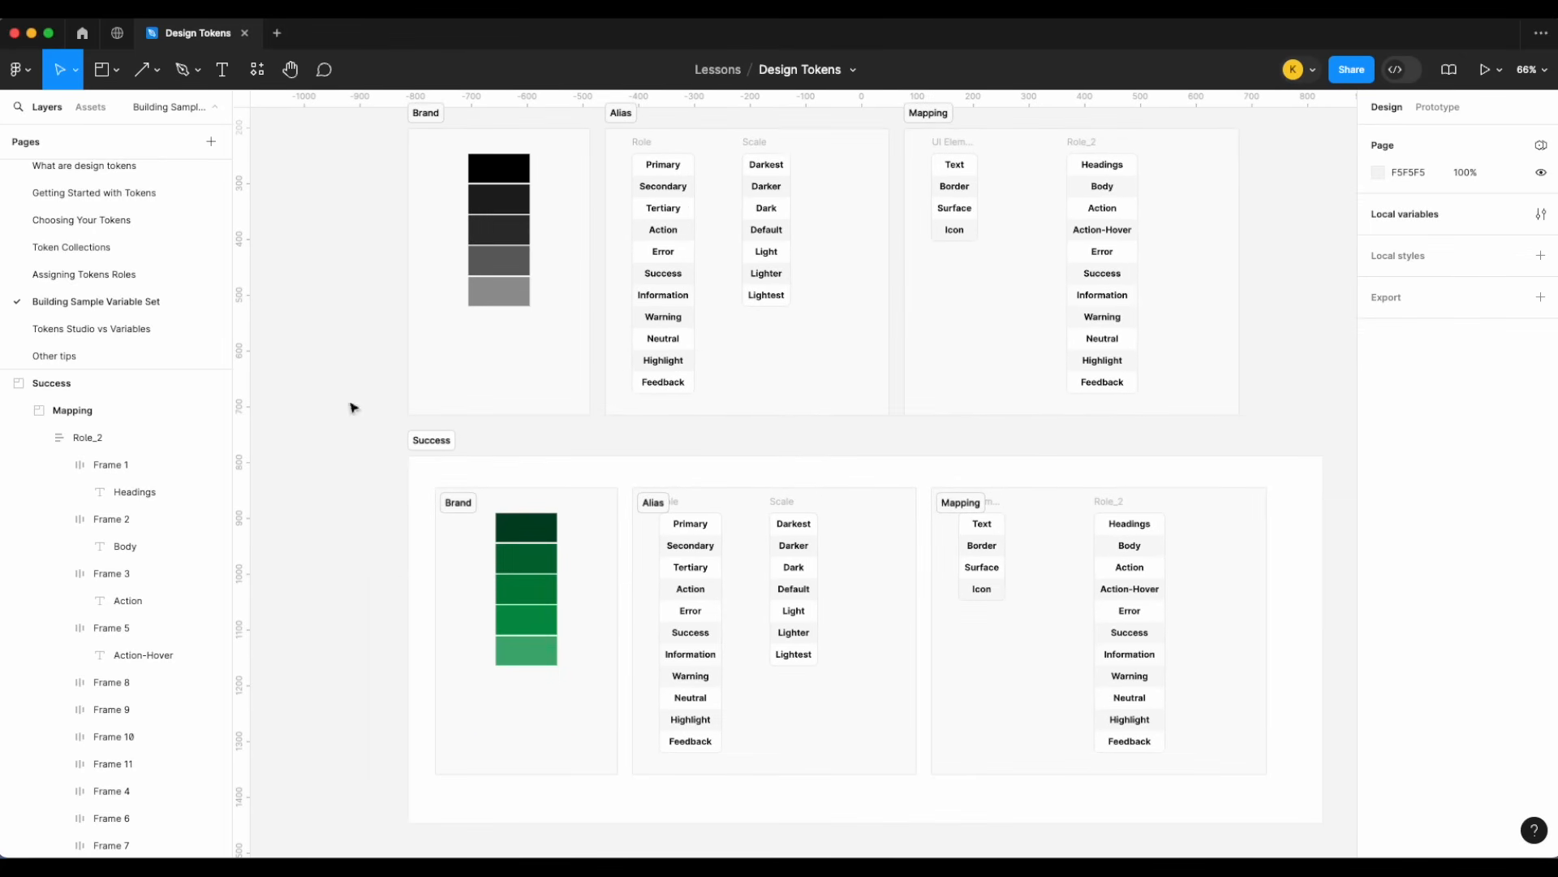
scroll(388, 542, down, 3)
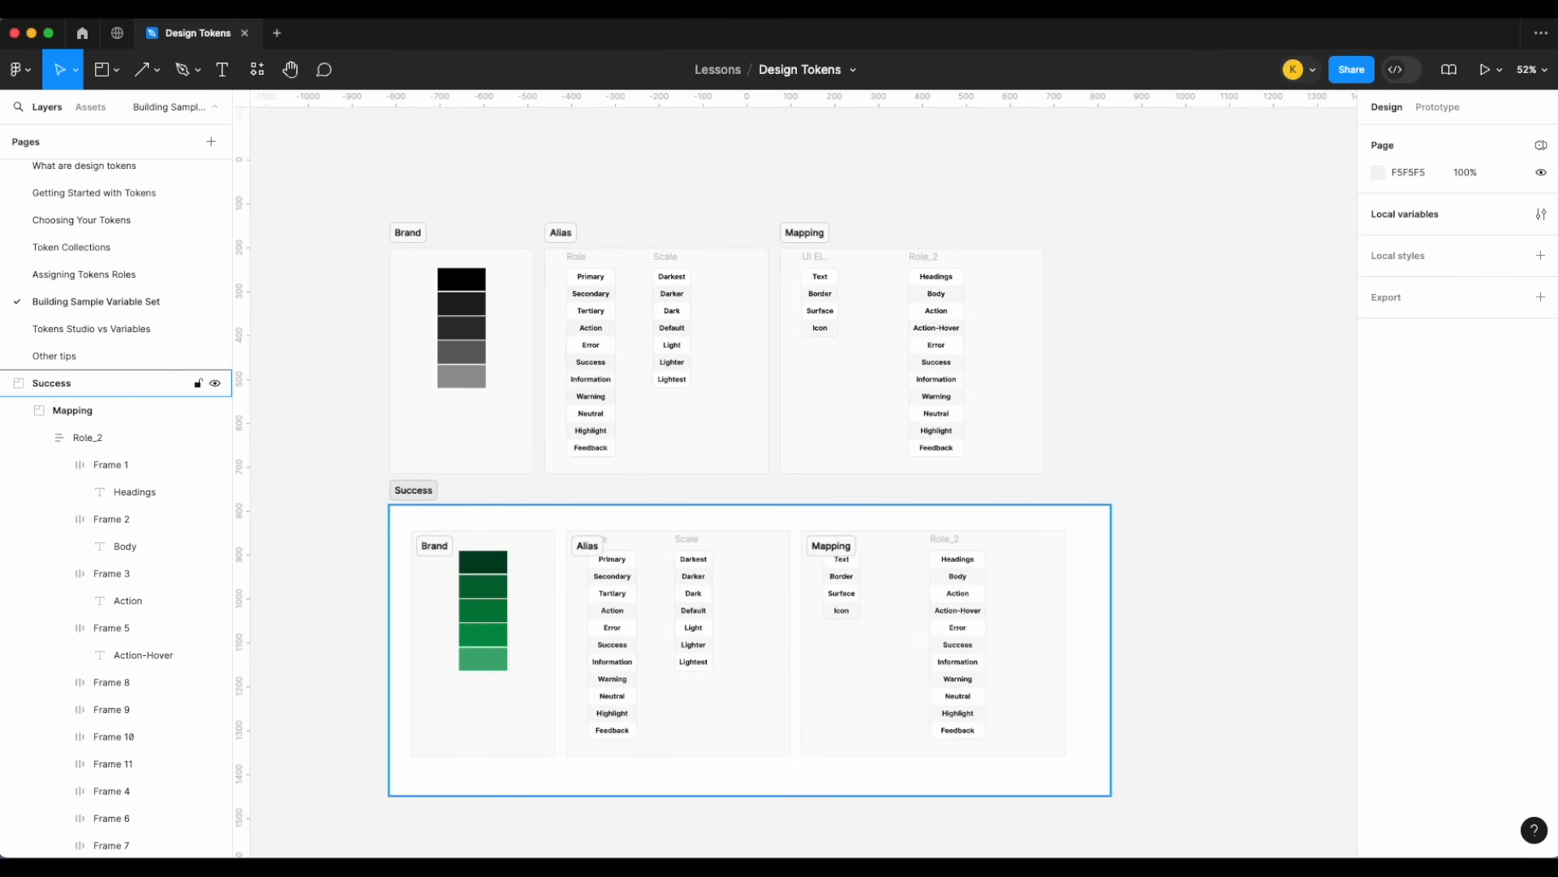
click(425, 512)
click(216, 385)
click(462, 173)
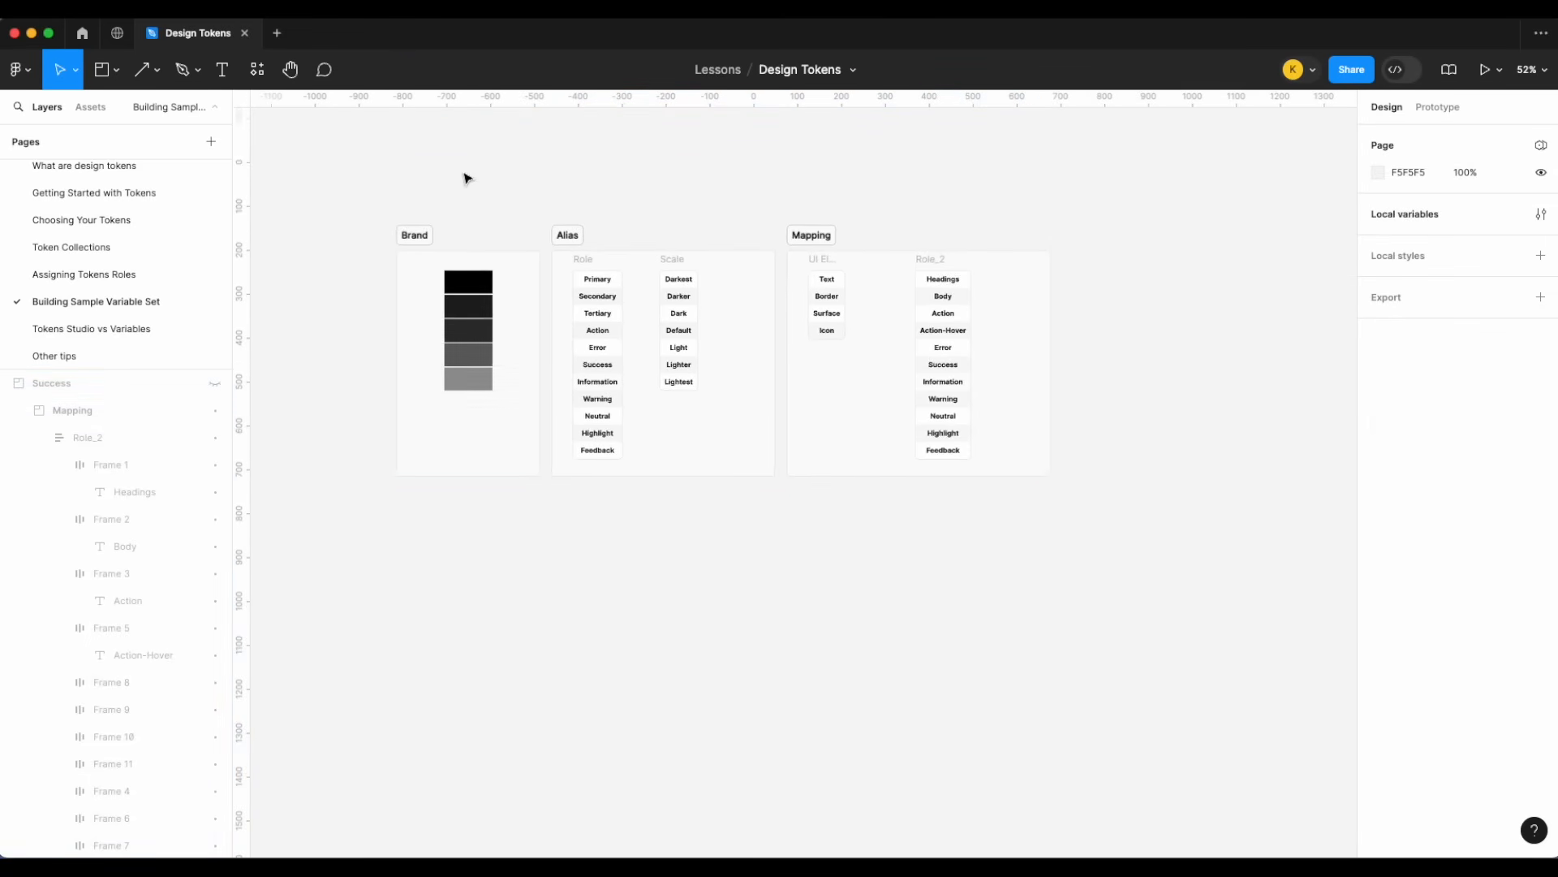
- Open the local variables and create a color variable named grey in the Brand collection
scroll(464, 174, left, 1)
scroll(468, 177, left, 1)
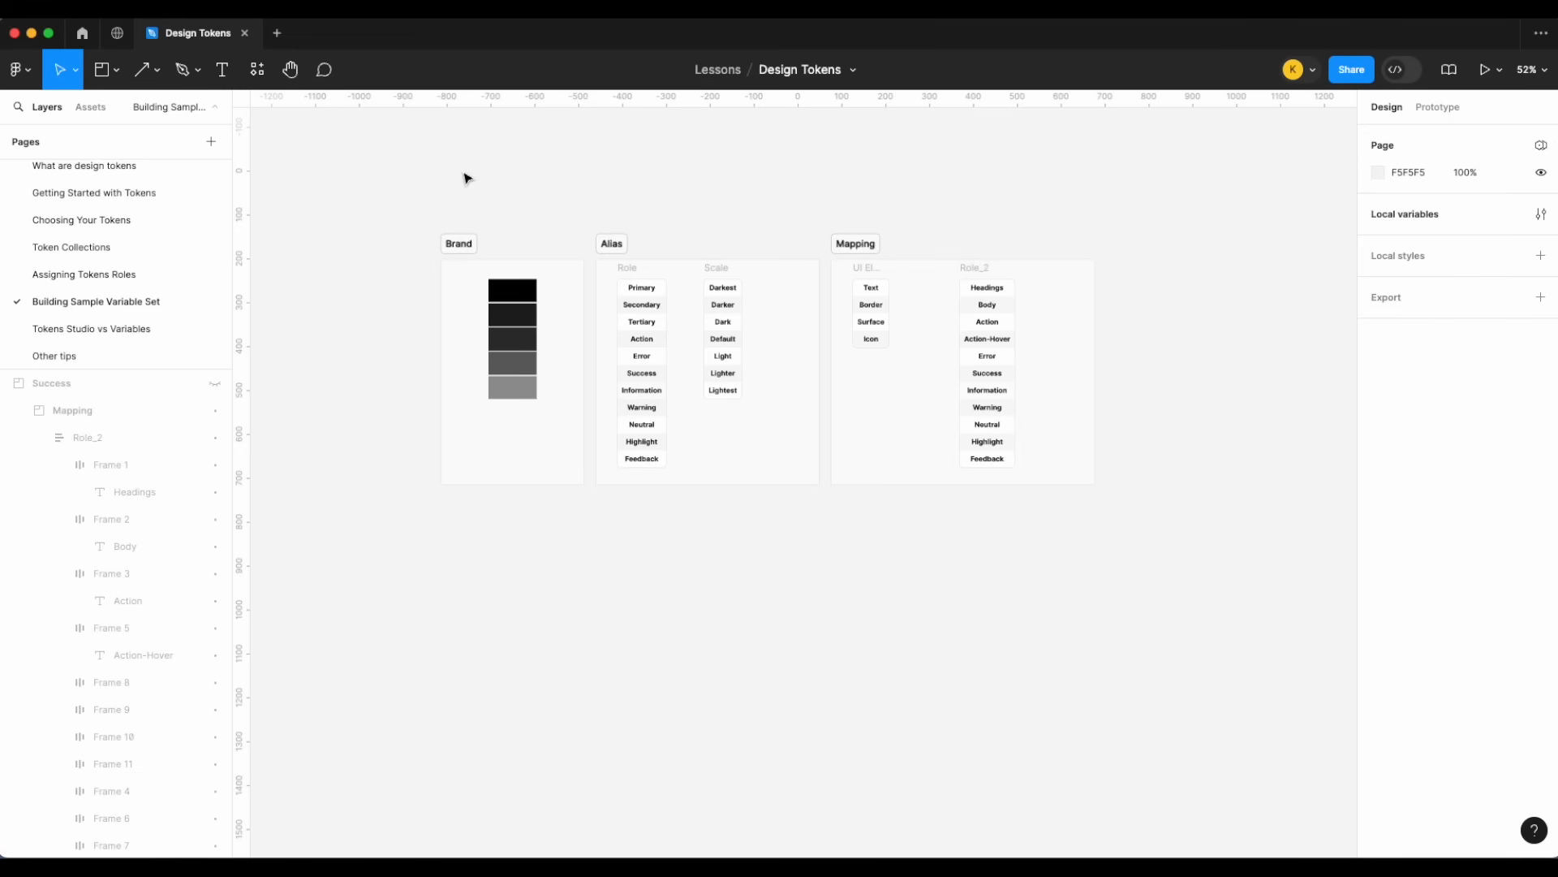
scroll(491, 209, up, 3)
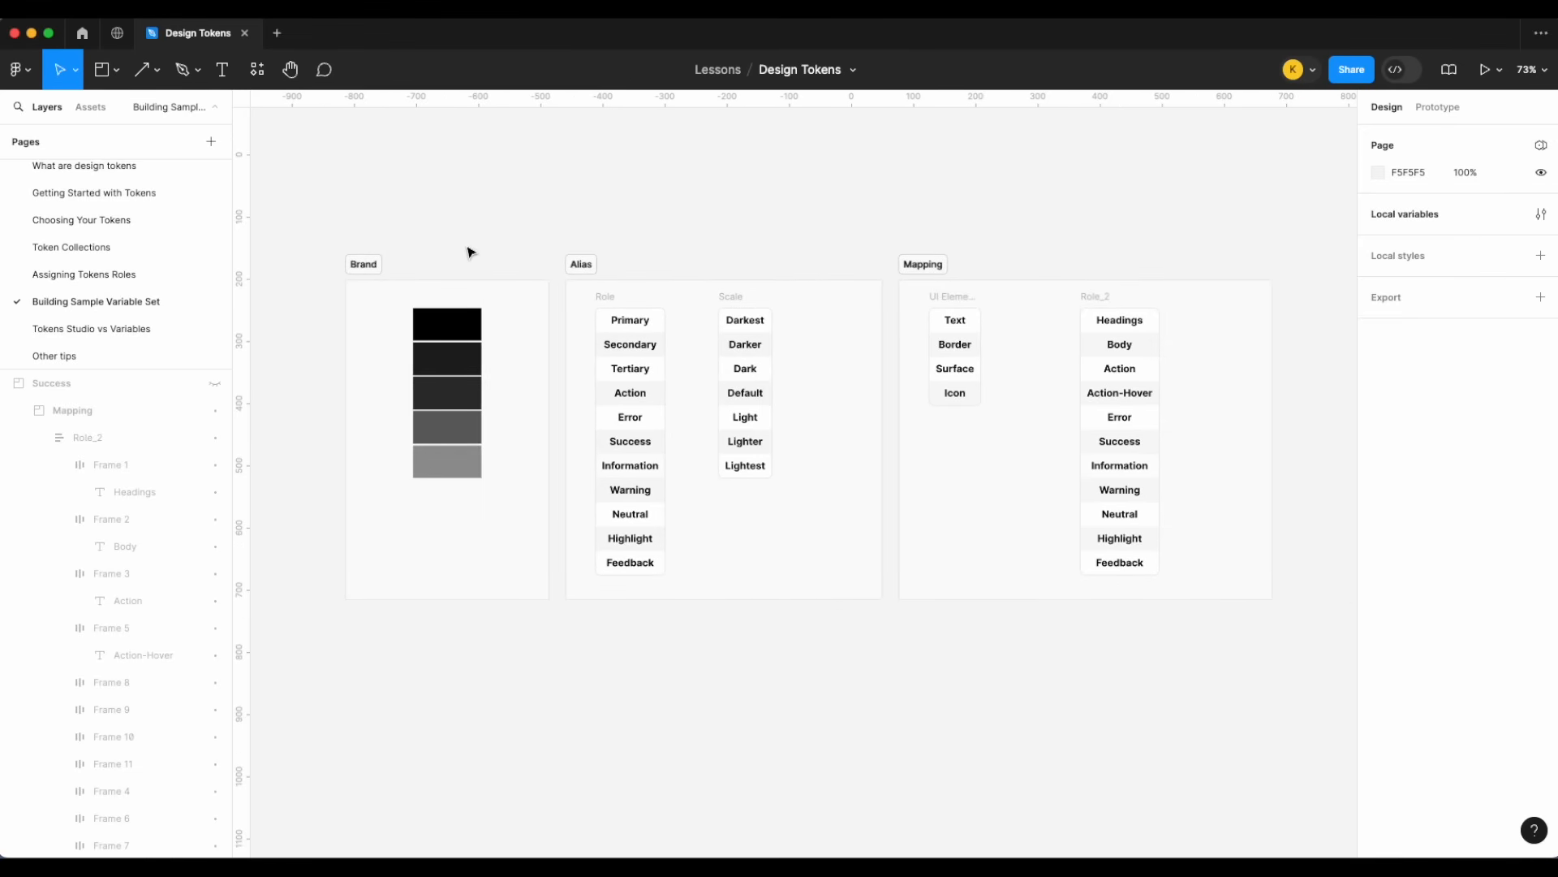
scroll(514, 248, up, 3)
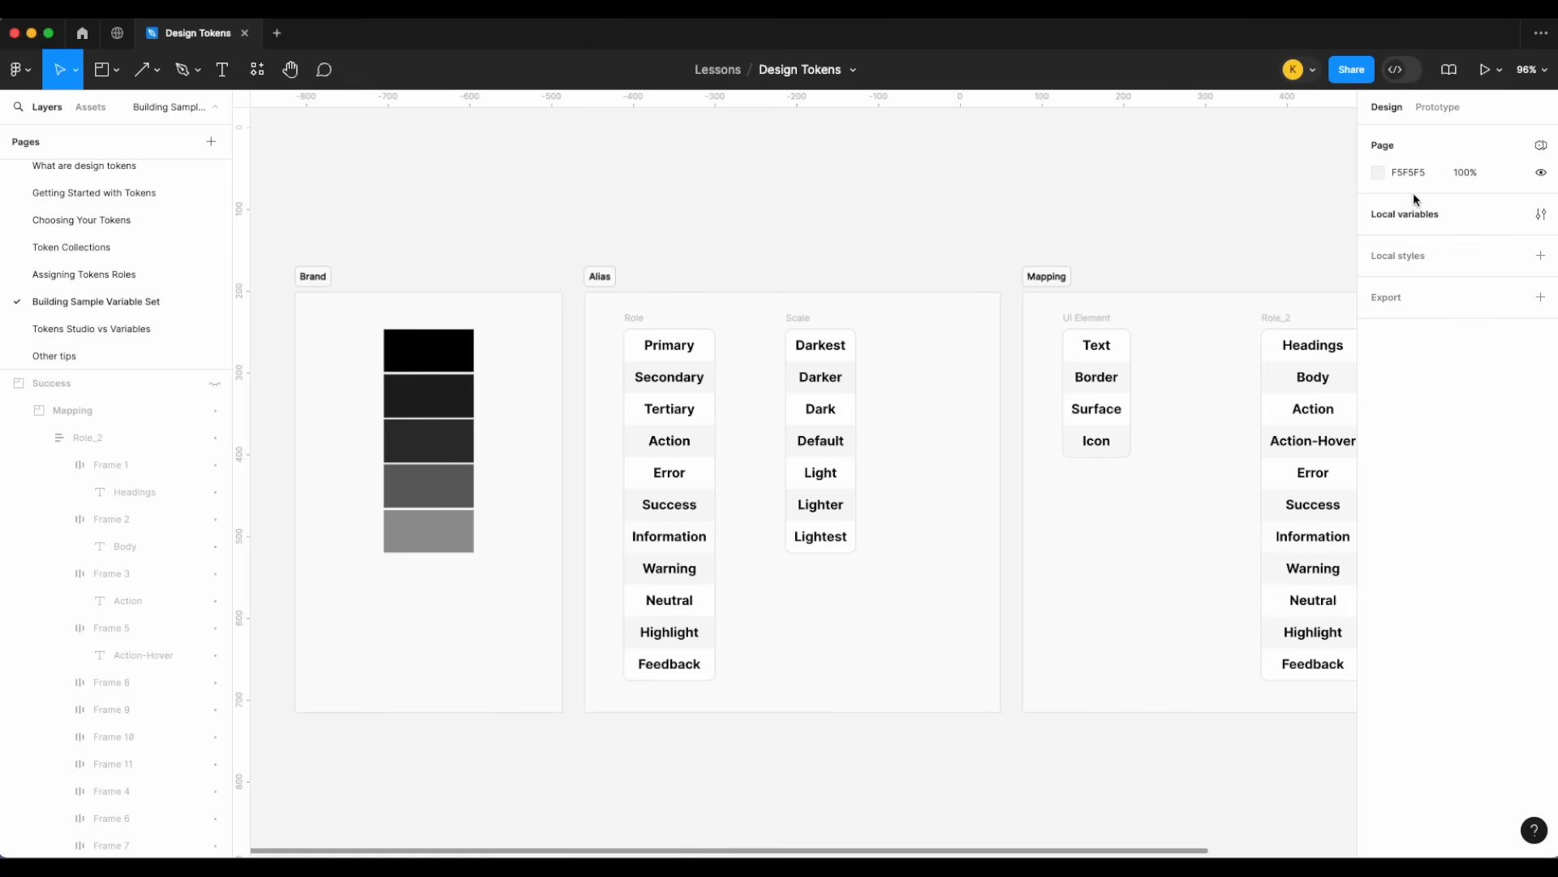
click(1541, 214)
click(937, 122)
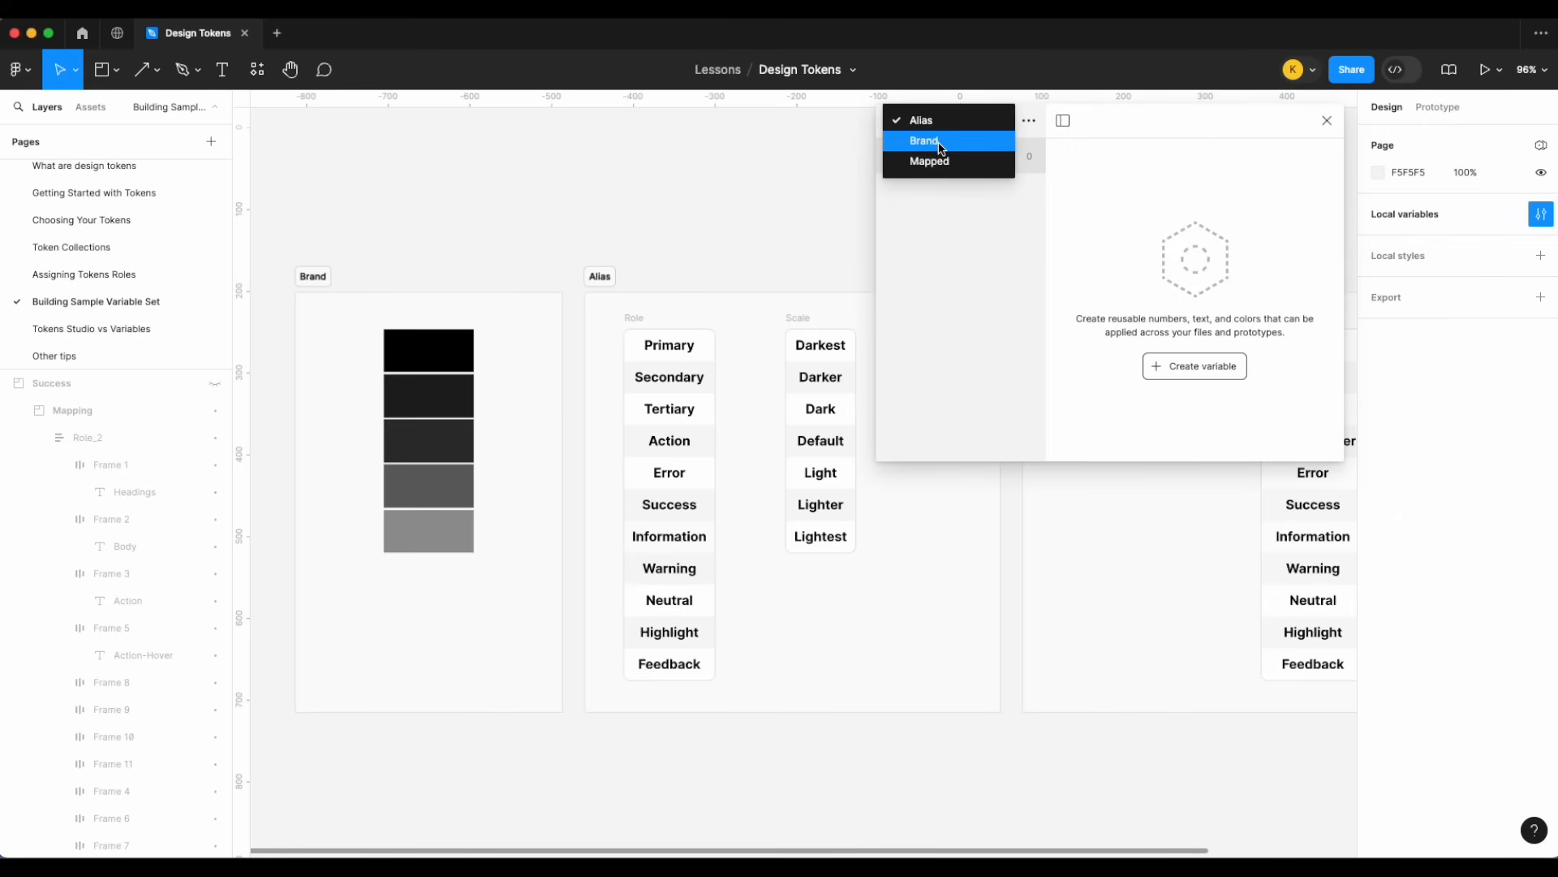
click(909, 119)
right_click(1122, 193)
click(1107, 306)
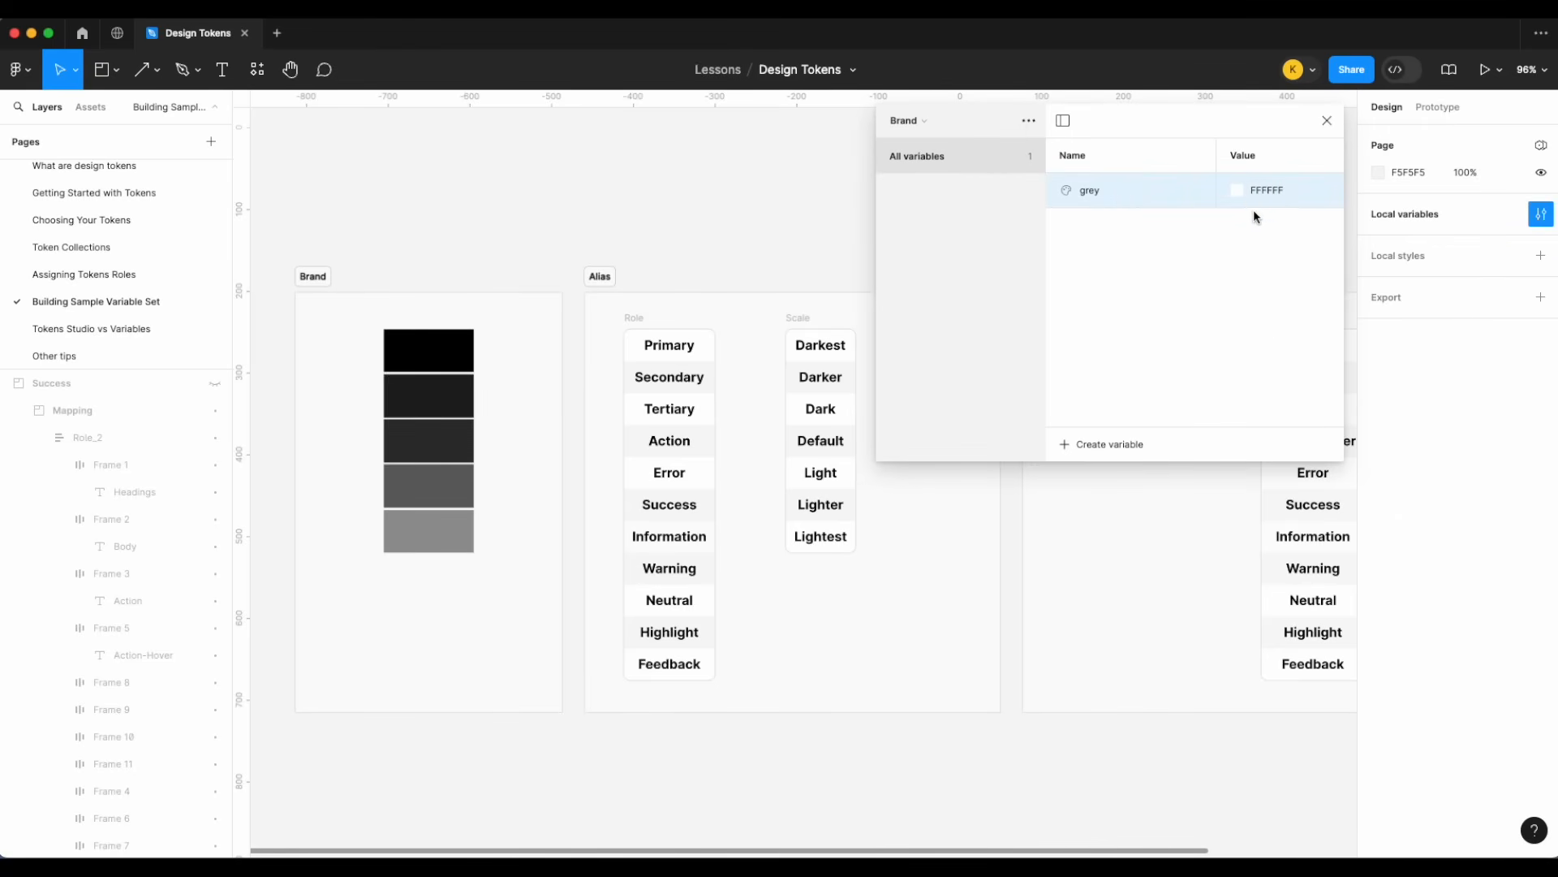
- Rename the grey variable as grey/100 so that it sits in a grey group
click(1235, 189)
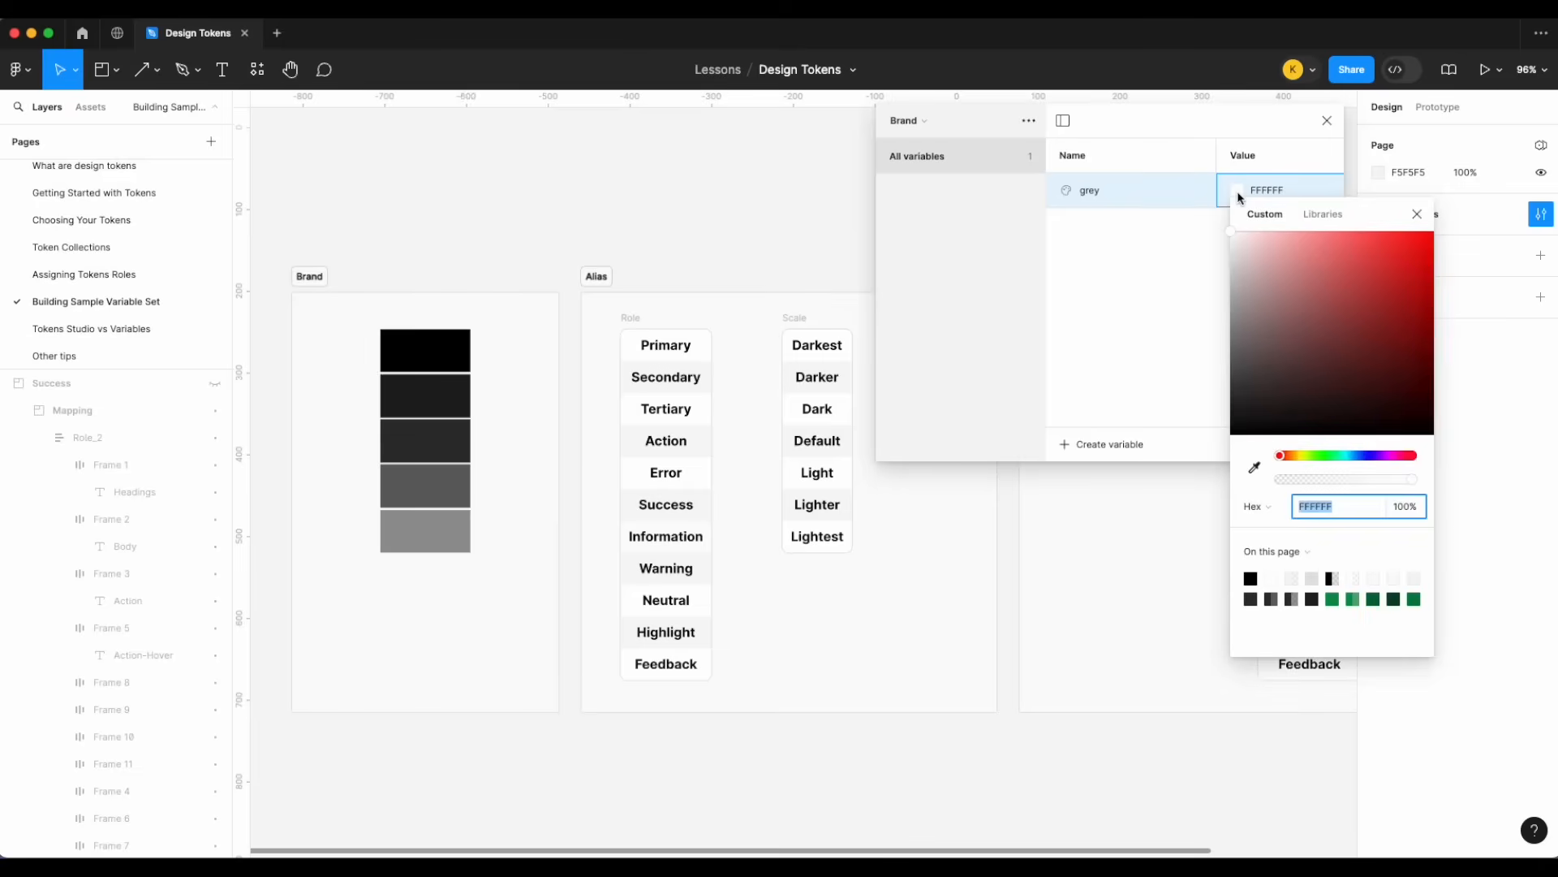
click(1104, 191)
double_click(1105, 194)
text(/100)
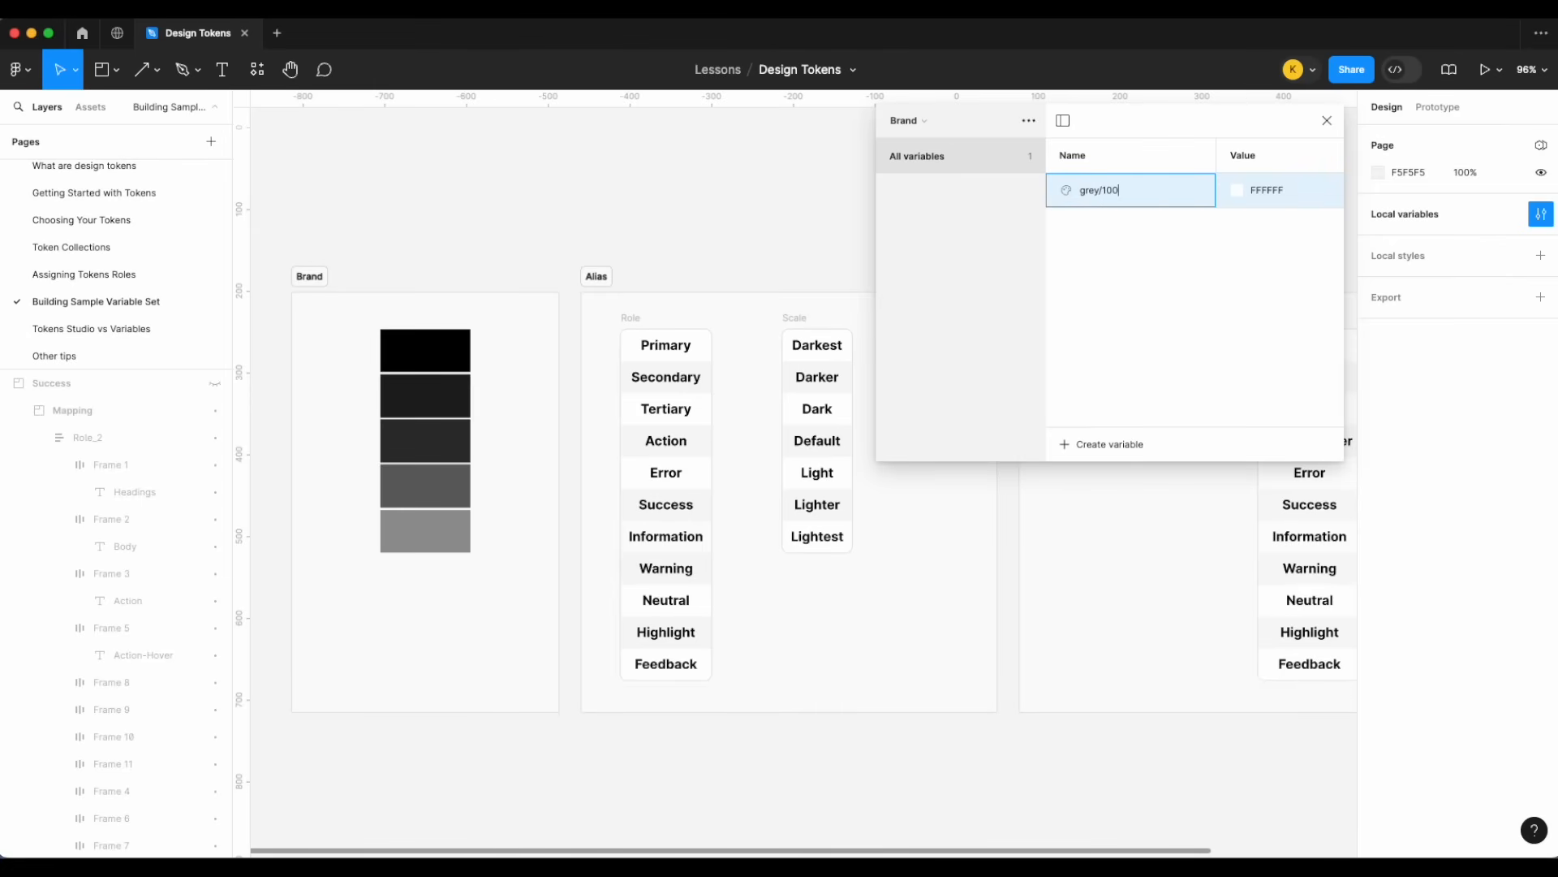
key(Return)
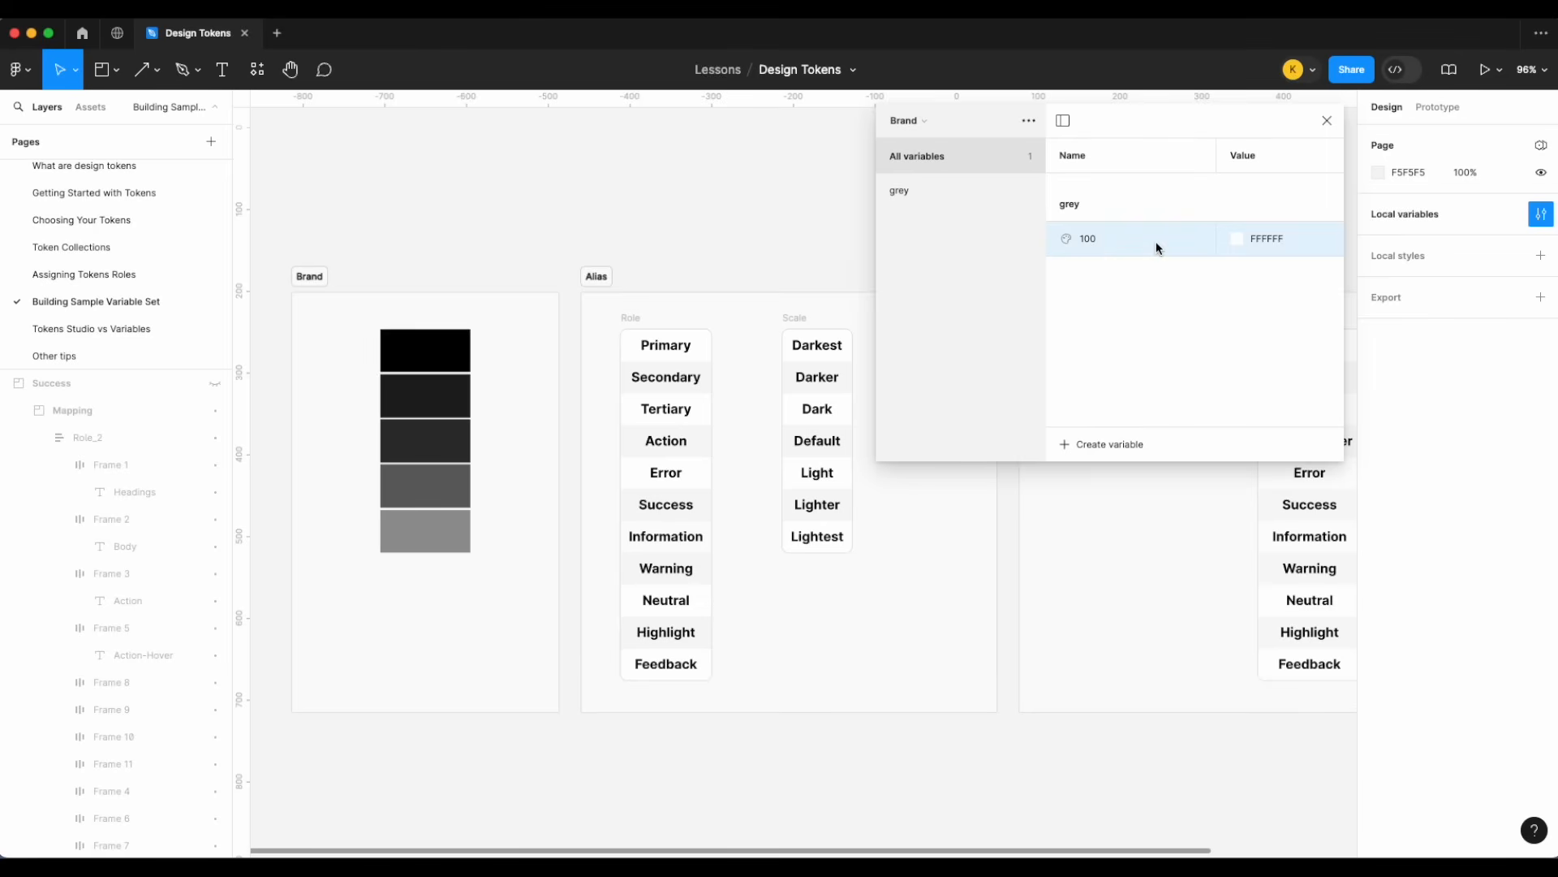
- Duplicate the grey 100 variable four times, naming the copies 200, 300, 400 and 500
key(super+d)
text(200)
key(Return)
key(super+d)
text(300)
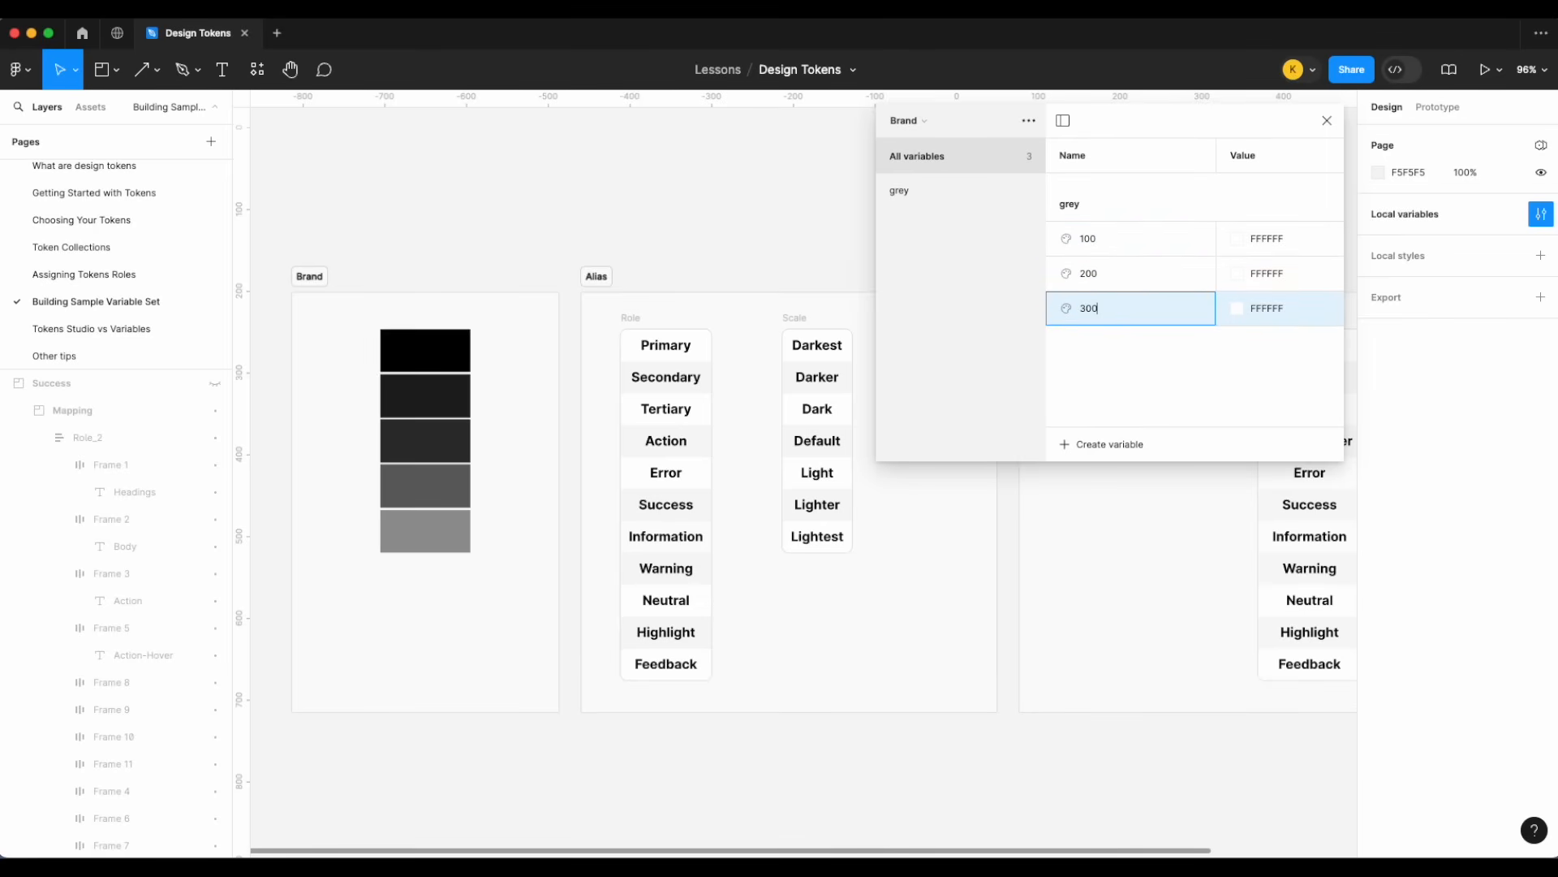
key(Return)
key(super+d)
text(400)
key(Return)
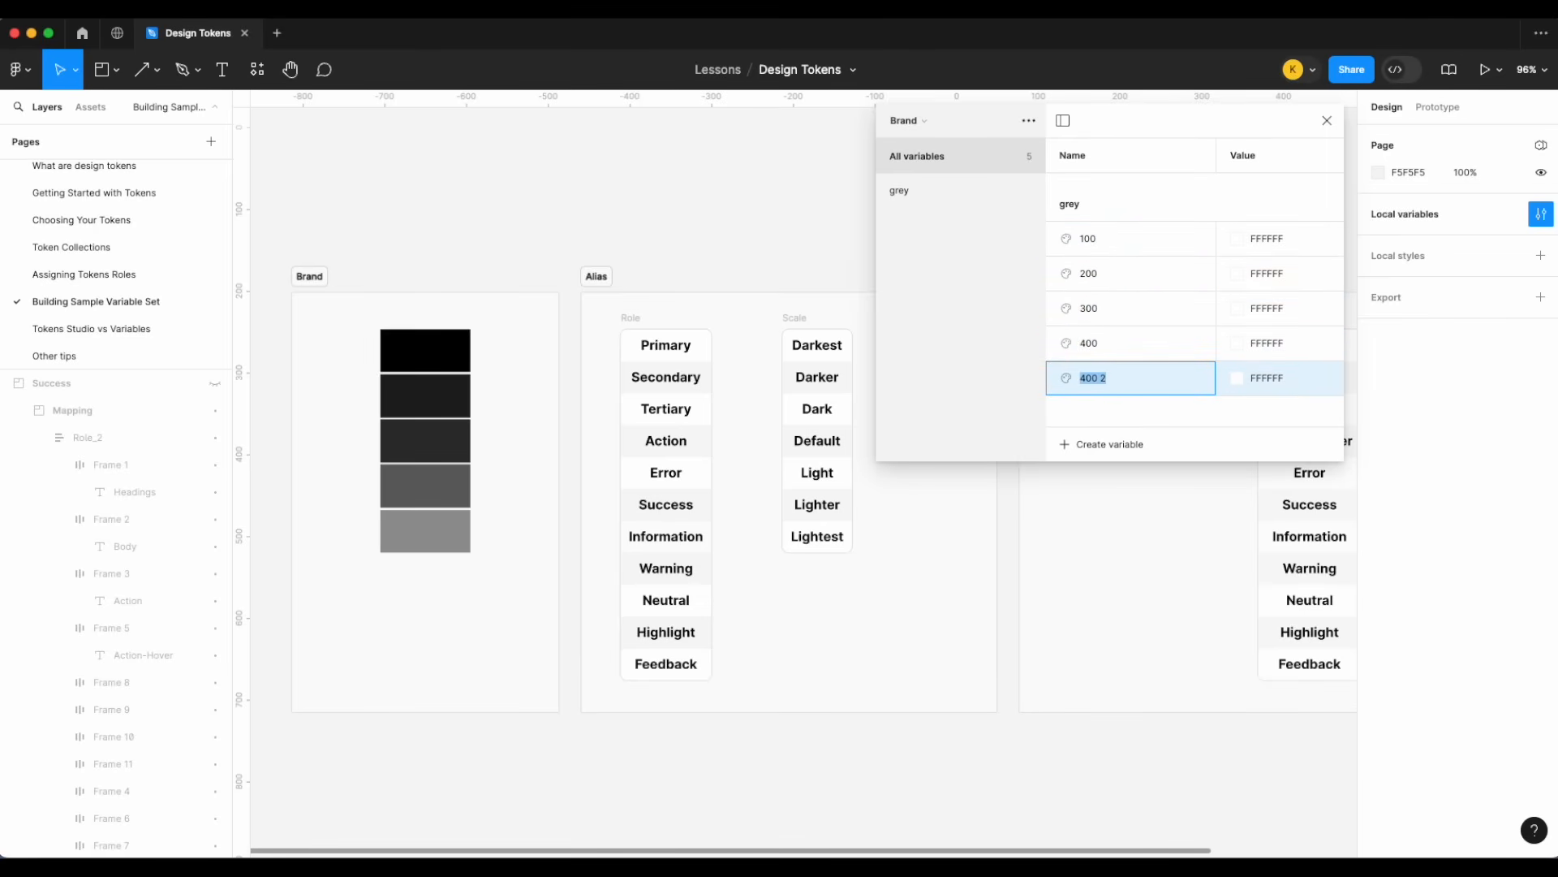
text(500)
click(1159, 400)
- Reorder the grey variables in descending order from 500 to 100
drag(1146, 372, 1142, 224)
drag(1138, 382, 1138, 273)
click(1125, 378)
drag(1123, 378, 1128, 287)
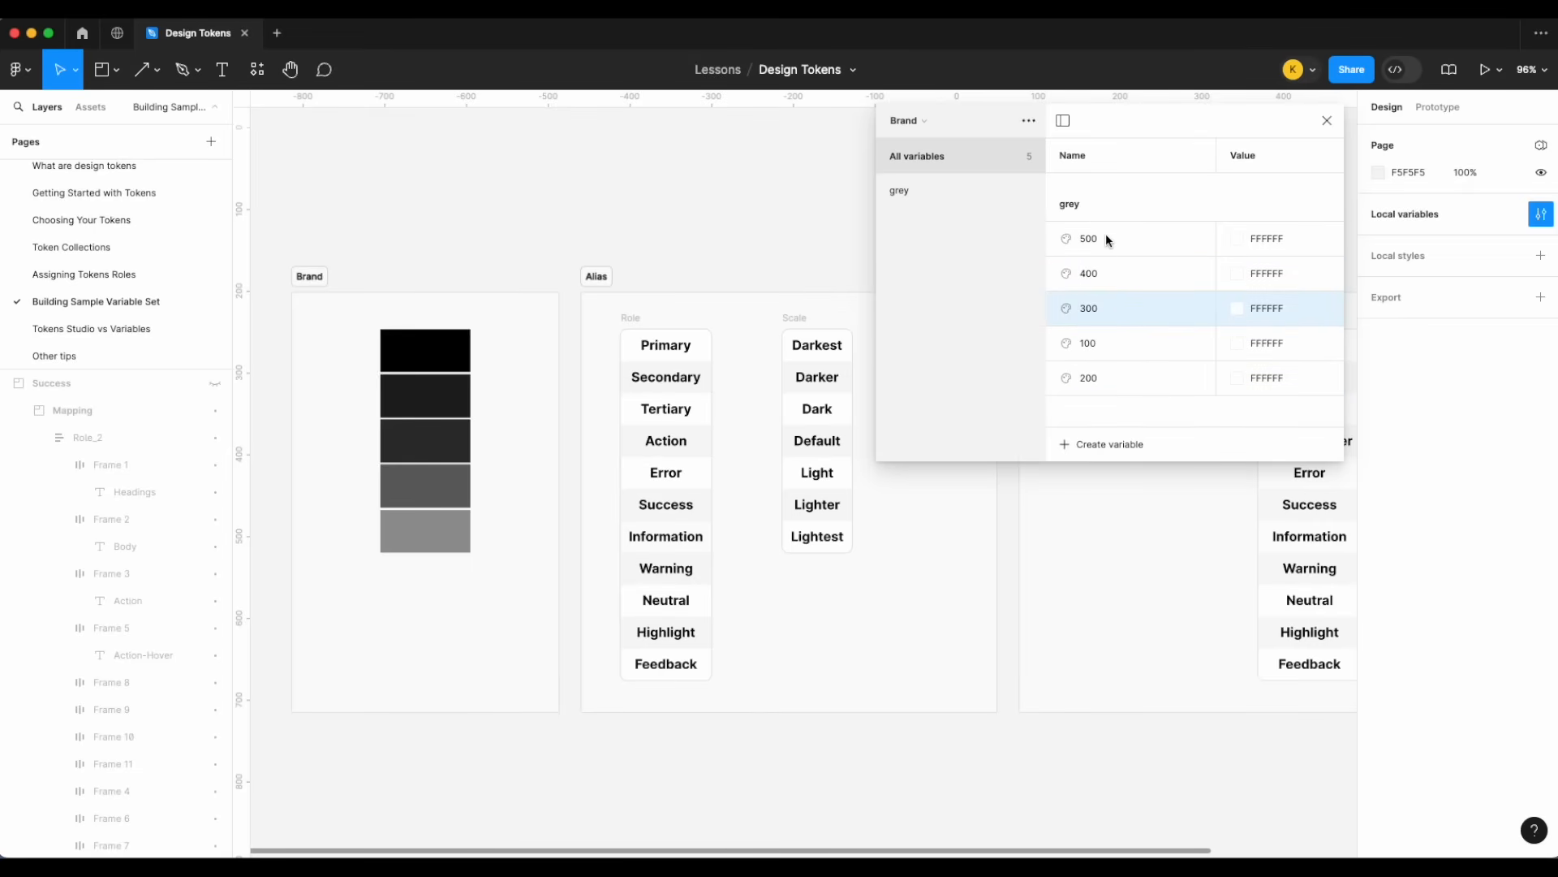
mouse_move(1103, 380)
mouse_down()
mouse_move(1104, 342)
mouse_move(1116, 361)
mouse_up()
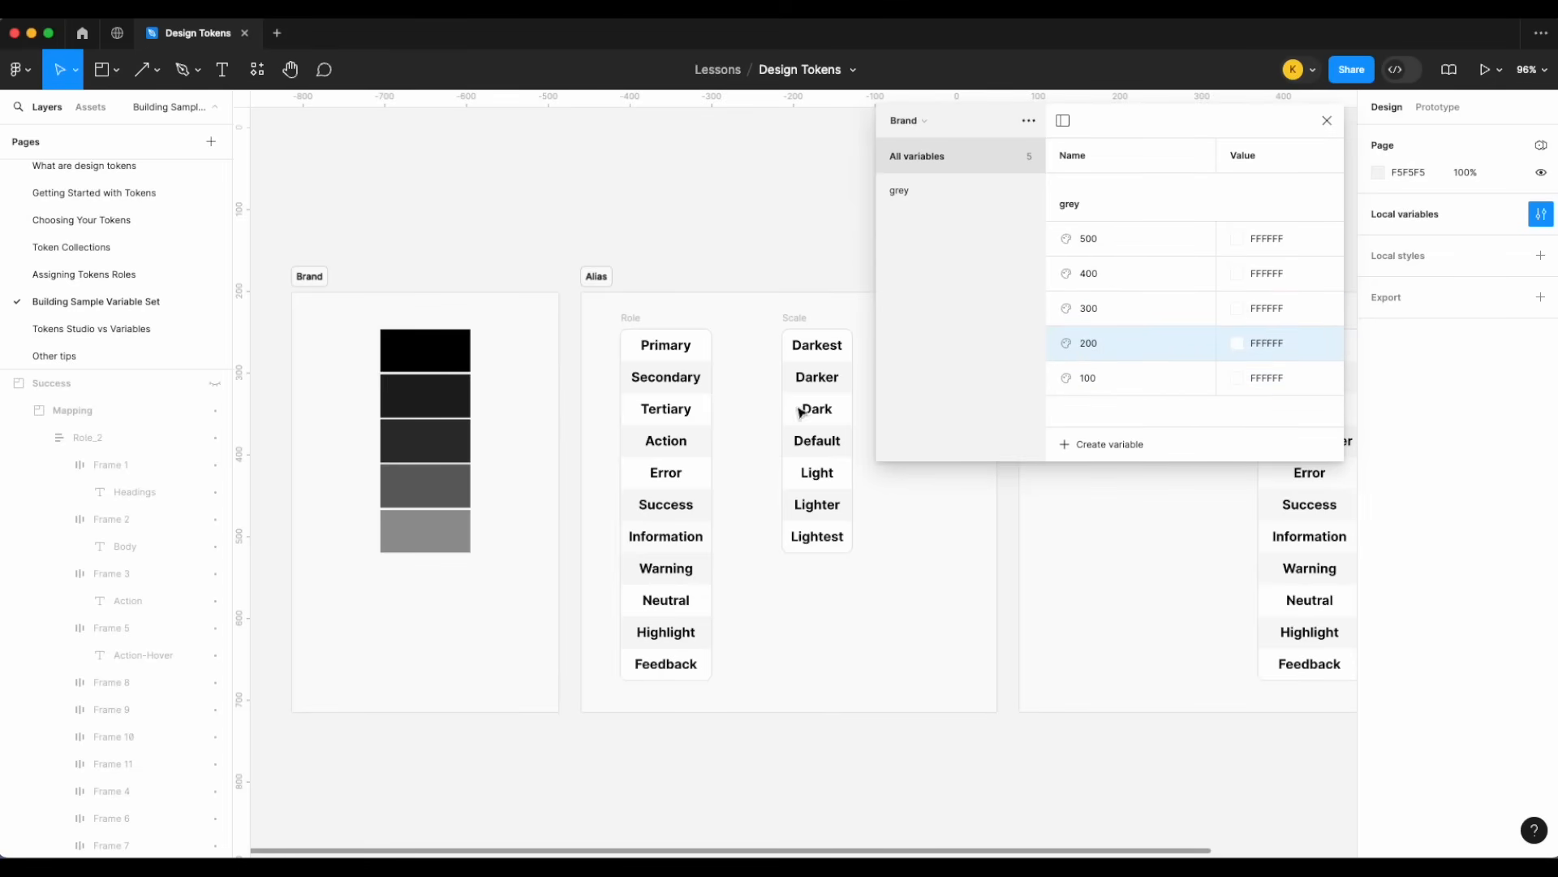
- Set the grey 300 variable to 2F2F2F by sampling the middle swatch in the Brand frame
scroll(462, 432, up, 3)
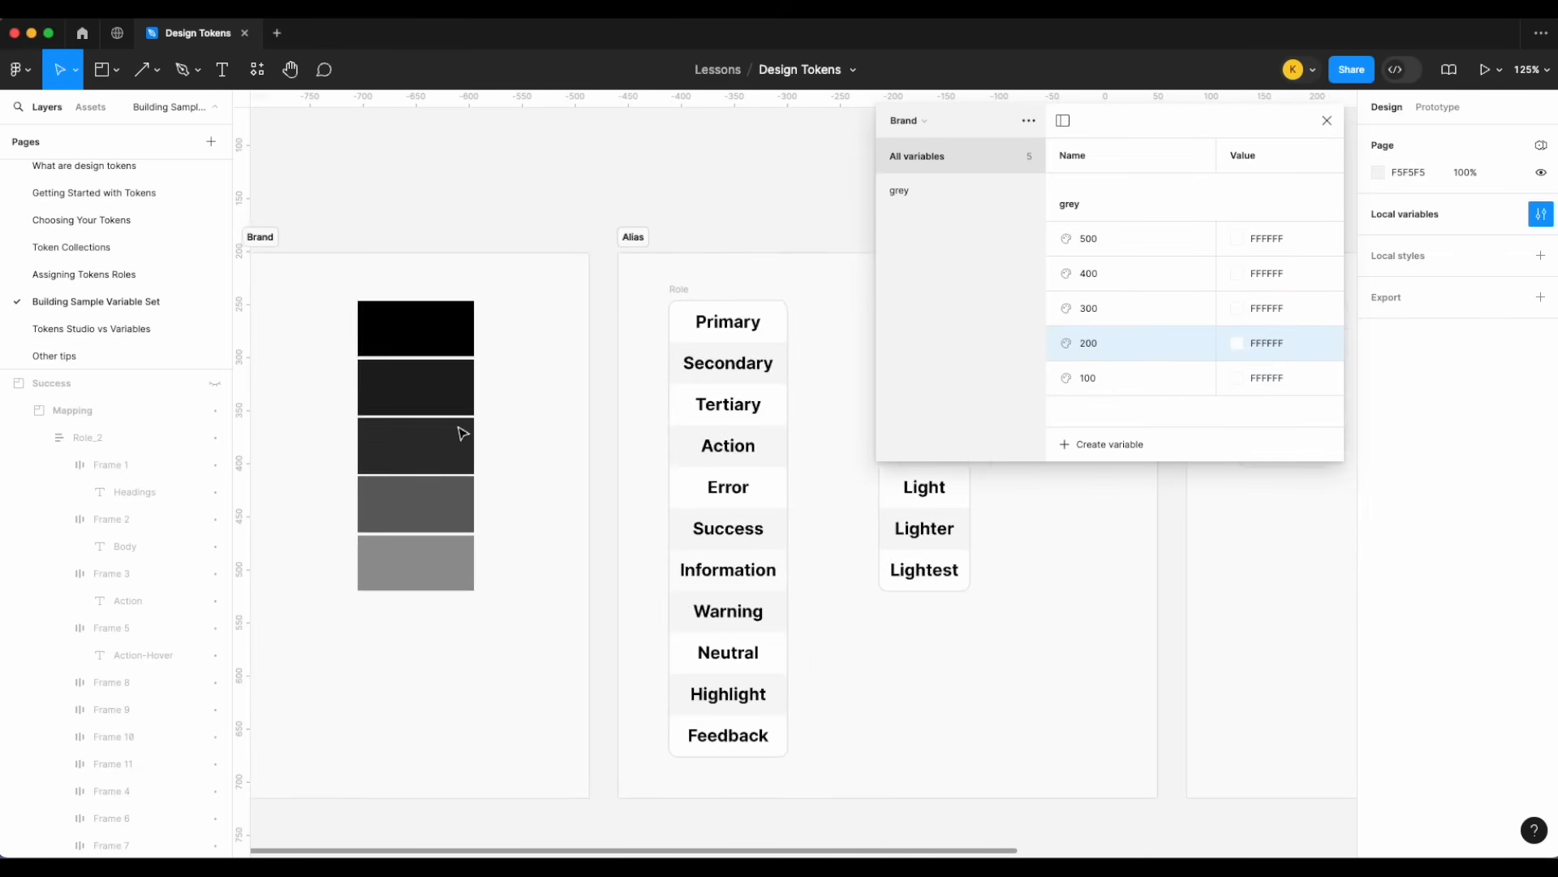
click(1239, 309)
click(1254, 586)
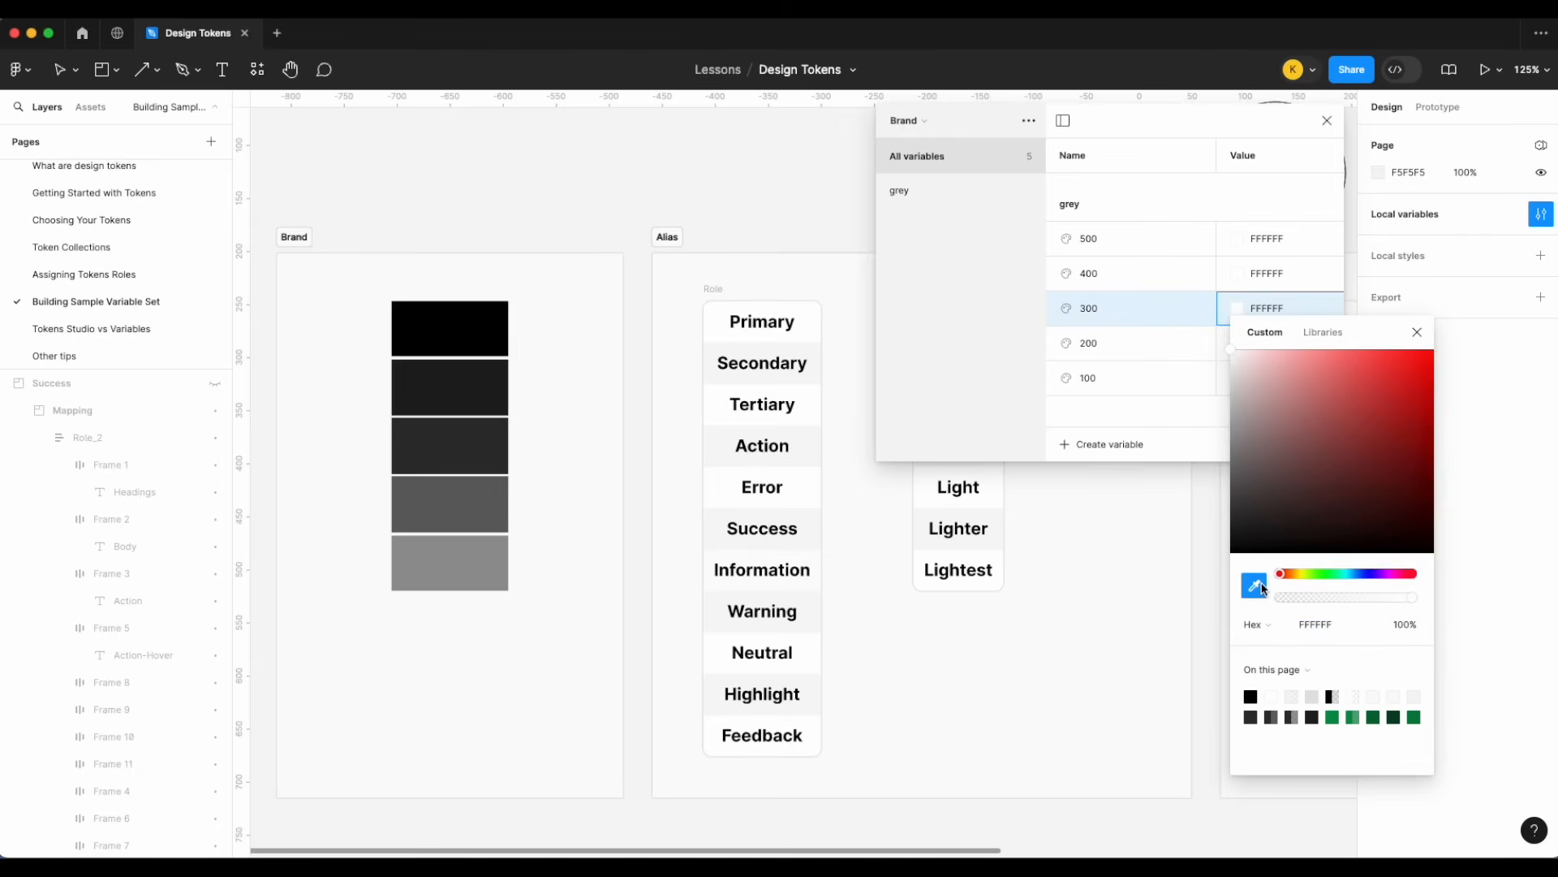
click(475, 431)
click(1177, 337)
- Set grey 200 to 626262 from the fourth Brand swatch and grey 100 to the color sampled from the lightest swatch
click(1236, 342)
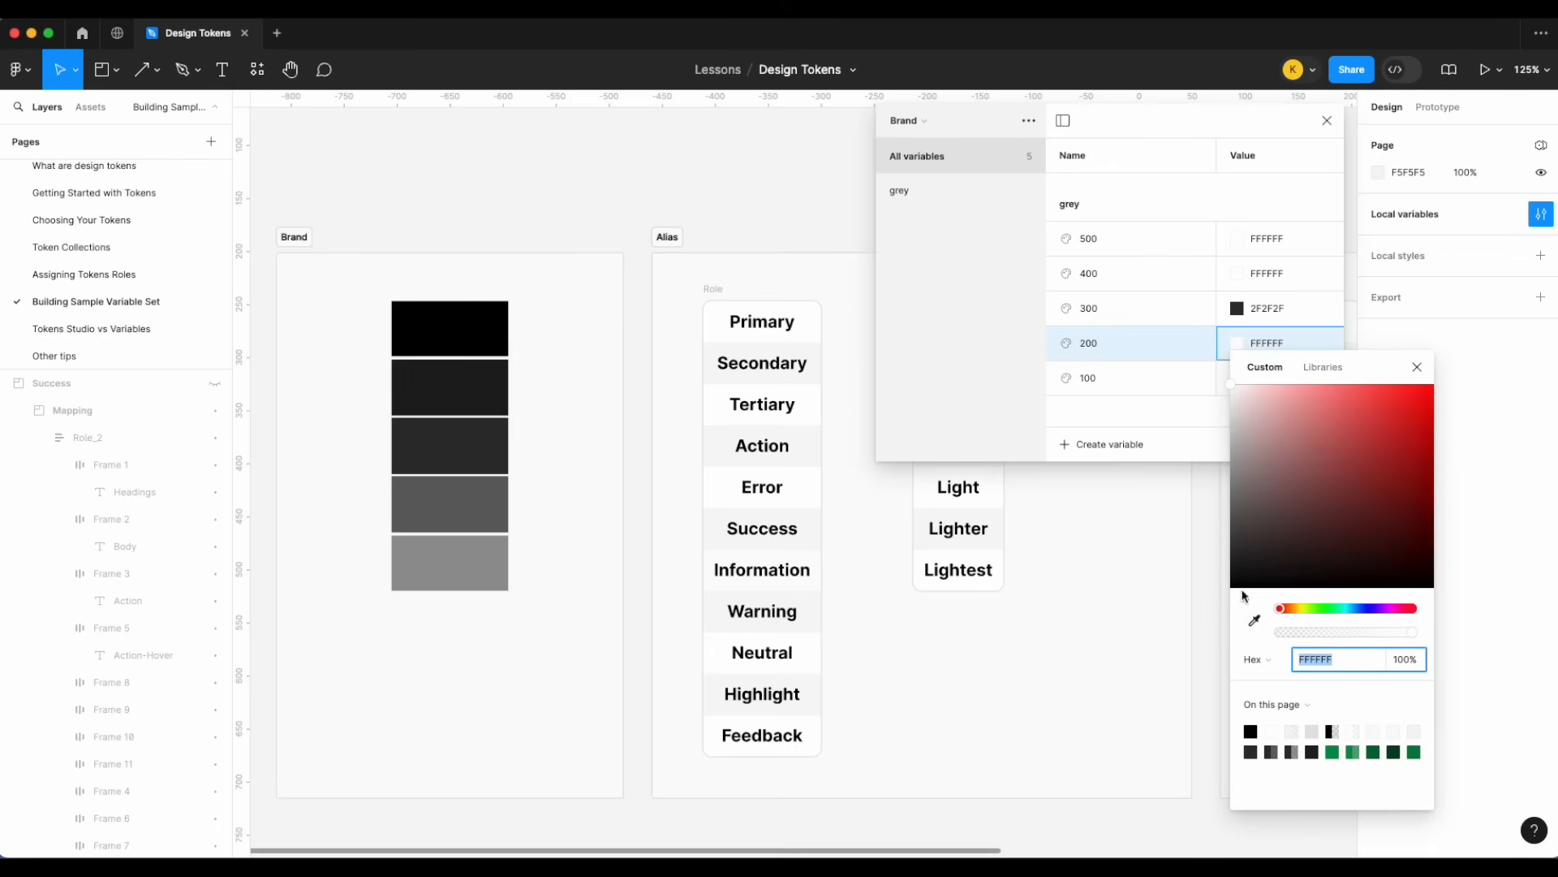
click(1254, 619)
click(455, 494)
click(1225, 382)
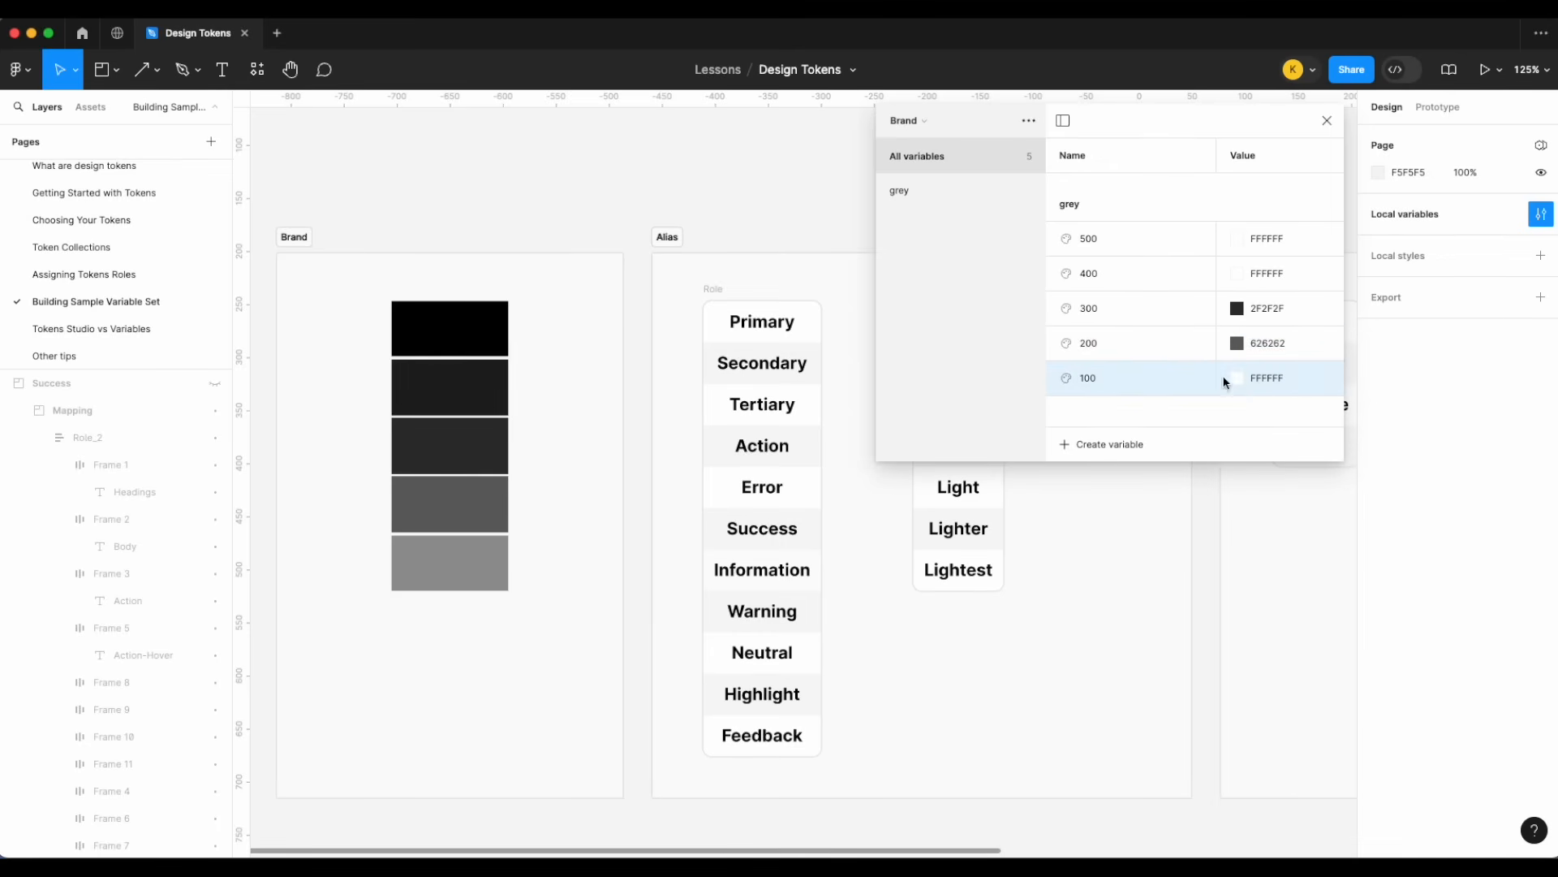
click(1248, 387)
click(1254, 653)
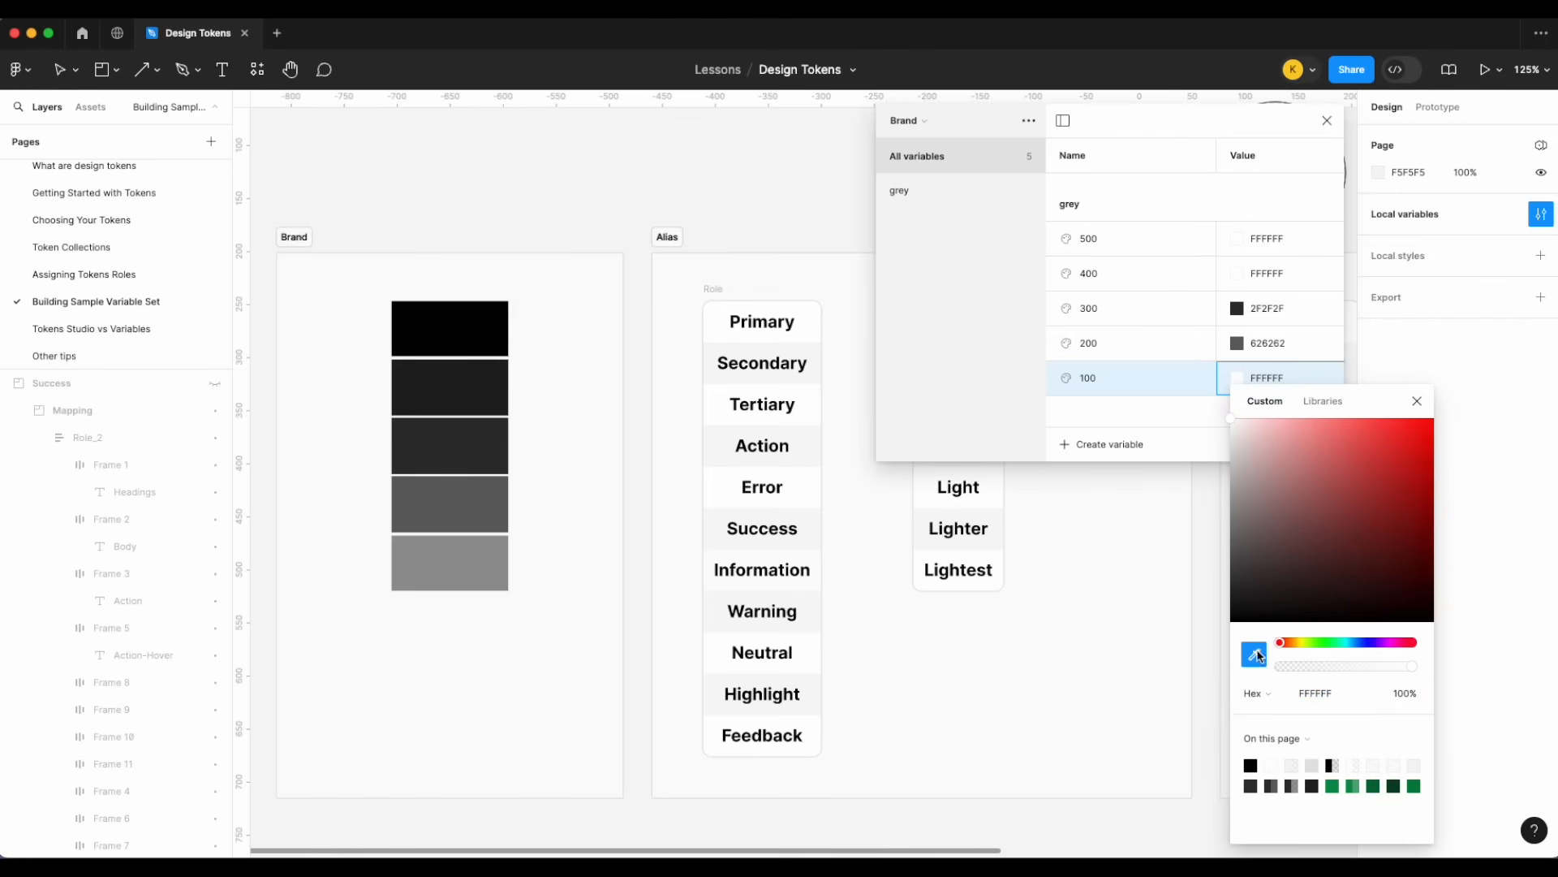
click(480, 560)
- Set the grey 400 variable to 1F1F1F by sampling the second-darkest swatch in the Brand frame
click(1218, 274)
click(1236, 273)
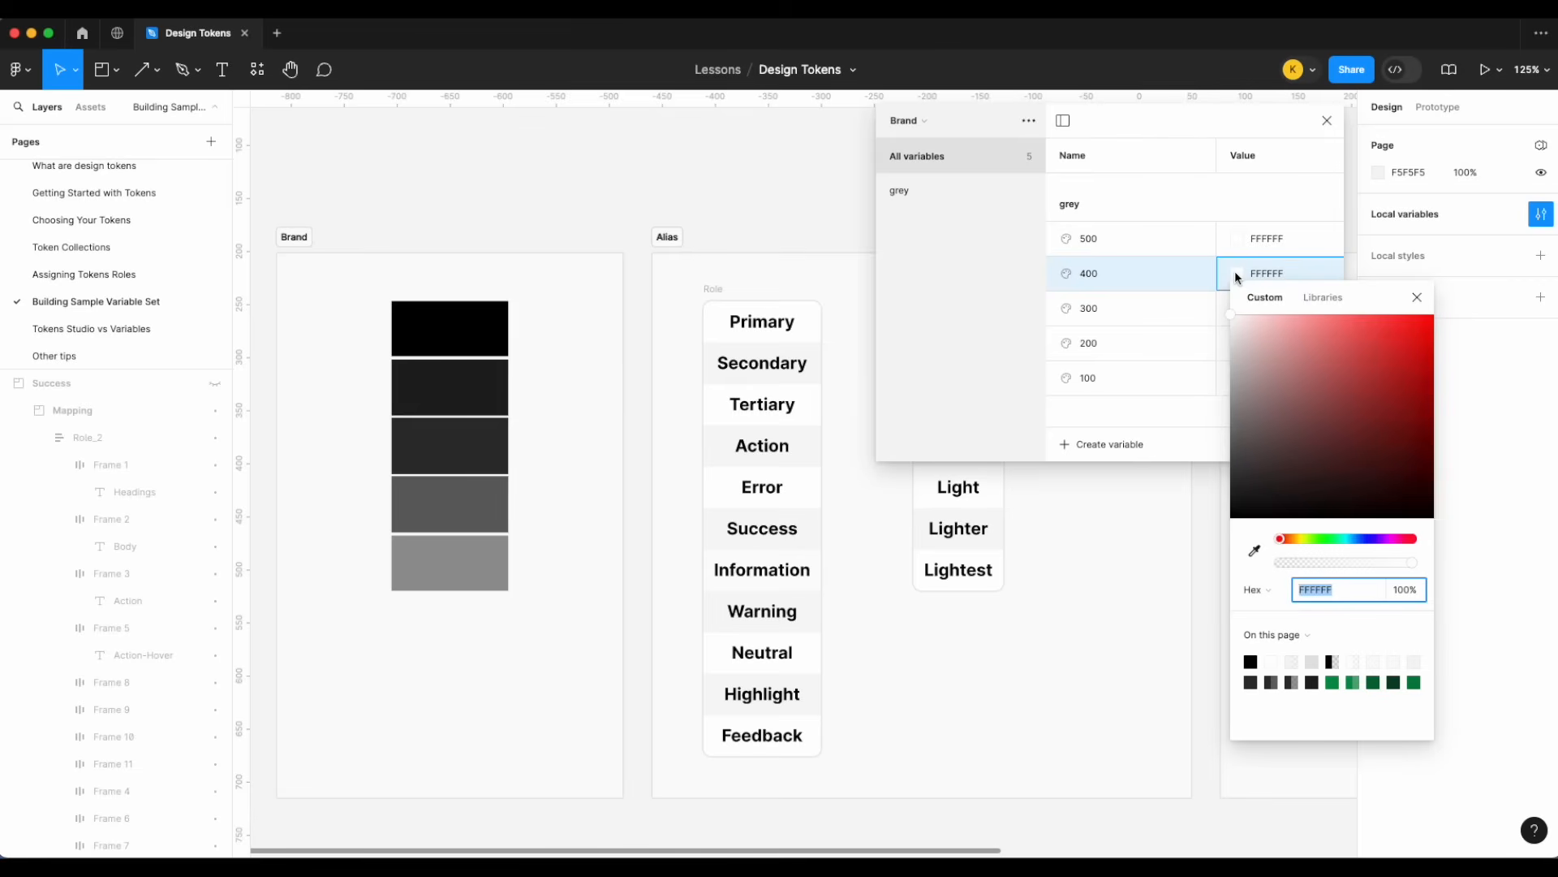
click(1255, 552)
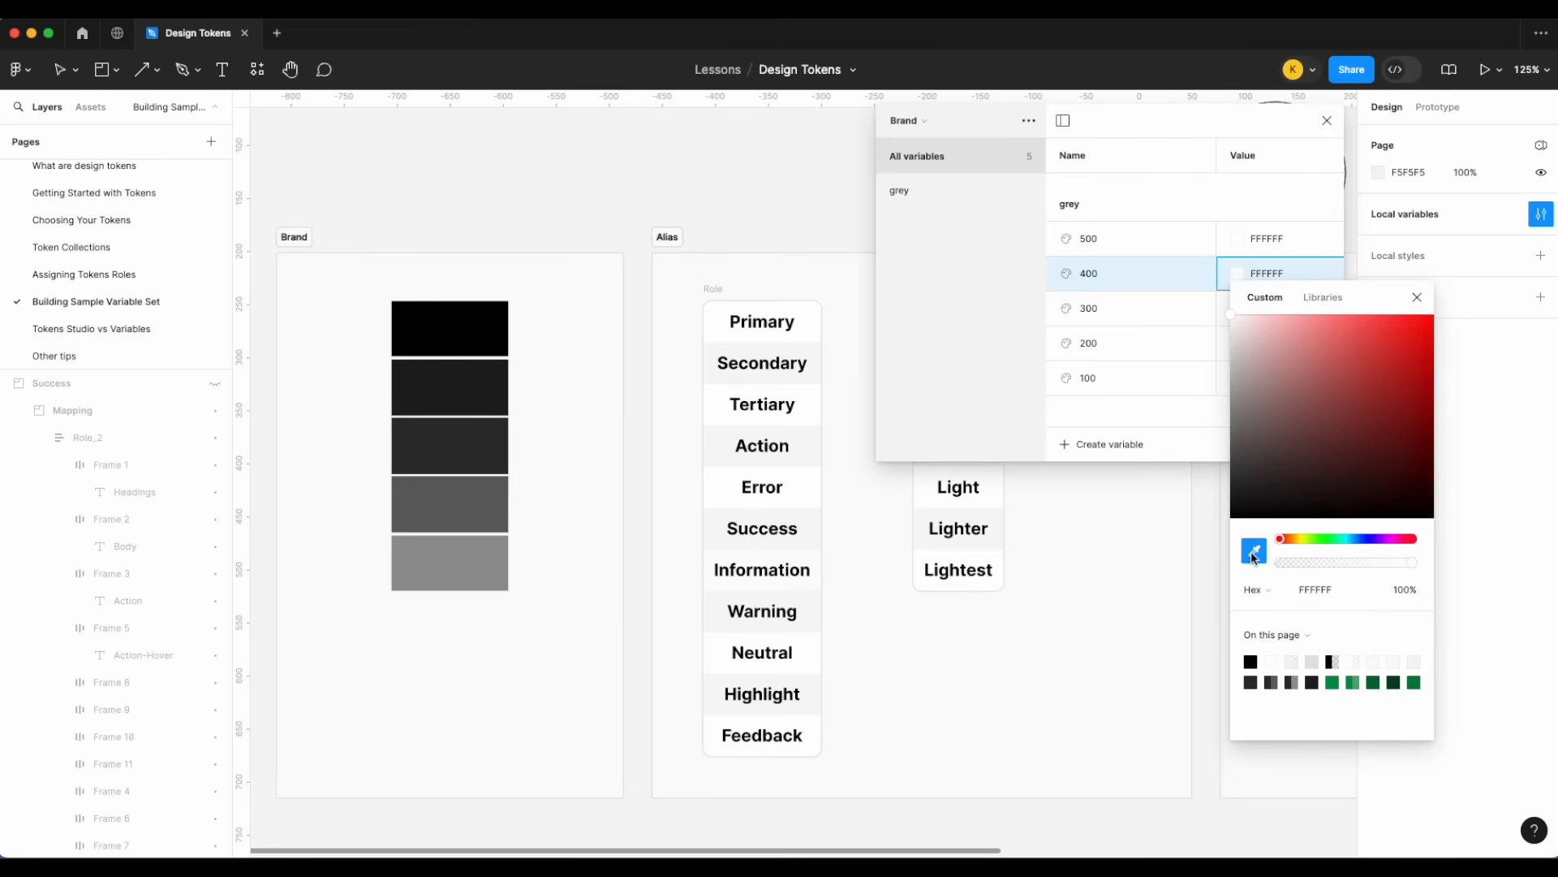
click(483, 390)
- Set the grey 500 variable to 000000 by sampling the darkest Brand swatch
click(1237, 239)
click(1237, 238)
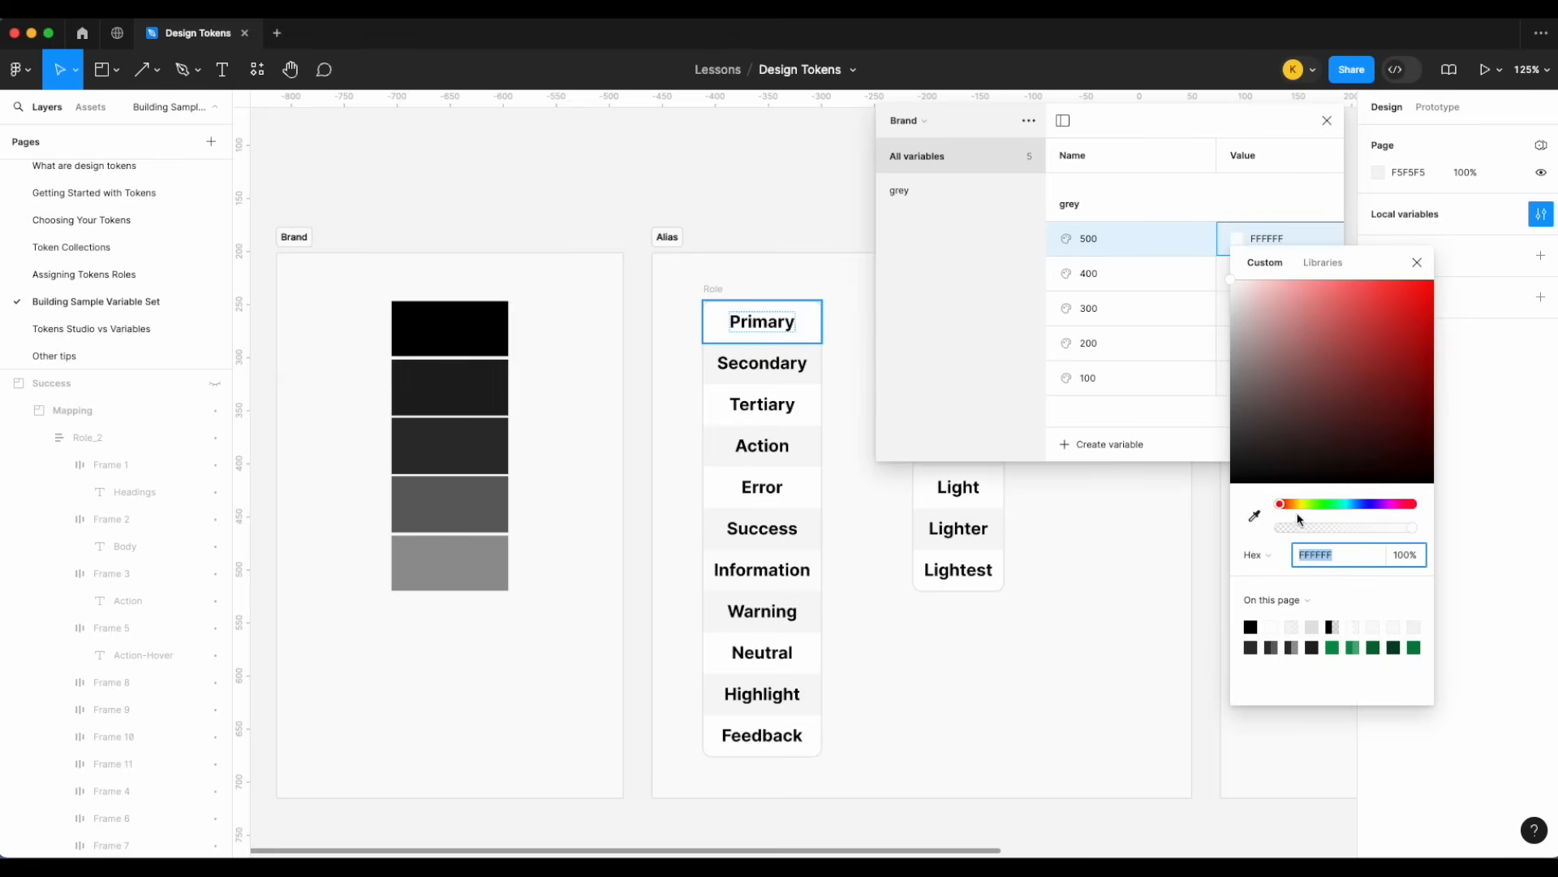
click(1254, 517)
click(471, 331)
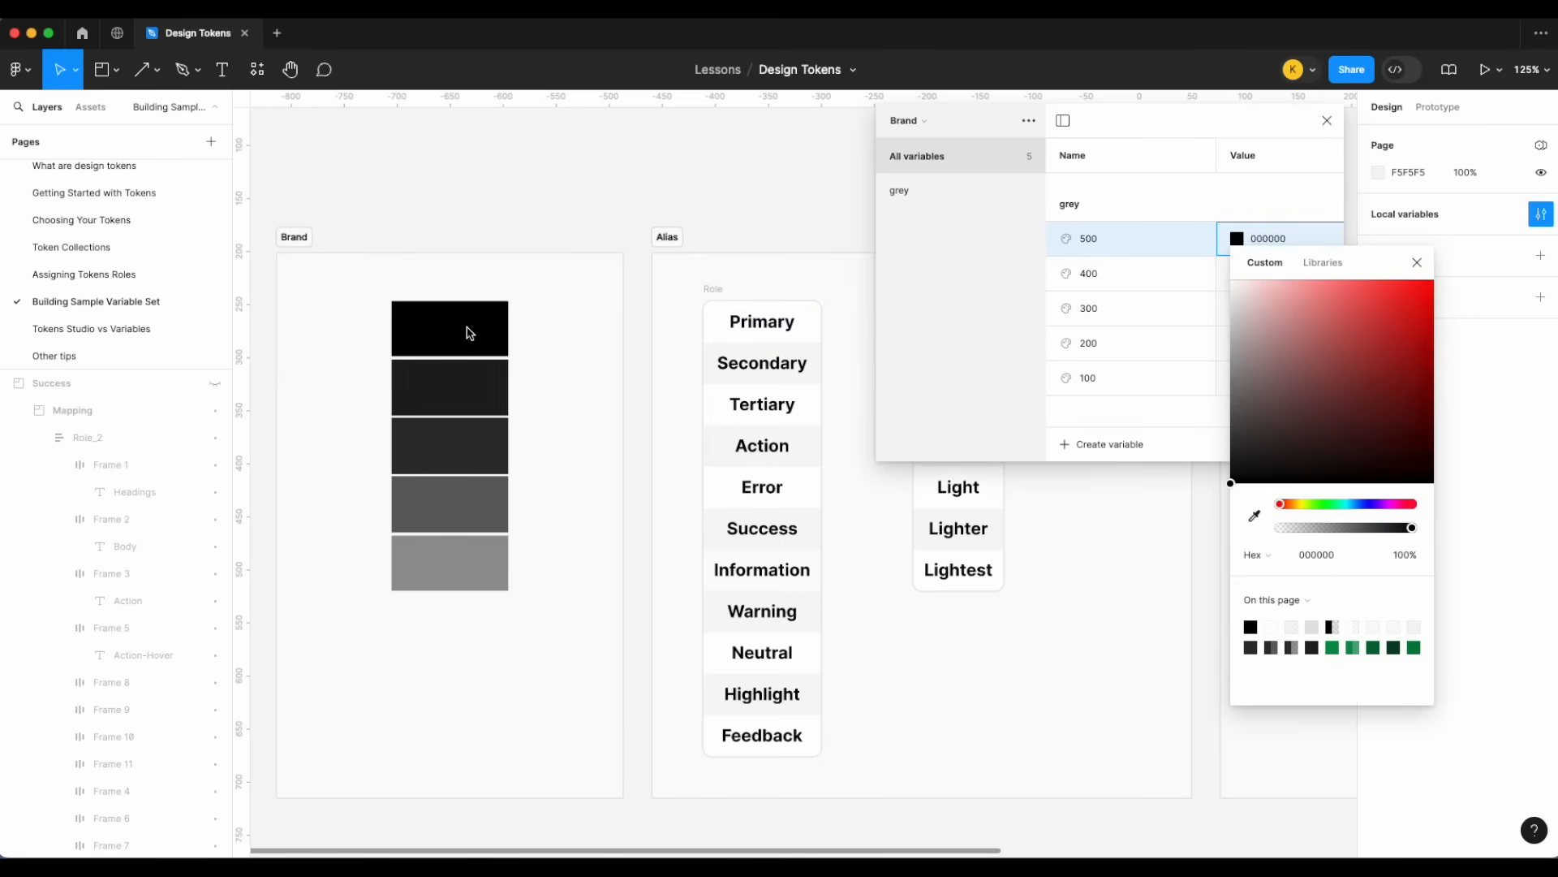
click(705, 194)
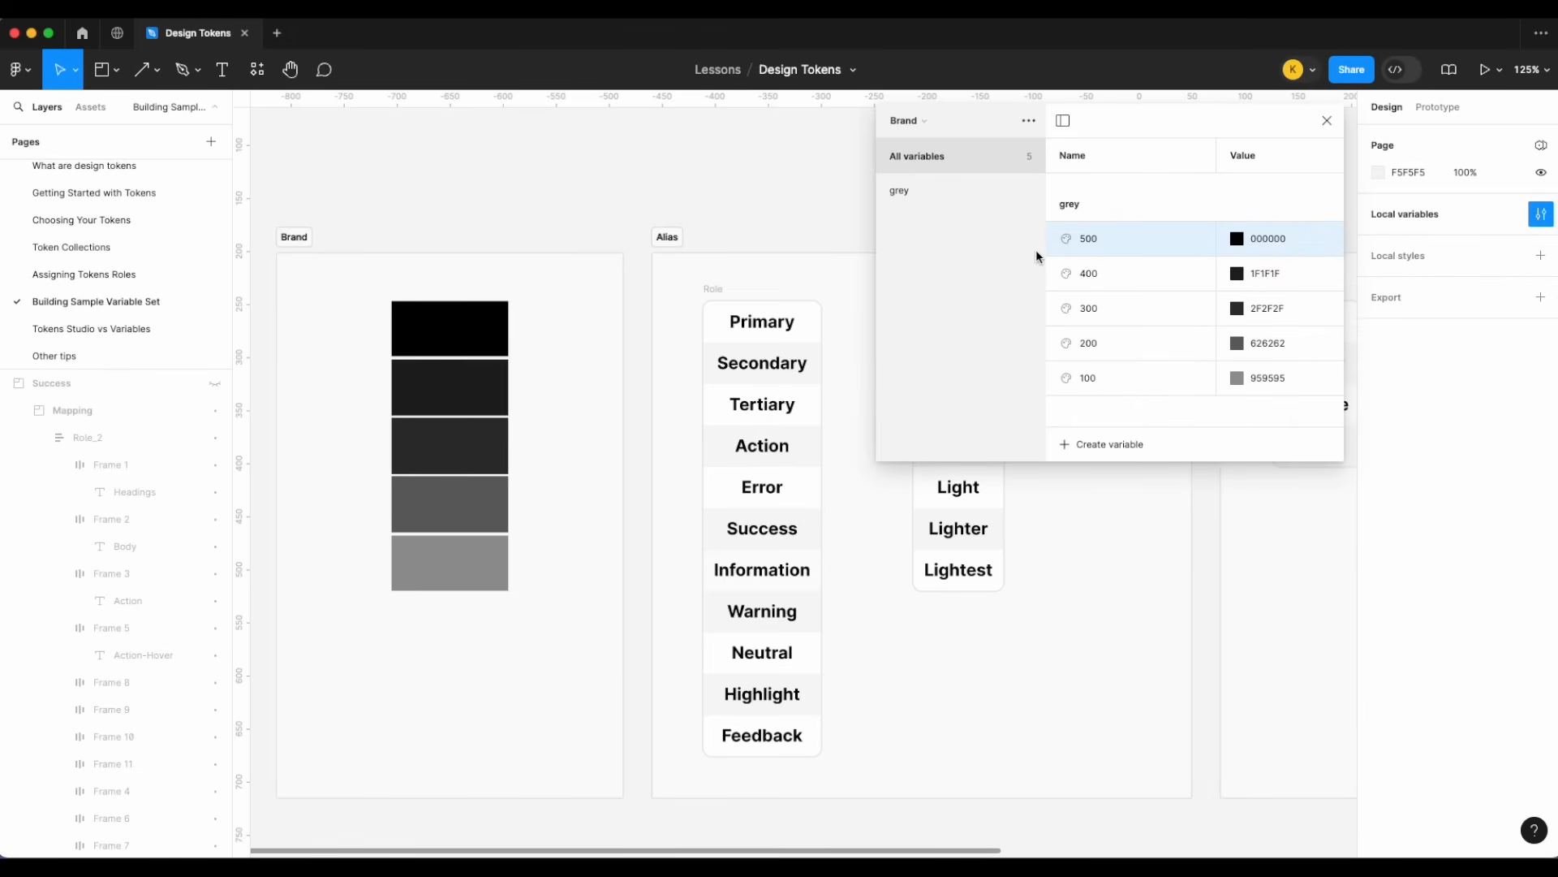
- Switch the local variables from the Brand collection to the Alias collection
scroll(721, 237, down, 5)
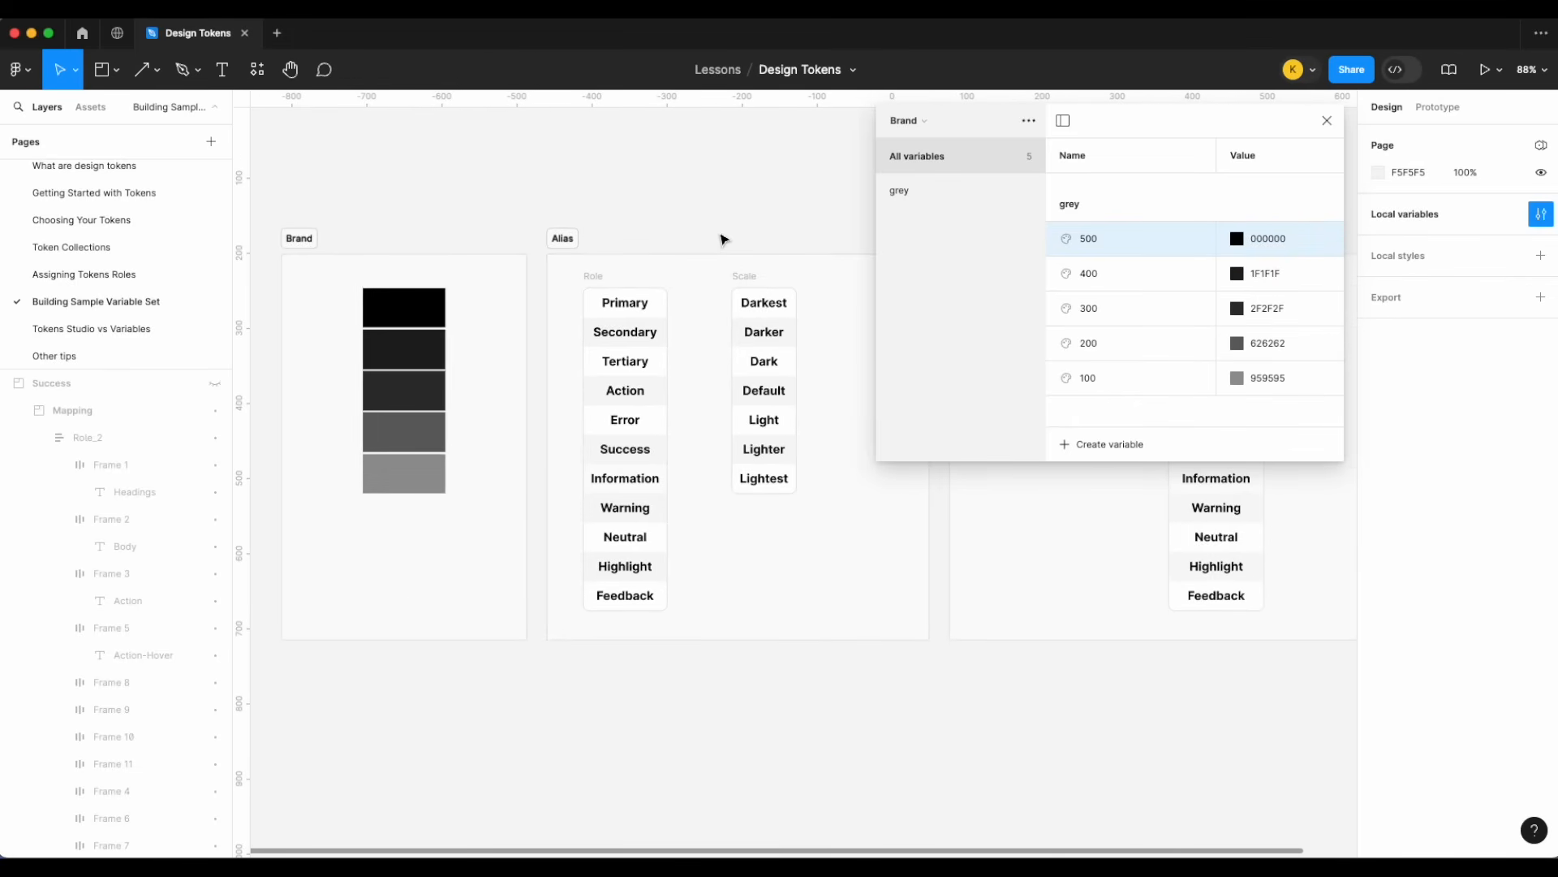
click(923, 122)
click(925, 112)
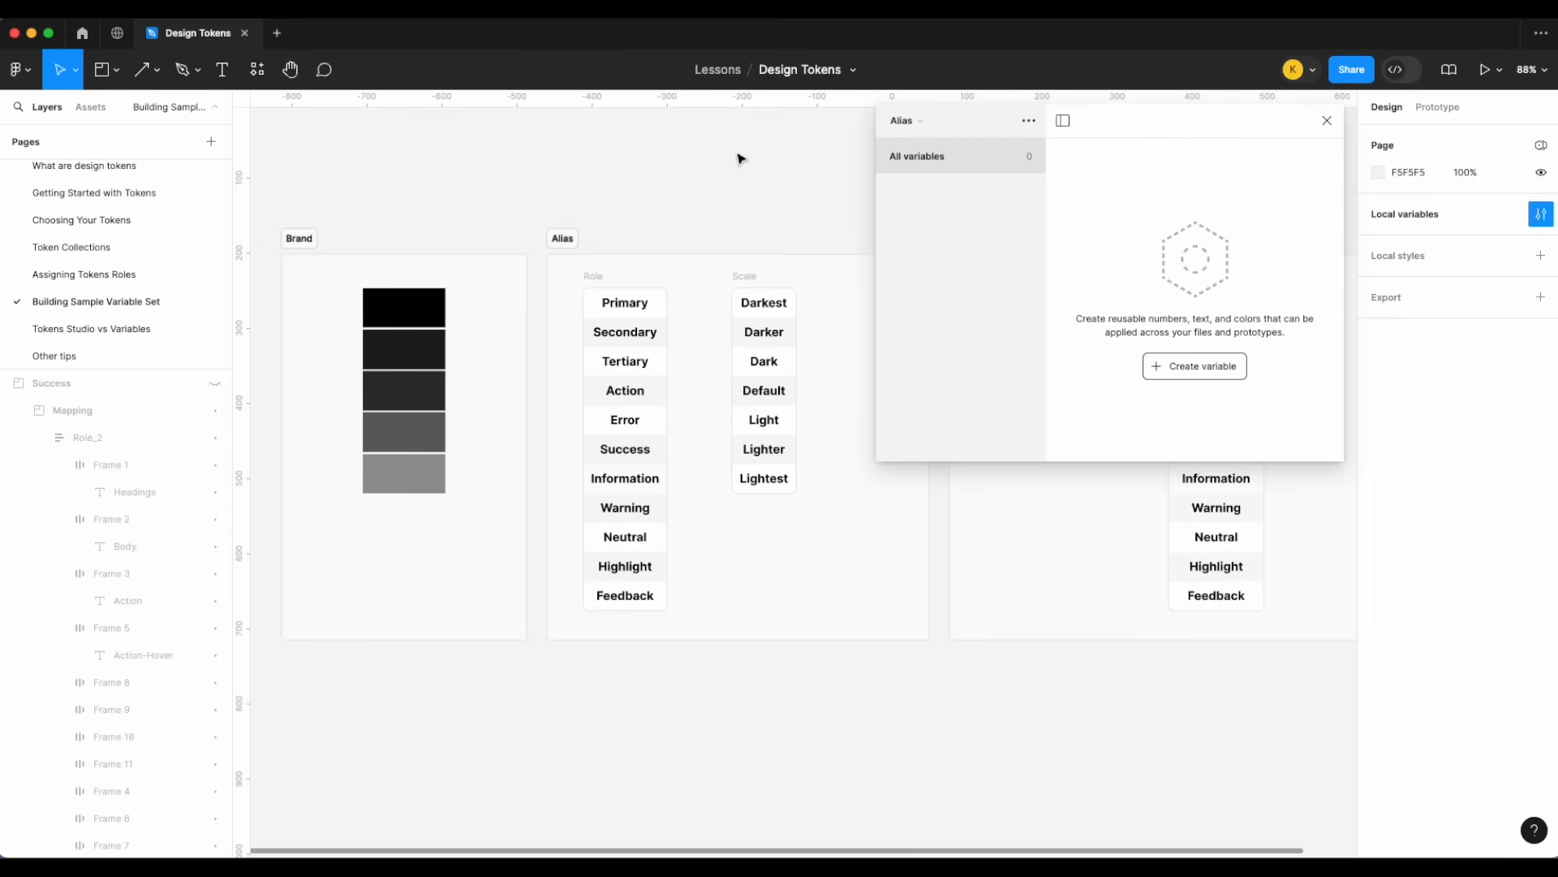
- Draw one arrow from the third Brand swatch to the Neutral role and another from Neutral to Default in the Scale list
scroll(741, 157, down, 2)
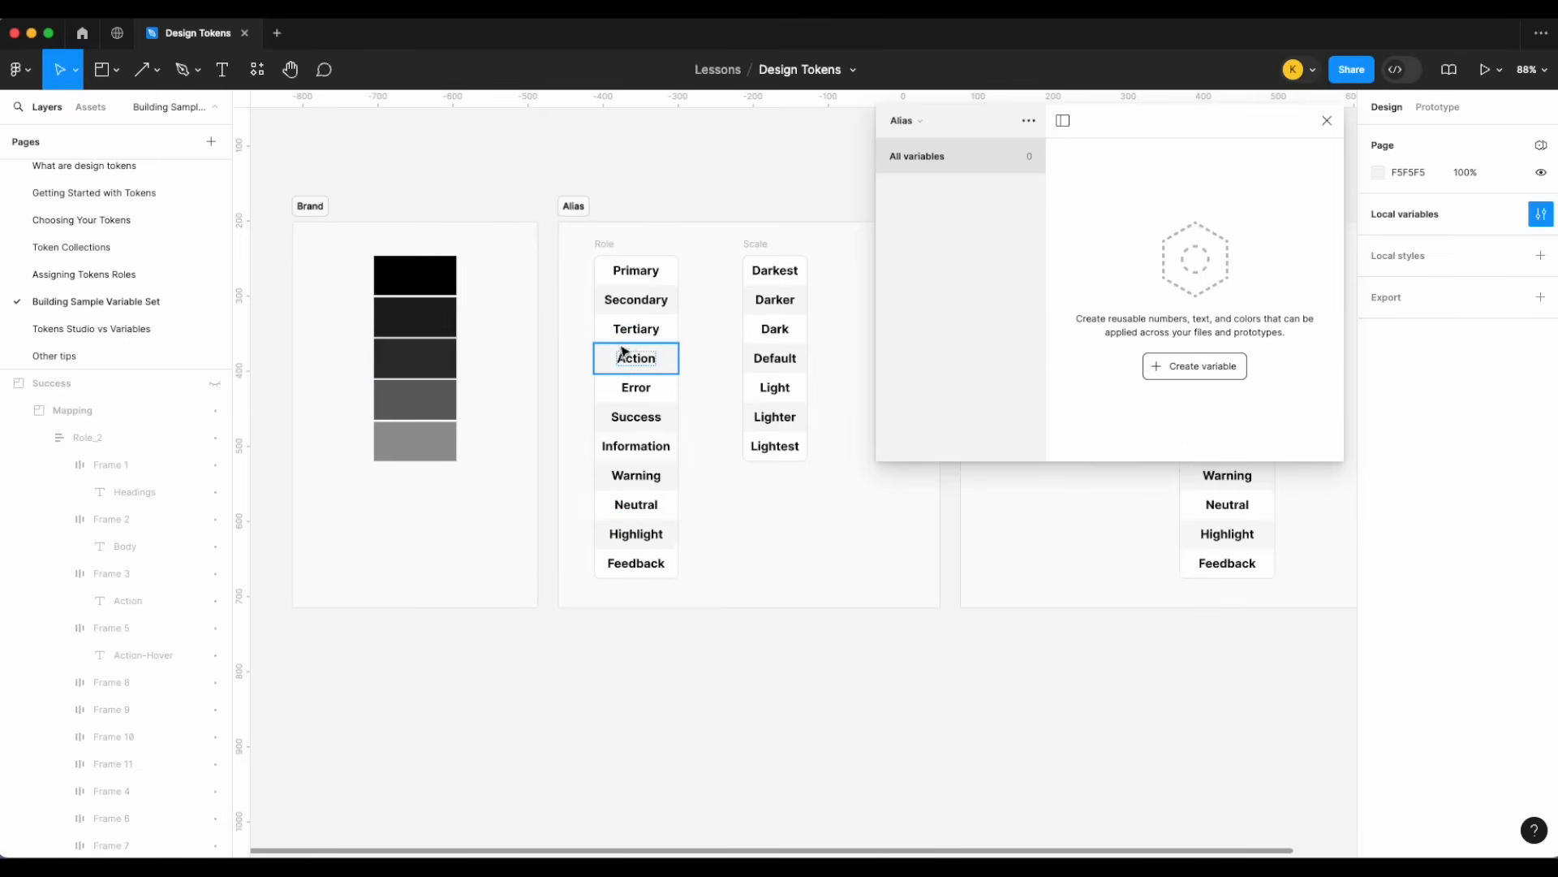
click(157, 70)
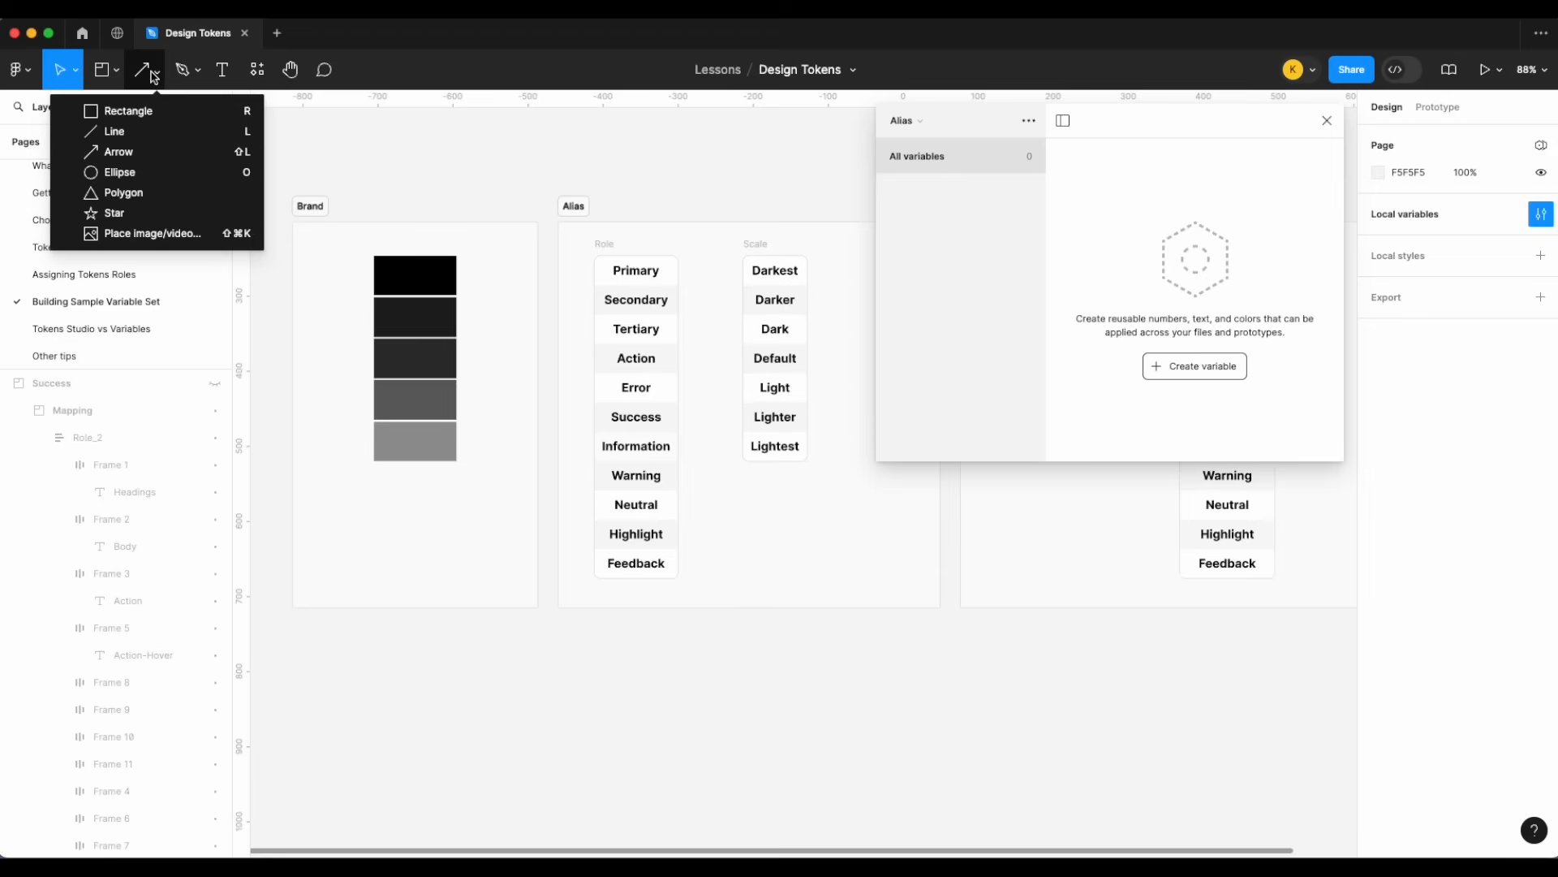
click(162, 152)
mouse_move(463, 357)
mouse_down()
mouse_move(586, 540)
mouse_move(591, 505)
mouse_move(737, 359)
mouse_up()
key(super+d)
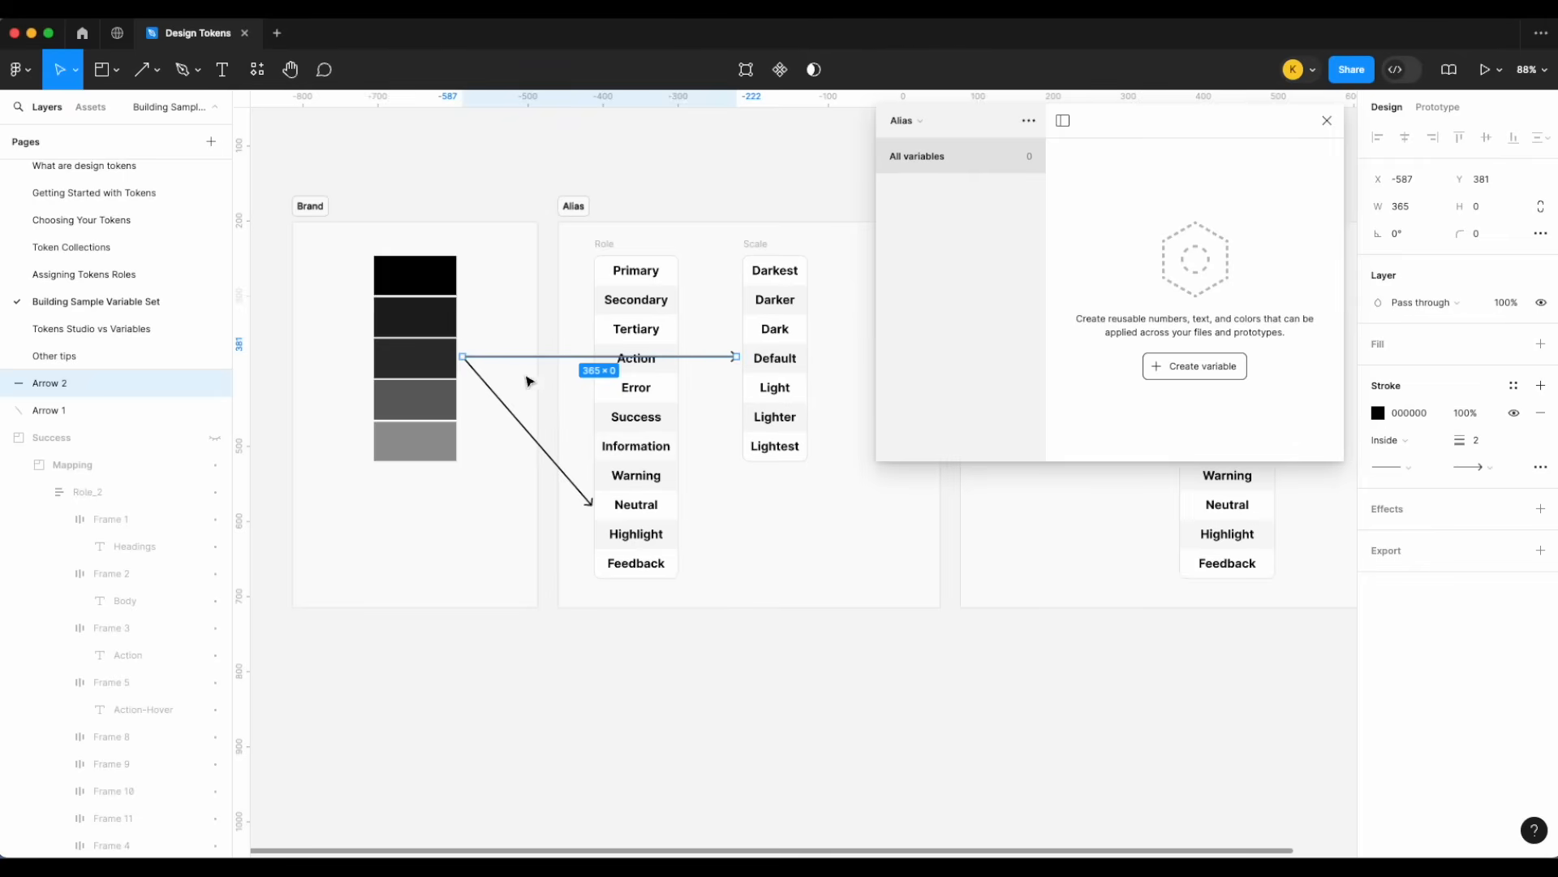
drag(463, 357, 683, 505)
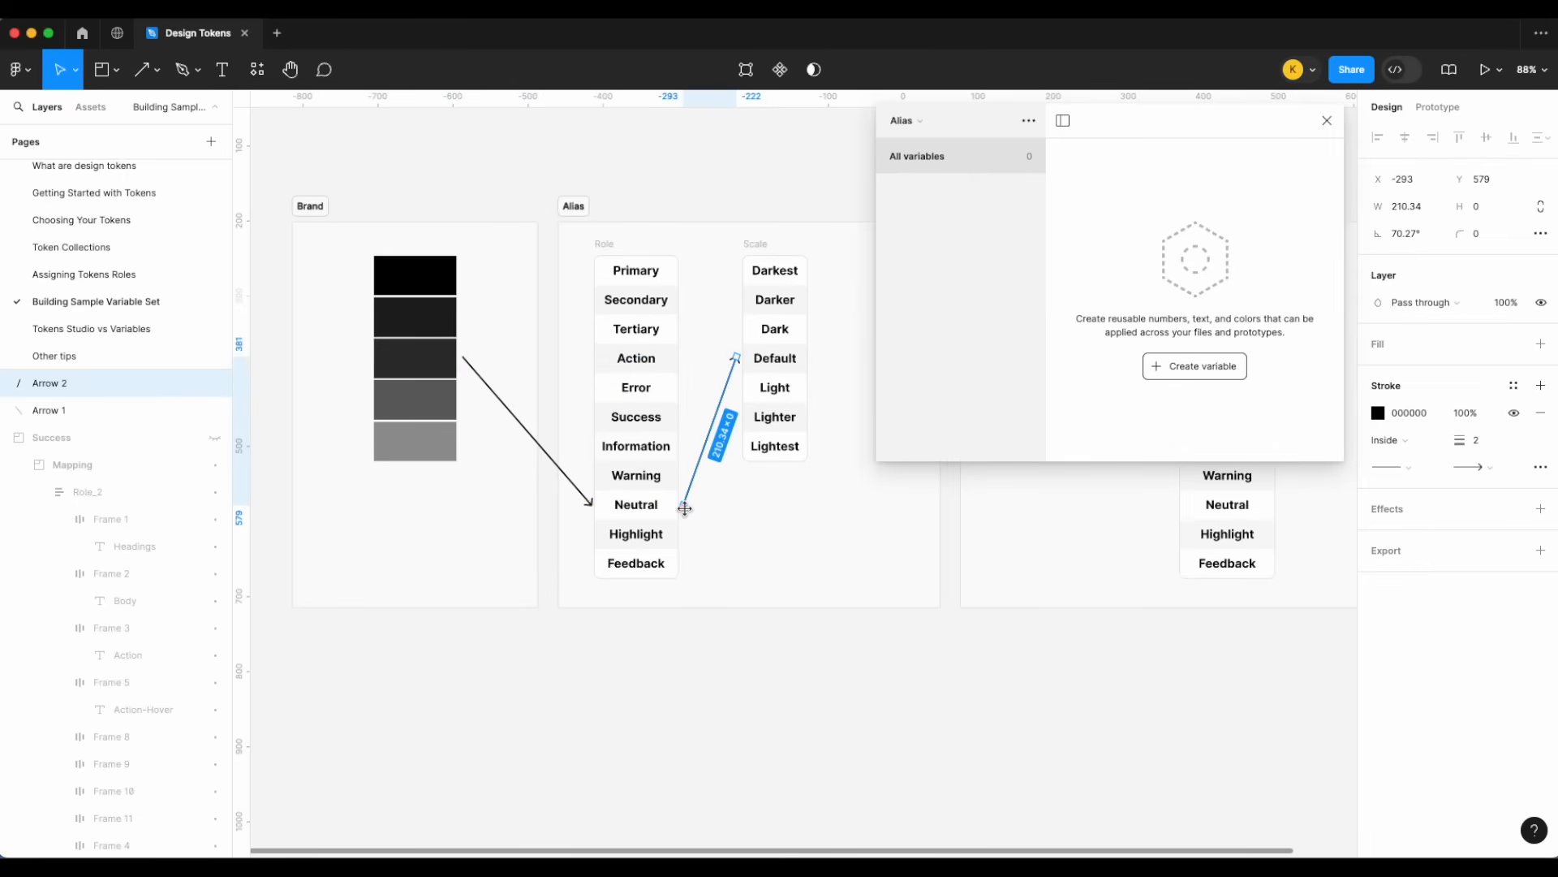
- Create a color variable named neutral/default in the Alias collection
click(1209, 369)
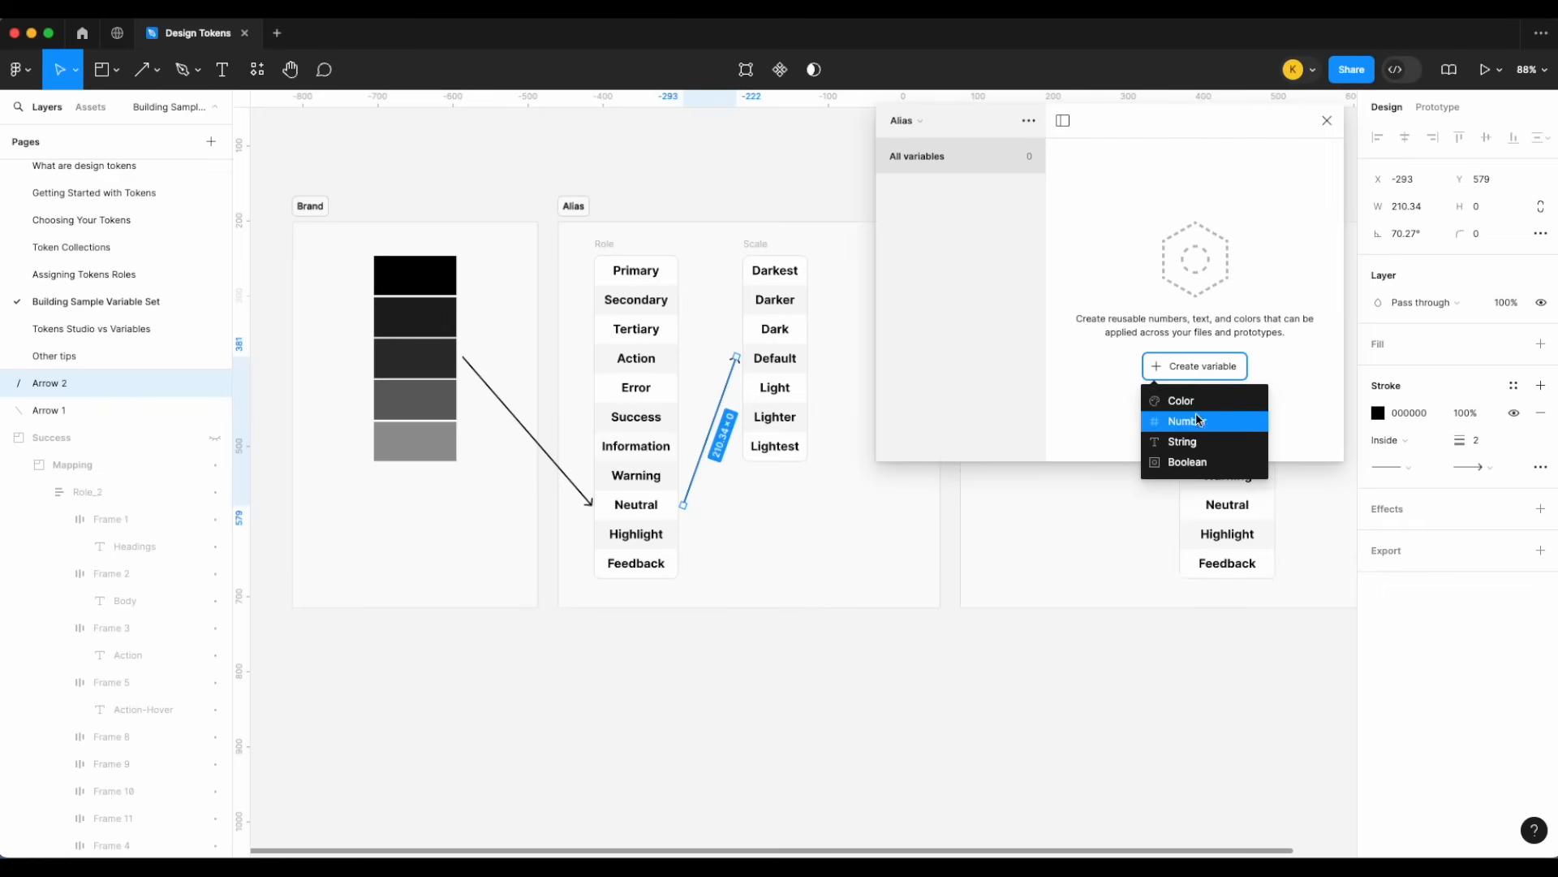
click(1199, 401)
text(neutral)
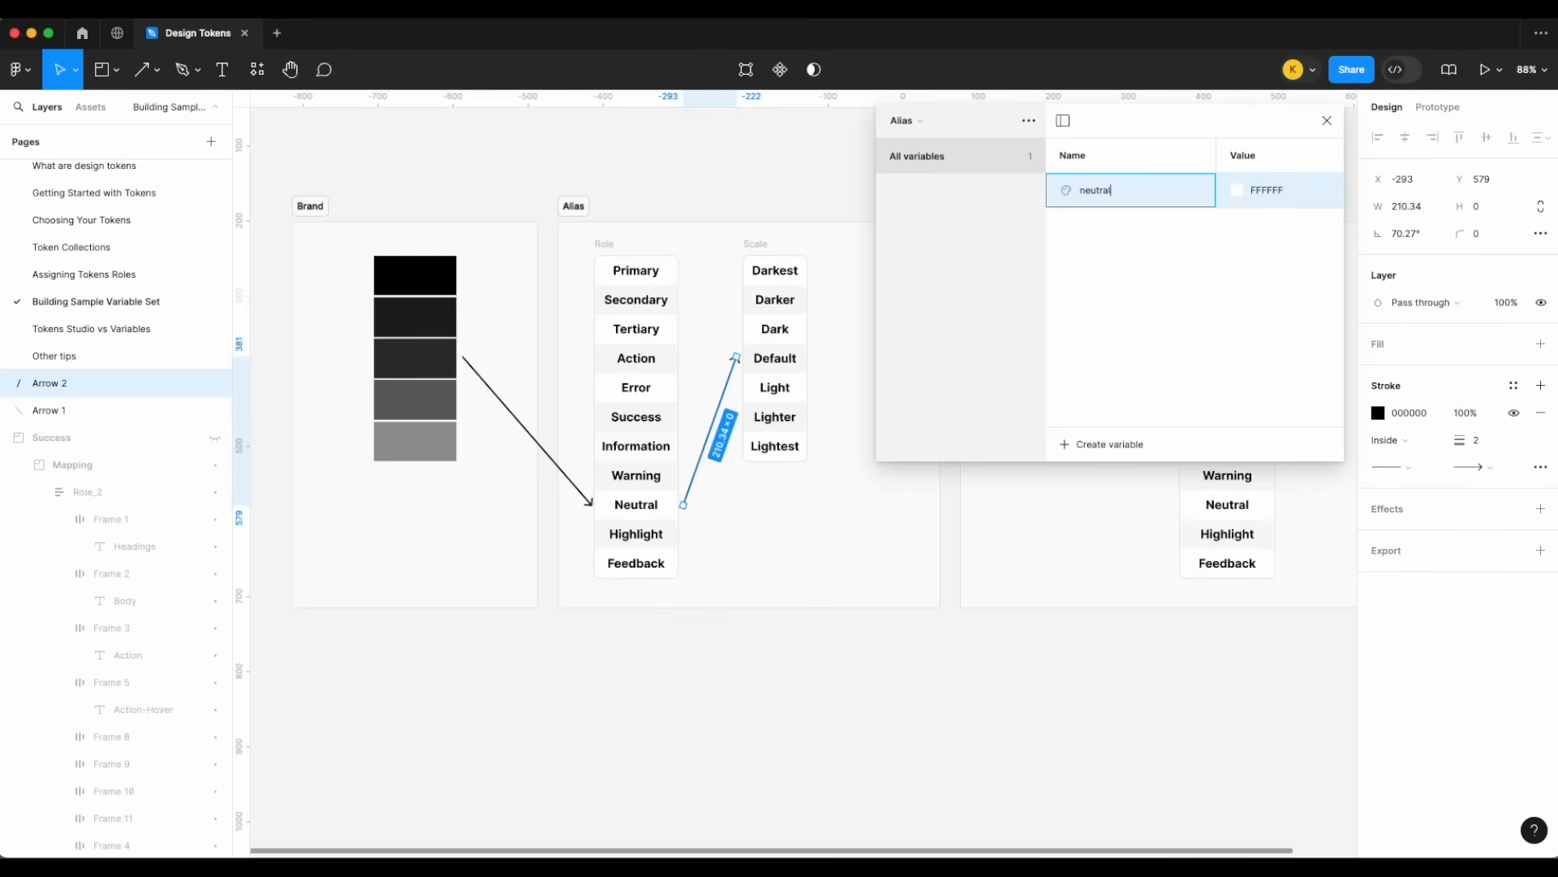
text(/defaulkt)
key(Return)
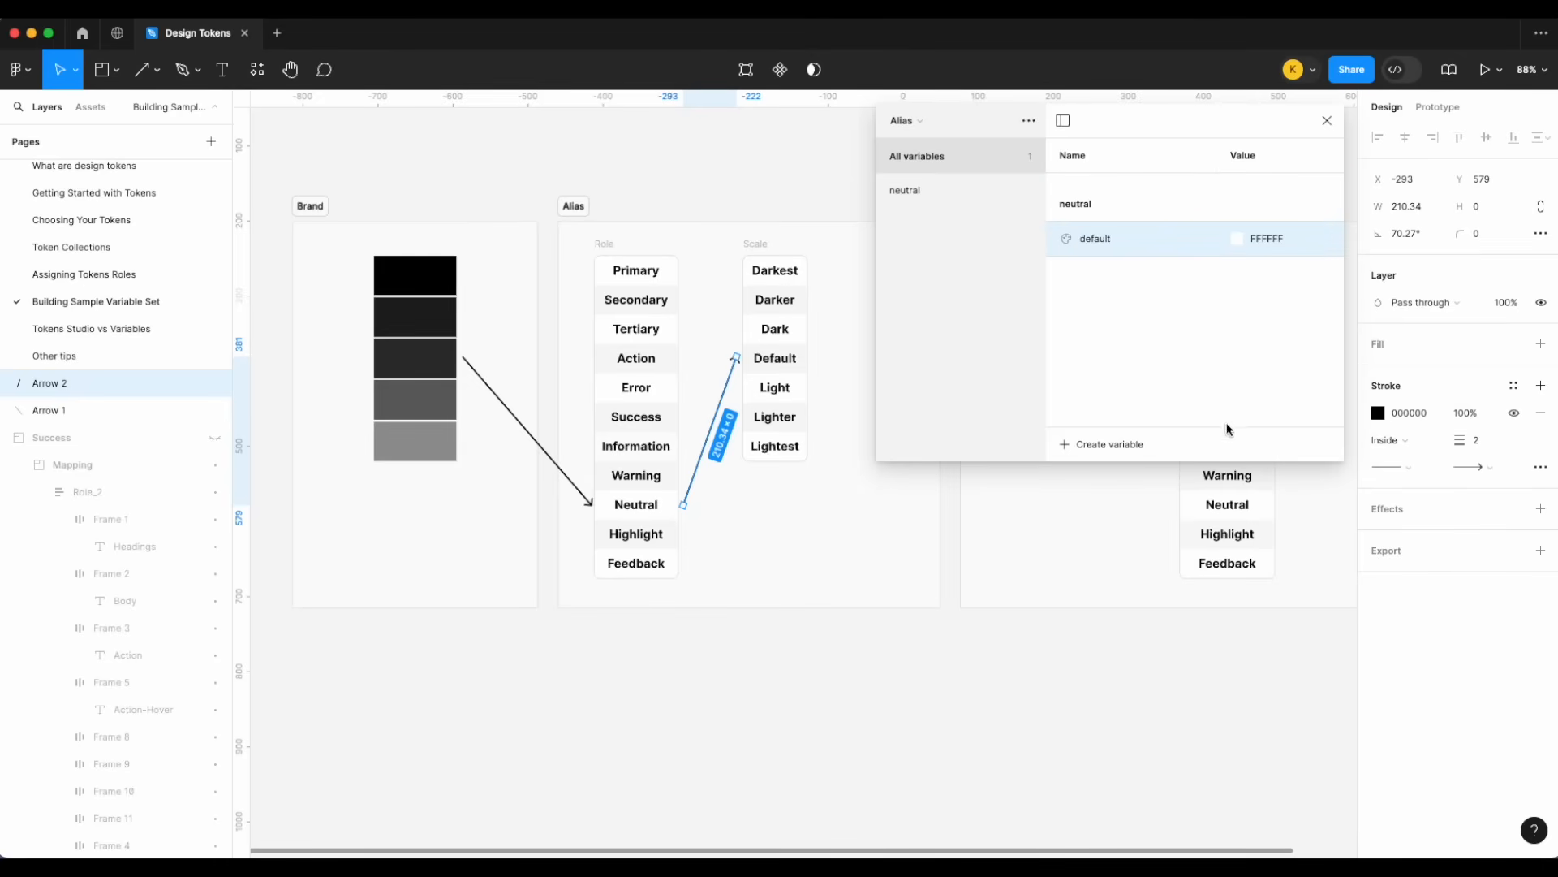
- Alias the neutral default variable to the Brand variable grey/300
right_click(1269, 241)
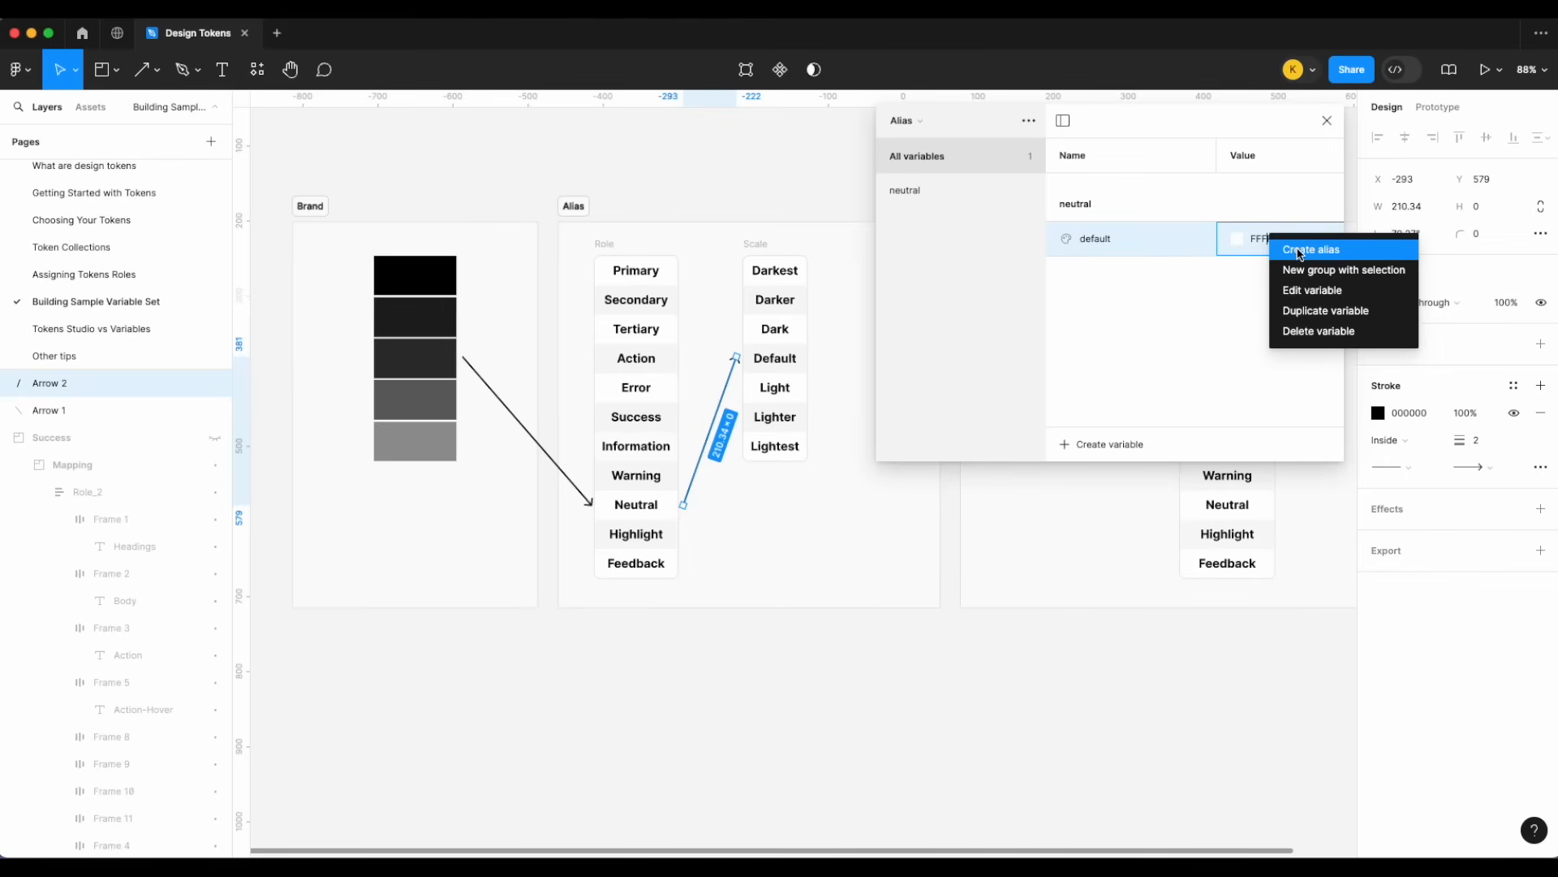
click(1301, 252)
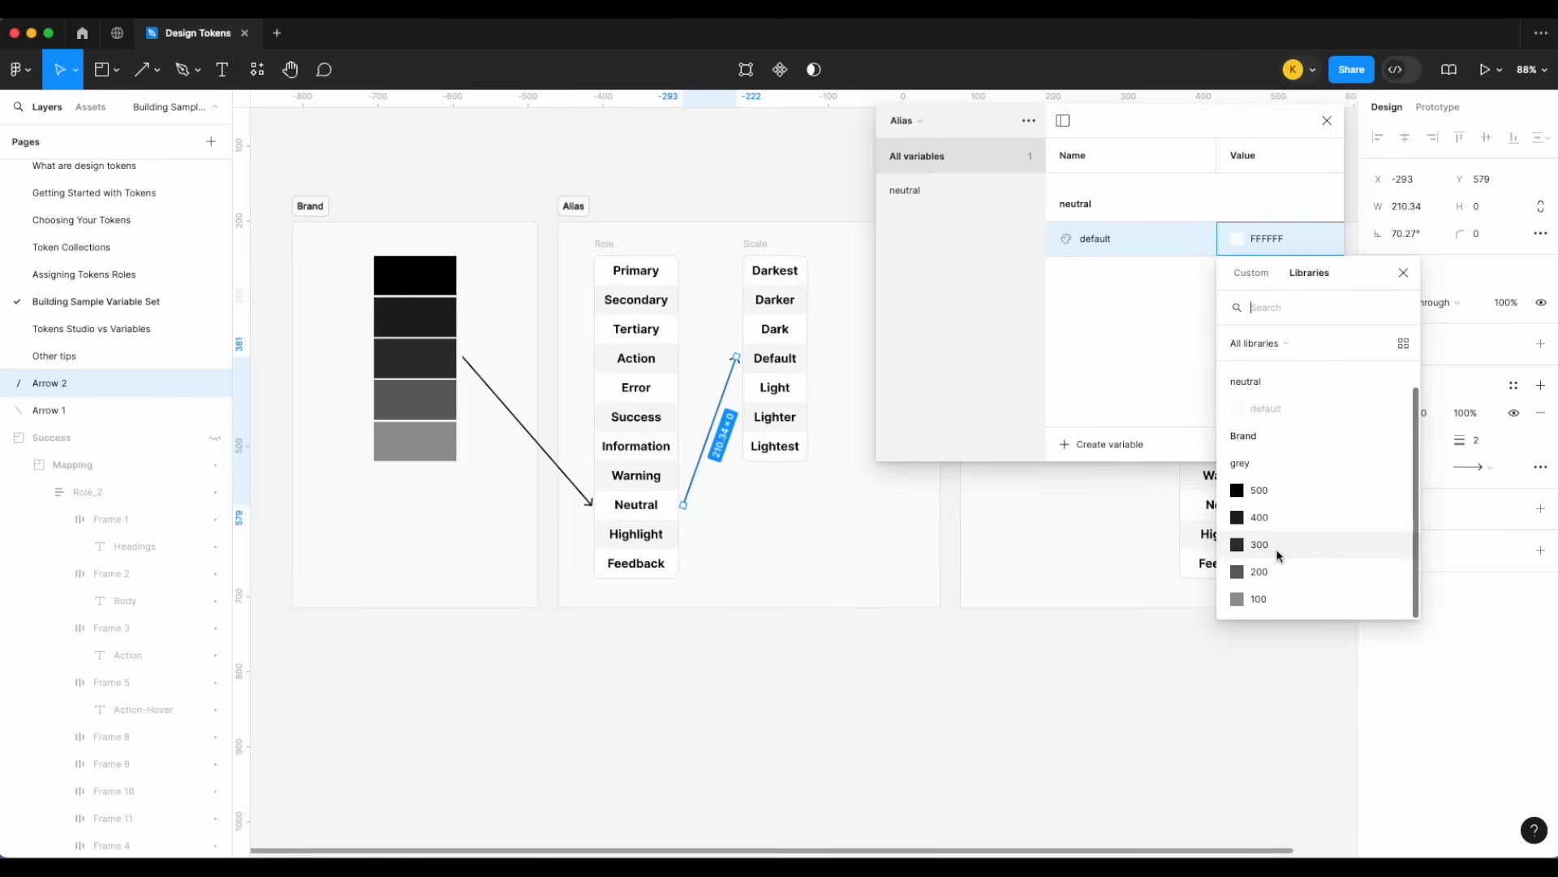
click(1279, 555)
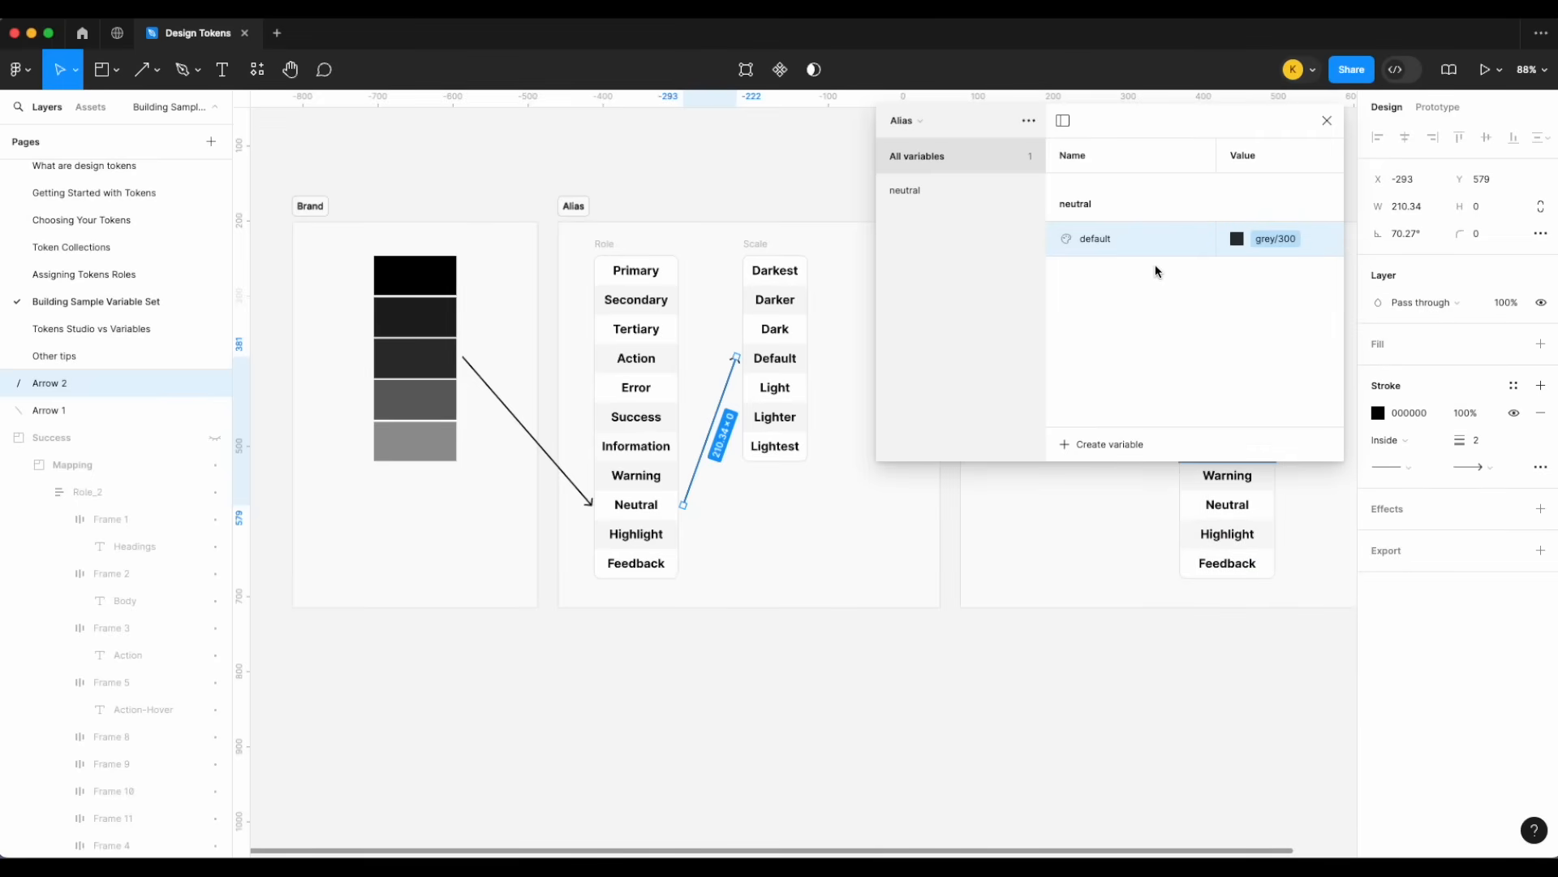
- Duplicate the neutral default variable four times
key(super+d)
key(super+d)
key(super+d)
key(super+d)
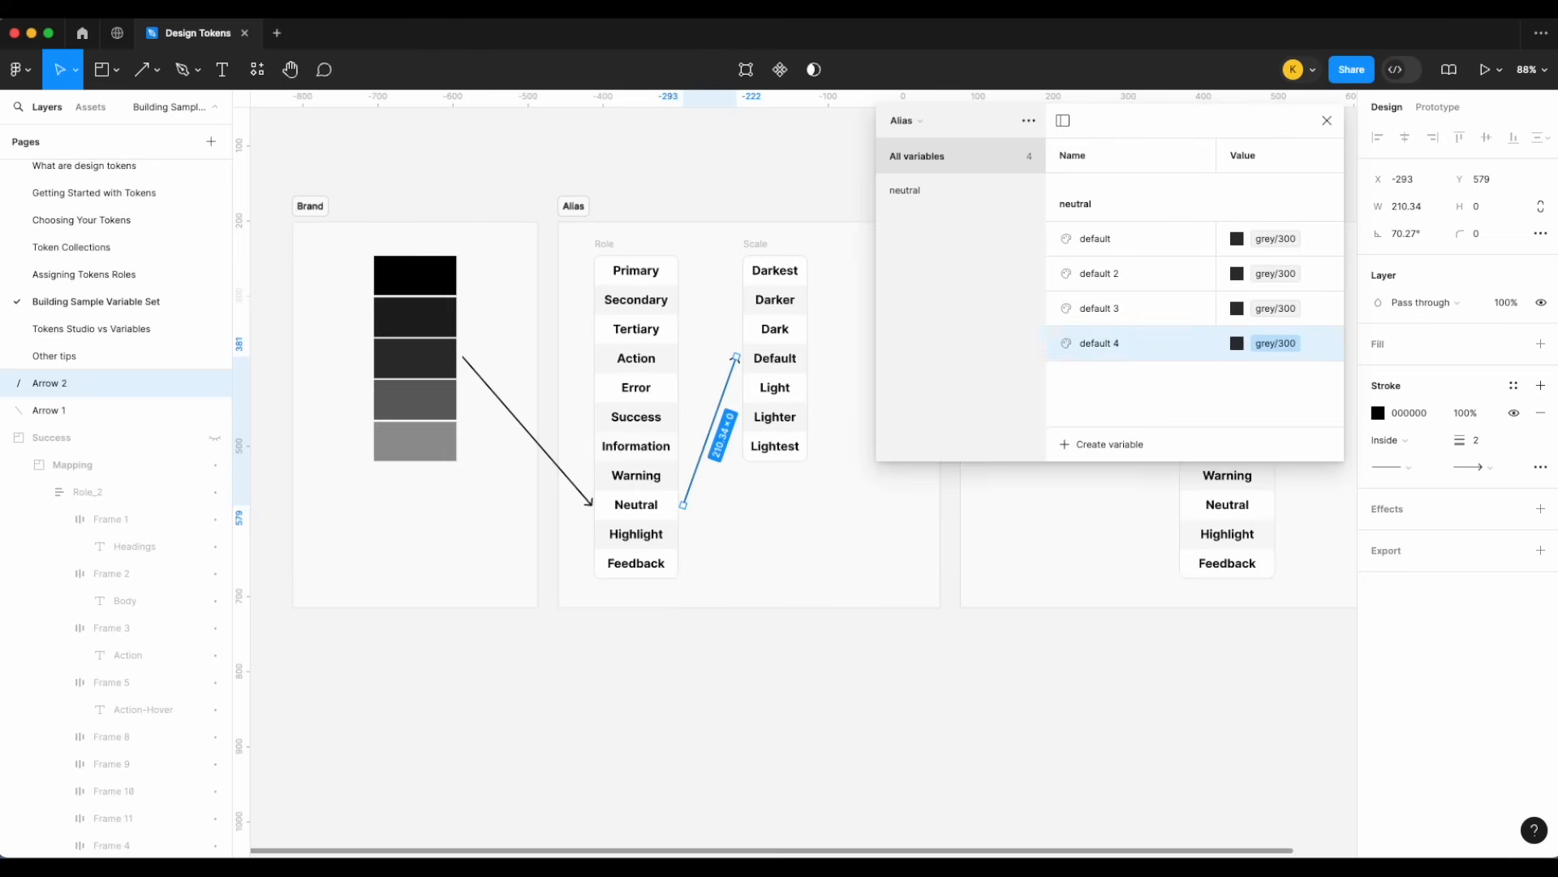
- Rename the second neutral variable dark and try to name the third one default
double_click(1102, 278)
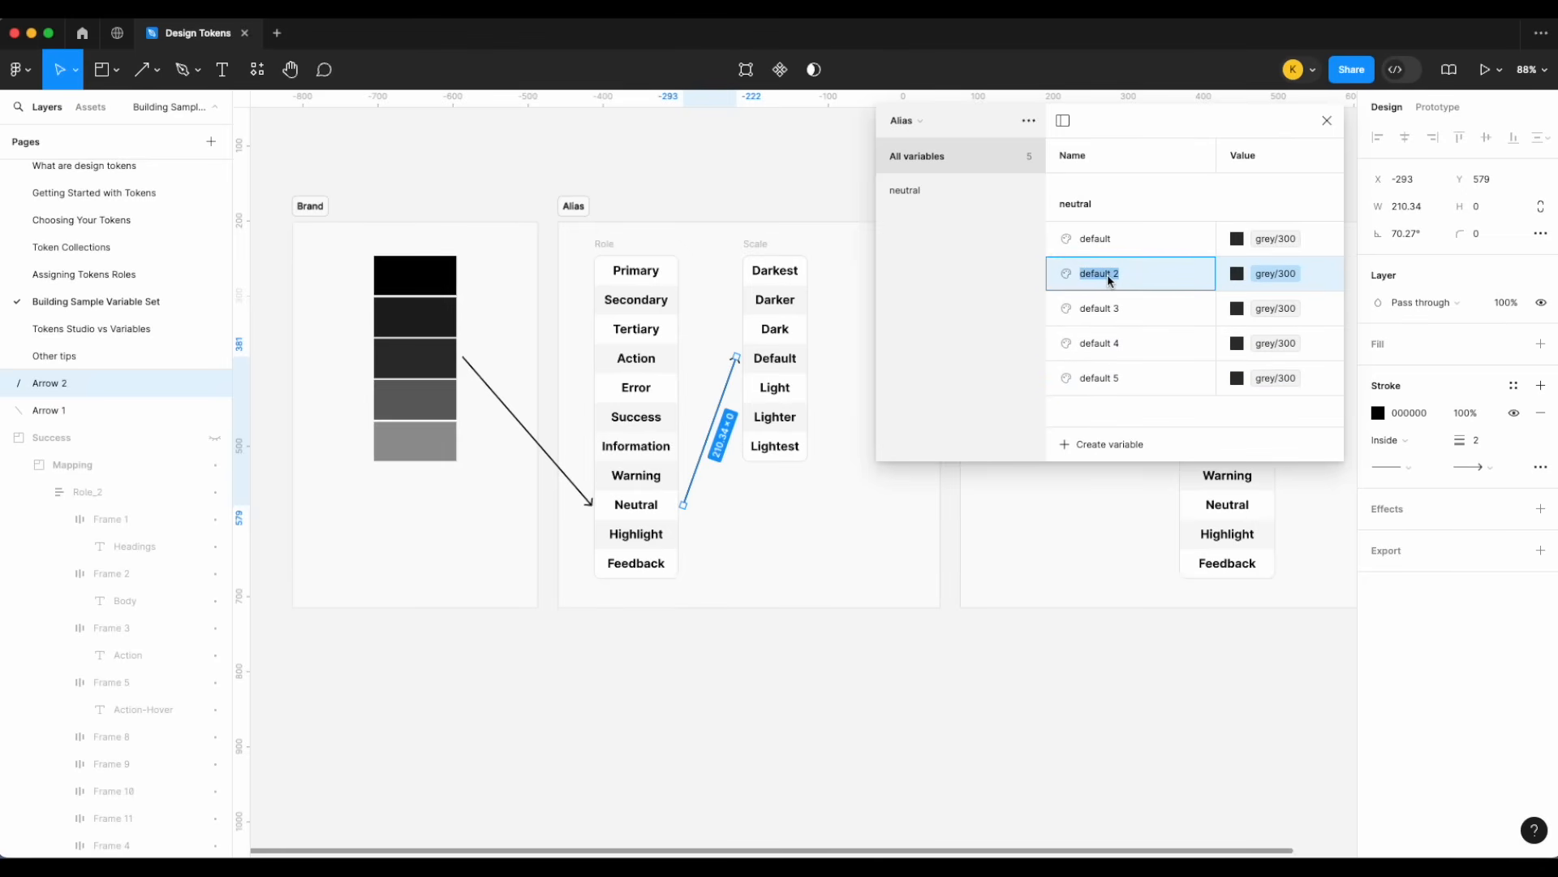
text(dark)
double_click(1114, 308)
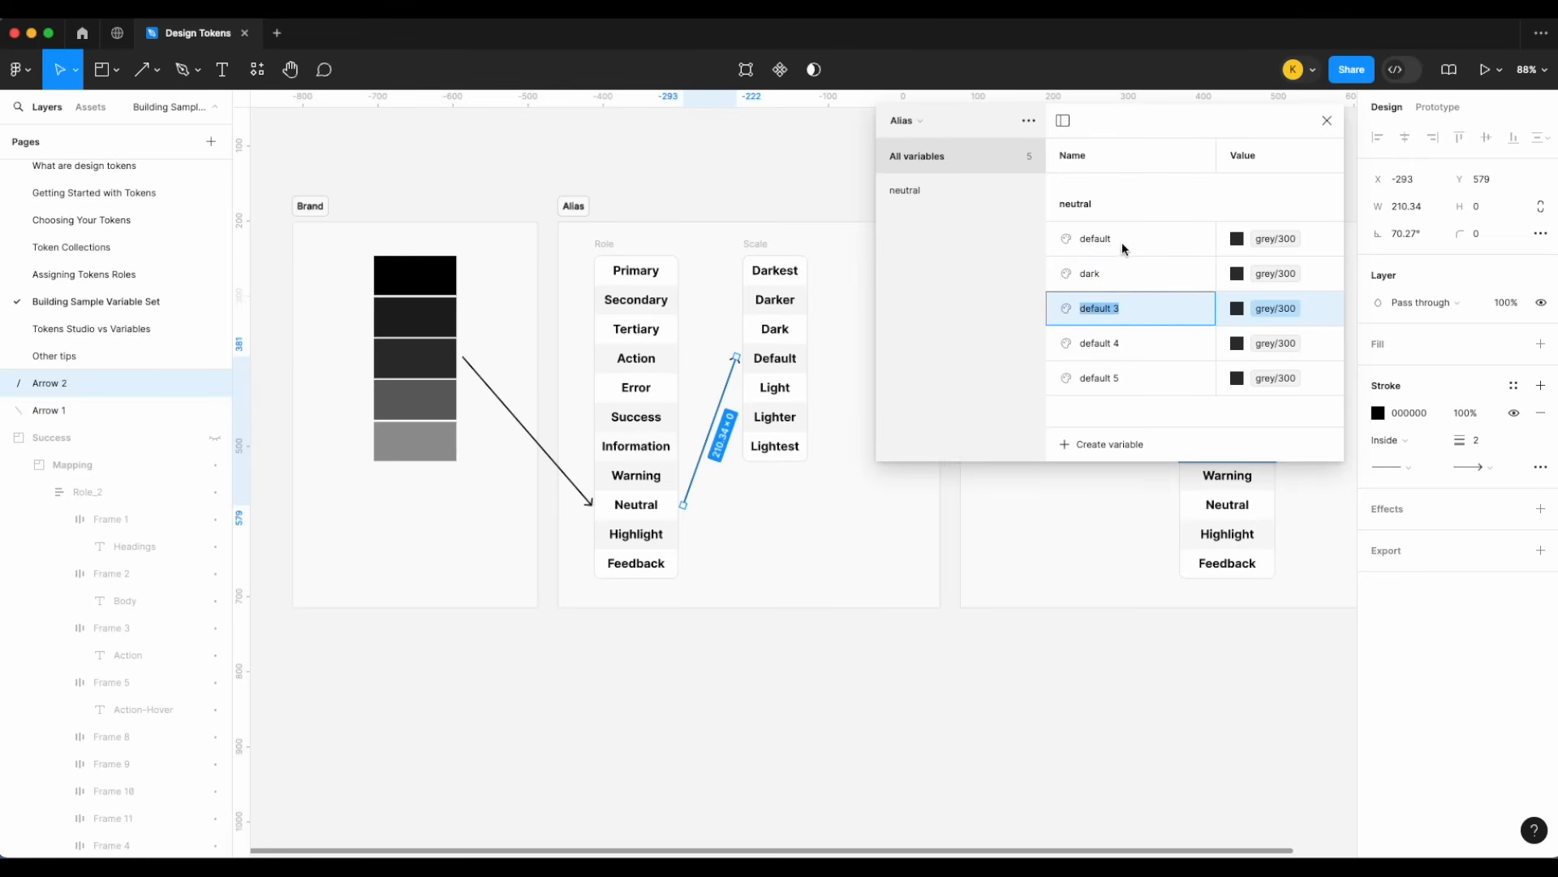
text(default)
key(Return)
- Rename the first neutral variable darker
double_click(1108, 240)
text(darker)
key(Return)
- Rename the fourth neutral variable light and the fifth one lighter
double_click(1108, 344)
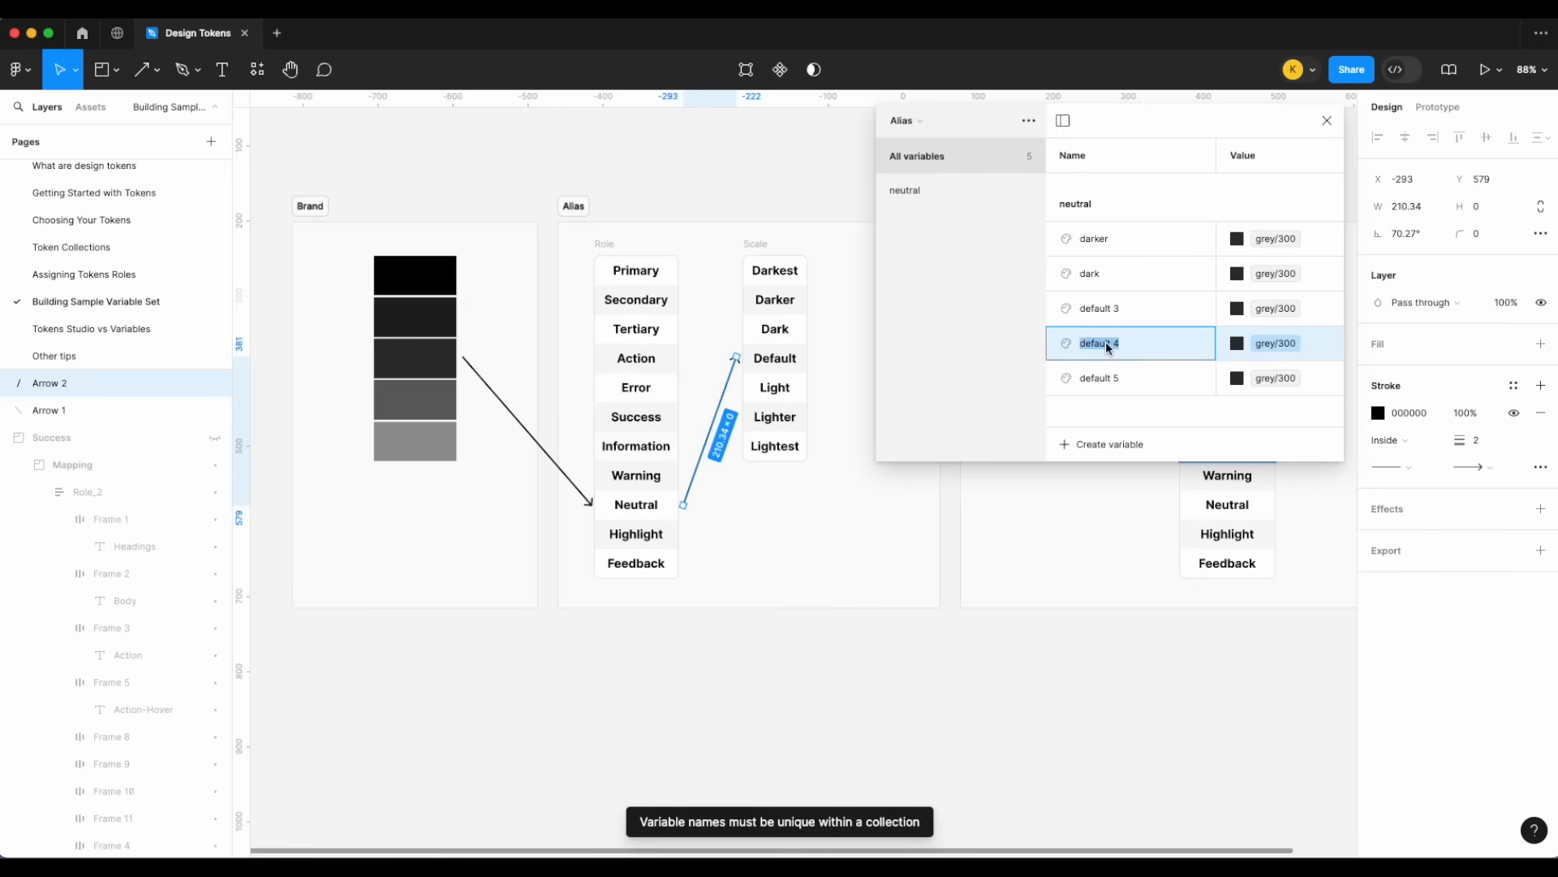
text(light)
key(BackSpace)
key(BackSpace)
key(BackSpace)
text(igh)
key(BackSpace)
double_click(1110, 388)
key(BackSpace)
text(lighter)
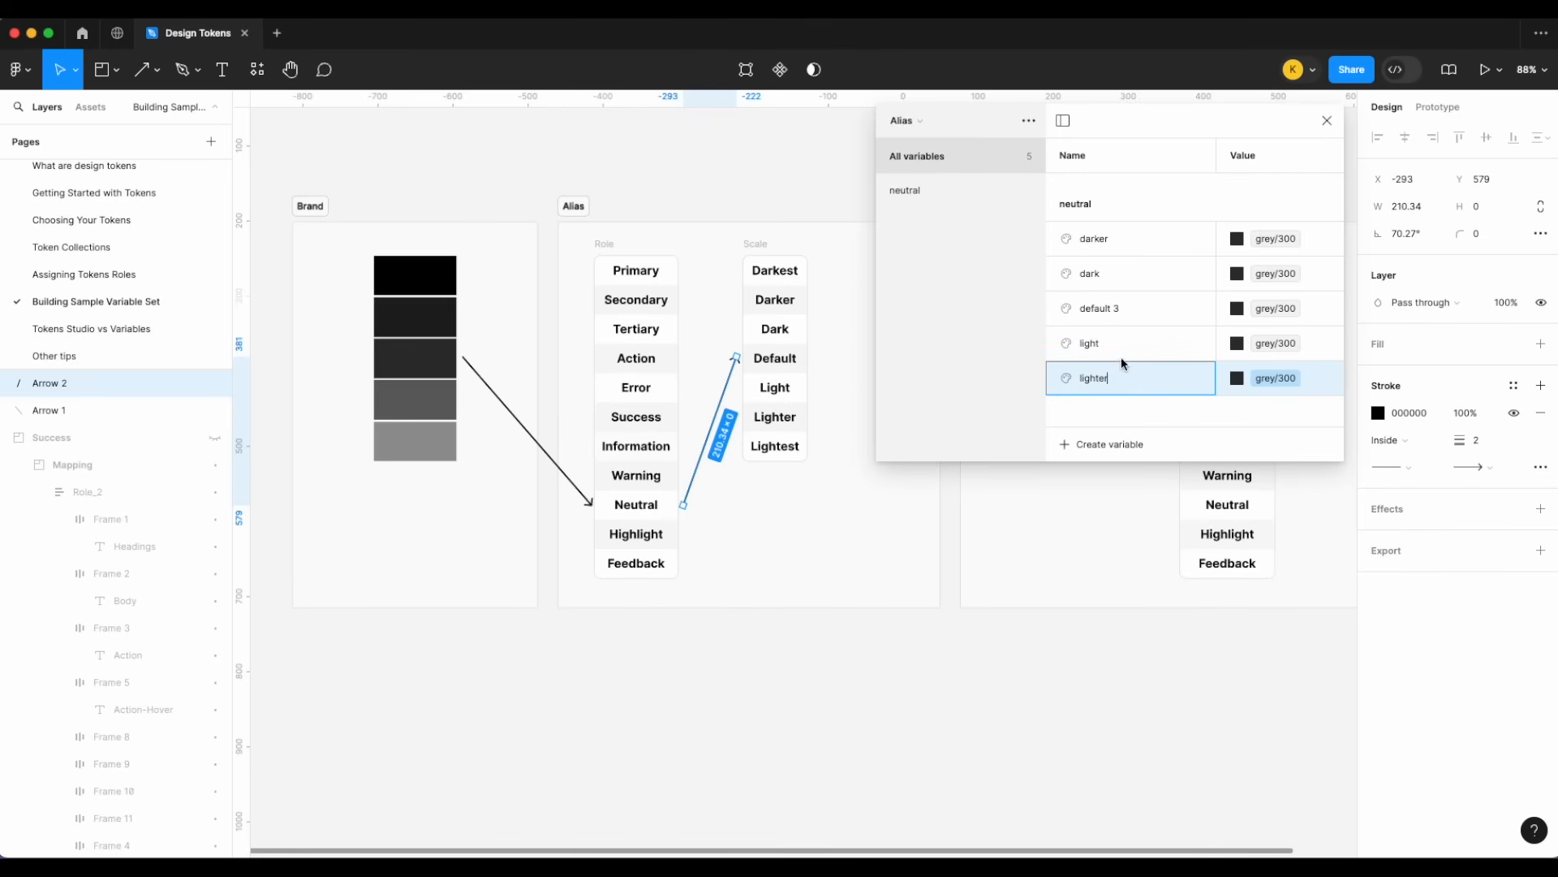
- Rename the third neutral variable default
double_click(1116, 309)
text(default)
key(Return)
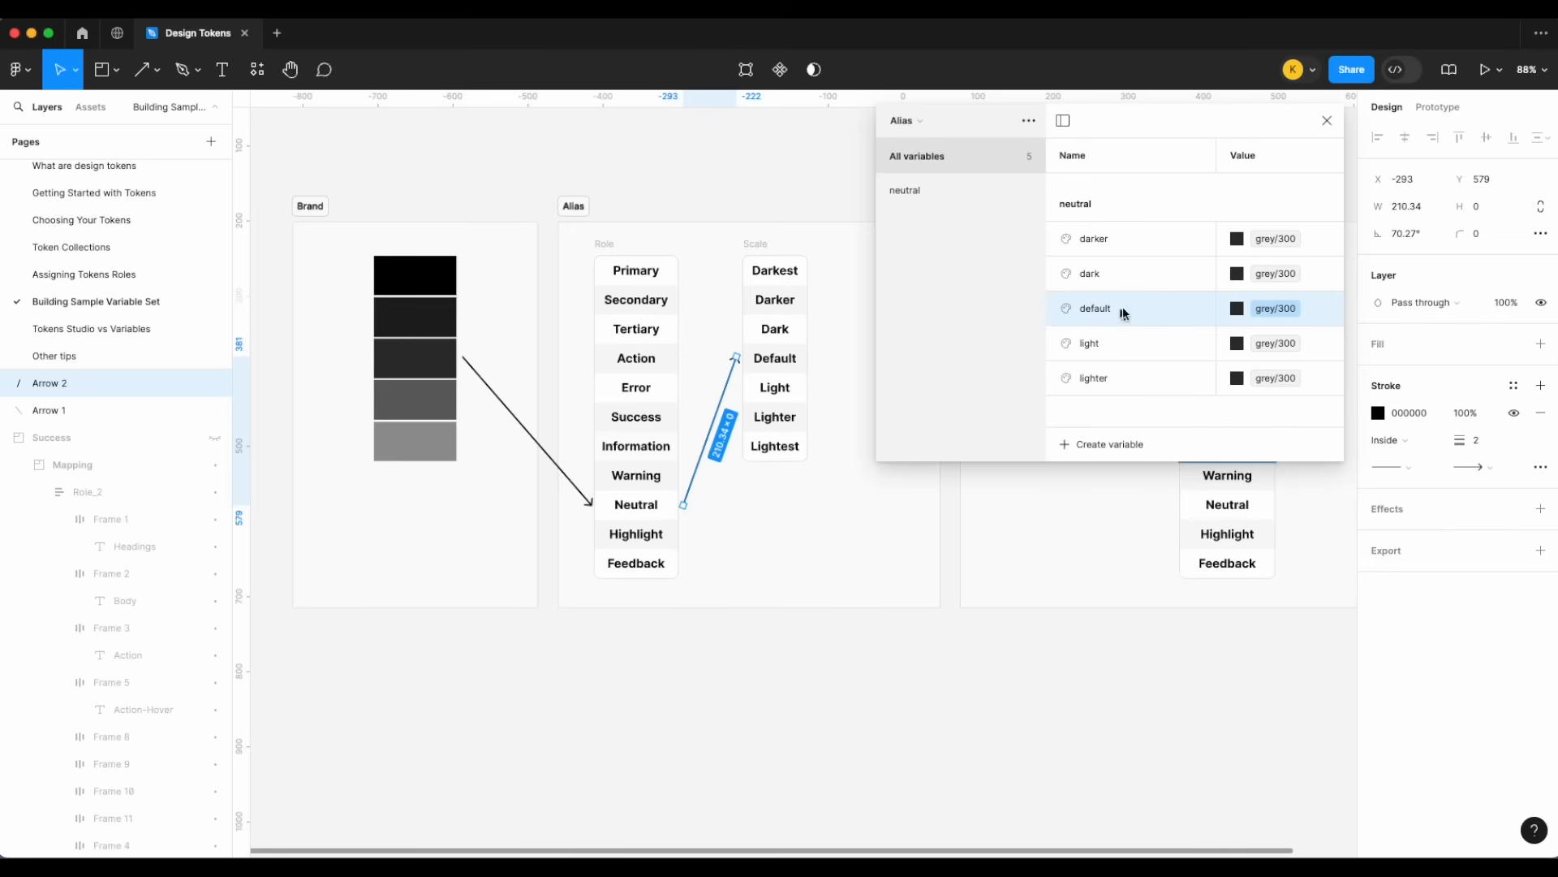
- Check the Brand grey scale, and alias neutral dark to grey/400 and neutral darker to grey/500 in the Alias collection
click(908, 121)
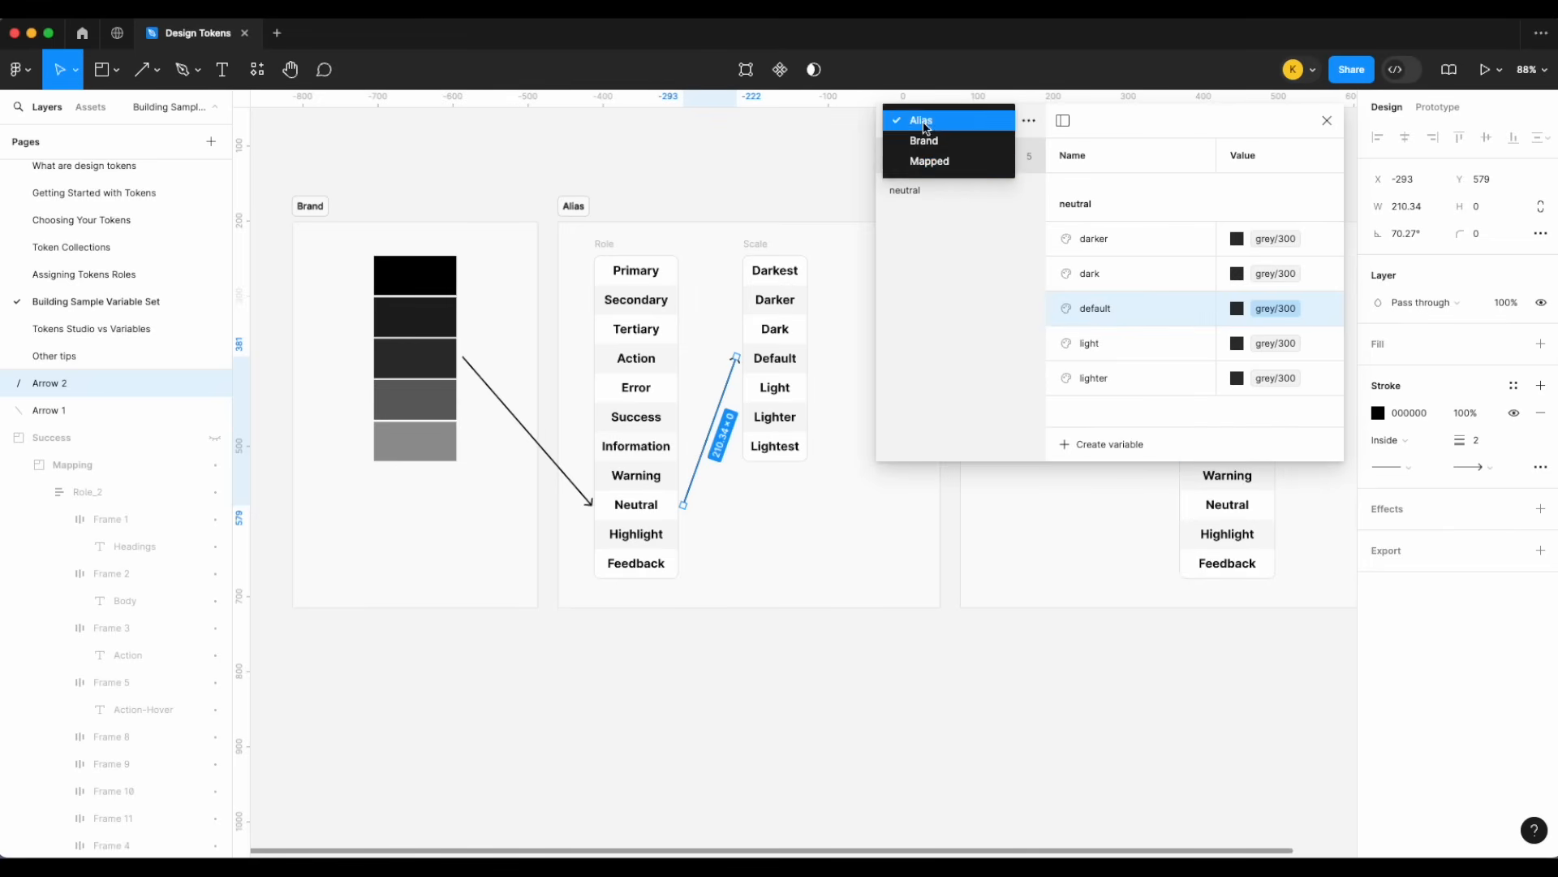
click(913, 140)
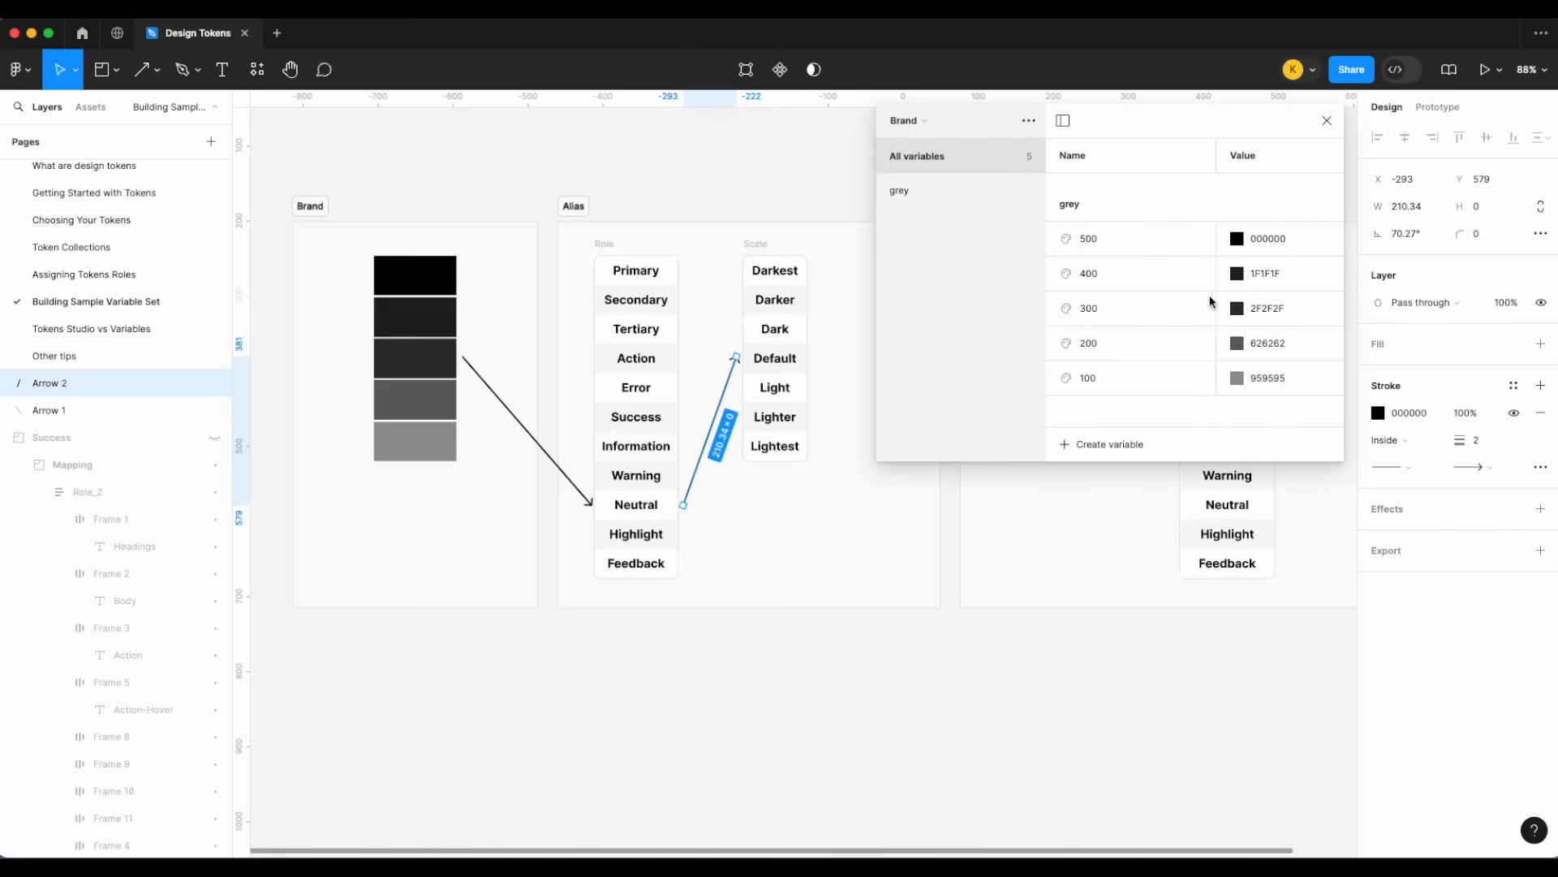
click(937, 120)
click(938, 116)
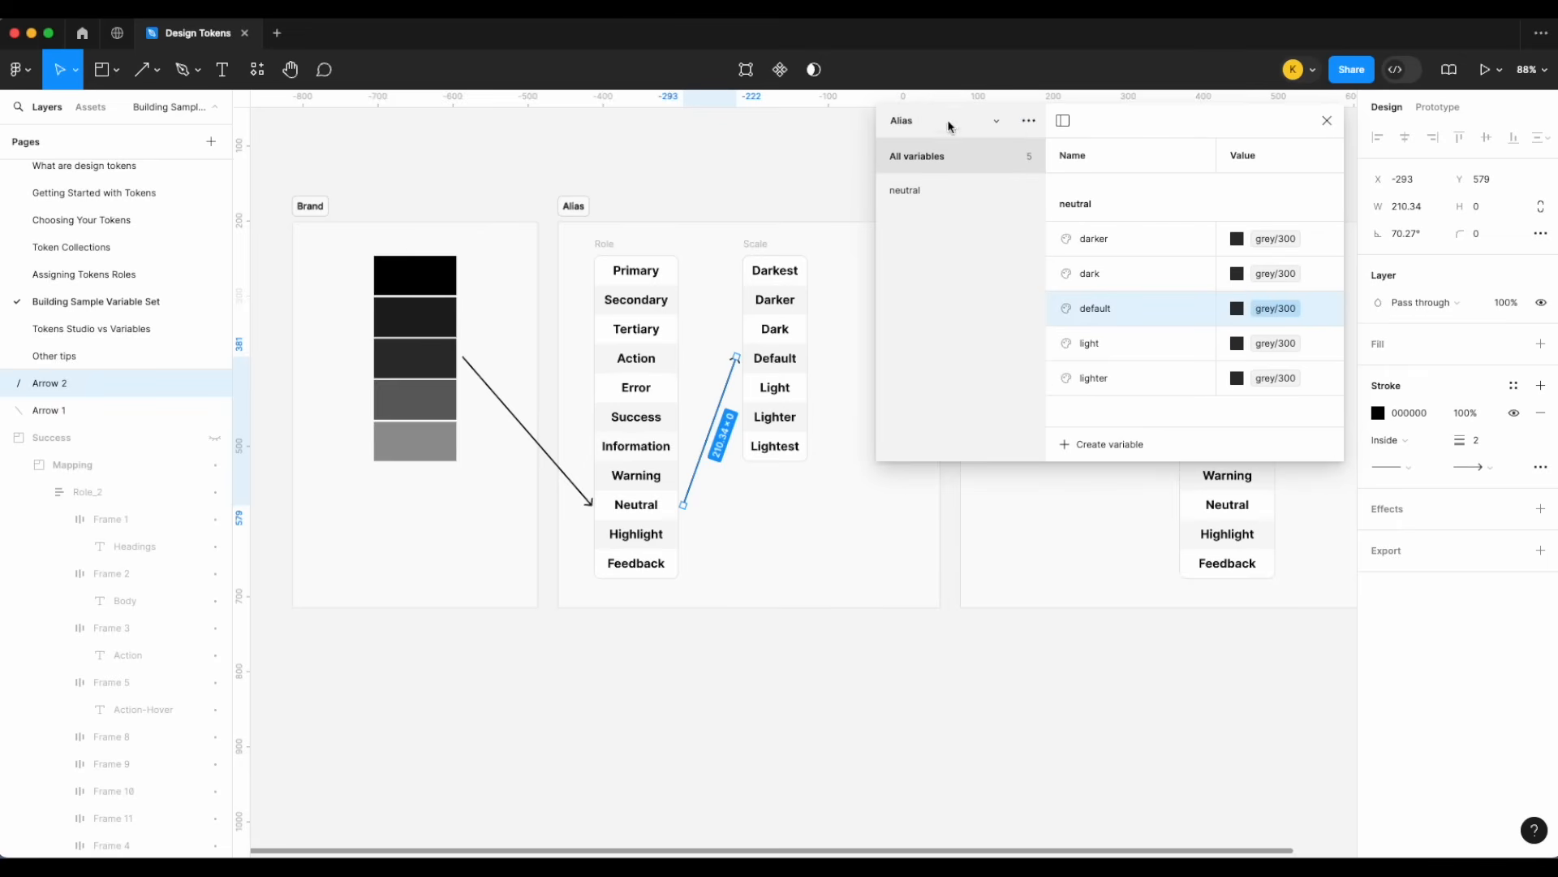
click(1239, 280)
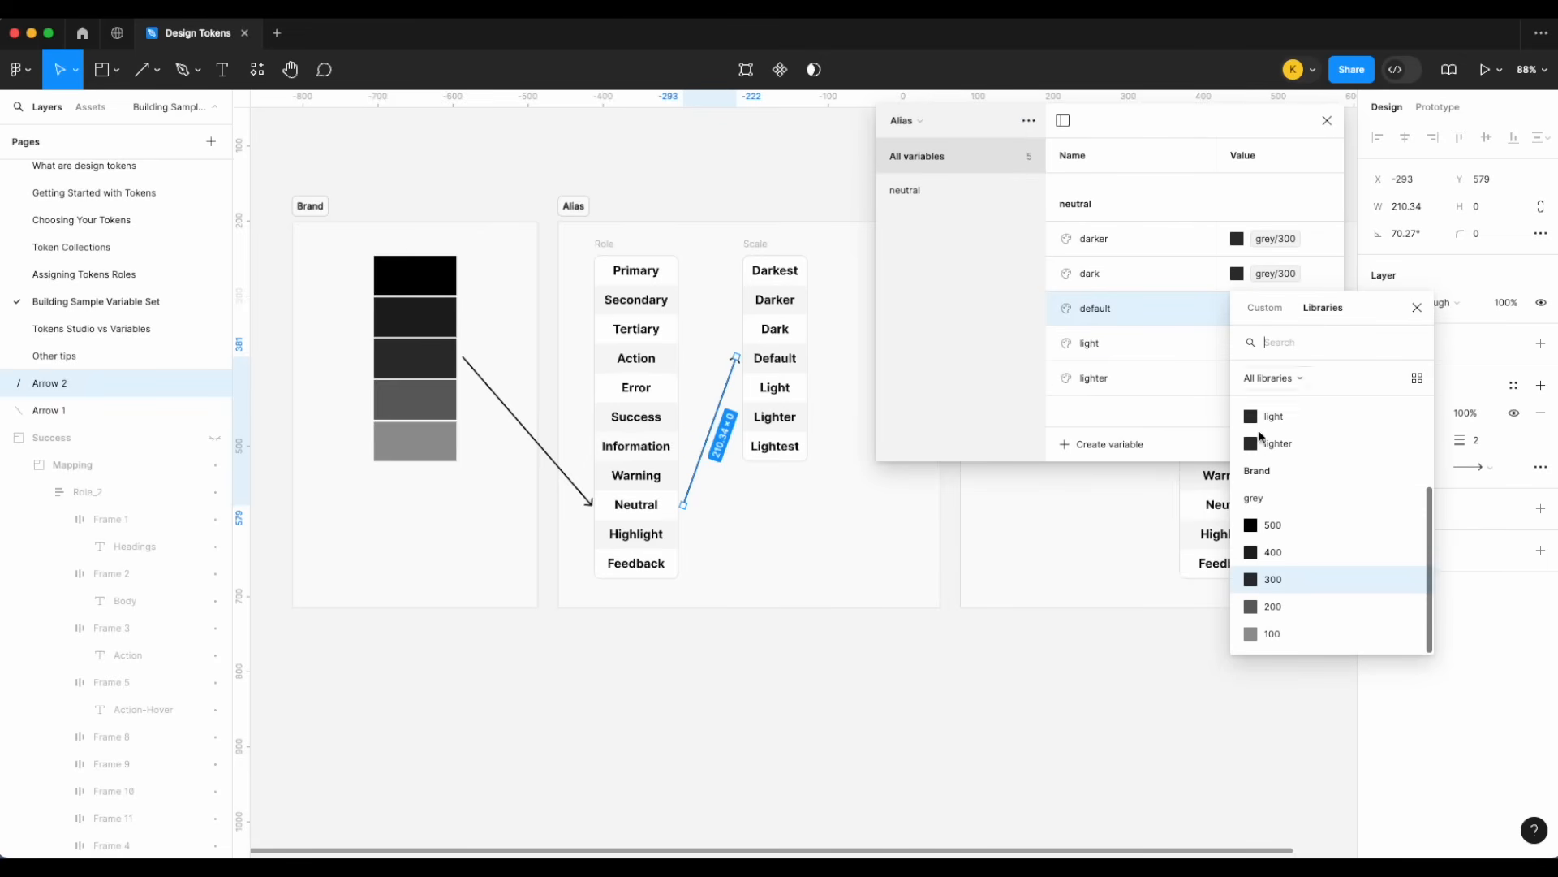
click(1284, 550)
click(1235, 239)
click(1264, 509)
- Alias neutral light to grey/200 and neutral lighter to grey/100
click(1237, 343)
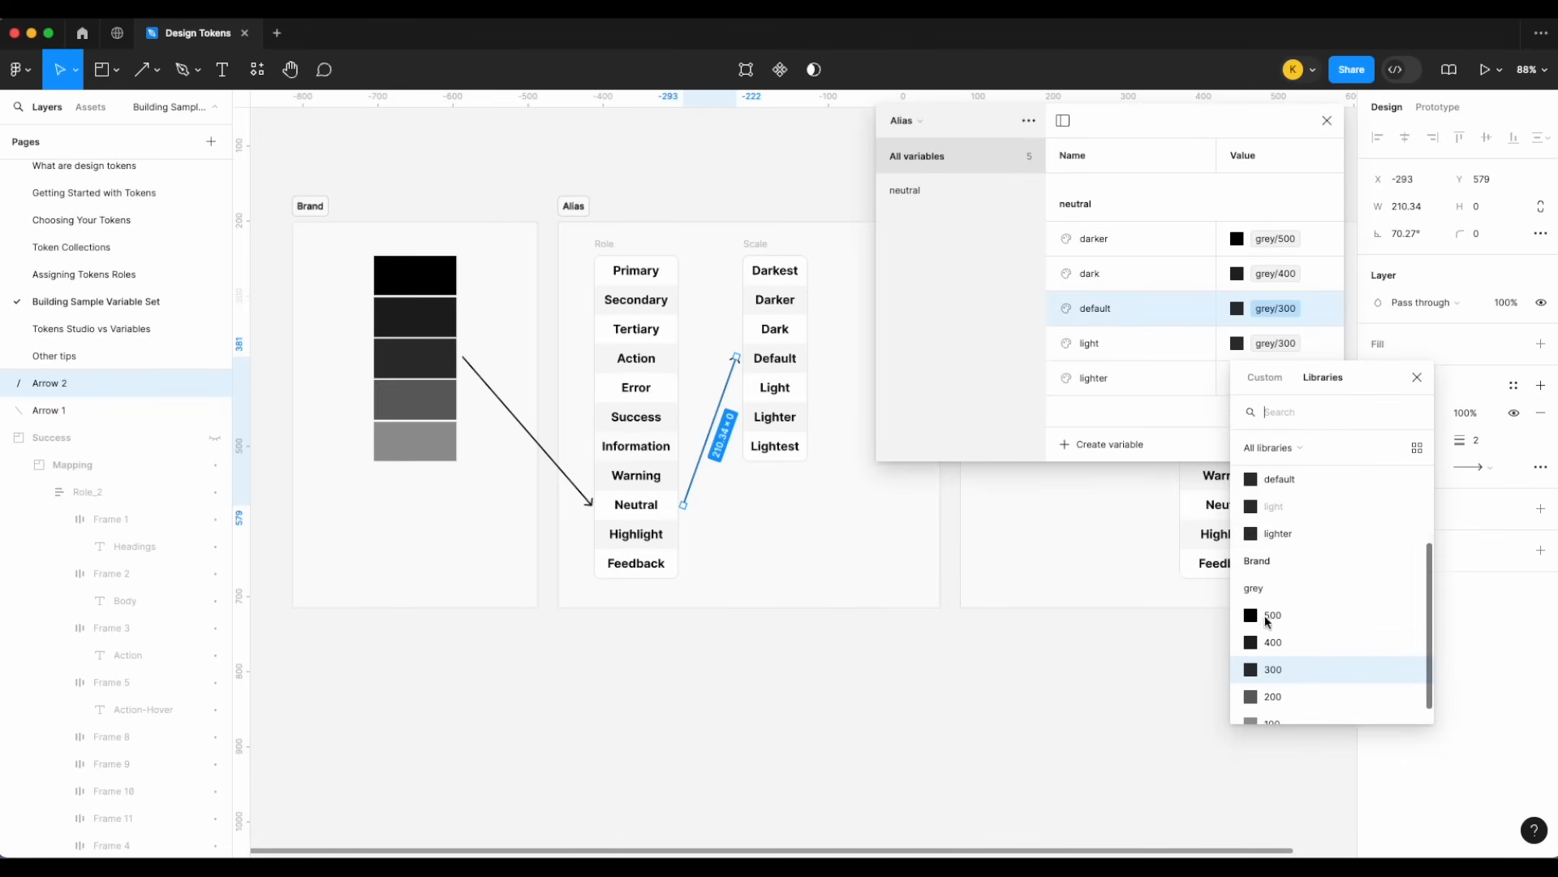
scroll(1270, 647, down, 1)
click(1270, 621)
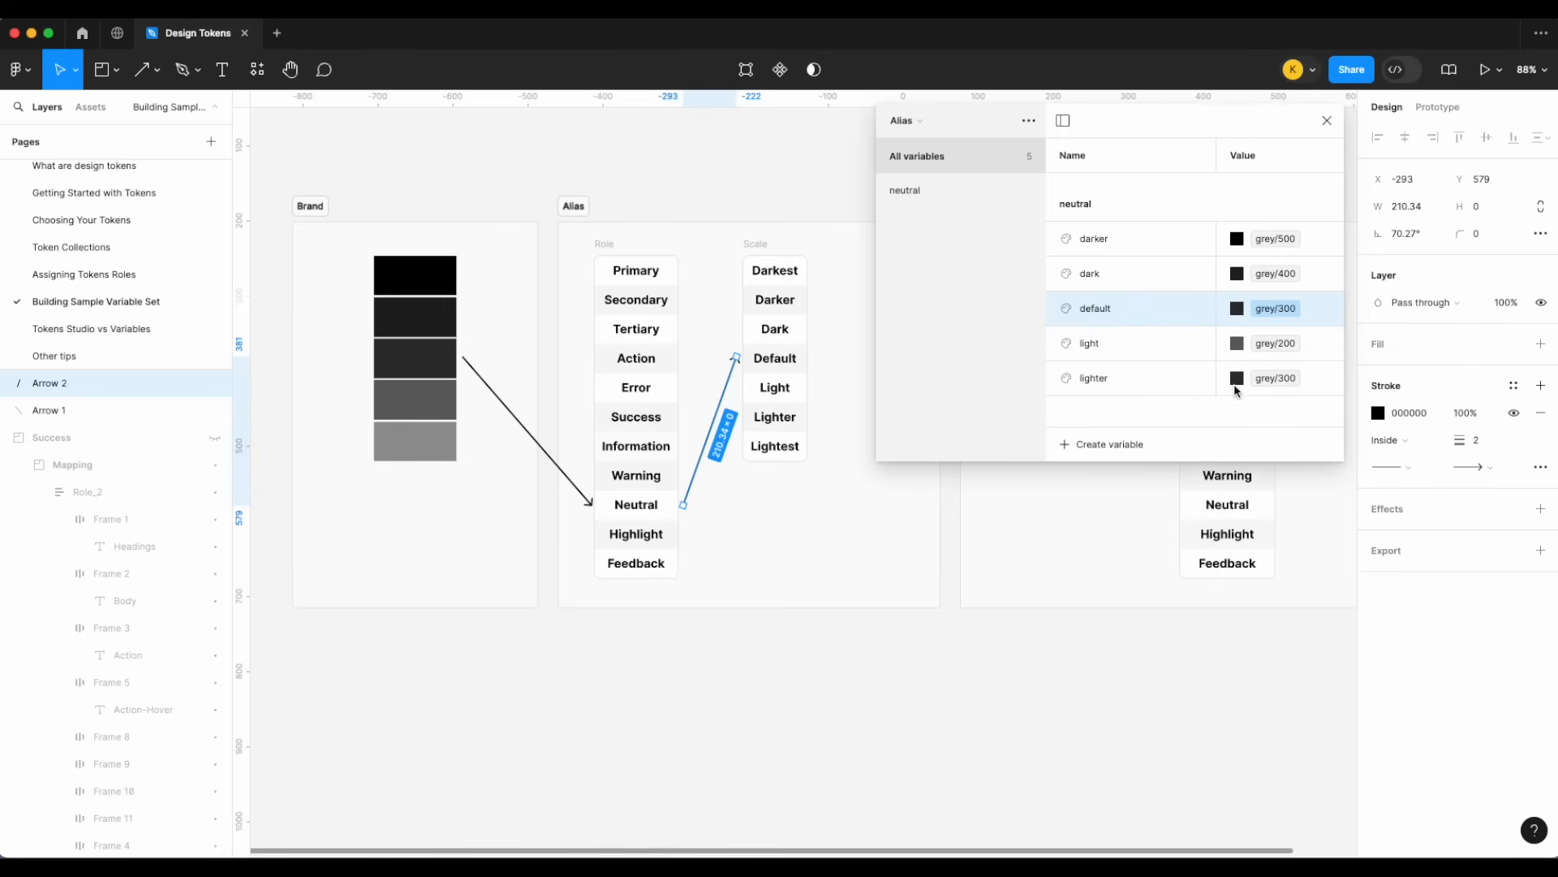
click(1237, 380)
click(1300, 740)
- Change the Brand grey 400 variable to the red C32F2F
click(936, 123)
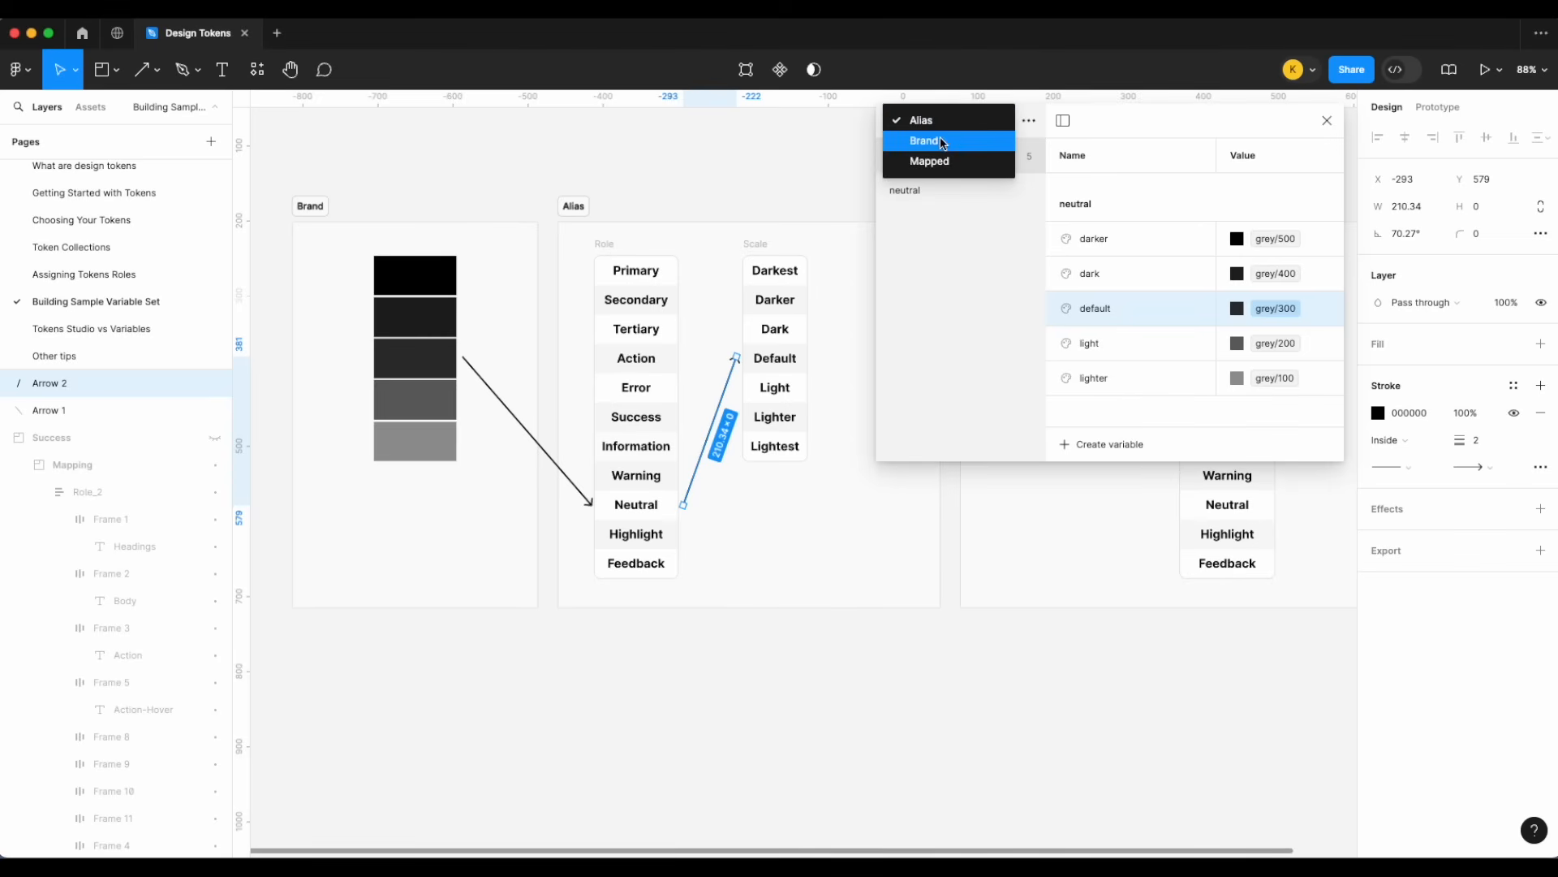
click(940, 139)
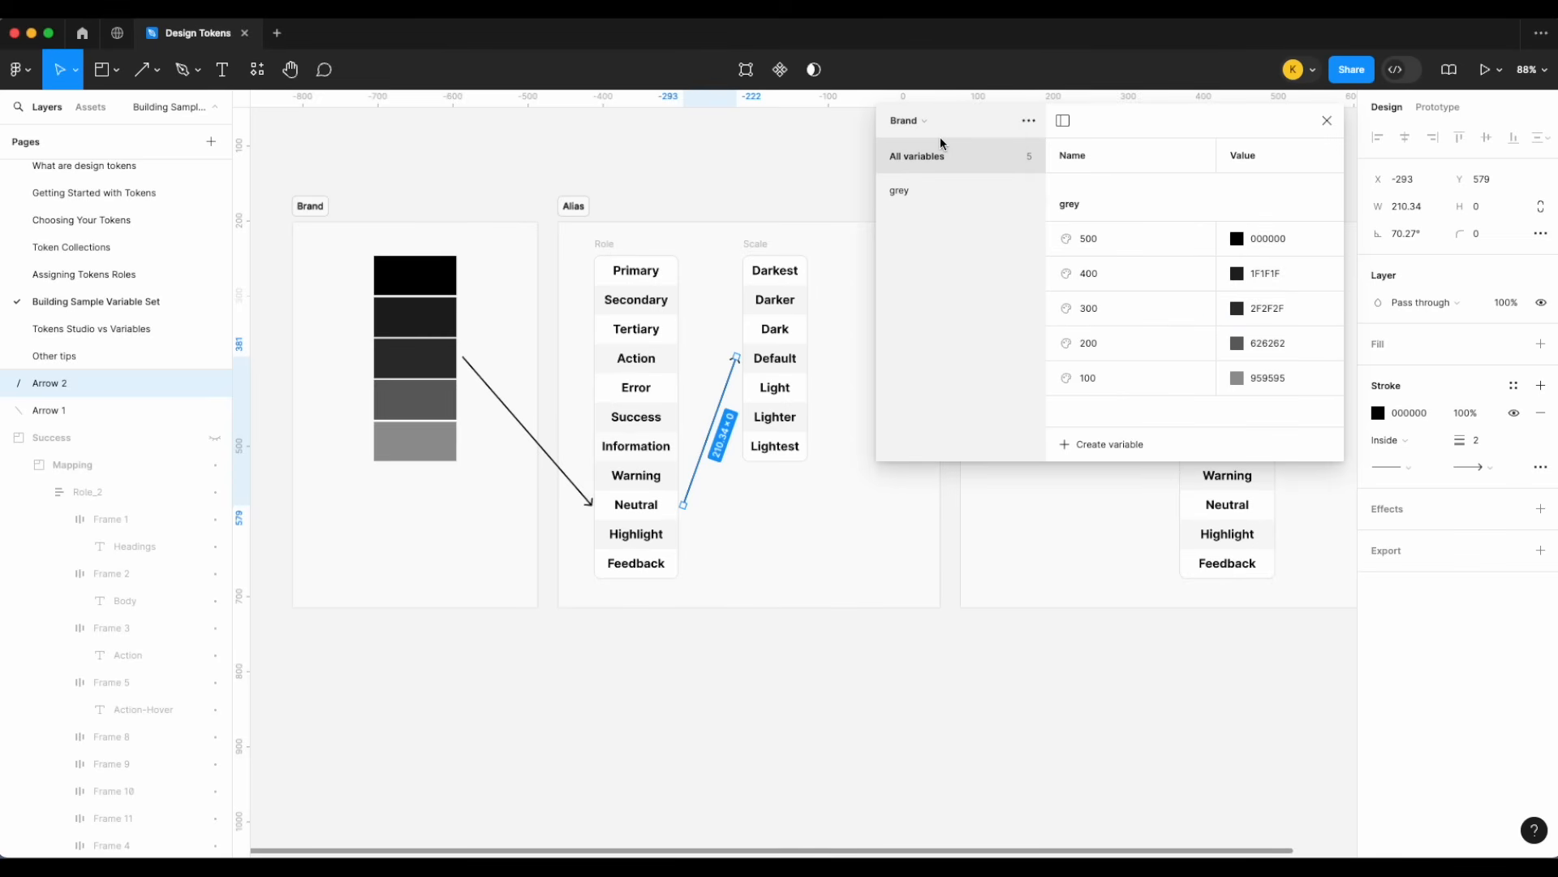
click(1238, 280)
drag(1298, 410, 1388, 367)
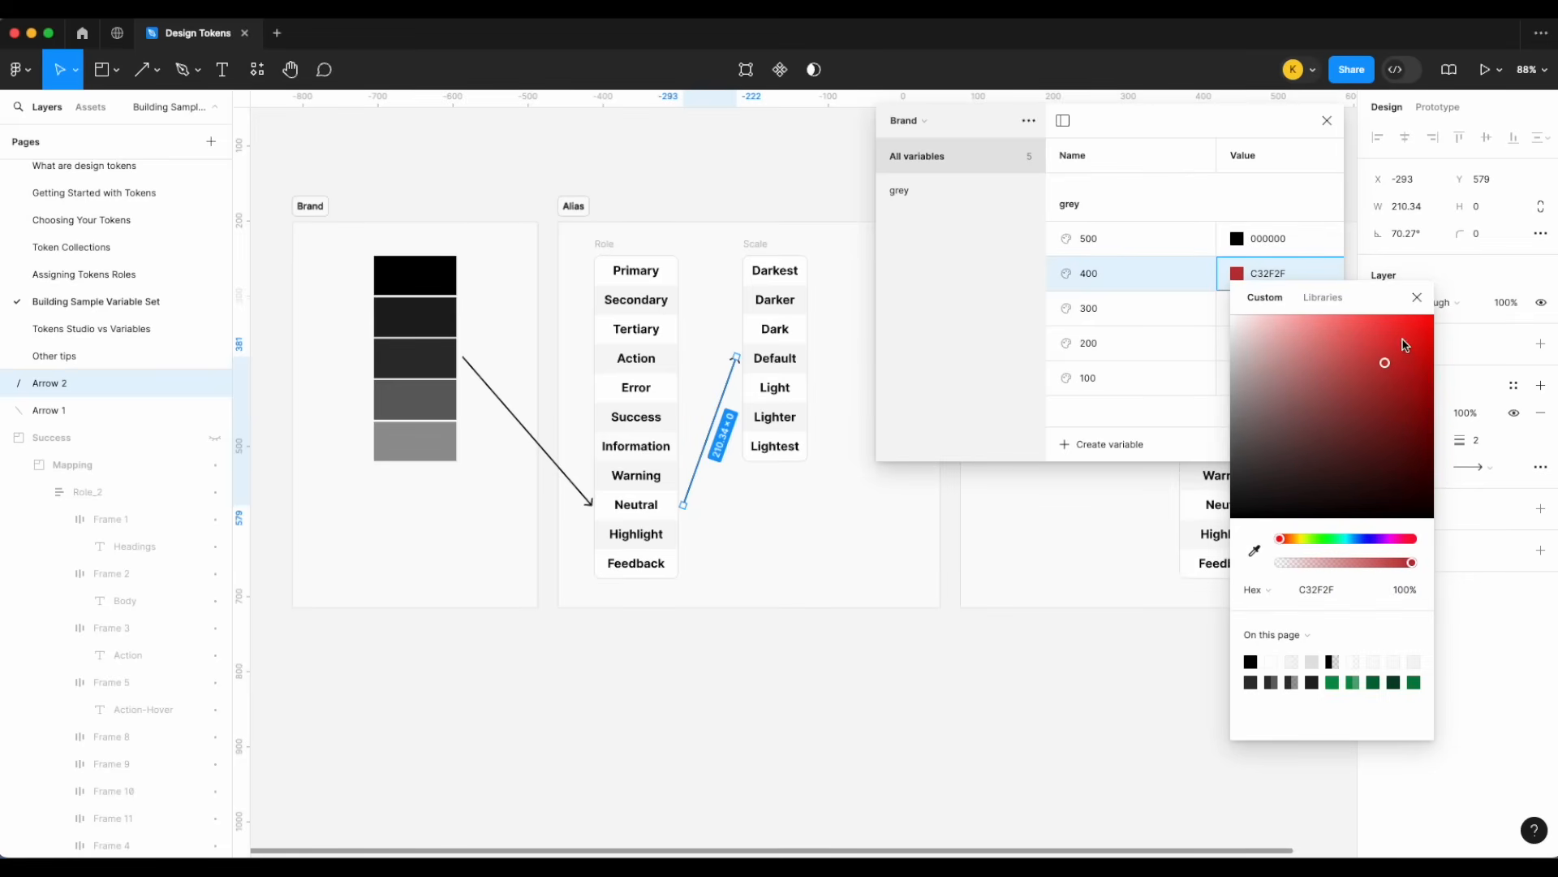
click(1417, 298)
- Return to the Alias collection to check the dark variable's color, and undo the grey 400 color change
click(942, 125)
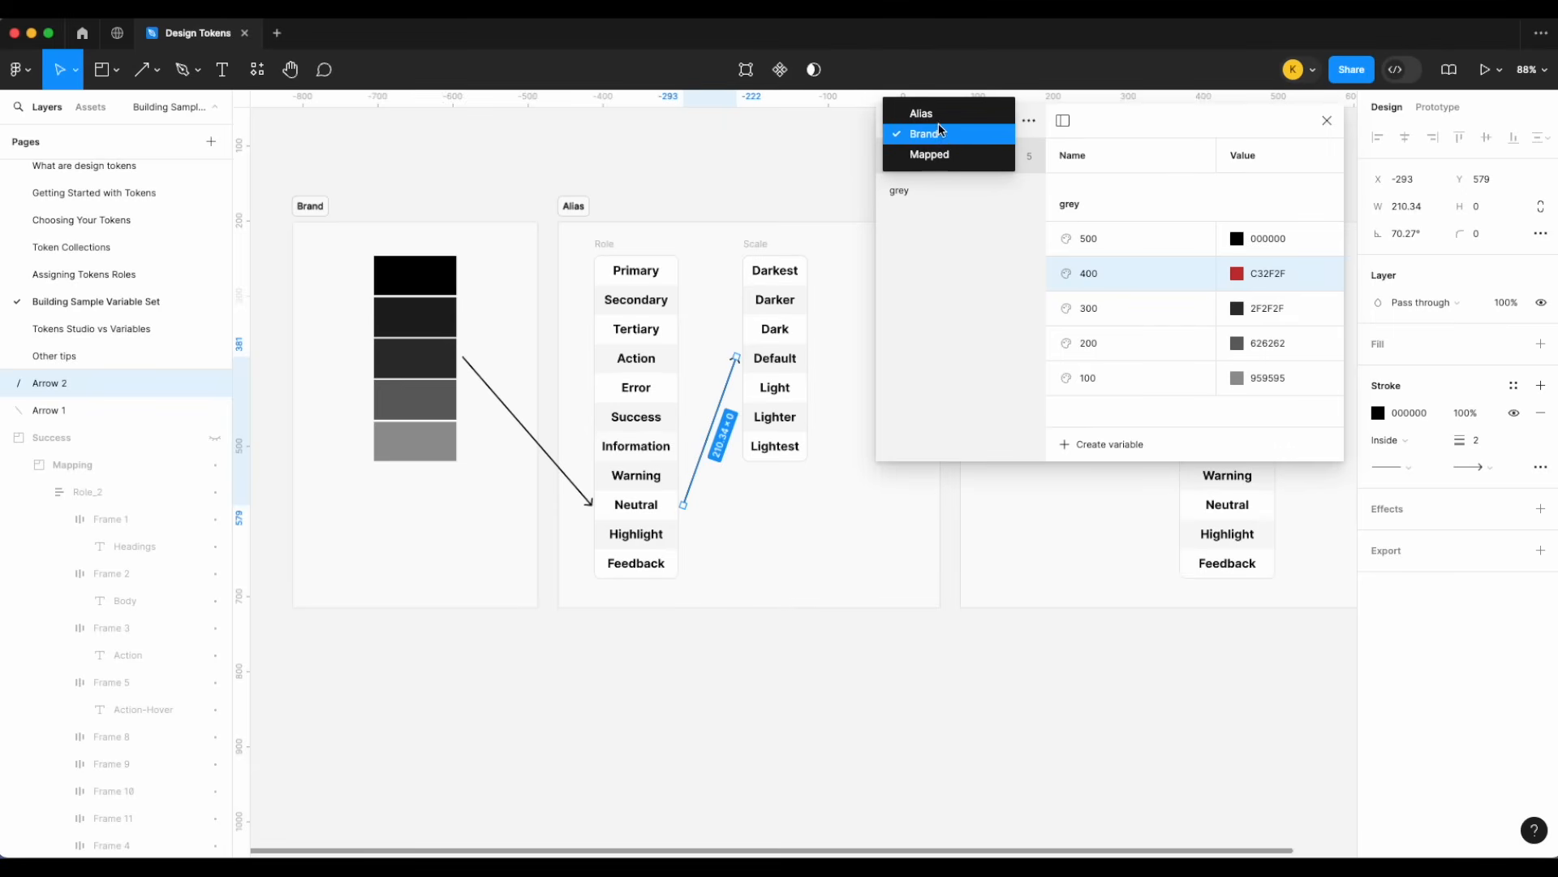
click(949, 123)
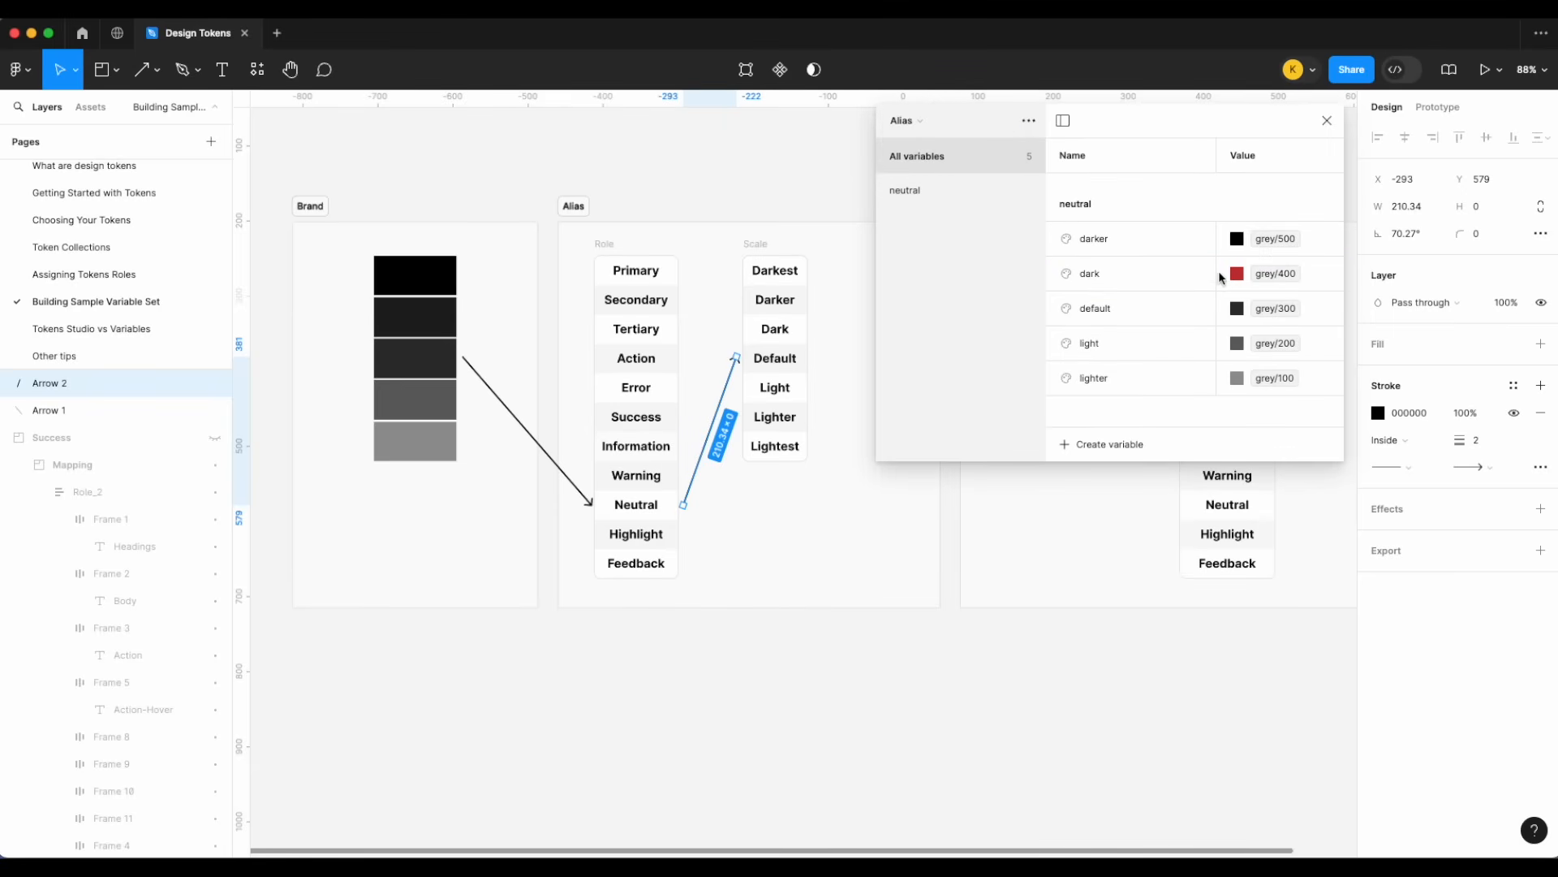
key(super+z)
- Close the local variables window and deselect the arrow on the canvas
click(1327, 120)
click(920, 173)
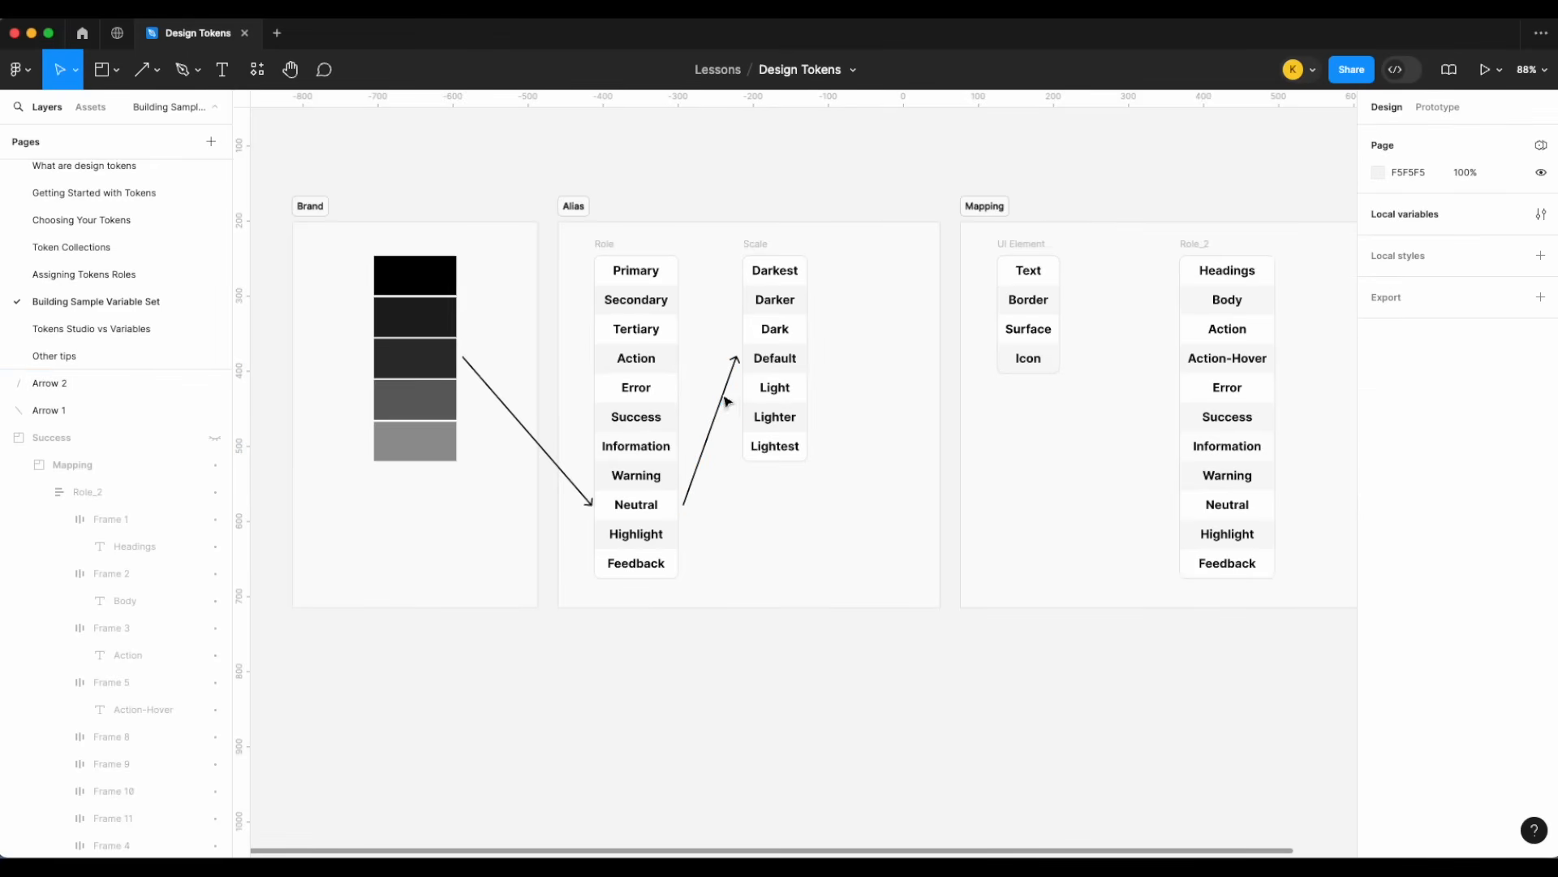
- Deselect the arrow between Neutral and Default in the Alias frame and reopen the local variables window
click(720, 415)
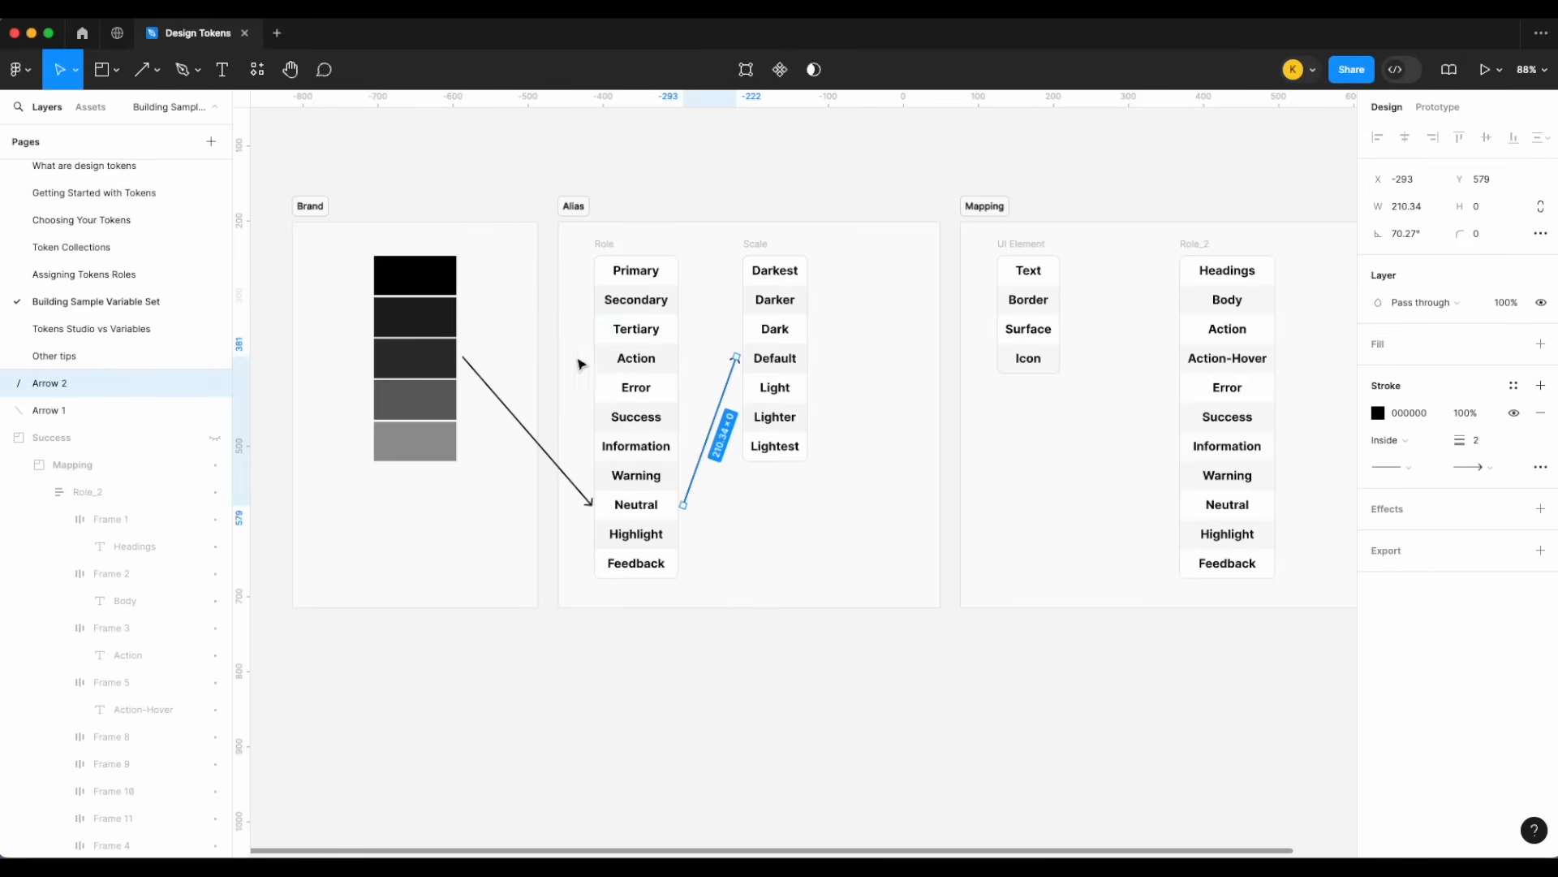
click(1113, 140)
scroll(1113, 140, right, 1)
click(1540, 214)
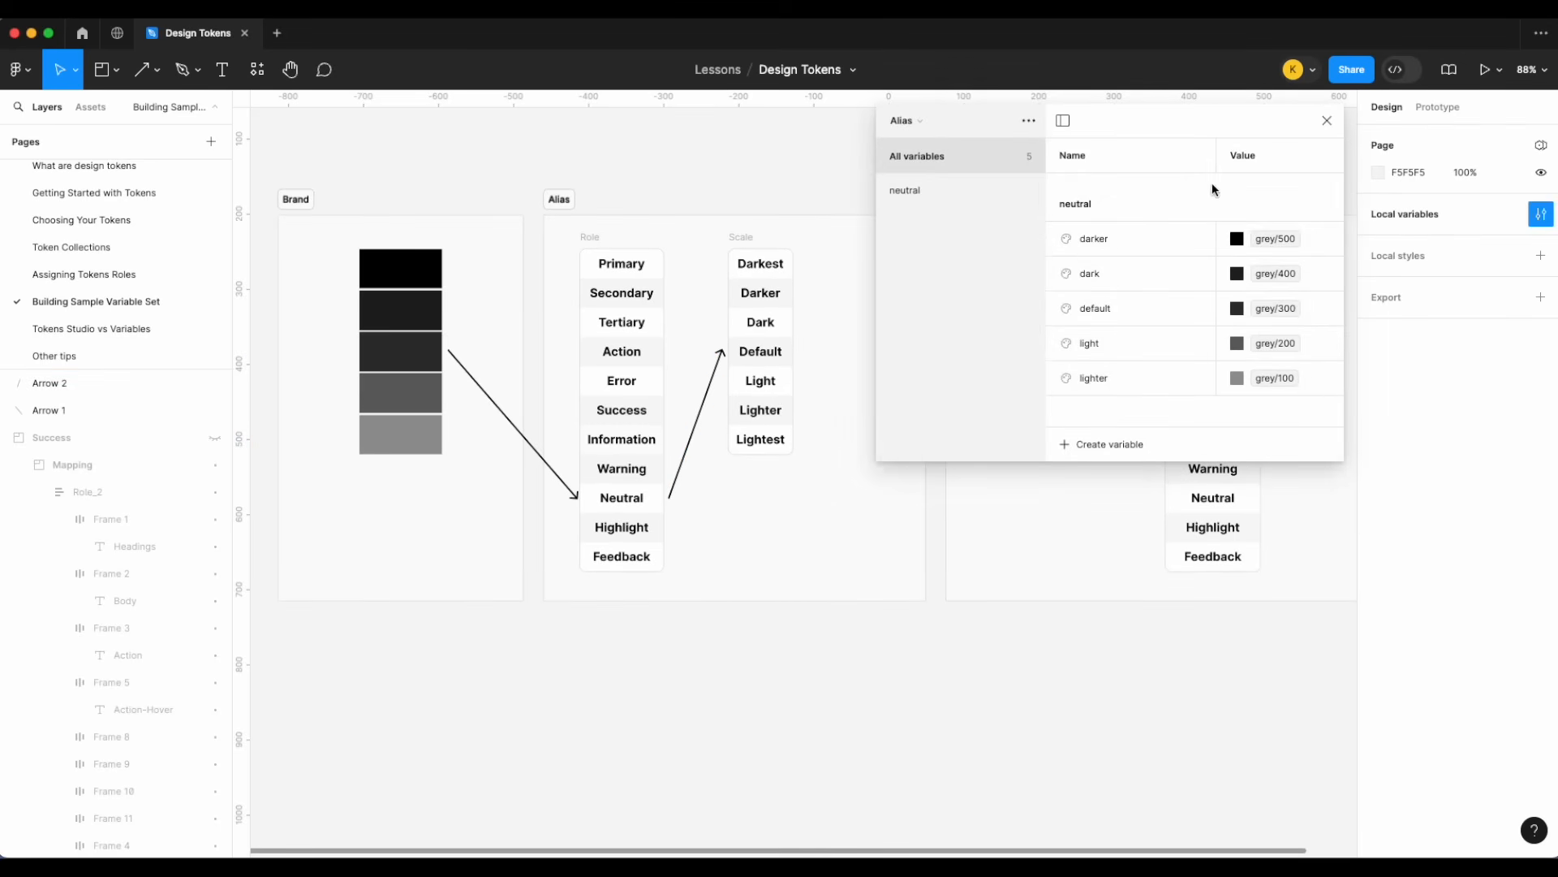
scroll(745, 174, right, 3)
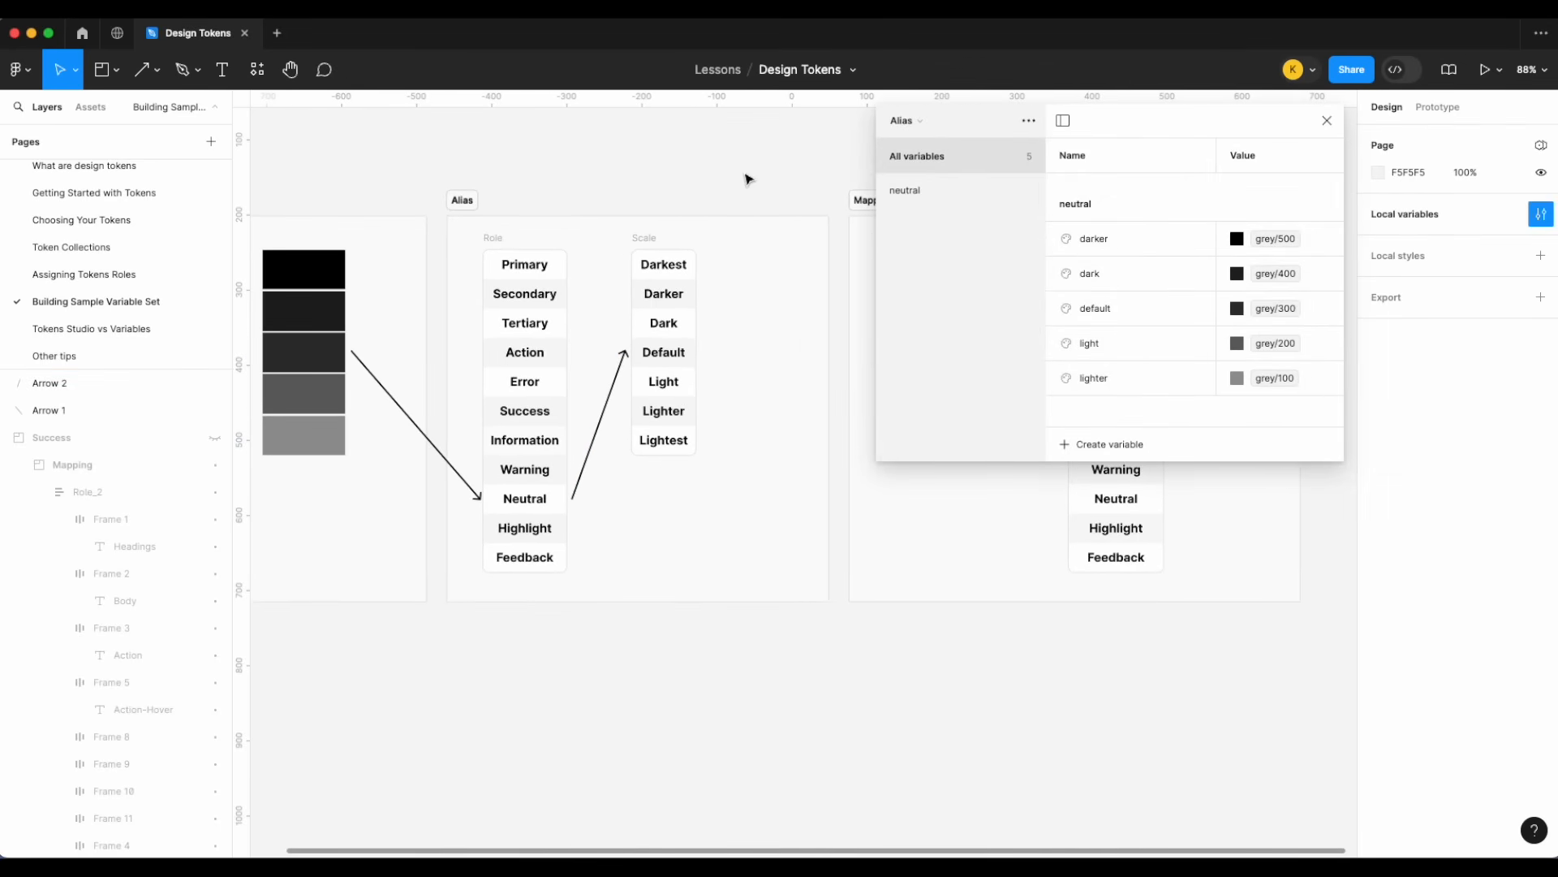
scroll(725, 189, left, 2)
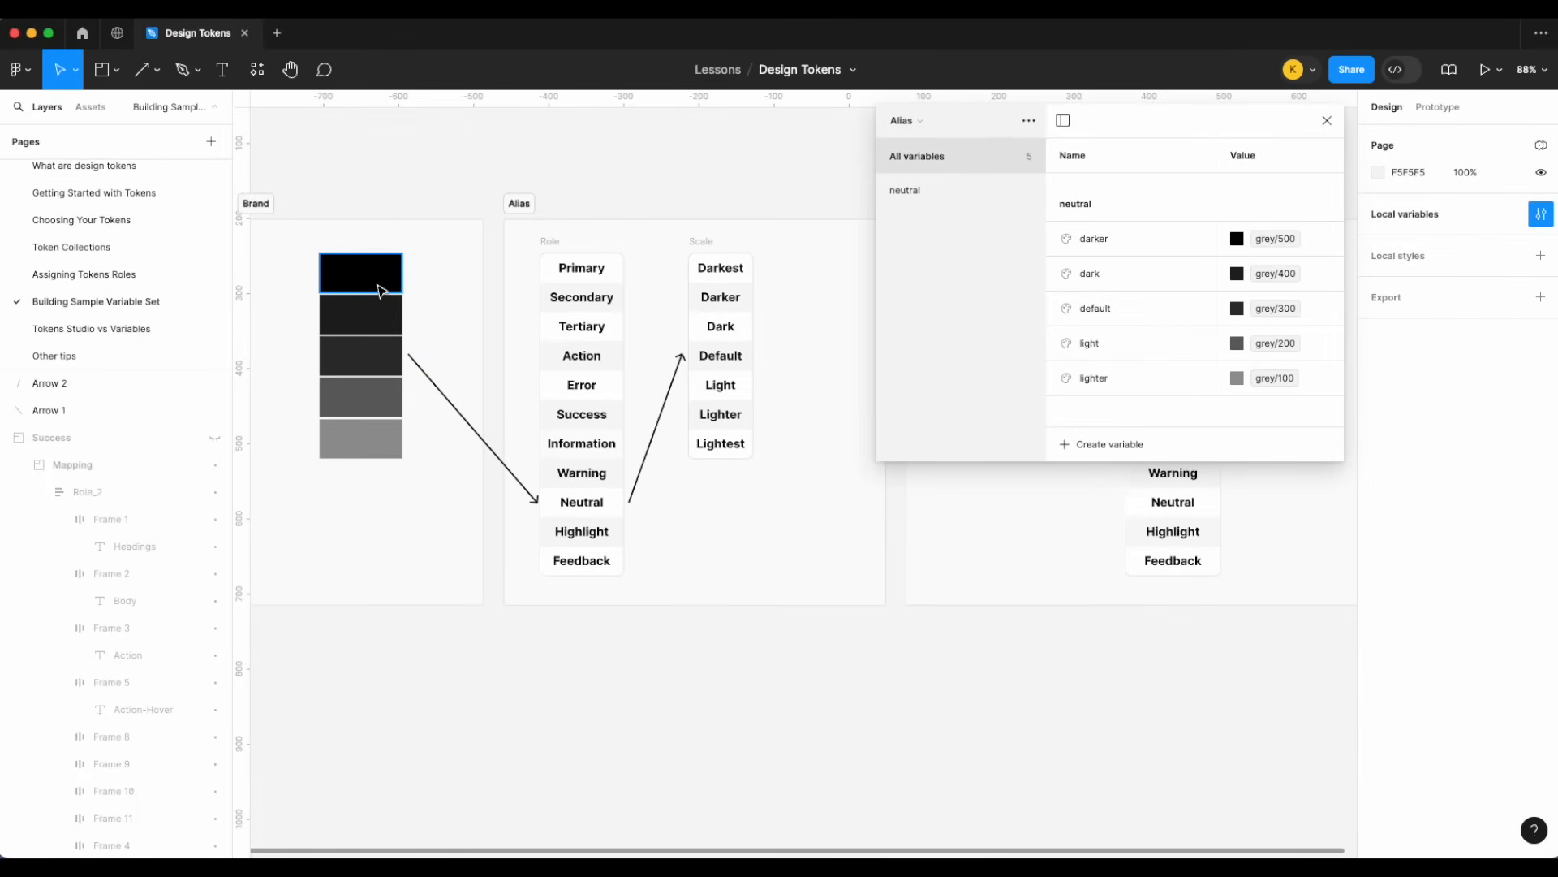
- Duplicate the lightest grey swatch at the end of the Brand scale and move the copy straight down below the original
click(376, 437)
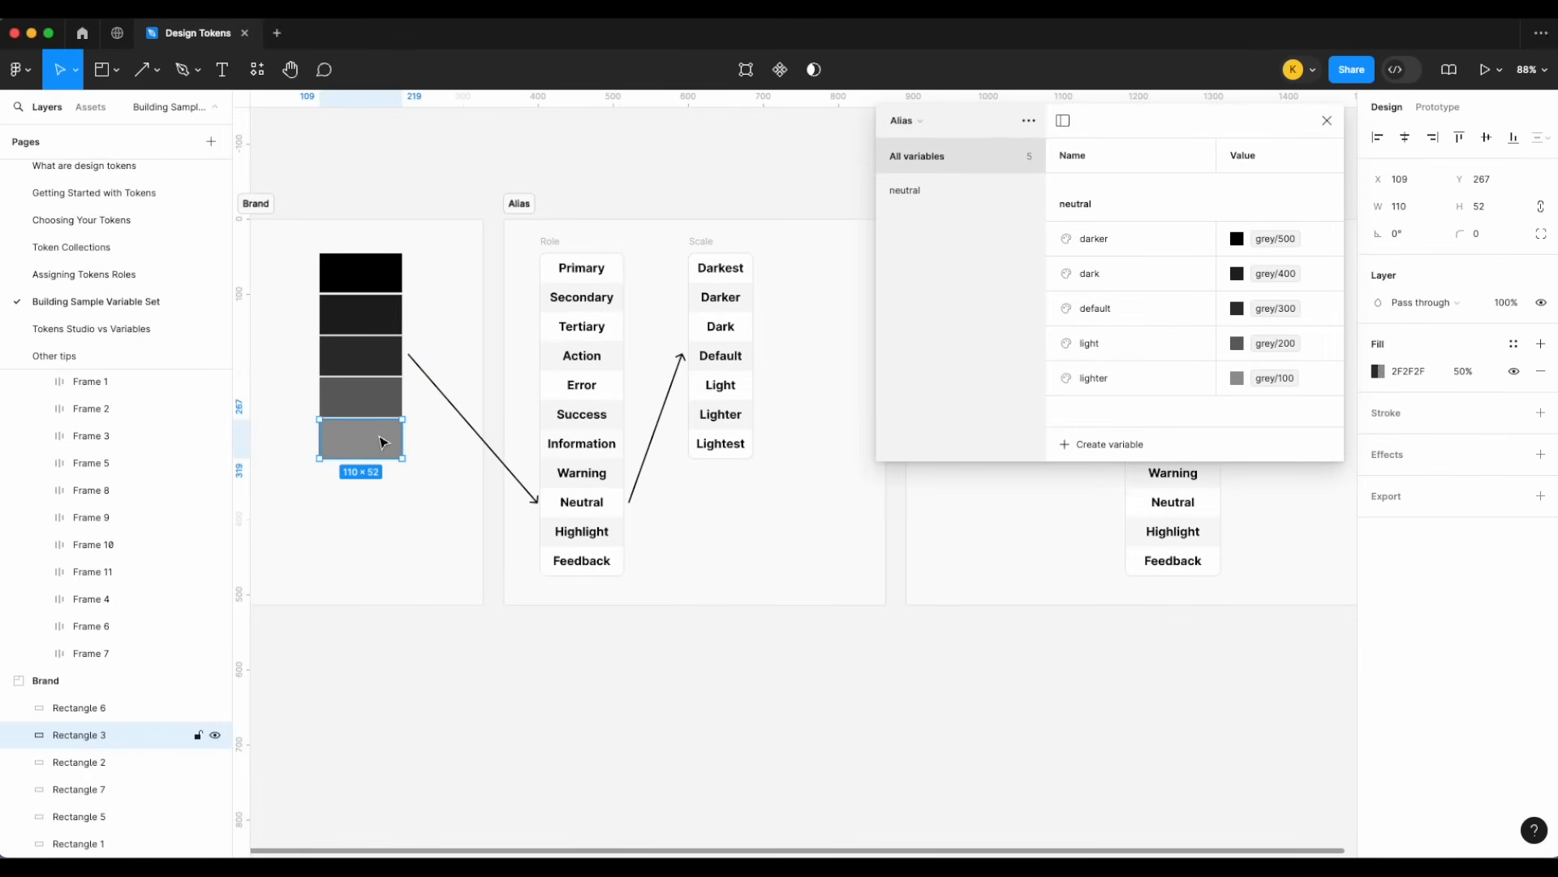
scroll(382, 438, left, 2)
key(shift+Down)
key(shift+Down)
key(shift+Down)
key(shift+Down)
key(shift+Down)
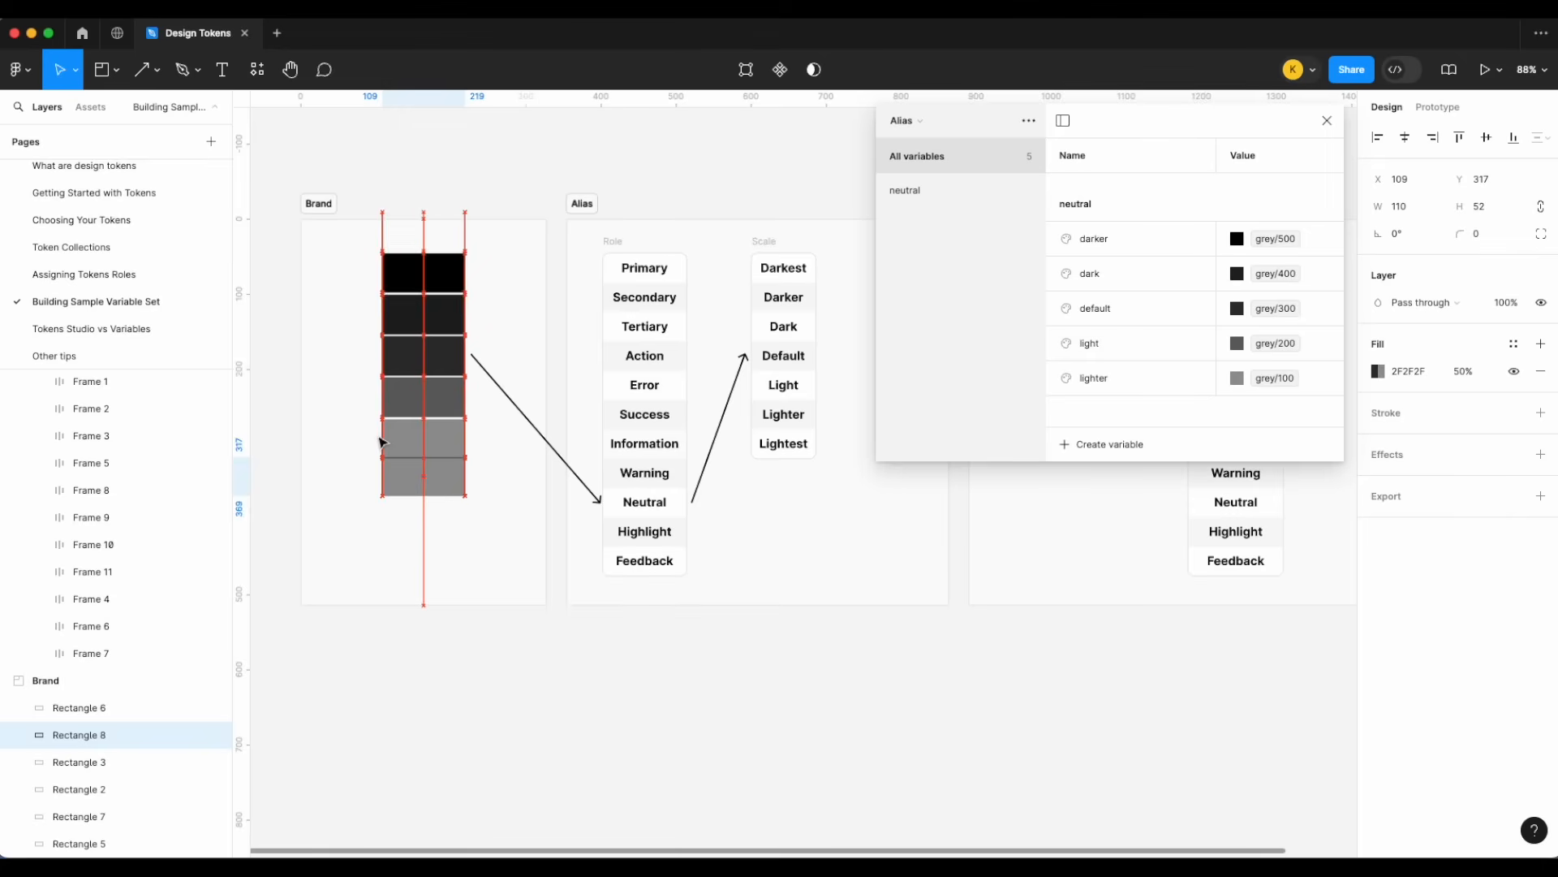
- Duplicate the new grey swatch in the Brand frame and move this second copy down to Y 387
key(ctrl+d)
key(shift+Down)
key(shift+Down)
key(shift+Down)
key(shift+Down)
key(shift+Down)
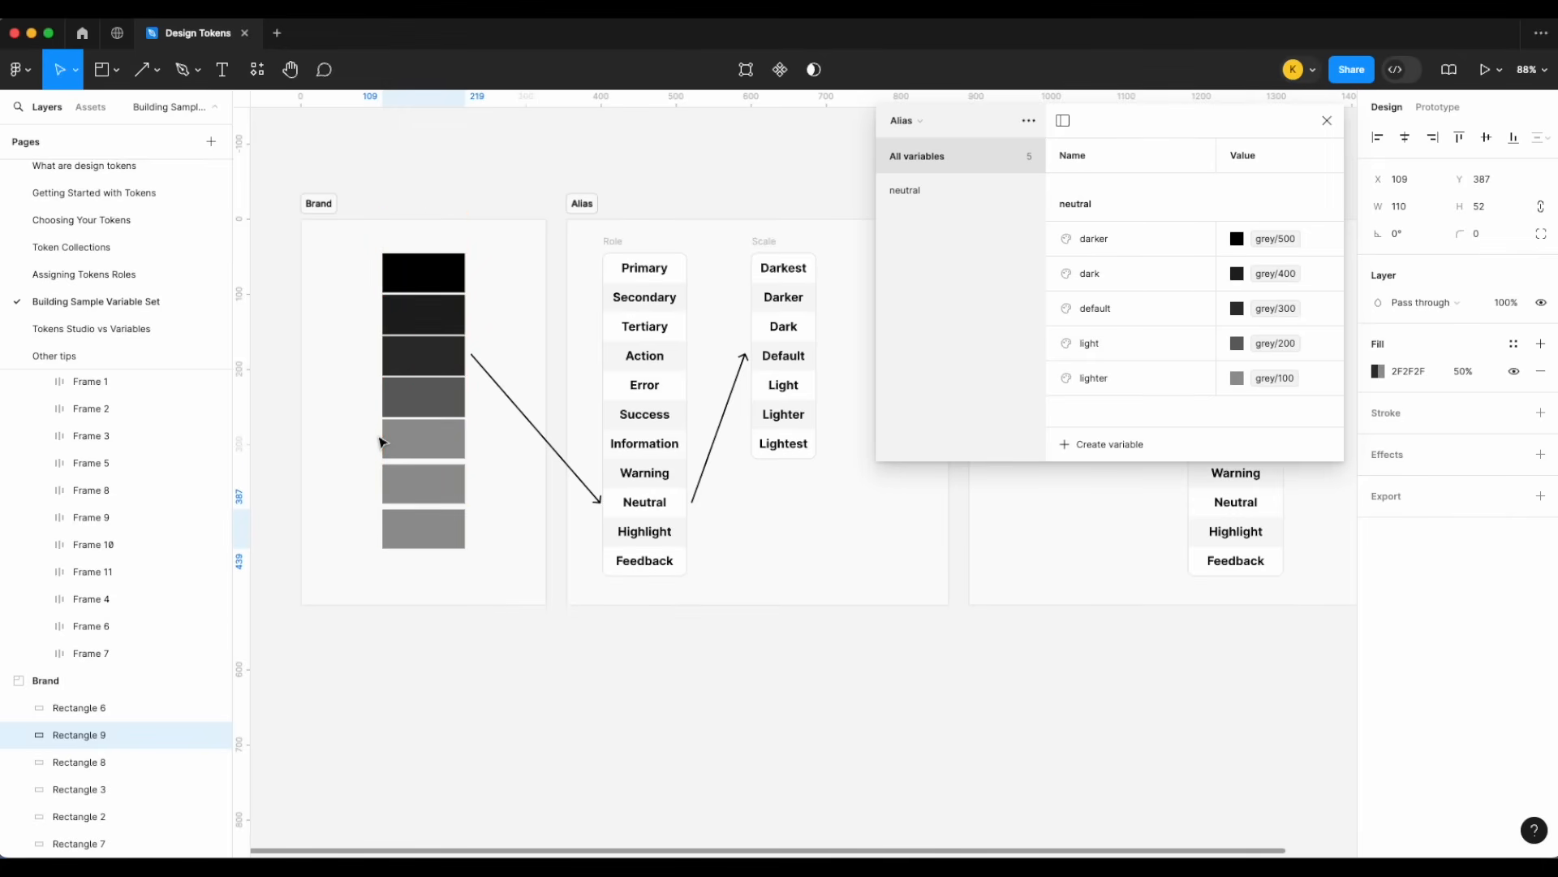
- Add a third copy of the lightest grey swatch to the Brand column at Y 447
key(ctrl+d)
key(shift+Down)
key(shift+Down)
key(shift+Down)
key(shift+Down)
key(shift+Down)
key(shift+Down)
- Duplicate the lowest grey swatch once more and move this fourth copy down toward the lower edge of the Brand frame
key(ctrl+d)
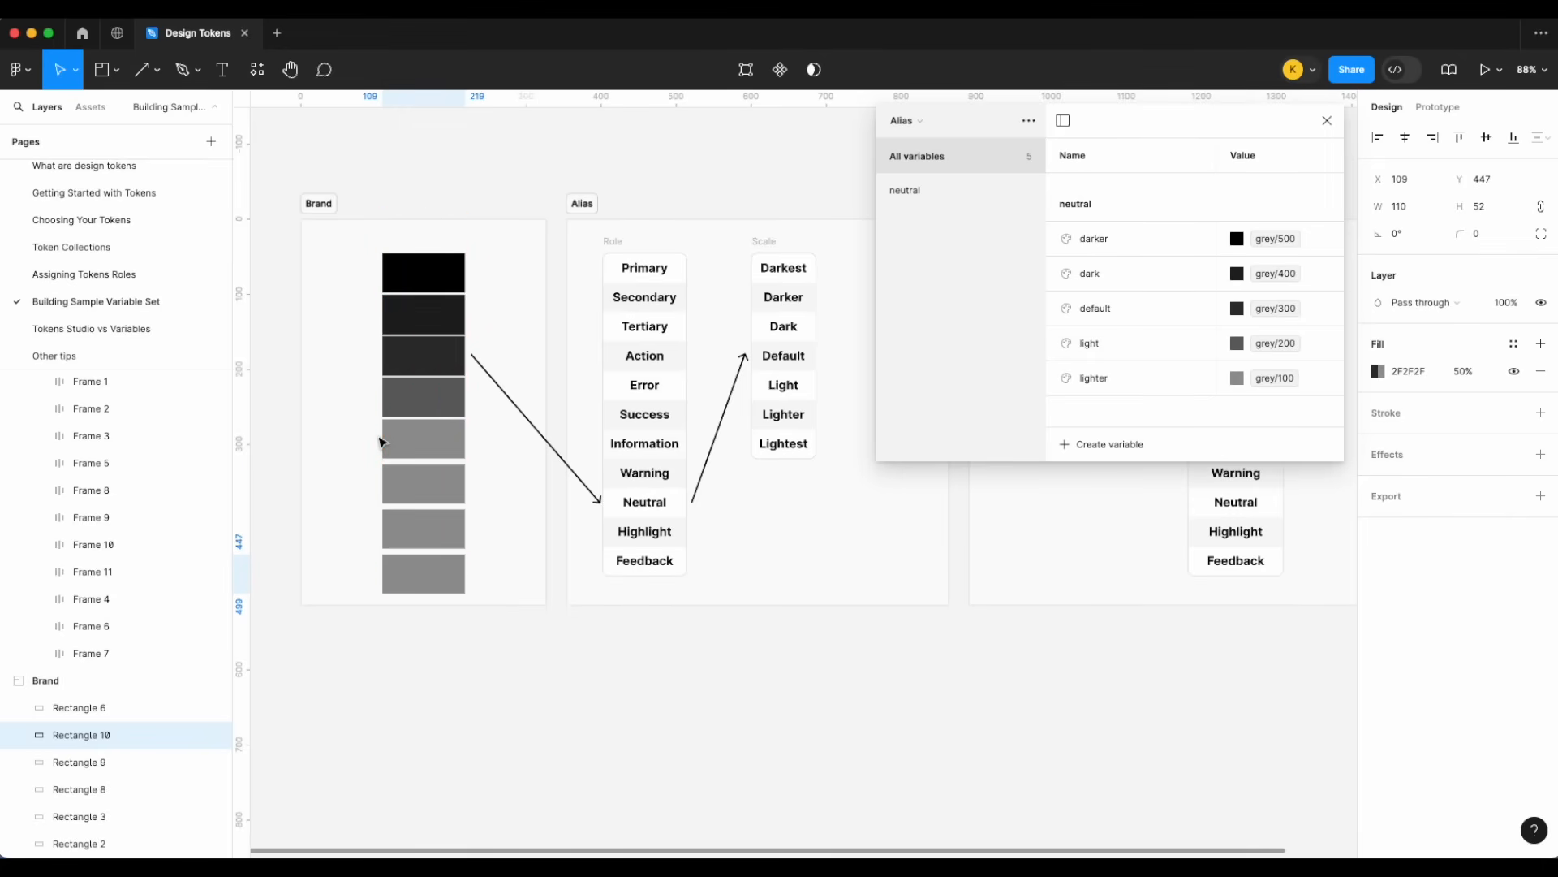
key(shift+Up)
key(shift+Up)
key(shift+Up)
key(shift+Up)
key(shift+Up)
key(ctrl+d)
key(shift+Down)
key(shift+Down)
key(shift+Down)
key(shift+Down)
key(shift+Down)
key(shift+Down)
key(shift+Down)
key(shift+Down)
key(shift+Down)
key(shift+Down)
key(shift+Down)
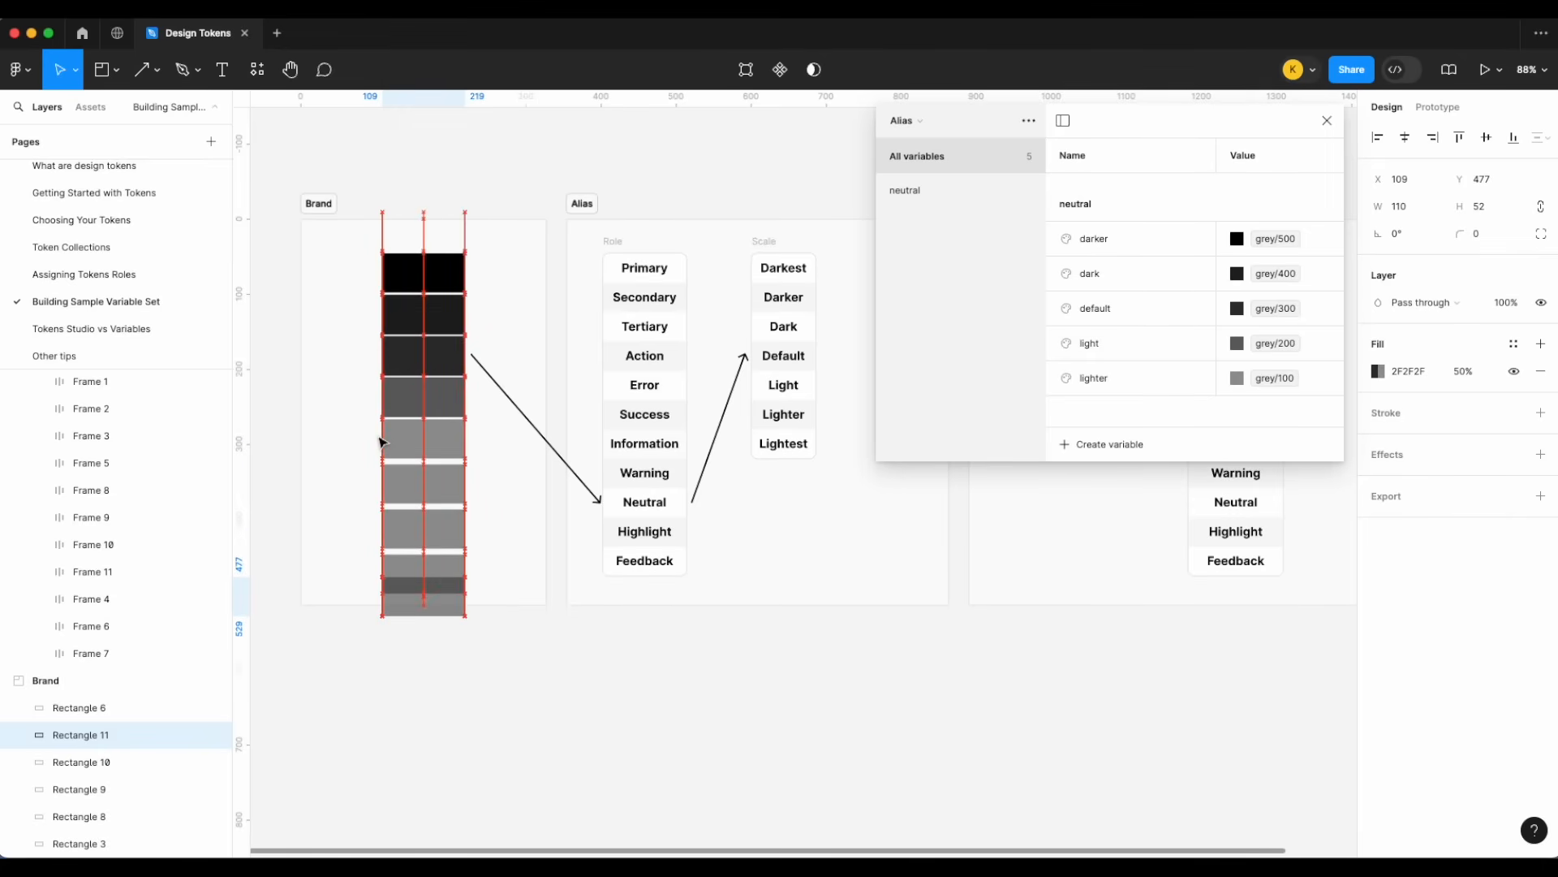
- Extend the column of grey rectangles beneath the Brand swatches with evenly spaced 110 × 52 copies
key(shift+Down)
key(shift+Down)
key(shift+Down)
key(shift+Down)
key(shift+Down)
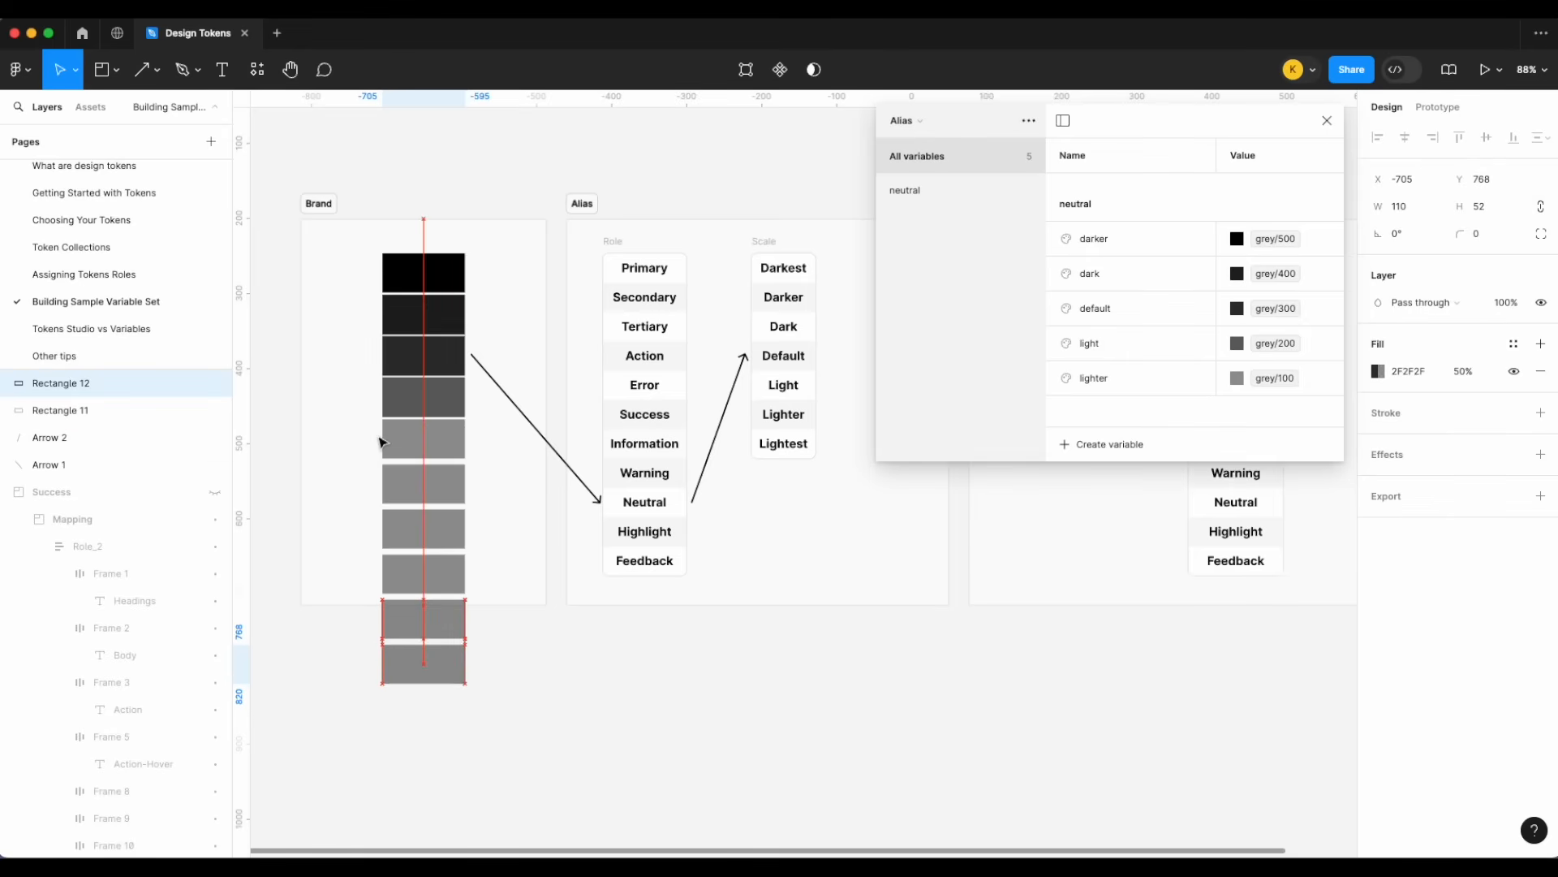
- Duplicate the Scale list and place the copy beside the original inside the Alias frame
scroll(755, 186, right, 2)
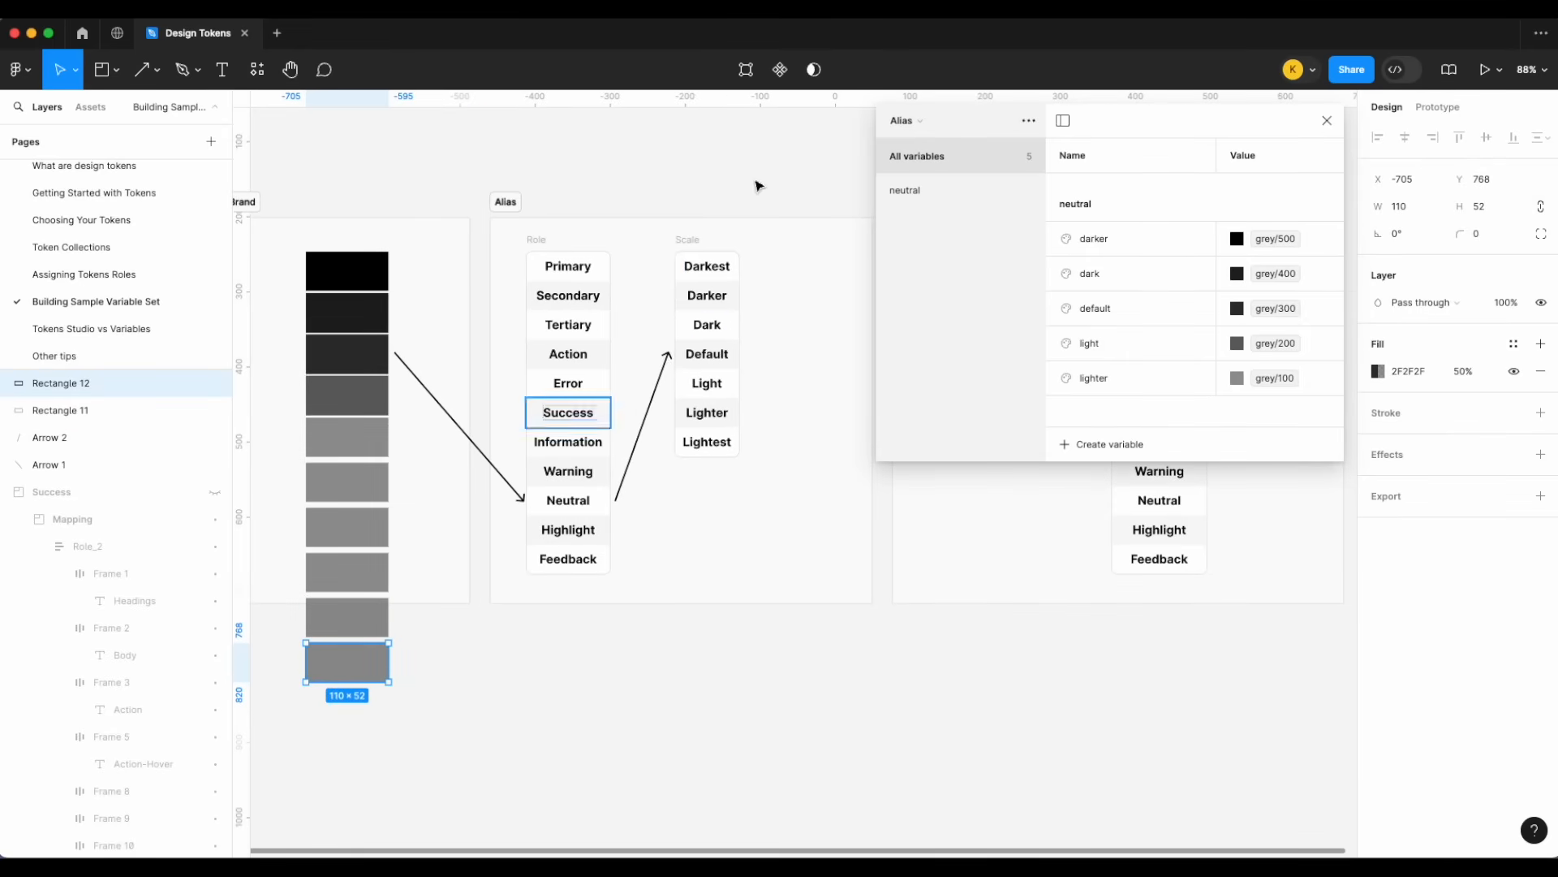
click(700, 250)
drag(701, 251, 789, 246)
- Compare the grey variables in the Brand collection with the neutral variables in the Alias collection
click(949, 120)
click(944, 143)
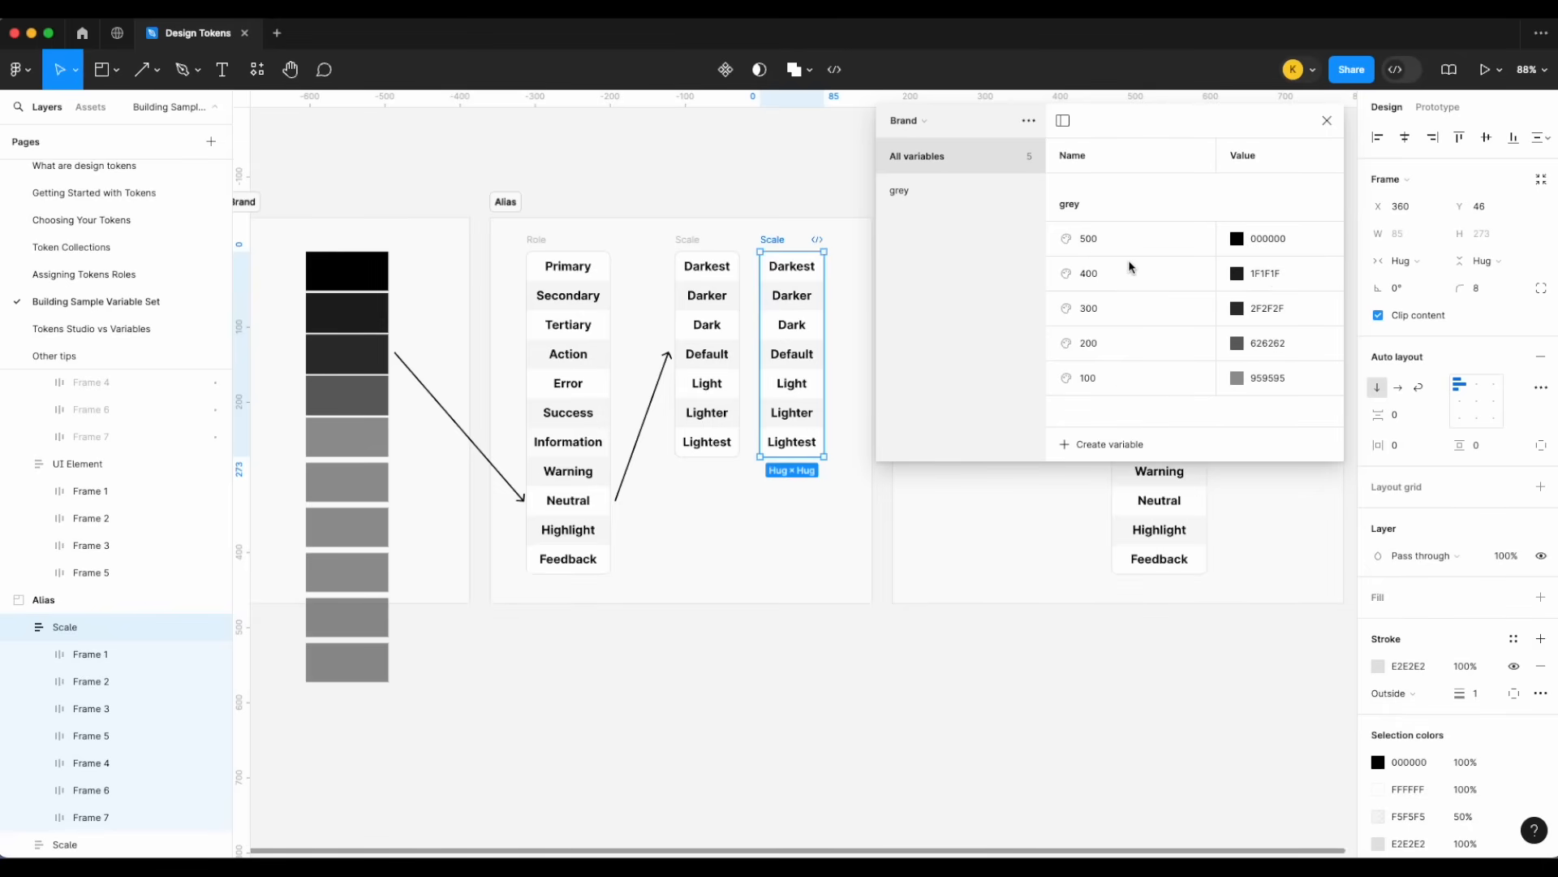
click(906, 120)
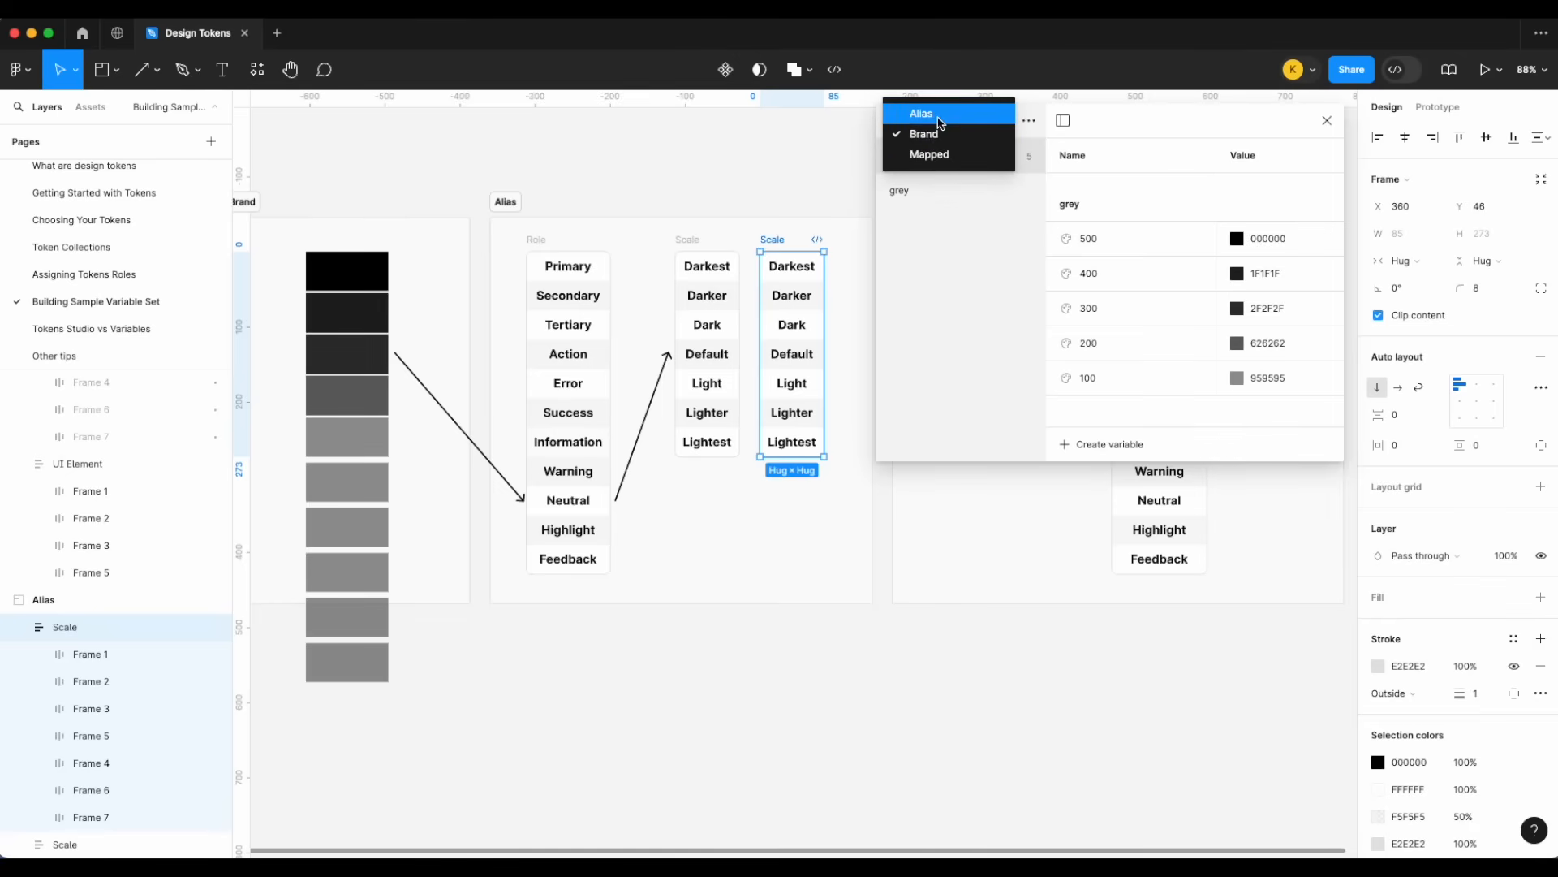
click(917, 107)
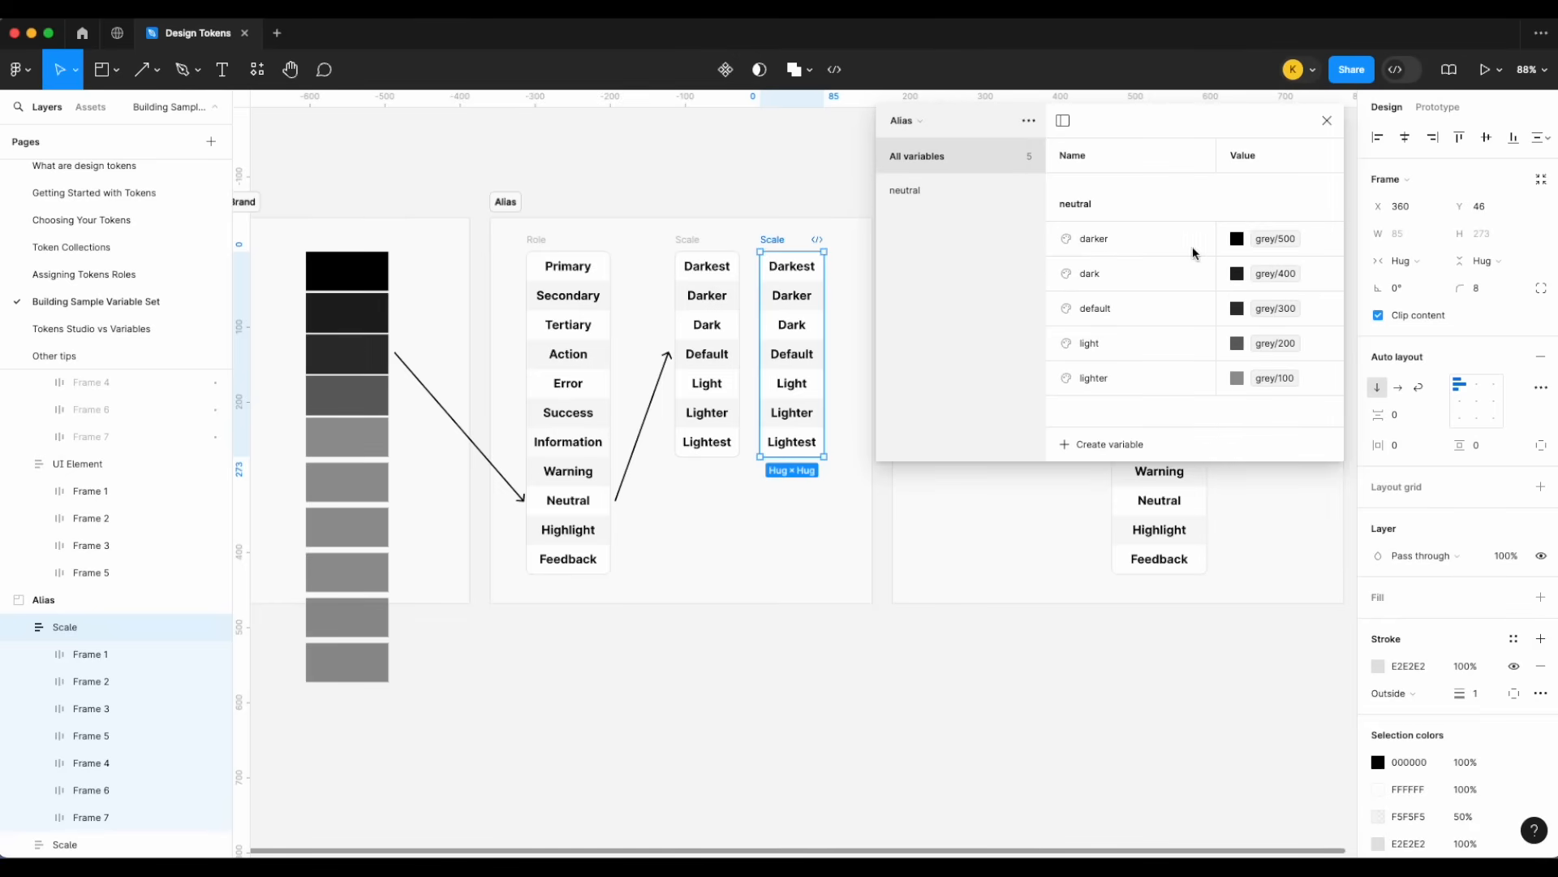
double_click(1108, 240)
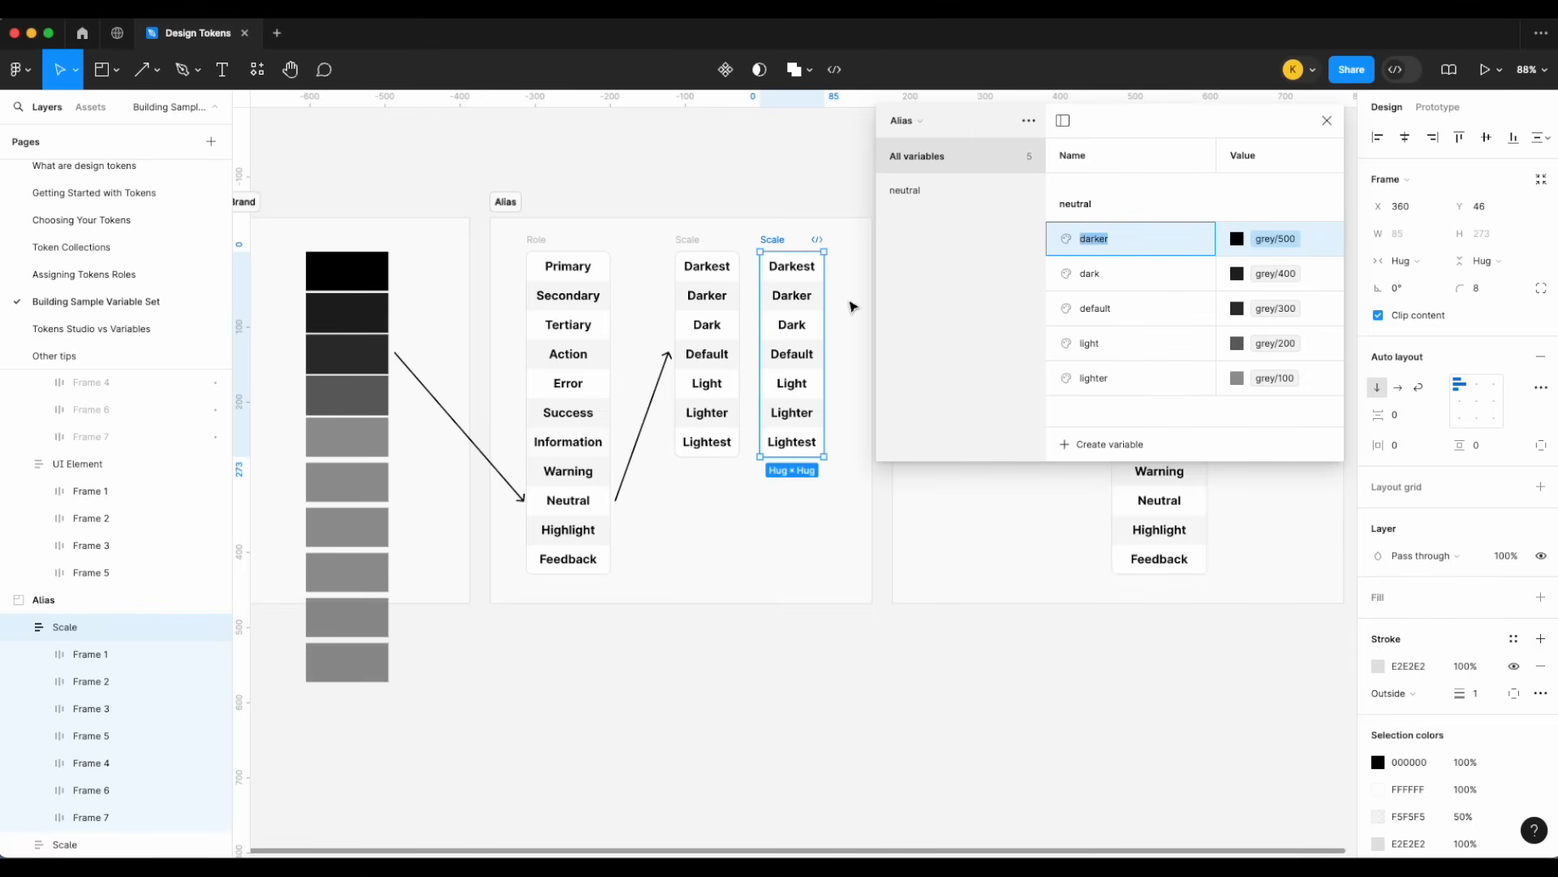
scroll(852, 306, left, 2)
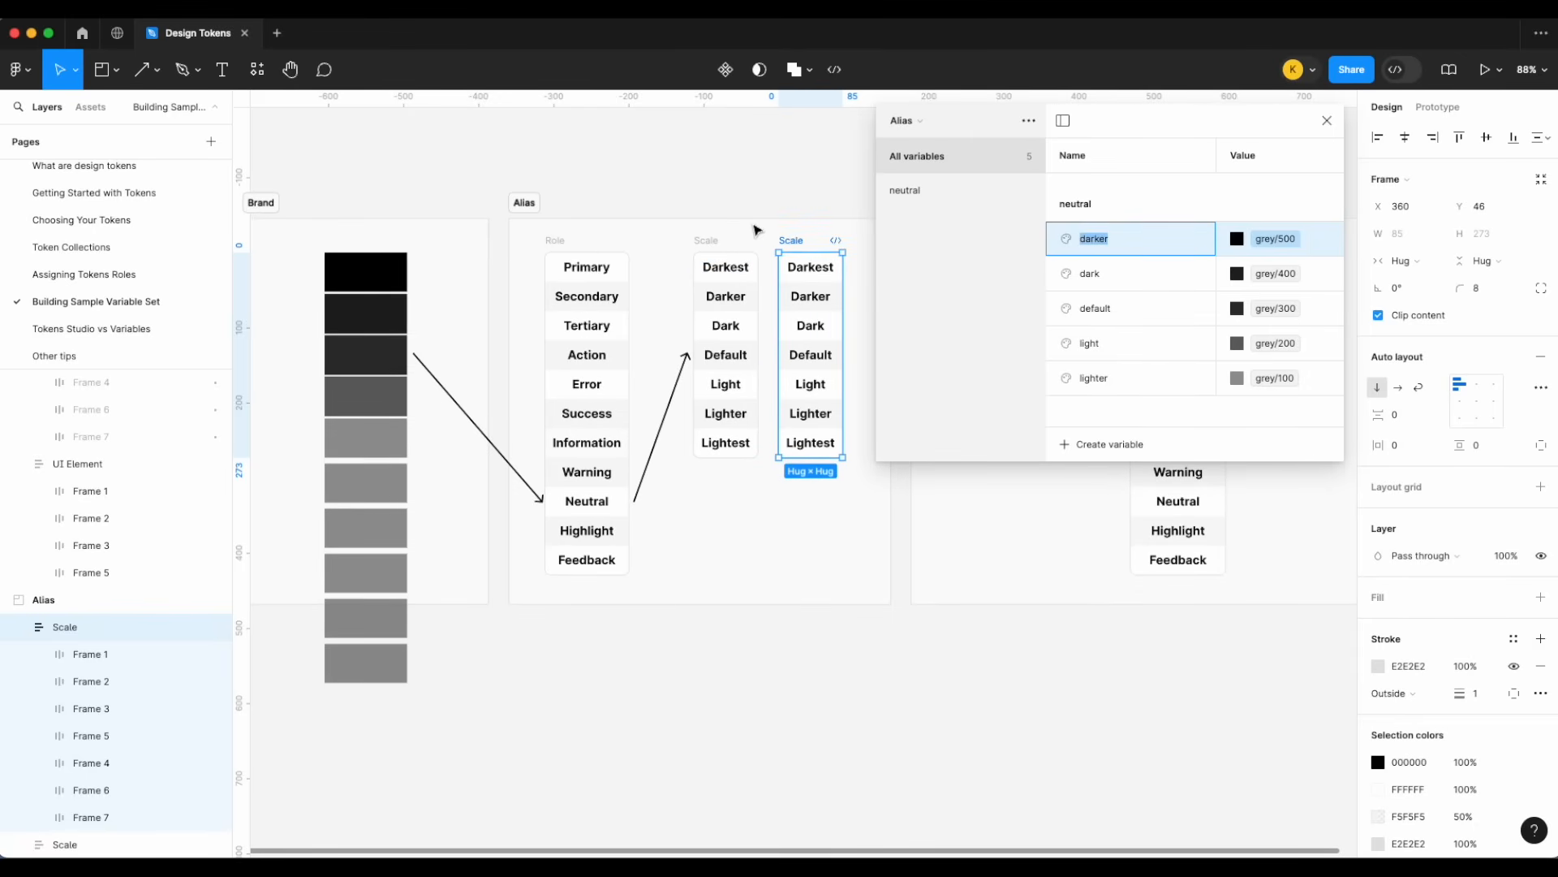
- Delete the duplicate Scale list from the Alias frame
click(802, 203)
click(803, 240)
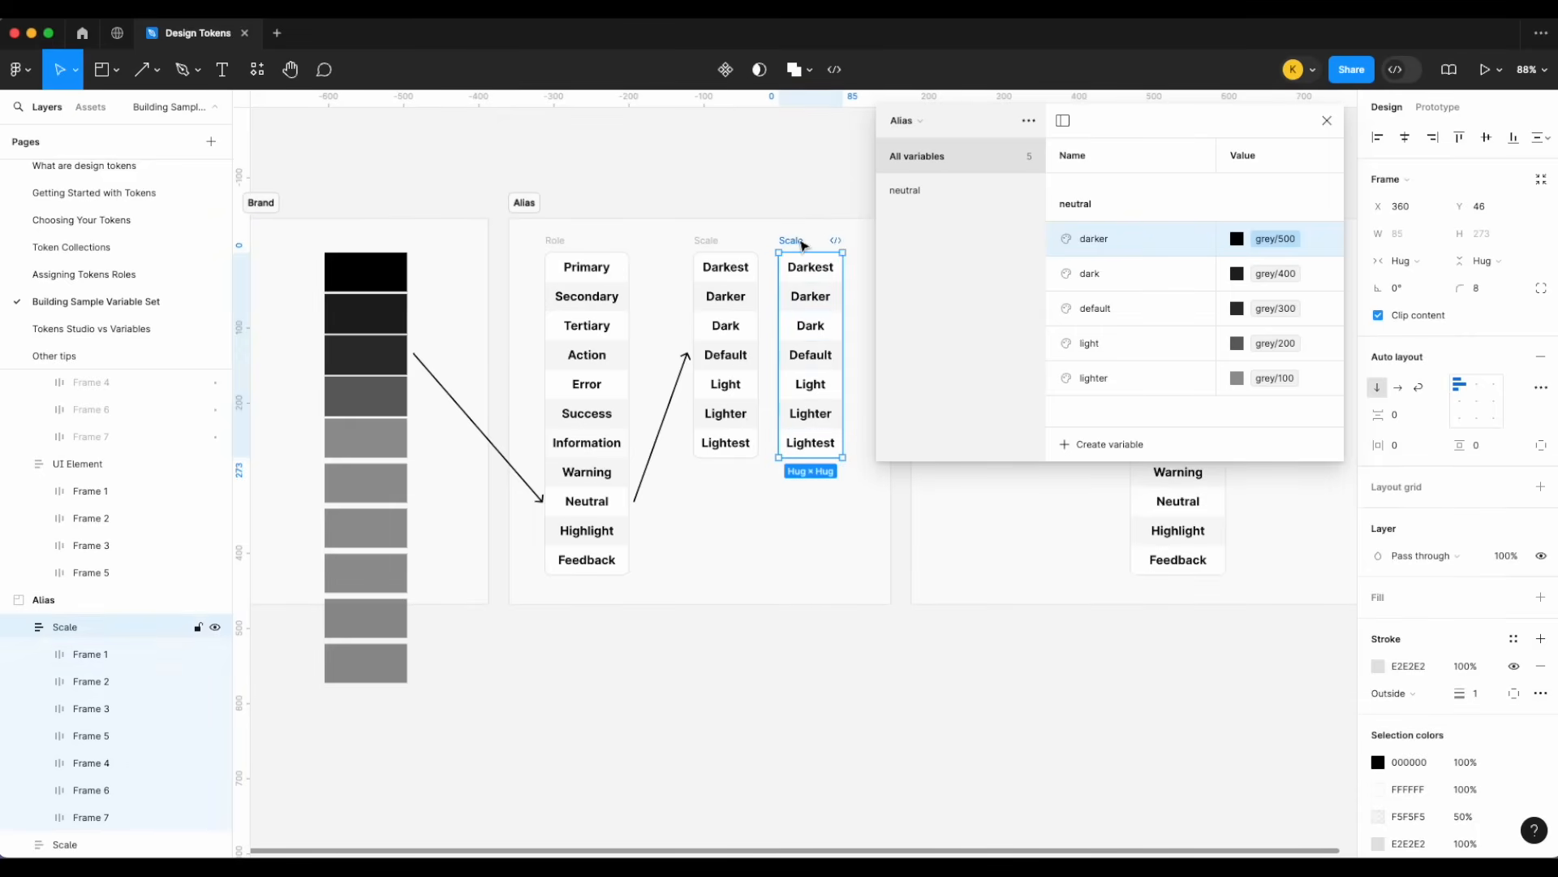
key(Delete)
- Delete the surplus grey rectangles beneath the five swatches in the Brand frame
scroll(788, 163, down, 3)
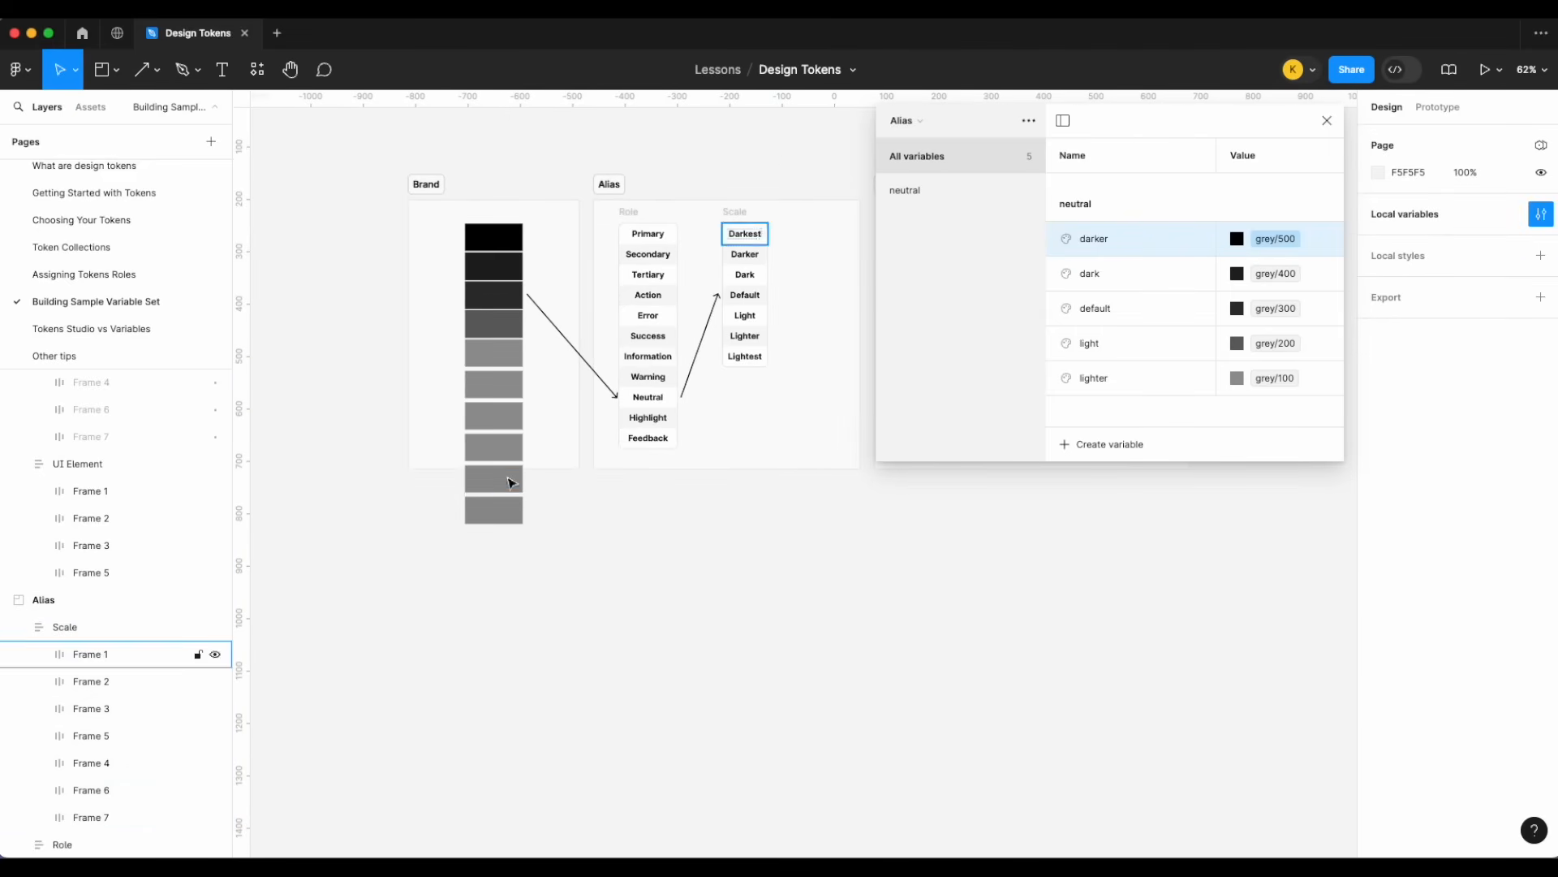
drag(503, 561, 502, 442)
key(Delete)
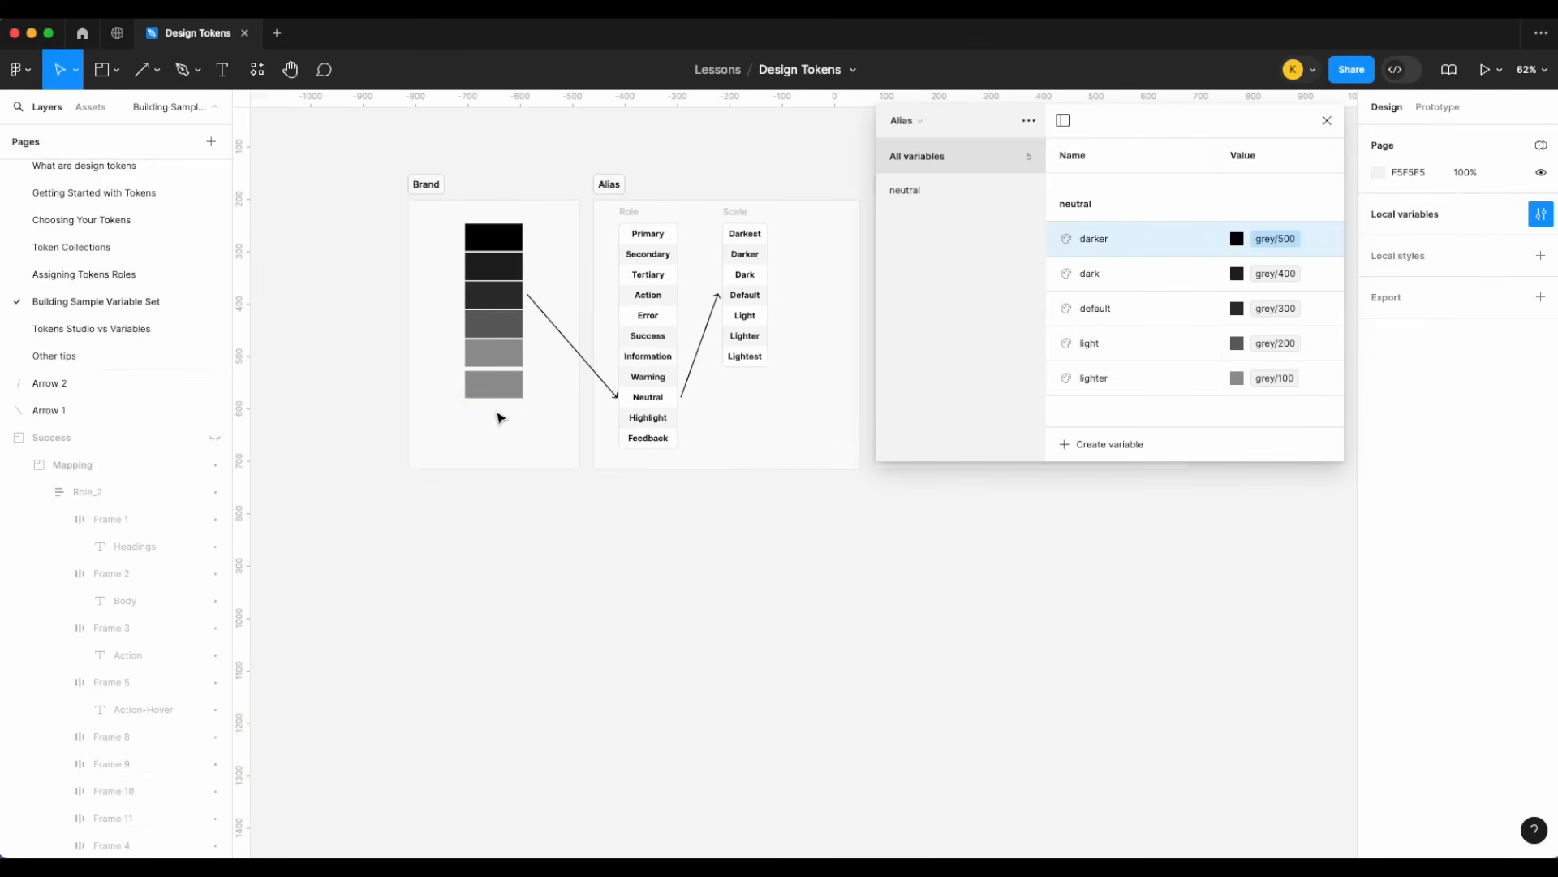
- Close the variables window and draw an arrow about 264 px long from Default in the Scale list toward Text in the Mapping frame
scroll(505, 394, right, 3)
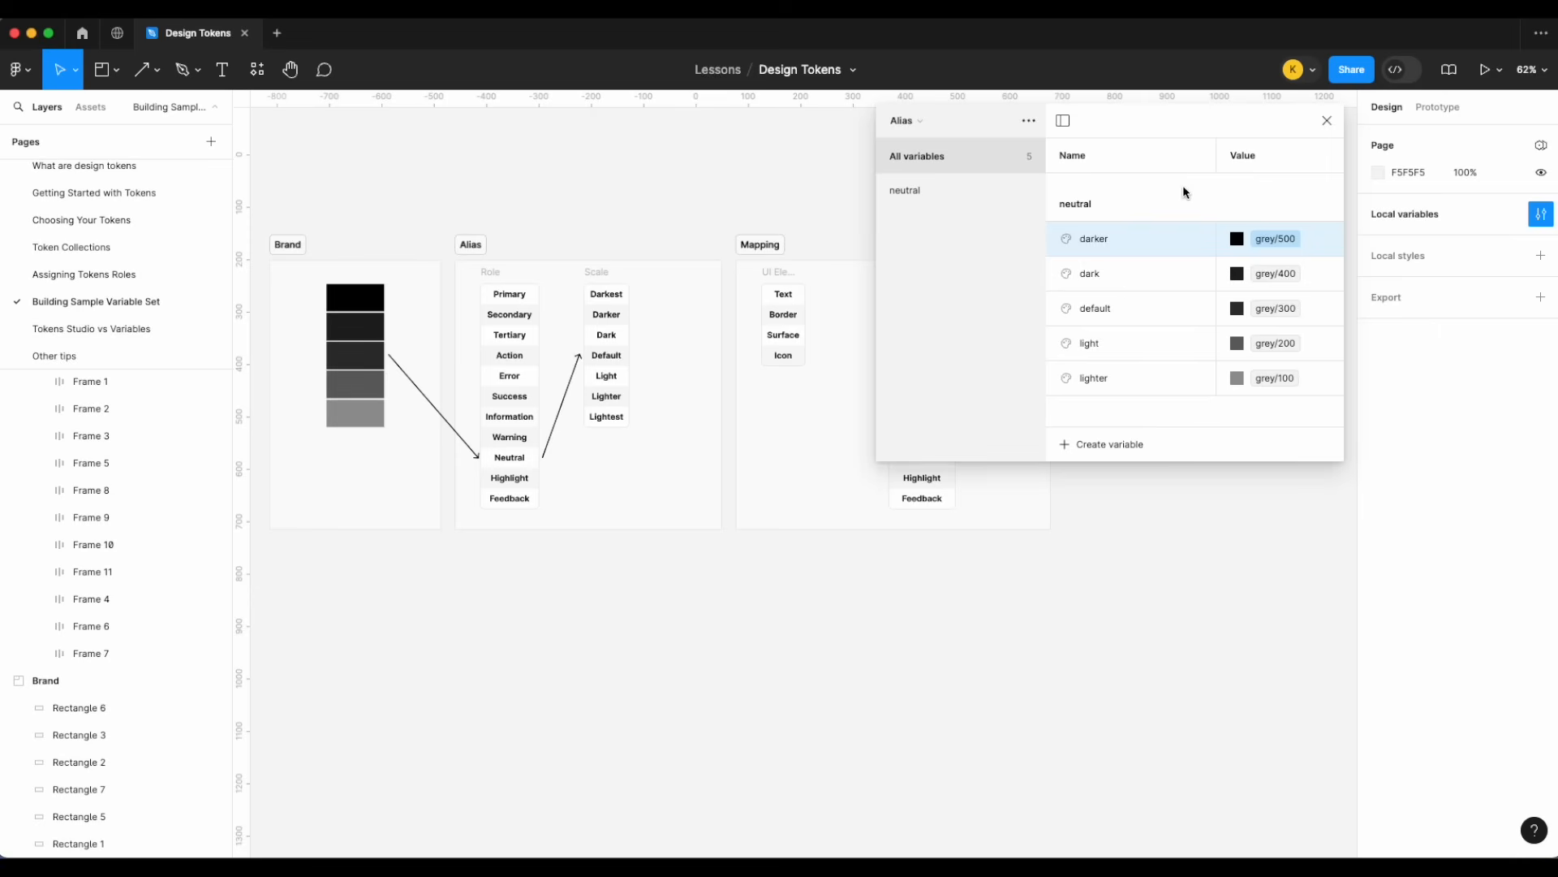
click(1327, 120)
scroll(807, 191, left, 2)
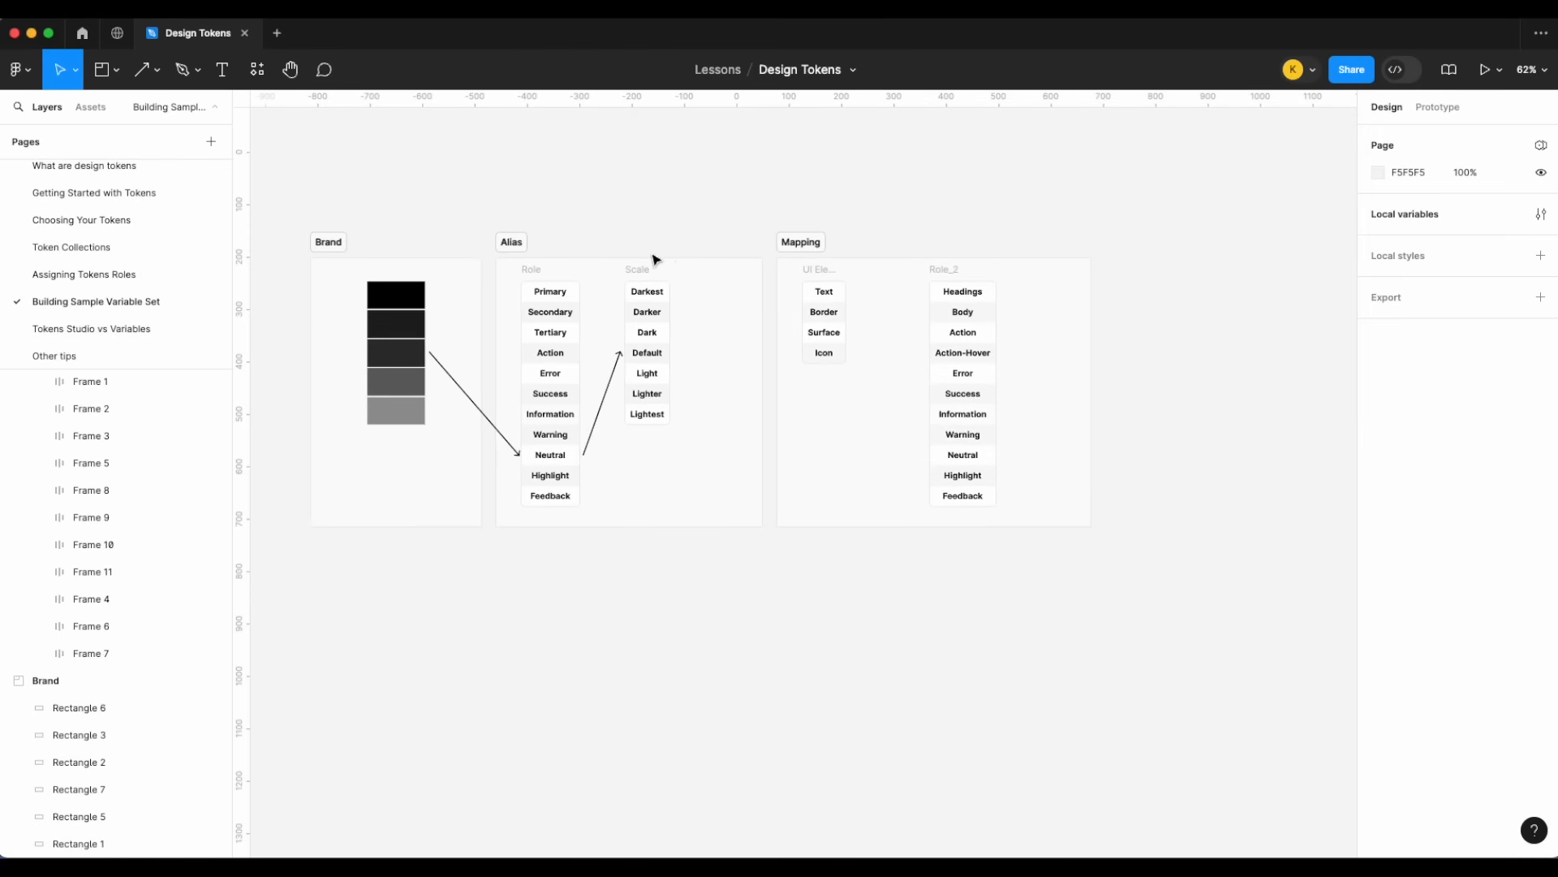
click(614, 399)
scroll(615, 398, up, 3)
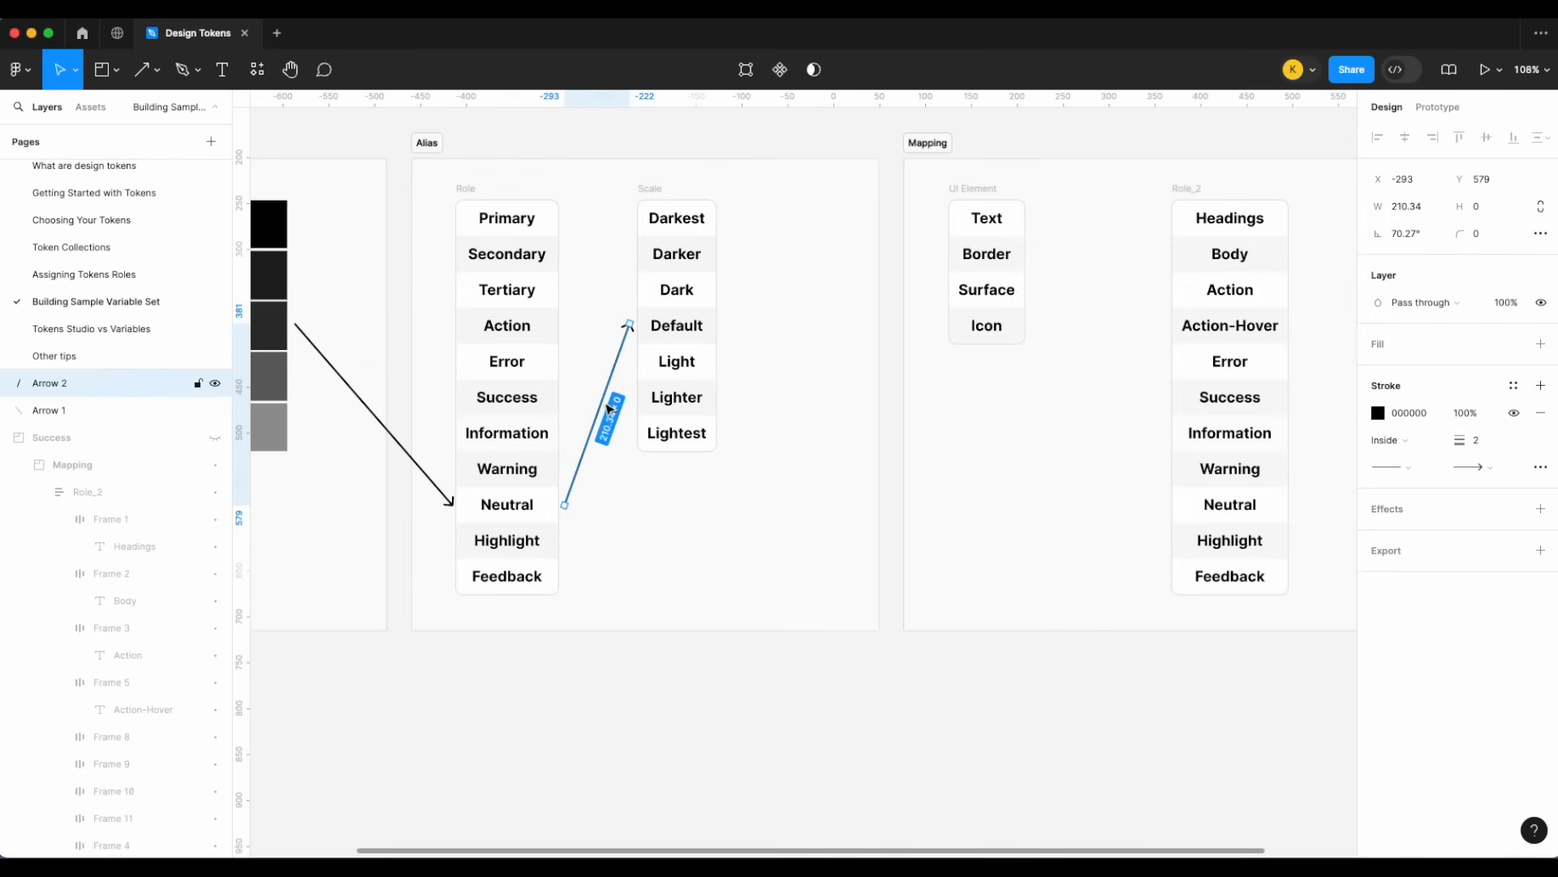
scroll(590, 471, down, 2)
key(shift+l)
mouse_move(581, 348)
mouse_down()
mouse_move(694, 380)
mouse_move(834, 274)
mouse_up()
click(1085, 184)
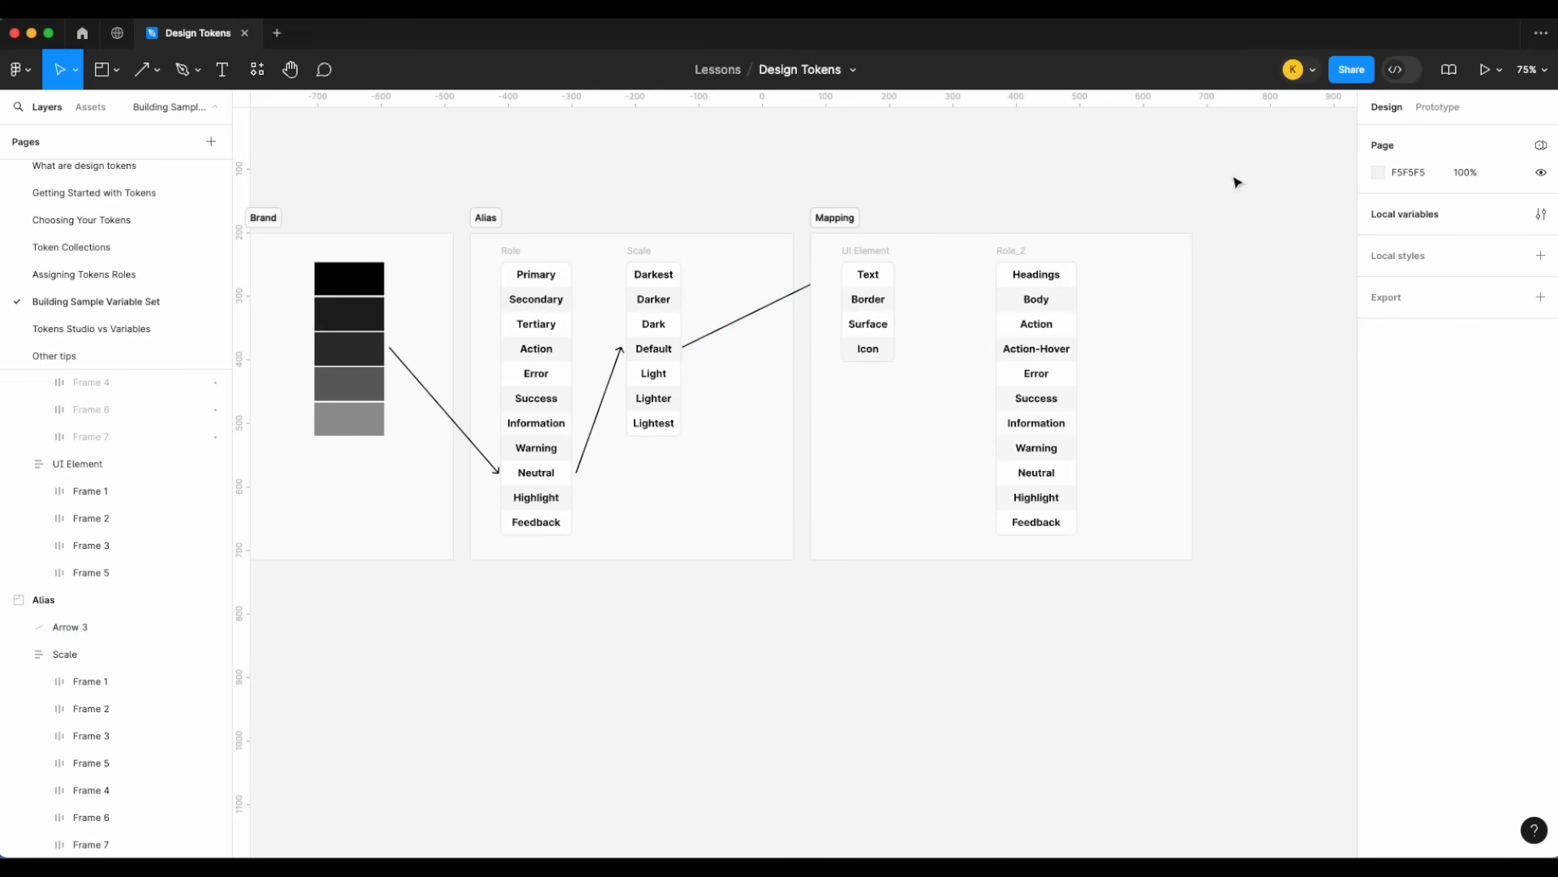
- Open the local variables and shorten the arrow from Default to about 220 px, ending it at the Mapping frame's edge
click(1541, 214)
click(785, 301)
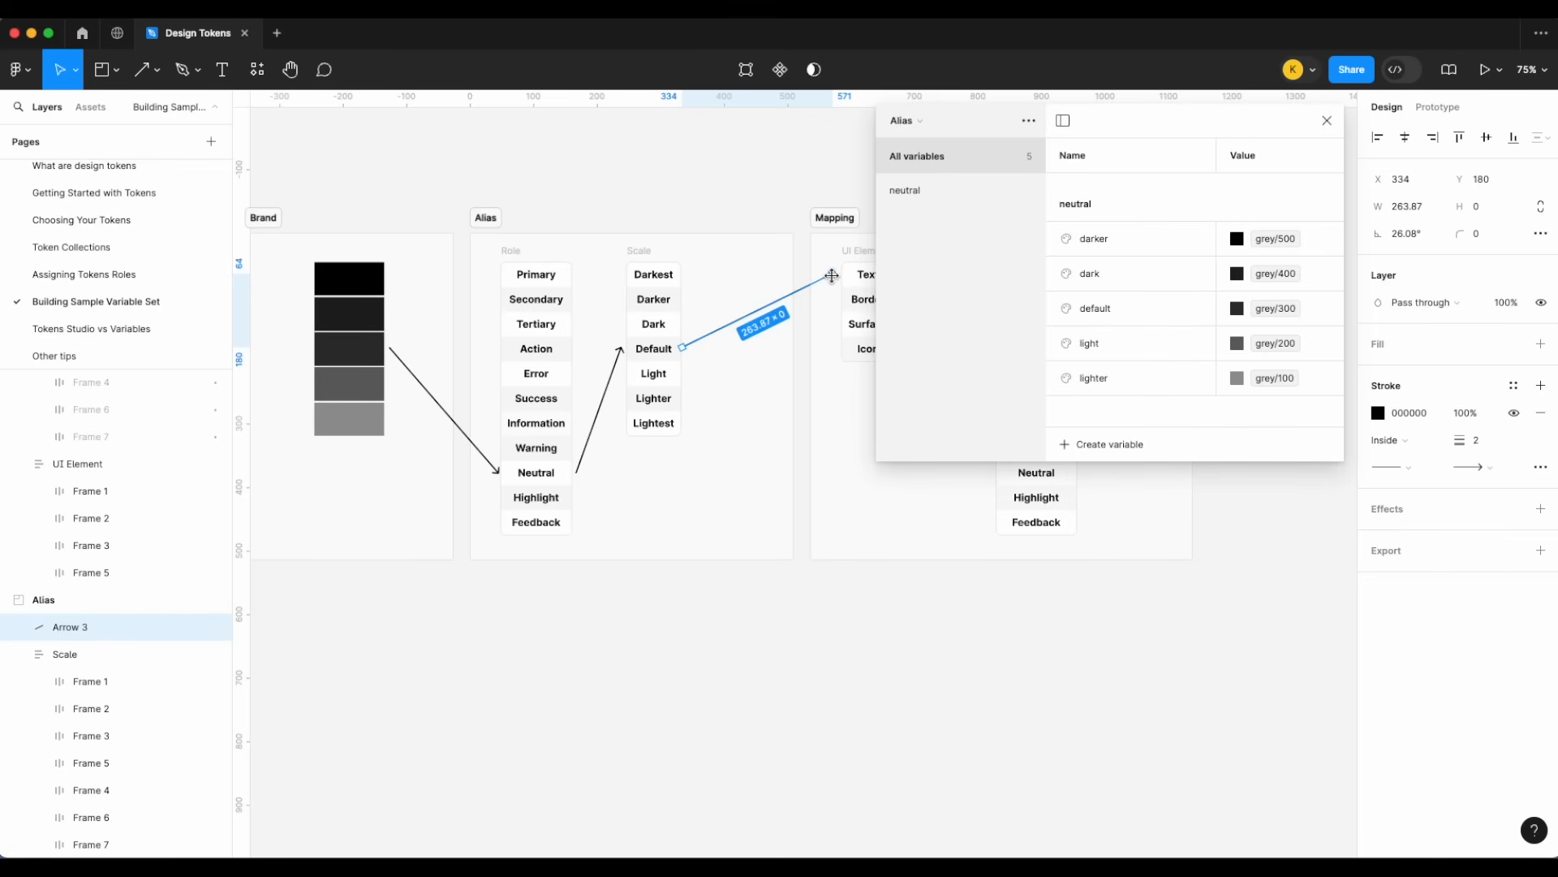
scroll(836, 284, right, 3)
click(720, 265)
click(706, 284)
click(653, 304)
mouse_move(669, 296)
mouse_down()
mouse_move(703, 278)
mouse_move(667, 289)
mouse_up()
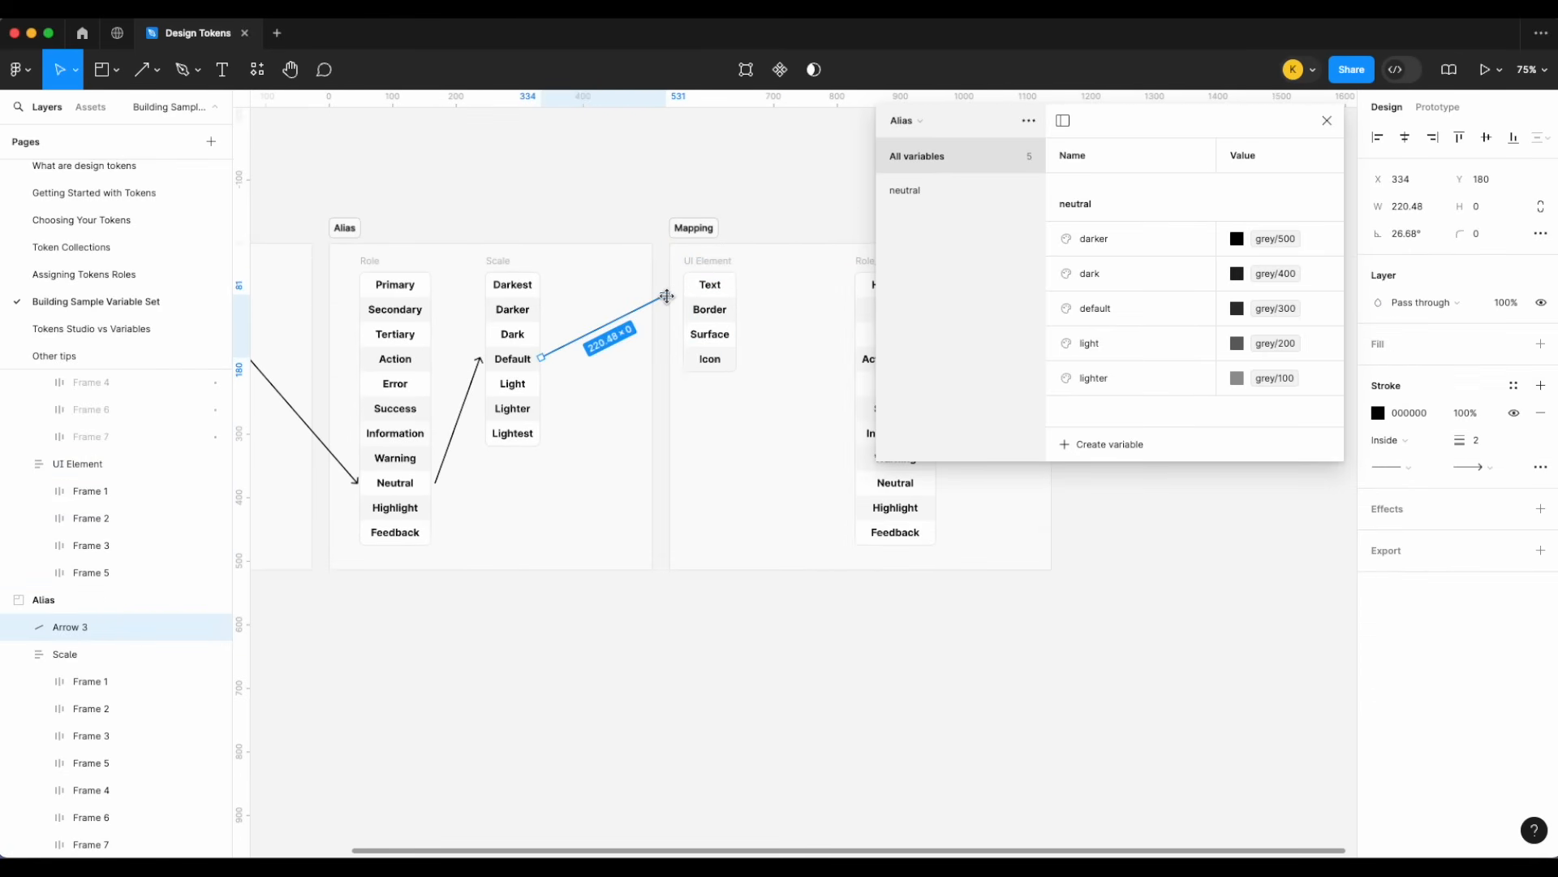
click(731, 216)
- Duplicate the arrow and place the copy about 165 px long from Text in UI Element to Body in Role_2
scroll(755, 203, right, 2)
scroll(755, 203, down, 3)
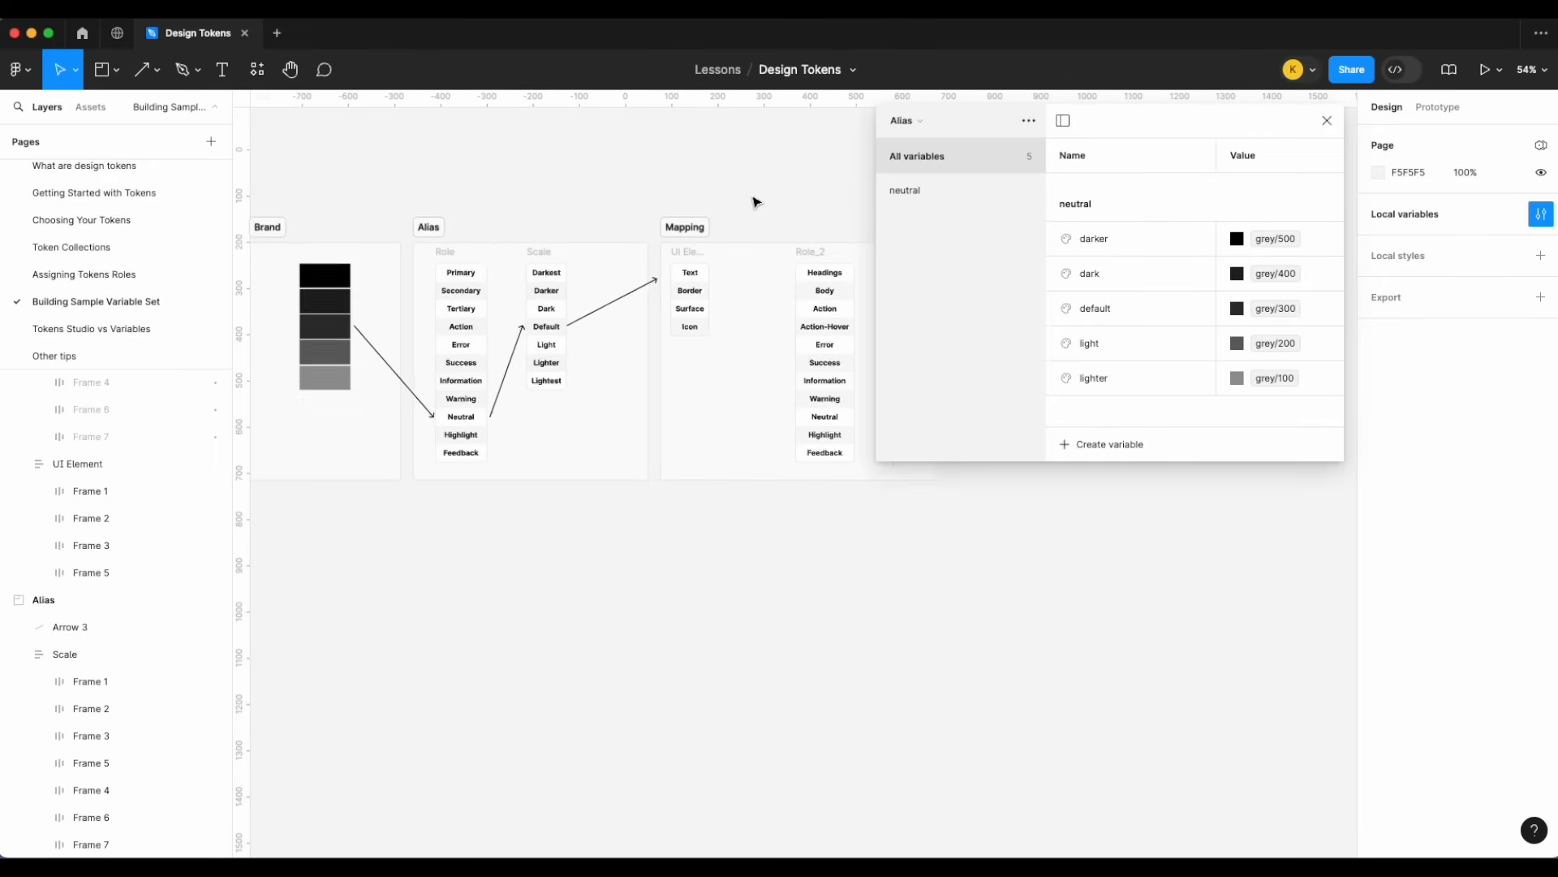
scroll(659, 280, left, 2)
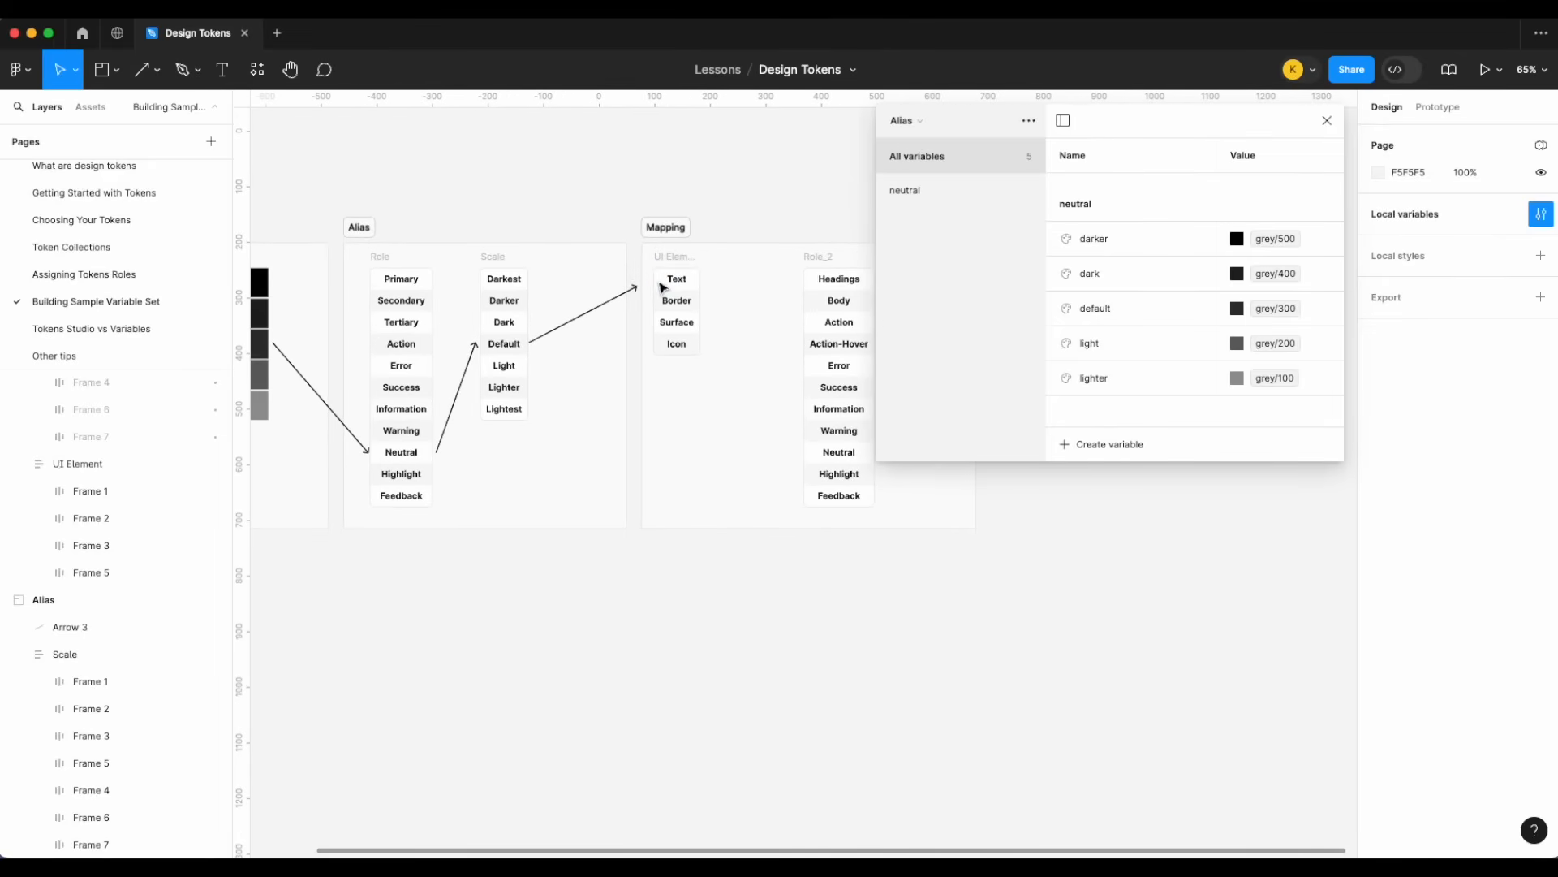
scroll(650, 301, left, 2)
click(645, 302)
scroll(666, 288, right, 2)
scroll(686, 278, up, 5)
key(super+d)
drag(312, 393, 566, 307)
drag(699, 308, 696, 332)
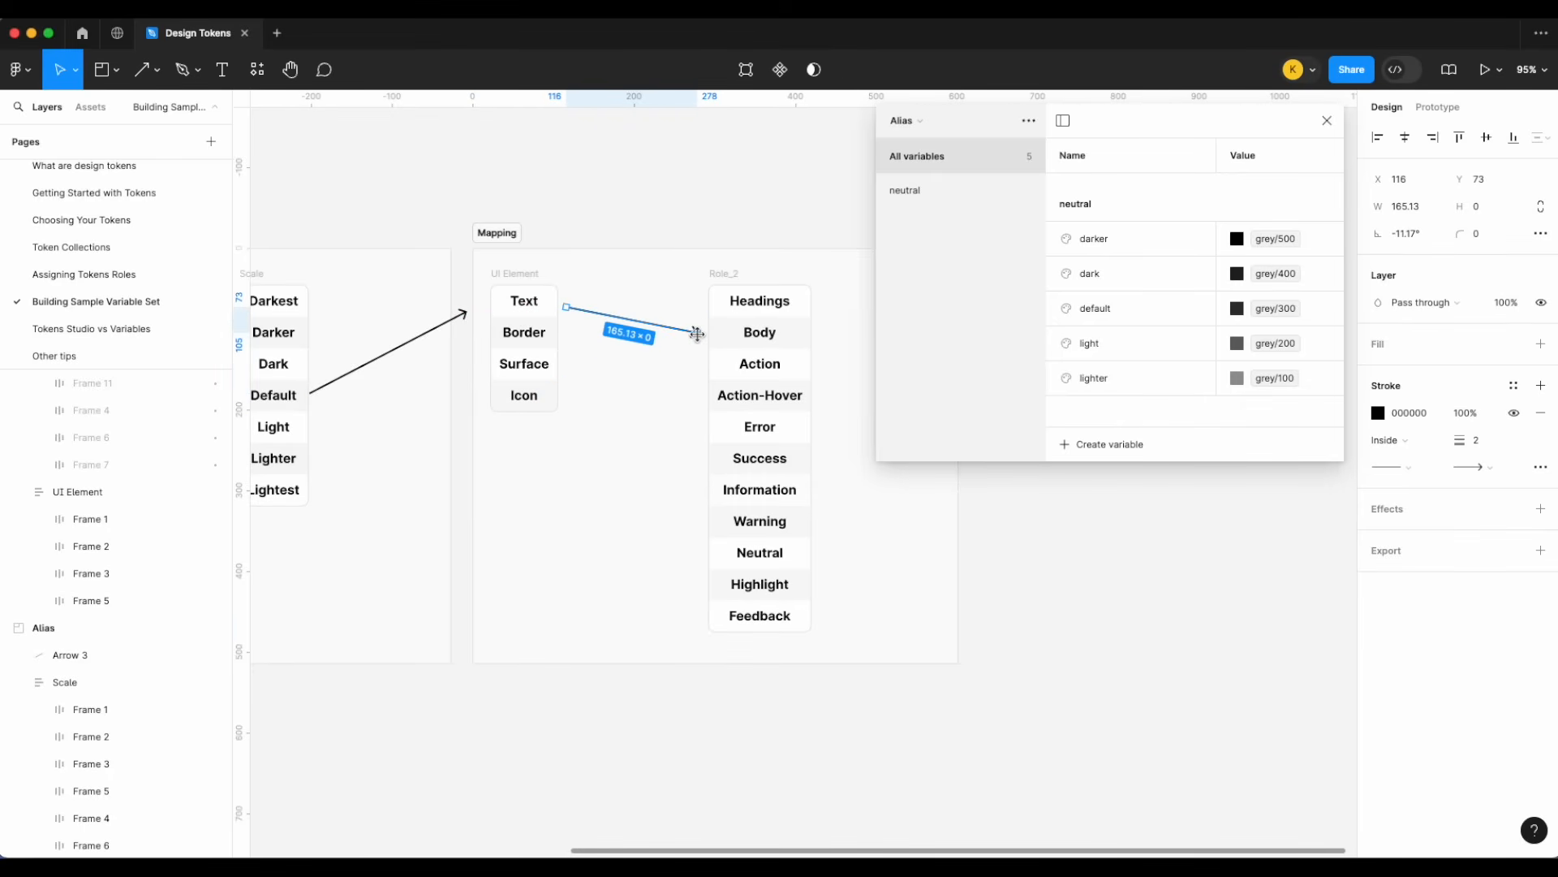
- Create a color variable named text/body in the Mapped collection
click(920, 121)
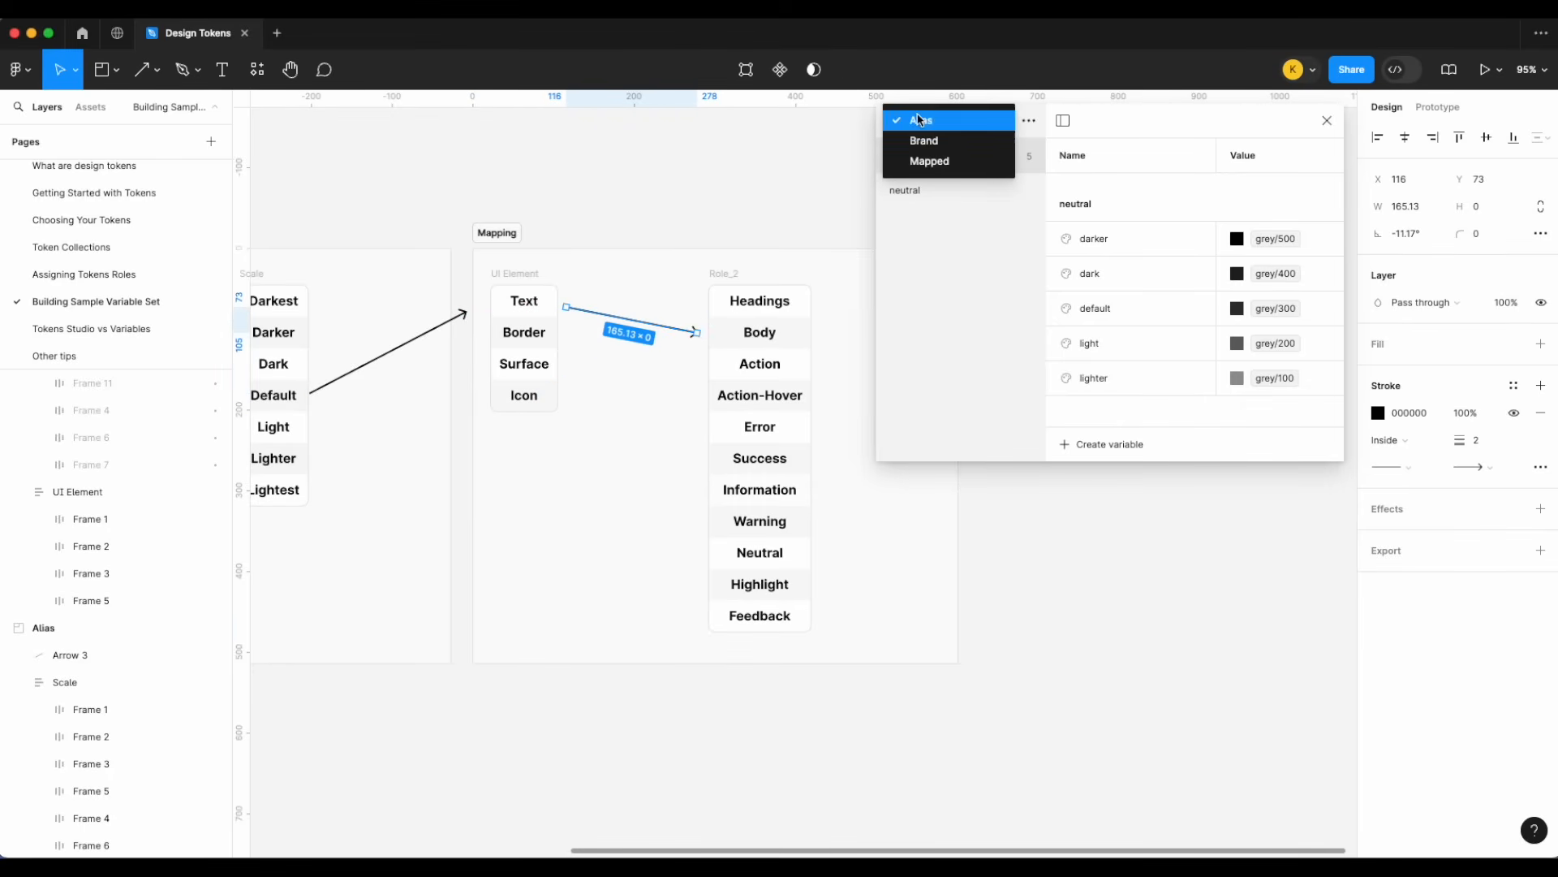
click(929, 161)
click(1156, 370)
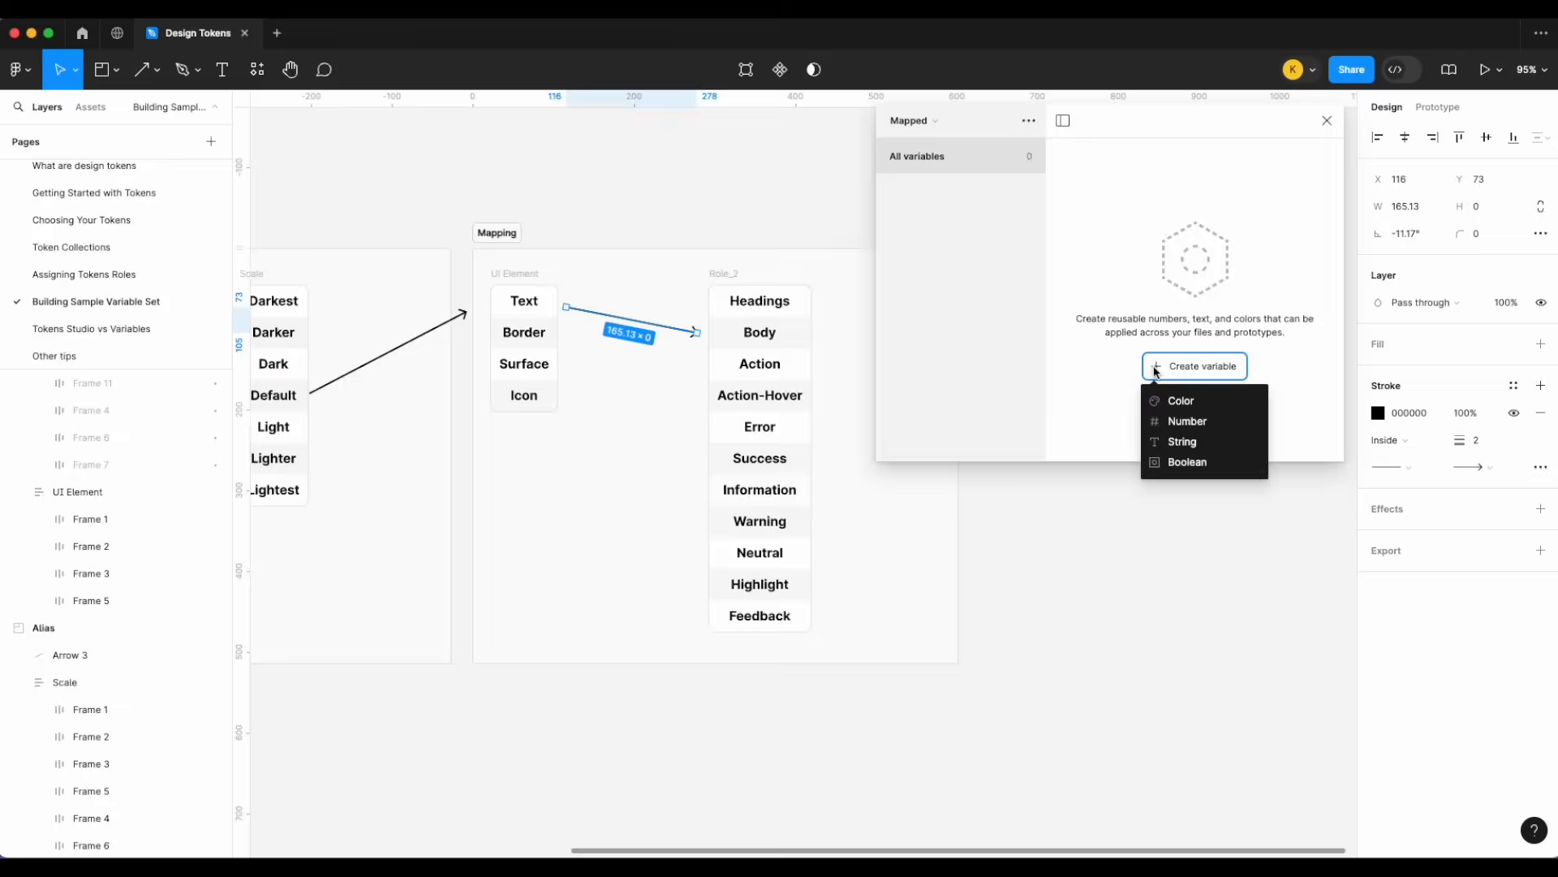
click(1177, 403)
text(te)
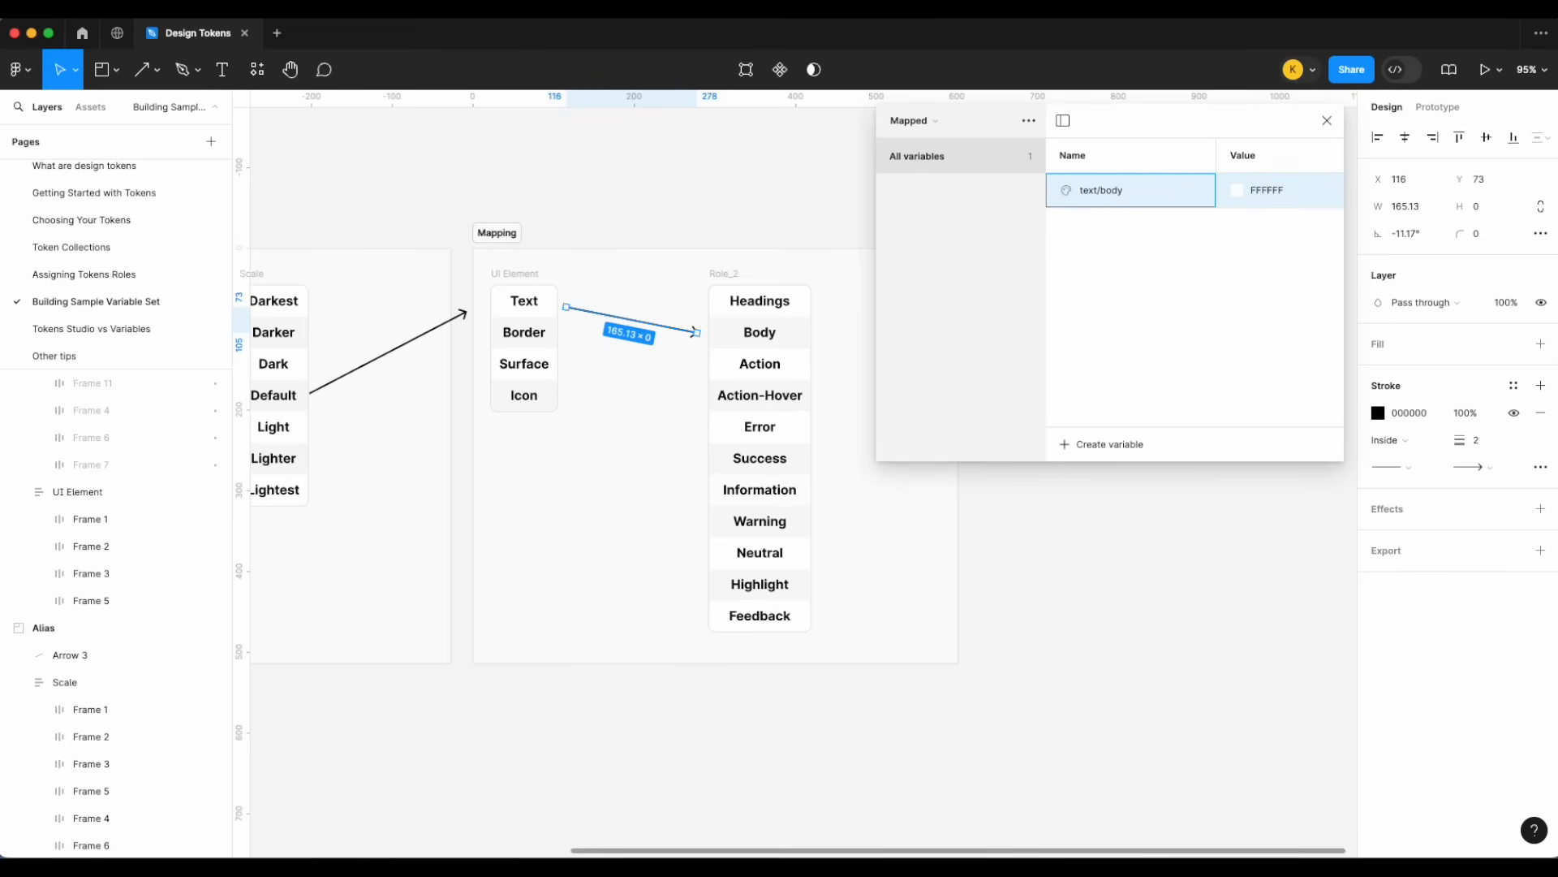
text(xt/body)
key(Return)
- Link the body variable's value to the Alias variable neutral/default
scroll(550, 479, left, 5)
scroll(552, 477, left, 5)
scroll(552, 478, up, 3)
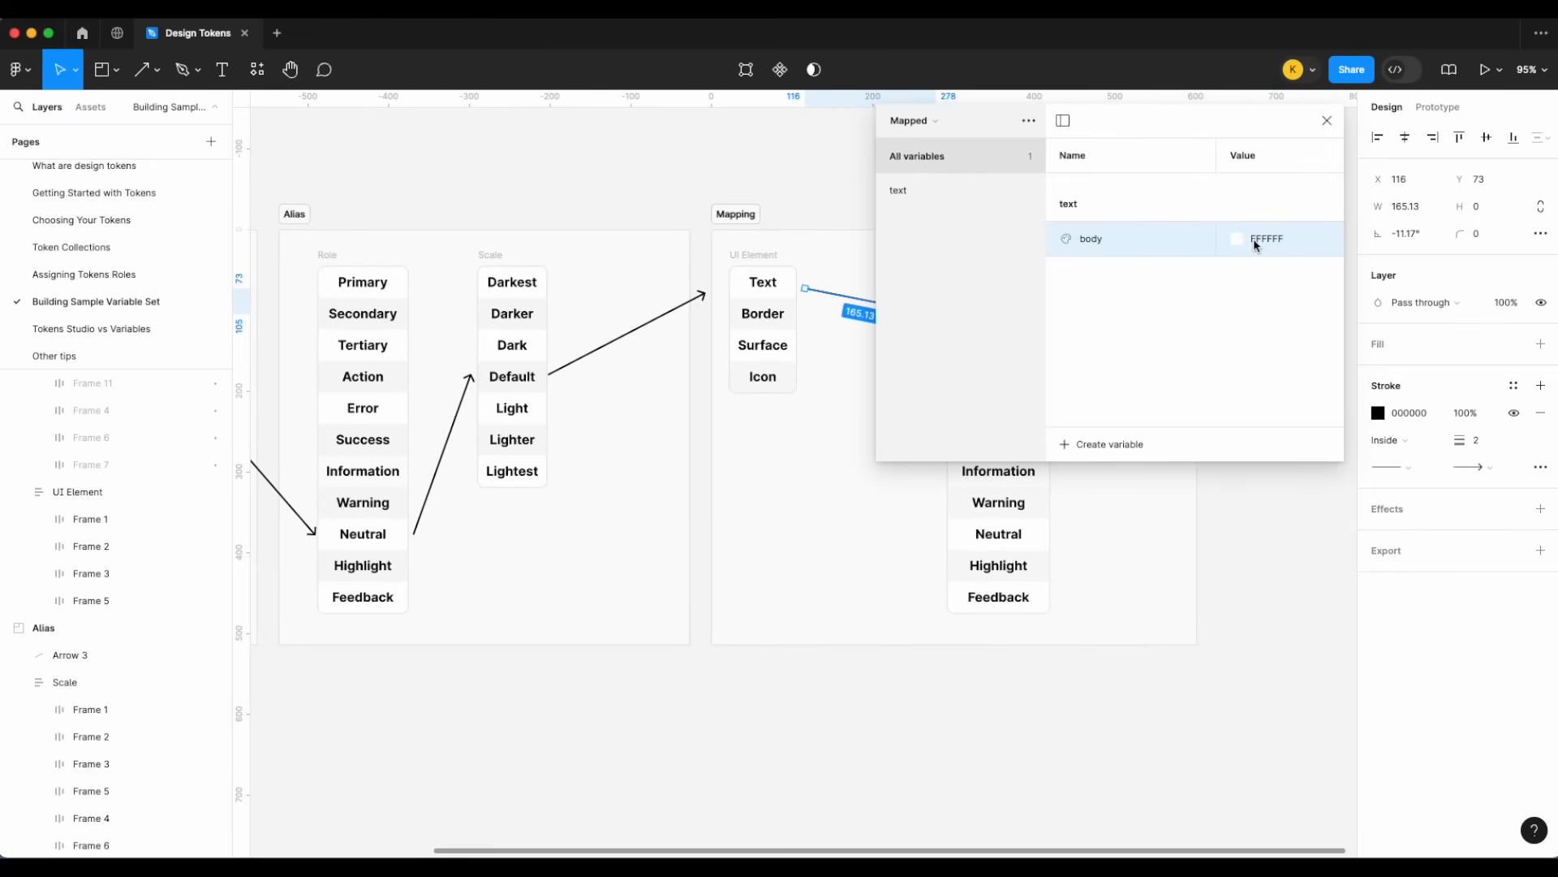
right_click(1253, 238)
click(1266, 239)
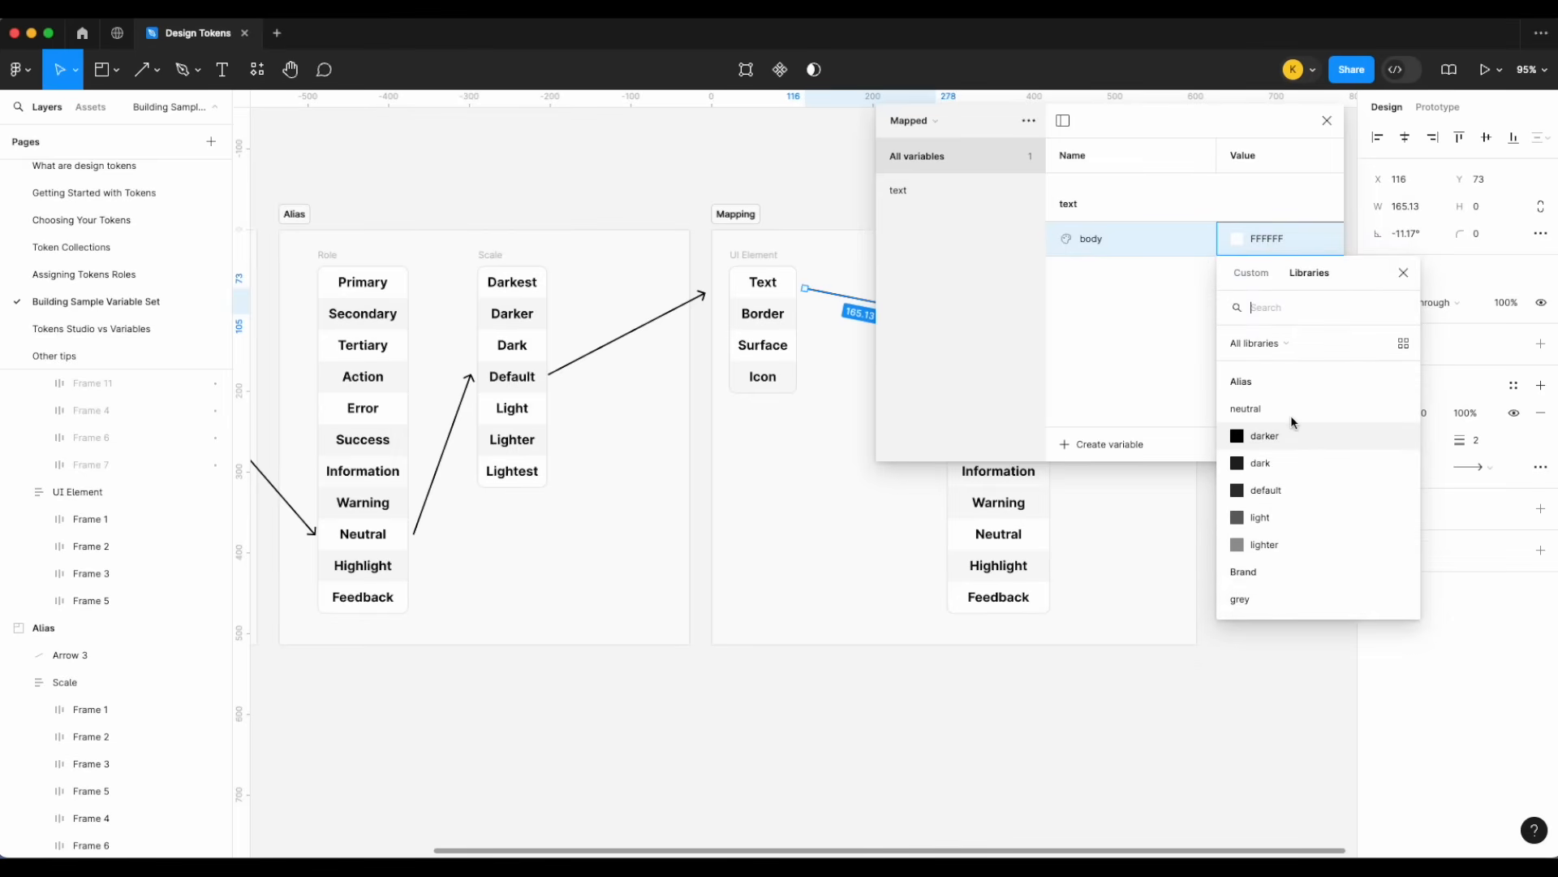
click(1271, 490)
- Duplicate the Text-to-Body arrow and point the copy at Headings, making it about 162 px long
scroll(776, 406, right, 5)
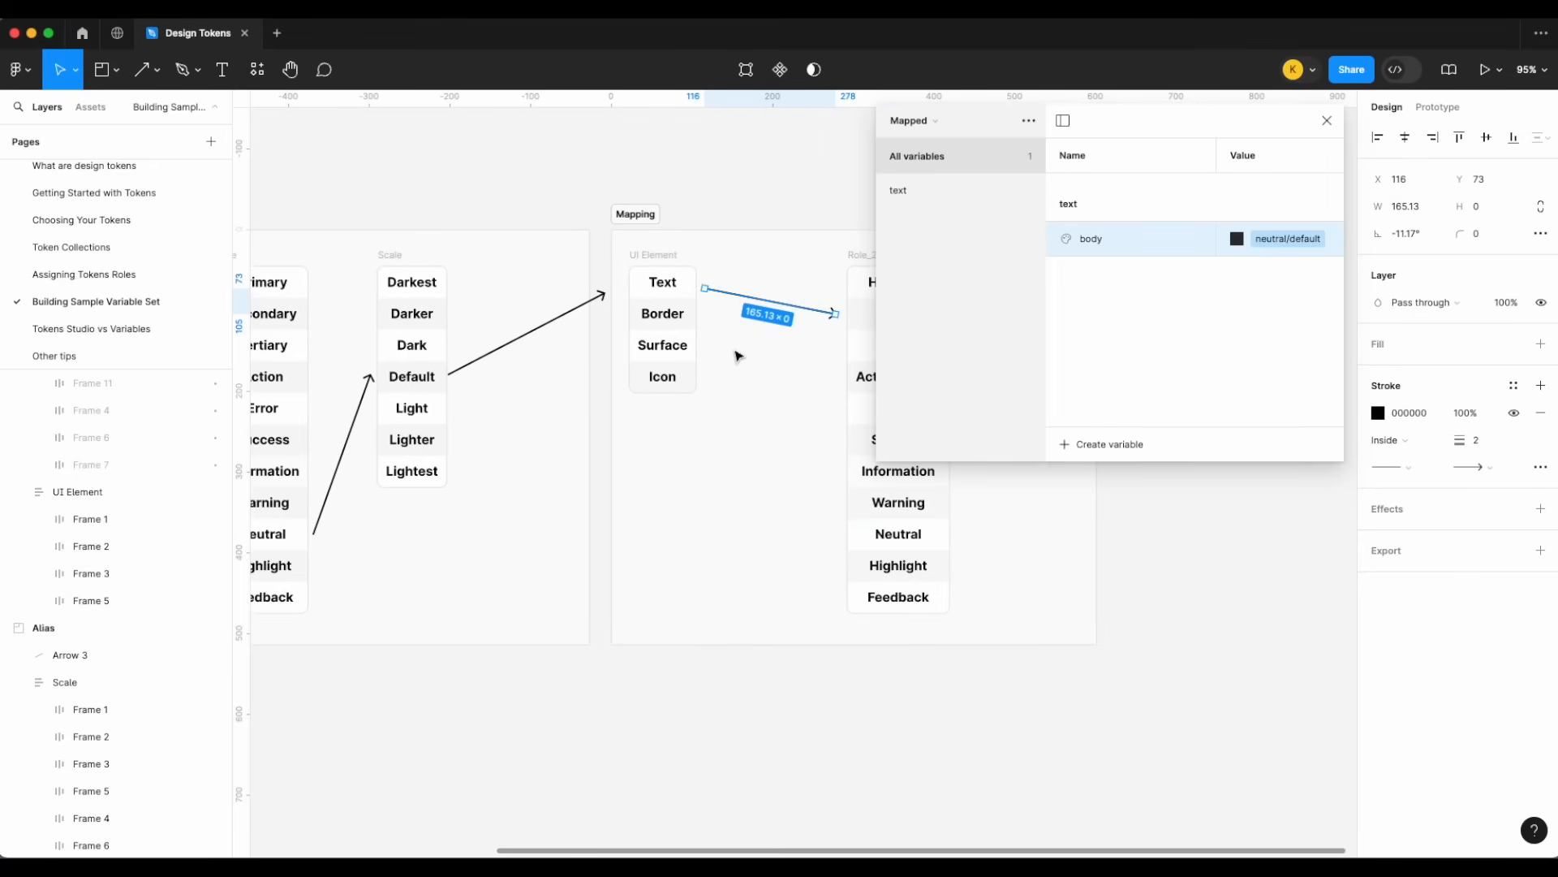
scroll(718, 357, left, 2)
scroll(710, 358, right, 4)
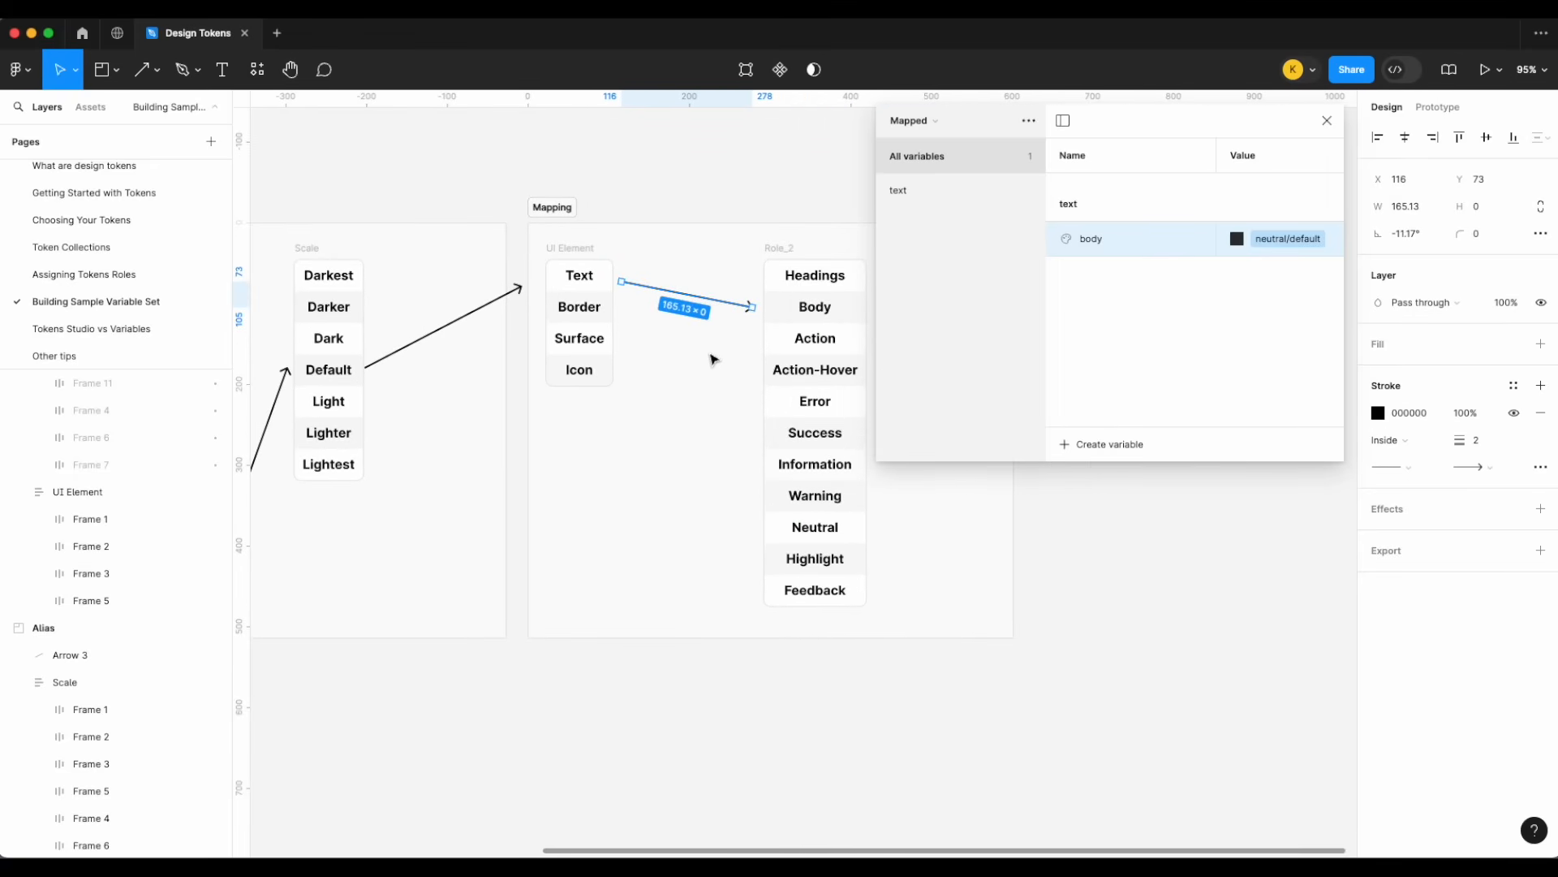
scroll(703, 356, right, 1)
click(702, 355)
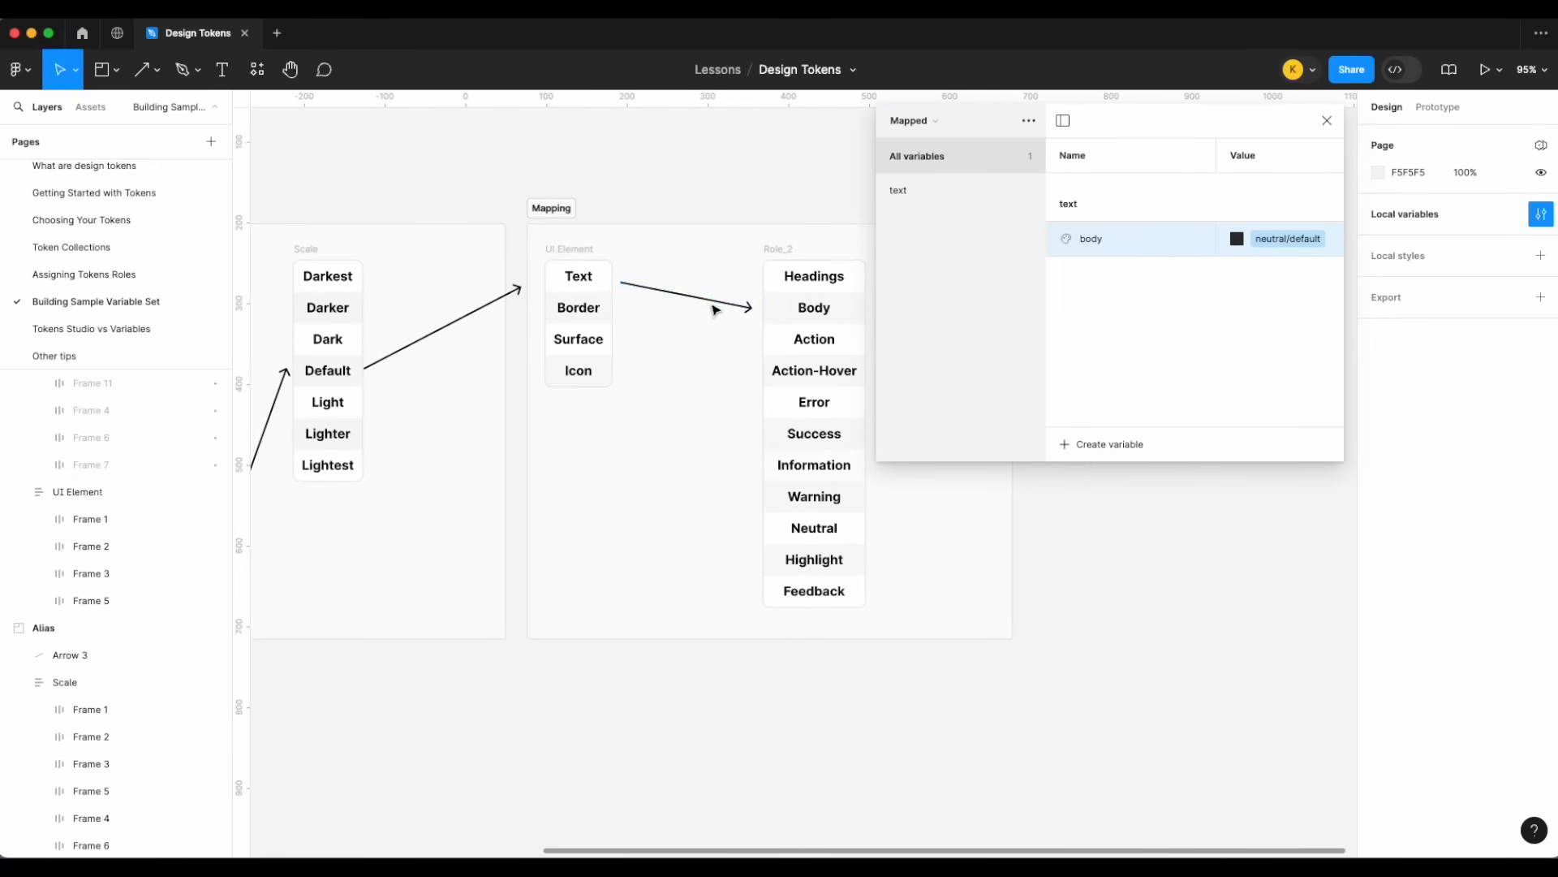
click(713, 305)
key(ctrl+d)
drag(752, 309, 752, 283)
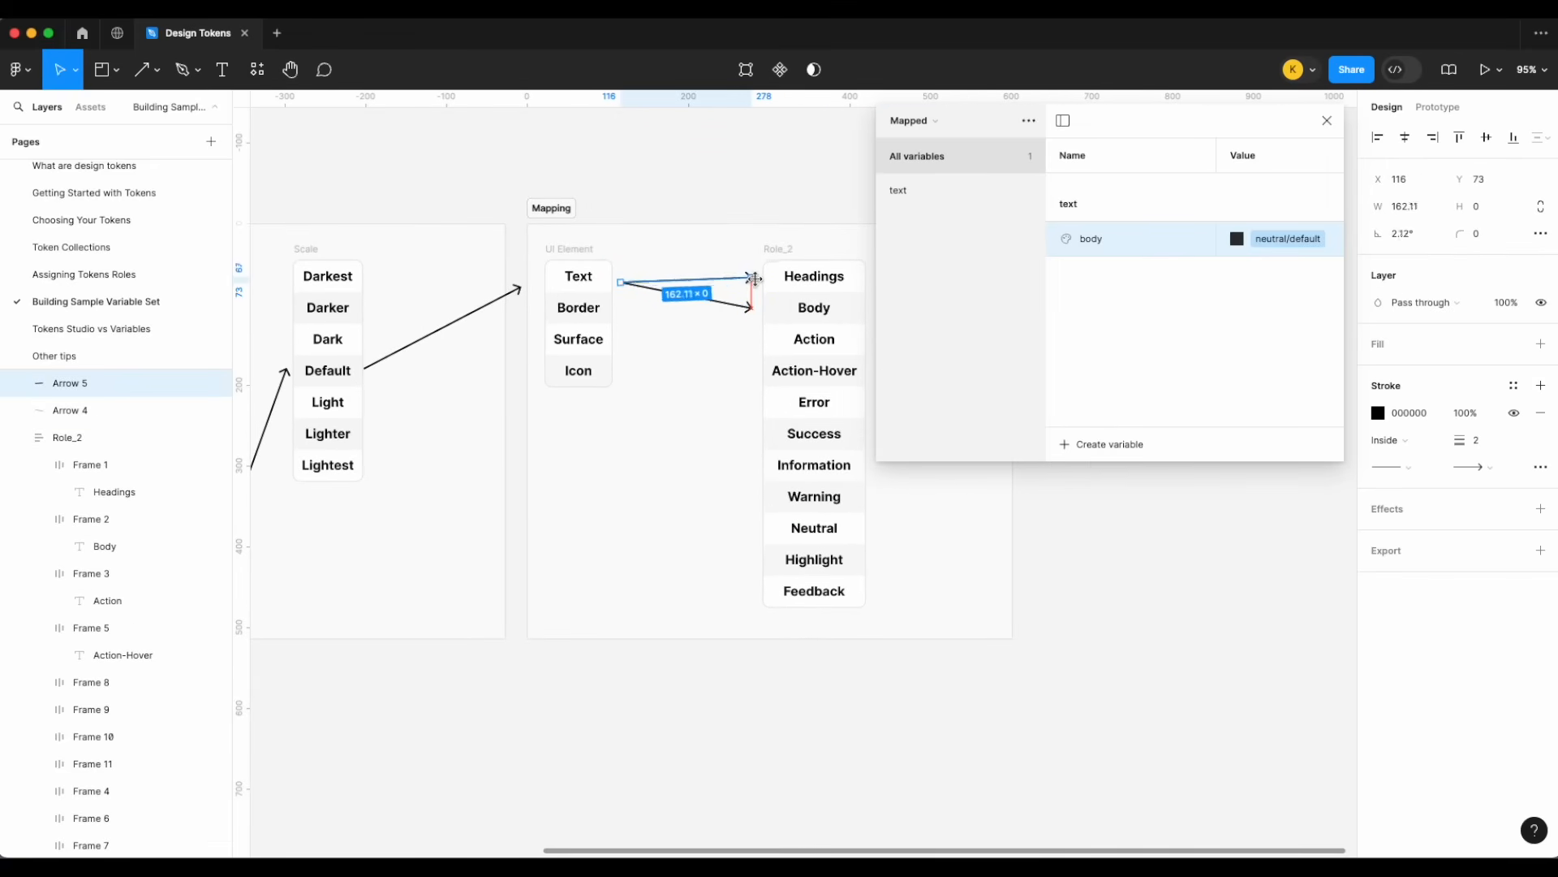
- Duplicate the body variable as heading and link its value to neutral/darker
scroll(639, 283, left, 2)
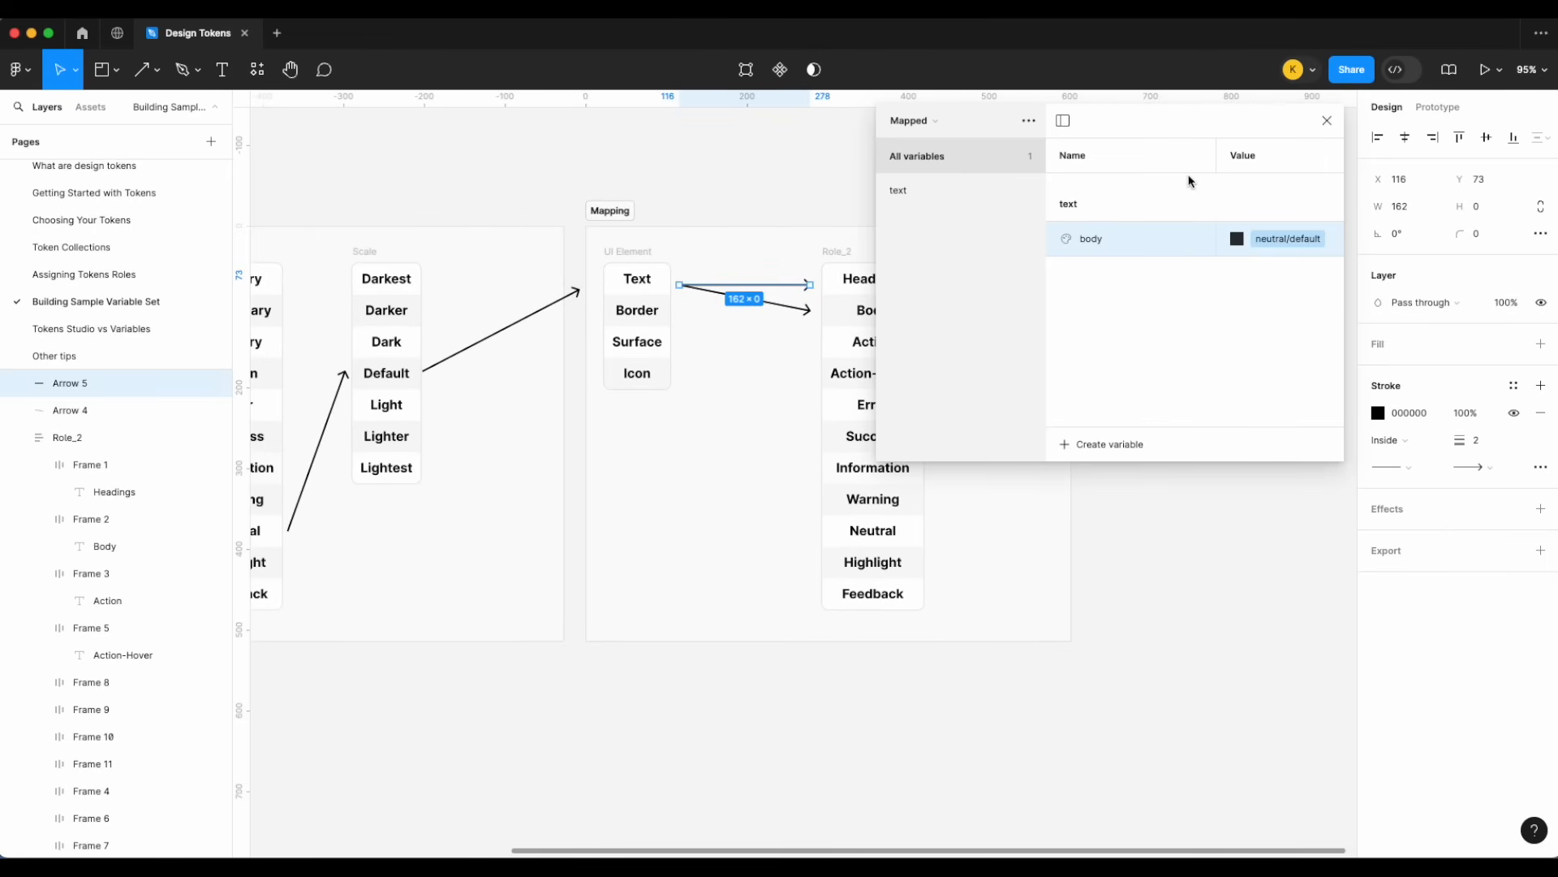
key(ctrl+d)
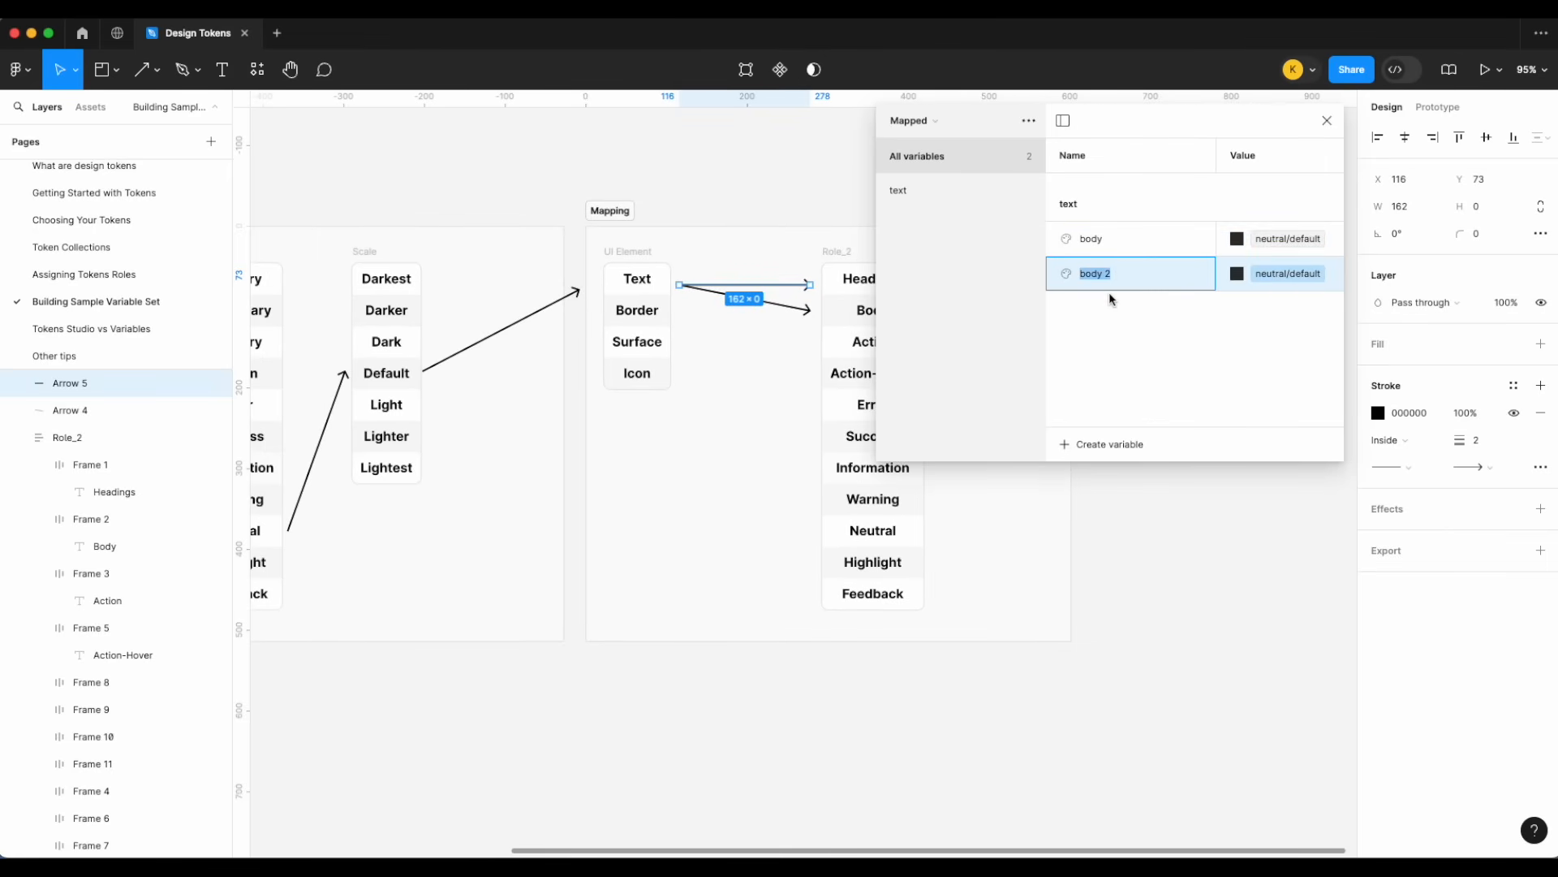
key(Return)
click(1237, 273)
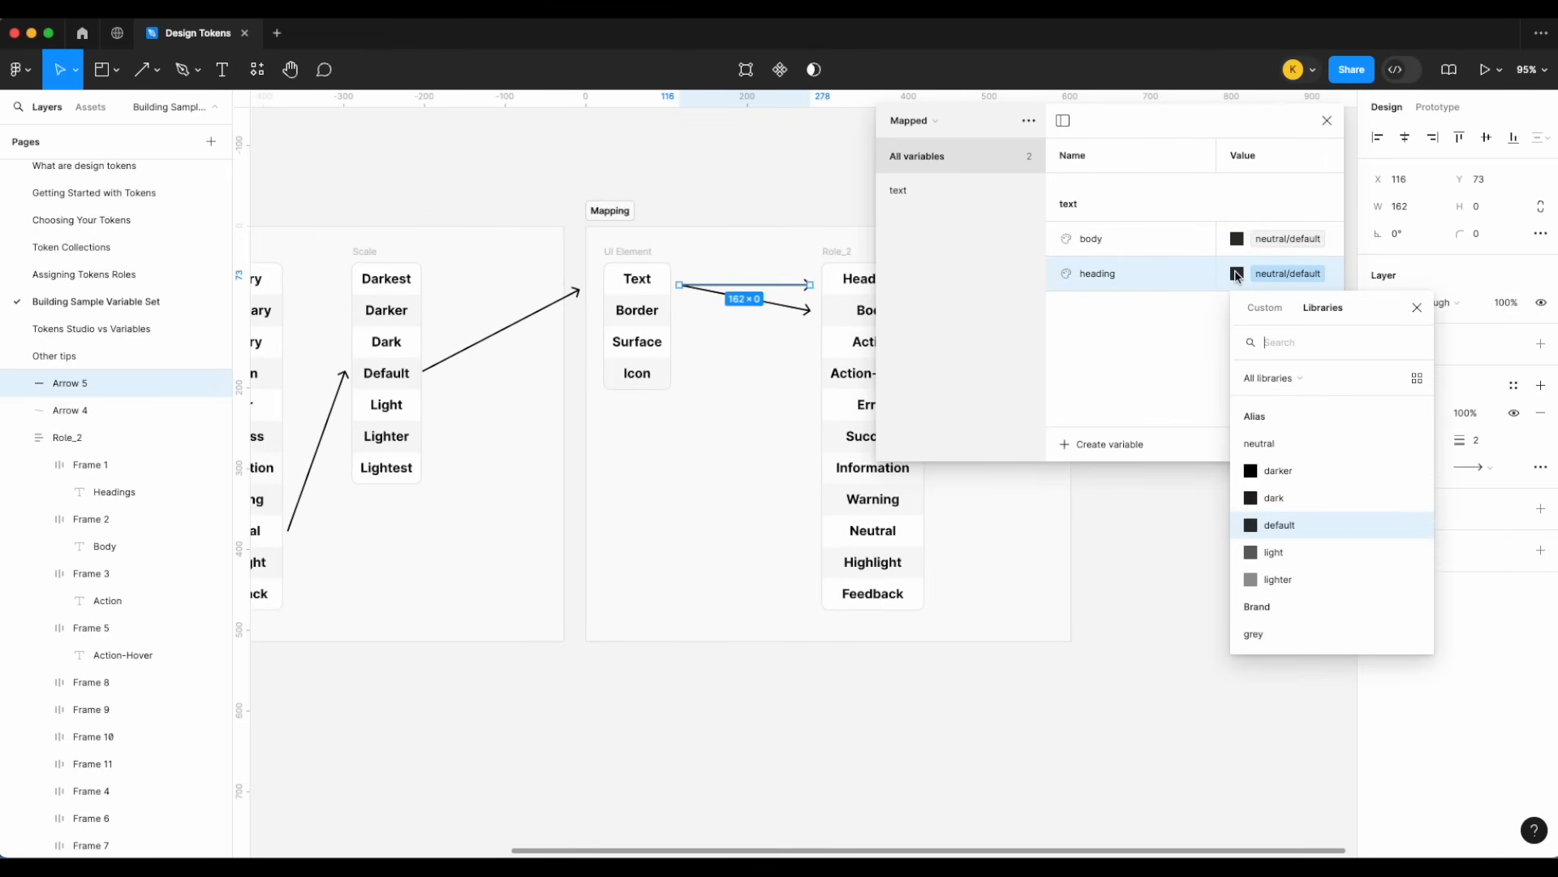
click(1297, 477)
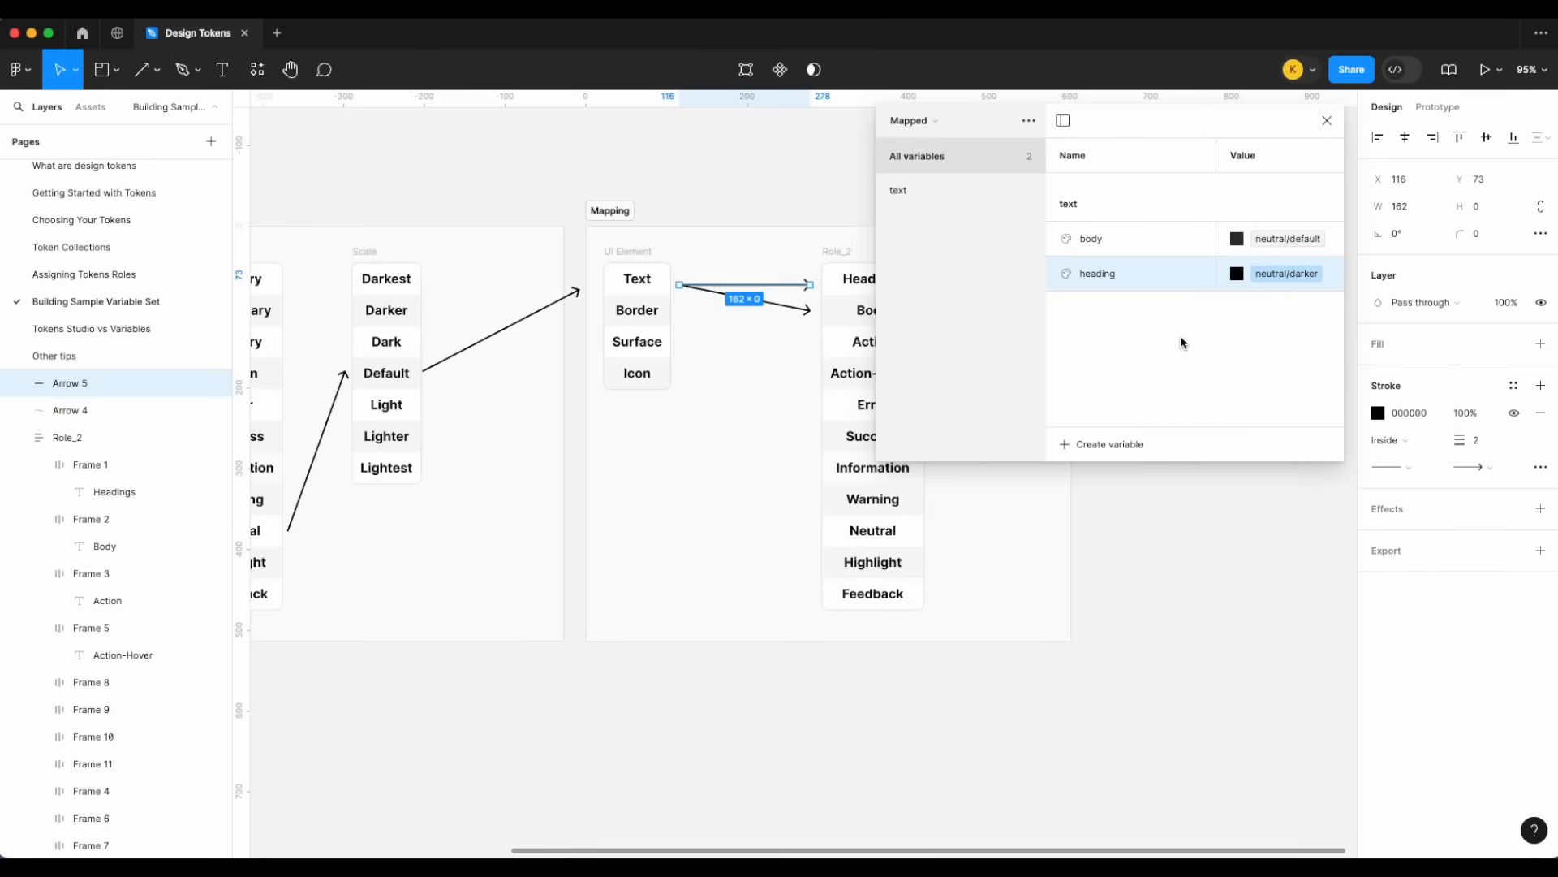
- Review the Alias collection's neutral variables against the text variables in the Mapped collection
scroll(739, 456, right, 5)
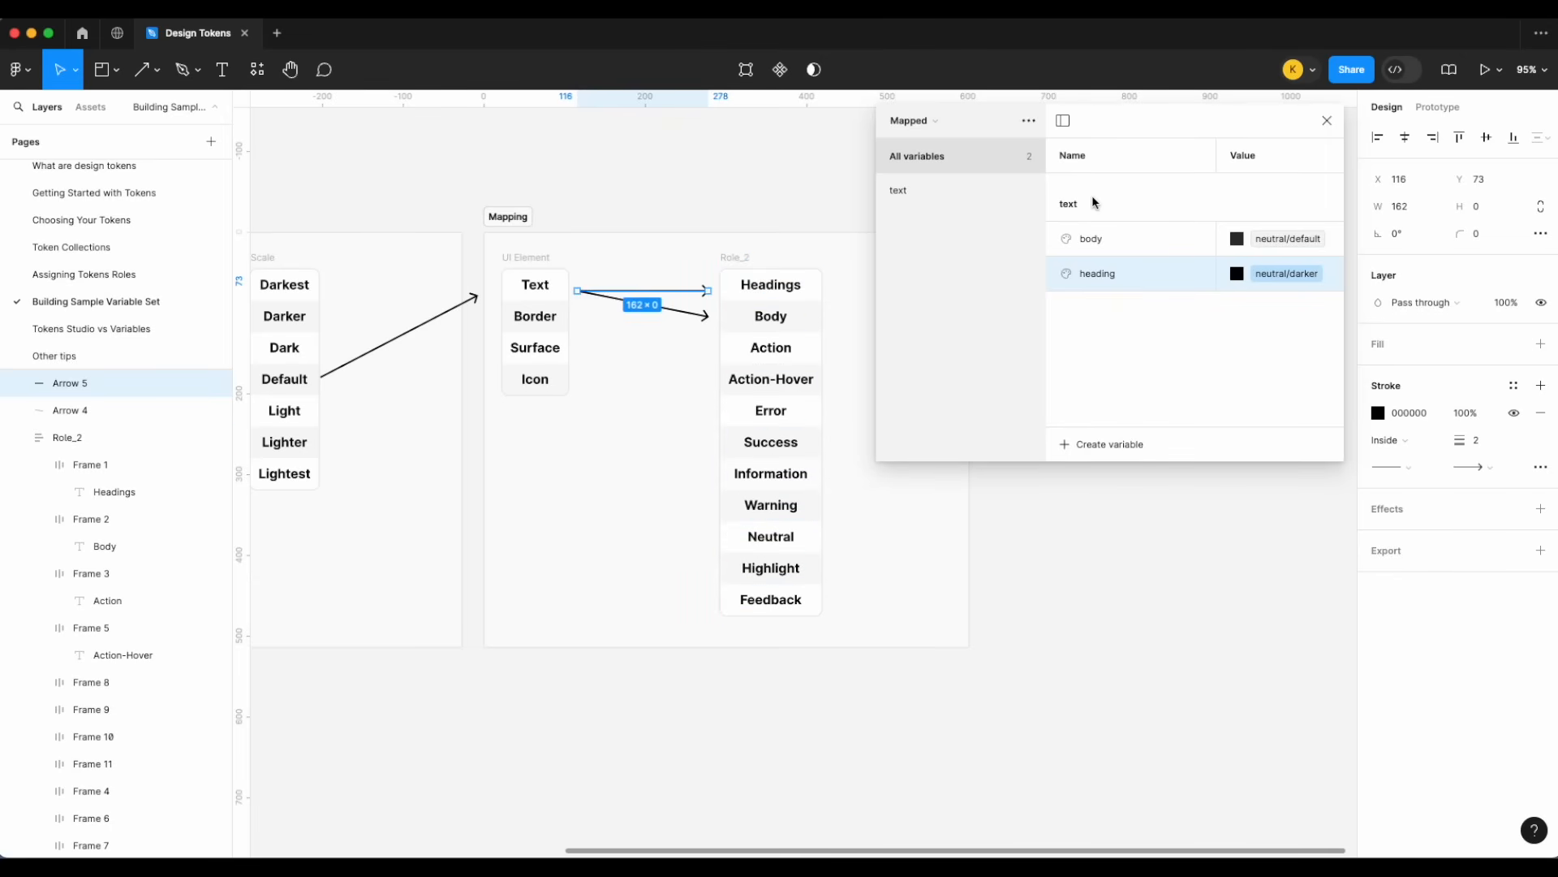
click(928, 122)
click(933, 115)
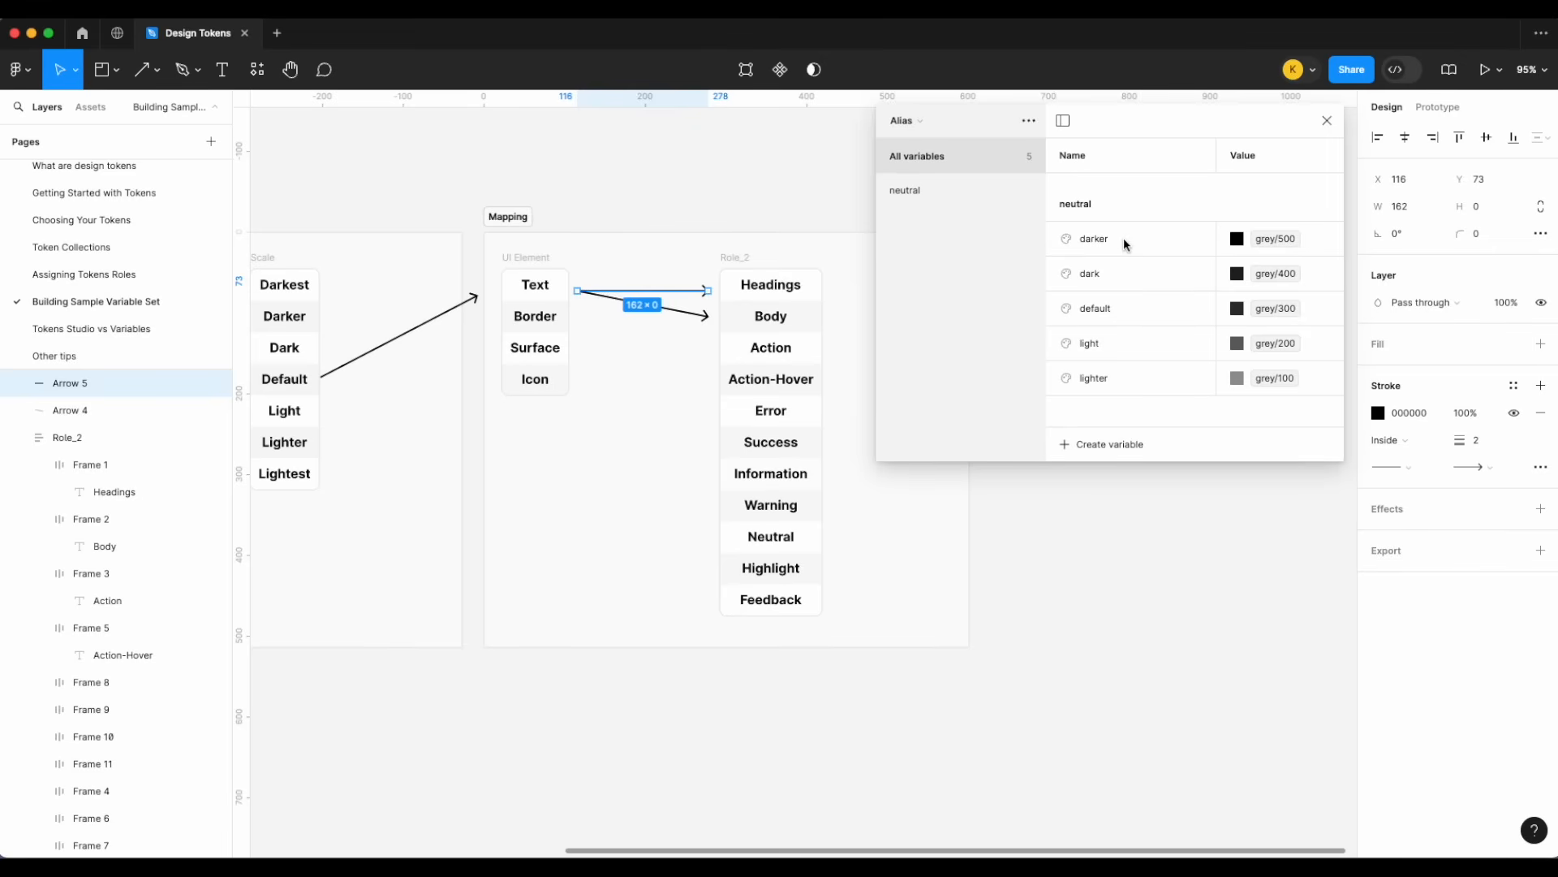
click(922, 123)
click(931, 161)
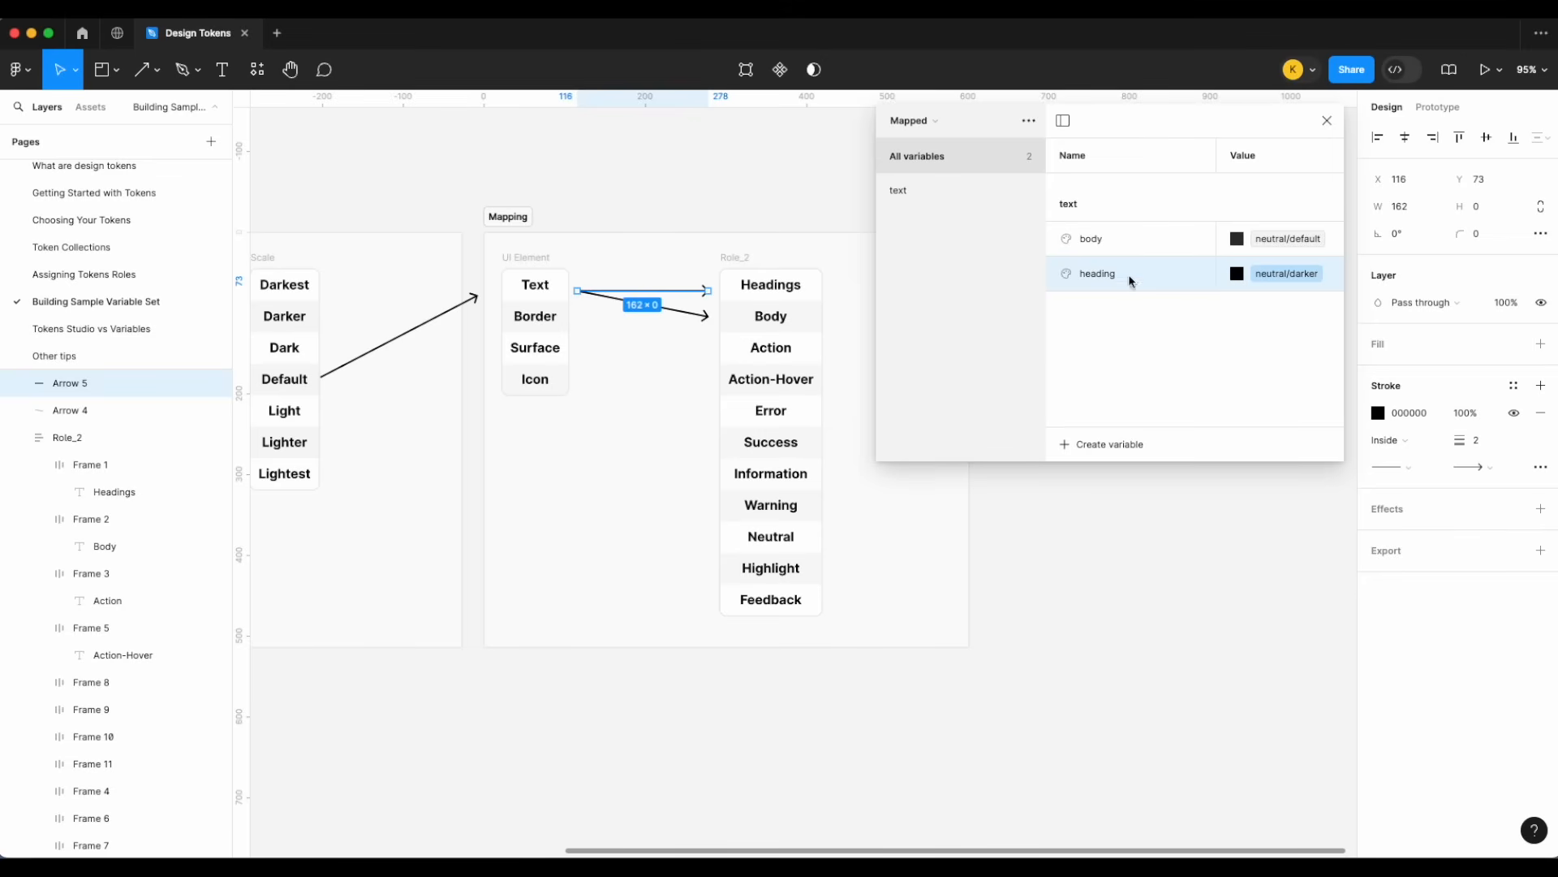
- Review the grey Brand, Alias and Mapping frames and the arrows linking them alongside the Mapped text variables
scroll(703, 181, down, 5)
scroll(703, 181, right, 4)
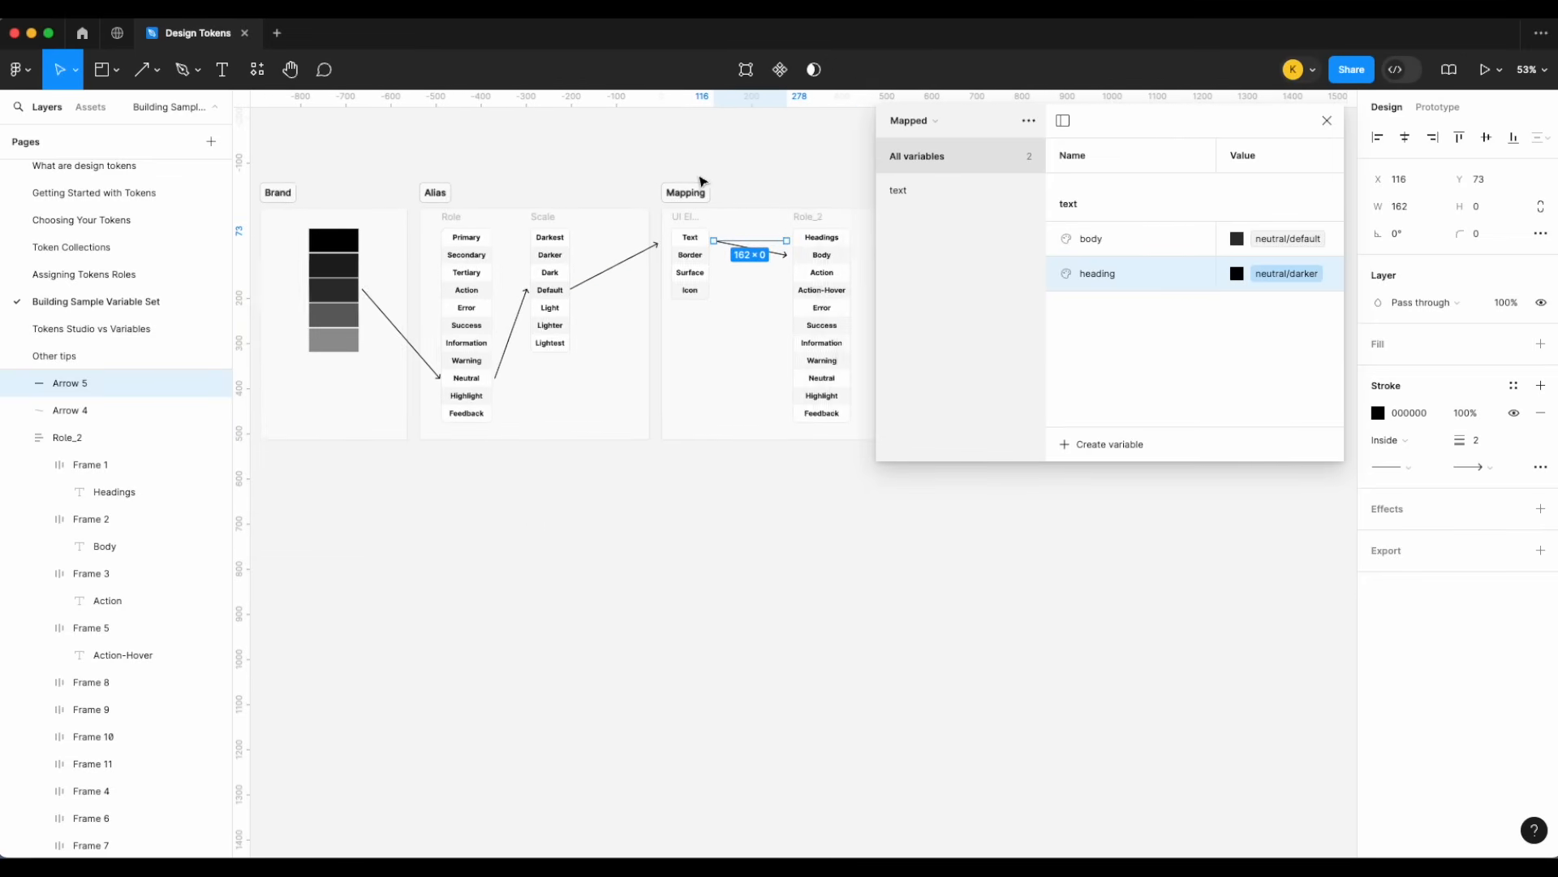
scroll(812, 296, right, 5)
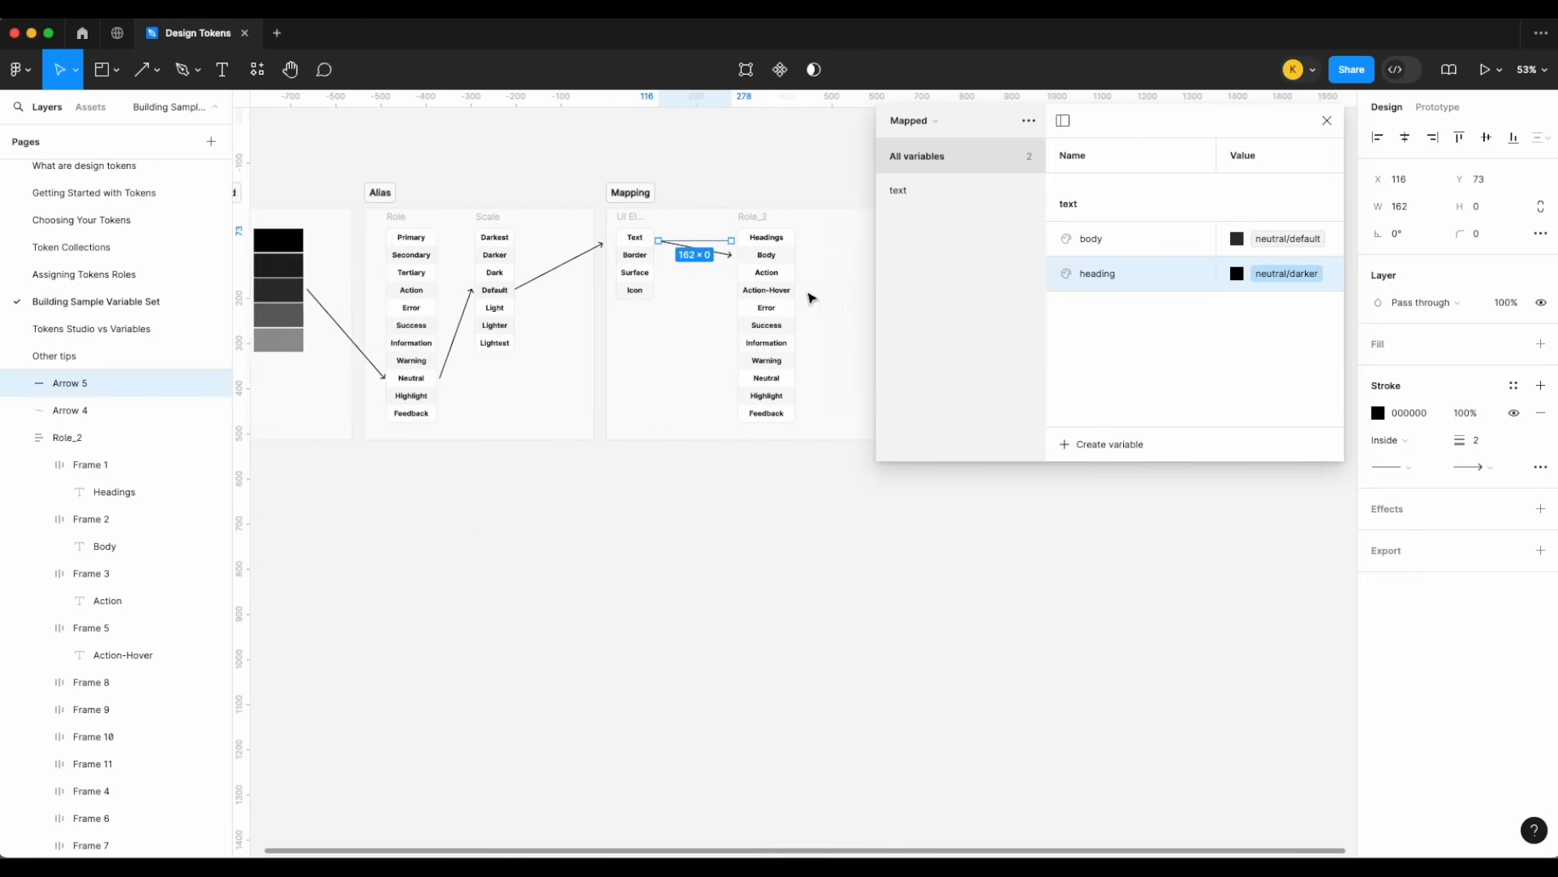
scroll(783, 292, left, 8)
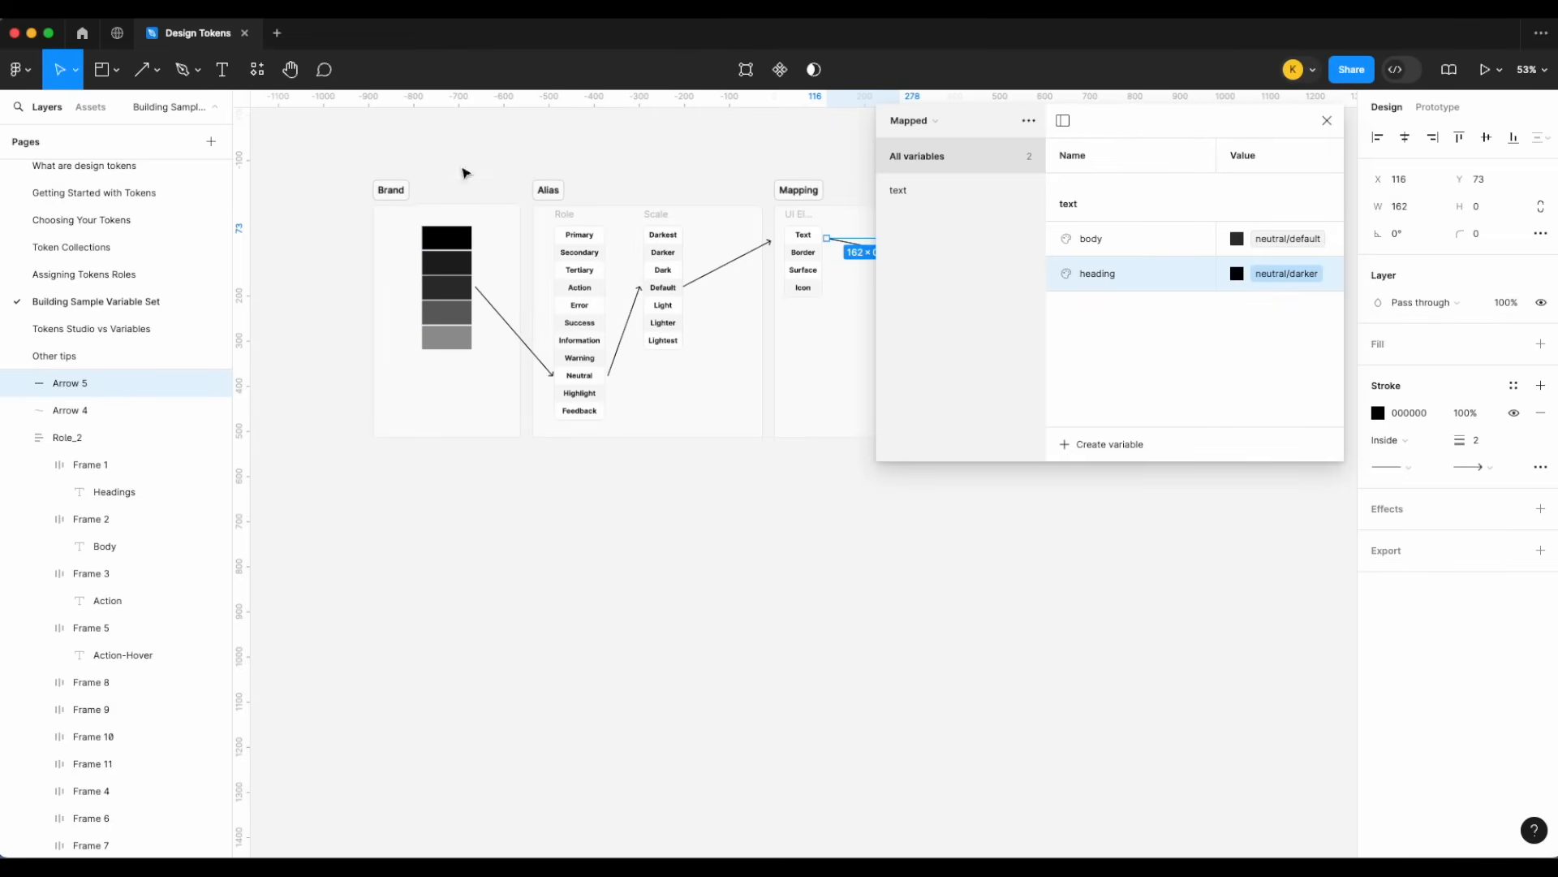
scroll(474, 369, right, 6)
scroll(796, 307, up, 3)
scroll(796, 307, up, 1)
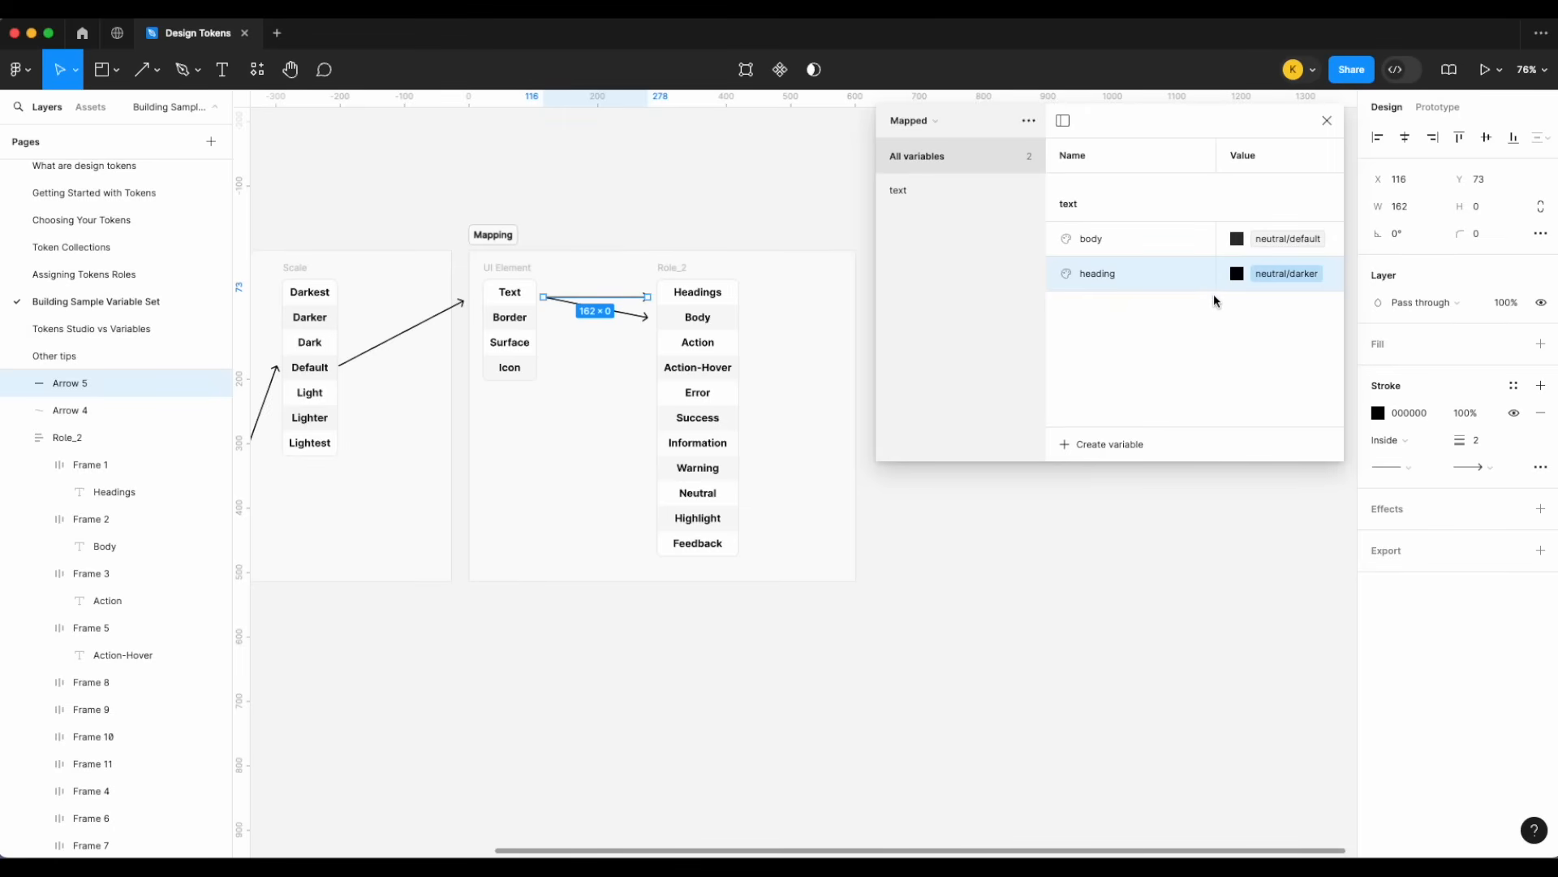
scroll(1063, 595, down, 5)
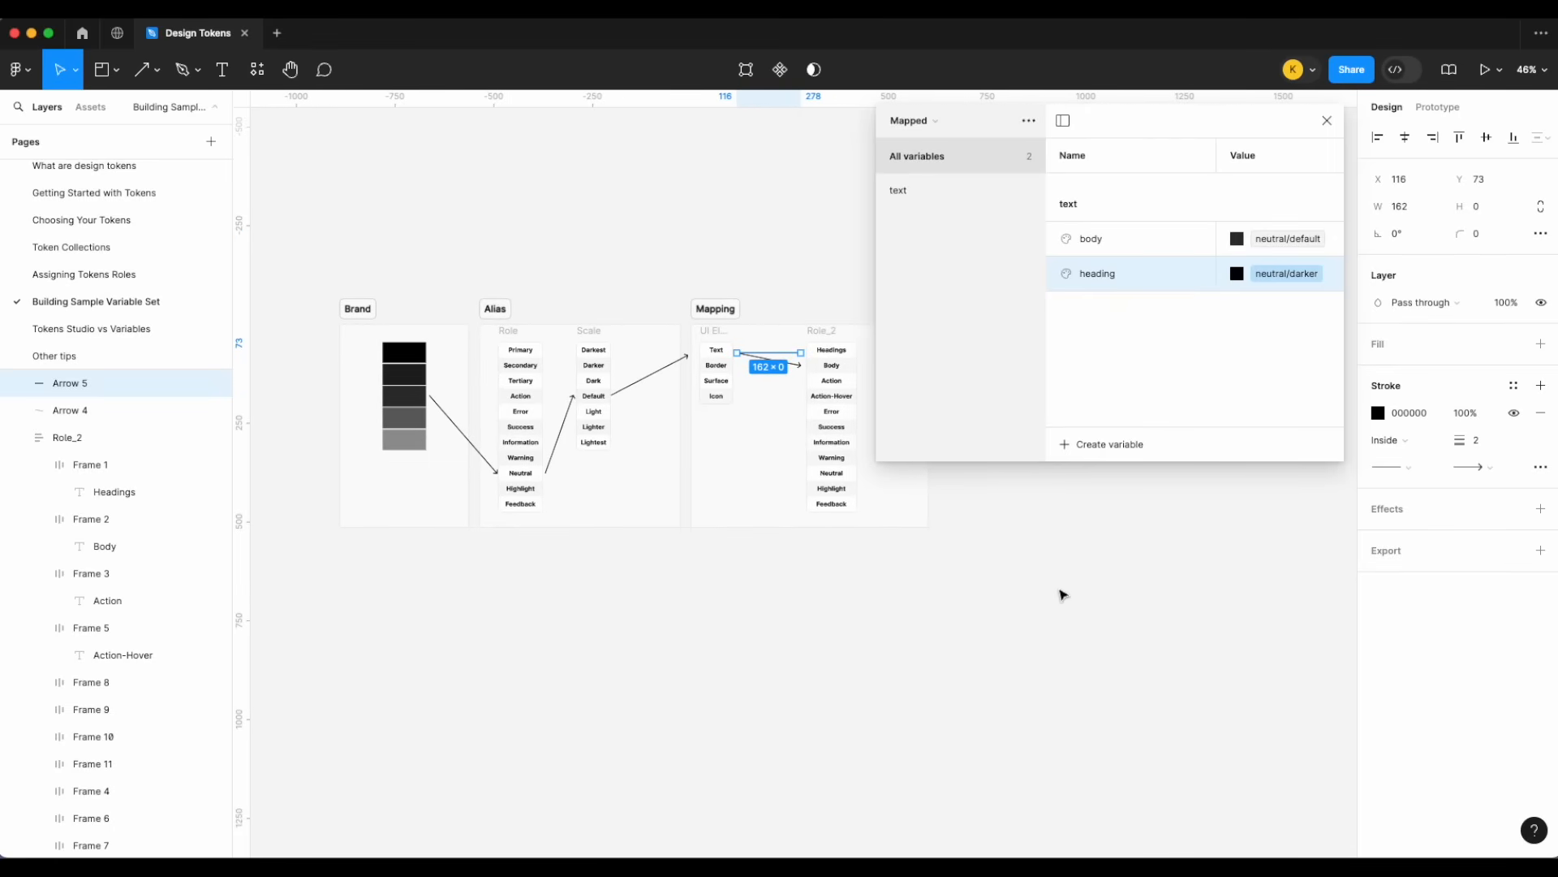
scroll(1063, 595, down, 1)
scroll(1064, 595, right, 1)
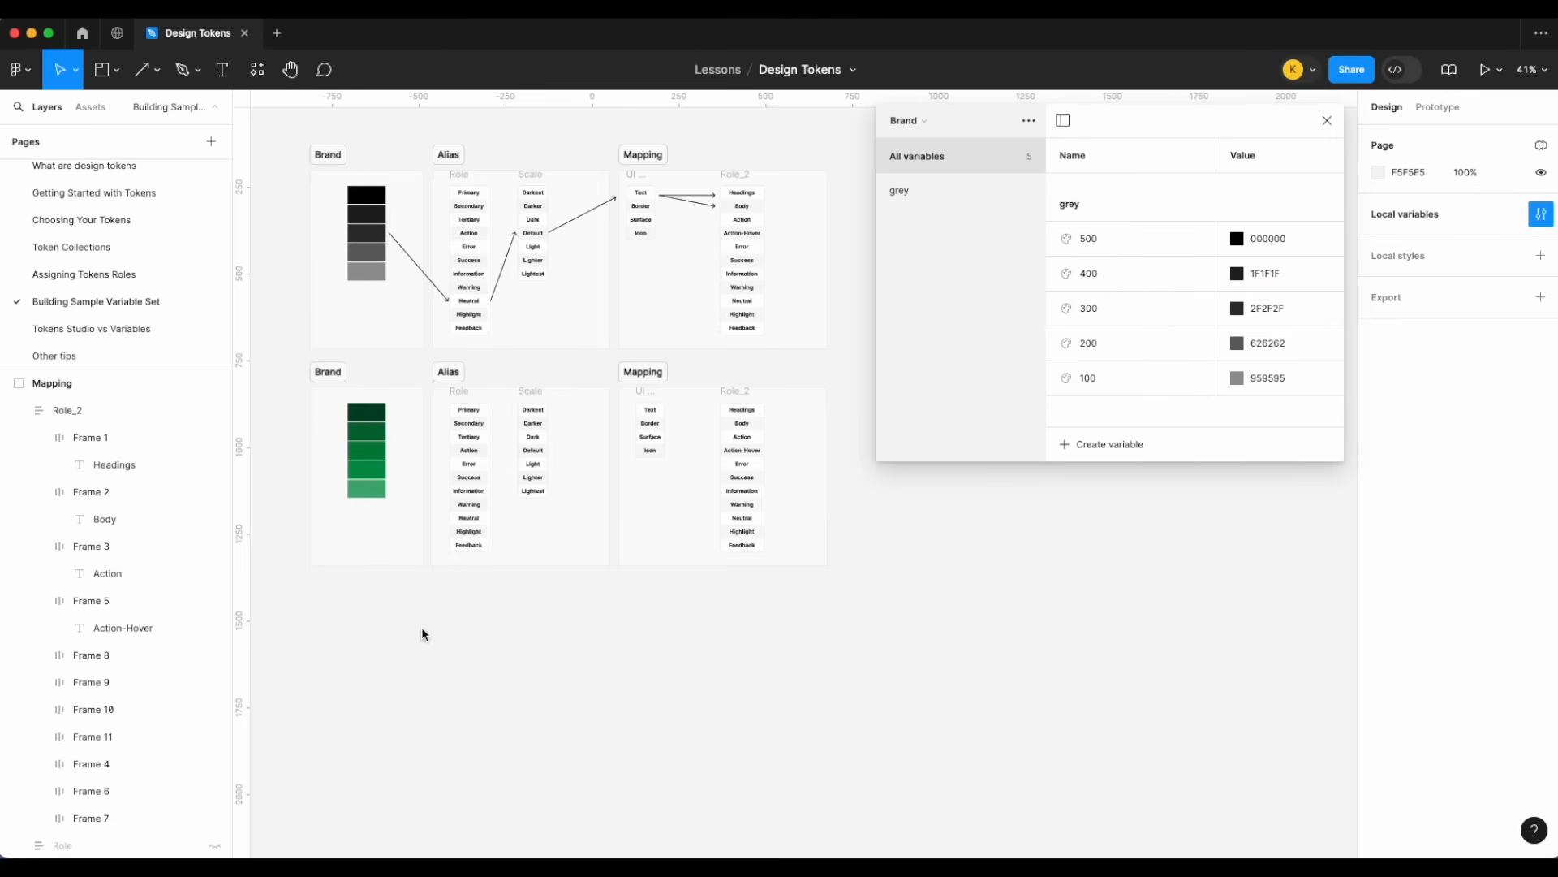
- Examine the second row of Brand, Alias and Mapping frames, including its green swatches and its role and scale lists
scroll(421, 627, up, 3)
scroll(431, 625, up, 8)
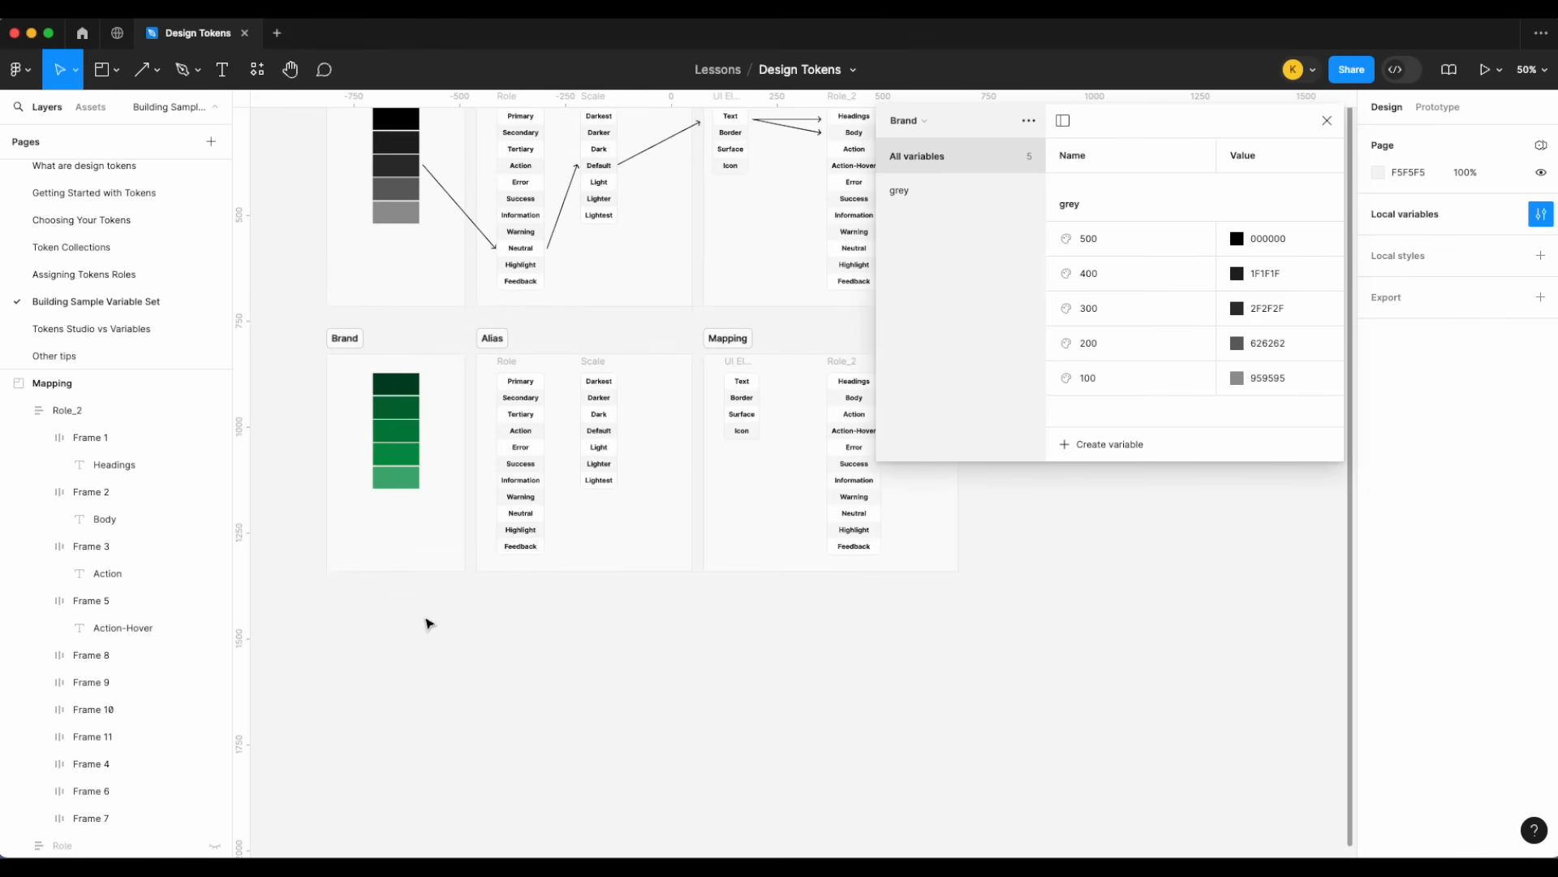
scroll(370, 361, down, 8)
scroll(689, 401, right, 3)
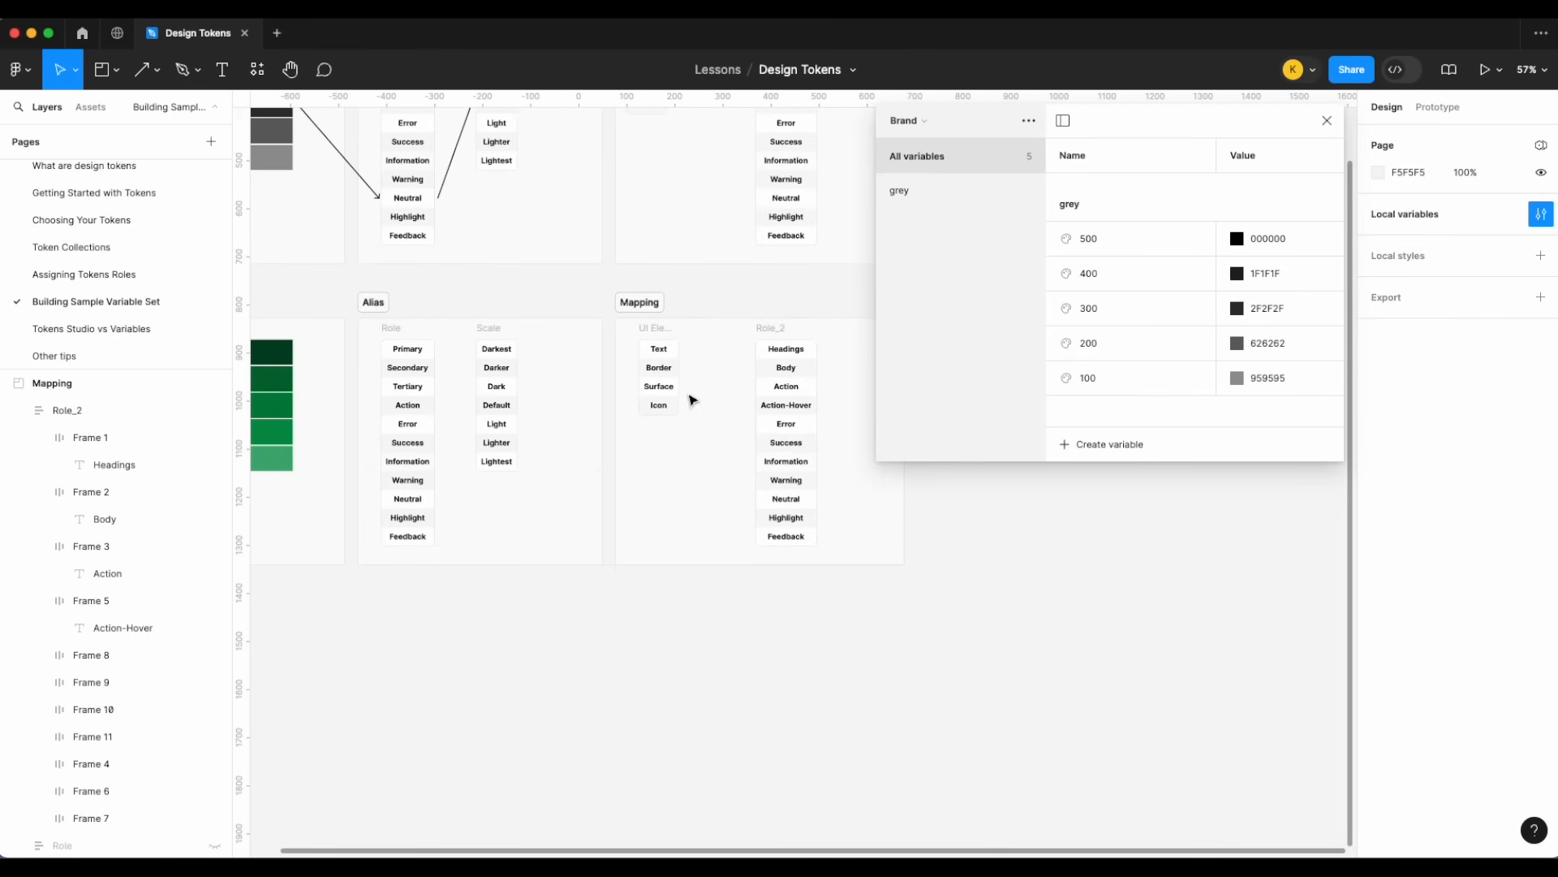
scroll(747, 292, up, 8)
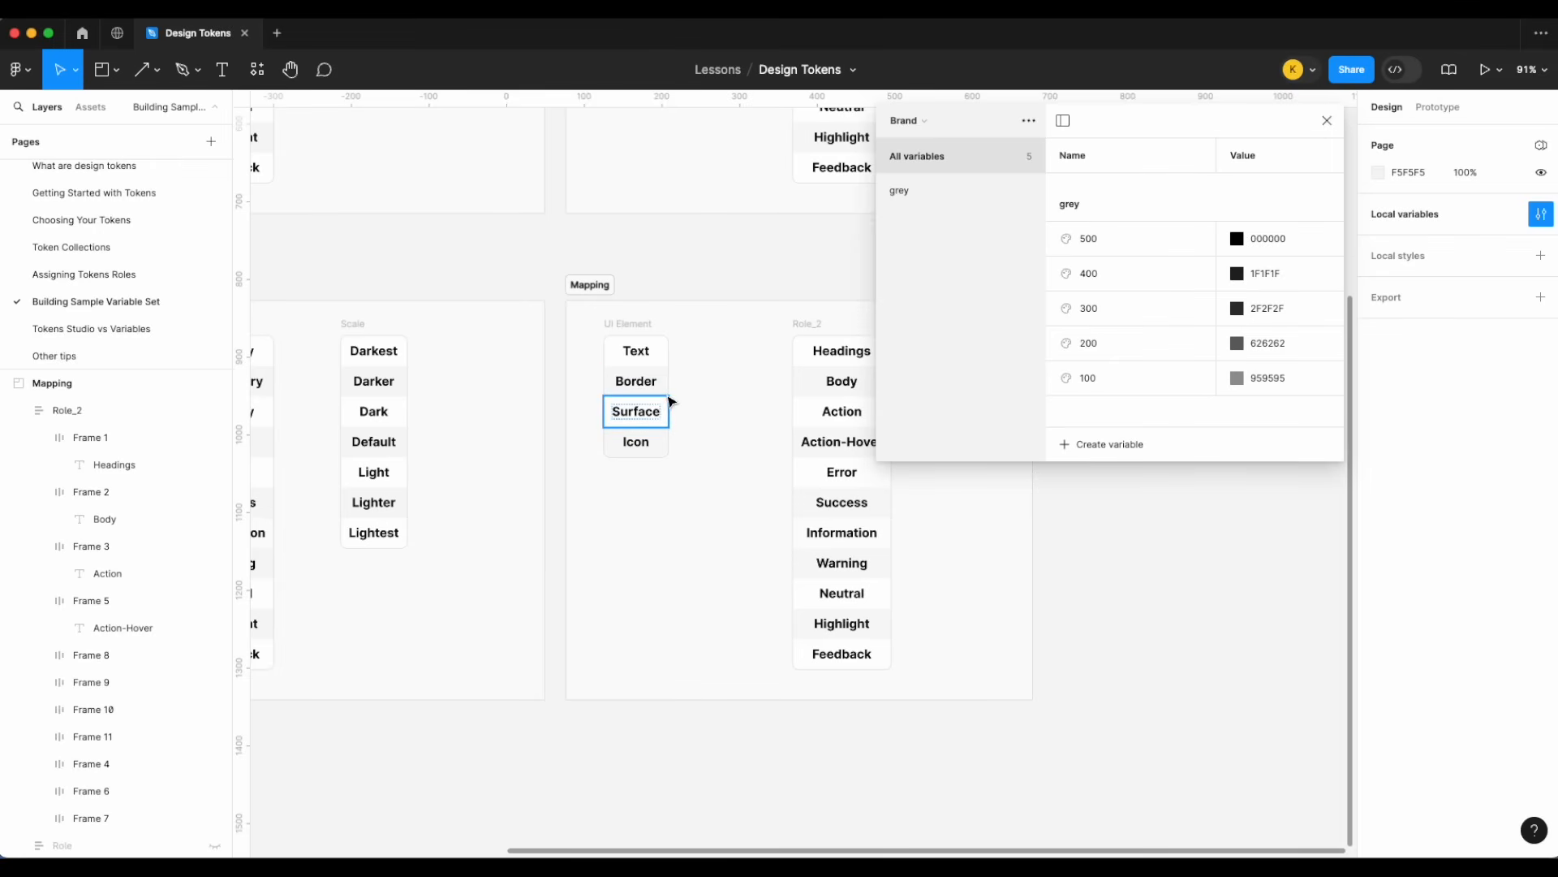
scroll(661, 404, down, 4)
scroll(661, 403, left, 3)
scroll(424, 348, left, 3)
scroll(465, 390, up, 4)
scroll(465, 391, up, 3)
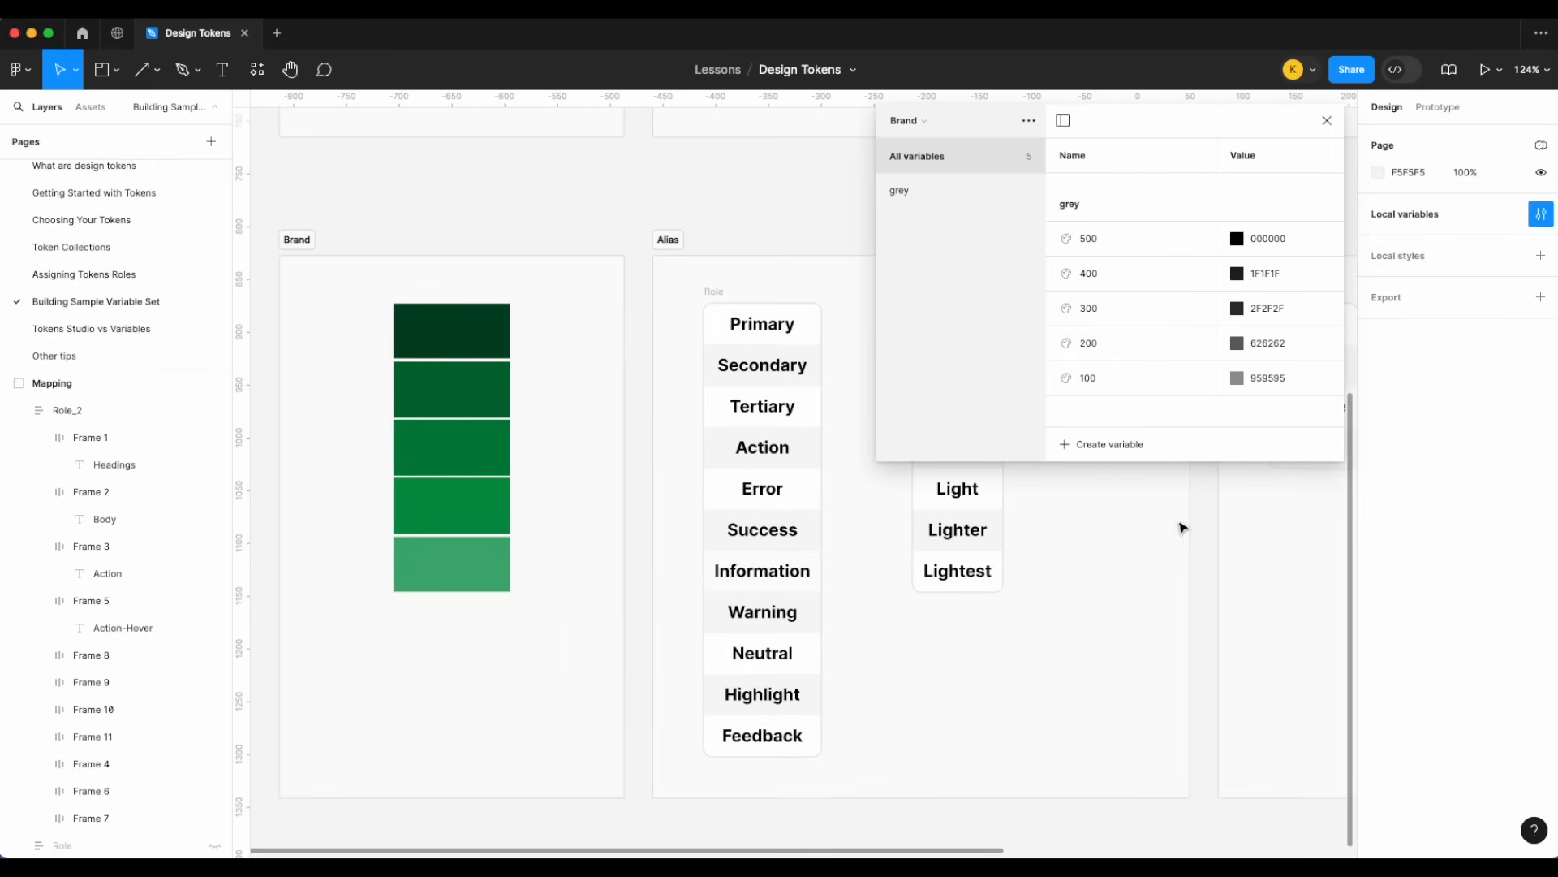
- Create a colour variable named green/100 in the Brand collection
click(1096, 445)
click(1109, 479)
text(green/)
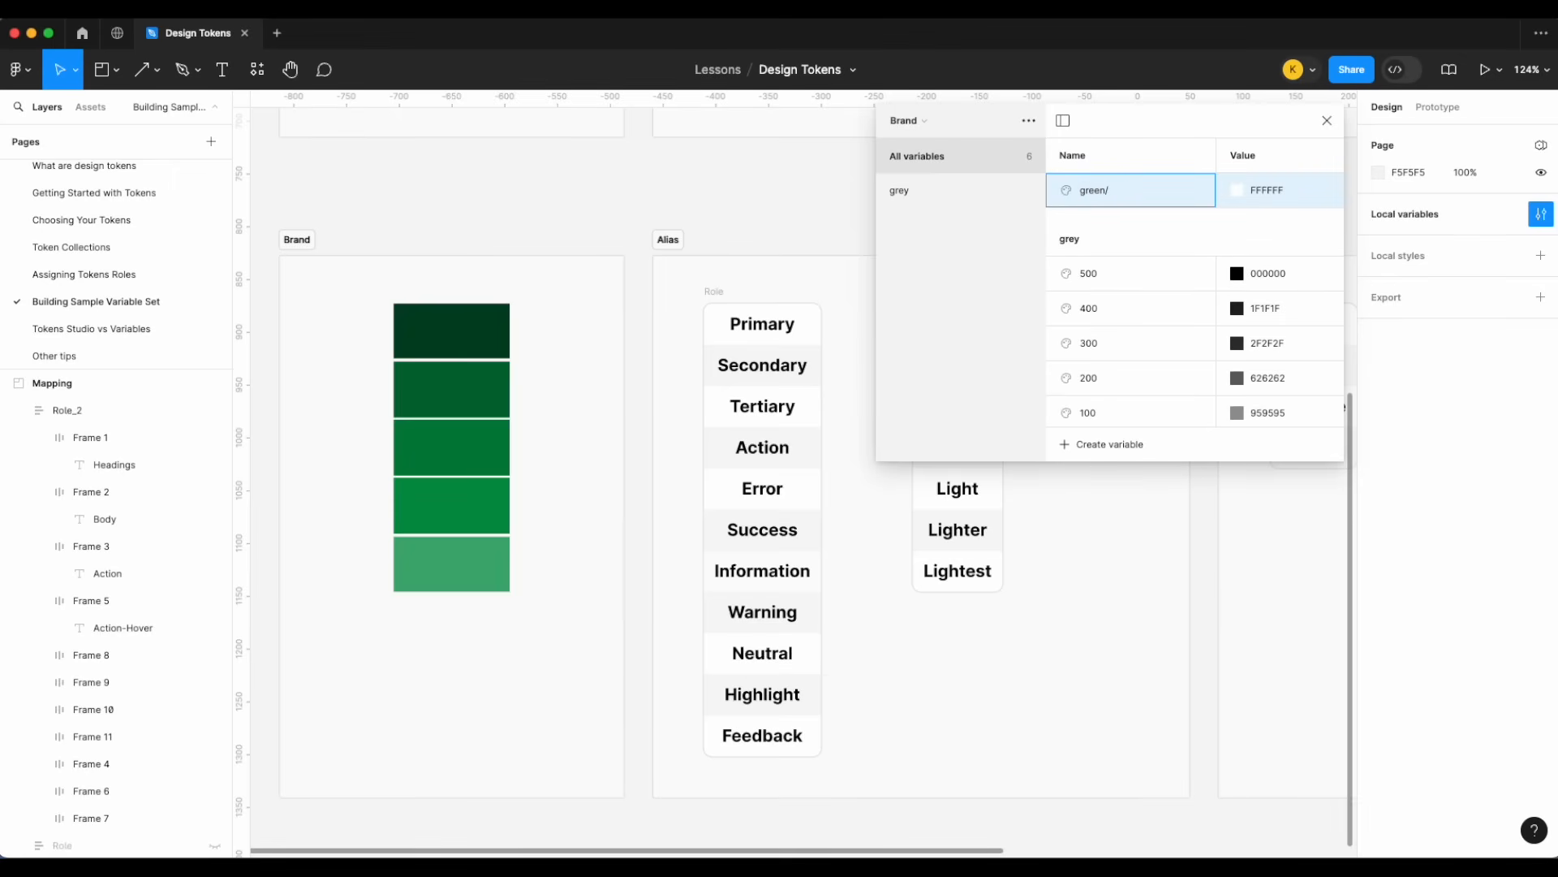
text(100)
key(Return)
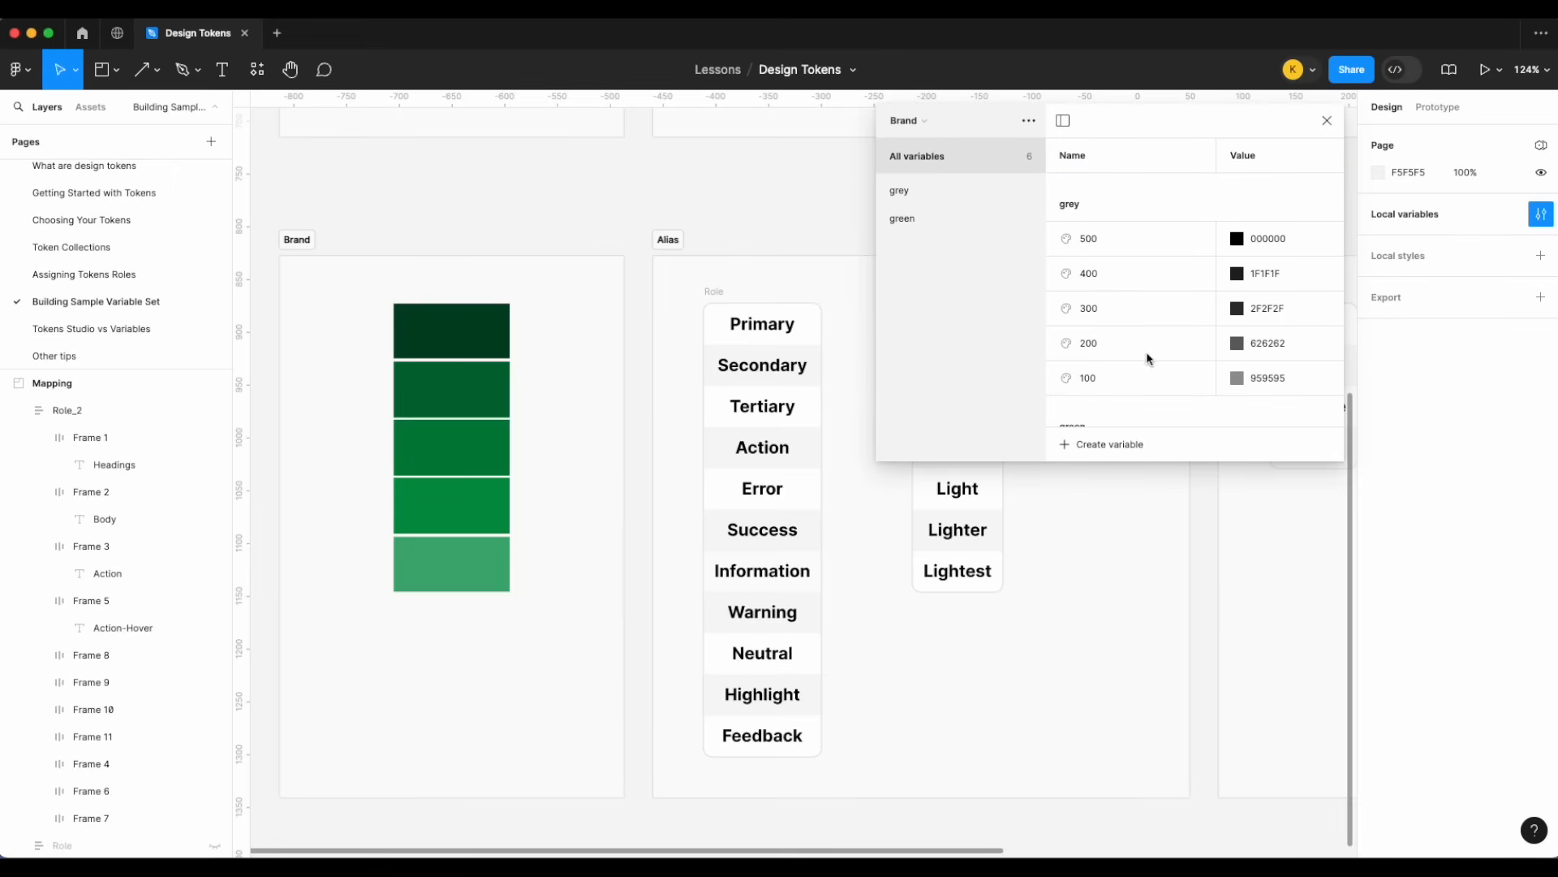
- Duplicate the 100 variable four times within the green group
click(920, 218)
click(1122, 189)
key(super+d)
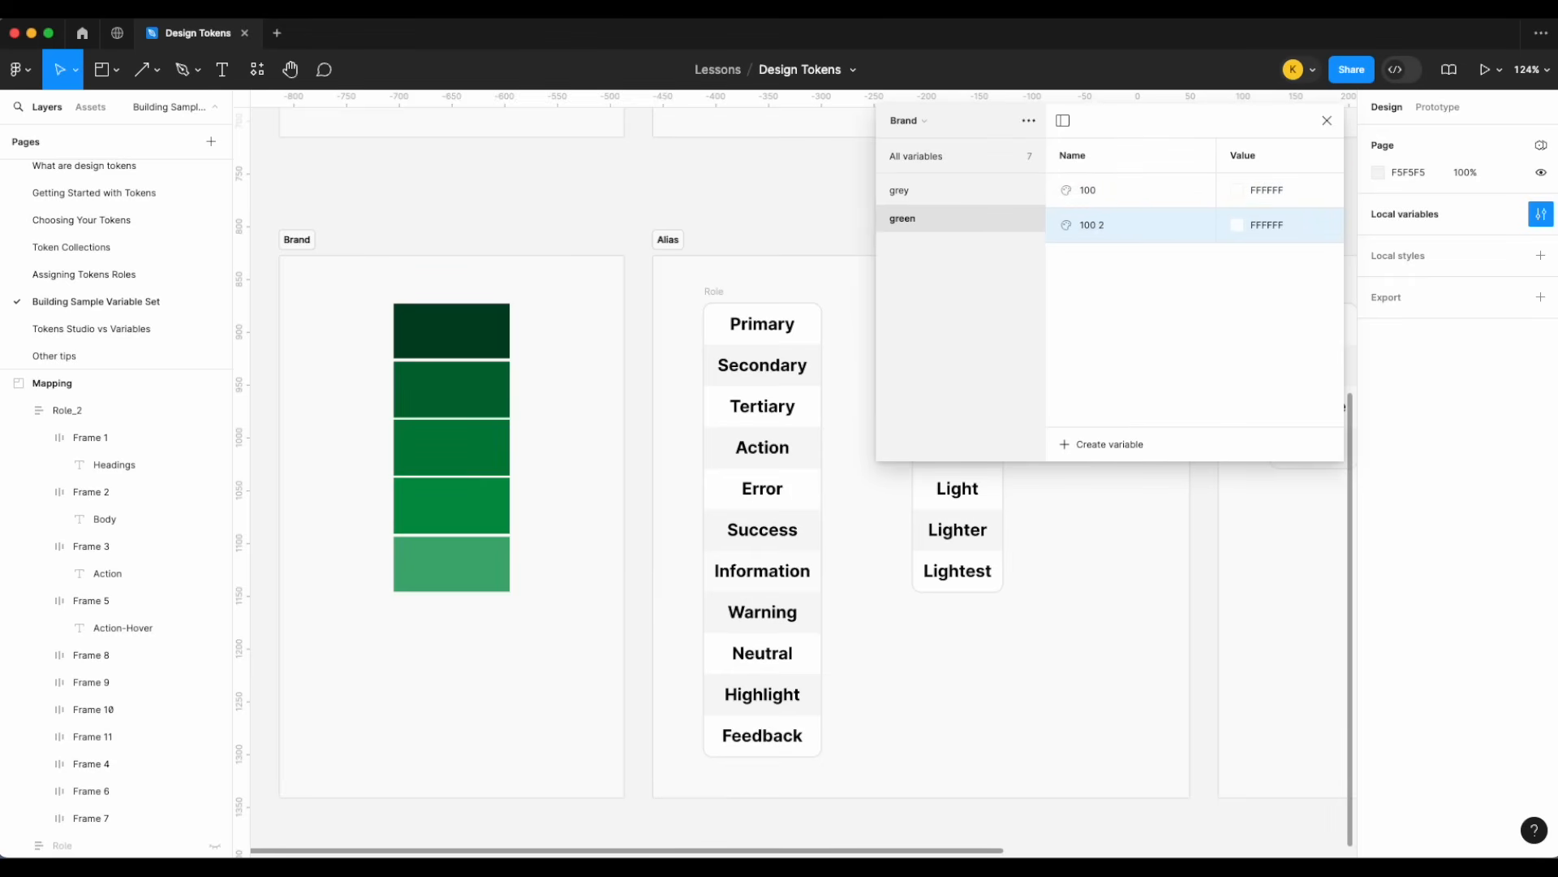
key(super+d)
key(super+d)
key(super+d)
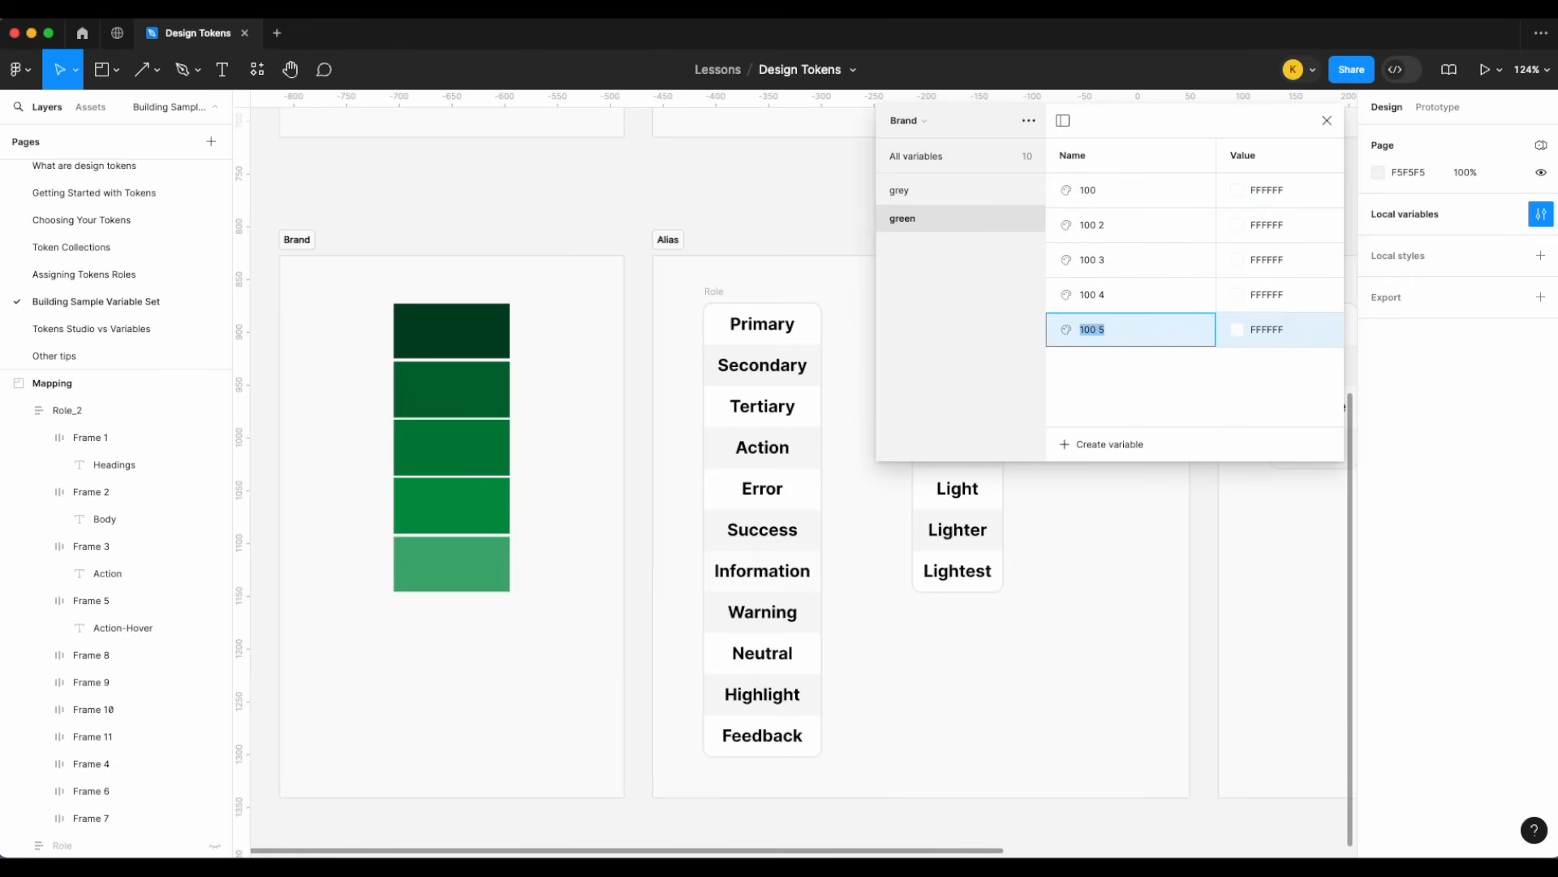
- Rename the four copies in the green group as 200, 300, 400 and 500
click(1091, 227)
double_click(1092, 227)
text(200)
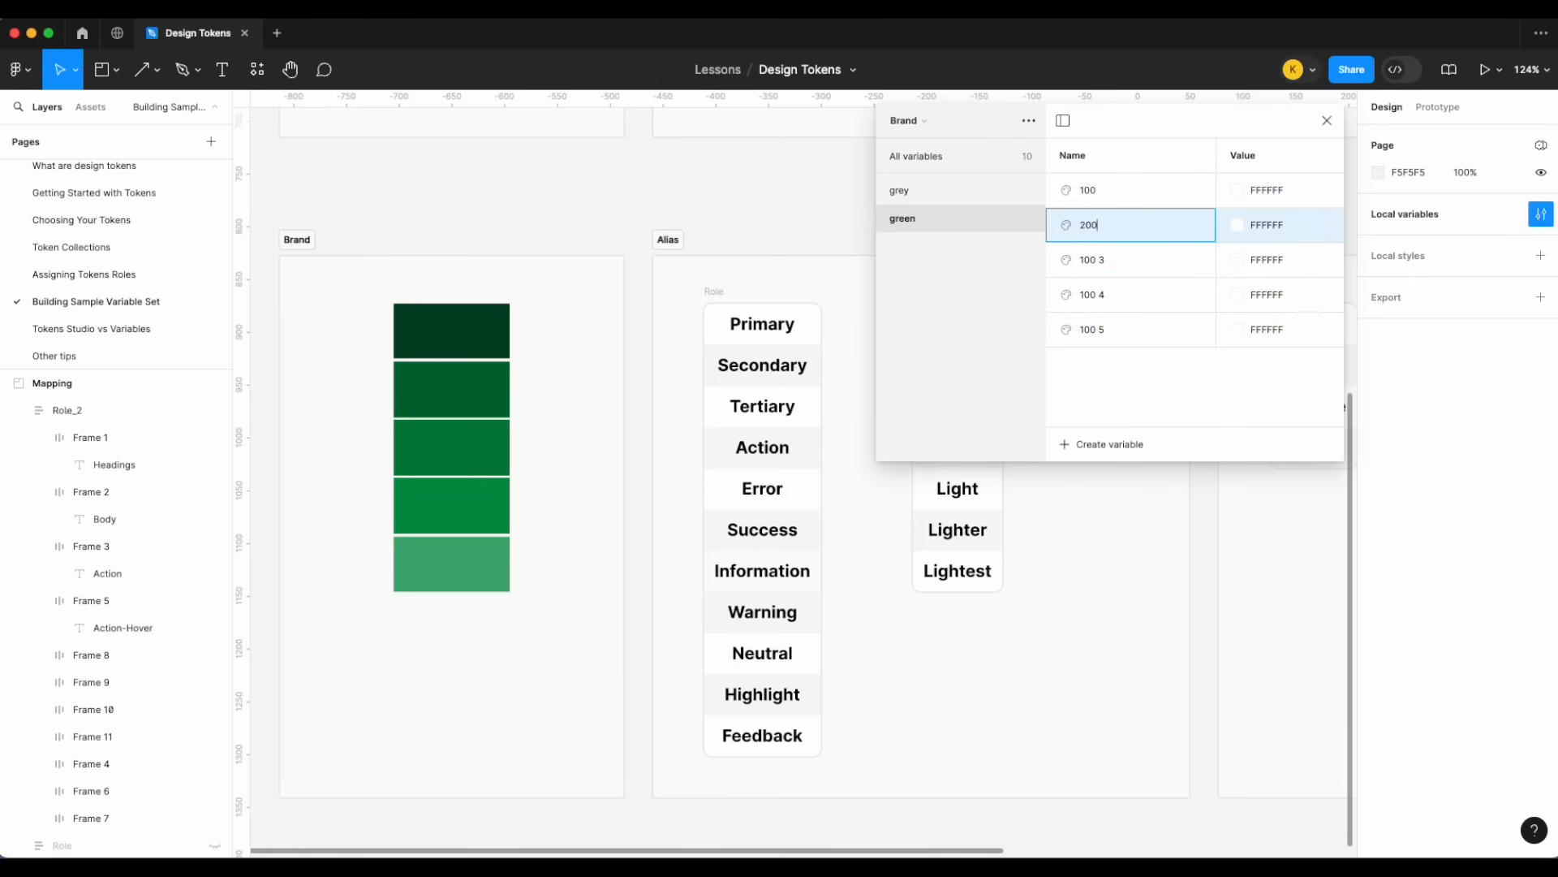
click(1088, 257)
double_click(1088, 256)
text(300)
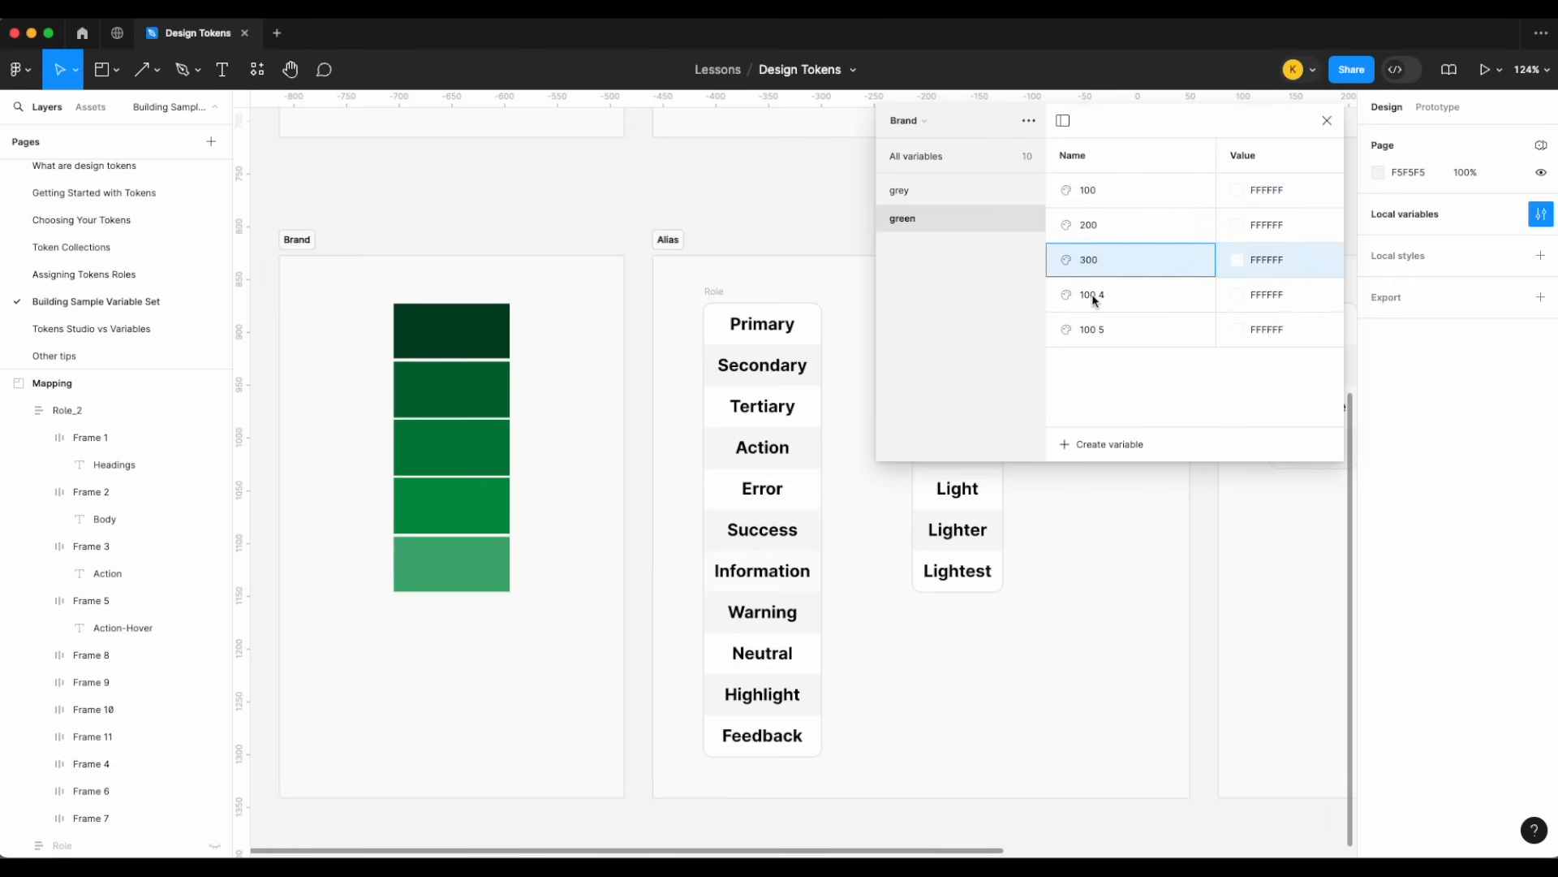
double_click(1093, 297)
text(400)
click(1094, 335)
double_click(1094, 335)
text(500)
key(Return)
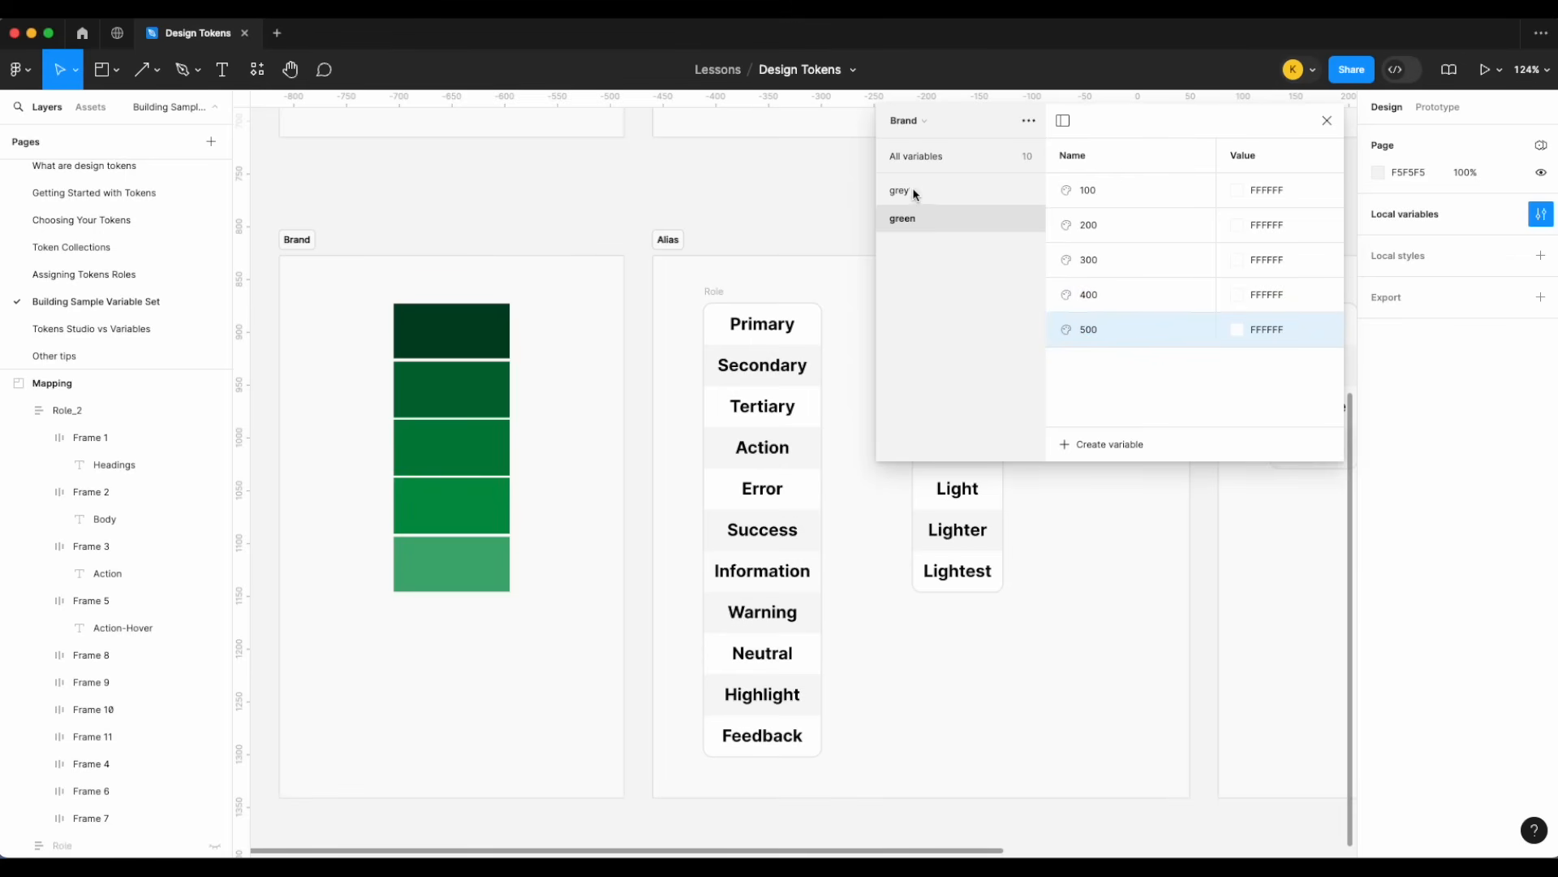
- Set green/500 to 024320 by sampling the darkest green swatch in the Brand frame
click(918, 191)
click(937, 227)
click(1237, 329)
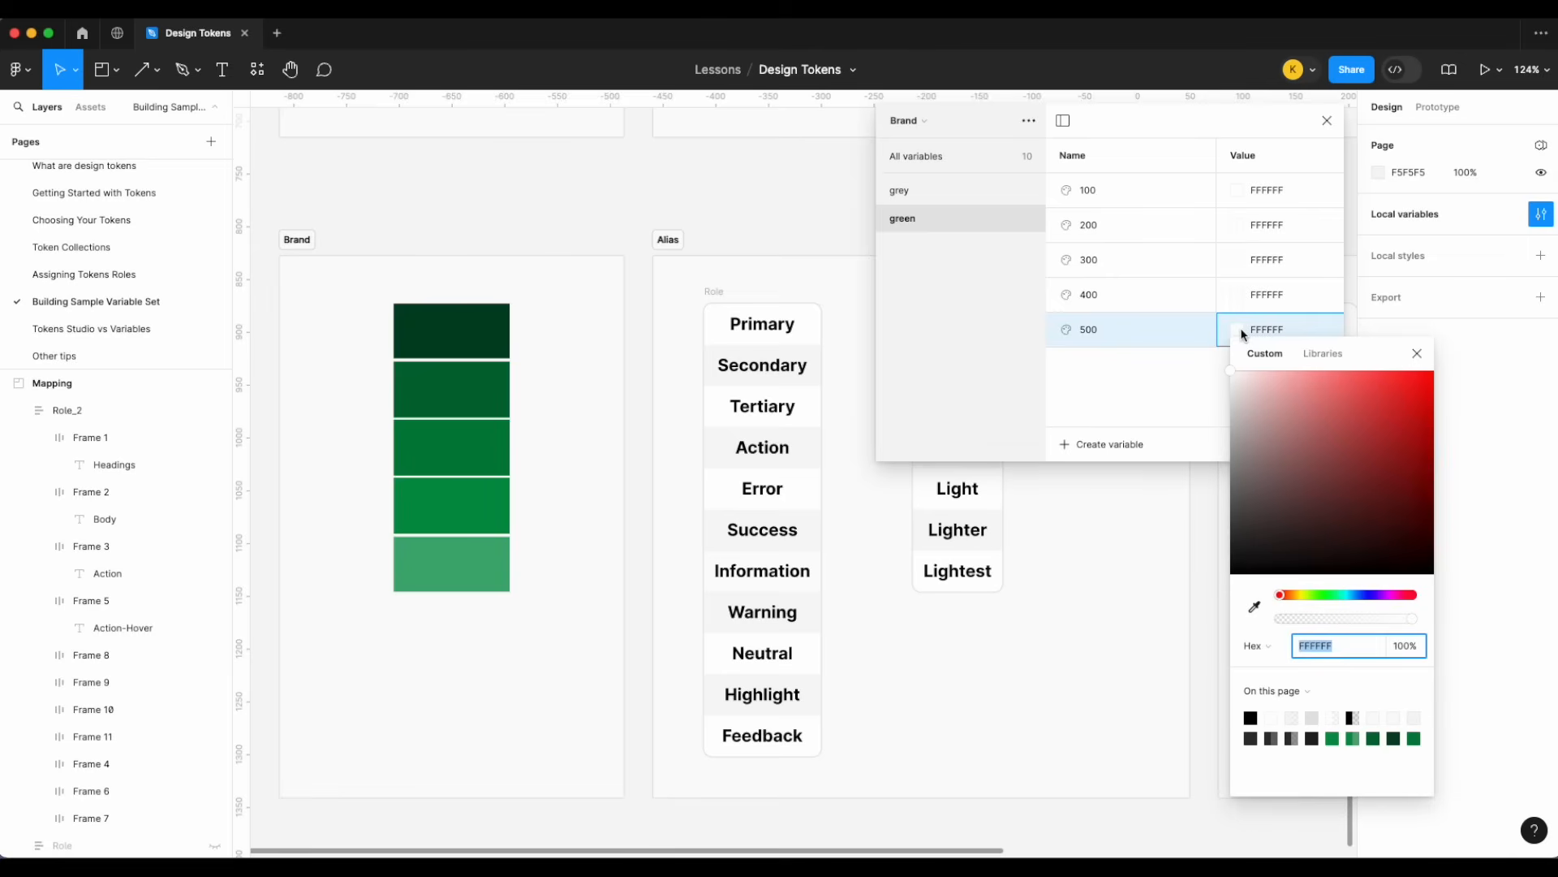
click(1254, 607)
click(459, 346)
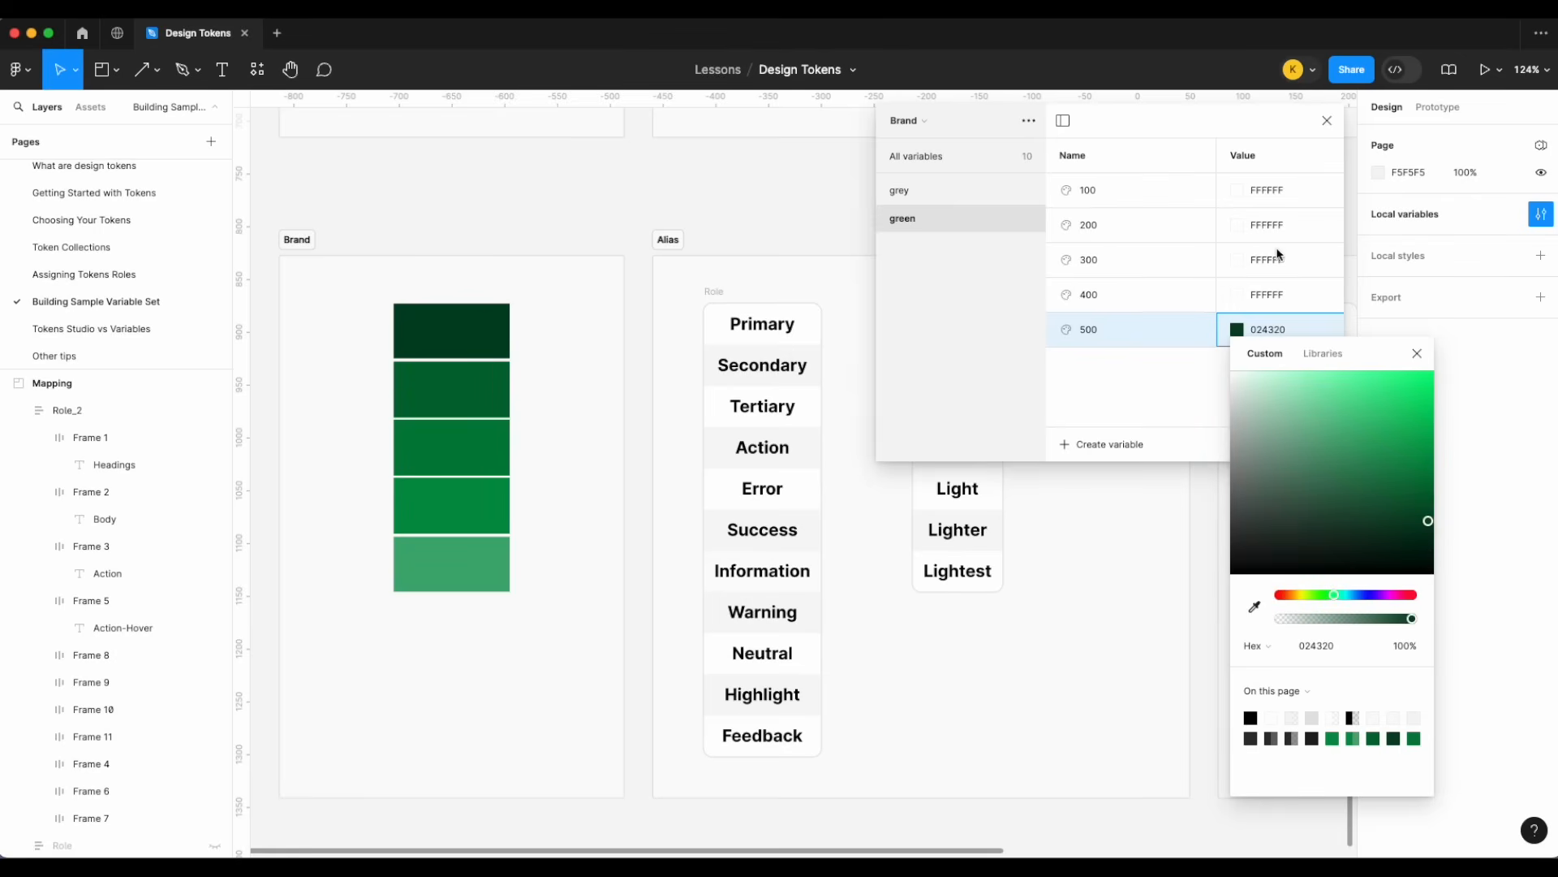
- Sample the second and third darkest green swatches to set green/400 to 036A33 and green/300 to 00803B
click(1240, 301)
click(1237, 302)
click(1254, 572)
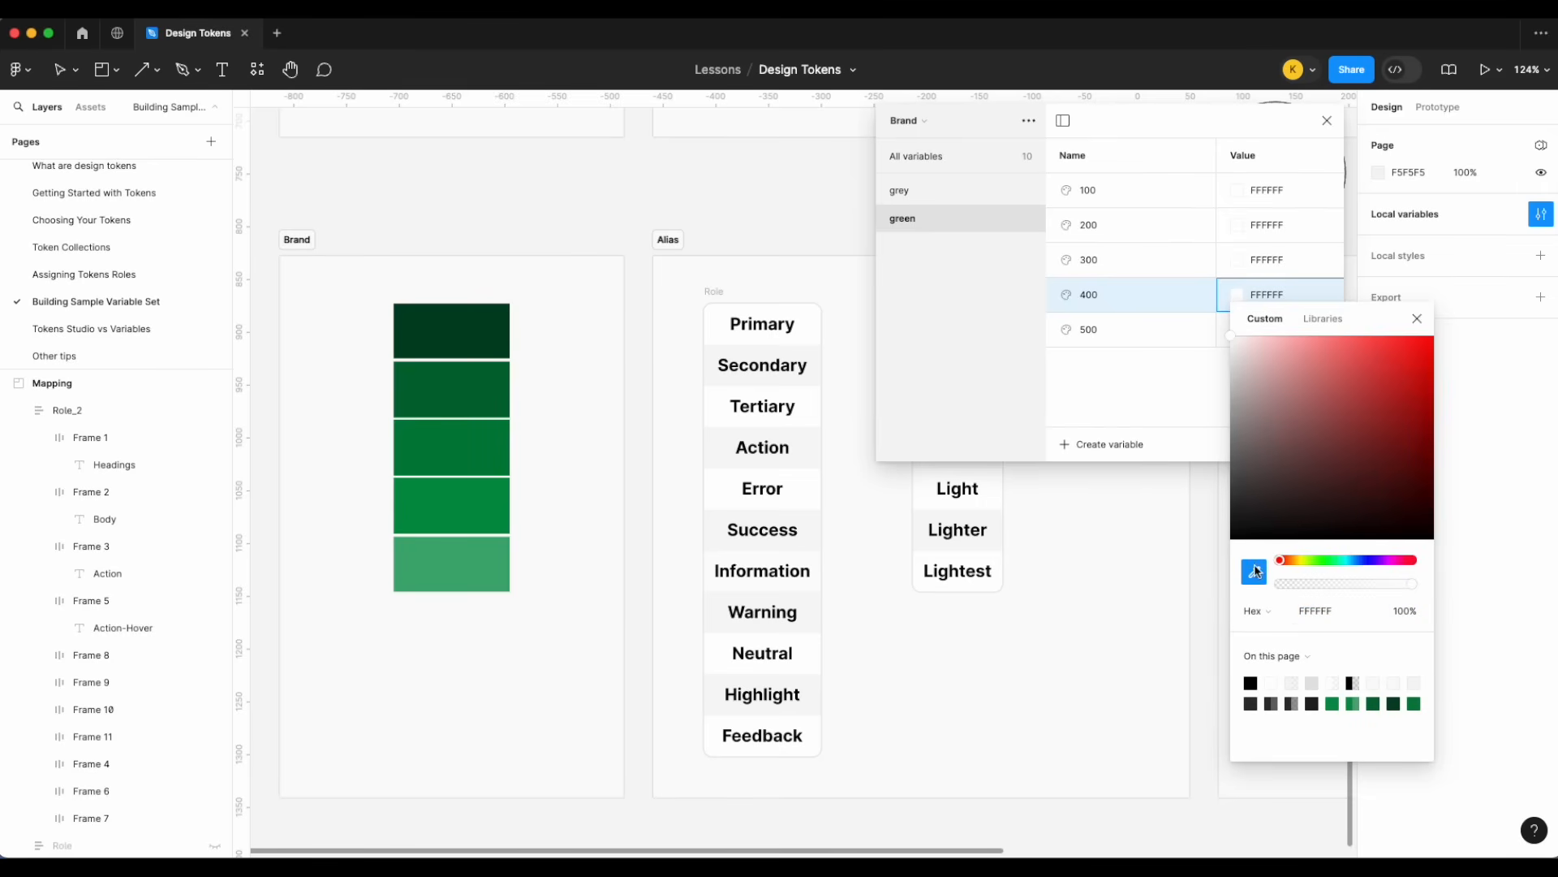
click(471, 381)
click(1243, 260)
click(1237, 260)
click(1254, 537)
click(456, 455)
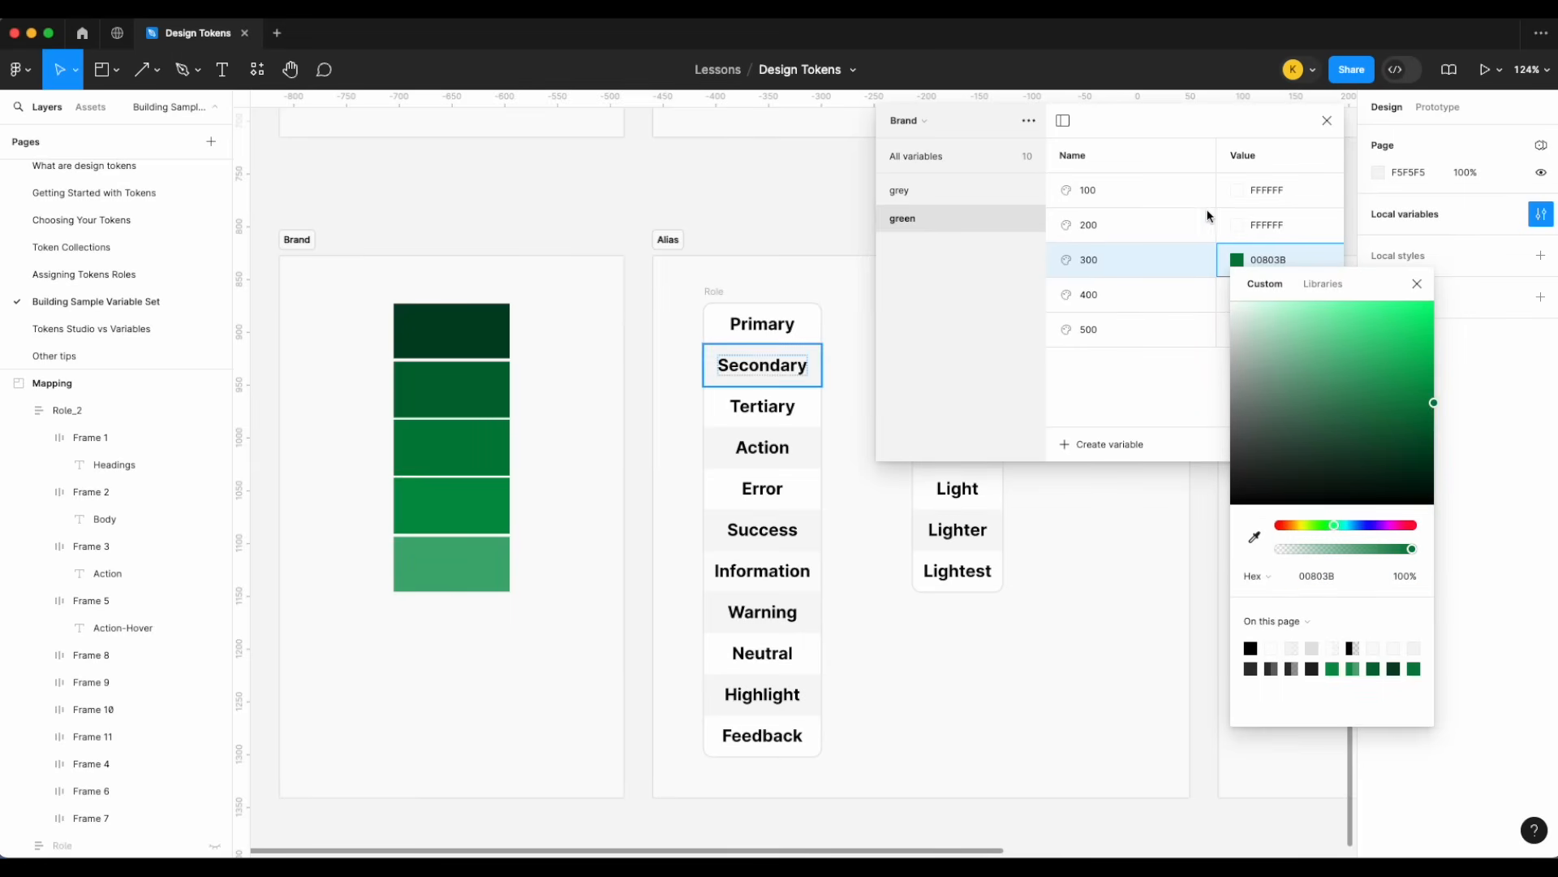
- Sample the two lightest green swatches to set green/200 to 049346 and green/100 to 42AD73
click(1249, 228)
click(1248, 228)
click(1236, 226)
click(1254, 503)
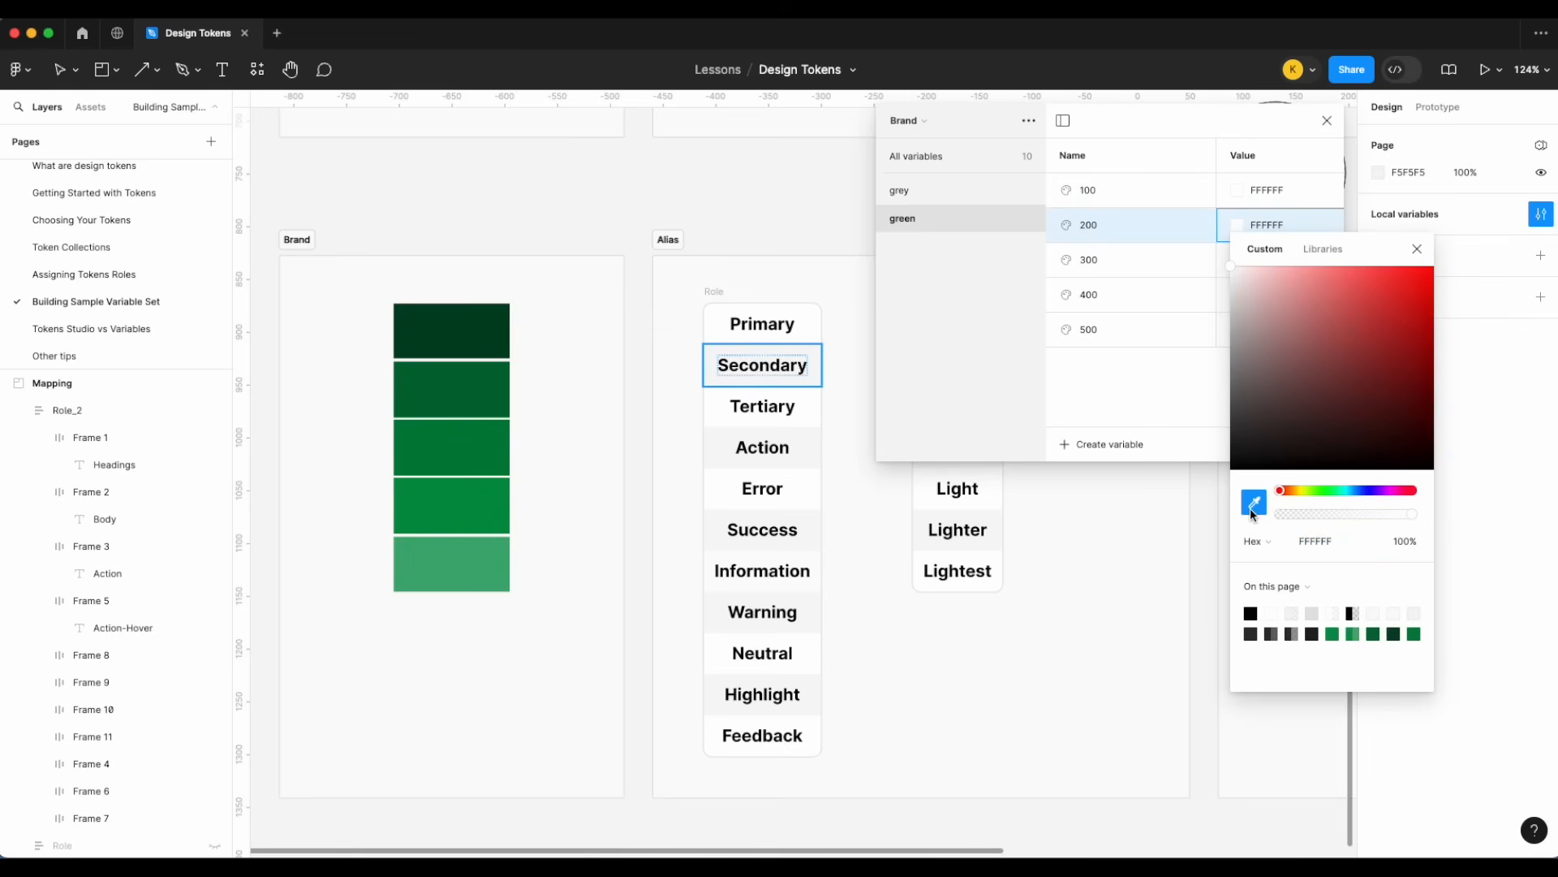
click(451, 542)
click(1237, 192)
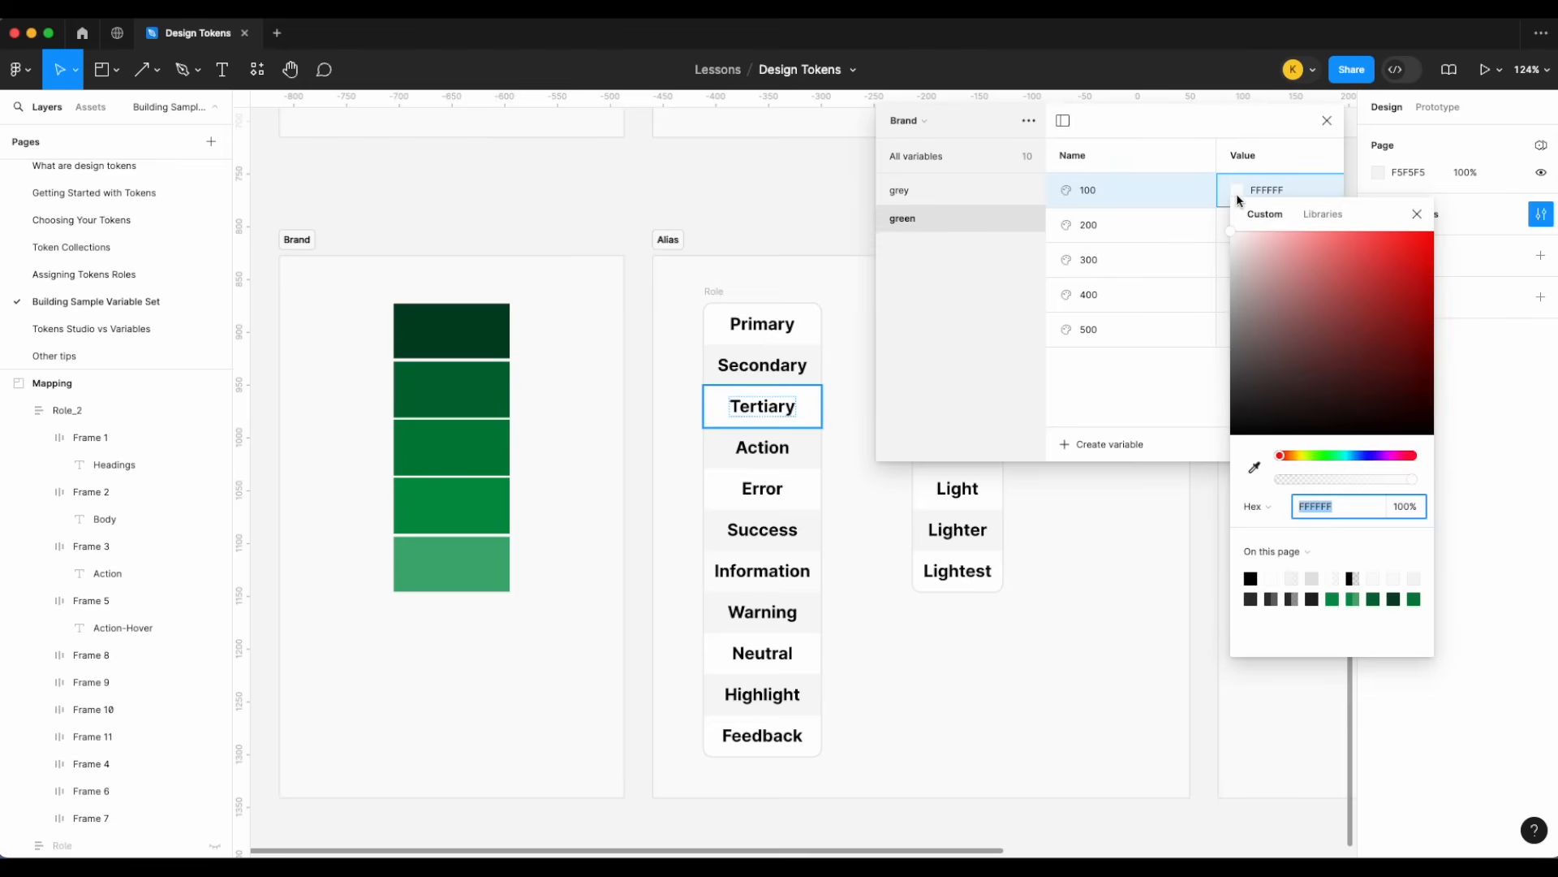
click(1254, 467)
click(485, 573)
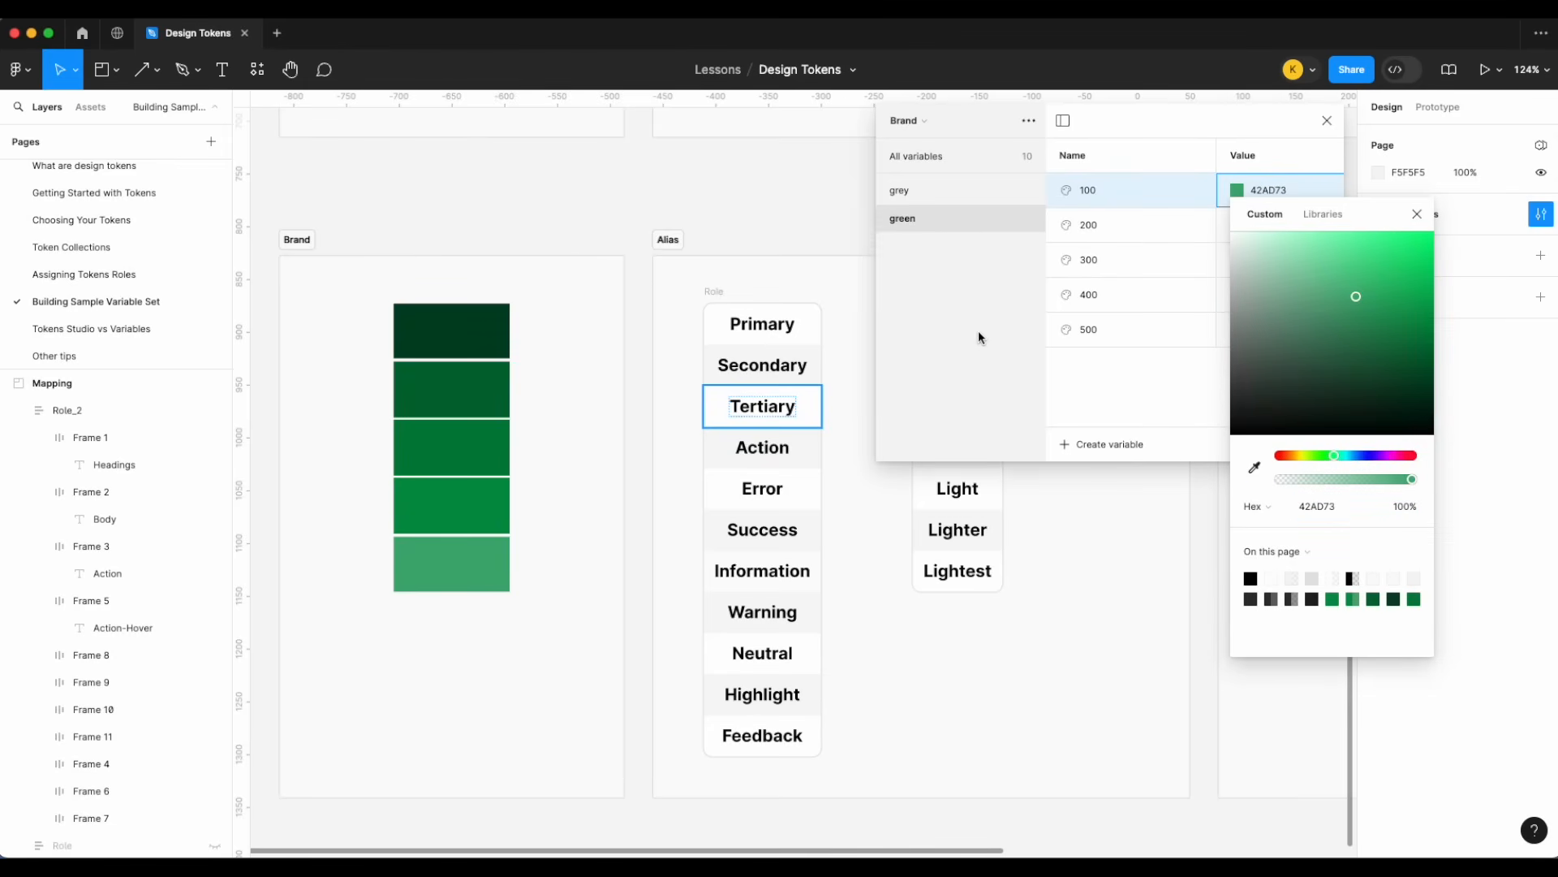
click(1138, 399)
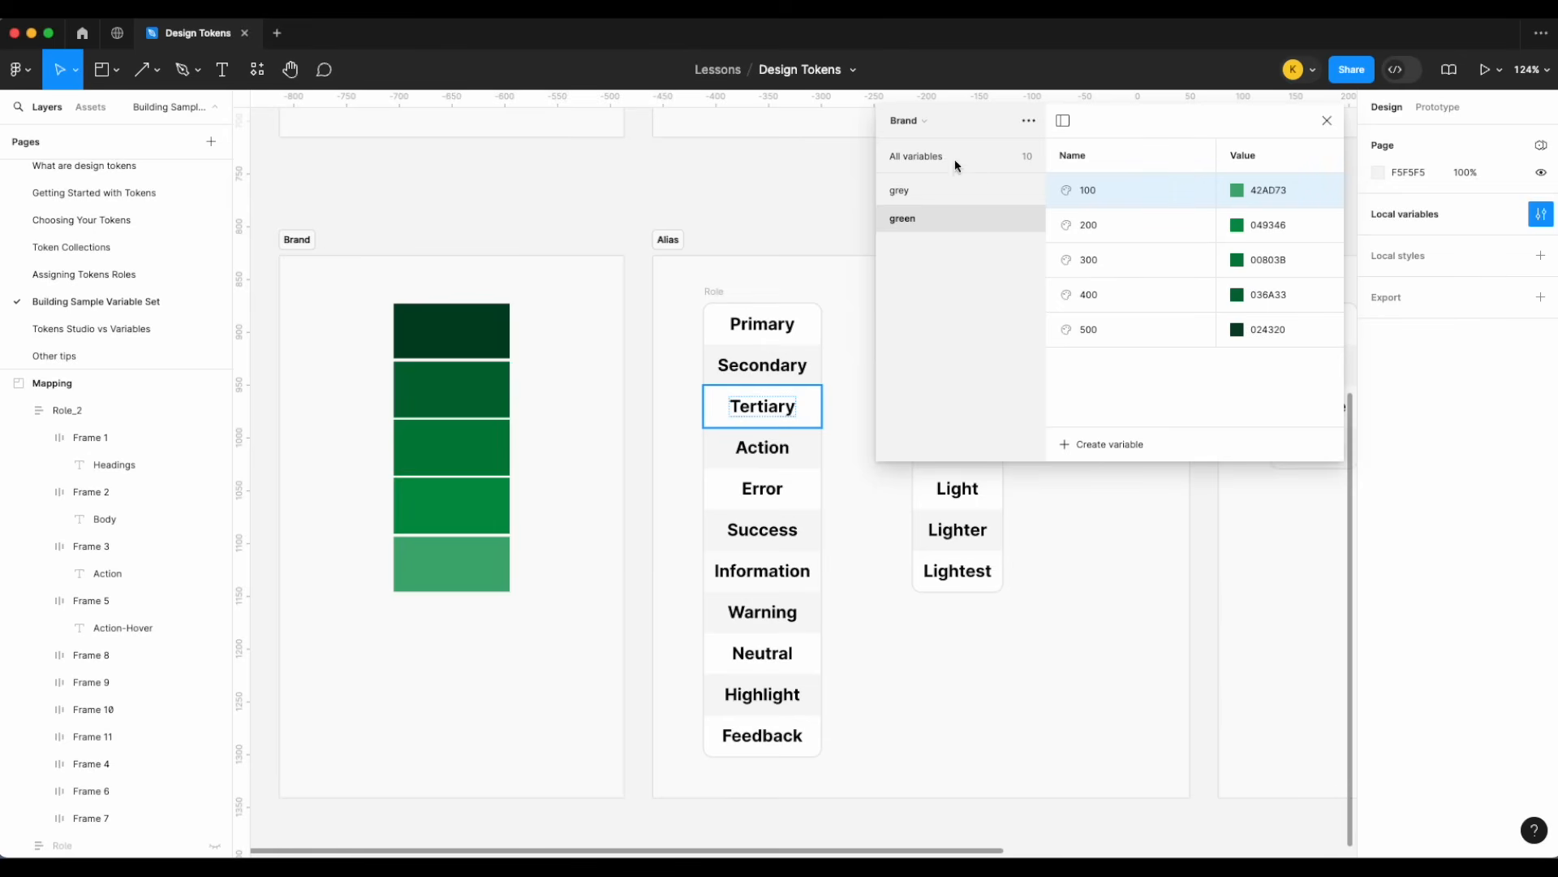
- Create a colour variable named success/default in the Alias collection
click(922, 122)
click(924, 115)
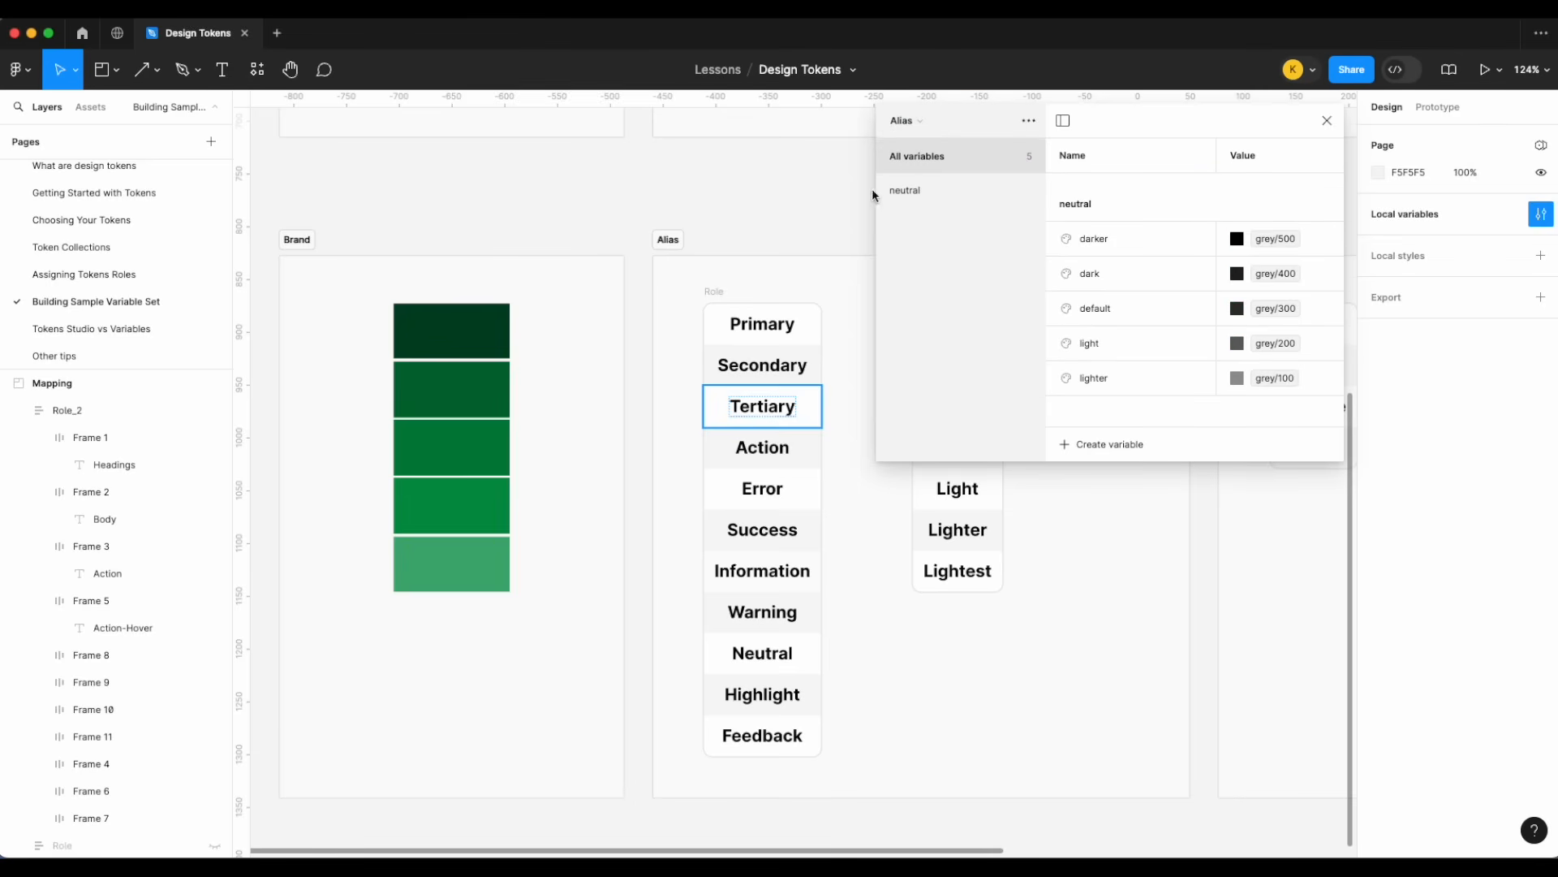
click(1108, 442)
click(1116, 479)
text(success/)
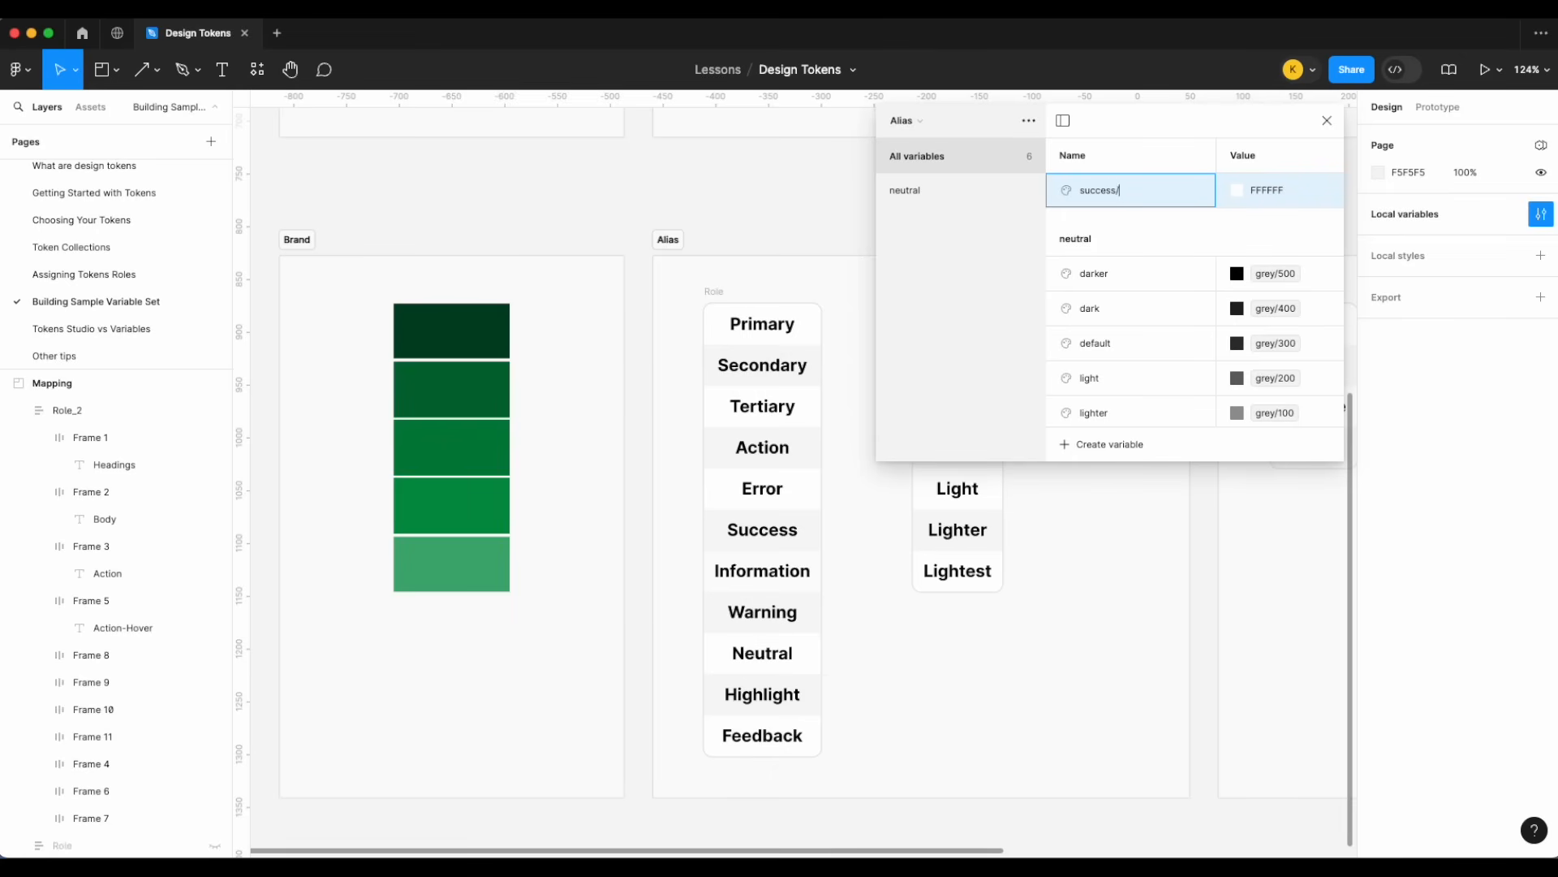
key(Return)
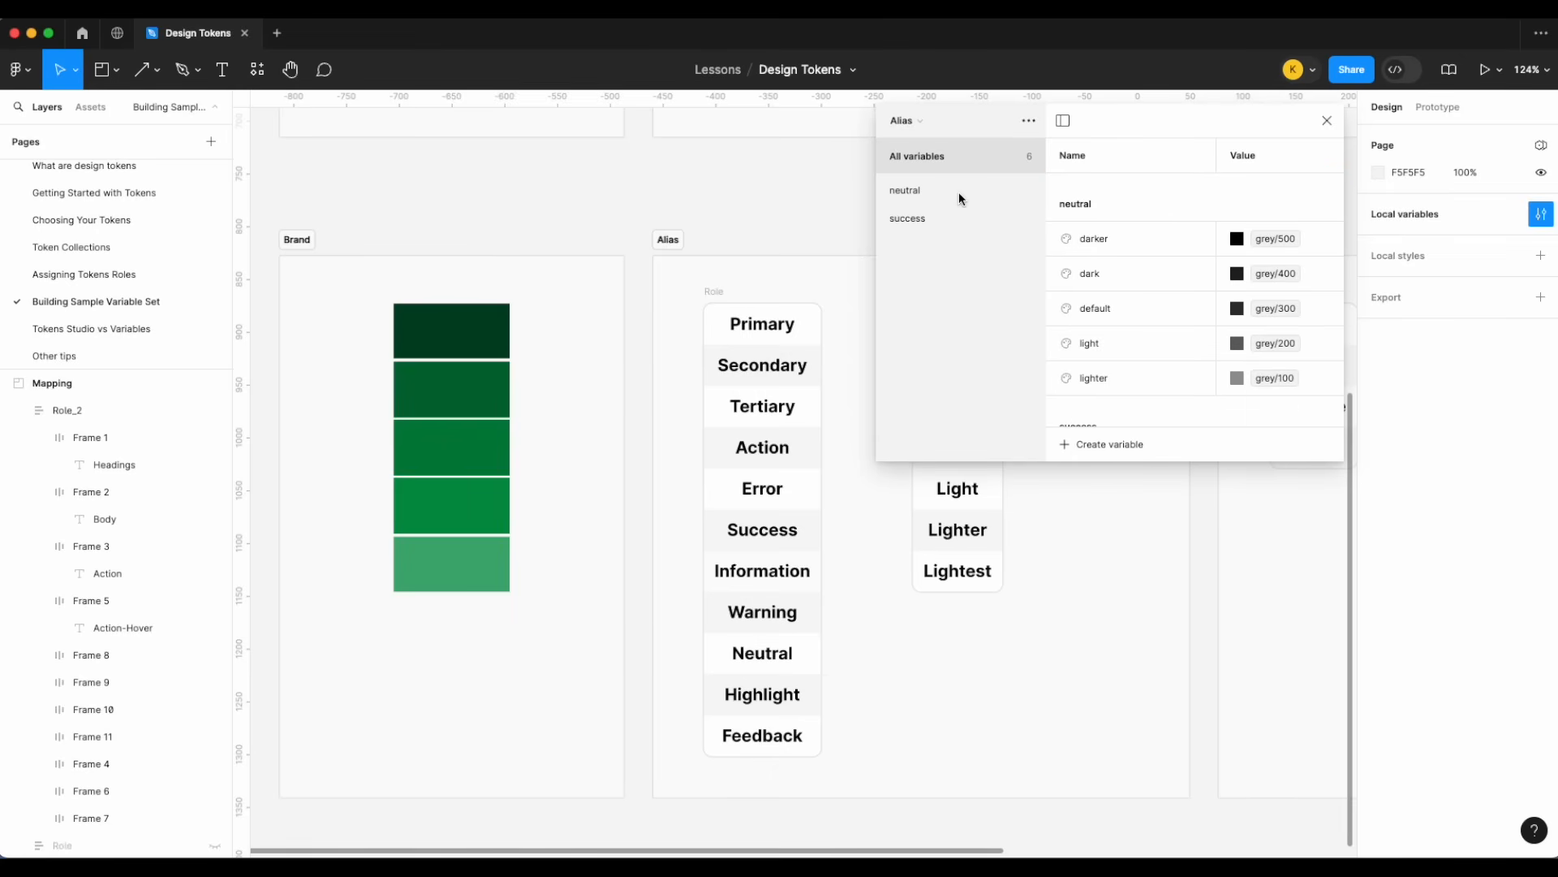
- Duplicate the default variable four times within the success group
click(946, 216)
click(1155, 189)
key(super+d)
key(super+d)
key(super+d)
key(super+d)
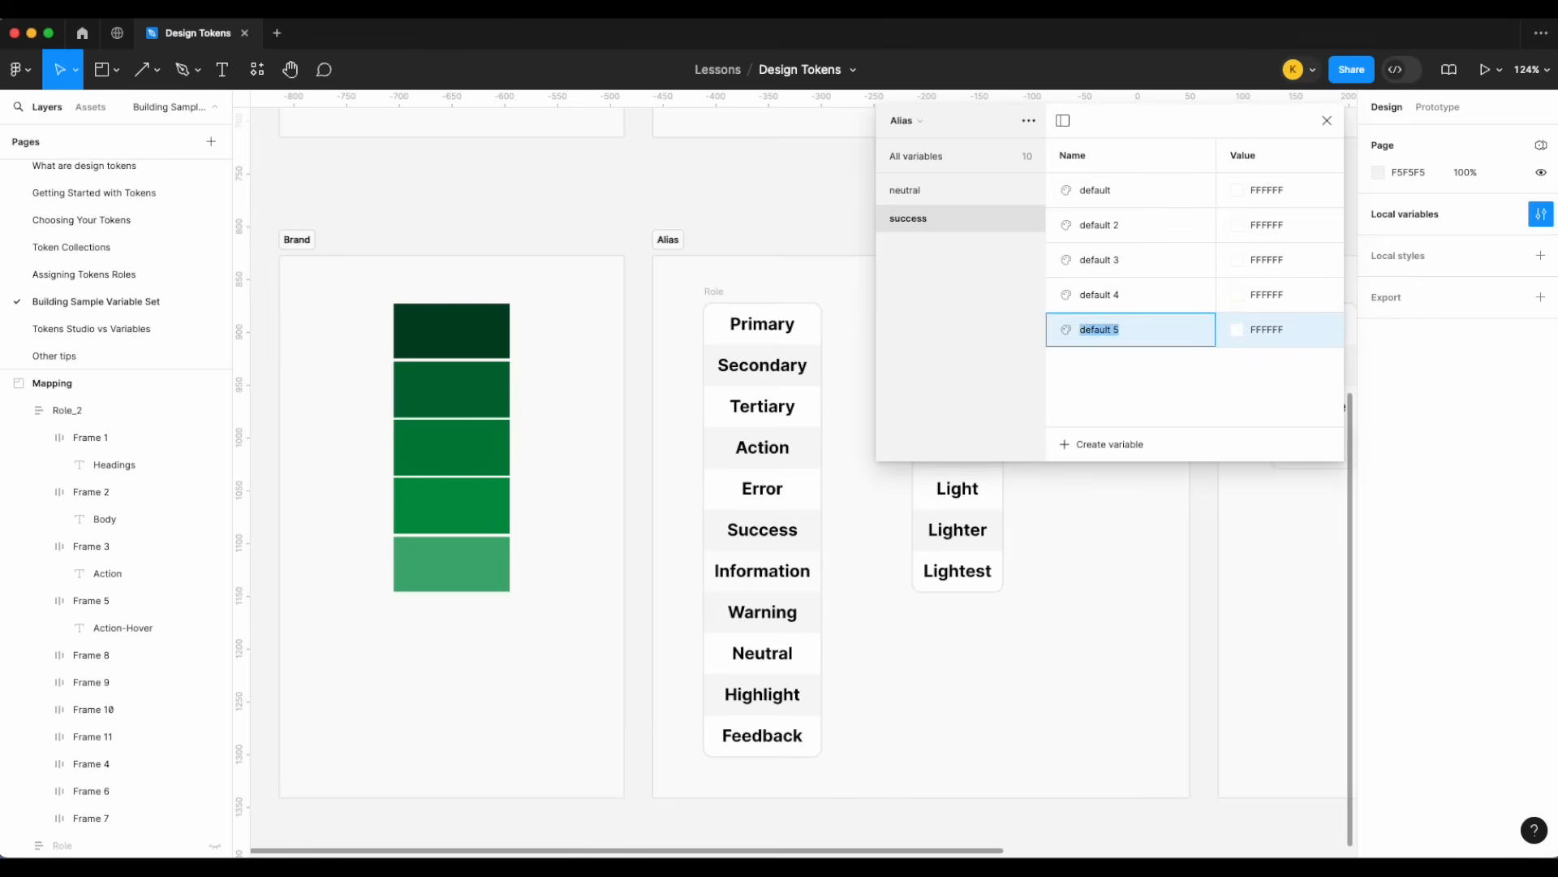
- Move default to third place in the success group and name the two variables above it darker and dark
drag(1158, 197, 1120, 261)
click(1120, 227)
double_click(1119, 226)
text(dark)
click(1112, 191)
double_click(1112, 191)
text(d)
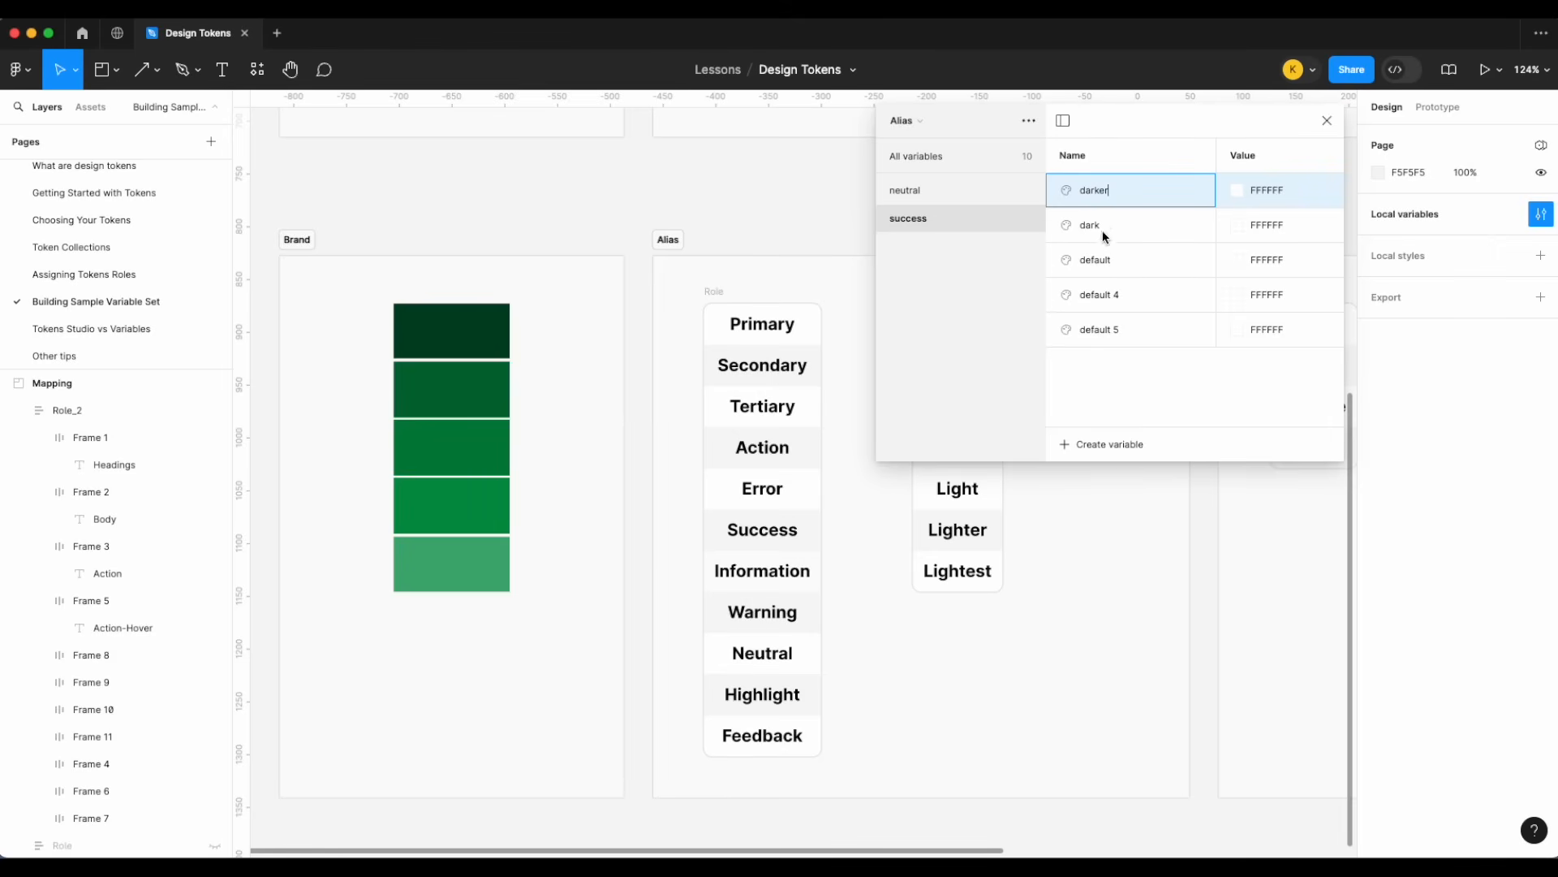
- Rename the five success variables in list order as 500, 400, 300, 200 and 100
double_click(1095, 196)
text(100)
key(Return)
double_click(1095, 190)
text(500)
double_click(1090, 226)
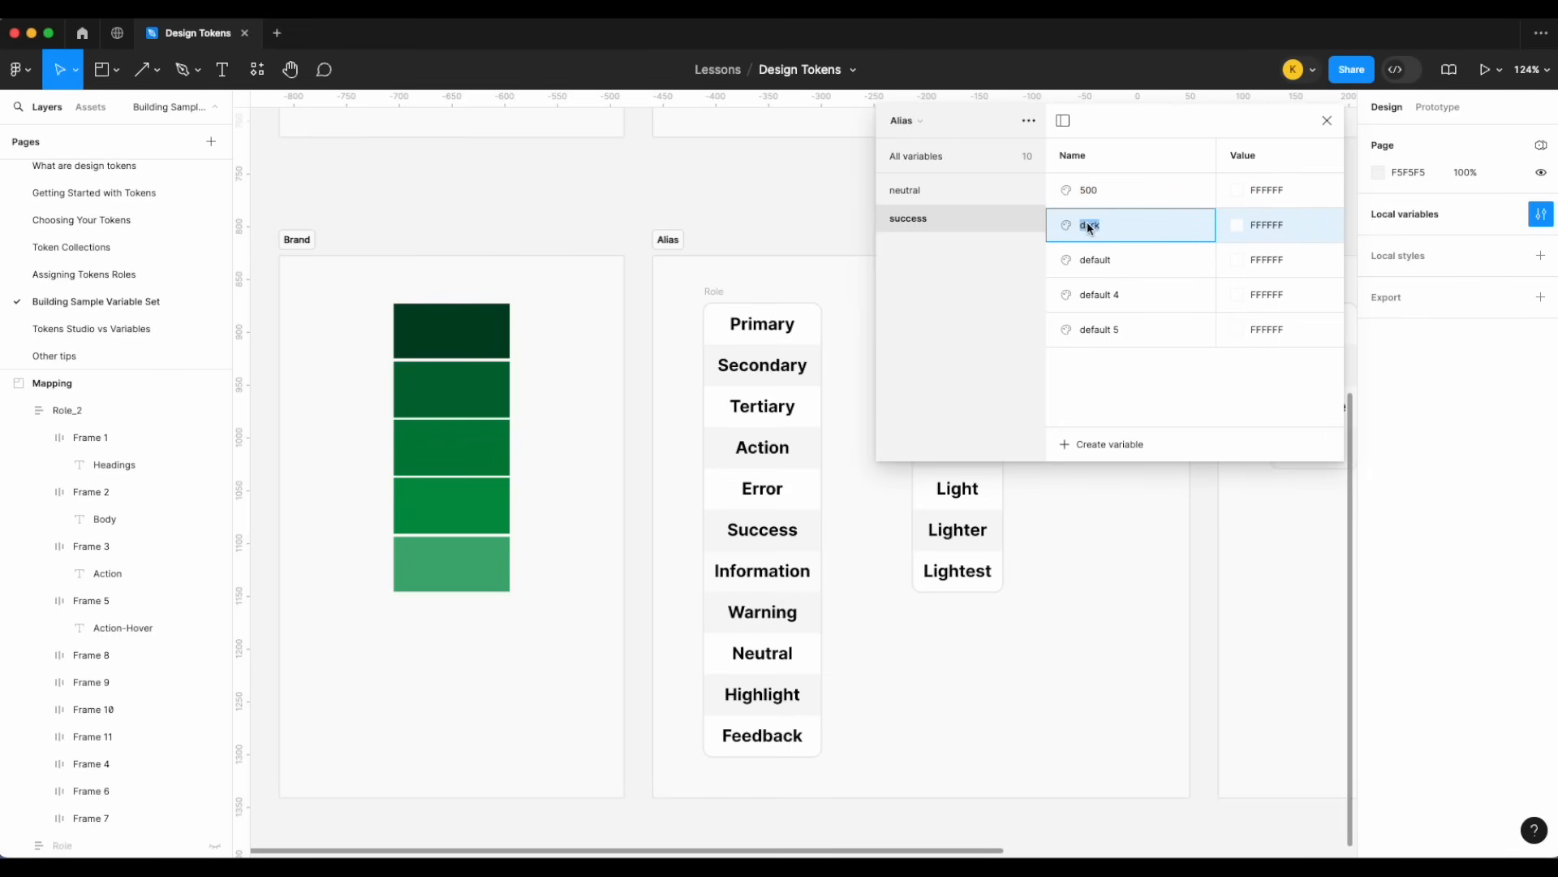
text(400)
double_click(1088, 257)
text(300)
double_click(1099, 294)
text(200)
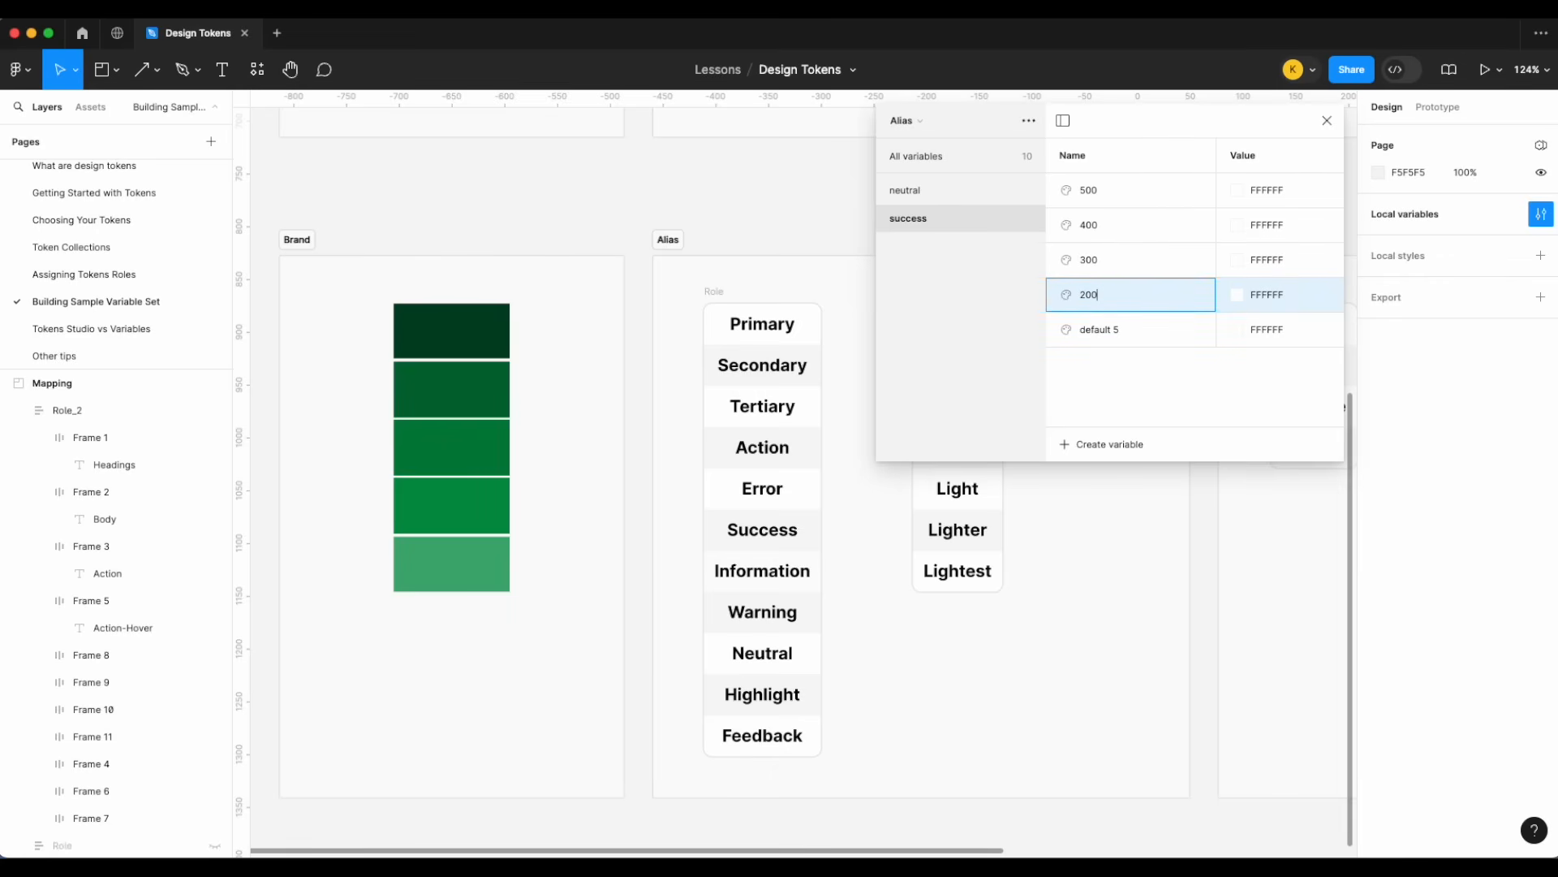
double_click(1099, 328)
text(1)
key(Return)
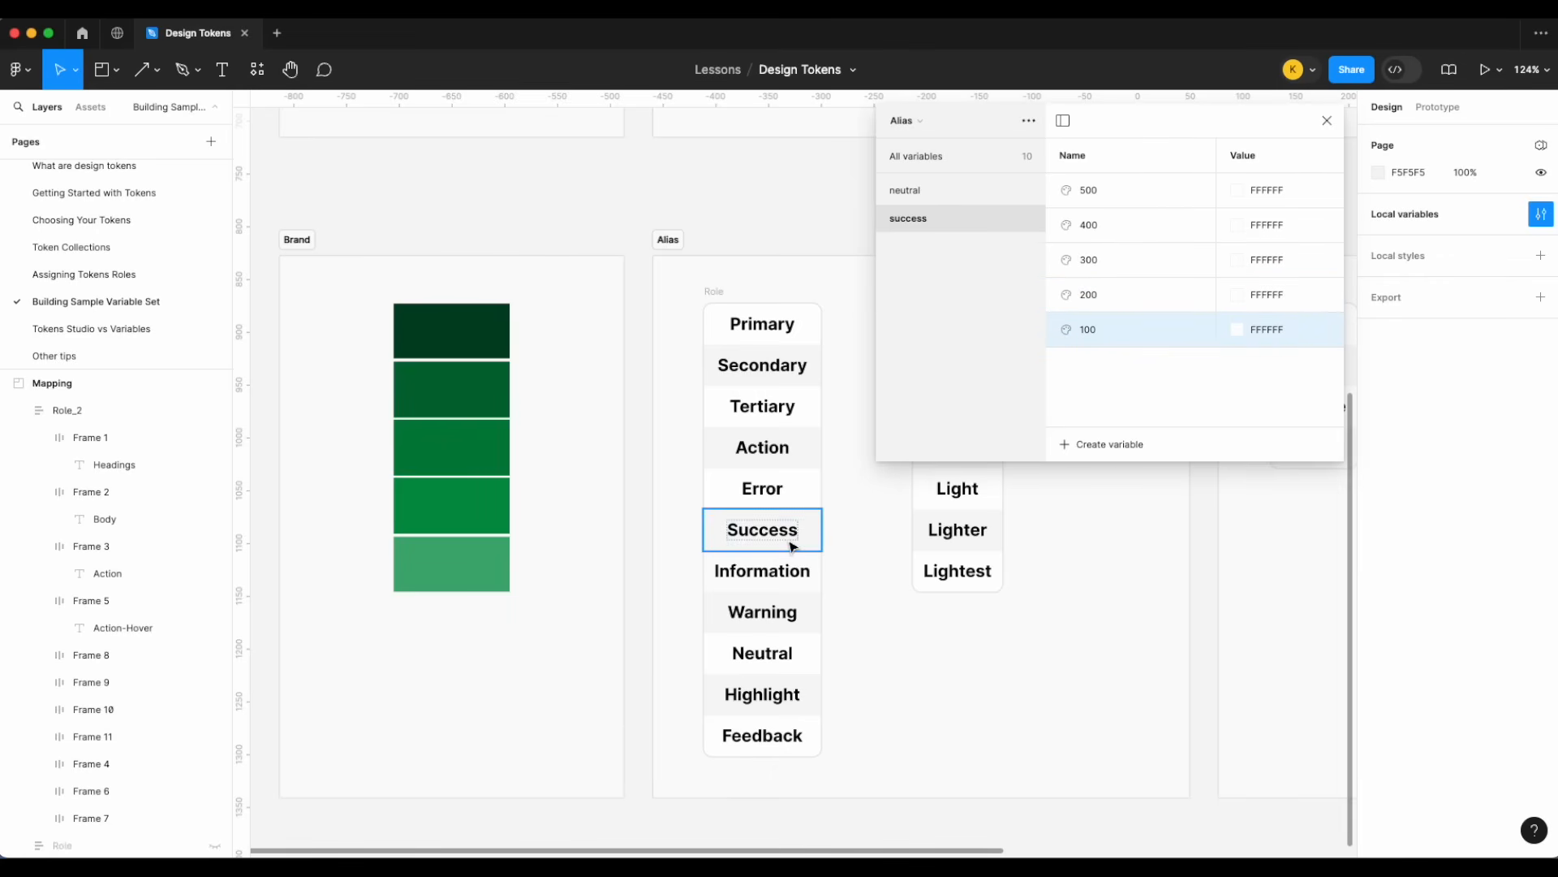
- Draw an arrow about 193 px long from the middle green swatch to Success in the Alias role list
scroll(791, 547, down, 5)
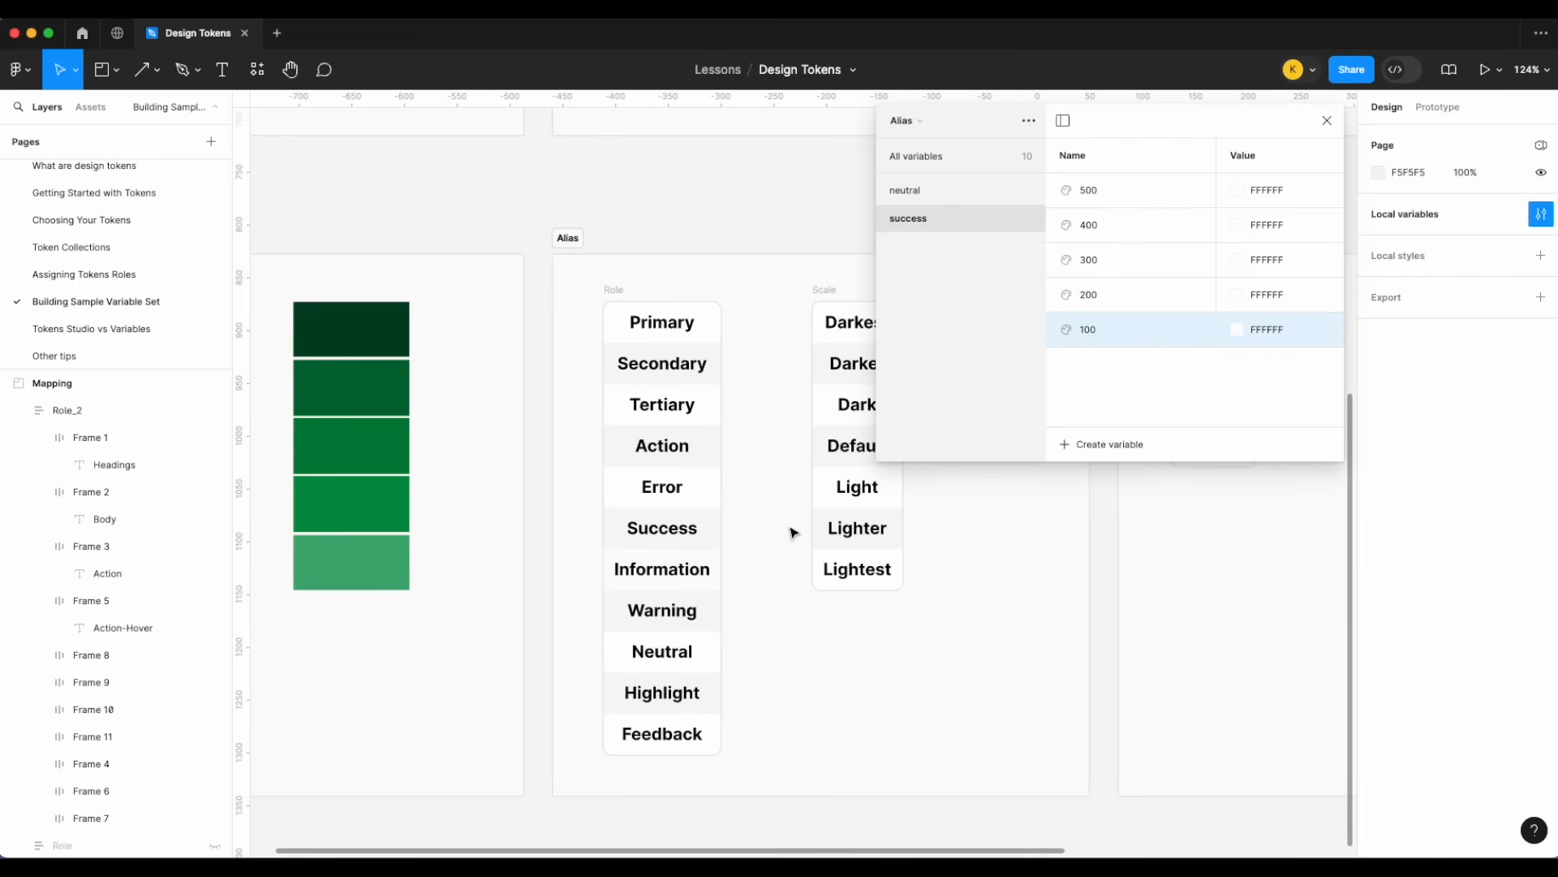
click(140, 73)
drag(446, 439, 592, 500)
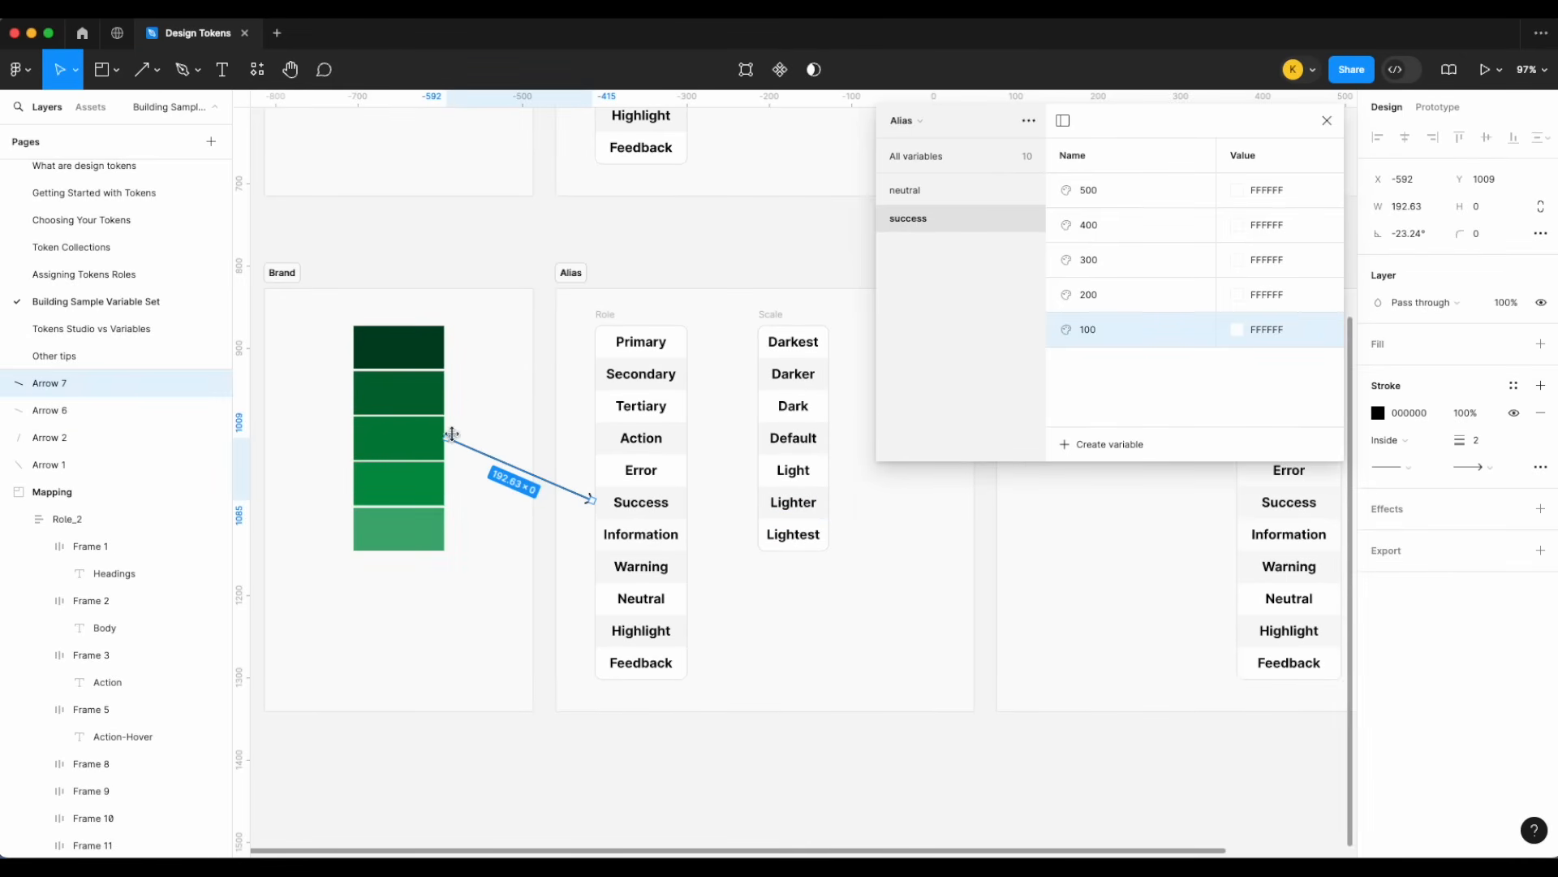
- Duplicate the arrow and reshape the copy to run from Success in the Alias role list to Default in Scale, about 112 px long
key(super+d)
key(shift+Right)
key(shift+Right)
key(shift+Right)
key(shift+Right)
key(shift+Right)
key(shift+Right)
key(shift+Right)
key(shift+Right)
key(shift+Right)
key(shift+Right)
key(shift+Right)
key(shift+Right)
key(shift+Right)
key(shift+Right)
key(shift+Right)
key(shift+Right)
key(shift+Right)
key(shift+Right)
key(shift+Right)
key(shift+Right)
key(shift+Down)
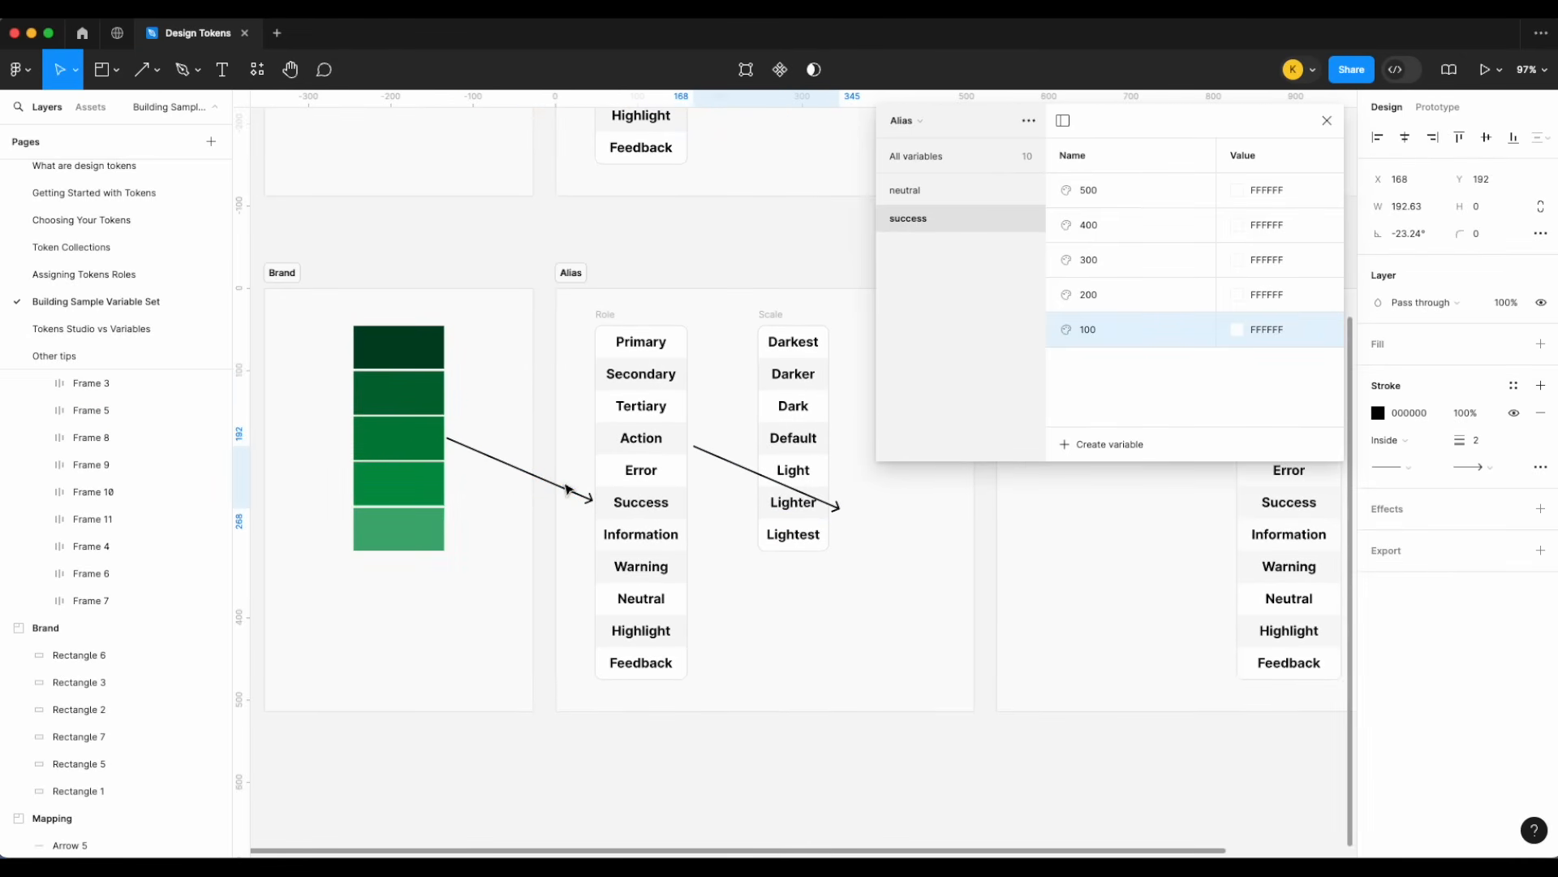
key(shift+Down)
key(shift+Down)
key(shift+Down)
key(shift+Down)
key(shift+Down)
key(shift+Down)
key(shift+Down)
drag(839, 567, 757, 439)
- Duplicate the Scale list inside the Alias frame, placing the copy just to the right of the original
scroll(674, 333, right, 3)
click(672, 326)
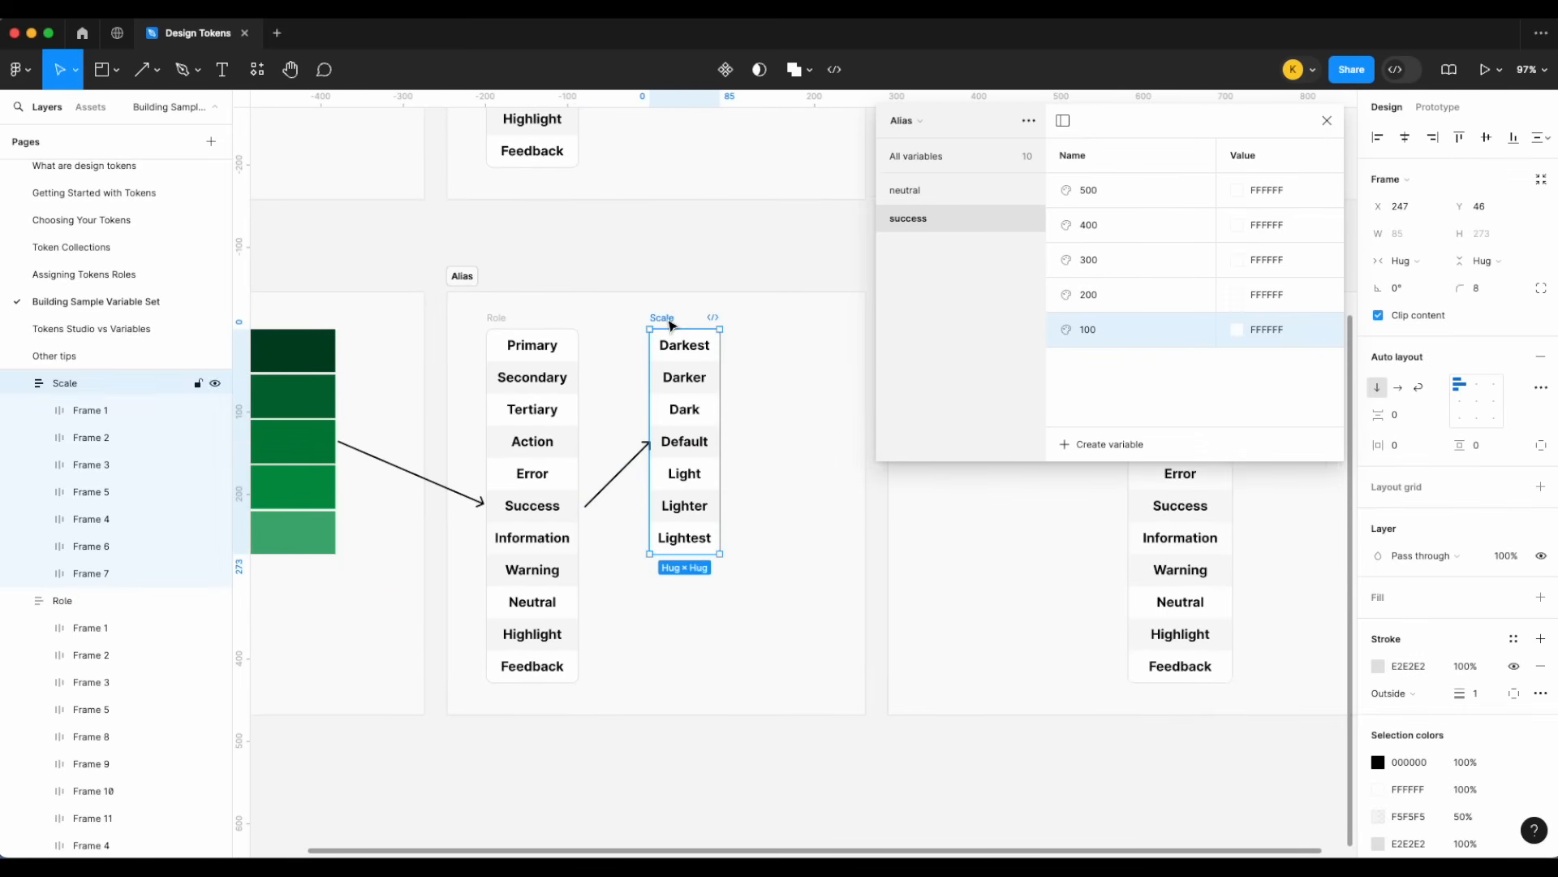
drag(672, 327, 759, 326)
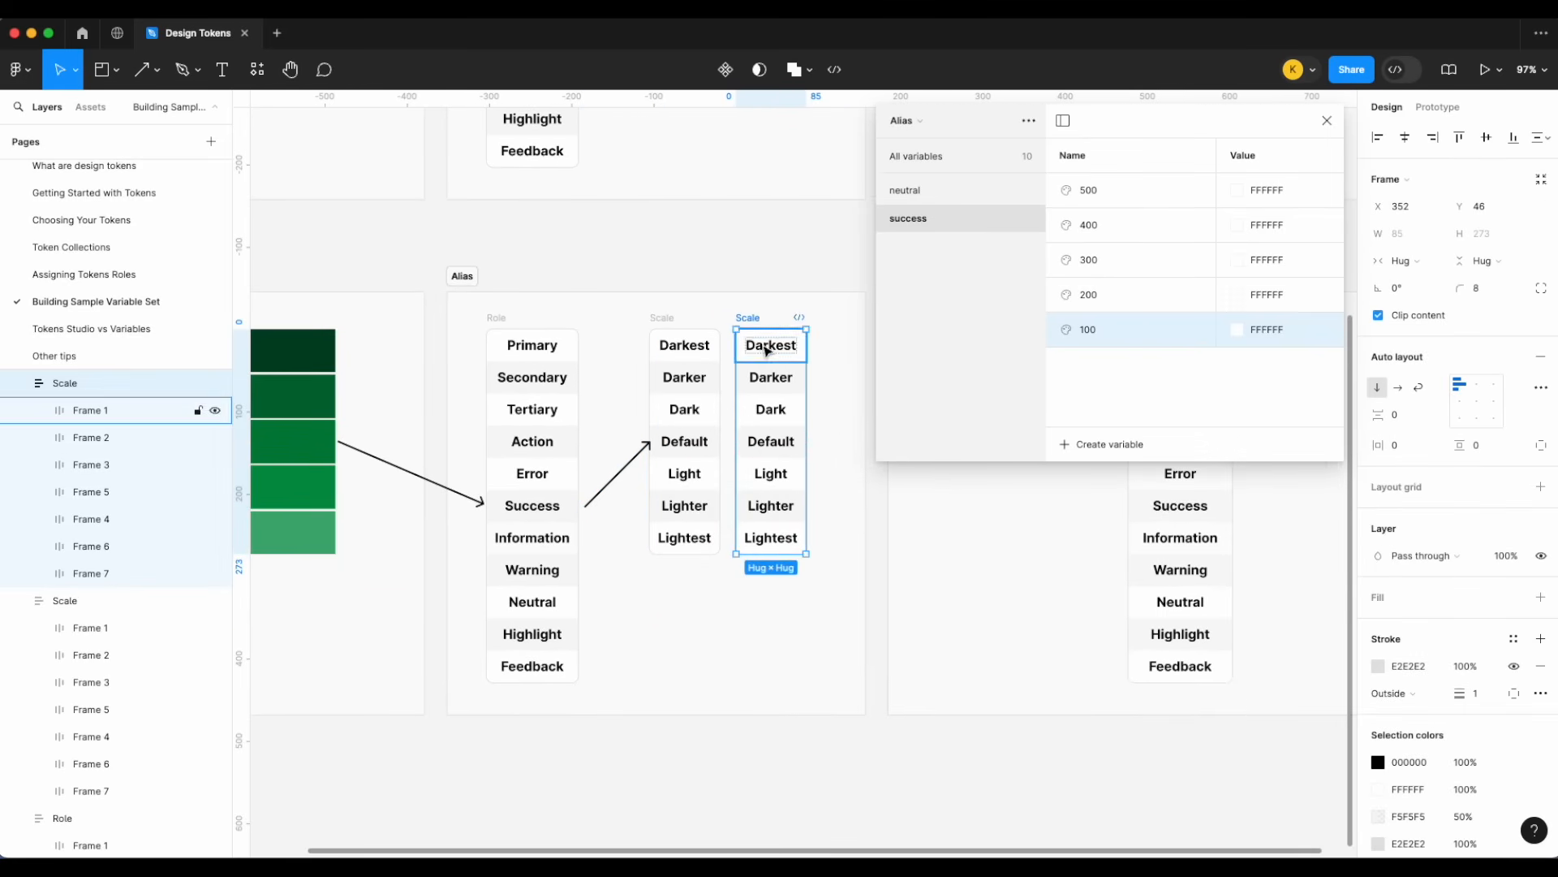
- Relabel the first four entries of the copied Scale list as 700, 600, 500 and 400
double_click(767, 347)
double_click(767, 347)
text(500)
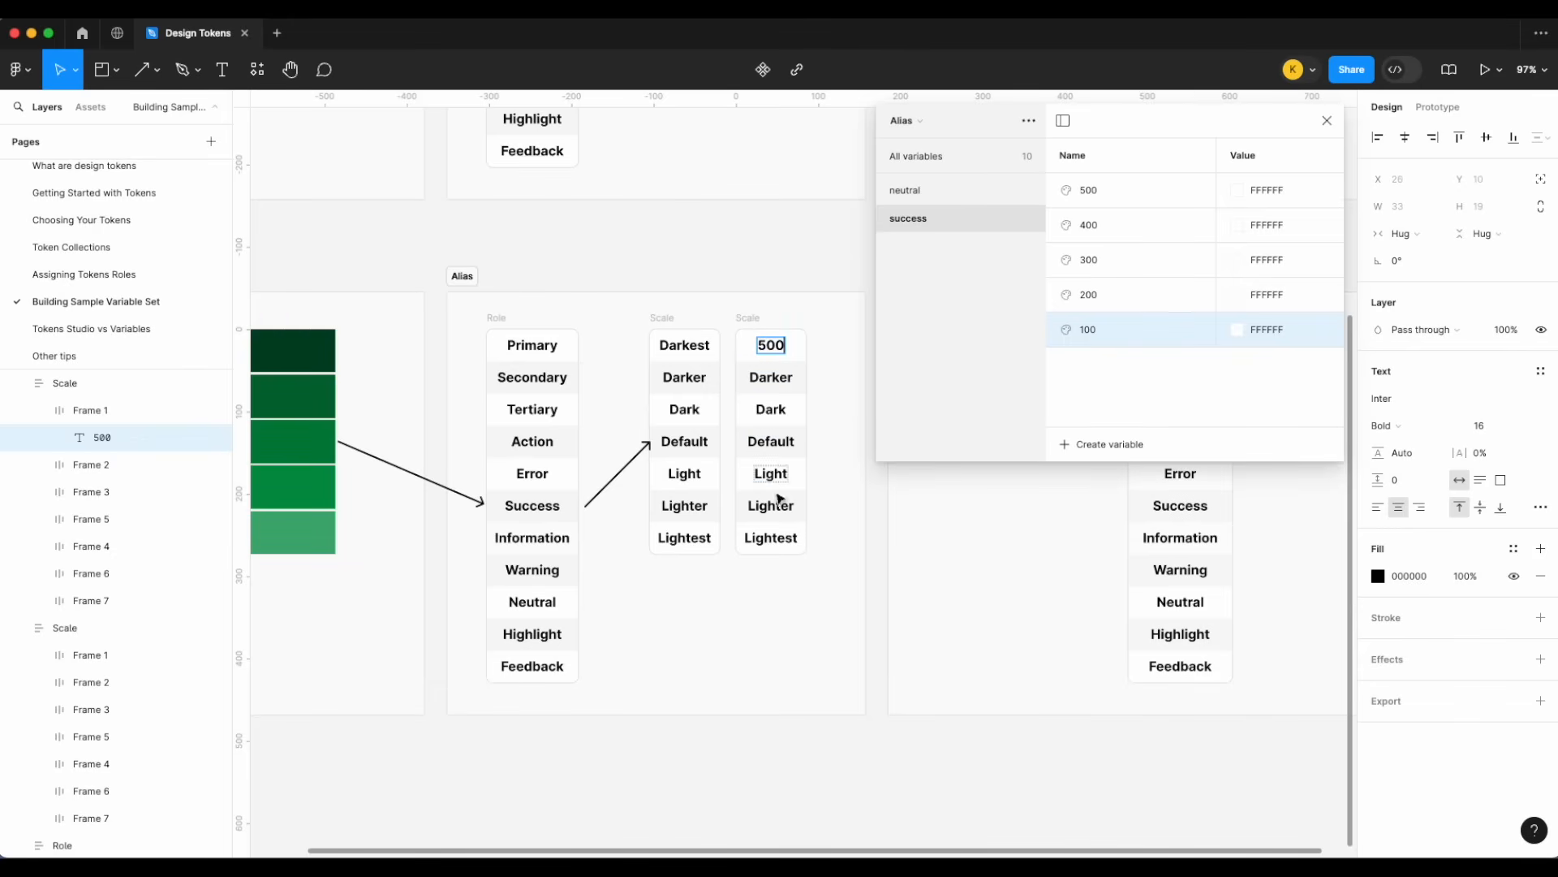
key(BackSpace)
text(700)
double_click(772, 378)
double_click(777, 379)
text(600)
double_click(767, 410)
text(500)
double_click(771, 440)
double_click(771, 441)
text(400)
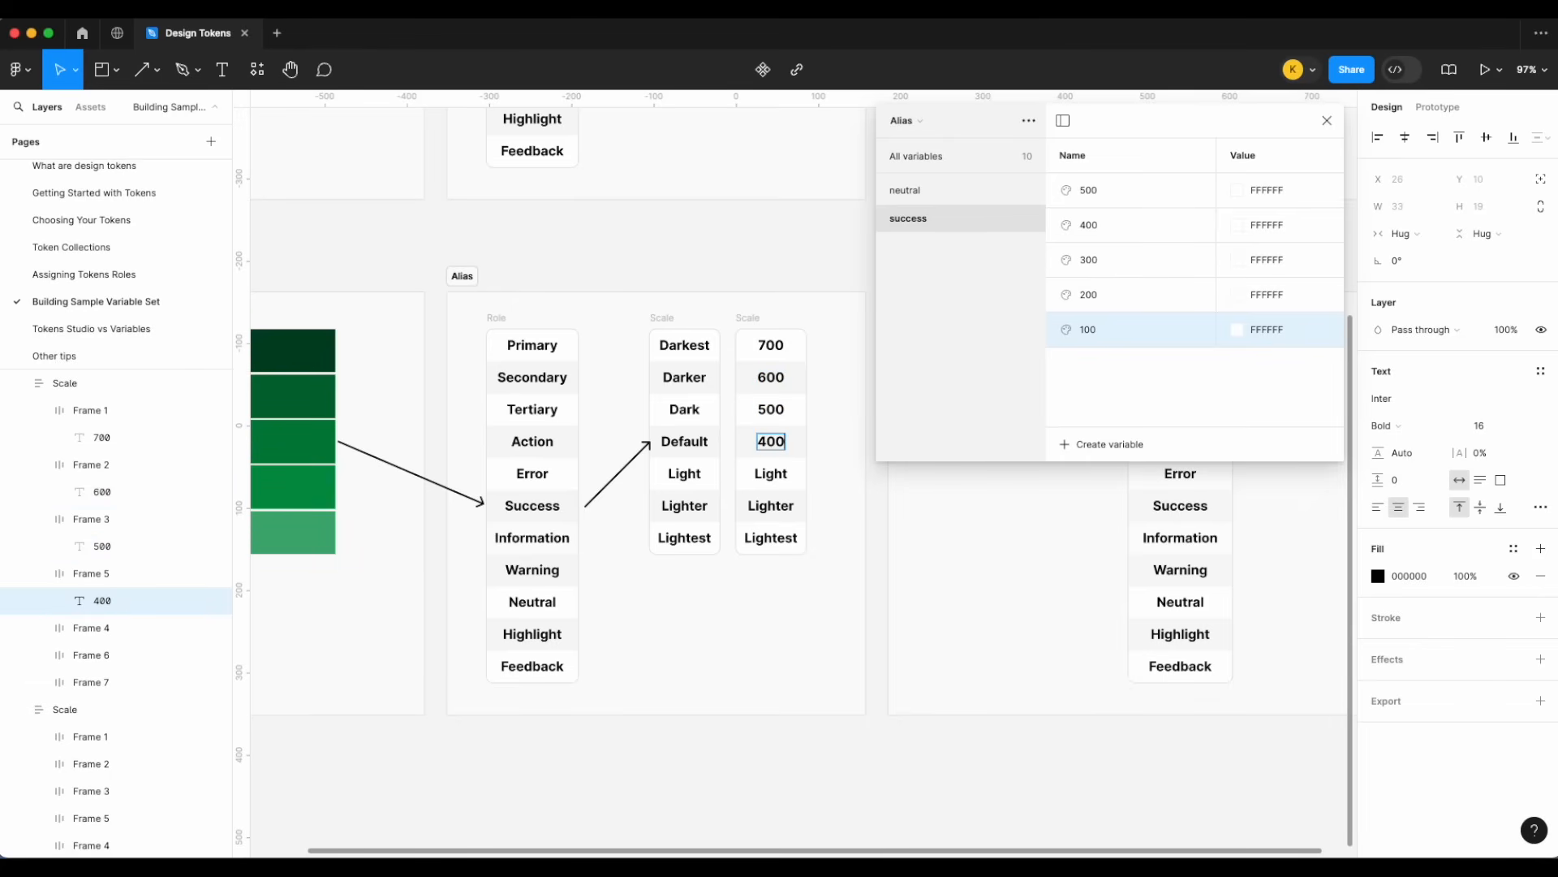
- Relabel the last three entries of the copied Scale list as 300, 200 and 100, and shift the list slightly to the right
double_click(767, 474)
text(300)
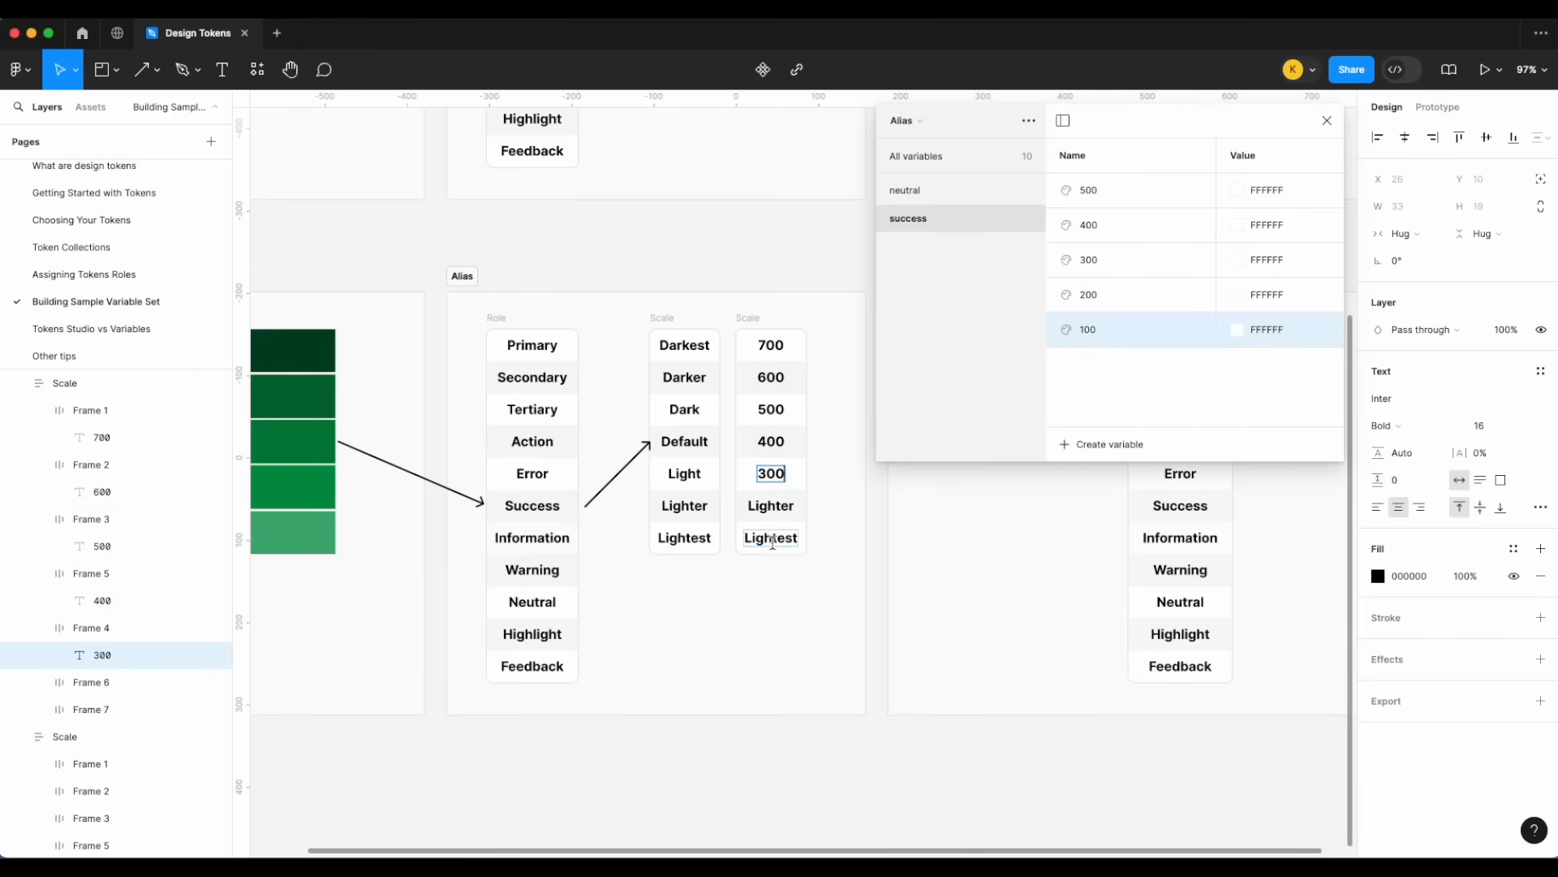
click(781, 505)
double_click(782, 505)
text(200)
click(771, 537)
double_click(771, 538)
text(100)
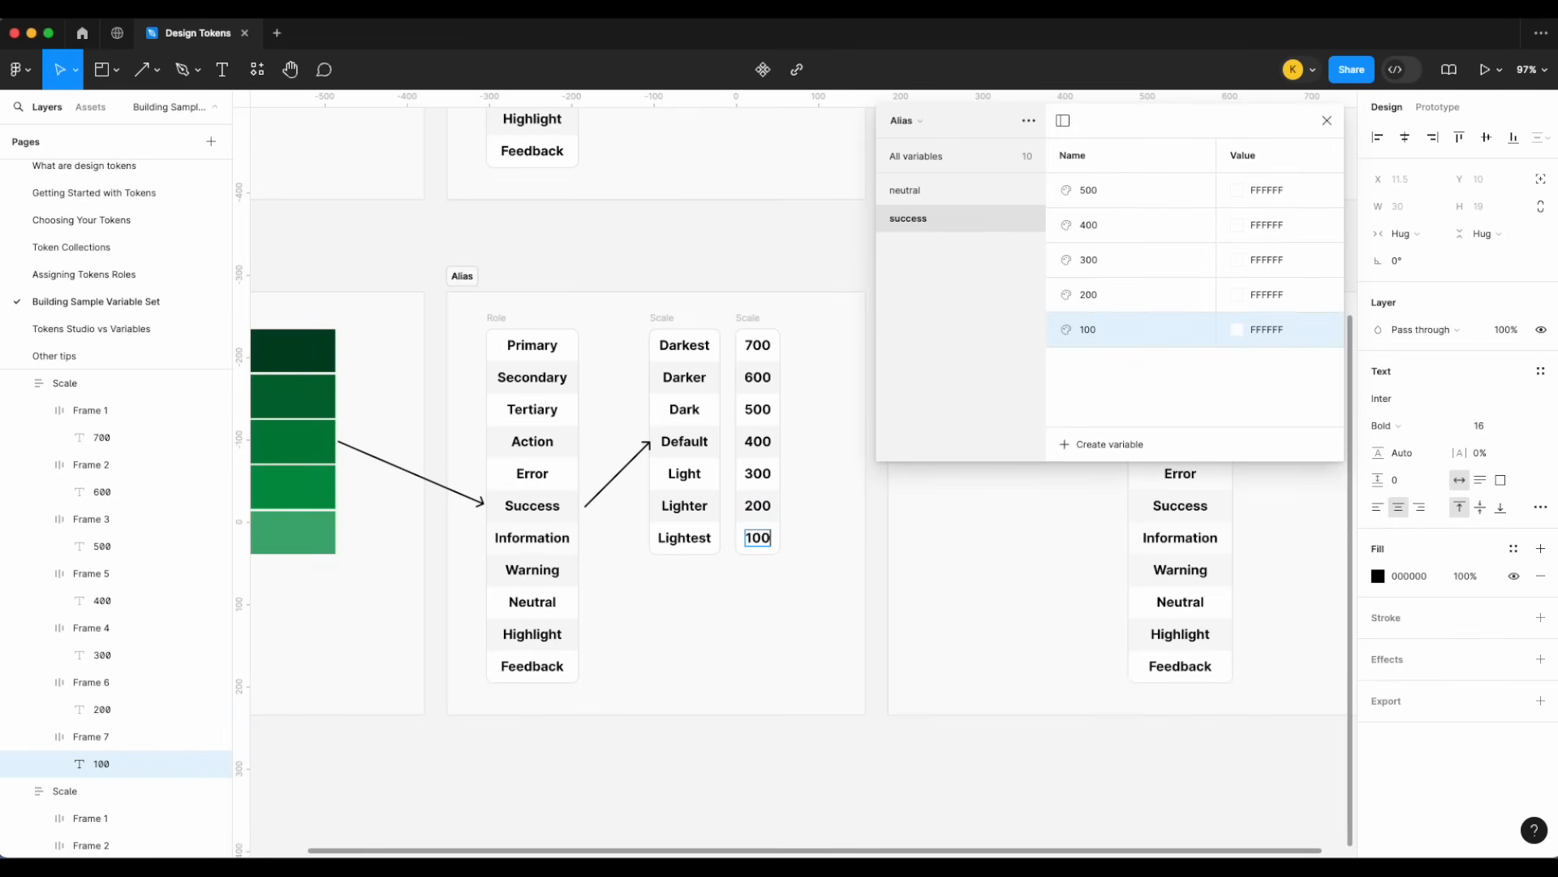
key(Escape)
click(770, 325)
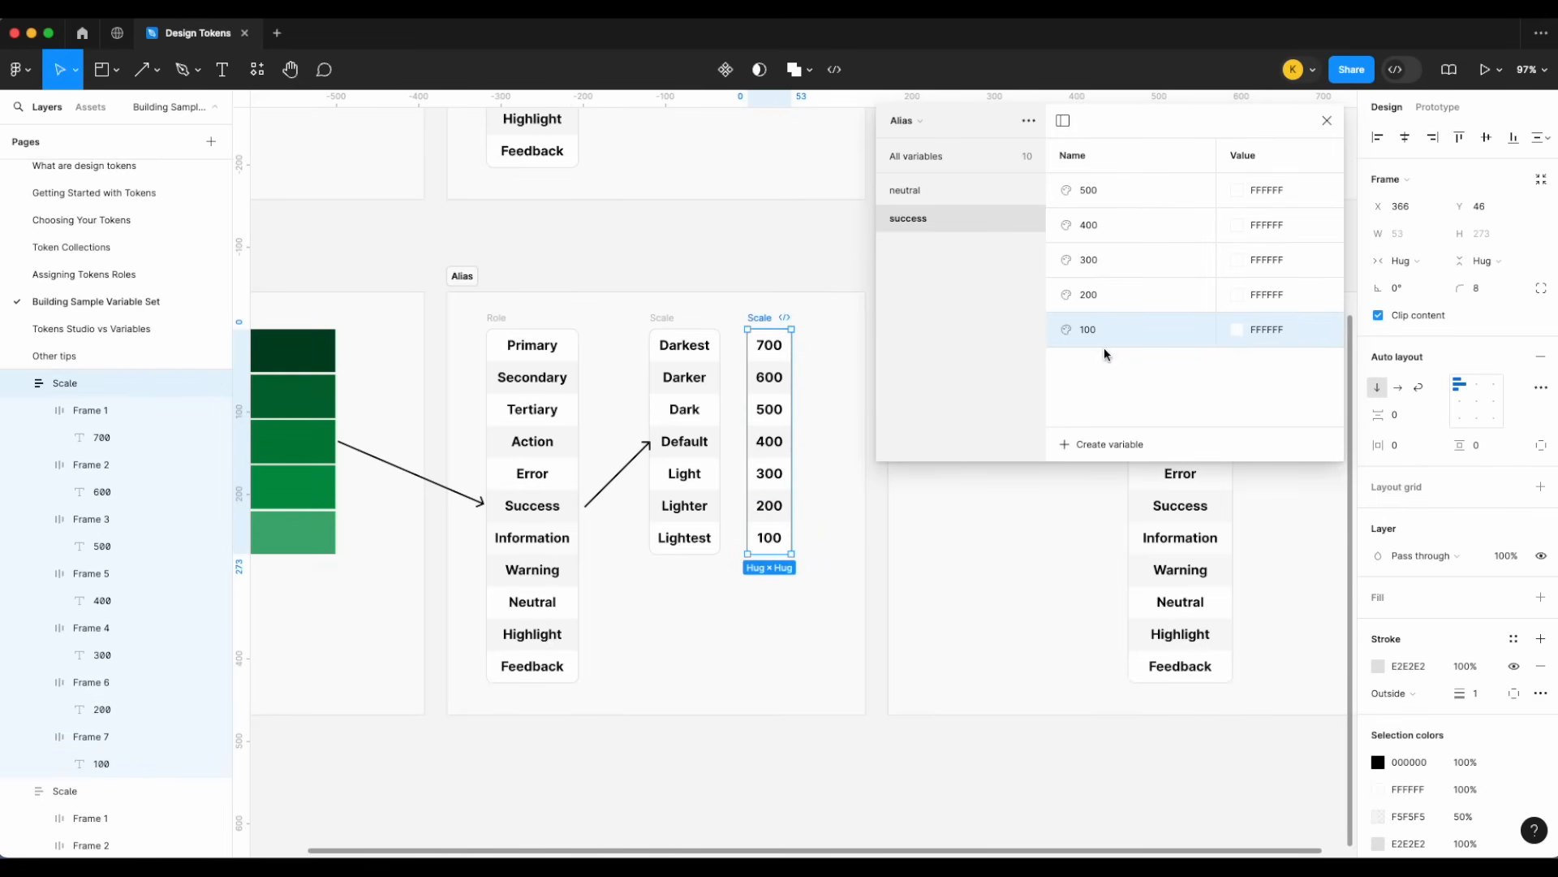
- Duplicate the Success-to-Default arrow and reshape the copy to run from Default to 400 in the numeric Scale list
click(632, 460)
key(super+d)
key(shift+Right)
key(shift+Right)
key(shift+Right)
key(shift+Right)
key(shift+Right)
key(shift+Right)
key(shift+Right)
key(shift+Right)
key(shift+Right)
key(shift+Right)
key(shift+Right)
key(shift+Right)
key(shift+Right)
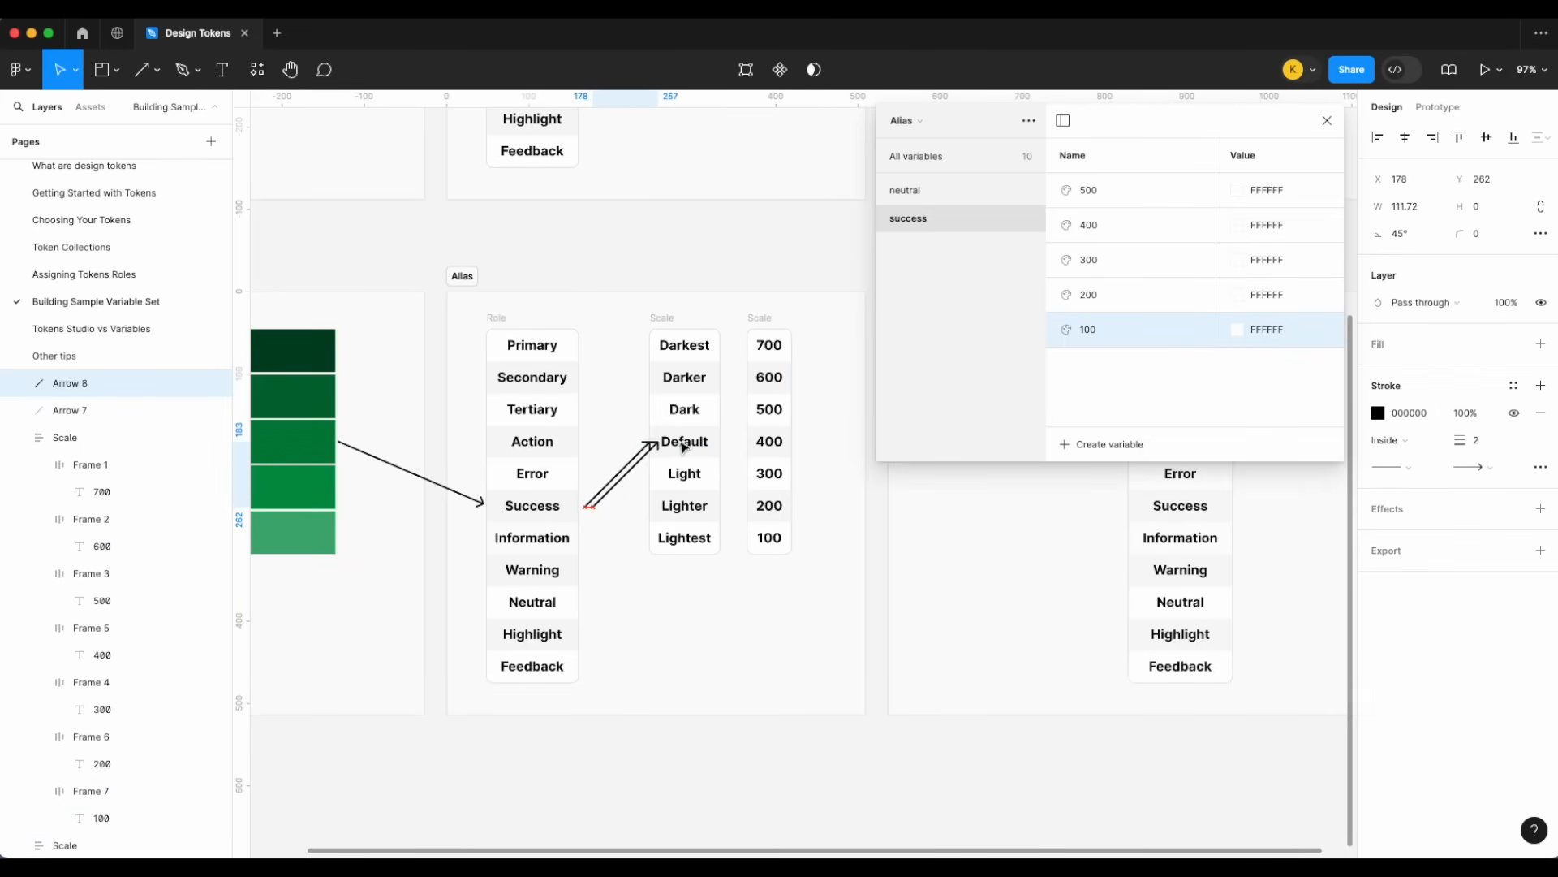
key(shift+Up)
key(shift+Up)
key(shift+Up)
key(shift+Up)
key(shift+Up)
key(shift+Up)
key(shift+Up)
key(shift+Right)
key(shift+Right)
key(shift+Right)
key(shift+Right)
key(shift+Right)
key(shift+Left)
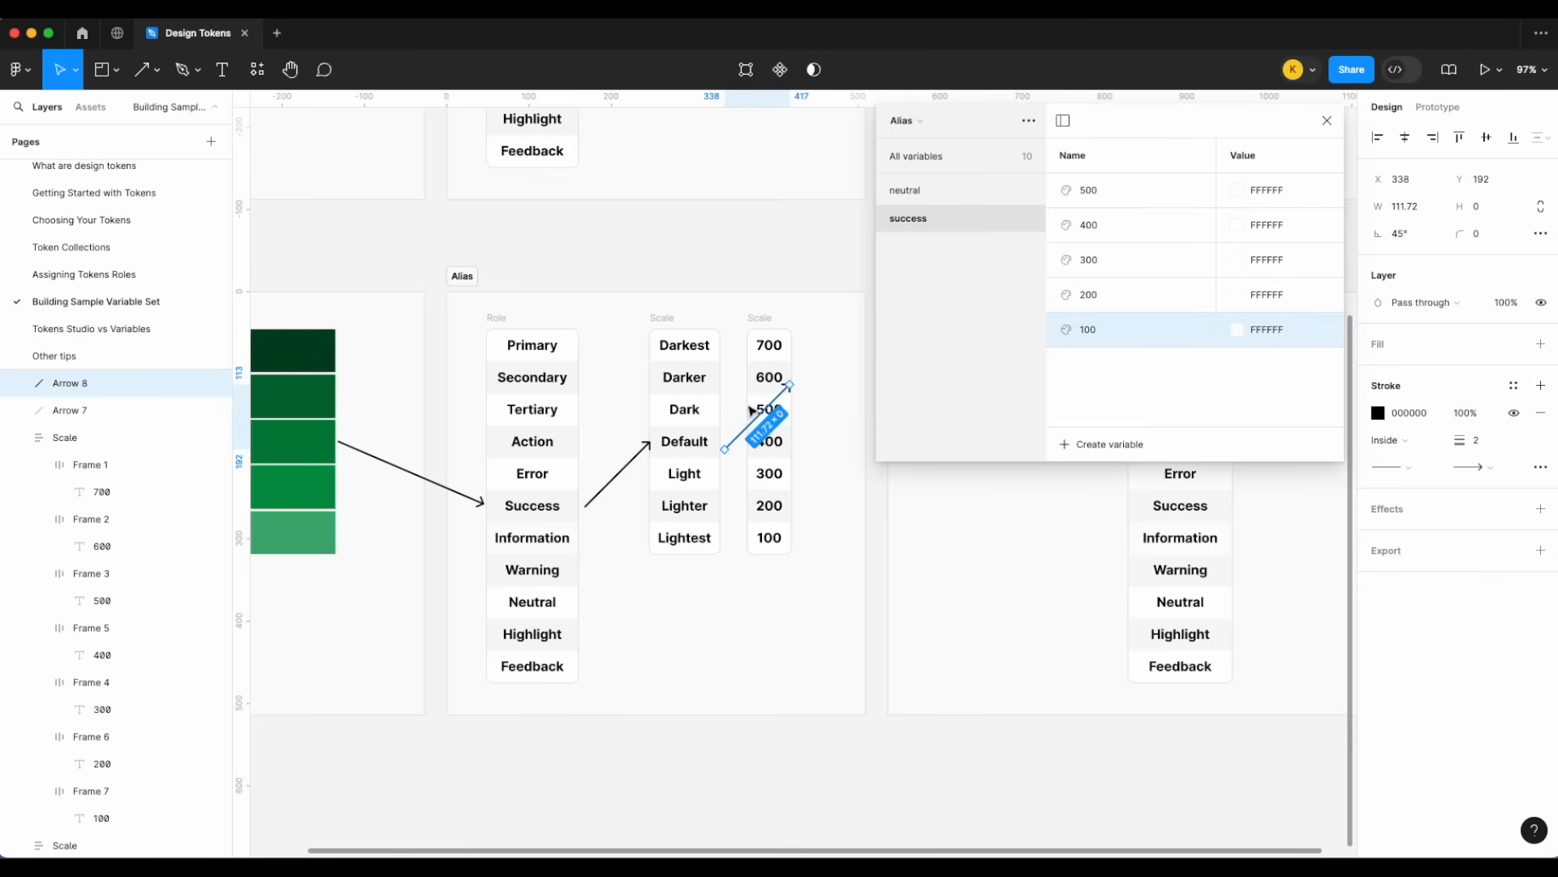
drag(792, 384, 746, 441)
- Remove the 700 and 600 entries from the numeric Scale list and re-aim the short arrow at 300, about 53 px long
click(785, 388)
shift+click(769, 345)
key(Delete)
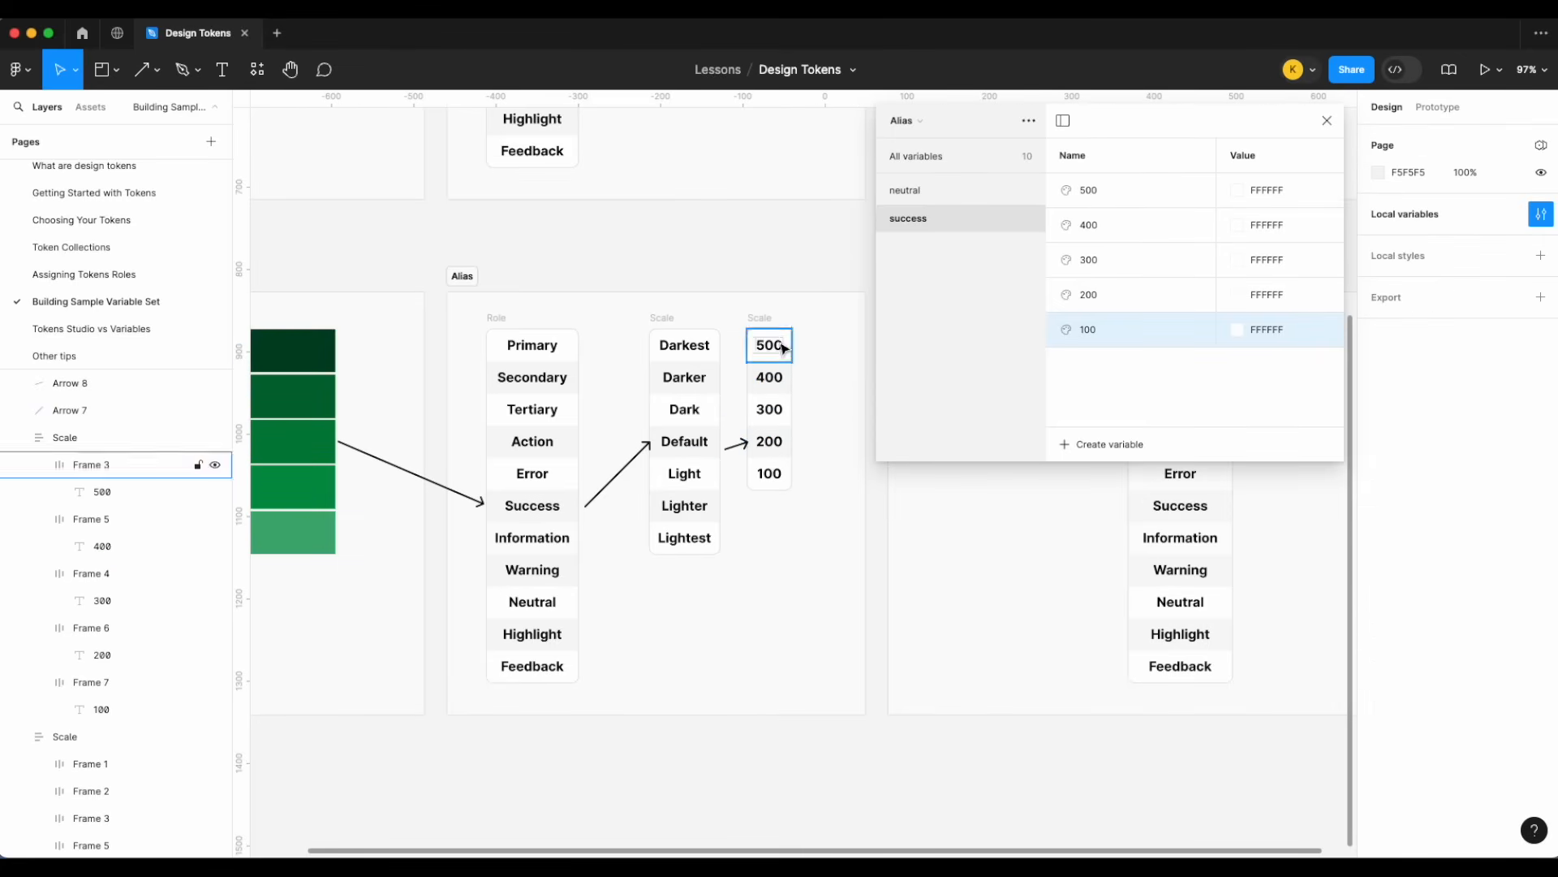
click(745, 439)
drag(748, 441, 741, 410)
- Alias the 300 variable in the Alias success group to Brand green 300
click(1230, 261)
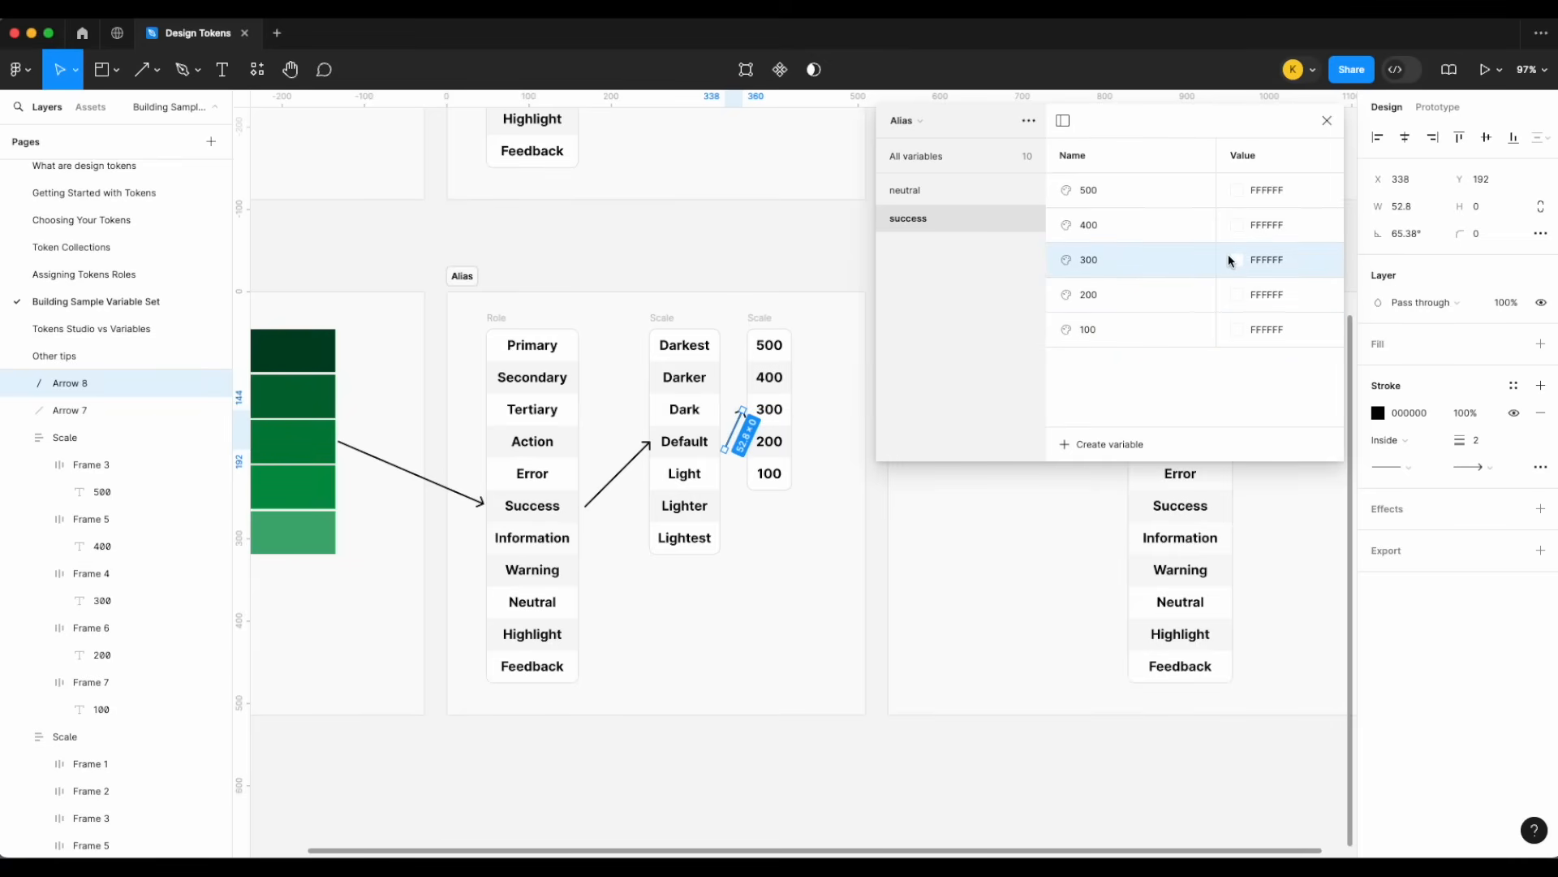
right_click(1237, 269)
click(1273, 274)
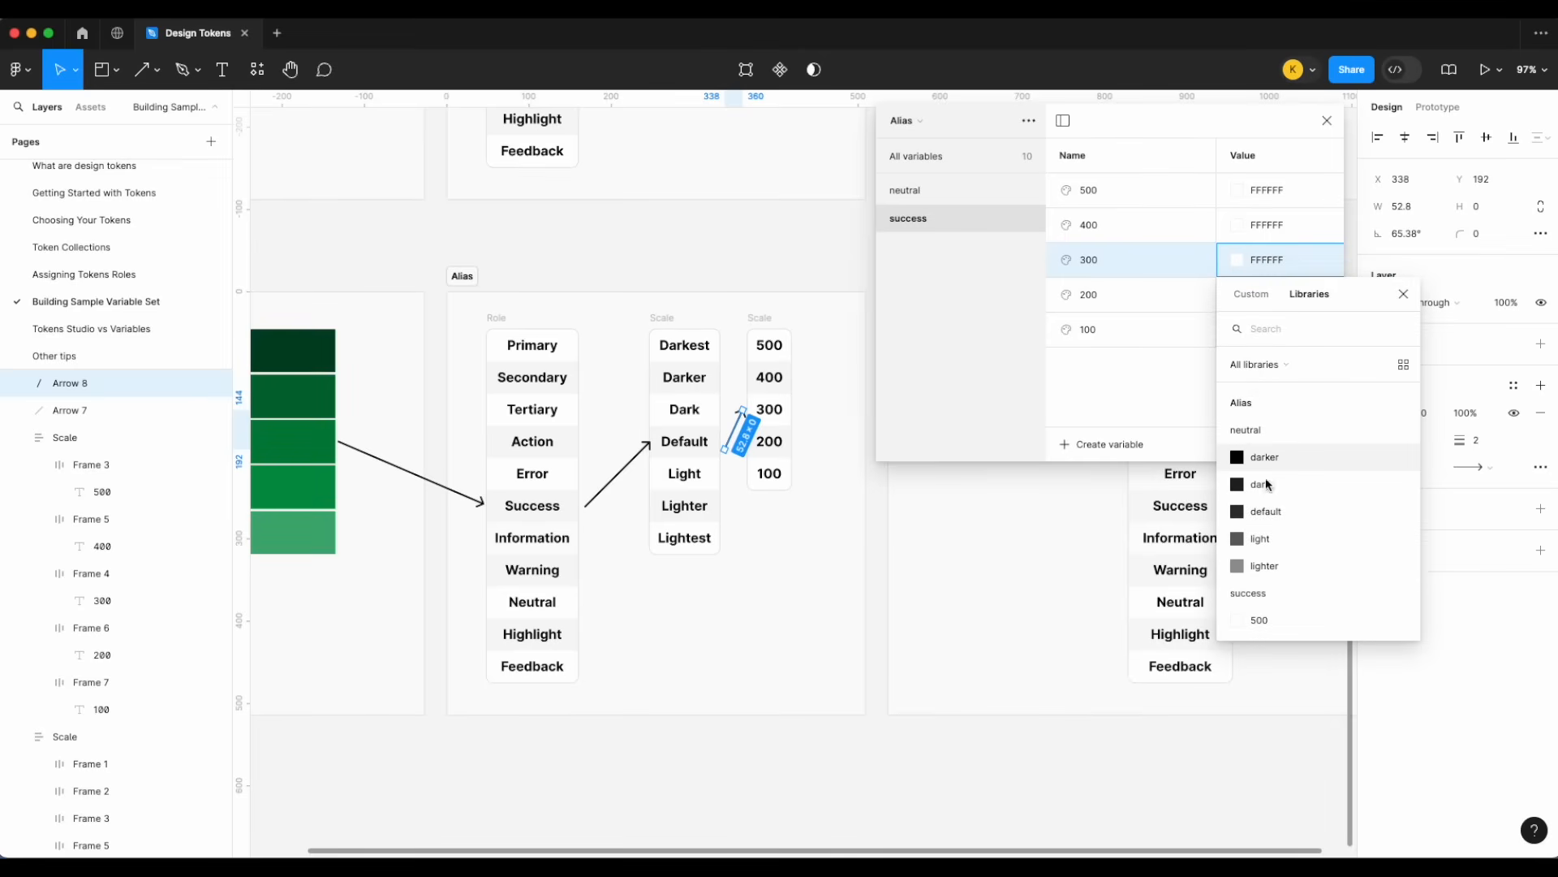
scroll(1296, 536, down, 8)
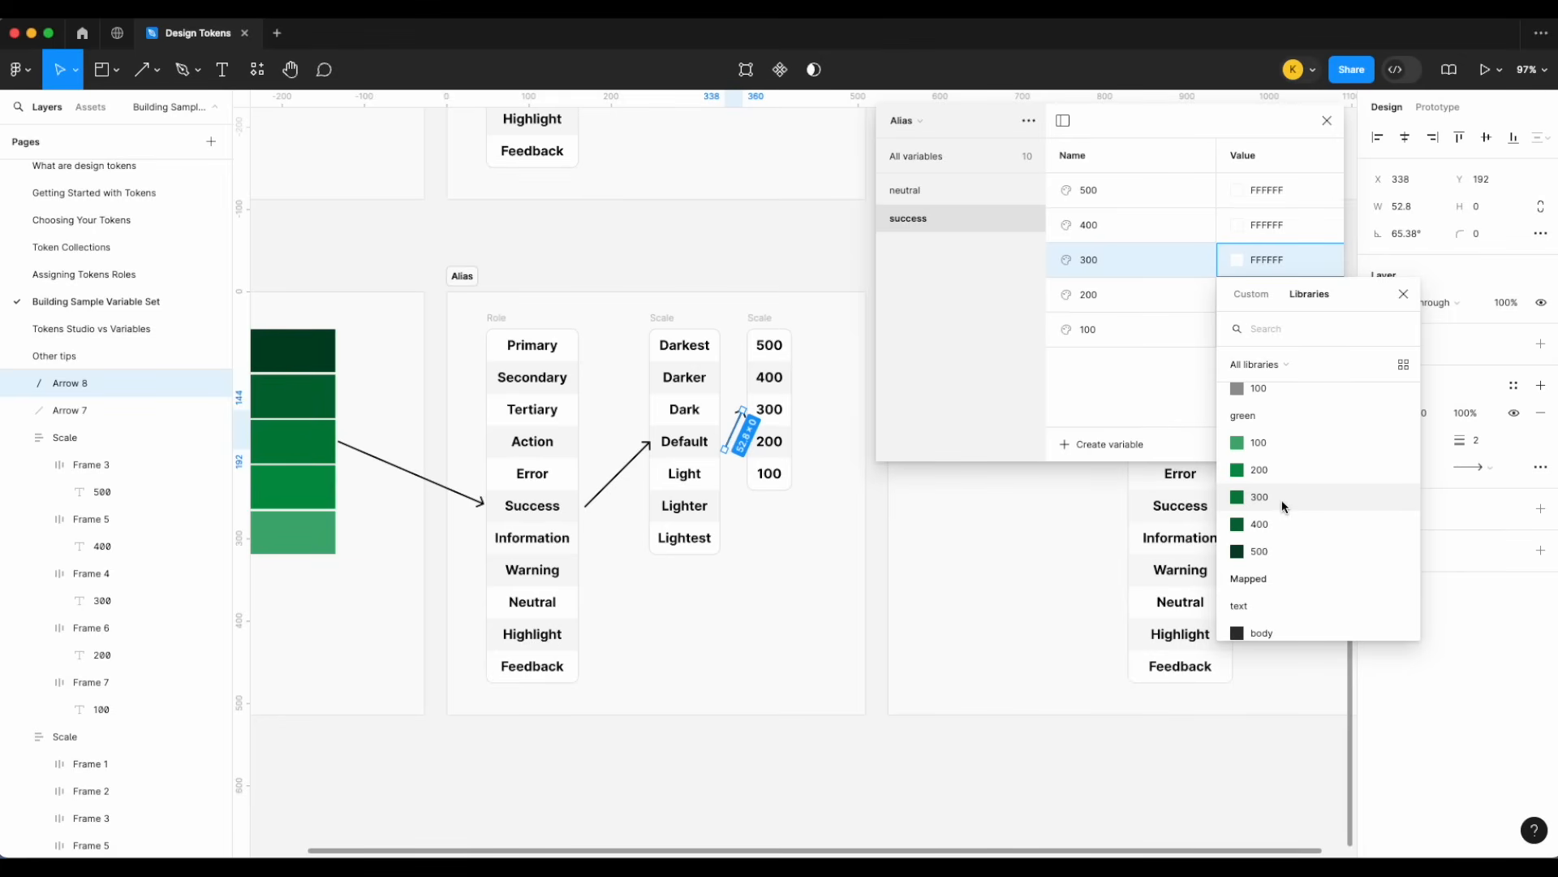
scroll(1282, 505, up, 5)
scroll(1283, 505, down, 3)
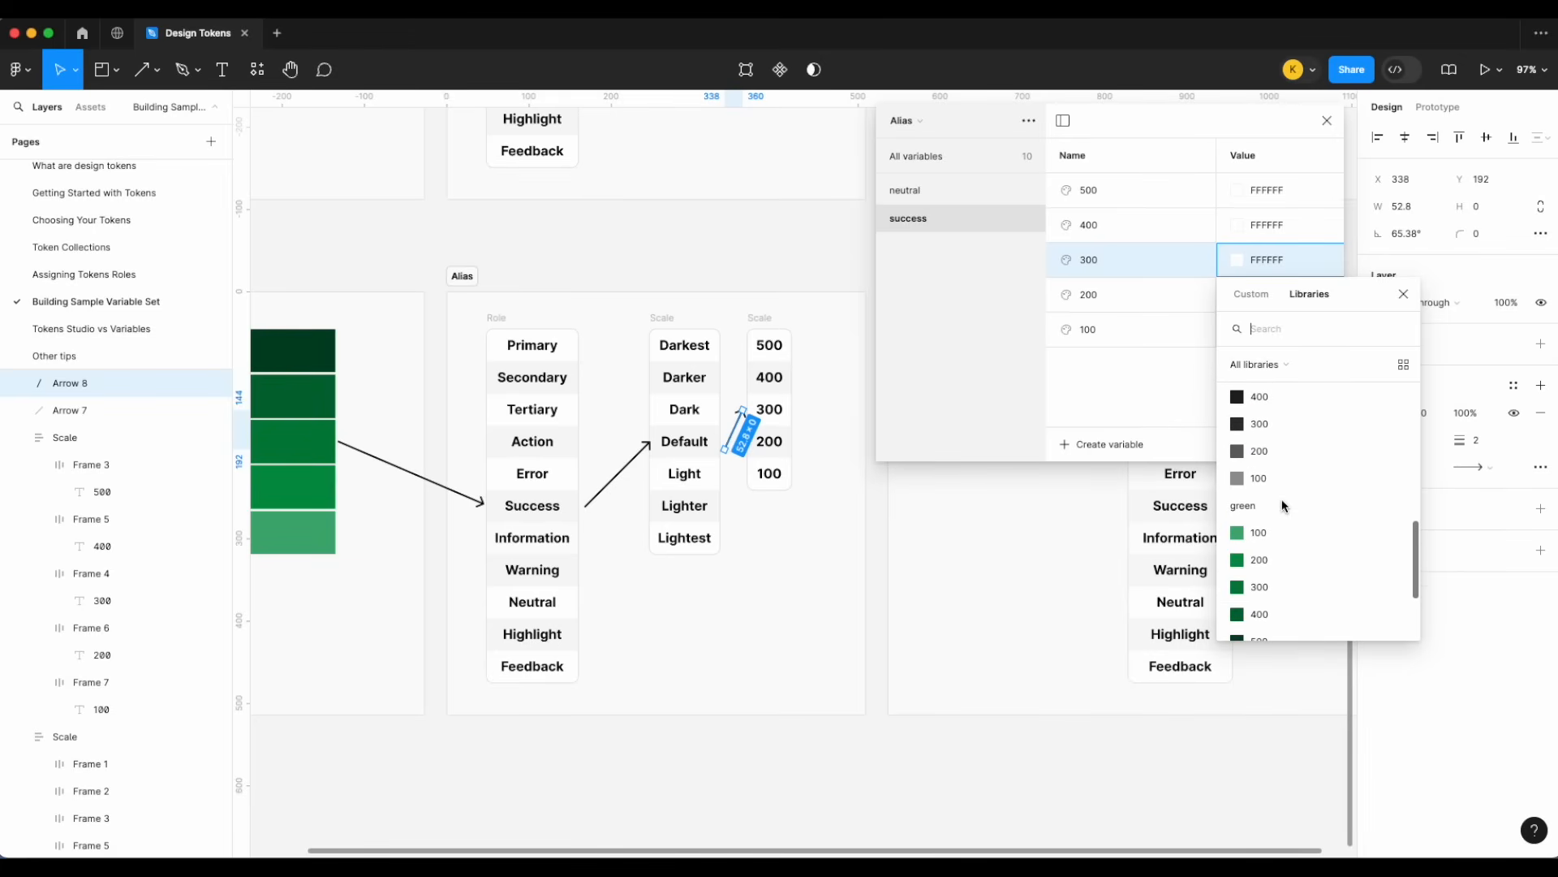
click(1270, 586)
click(1240, 228)
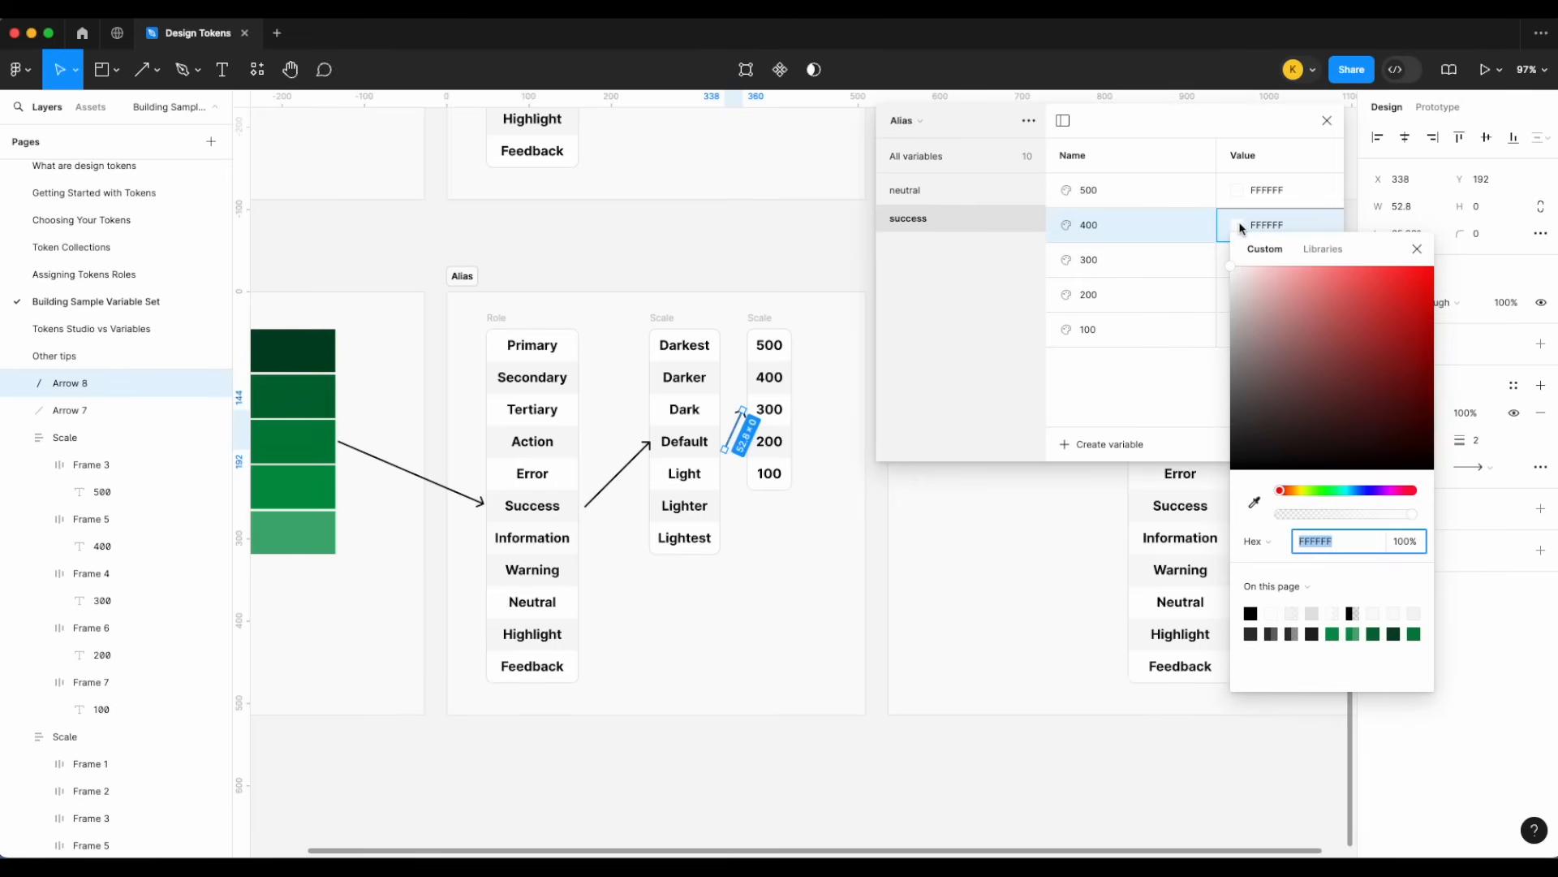
key(Escape)
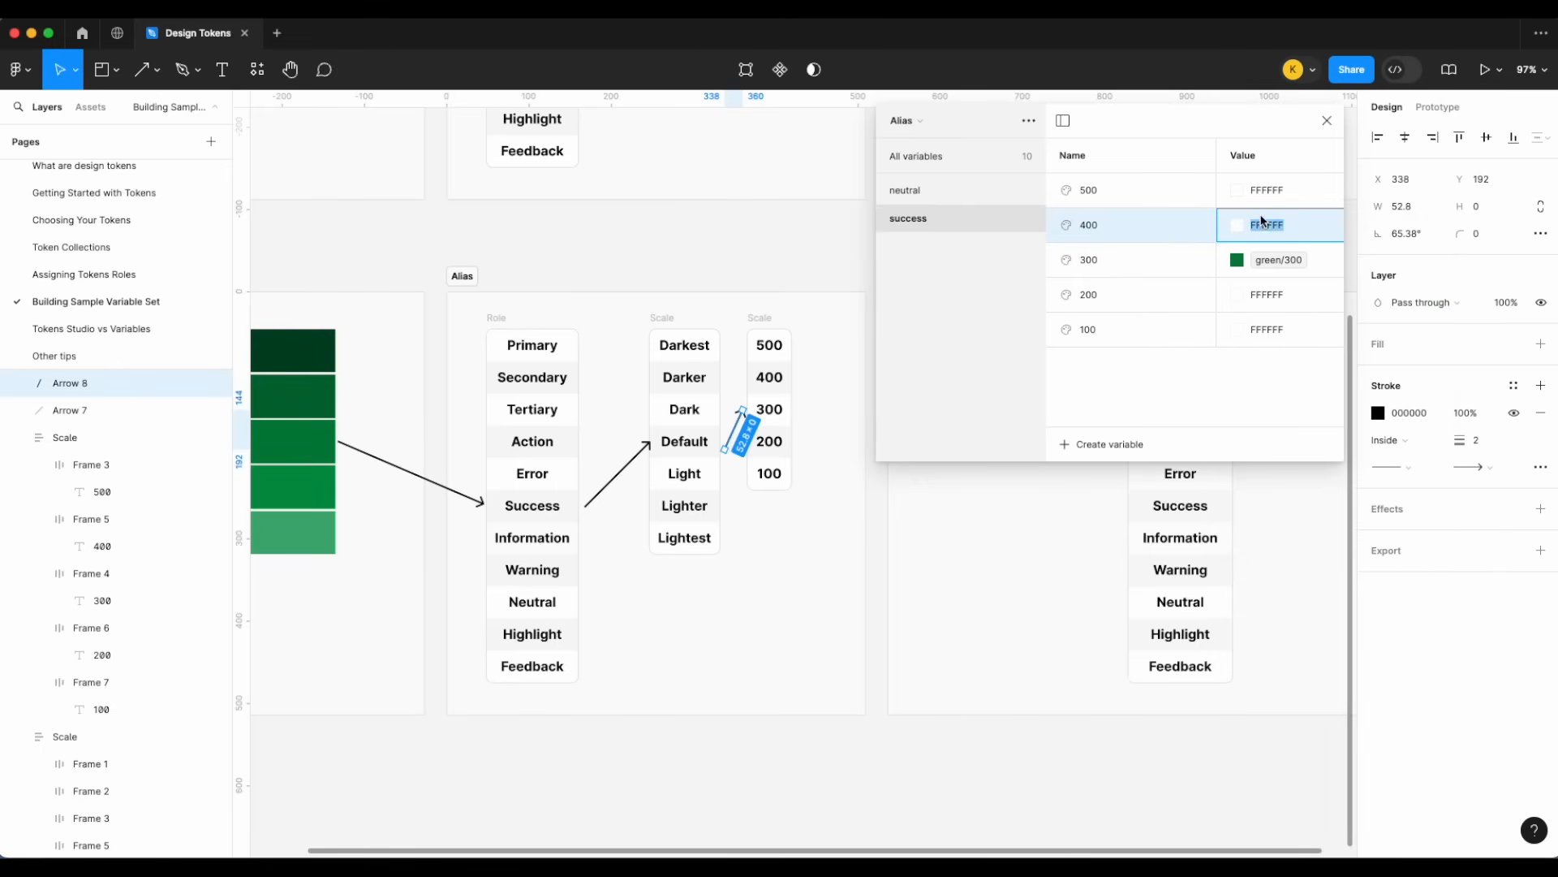
- Duplicate the arrow from the middle green swatch, moving its start to the swatch above and angling it about 195 px toward Success
click(363, 464)
click(376, 463)
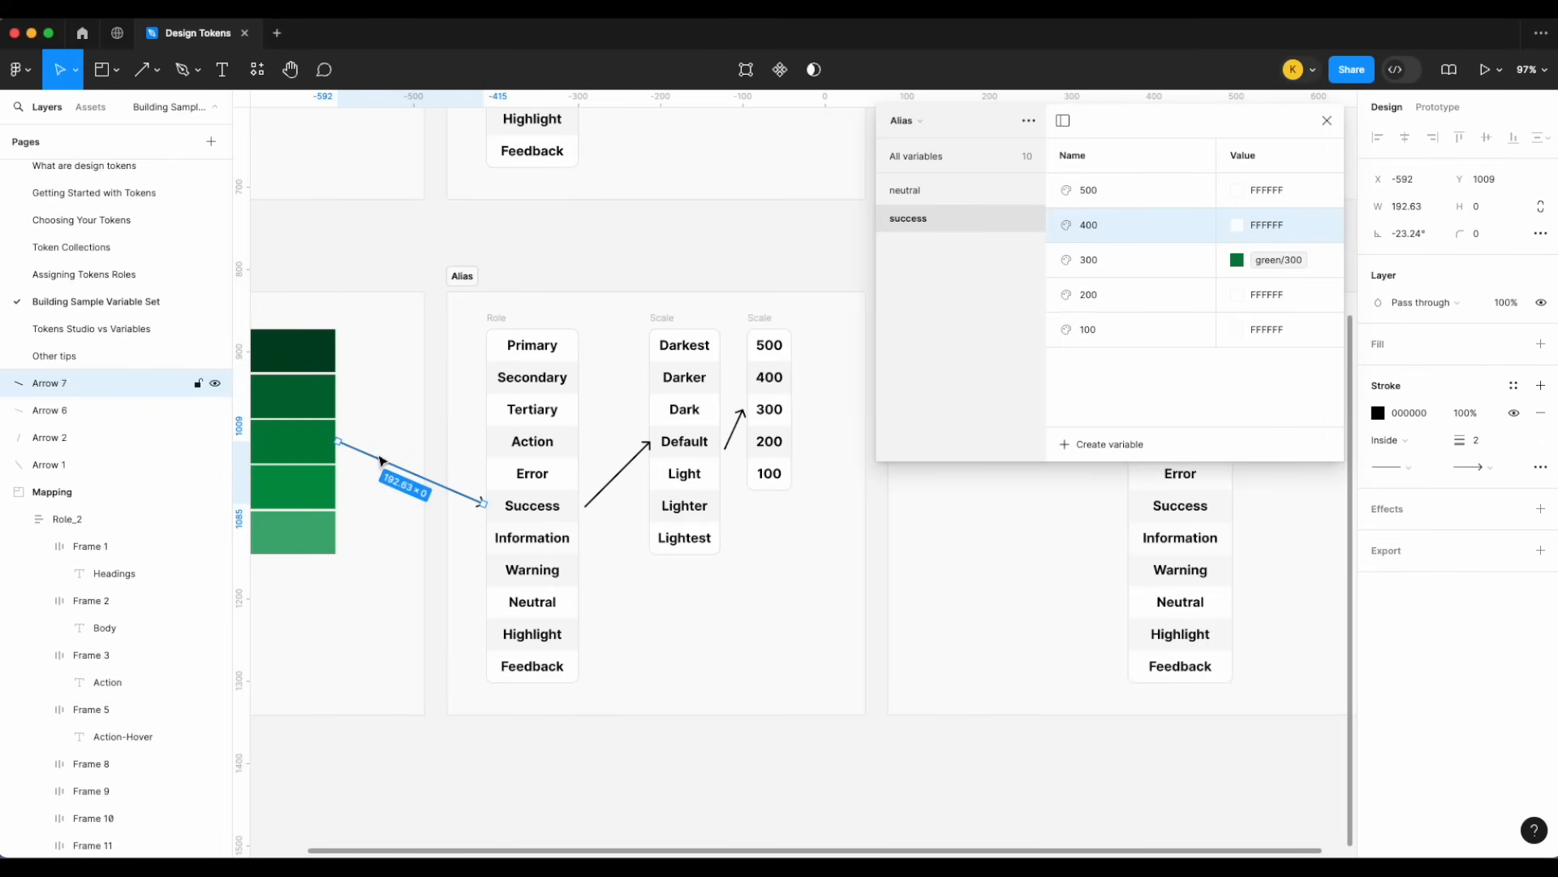
key(ctrl+d)
key(shift+Up)
key(shift+Up)
key(shift+Up)
key(shift+Up)
key(shift+Up)
drag(483, 459, 471, 492)
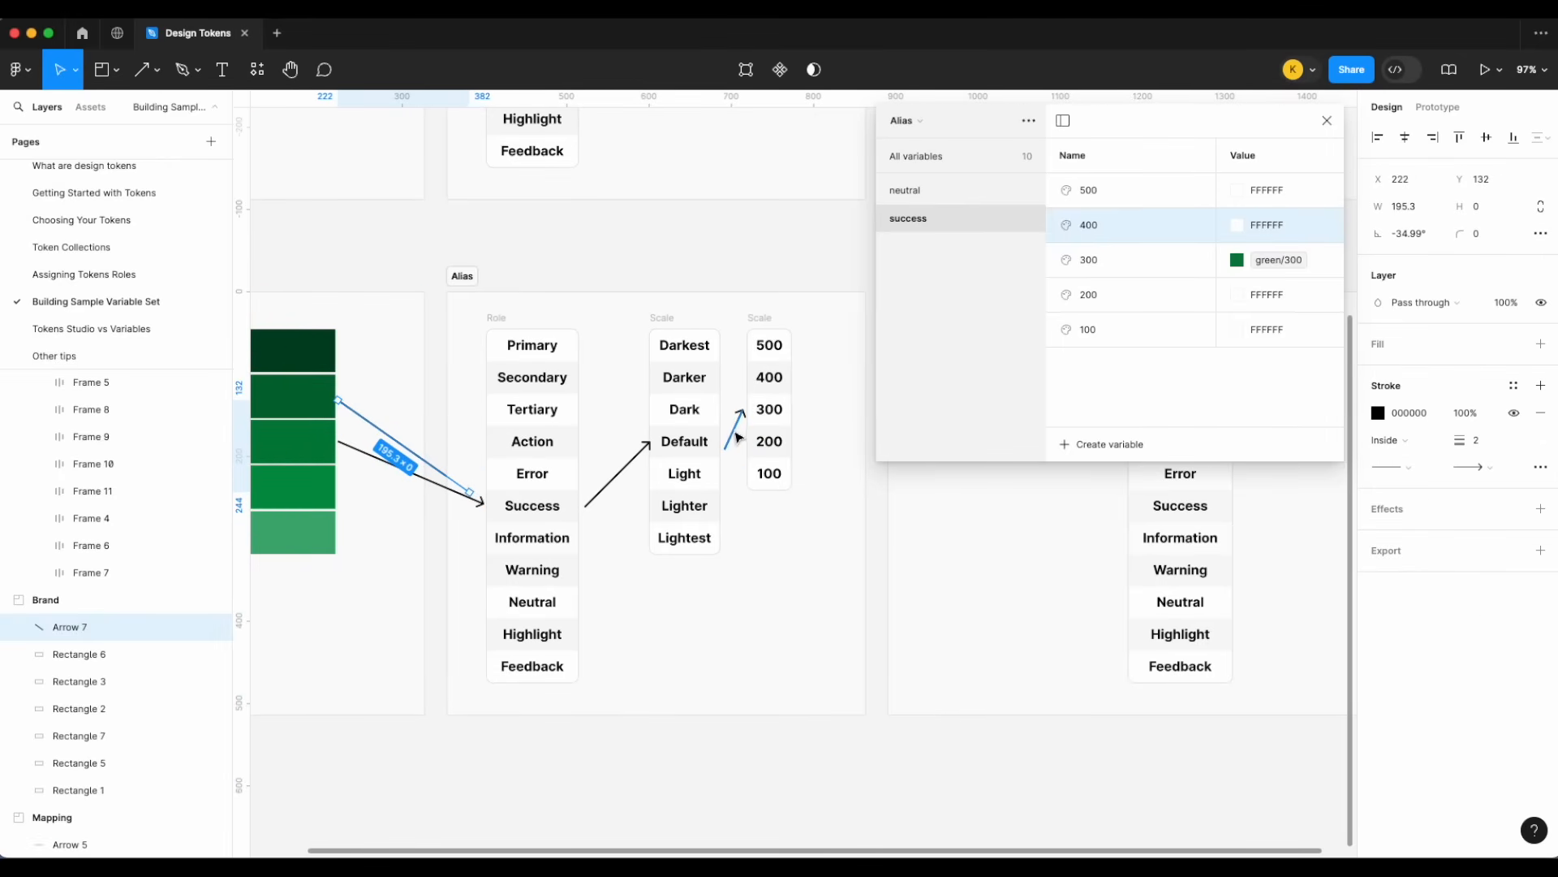
- Duplicate the arrow starting at Success in the role list and stretch the copy to 400 in the numeric Scale list
click(612, 491)
key(ctrl+d)
drag(650, 442, 646, 409)
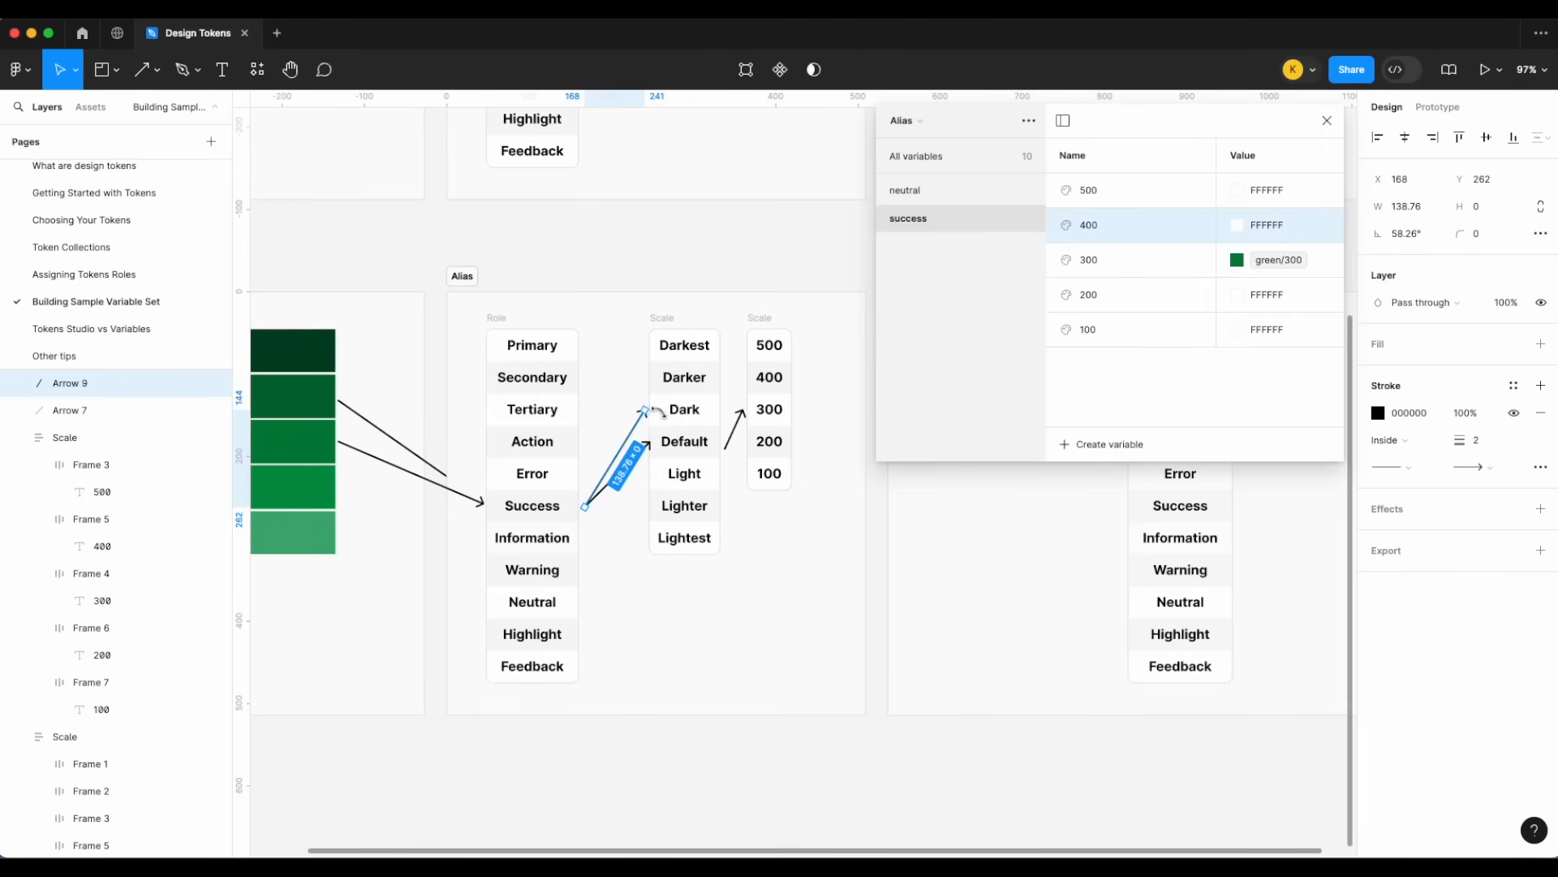
drag(645, 410, 740, 386)
- Delete the worded Scale list with its short arrow, and stretch the remaining Success arrow to 300, about 231 px long
click(663, 321)
key(Delete)
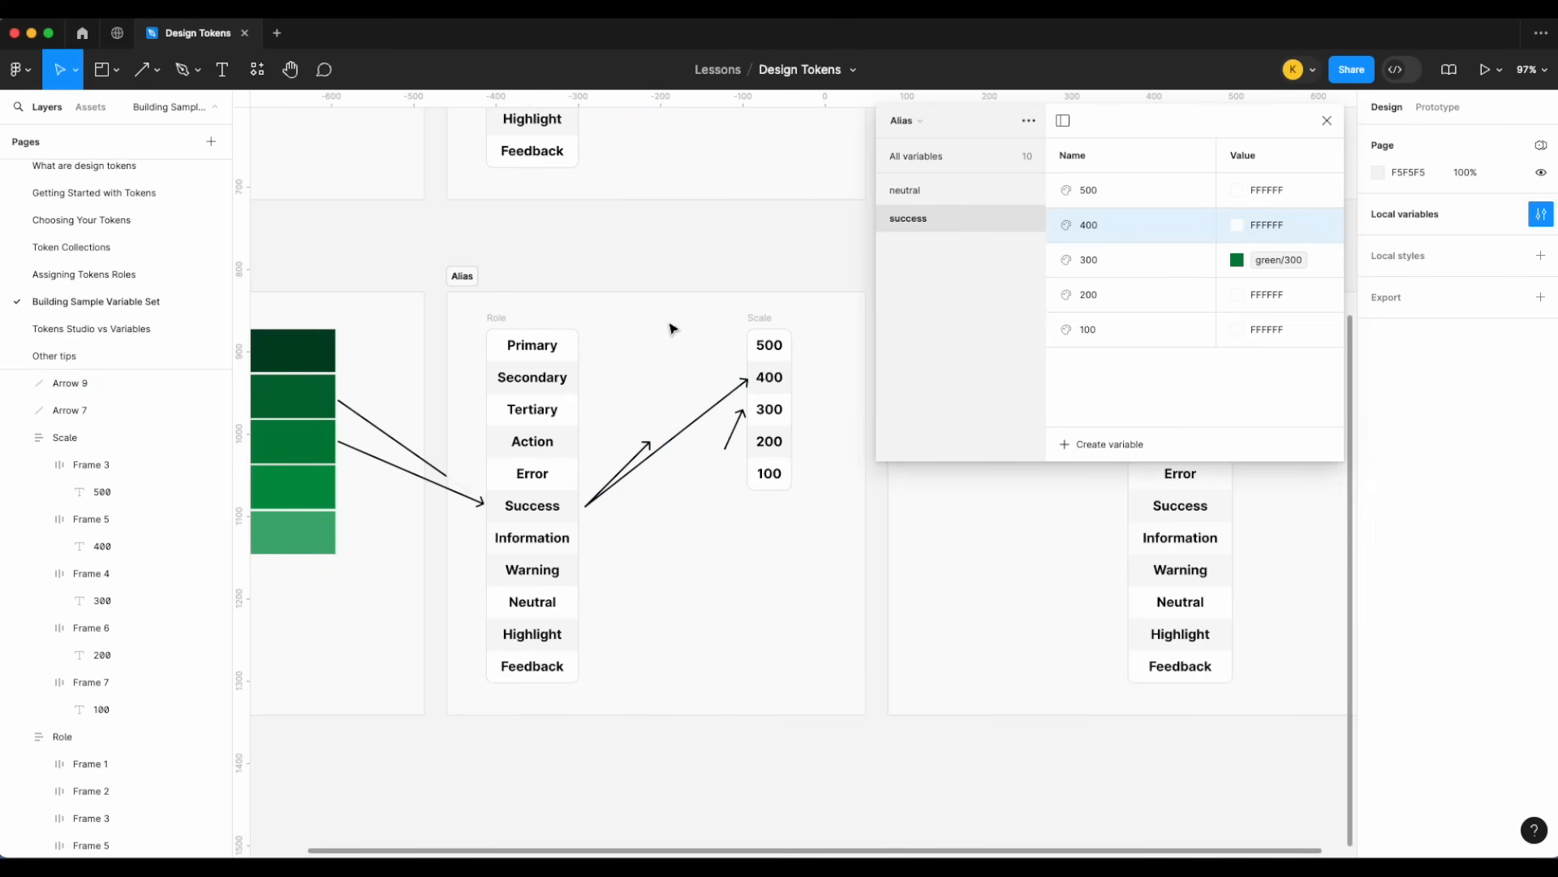
click(729, 448)
key(Delete)
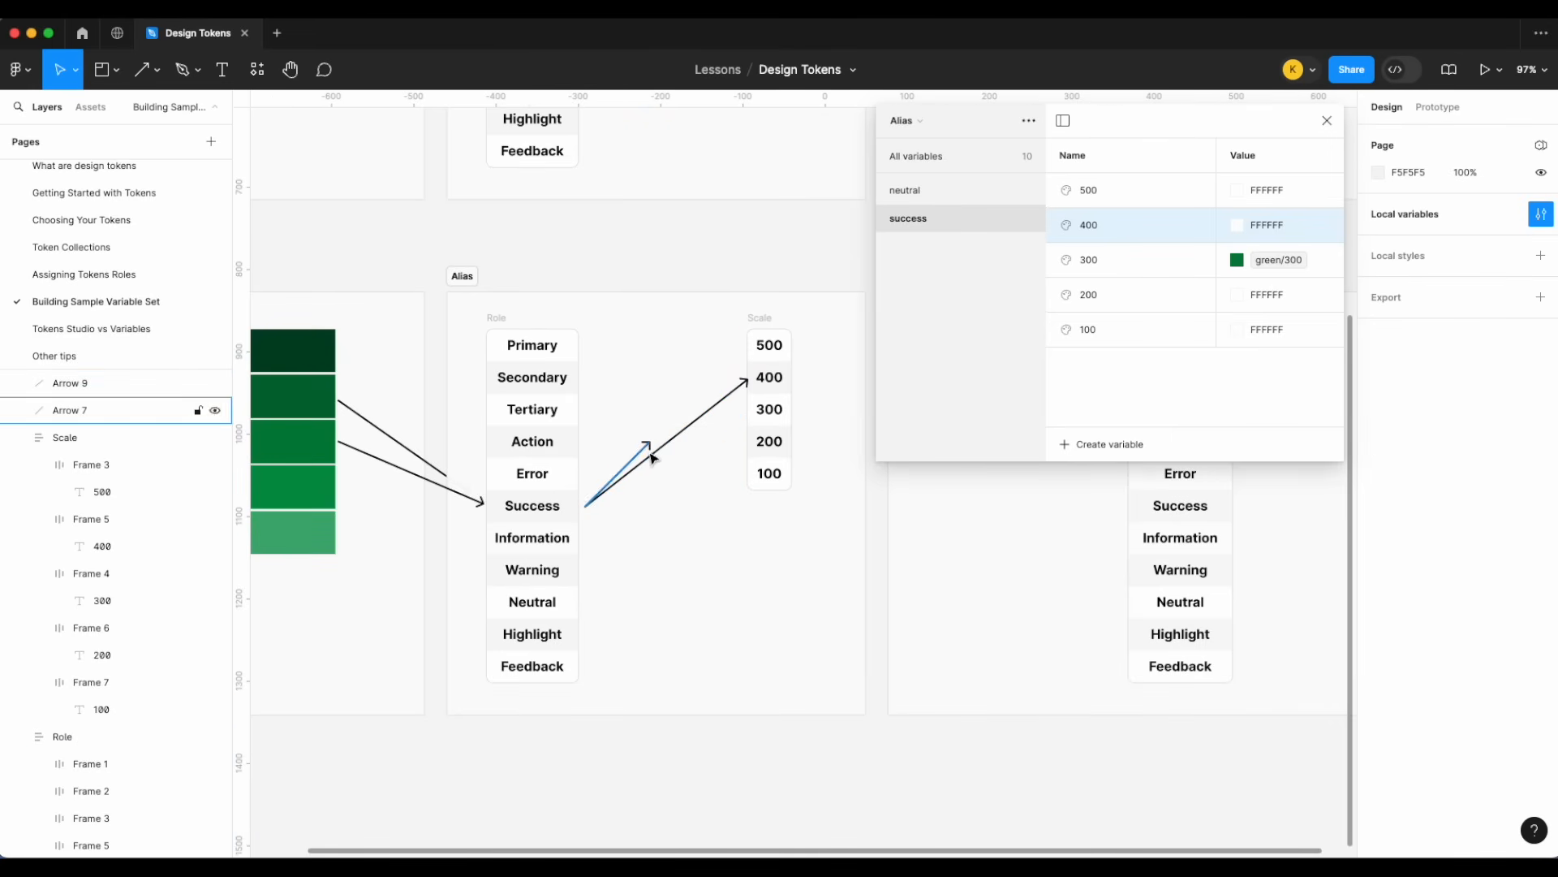
click(641, 450)
drag(647, 440, 747, 410)
- Alias the success group's 400 and 500 variables to Brand green 400 and green 500
right_click(1246, 225)
click(1257, 231)
scroll(1274, 464, down, 5)
scroll(1275, 464, down, 10)
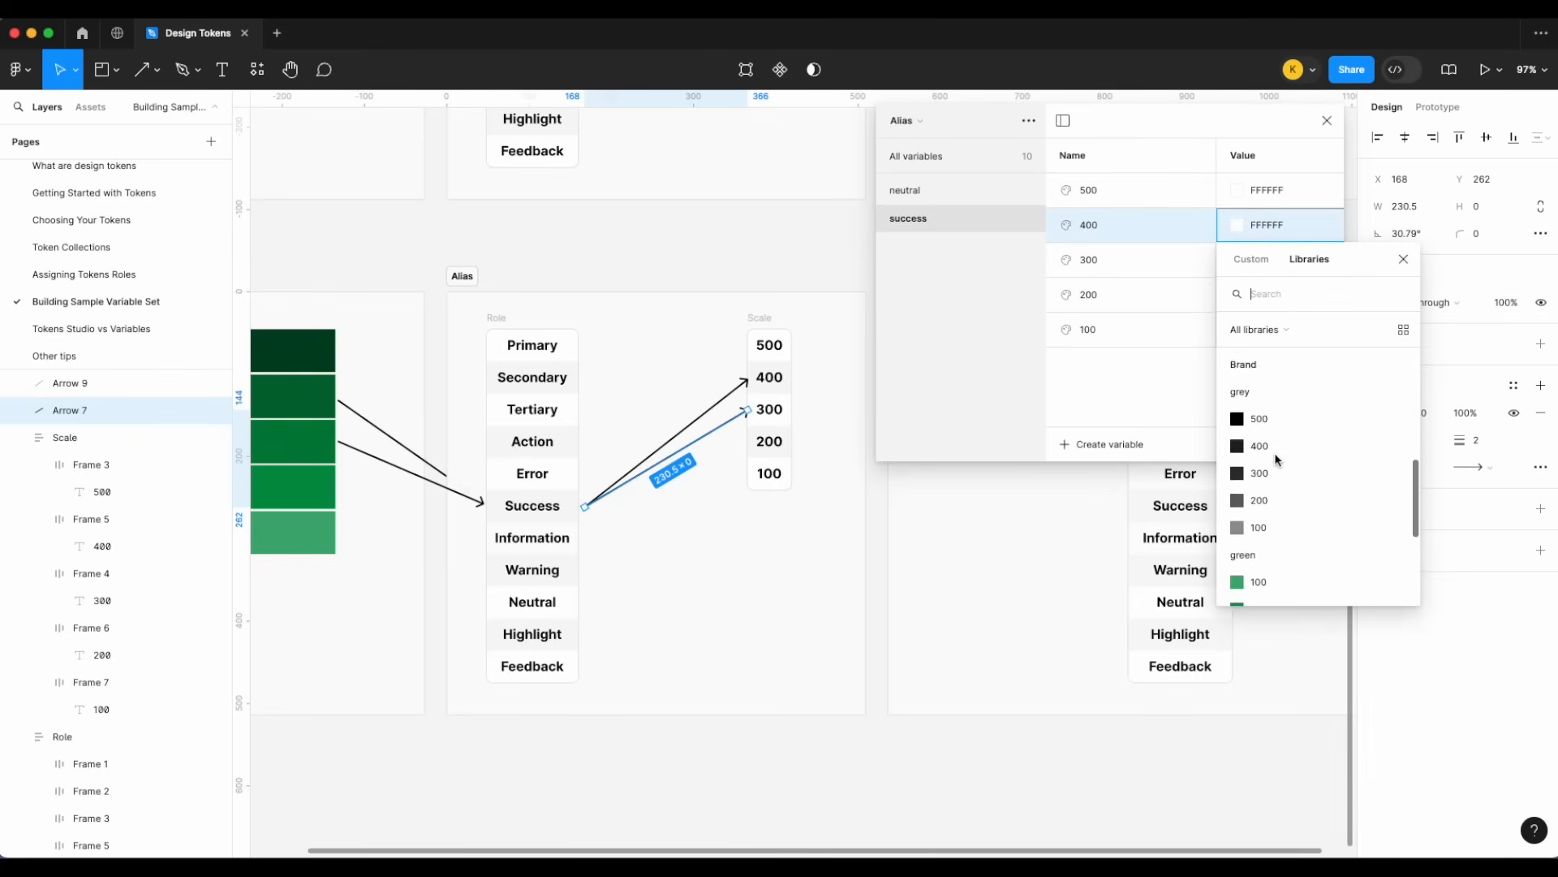
click(1277, 486)
right_click(1250, 193)
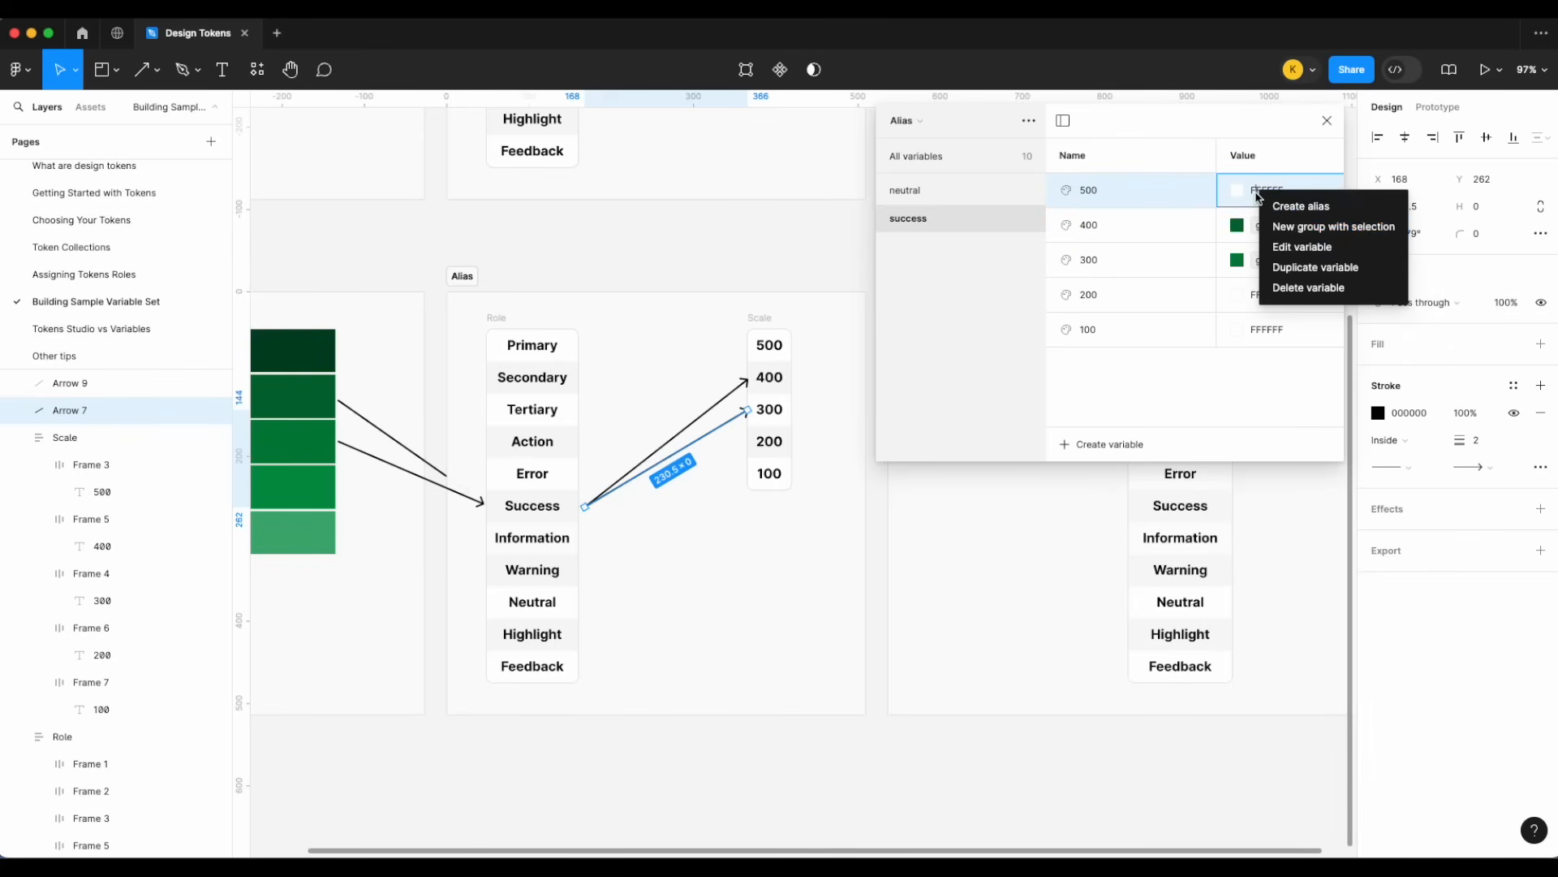
click(1287, 203)
scroll(1268, 499, down, 10)
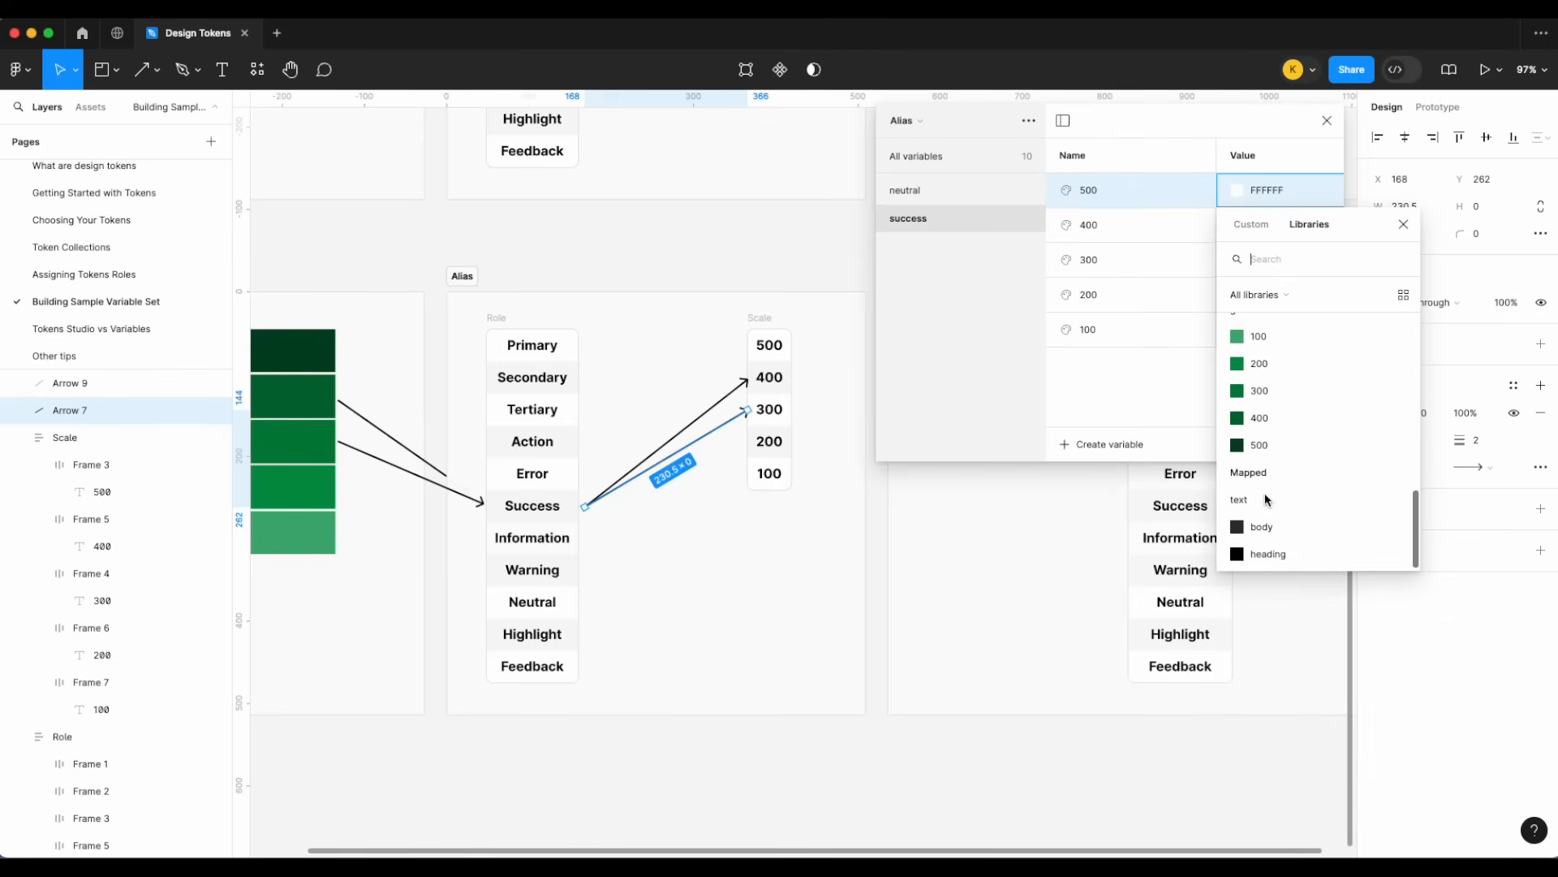
click(1284, 445)
- Alias the success group's 200 and 100 variables to Brand green 200 and green 100
right_click(1271, 297)
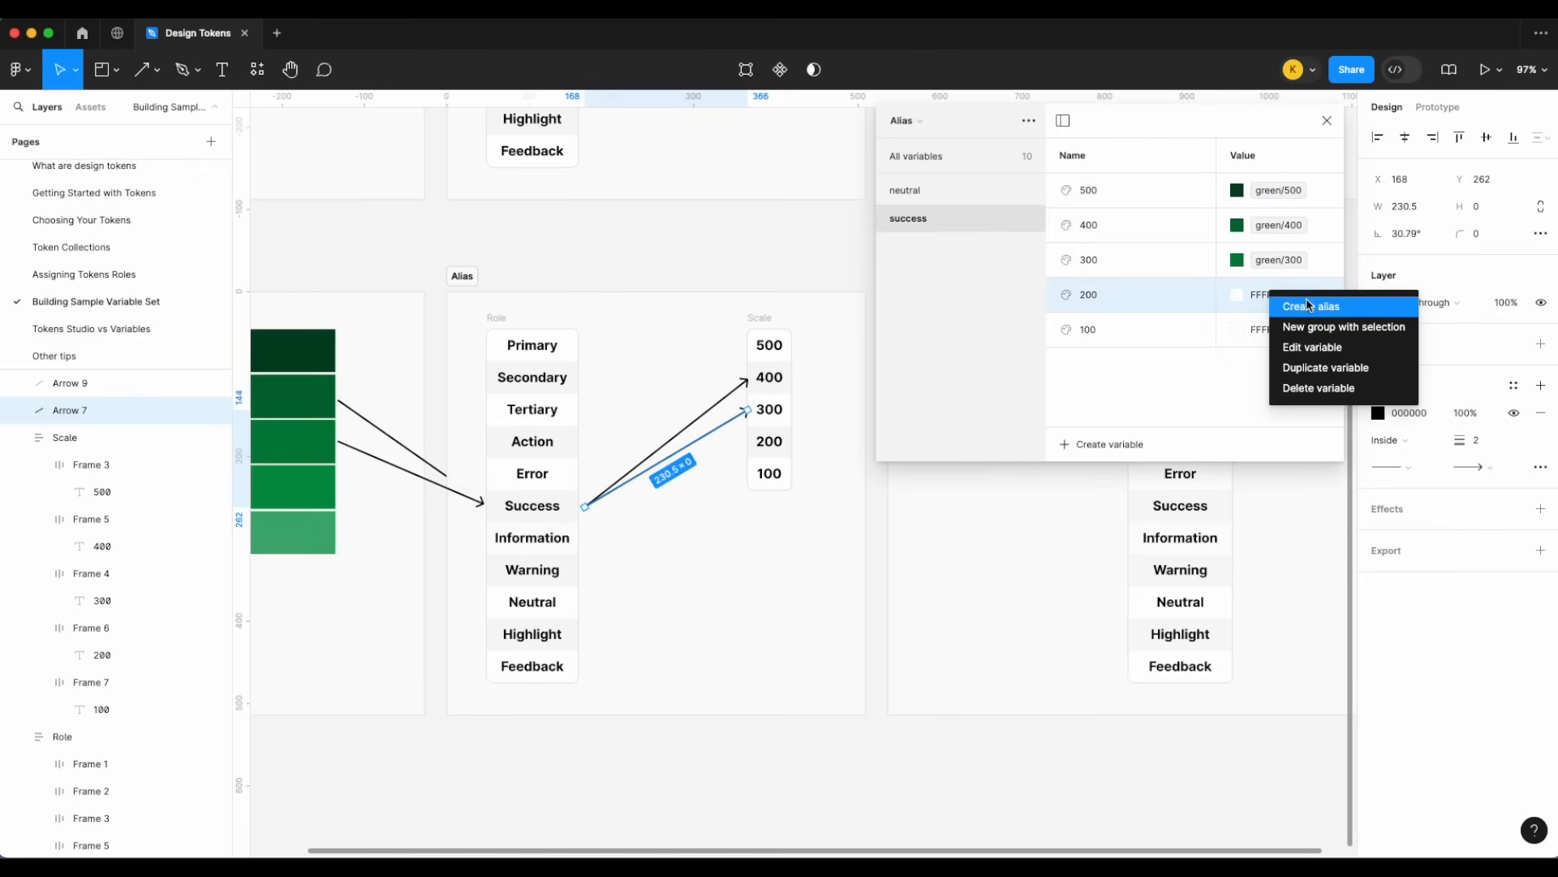
click(1299, 305)
scroll(1270, 527, down, 10)
click(1268, 541)
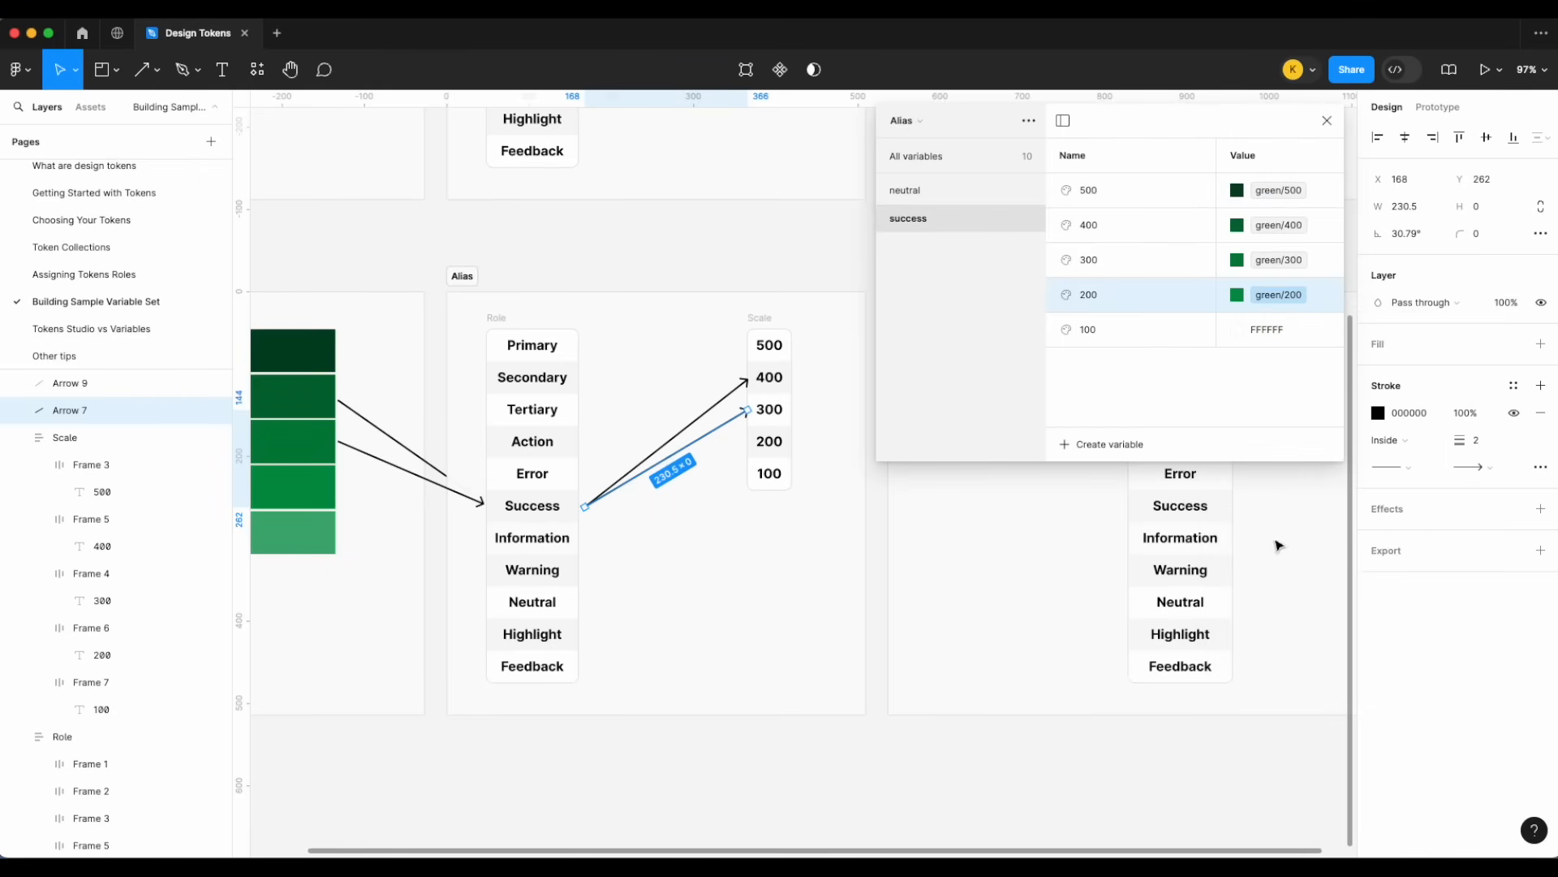
click(1271, 330)
right_click(1271, 330)
click(1292, 337)
scroll(1267, 552, down, 5)
scroll(1266, 558, down, 3)
click(1270, 543)
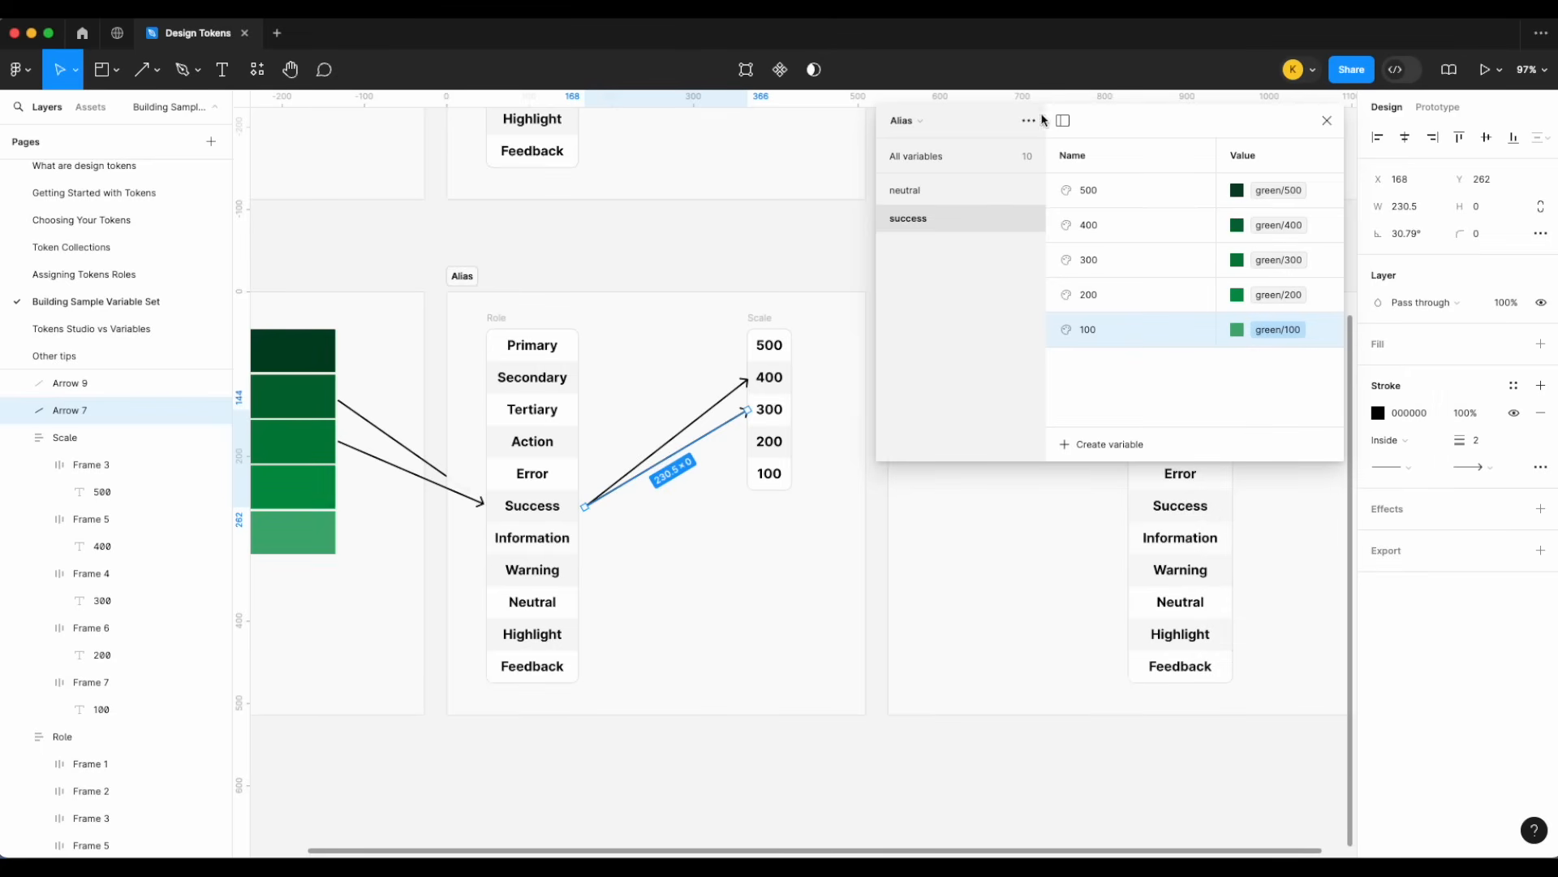
- Create a color variable named success in the text group of the Mapped collection
click(939, 121)
click(947, 154)
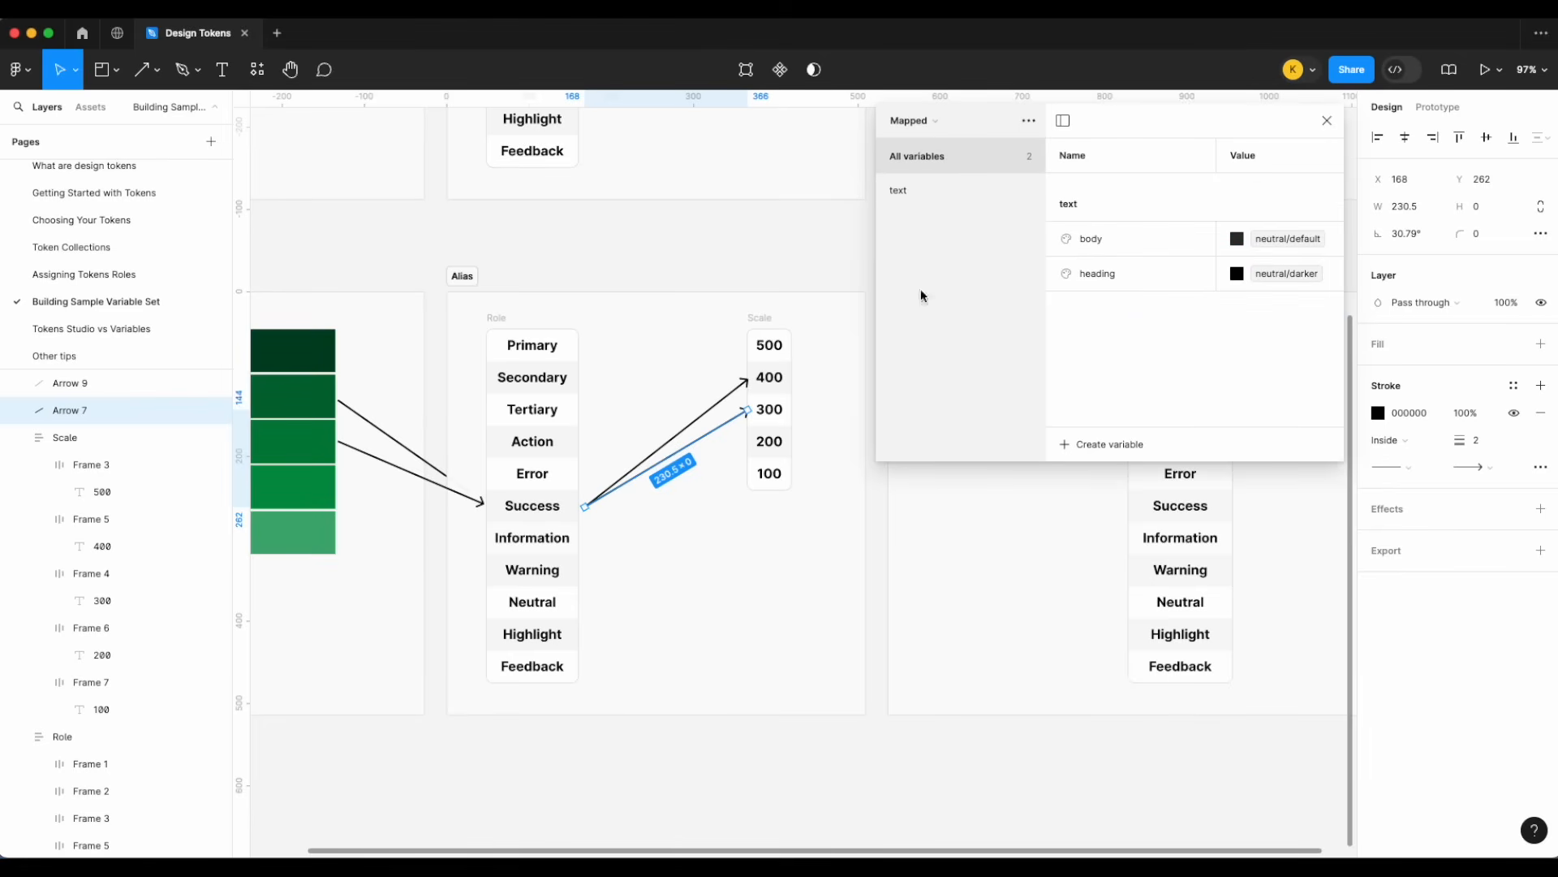
scroll(818, 544, right, 5)
scroll(817, 544, right, 2)
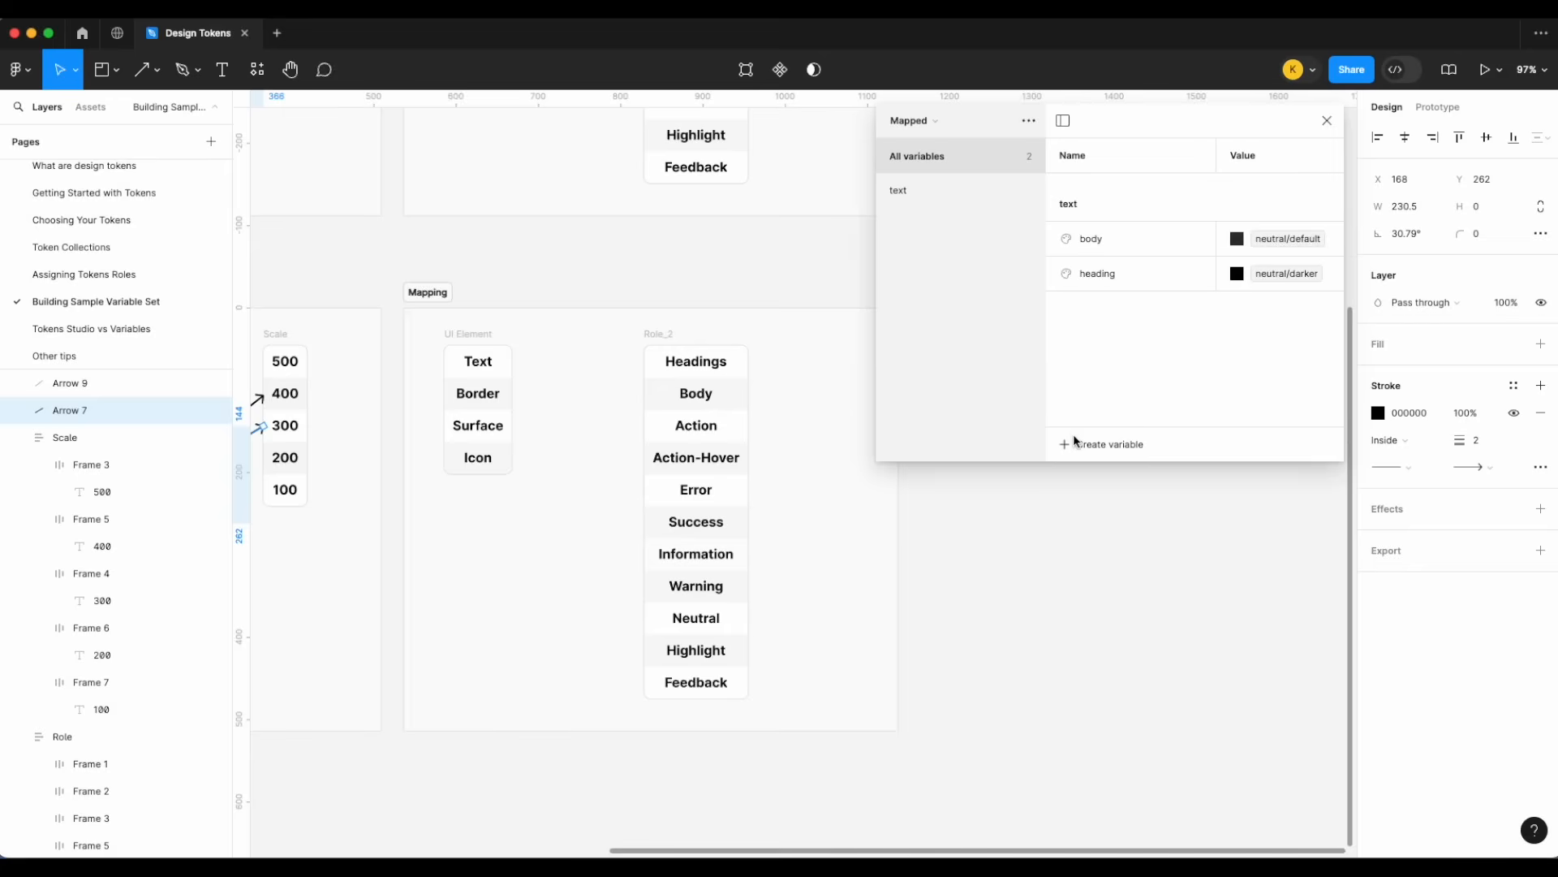
click(1070, 444)
click(934, 195)
click(954, 202)
click(1094, 442)
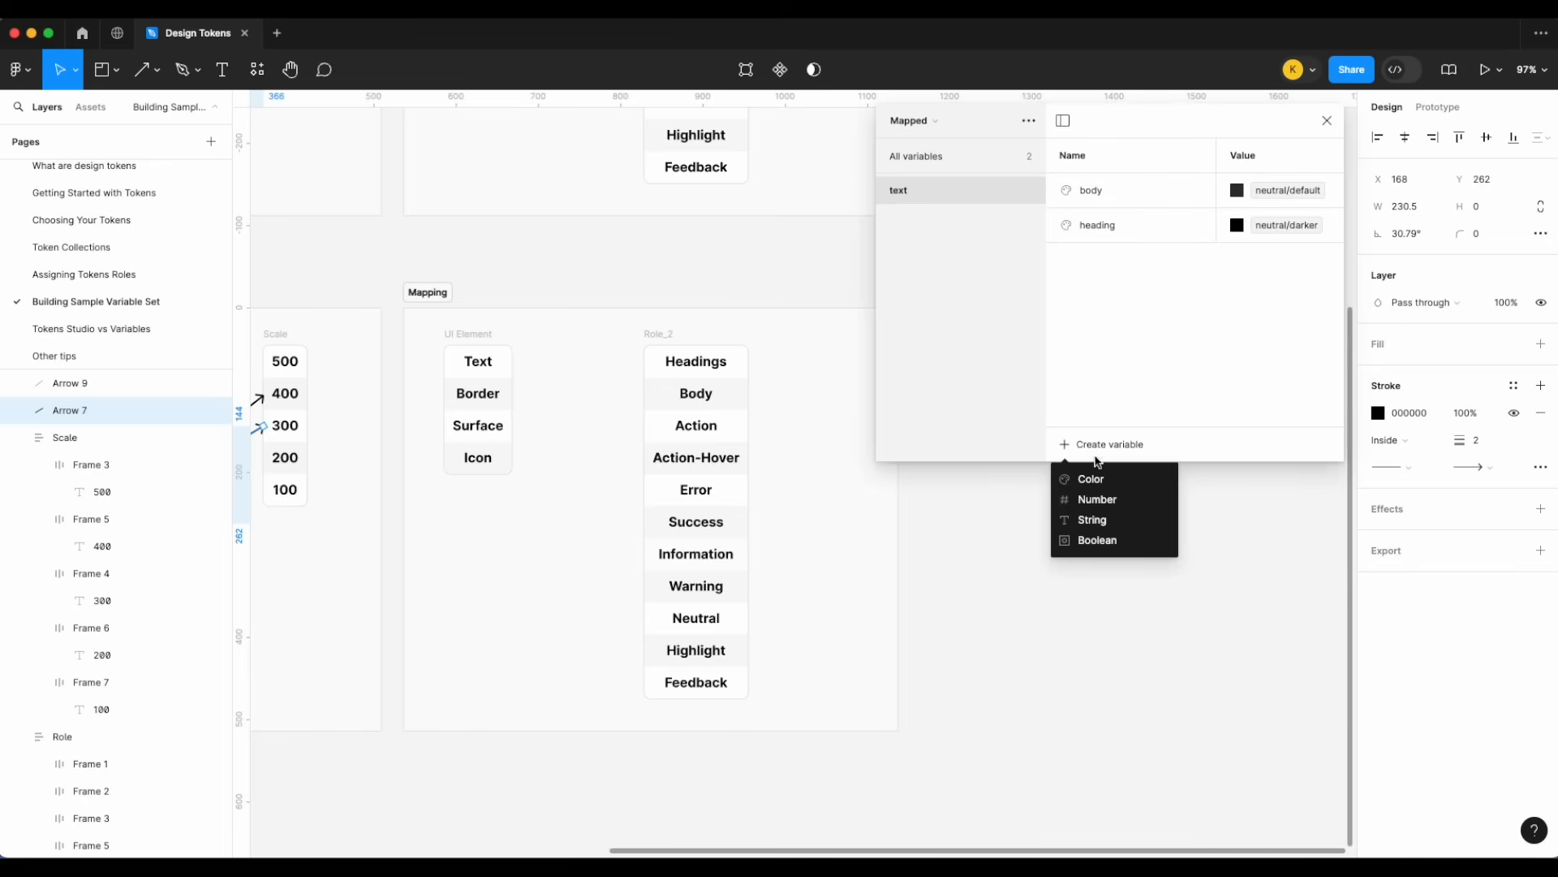
click(1099, 475)
text(success)
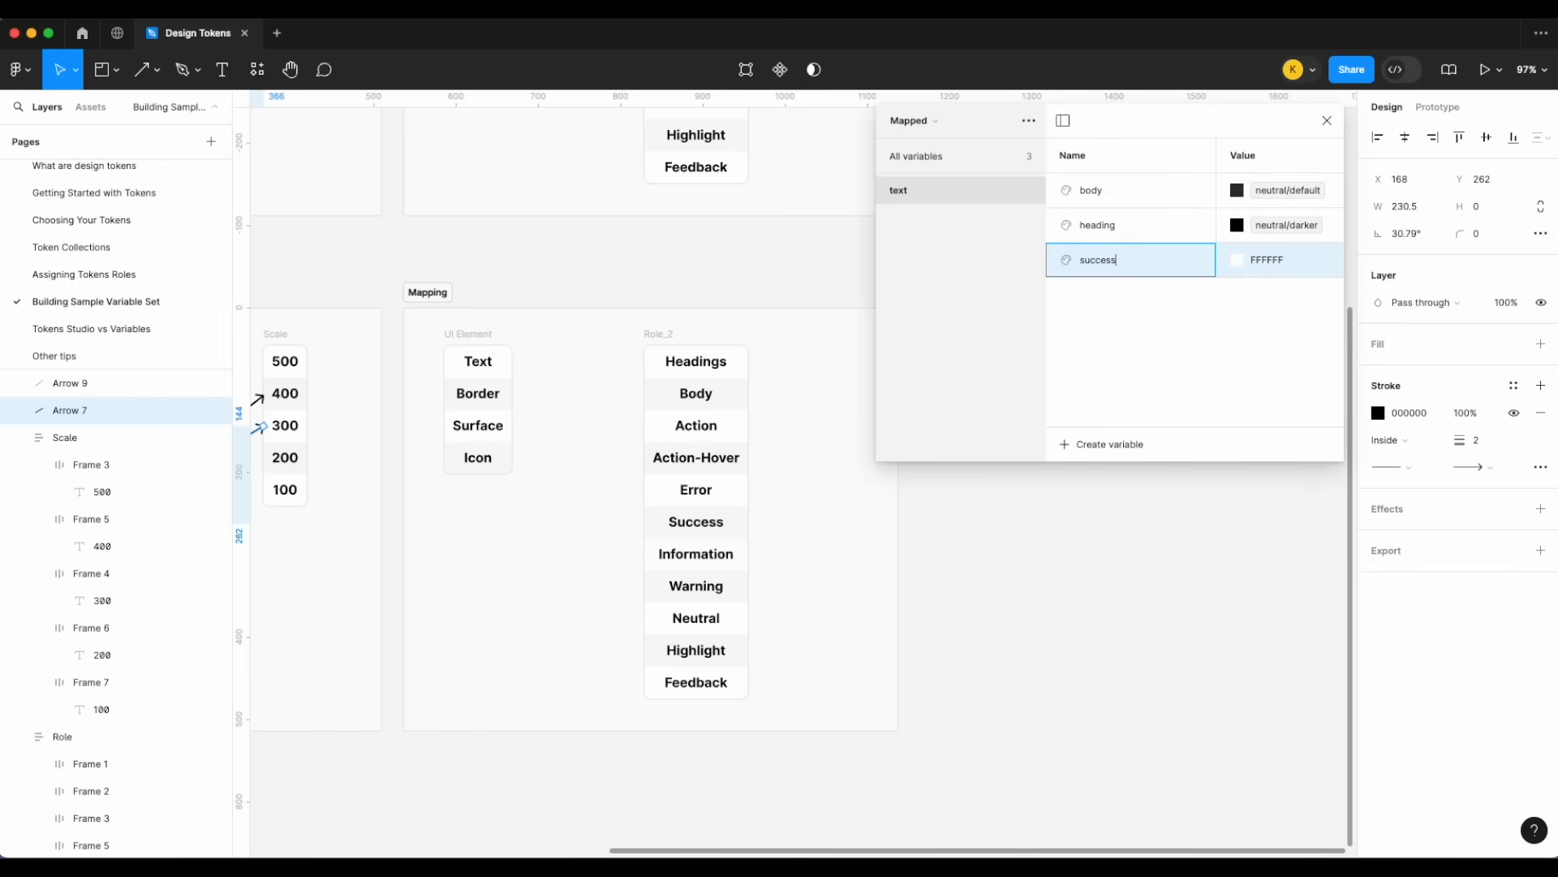
click(1237, 260)
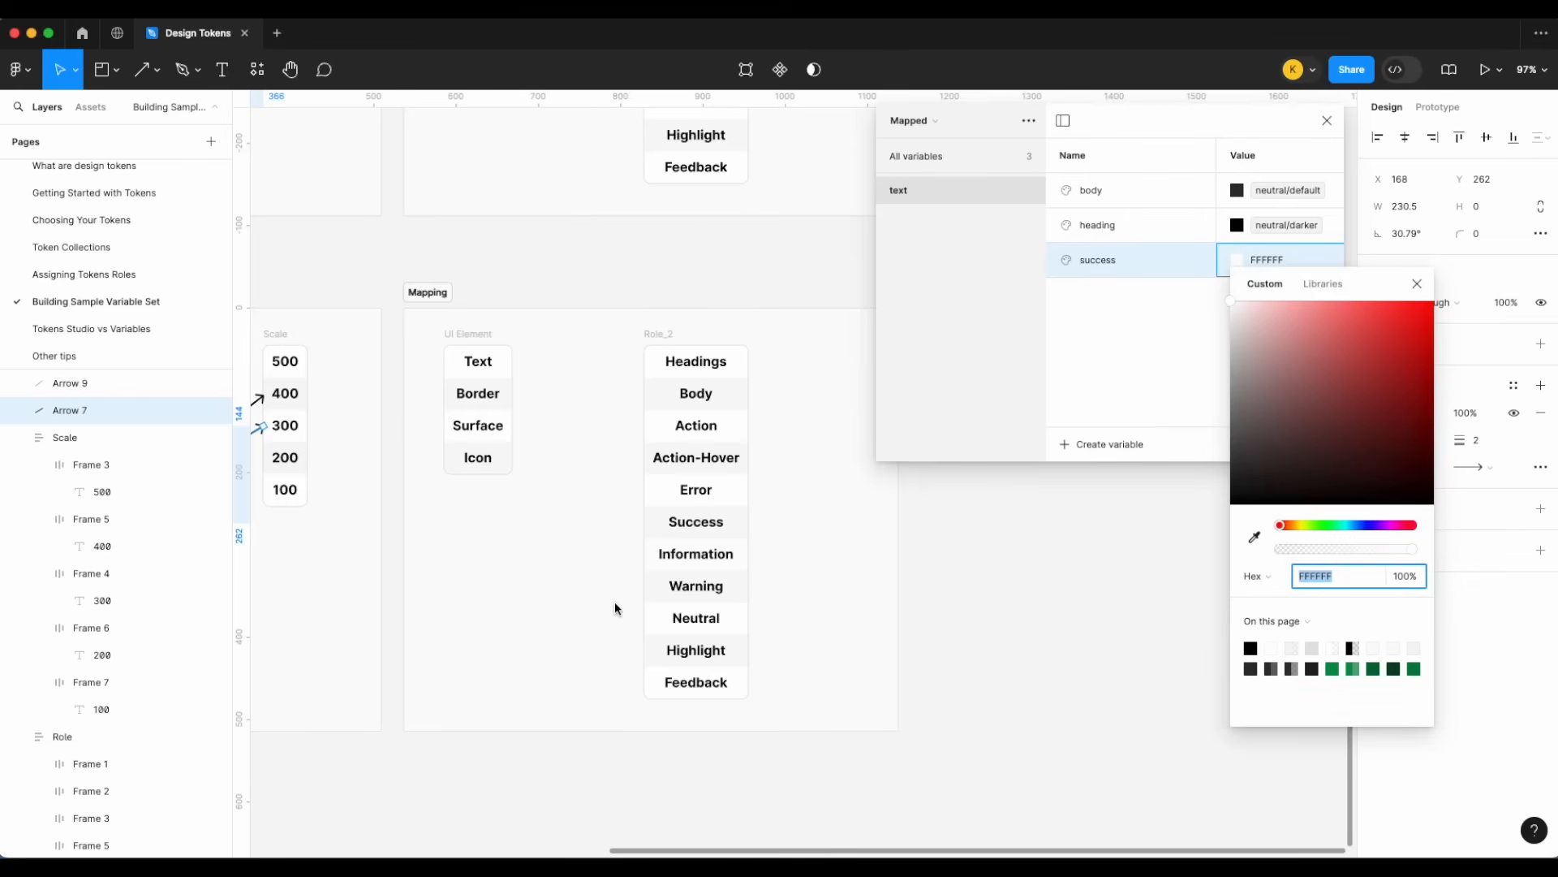
key(Escape)
- Add an arrow about 166 px long from 300 in the Alias Scale list to Text in the UI Element list
scroll(615, 601, left, 5)
scroll(480, 535, left, 1)
drag(444, 450, 662, 353)
scroll(659, 357, right, 2)
scroll(657, 365, left, 4)
scroll(649, 400, right, 3)
- Duplicate the arrow and reshape the copy to run from Text to Success in the Mapping role list, about 231 px long
key(super+d)
scroll(569, 397, right, 3)
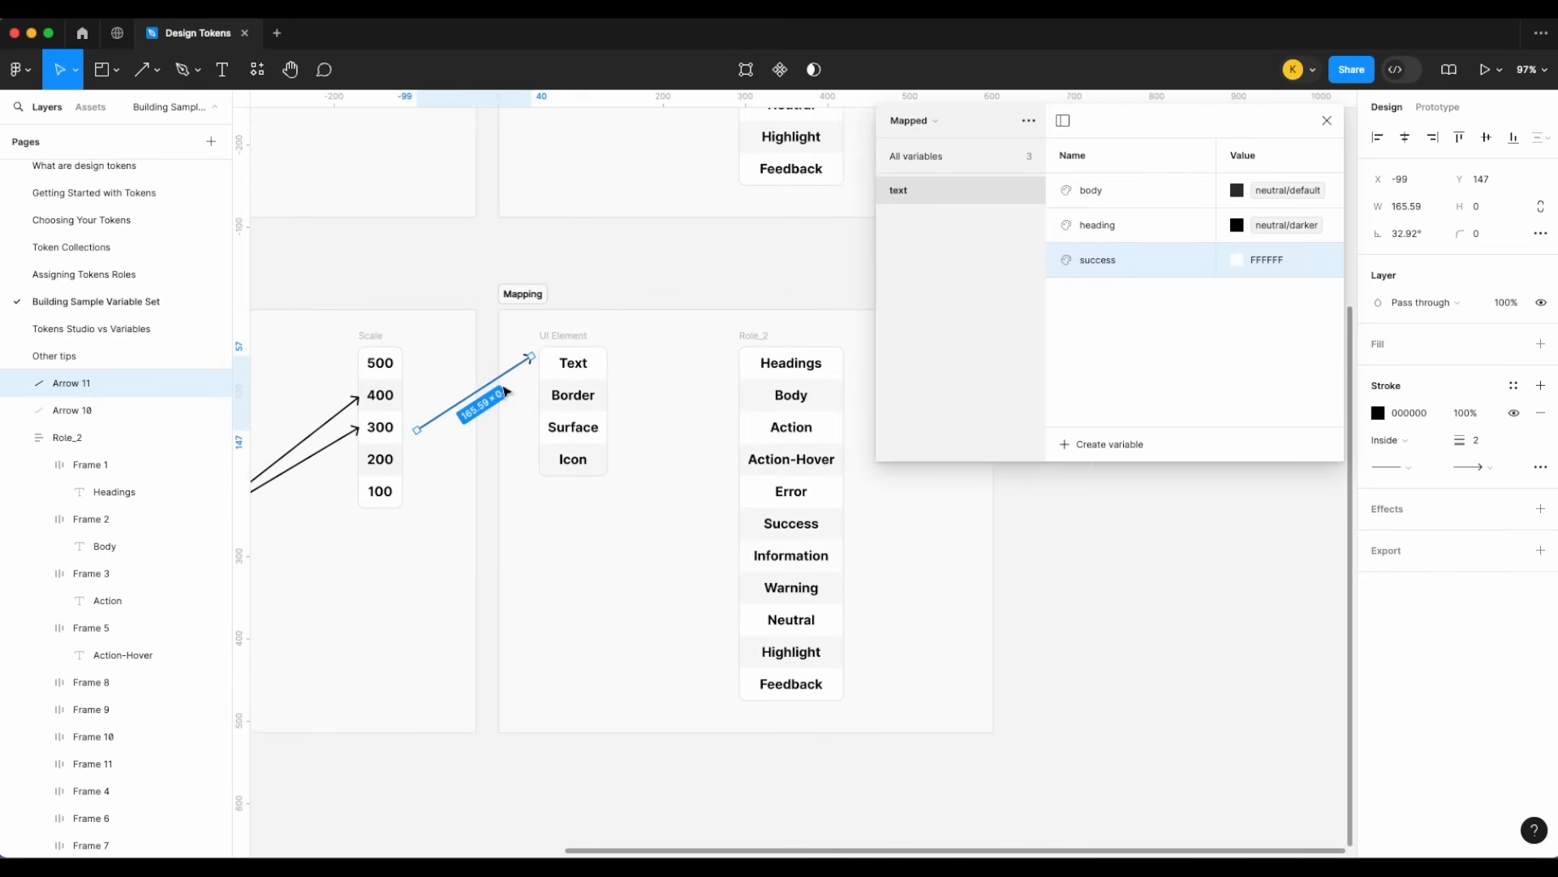
drag(488, 398, 725, 521)
- Alias the text group's success variable in the Mapped collection to success/300
right_click(1252, 272)
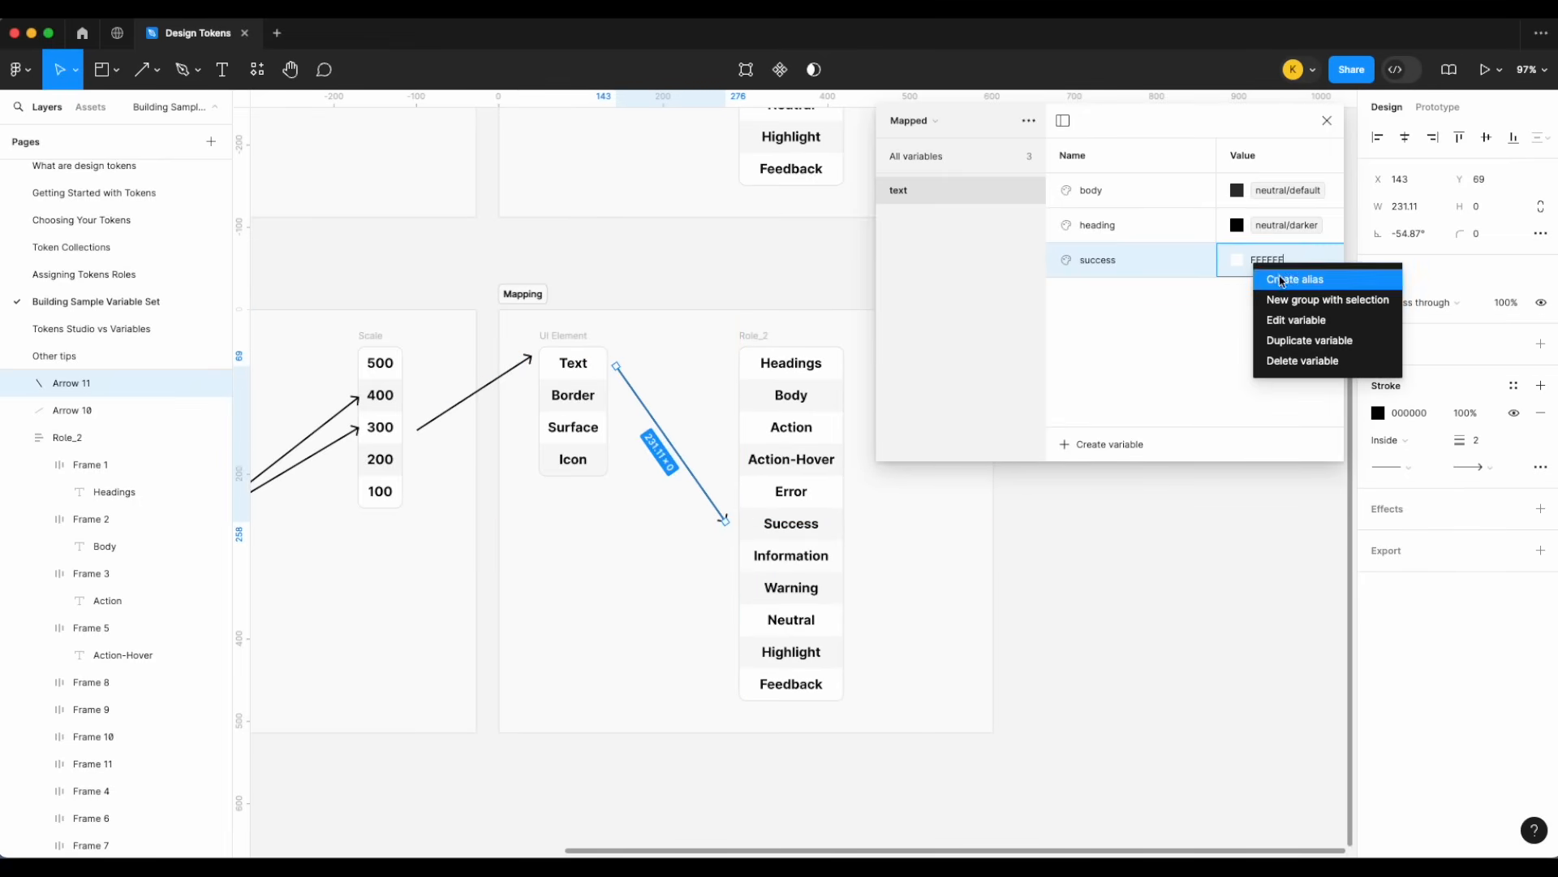
click(1266, 260)
scroll(1299, 487, down, 5)
scroll(1299, 521, down, 5)
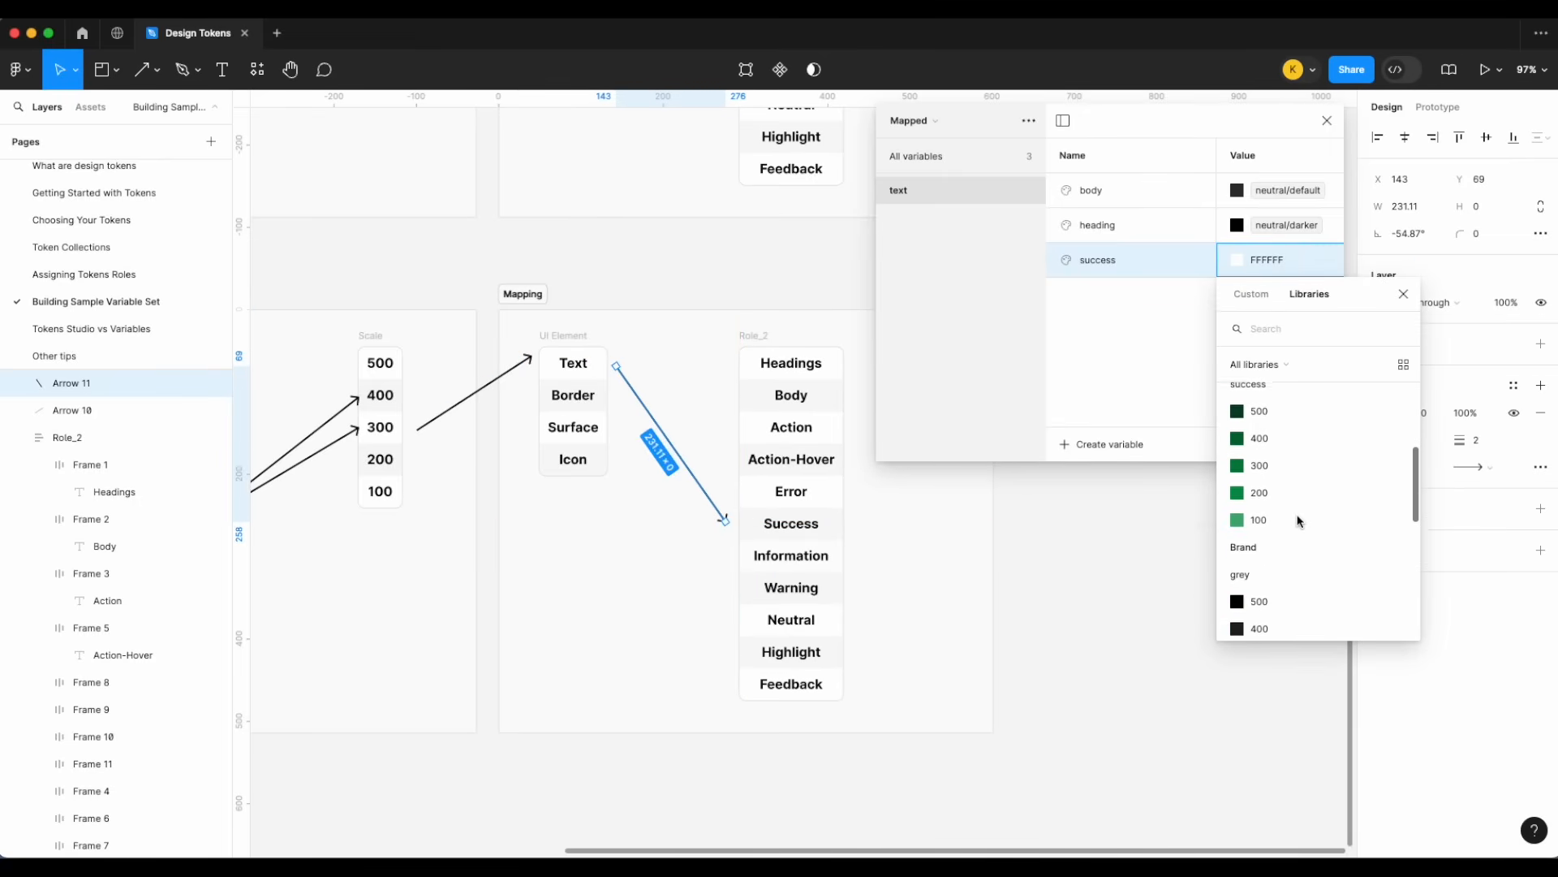
scroll(1299, 521, up, 5)
scroll(1299, 521, up, 2)
scroll(1291, 516, down, 4)
click(1282, 505)
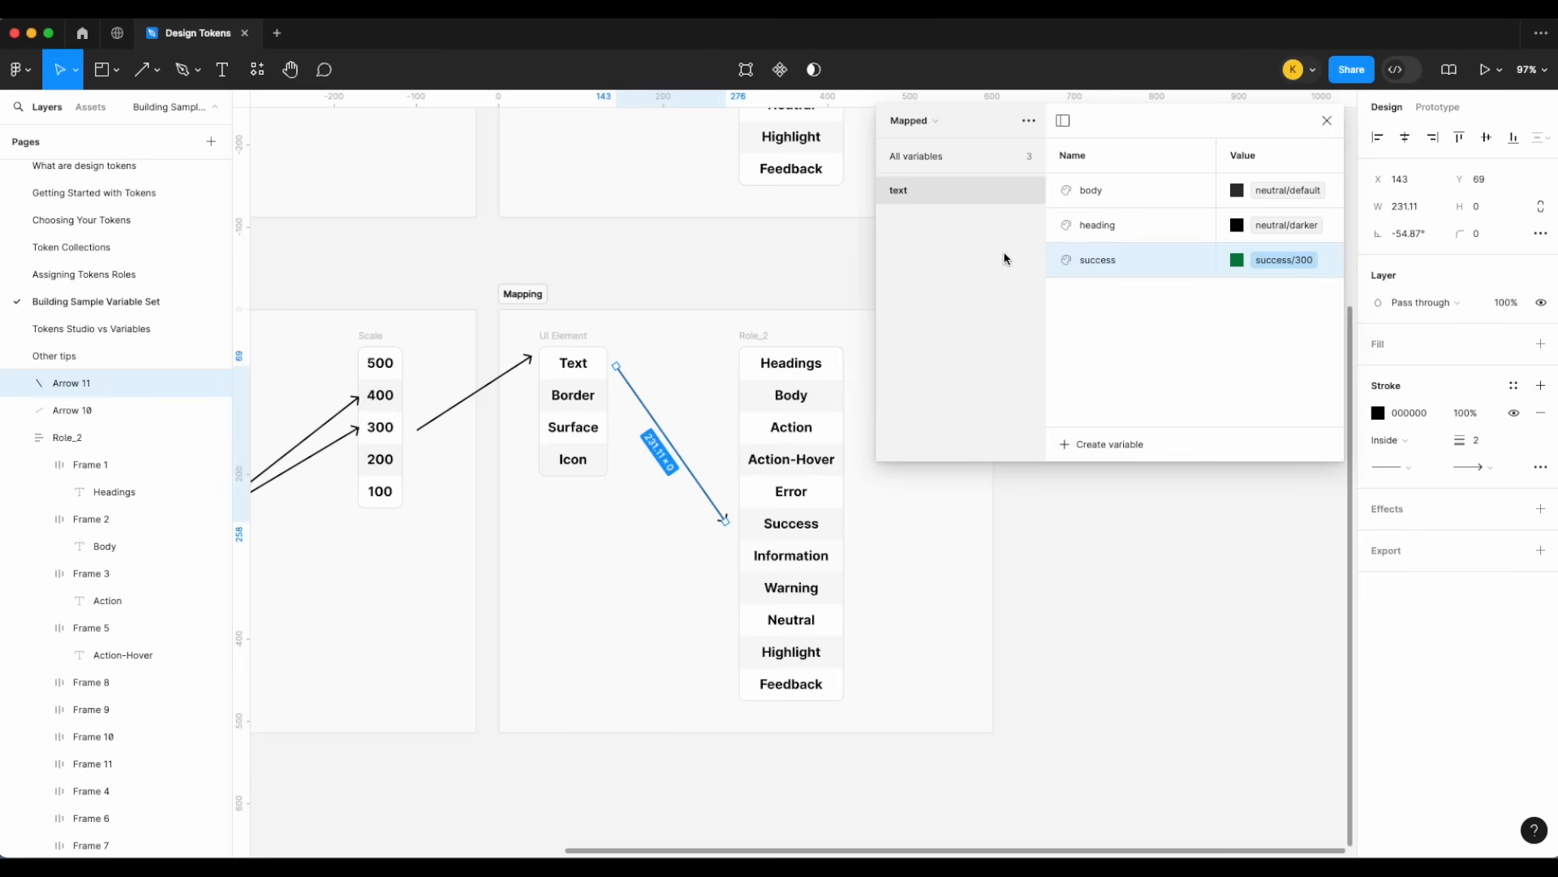
- Create a color variable named border/success in the Mapped collection
click(1085, 441)
click(947, 286)
click(976, 155)
click(1099, 443)
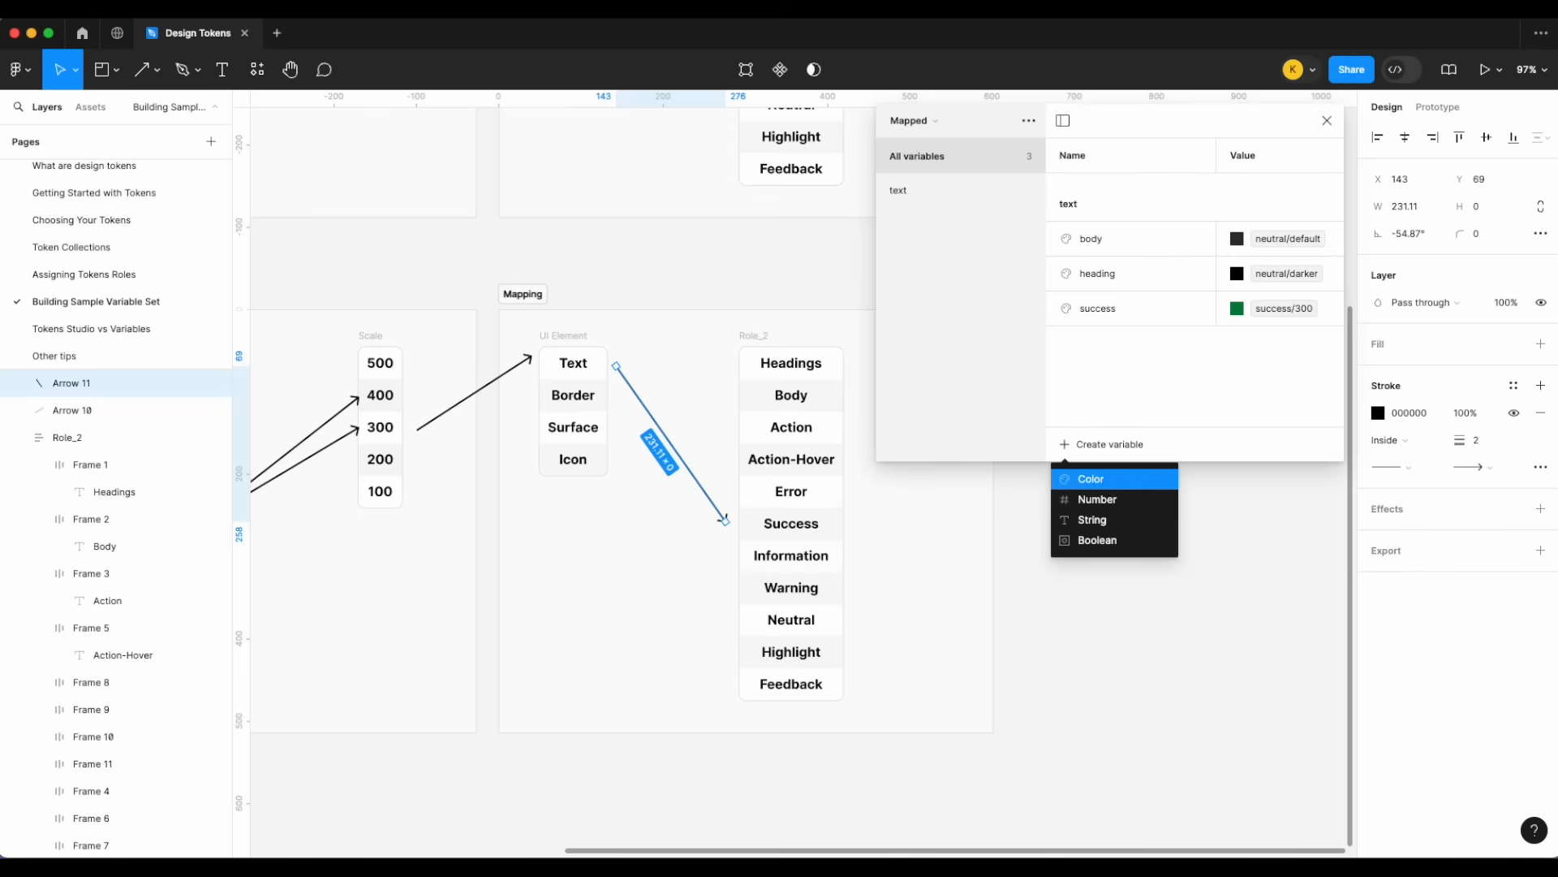
click(1108, 487)
text(border)
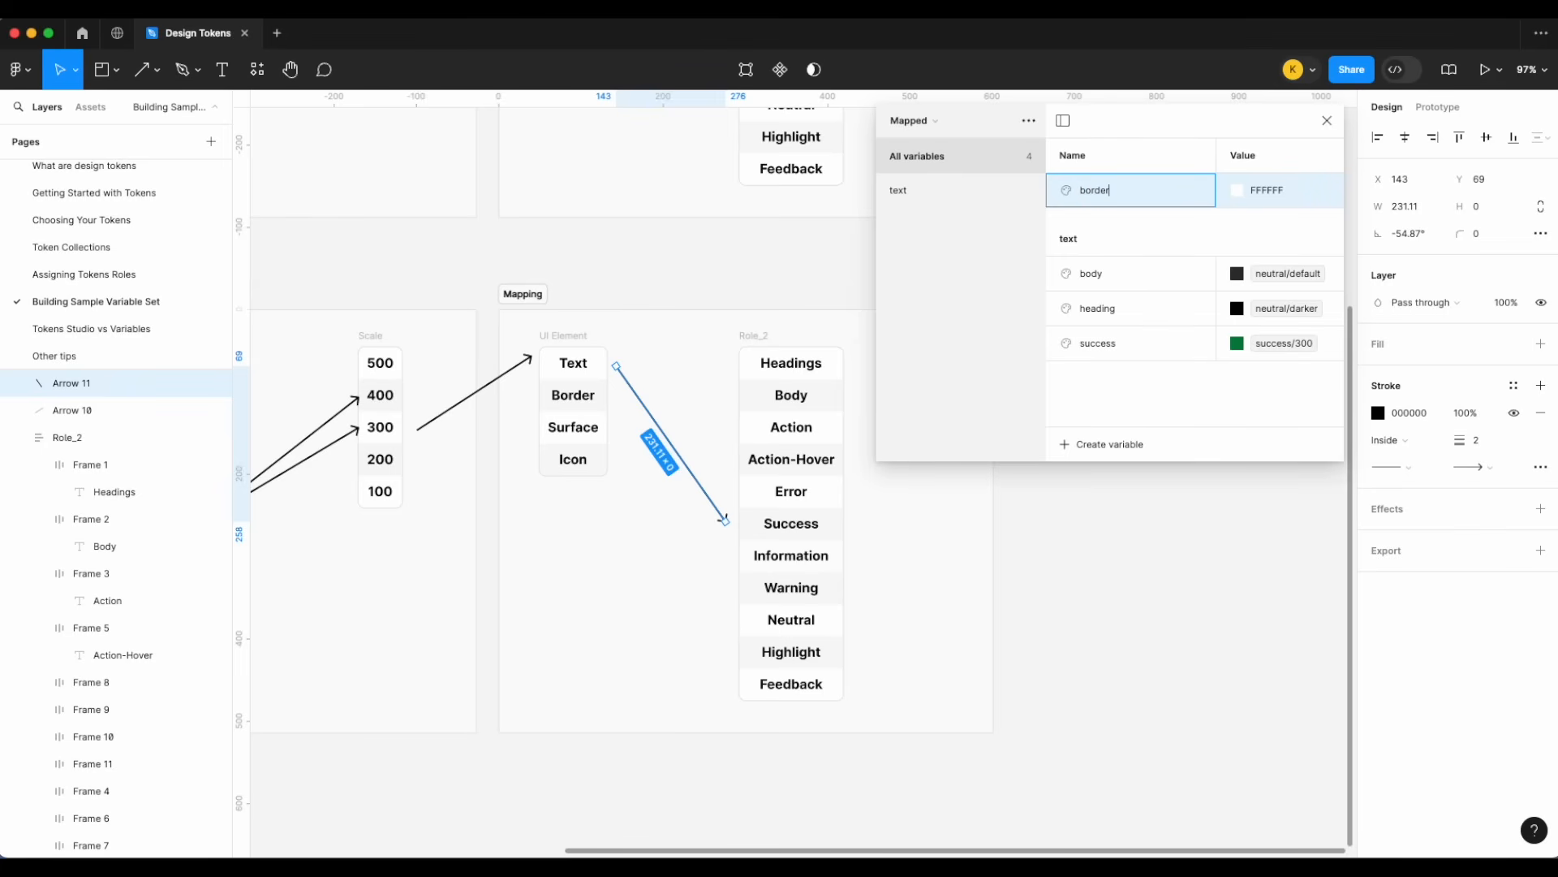
key(Return)
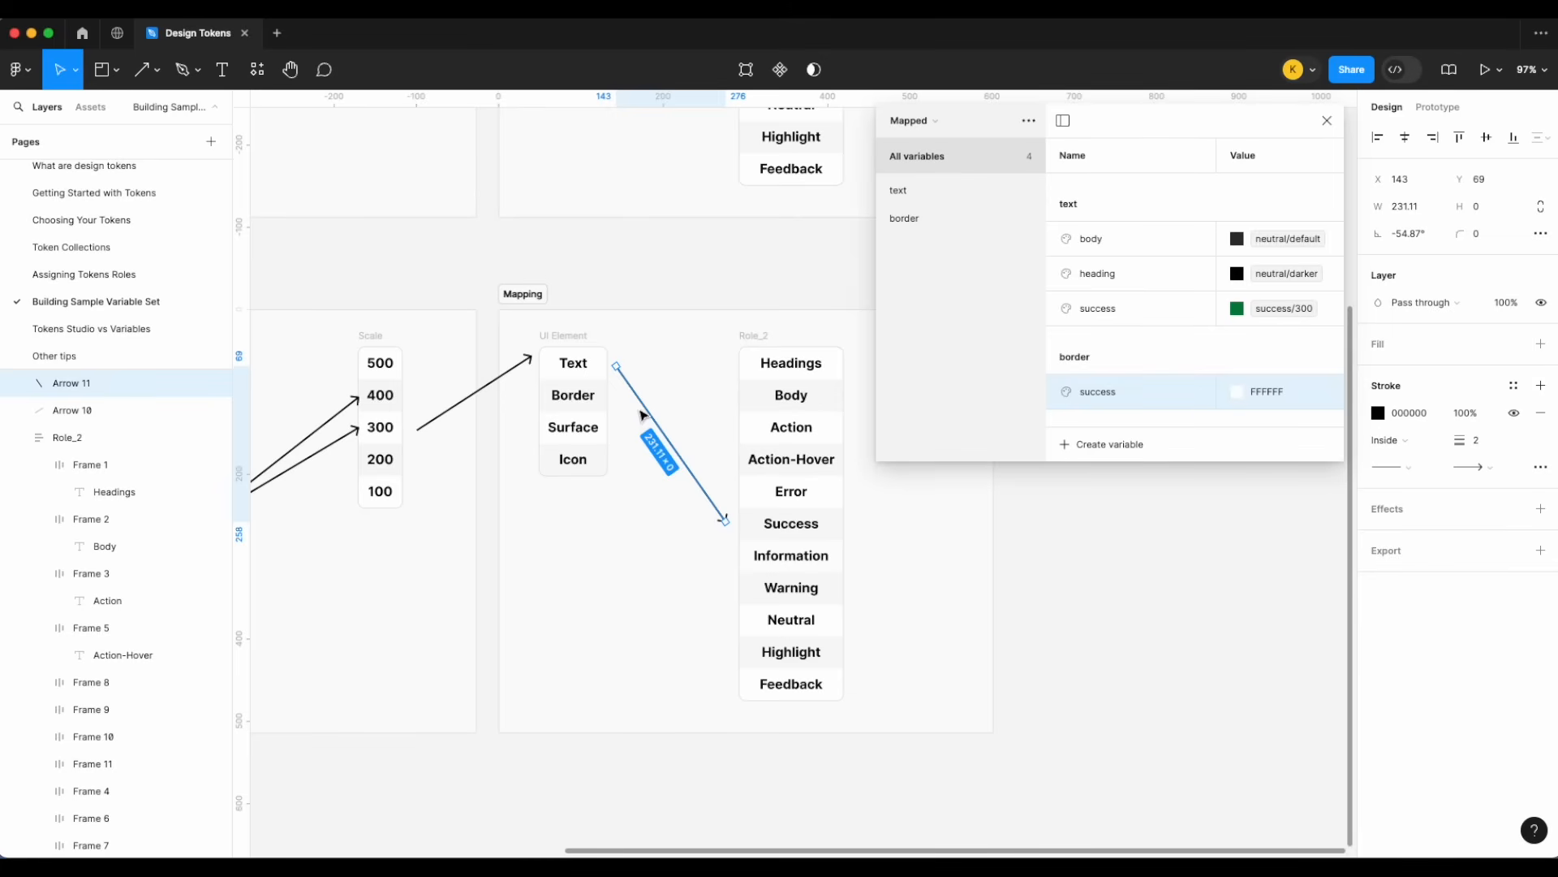
- Duplicate the arrow ending at Text and reshape the copy to run from 500 in the Alias Scale list to Border, about 150 px long
scroll(646, 417, down, 5)
scroll(646, 434, up, 4)
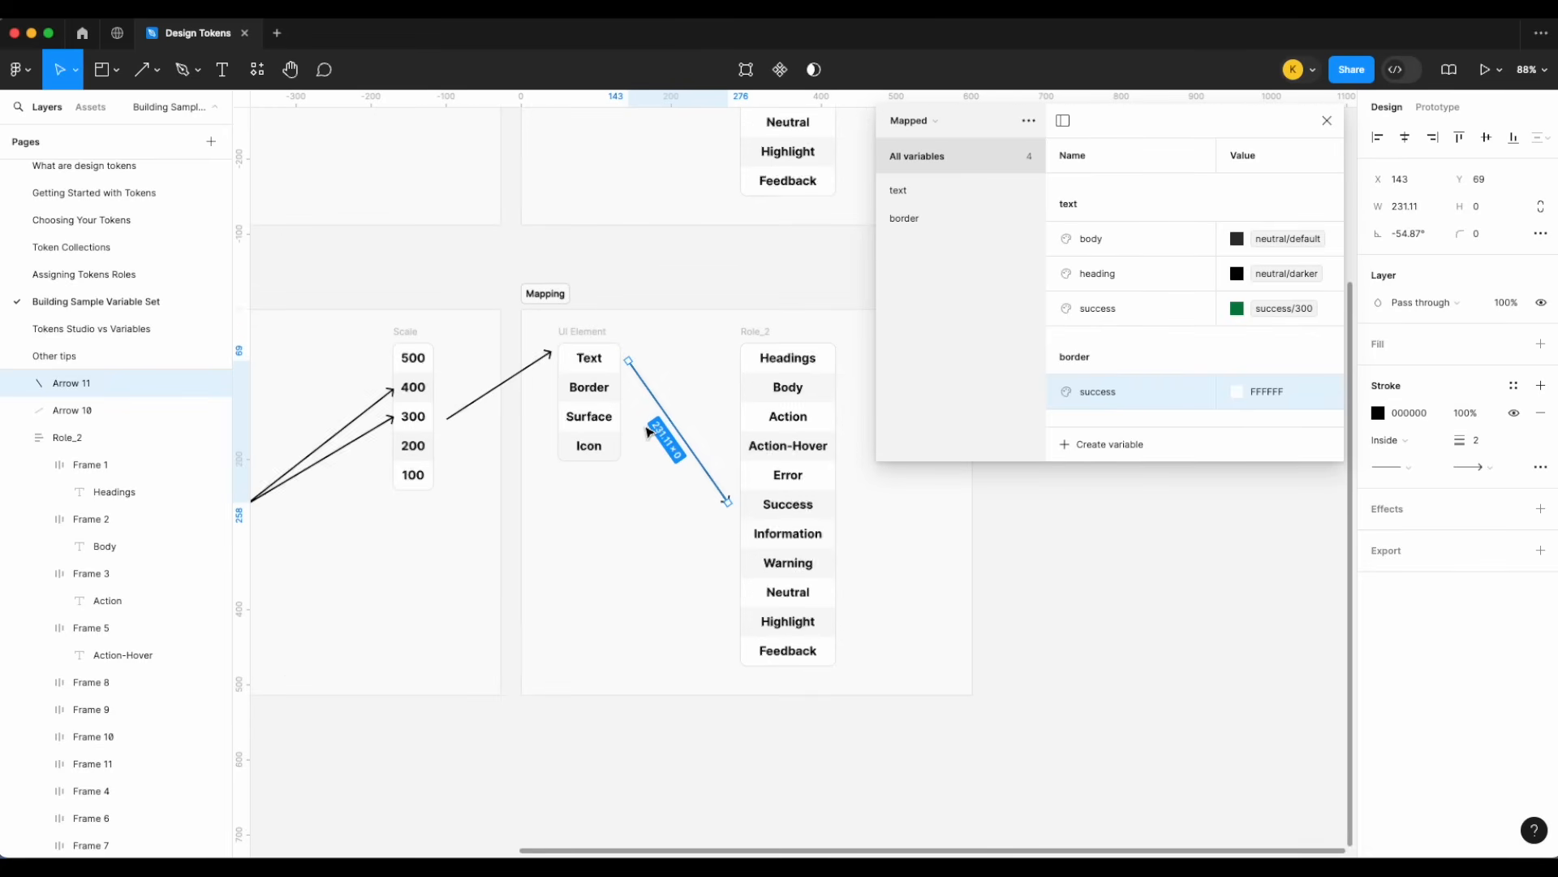
scroll(647, 430, left, 2)
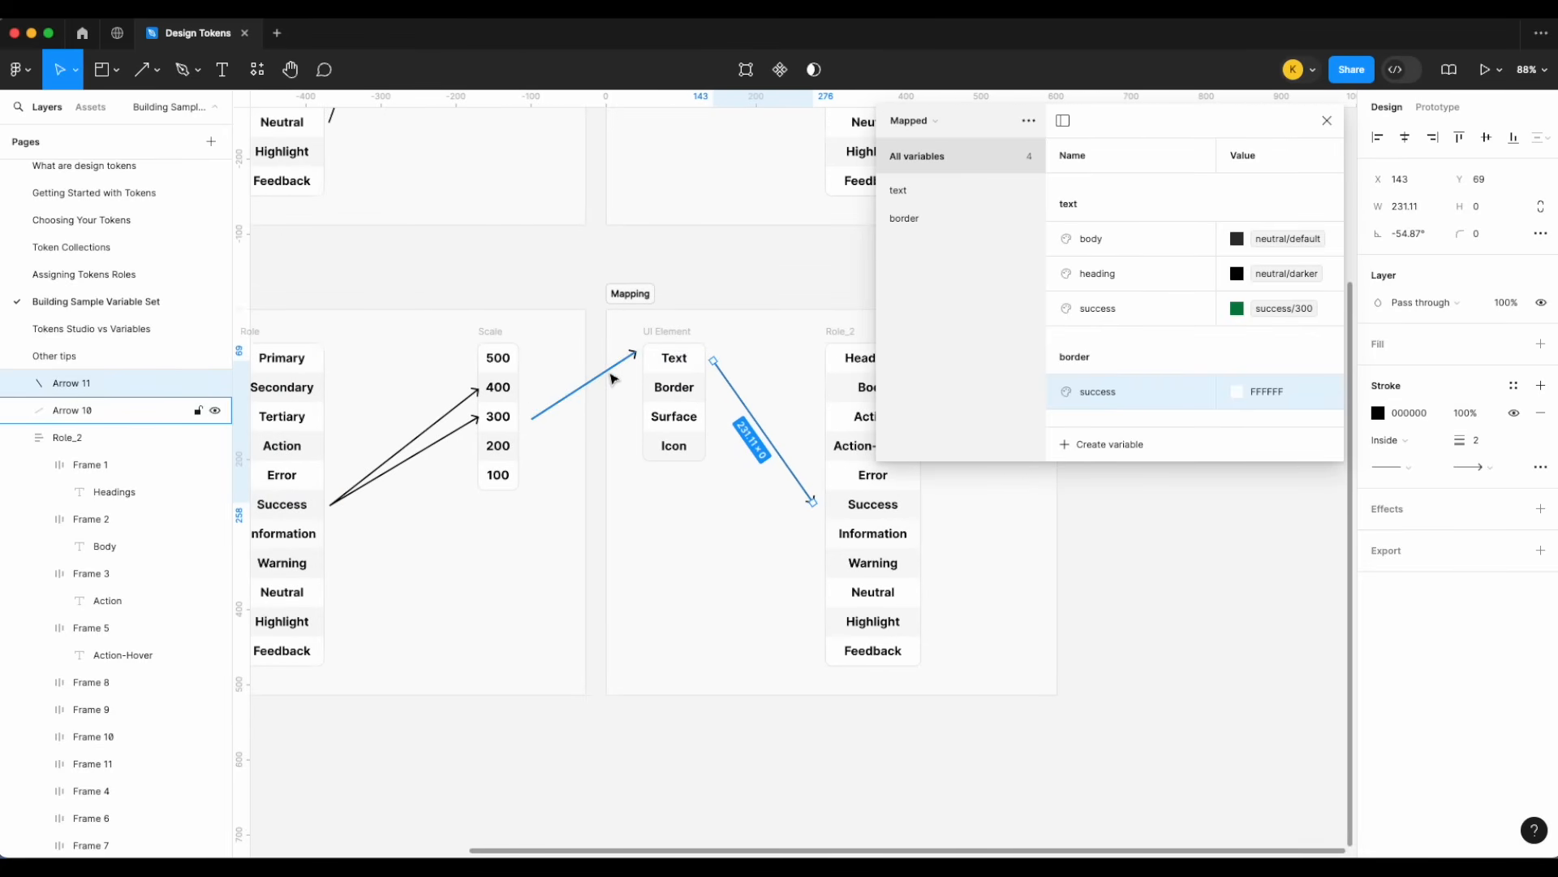
click(613, 375)
key(super+d)
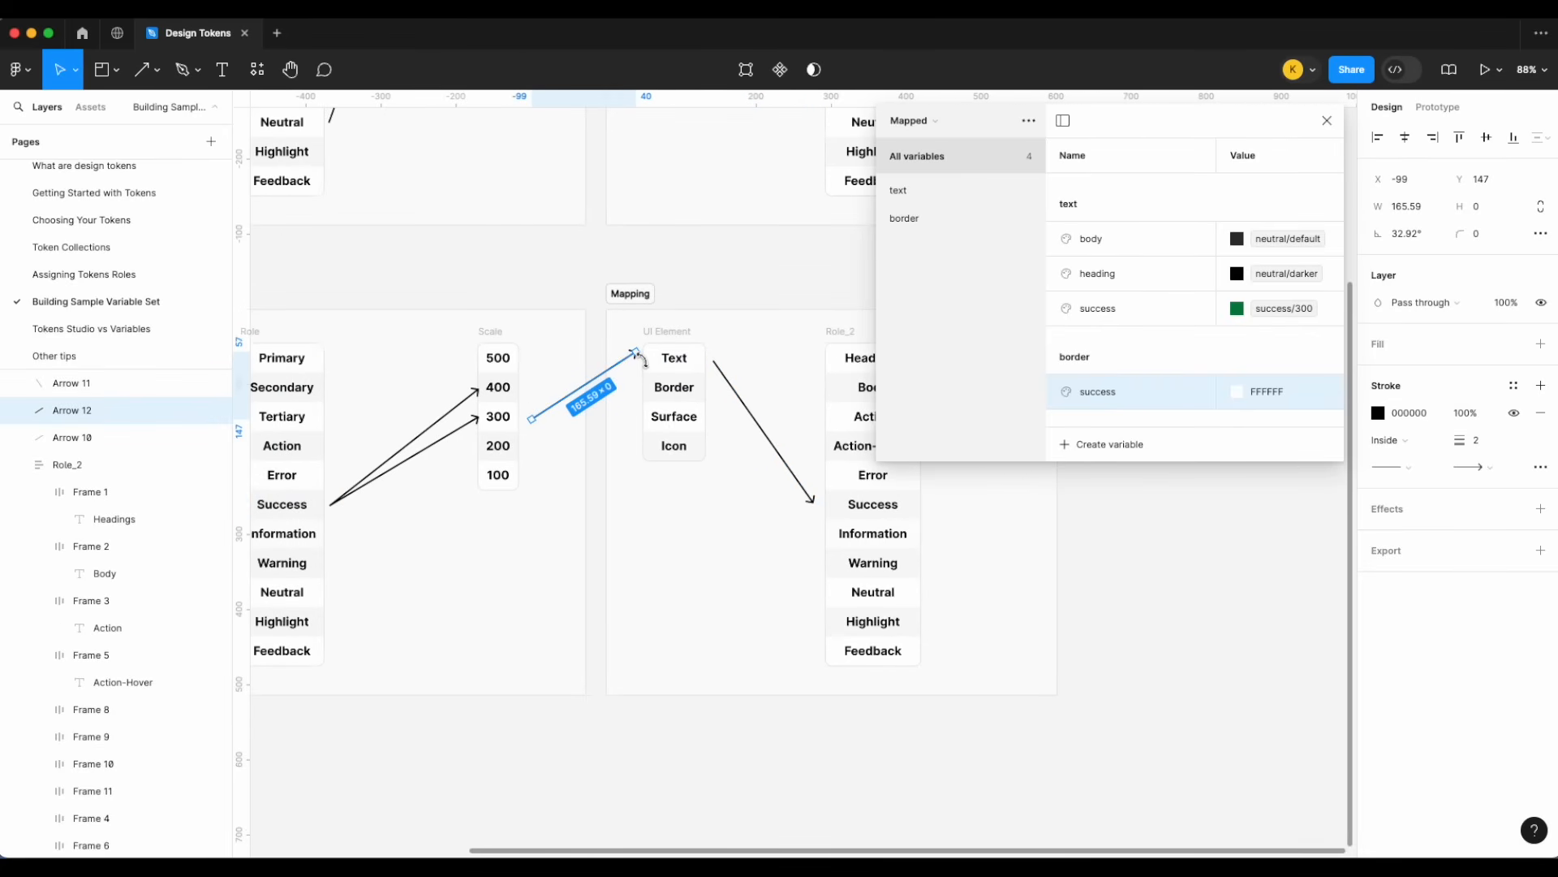
drag(532, 419, 524, 352)
drag(635, 355, 631, 388)
- Duplicate the 500-to-Border arrow and reshape the copy to run from Border to Success in the Mapping role list, about 210 px long
scroll(631, 388, right, 2)
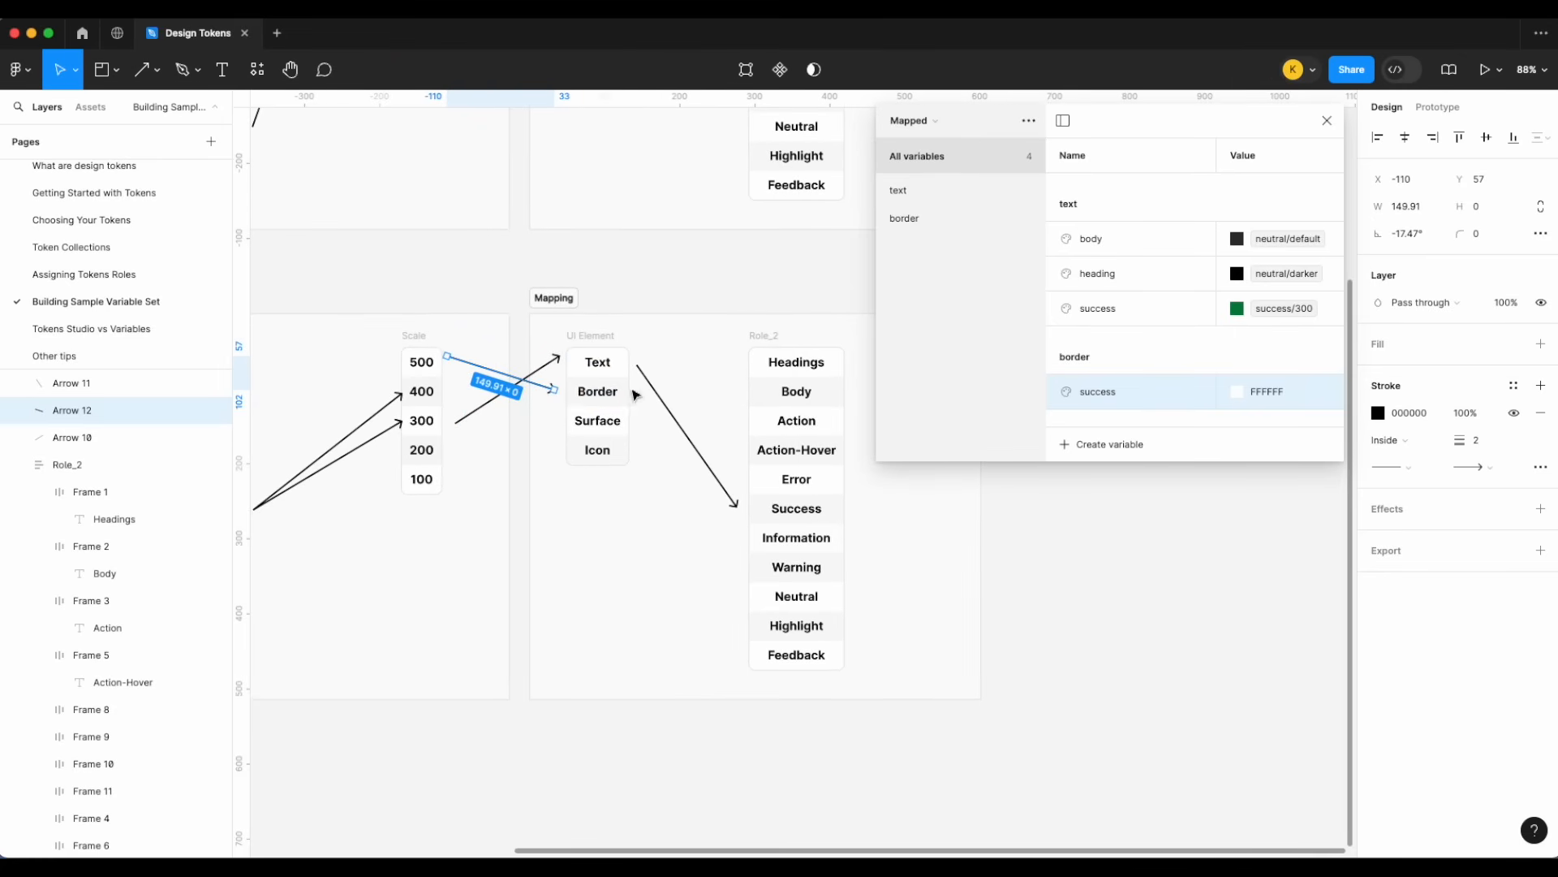
key(super+d)
drag(540, 389, 744, 499)
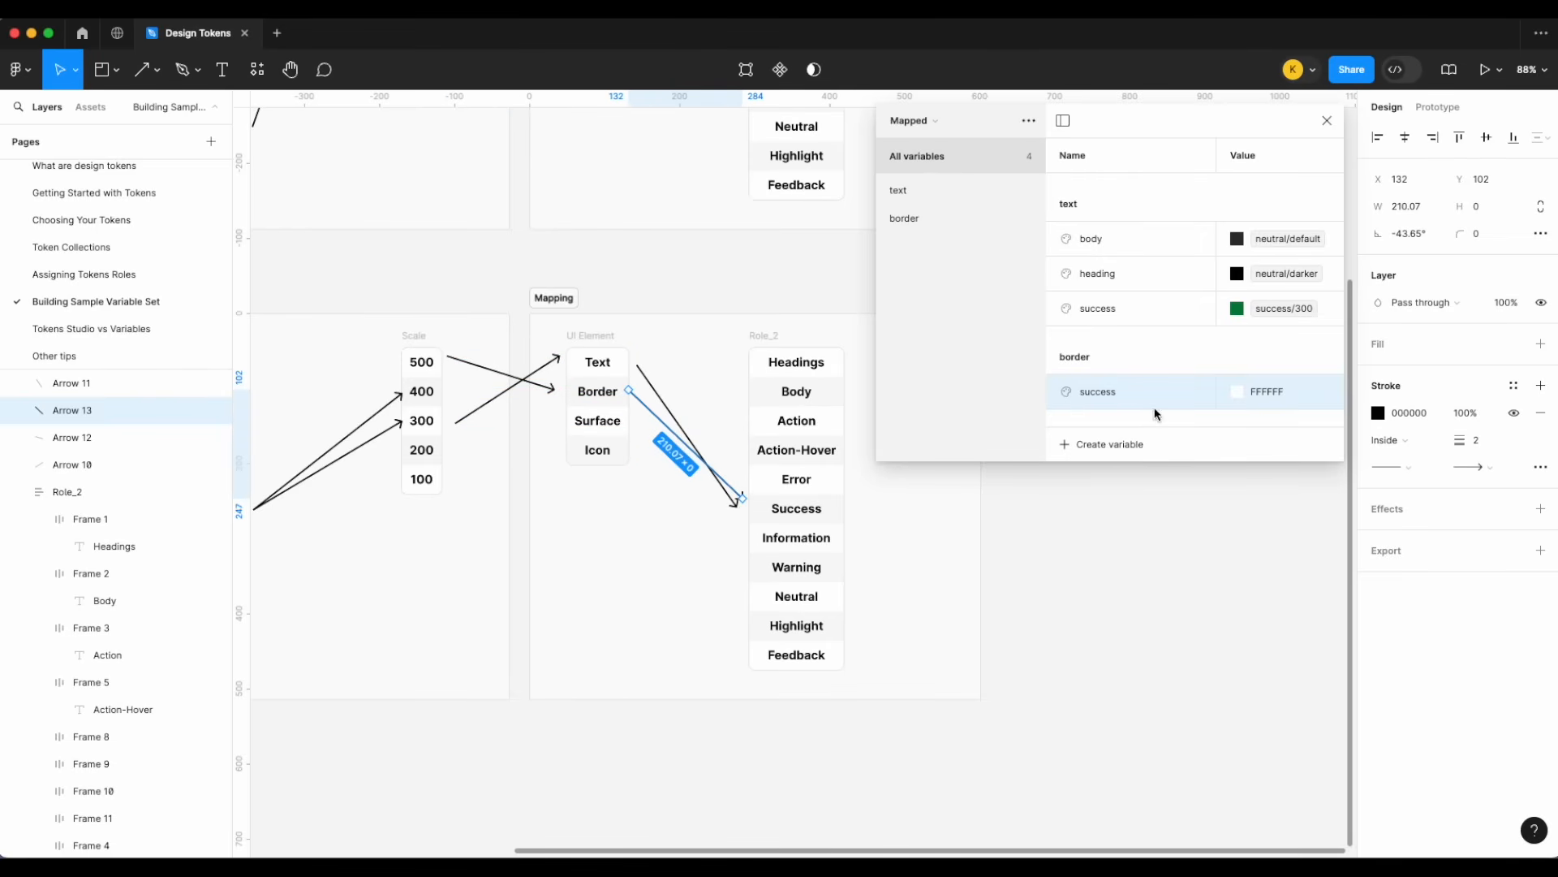
- Alias the border group's success variable to success/500
scroll(682, 345, down, 5)
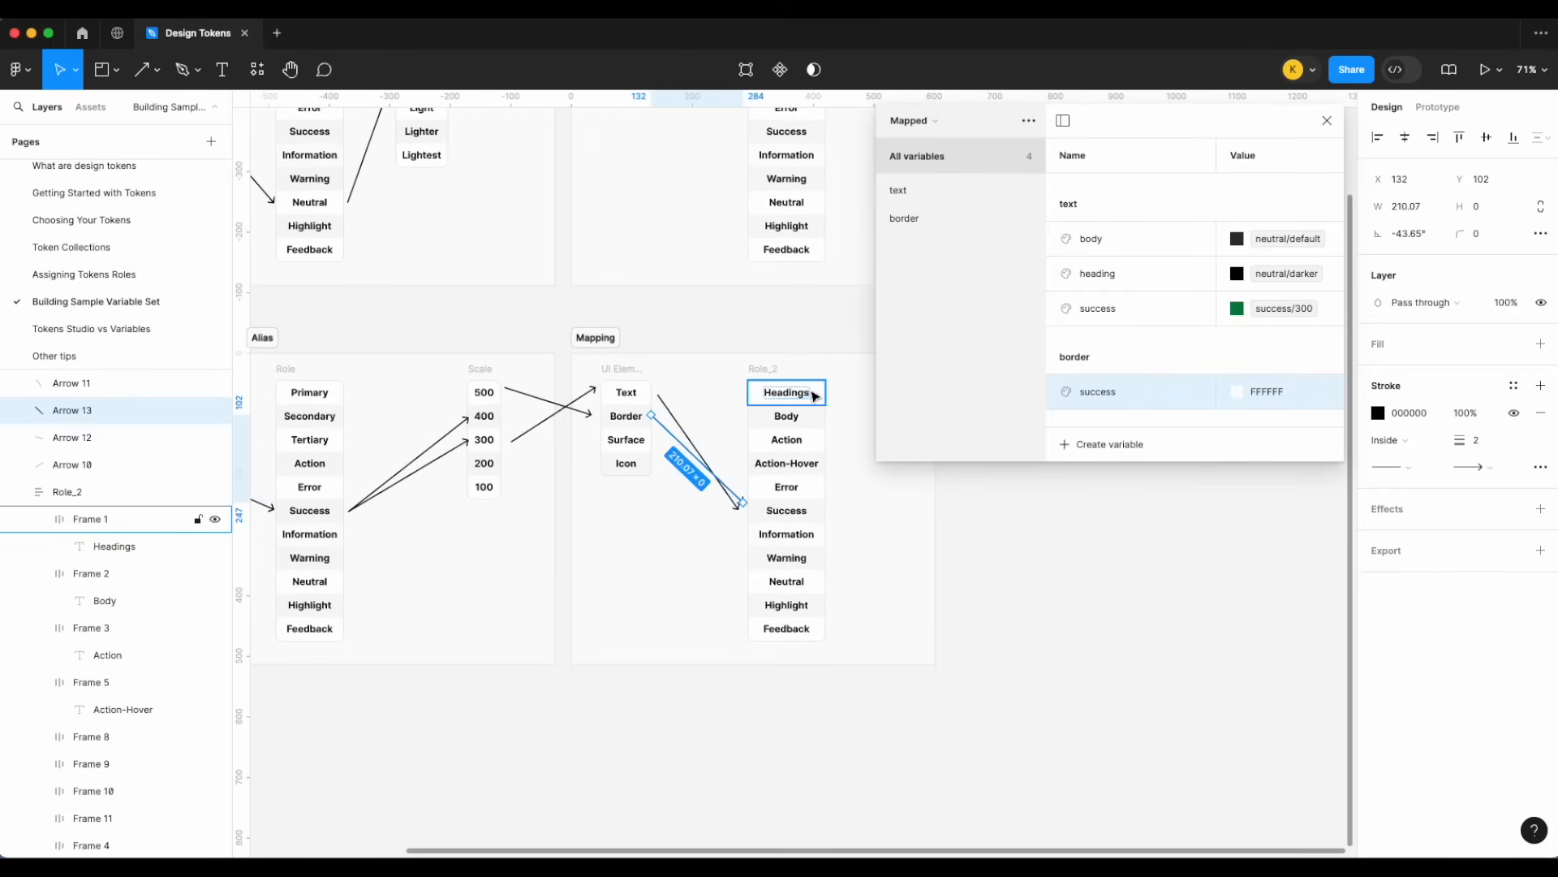
right_click(1275, 404)
click(1299, 409)
scroll(1292, 610, down, 2)
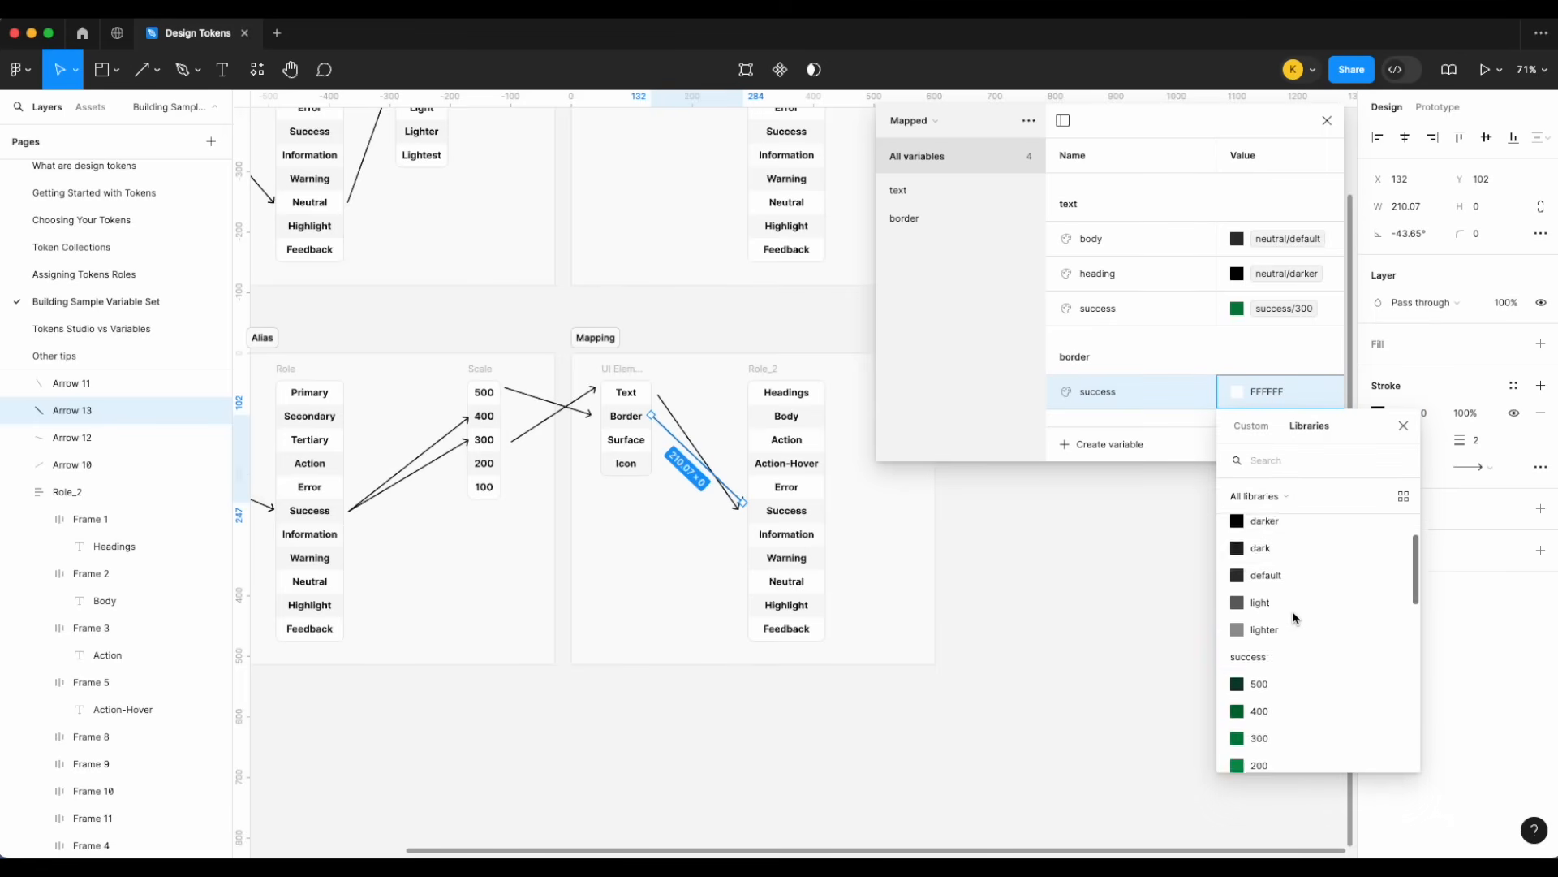
scroll(1292, 610, down, 3)
scroll(1292, 610, up, 2)
click(1287, 607)
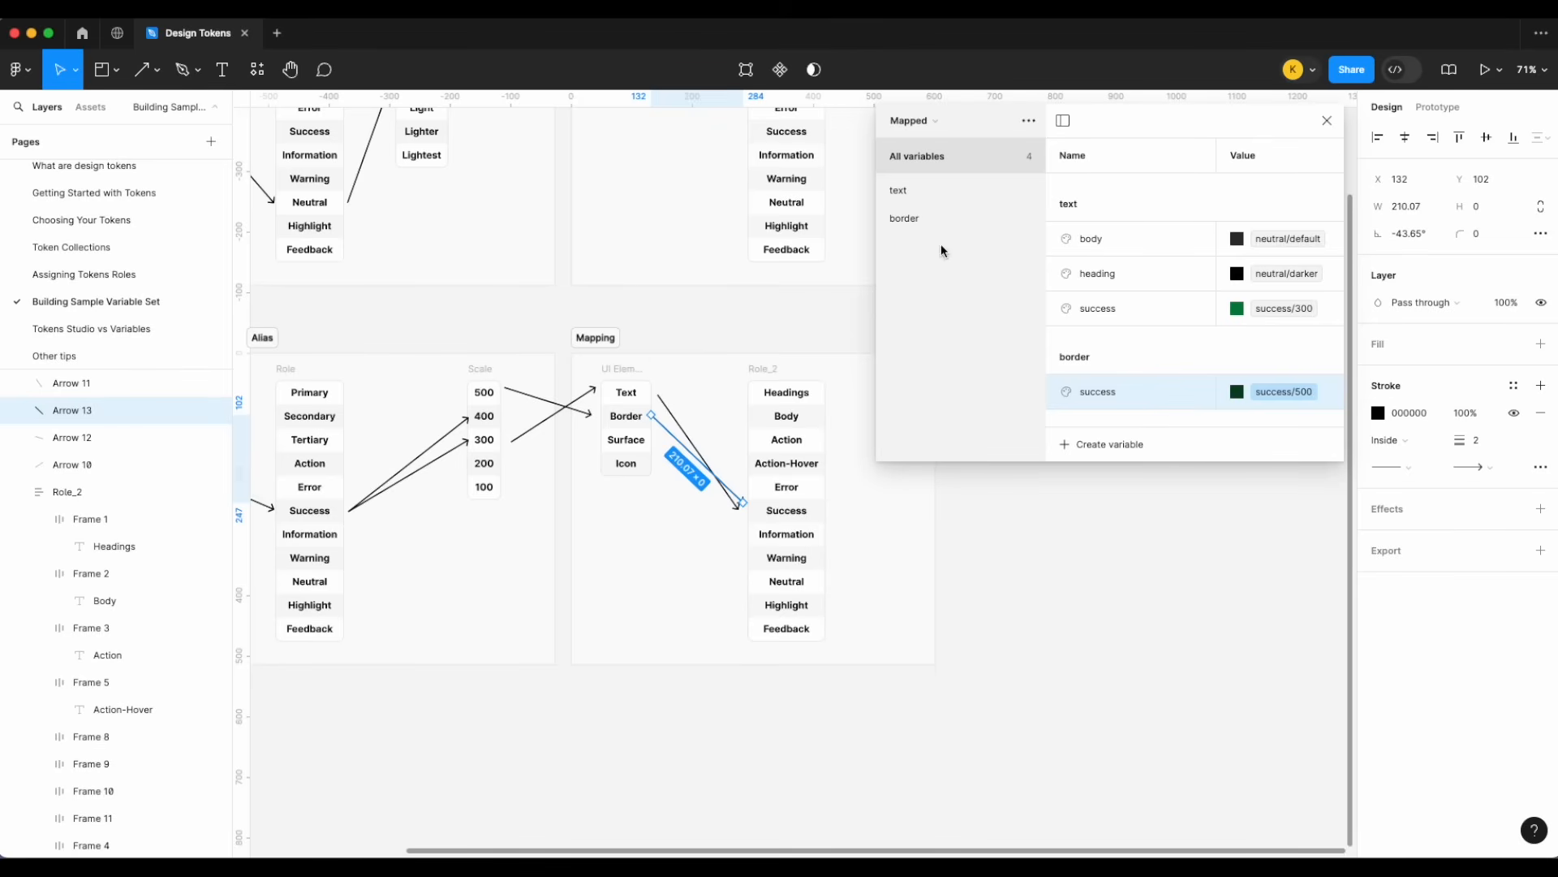
- Delete the four arrows linking the Alias Scale list to Text and Border and those two elements to Success
scroll(694, 392, left, 2)
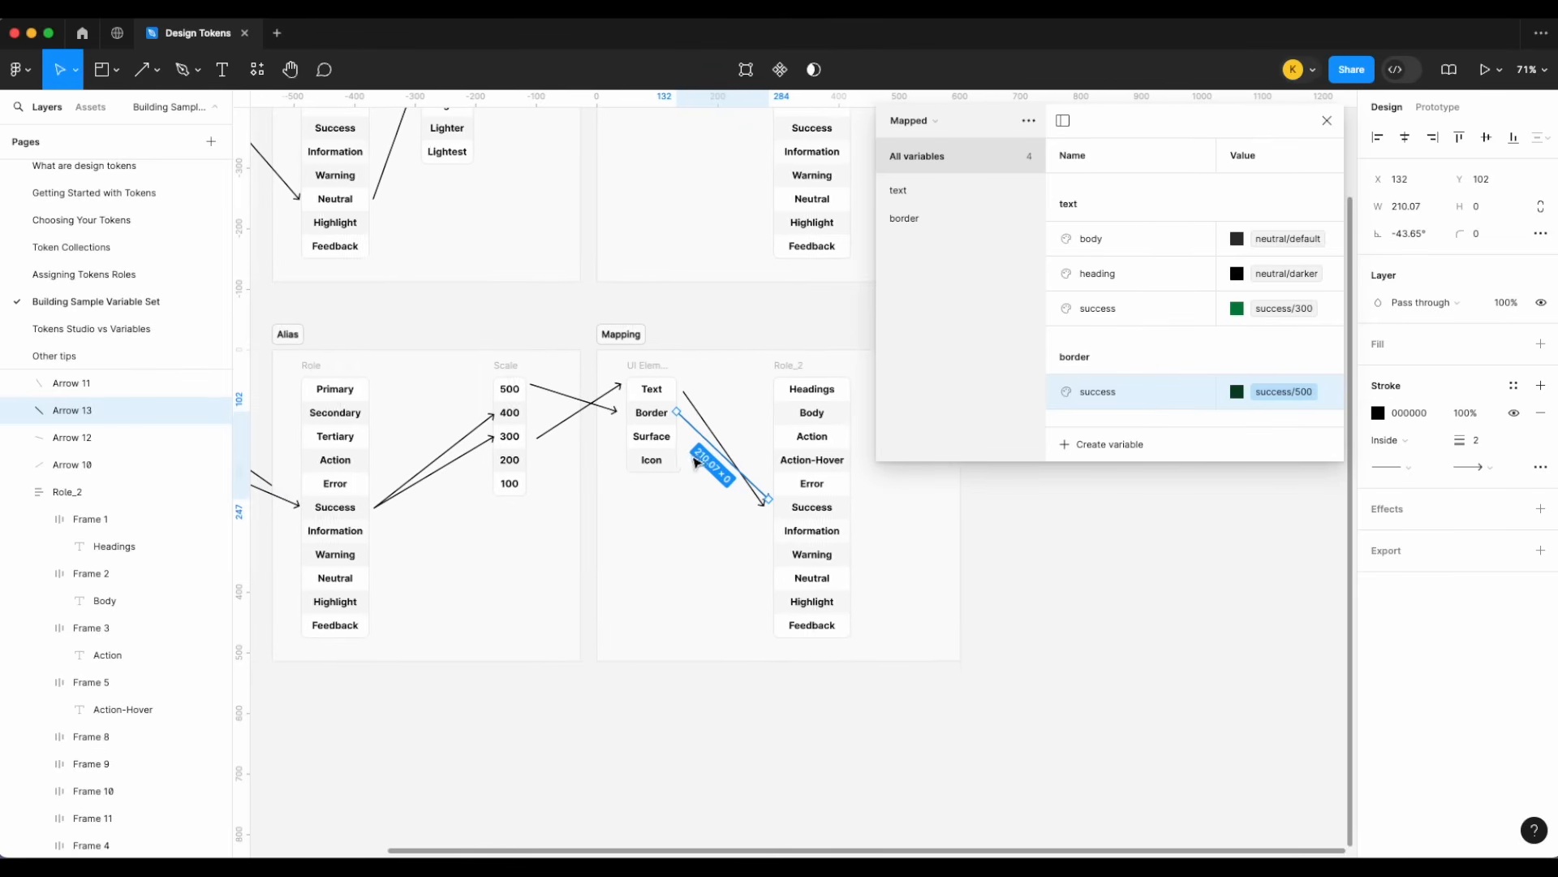
shift+click(717, 434)
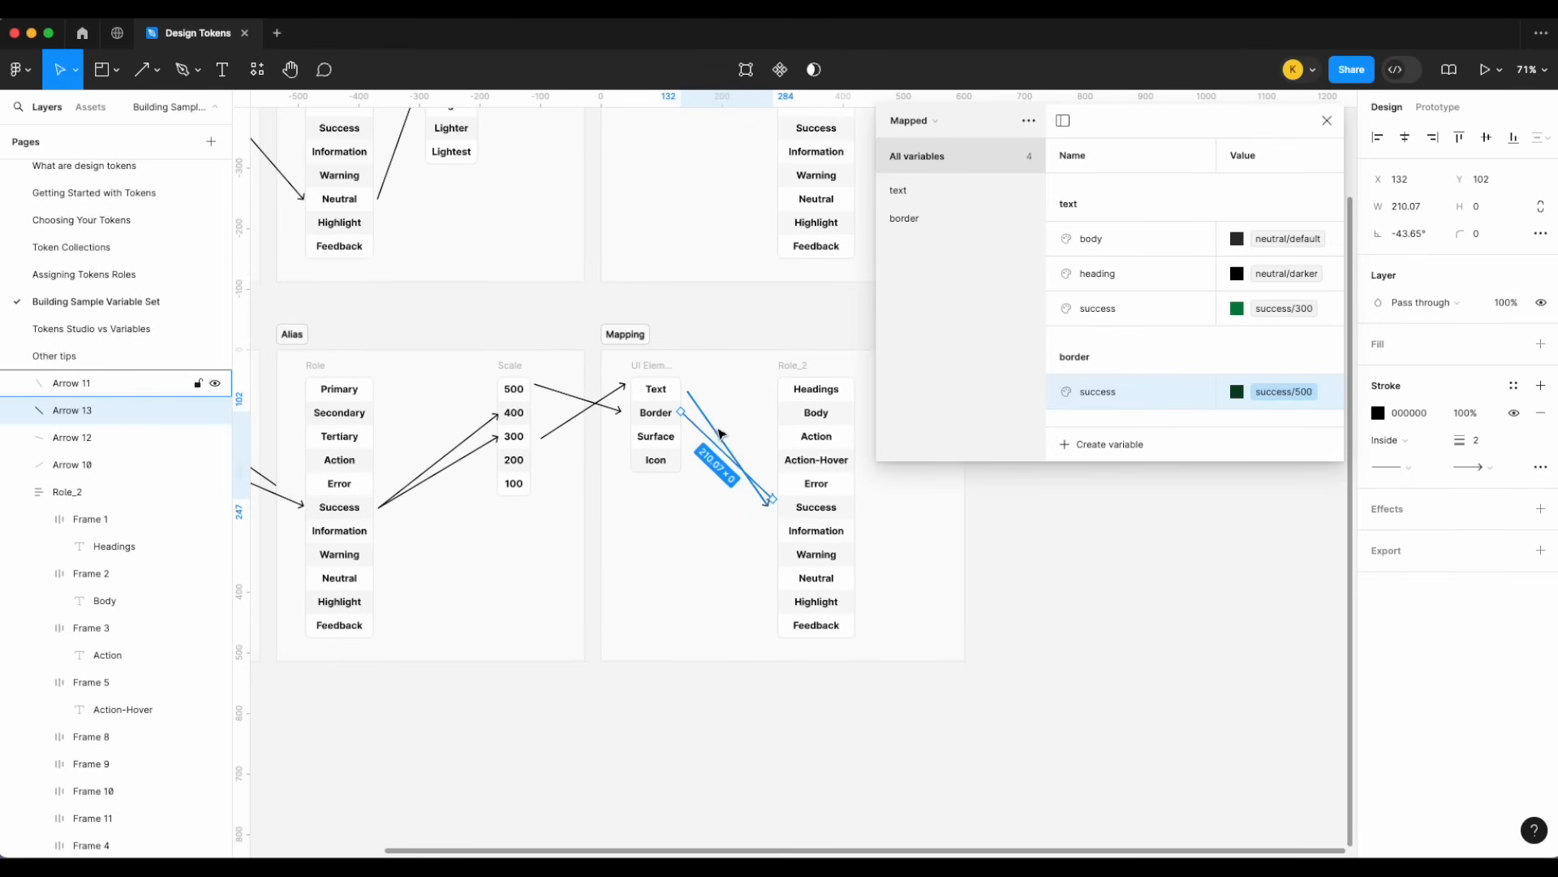
key(Delete)
click(601, 402)
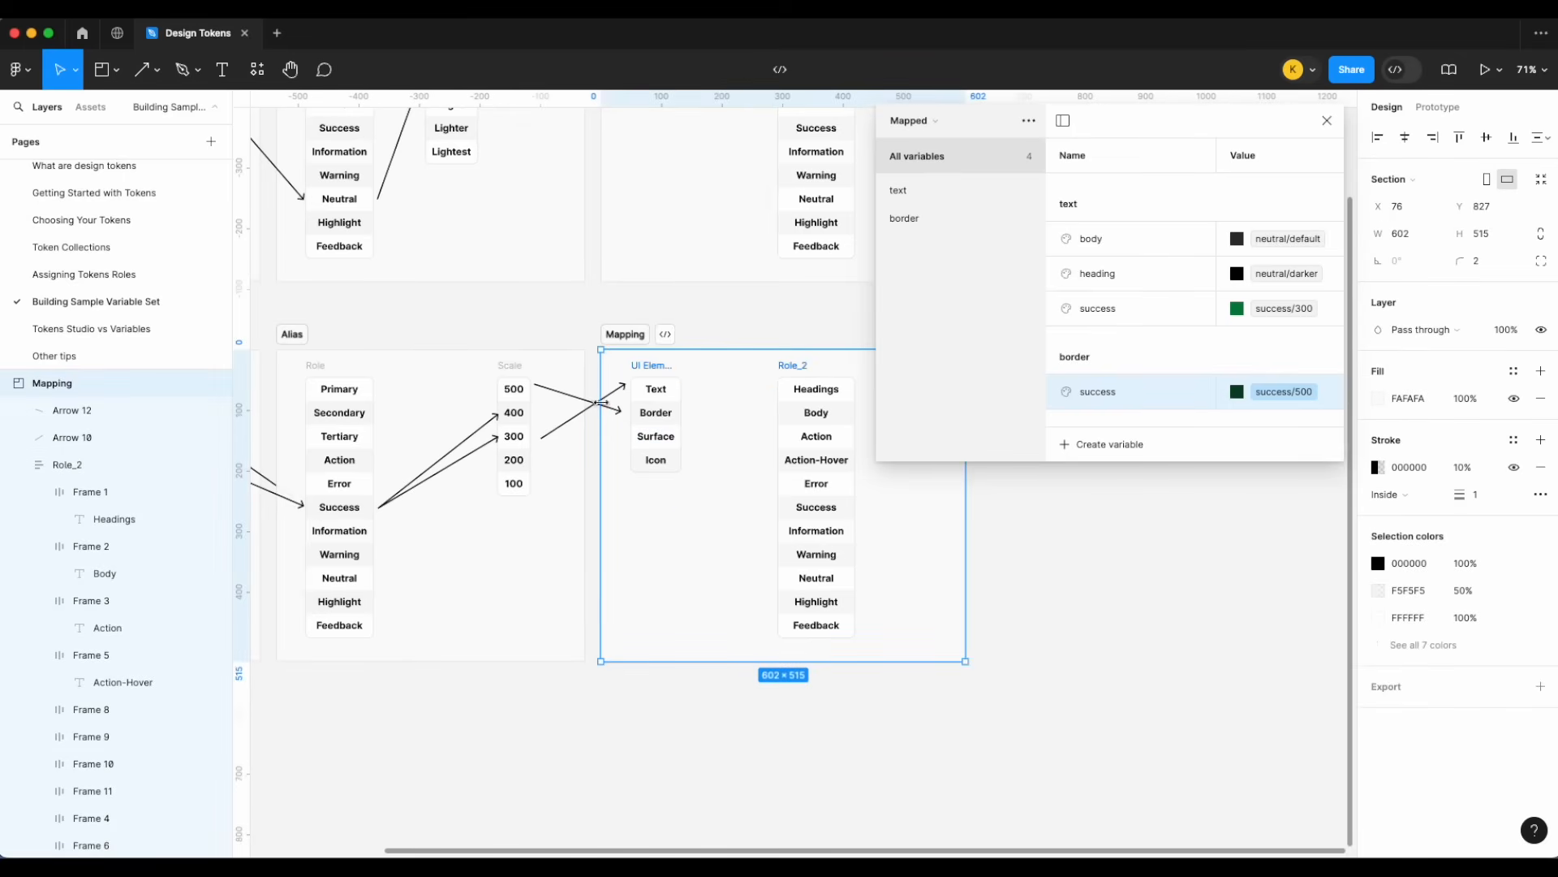
click(589, 409)
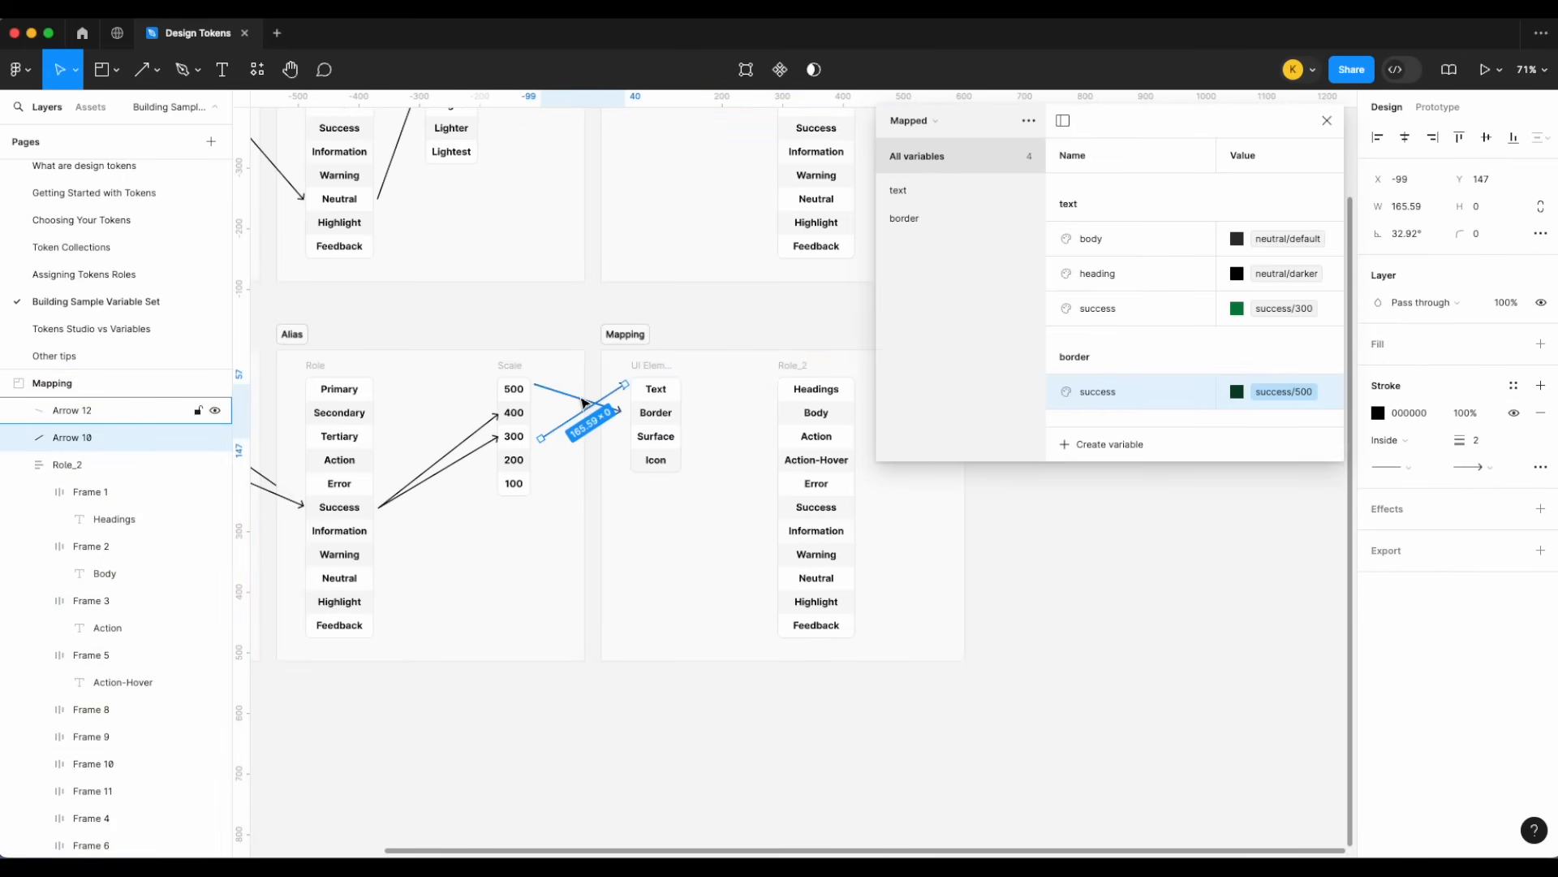
shift+click(584, 403)
key(Delete)
- Create a color variable named surface/success in the Mapped collection and show only the surface group
scroll(584, 404, left, 2)
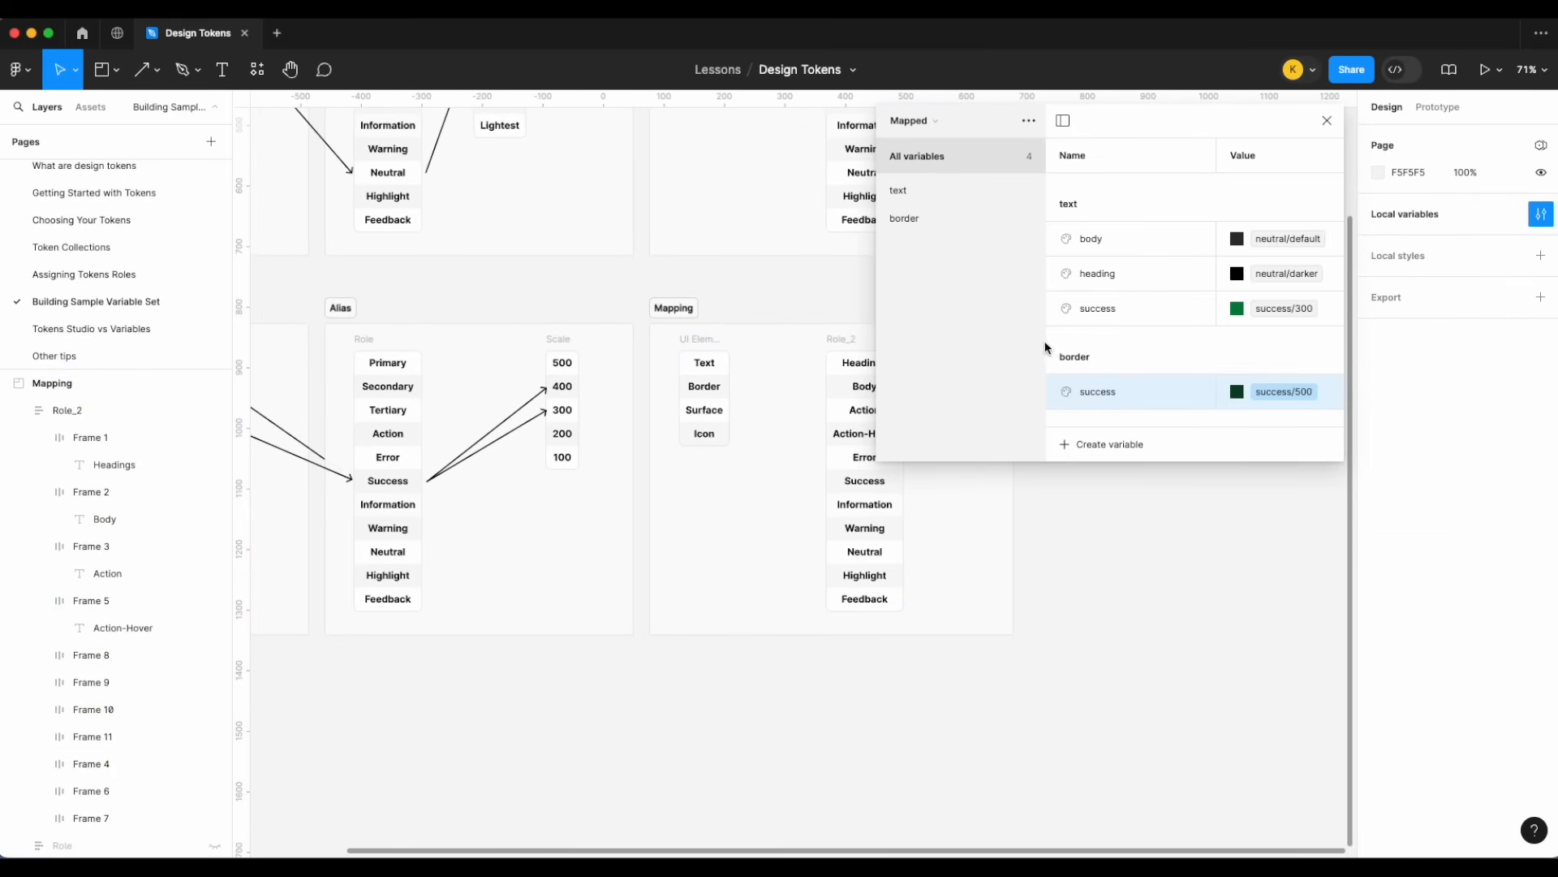
click(1142, 449)
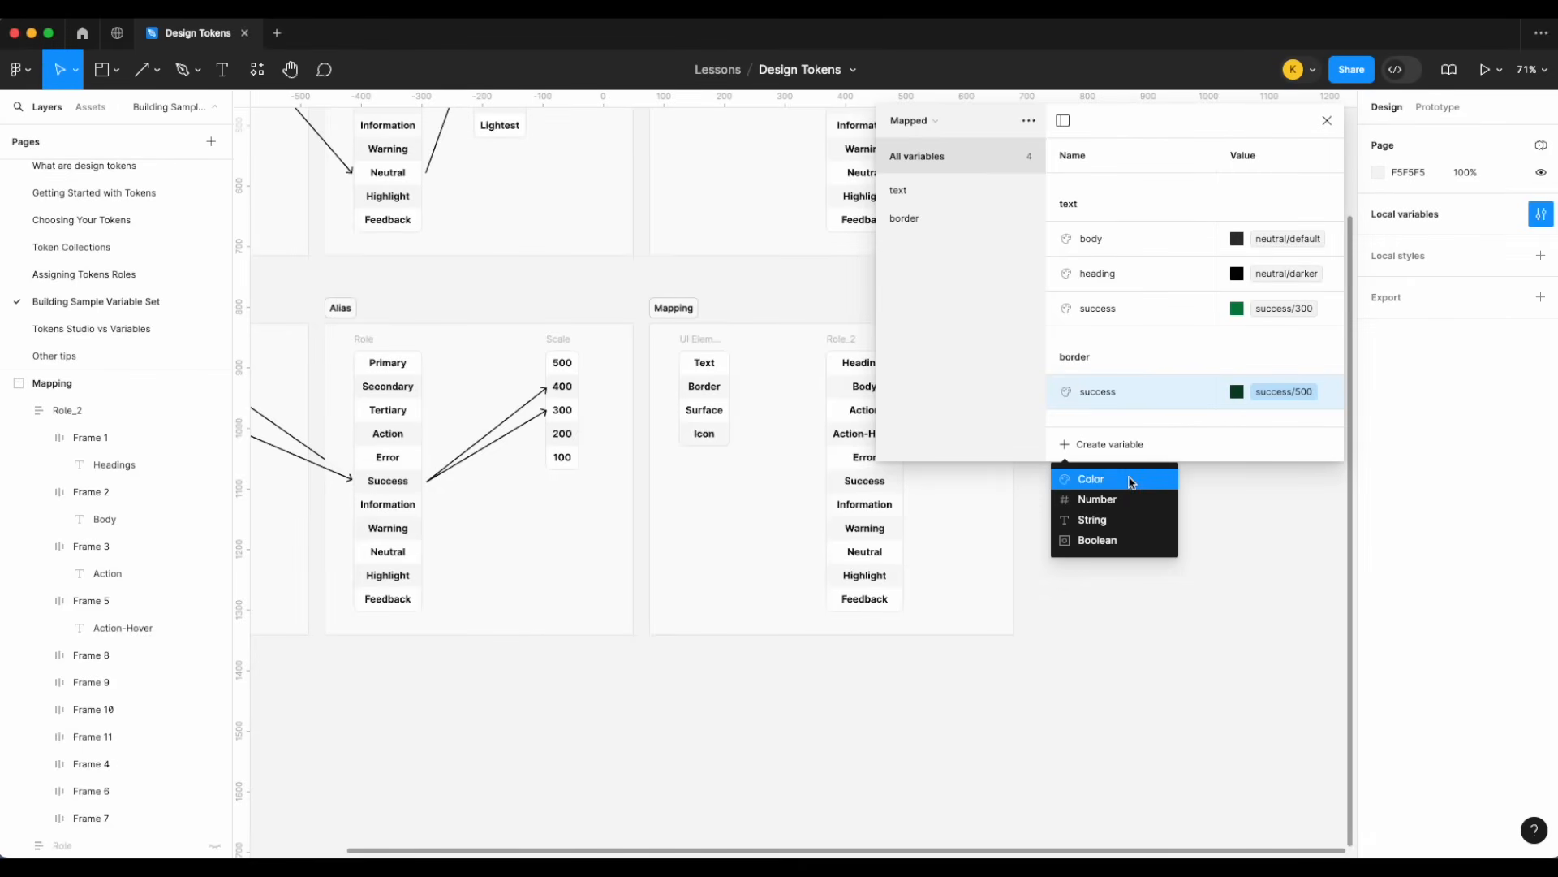
click(1131, 479)
text(sur)
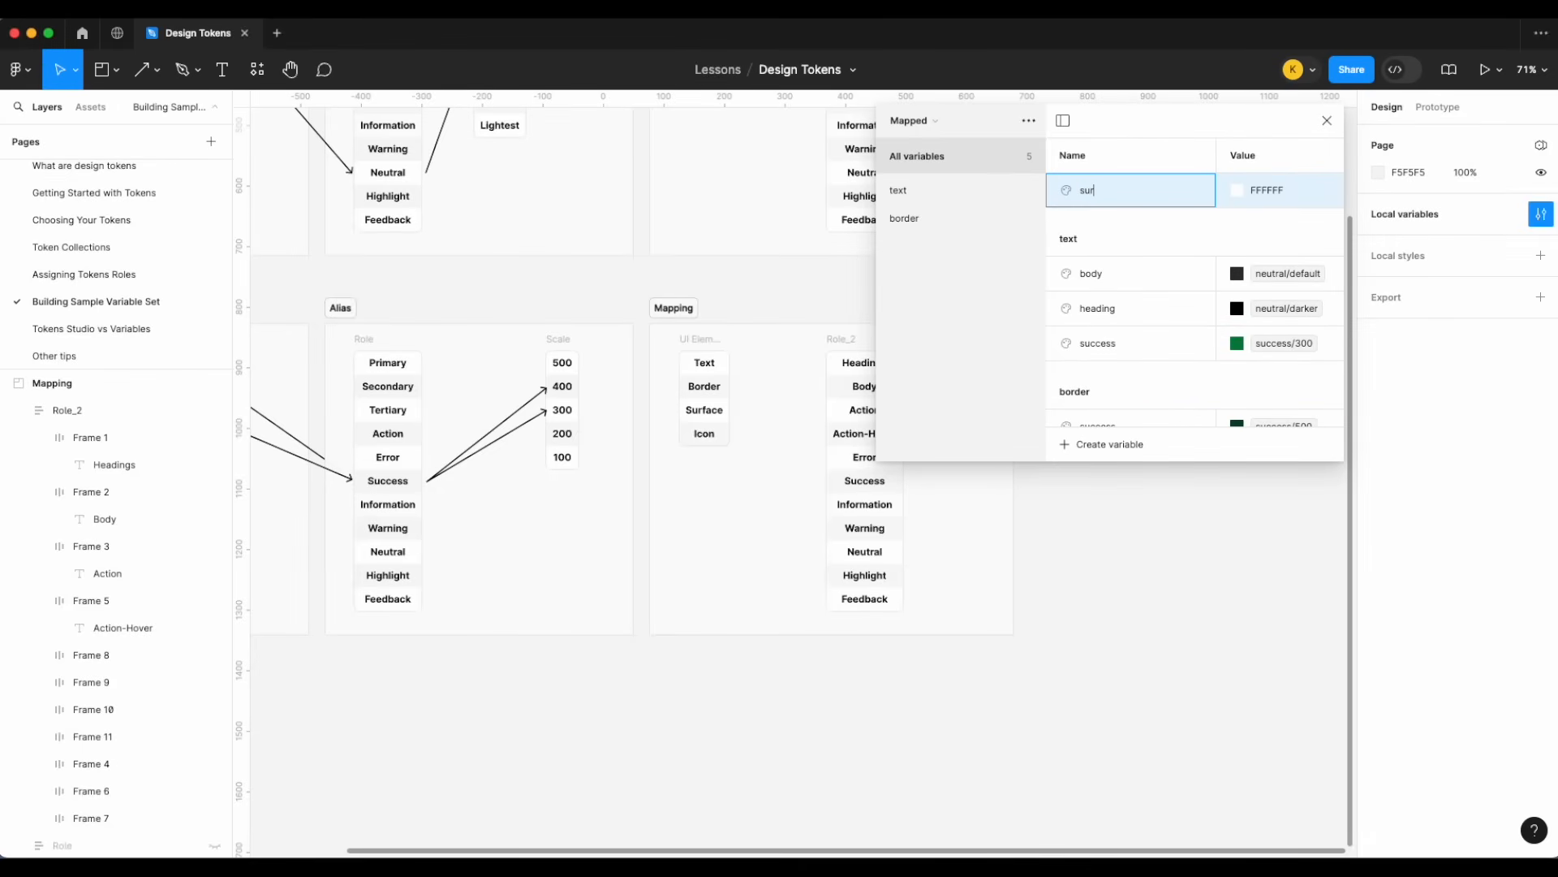
text(face/success)
key(Return)
scroll(918, 557, right, 2)
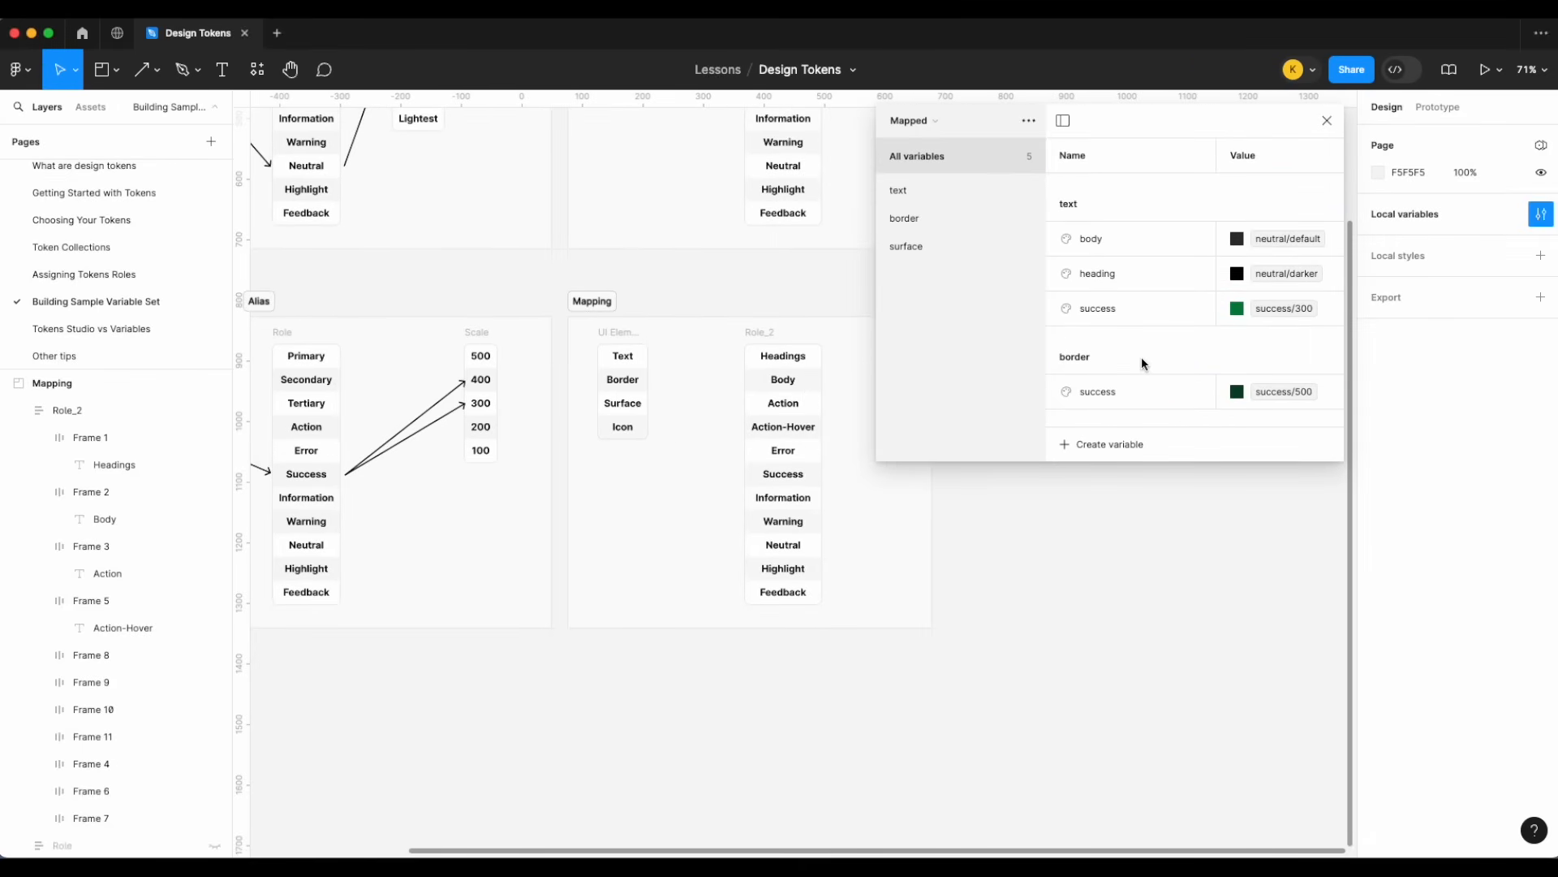
click(892, 247)
- Add copied arrows from 200 in the Alias Scale list to Surface and from Surface to Success, the second about 173 px long
scroll(625, 388, left, 1)
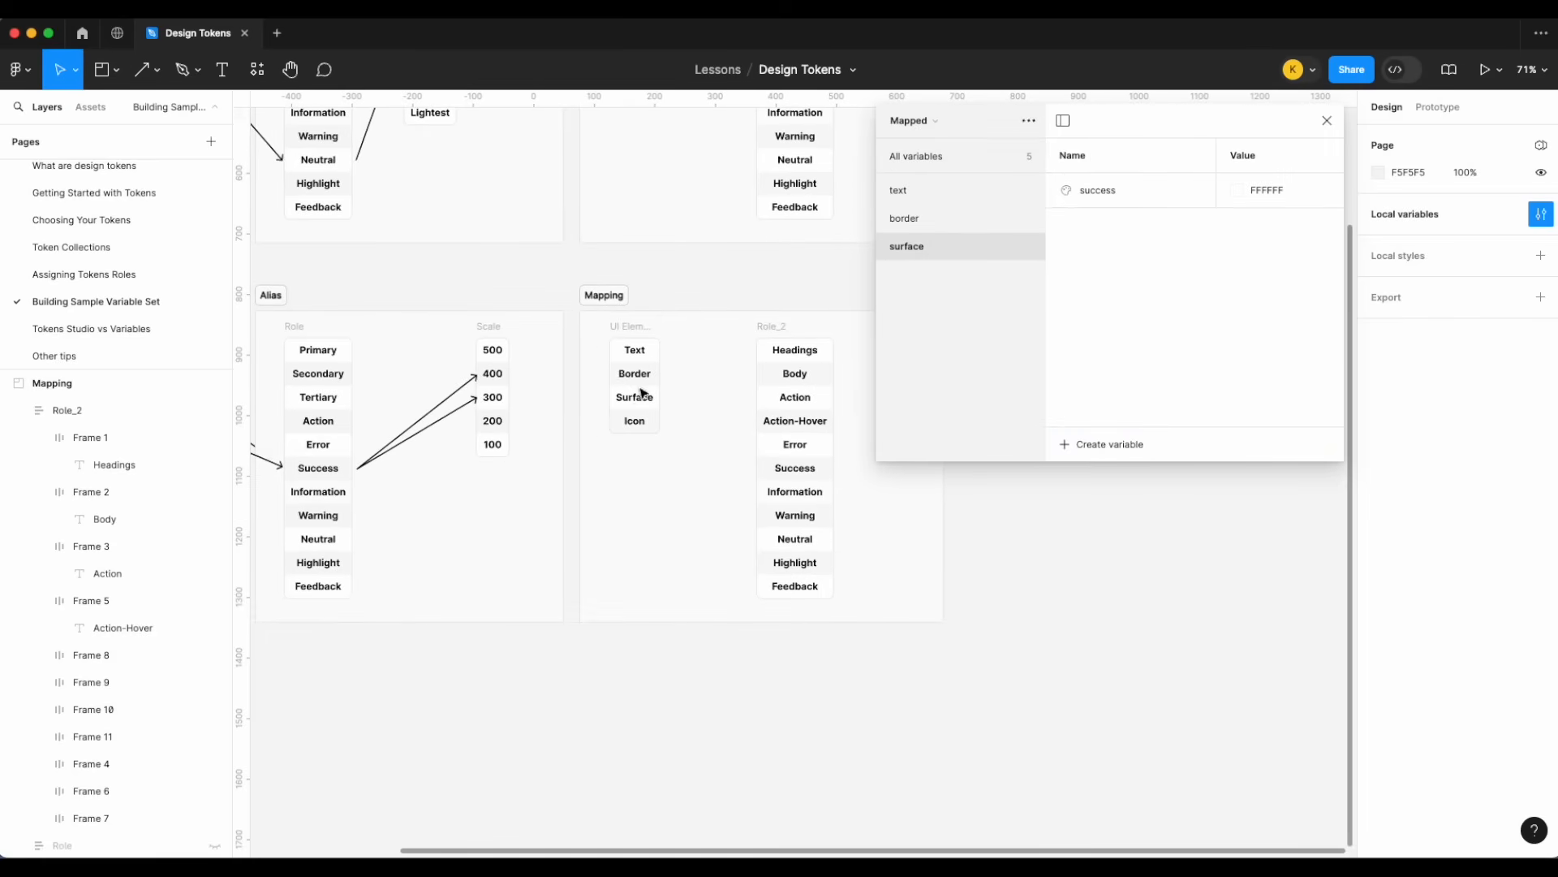
click(455, 420)
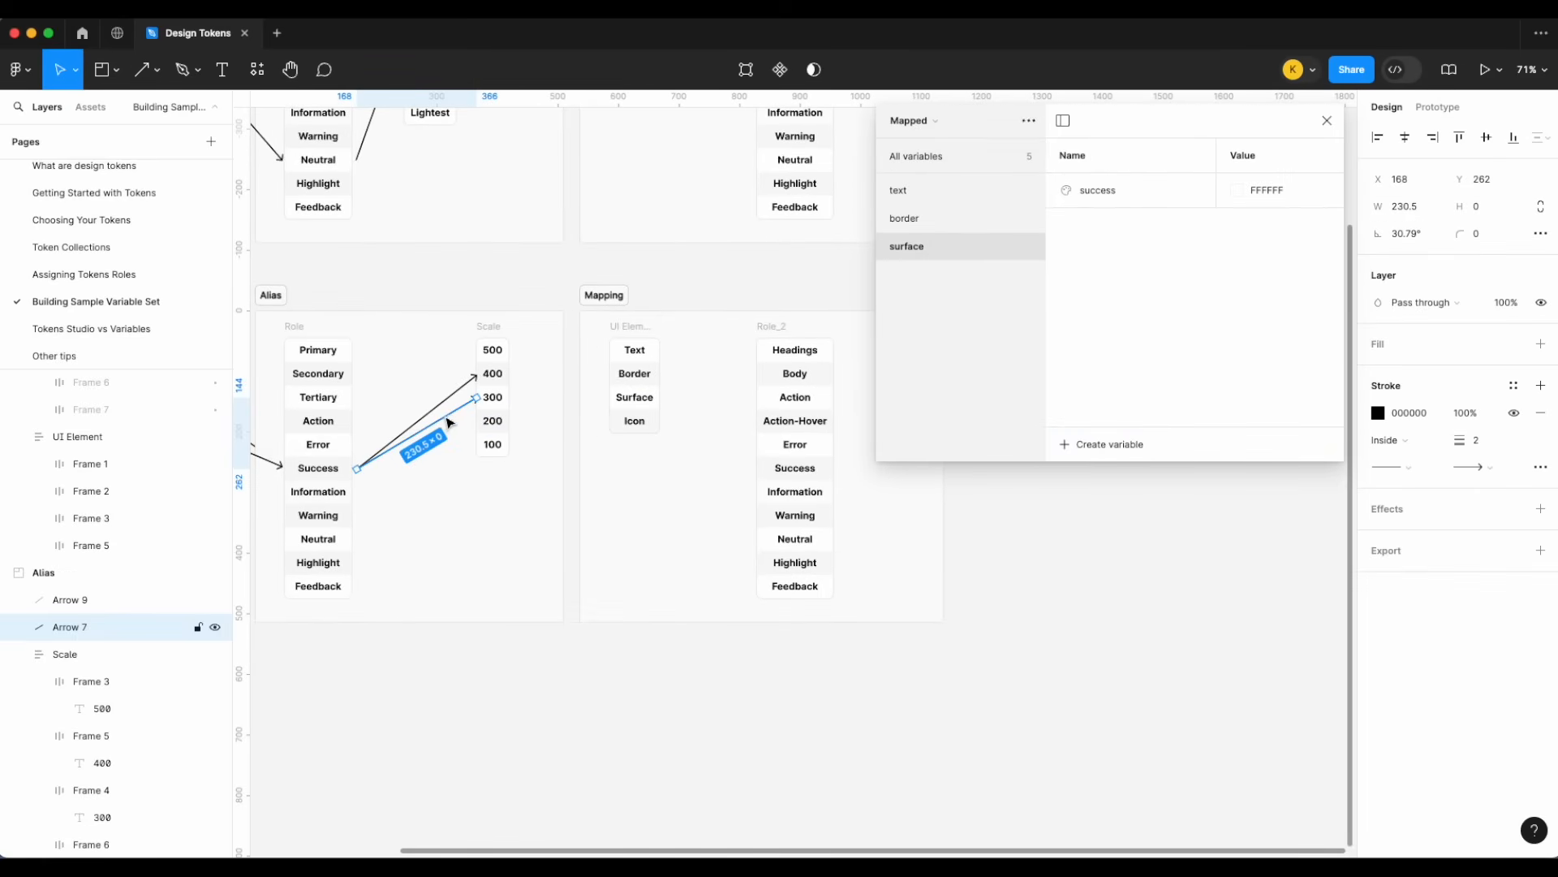
drag(454, 420, 748, 467)
key(super+d)
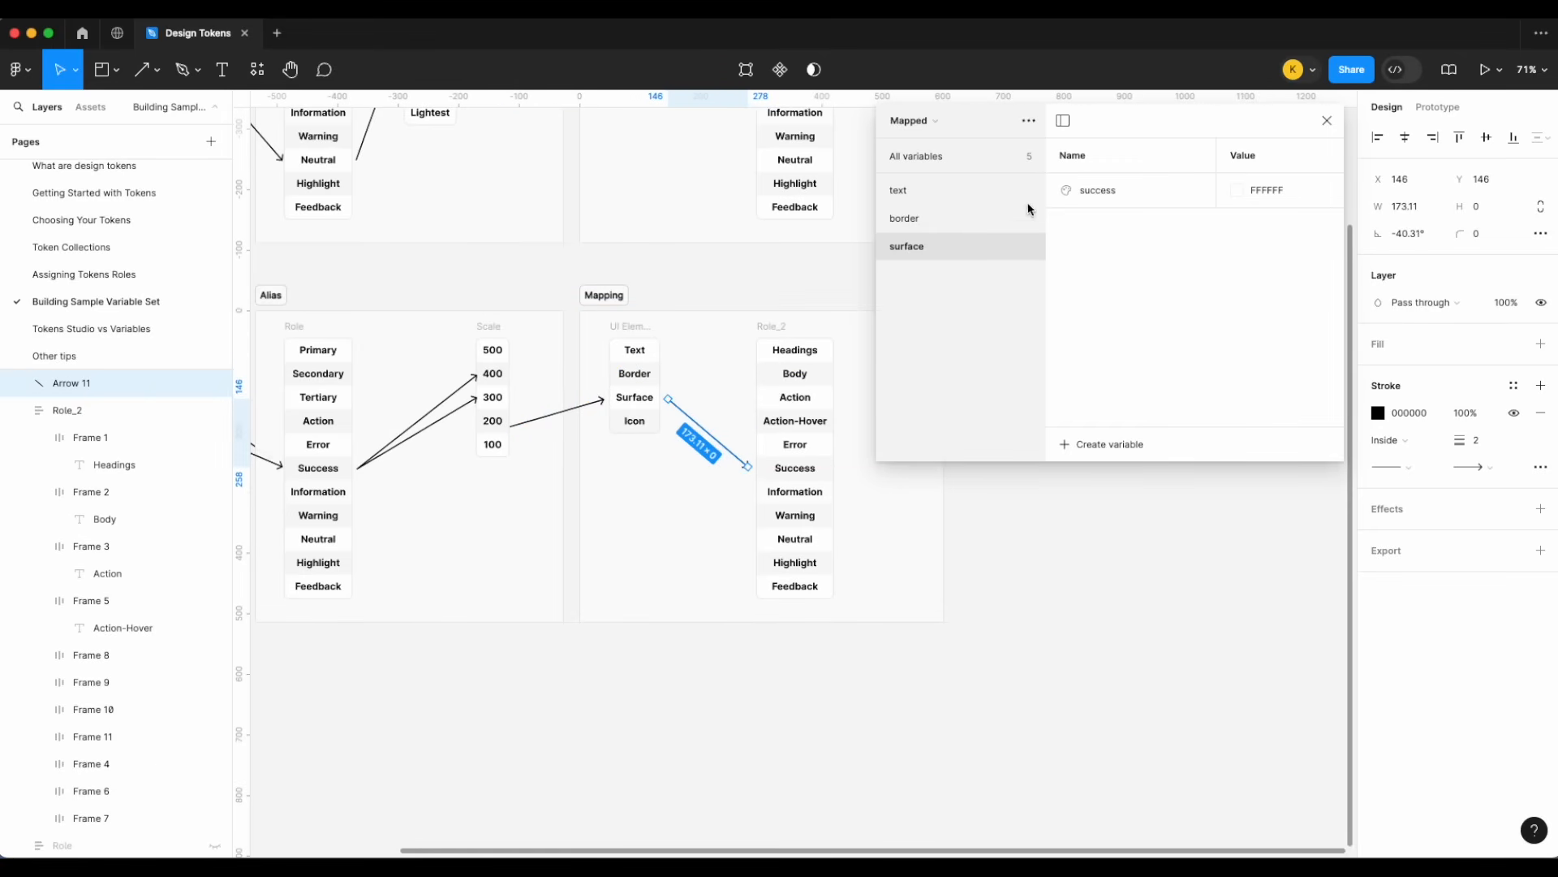
- Alias the surface group's success variable to success/200
right_click(1265, 197)
click(1290, 206)
scroll(1266, 476, down, 5)
scroll(1267, 476, up, 3)
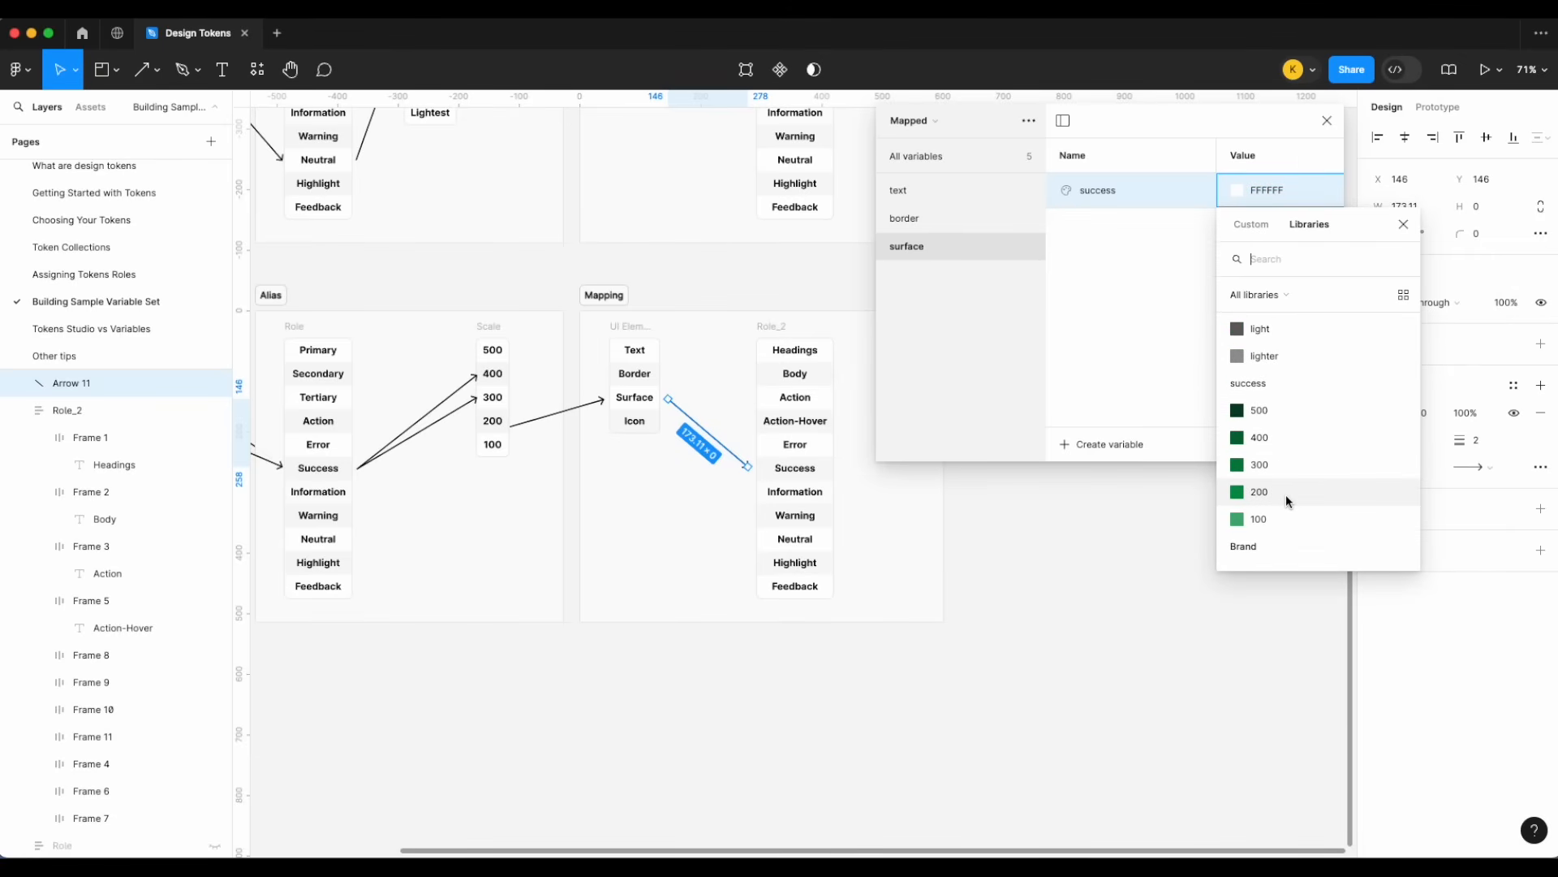
click(1286, 494)
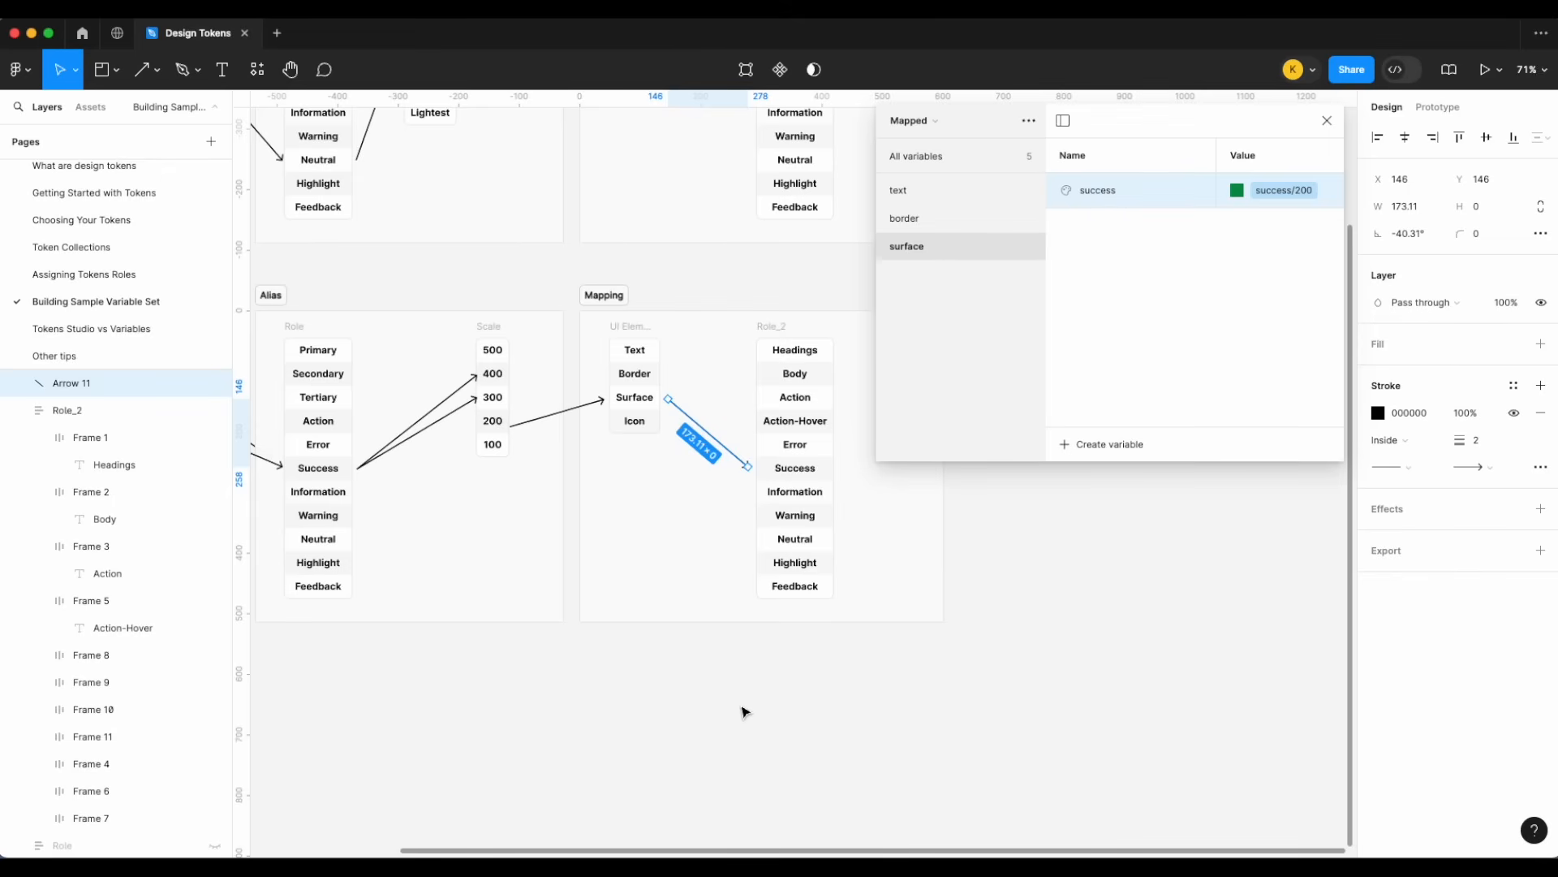
- Duplicate the Success row in the Mapping role list and change the copy's text to Success/Hover
drag(1113, 136, 1153, 130)
scroll(881, 642, right, 2)
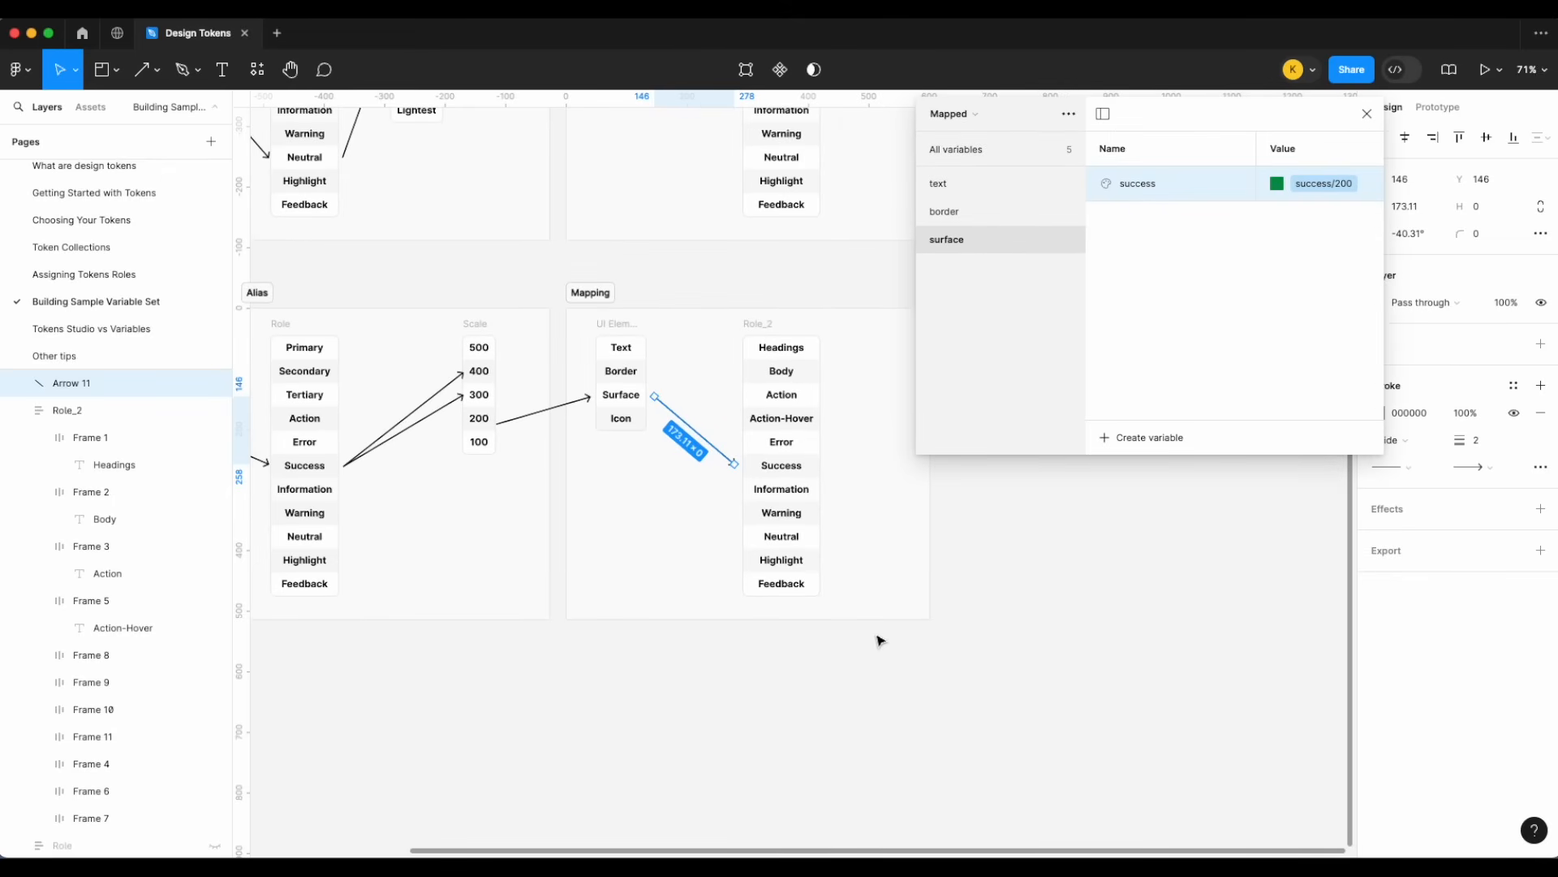
scroll(789, 422, up, 3)
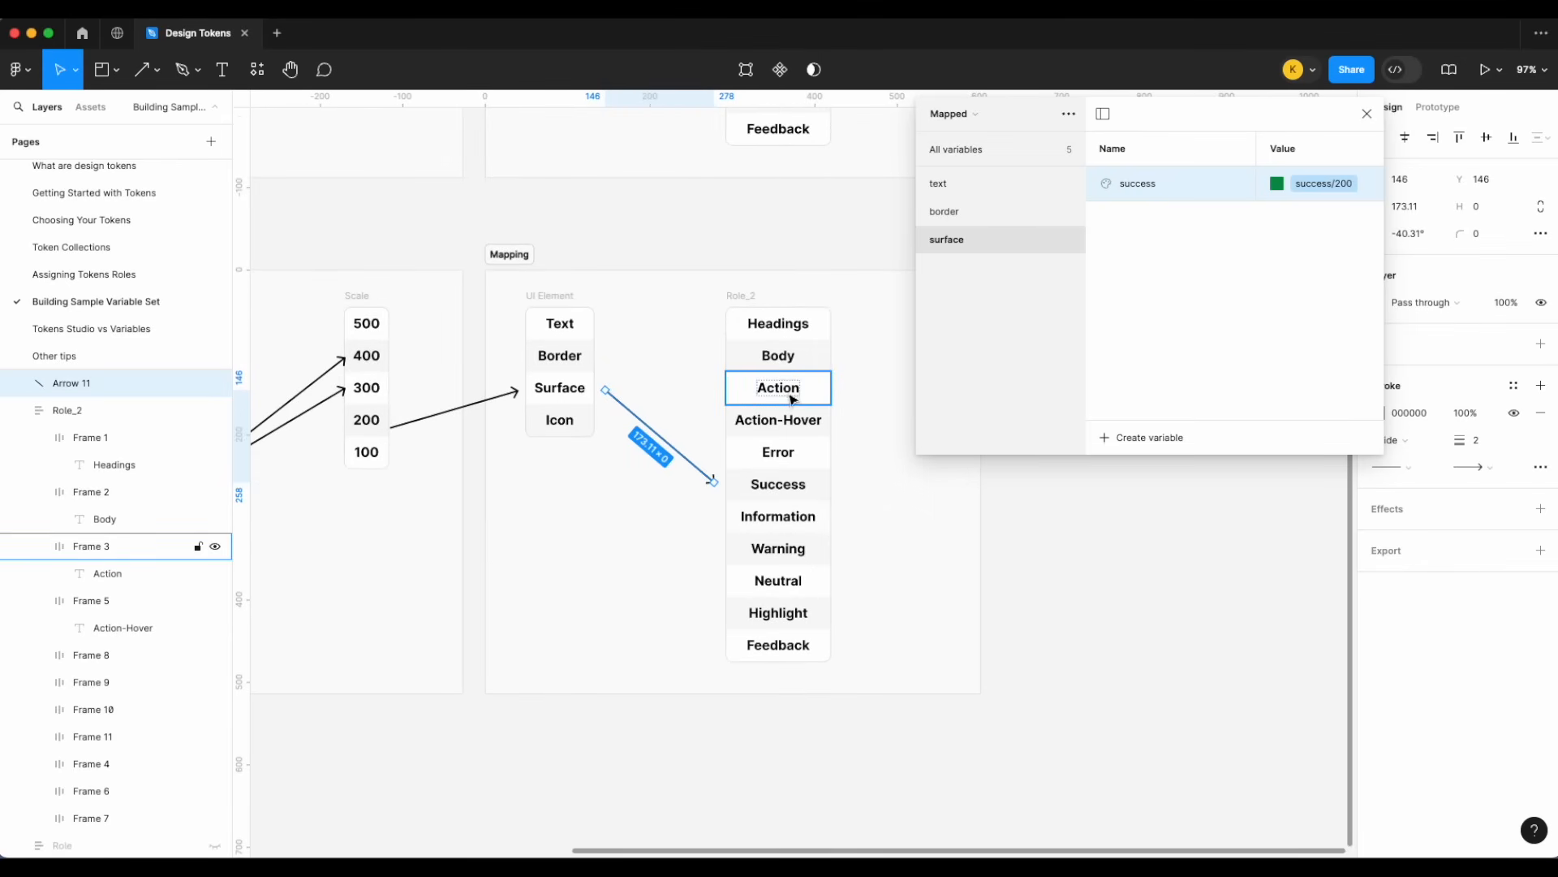
click(799, 482)
key(super+d)
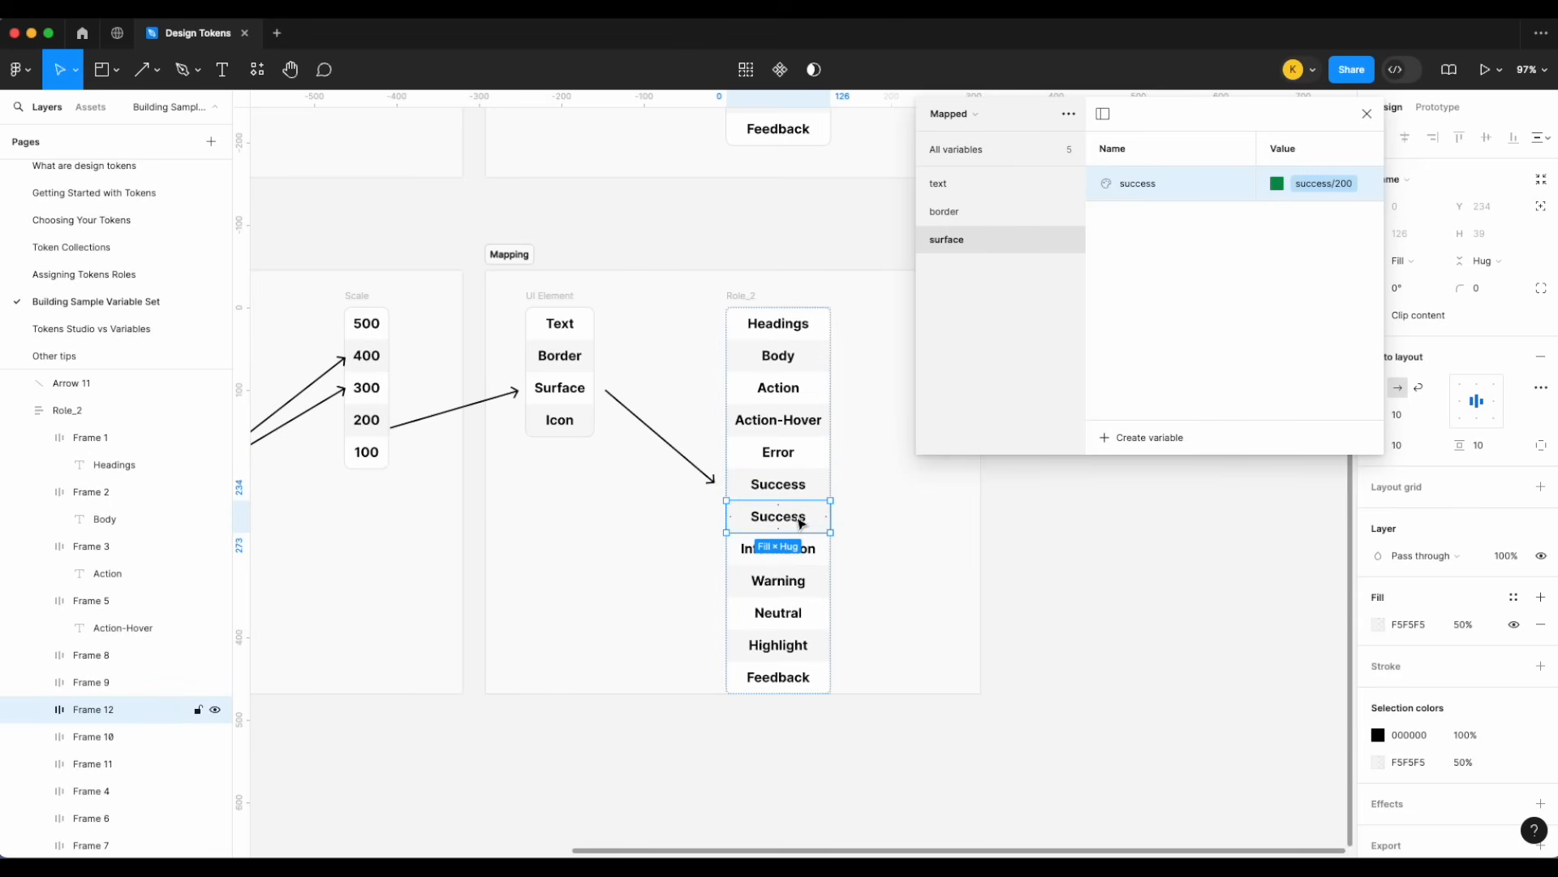
double_click(800, 524)
key(Right)
text(/Hover)
key(Return)
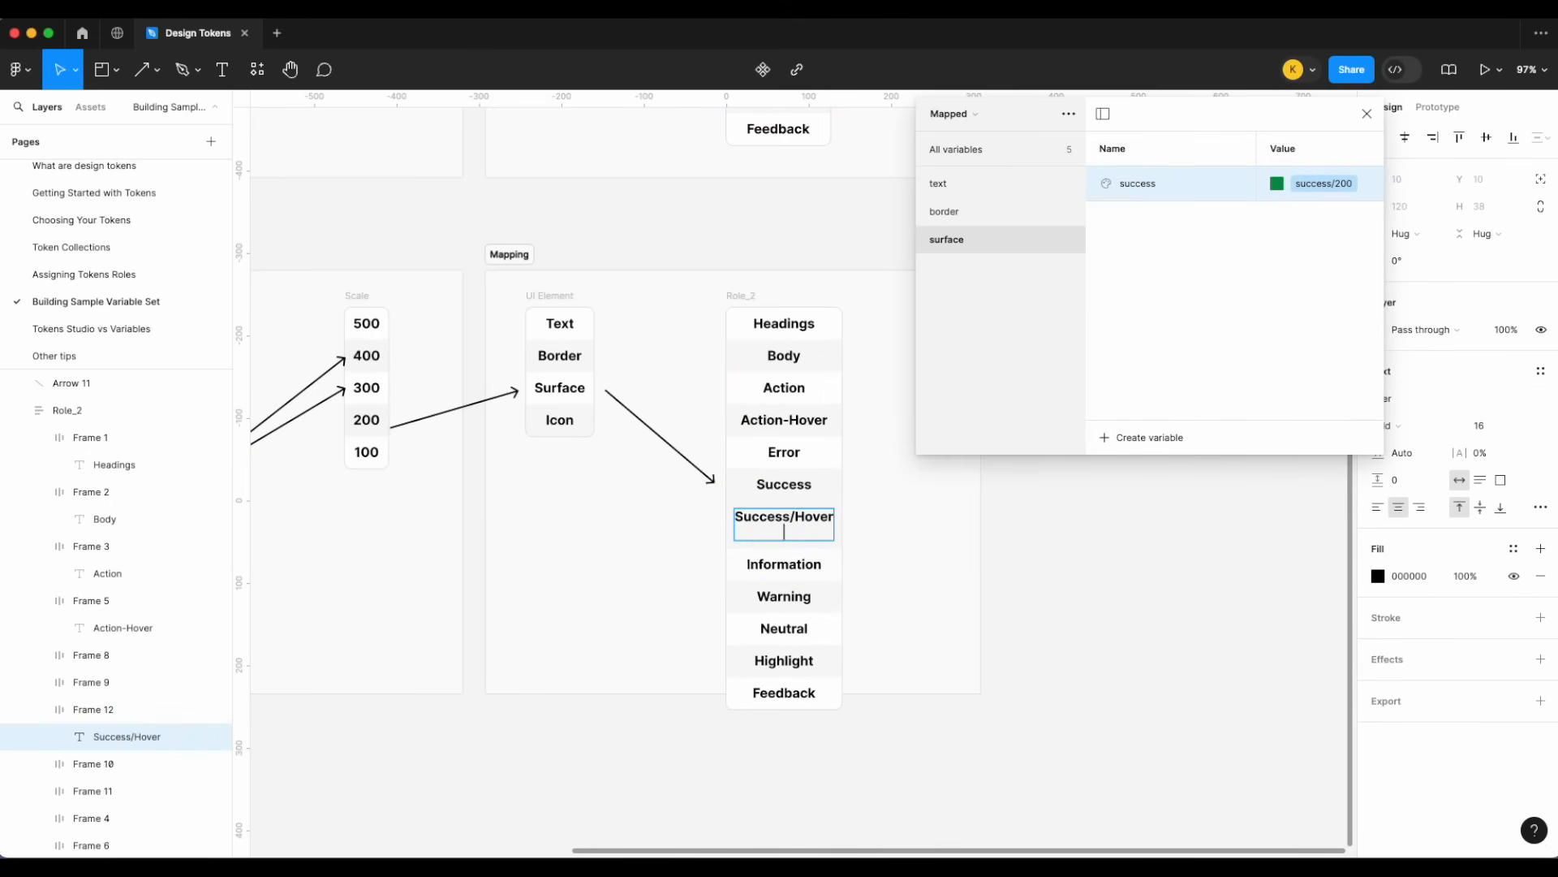
scroll(703, 462, left, 3)
key(BackSpace)
key(Escape)
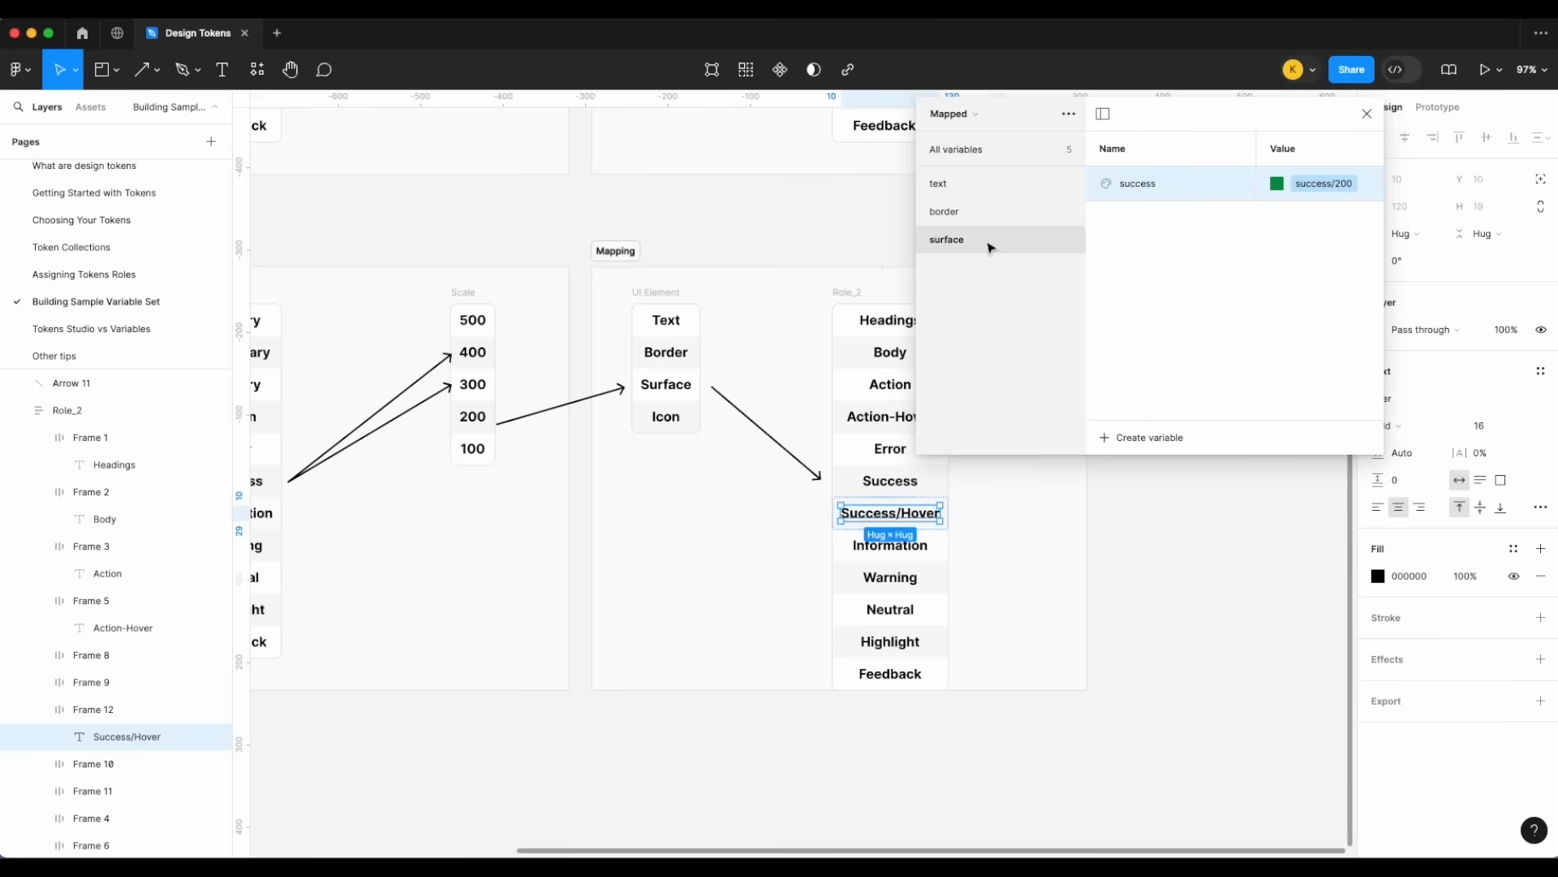
- Duplicate the surface group's success variable as success-hover and alias it to success/100
key(super+d)
text(success-)
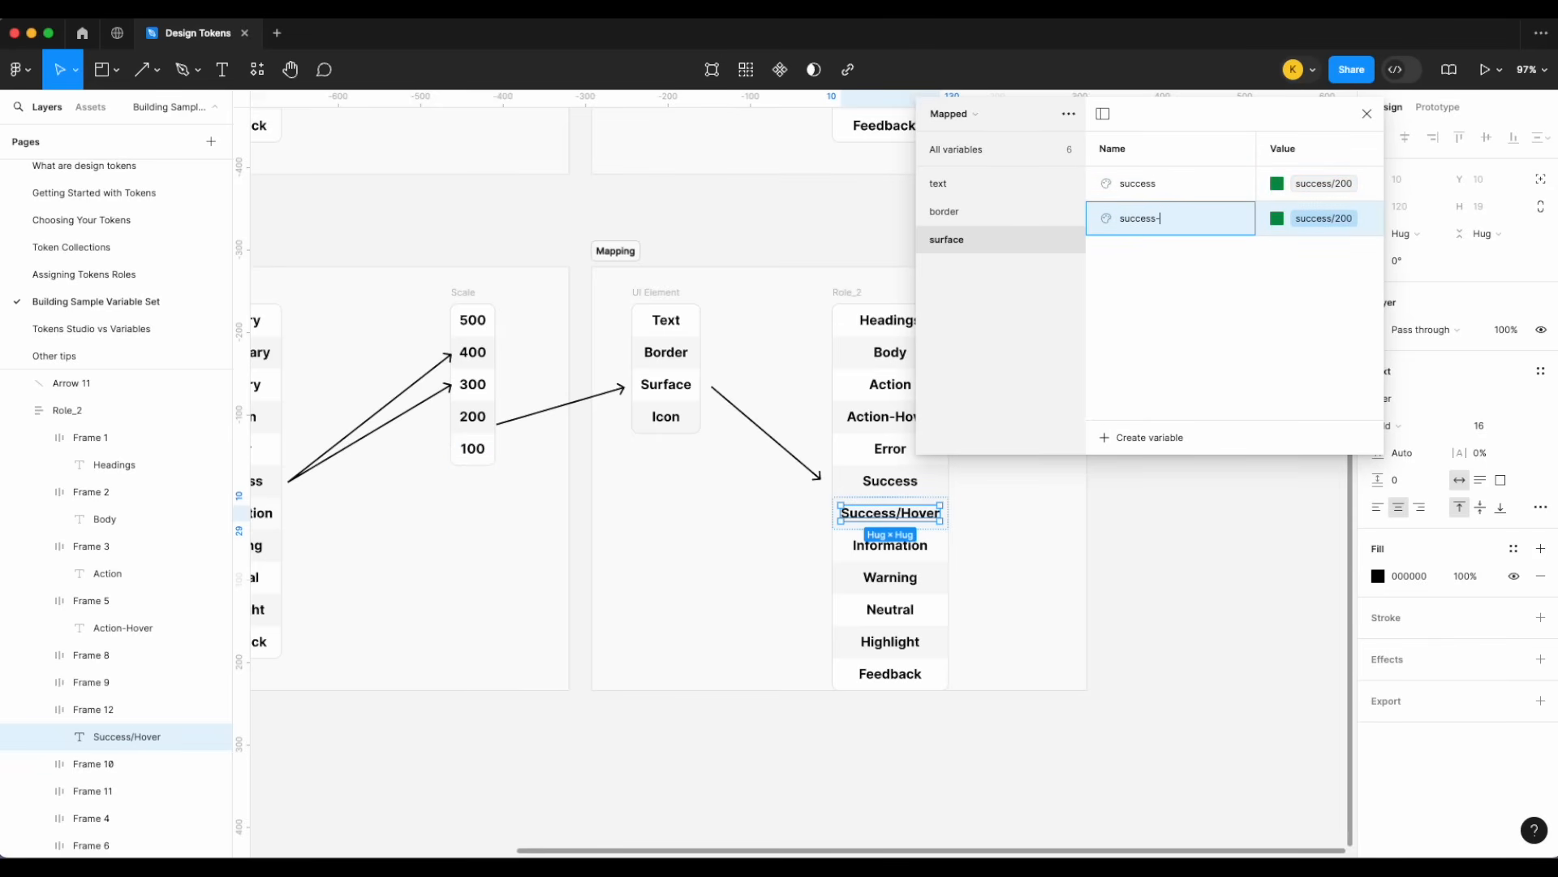
text(hover)
key(Return)
click(1288, 224)
click(1372, 517)
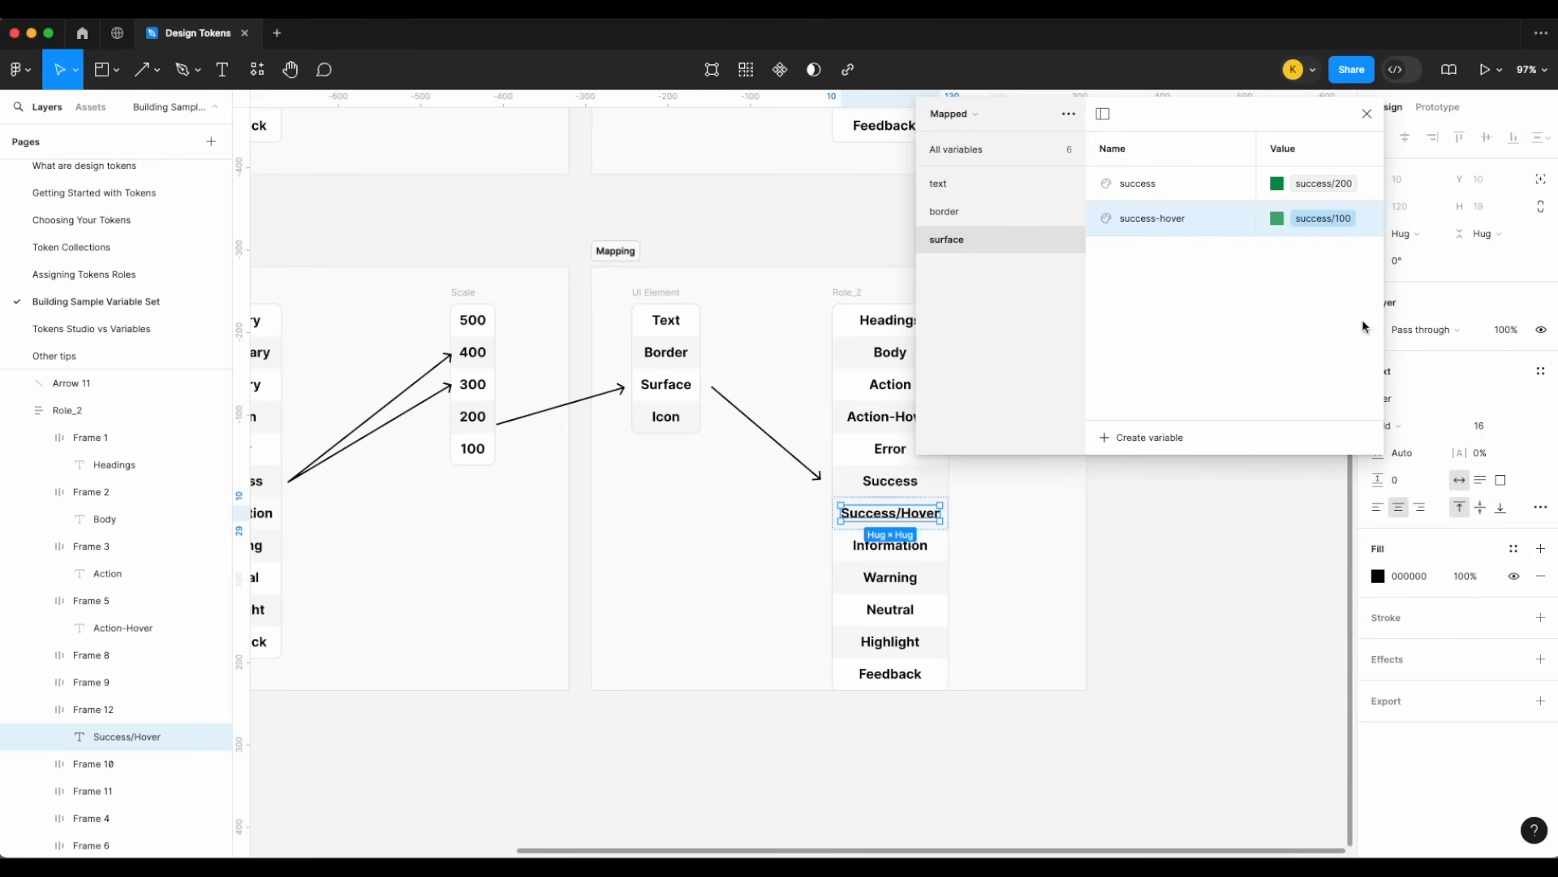
scroll(1204, 484, down, 1)
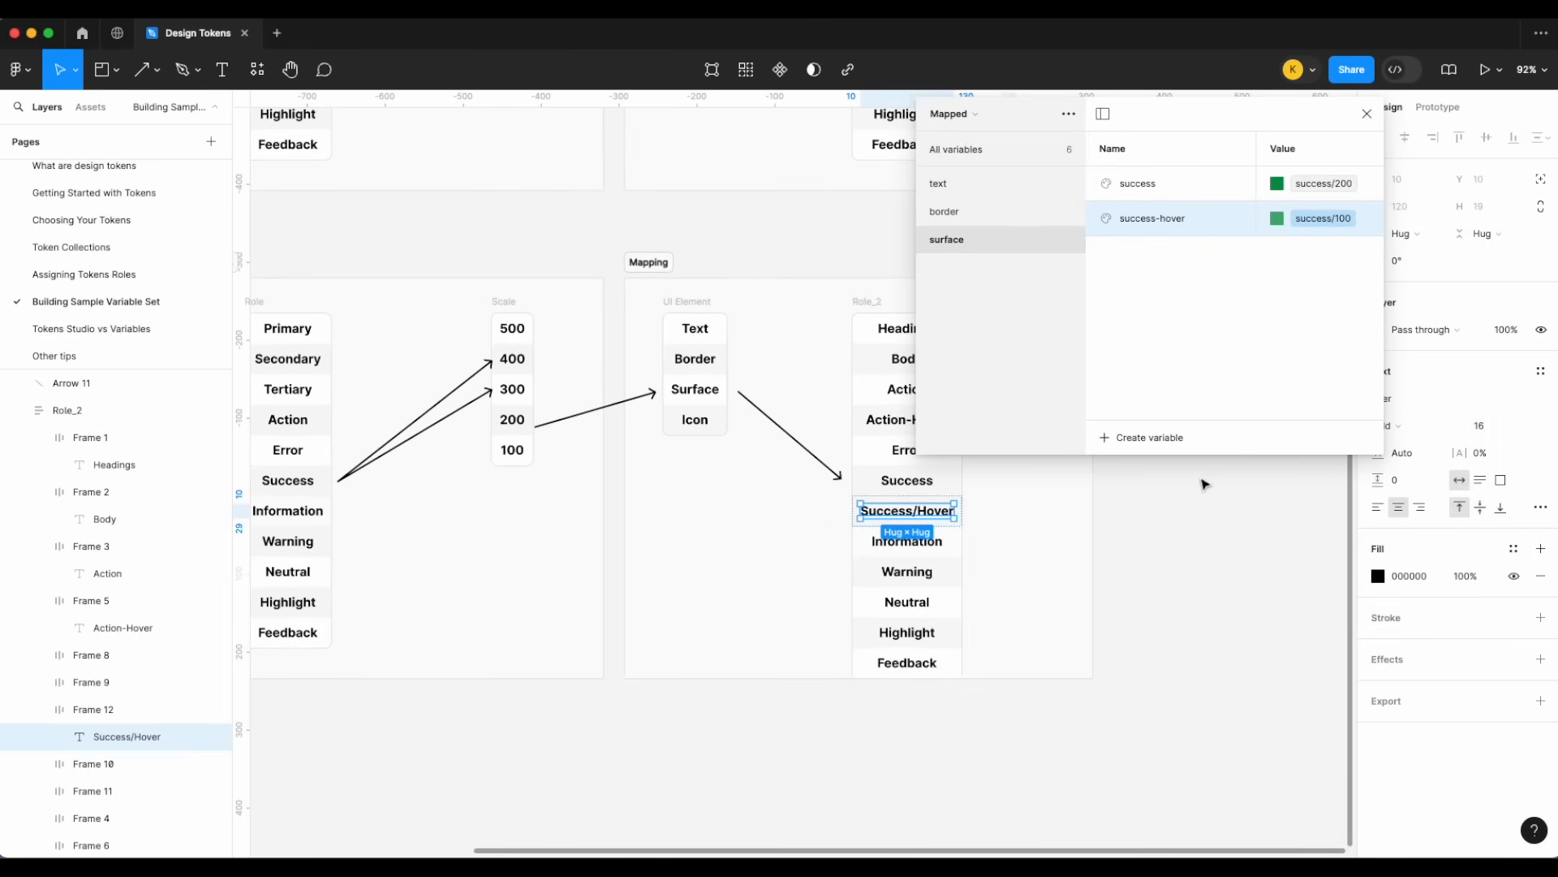
- Create a color variable named icon/success in the Mapped collection
scroll(963, 282, right, 1)
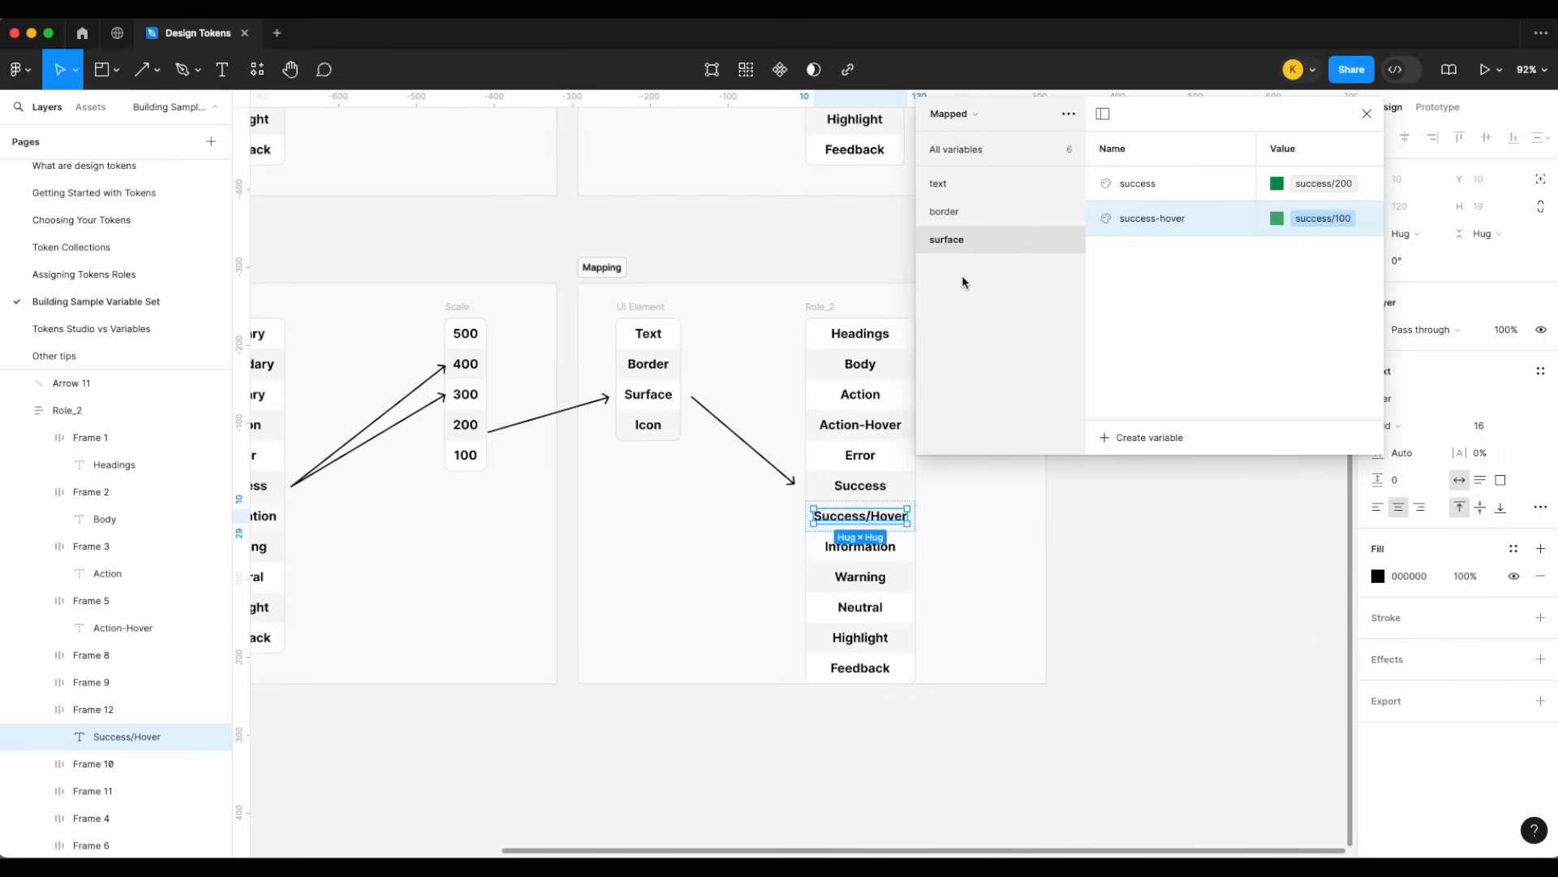
scroll(683, 486, down, 2)
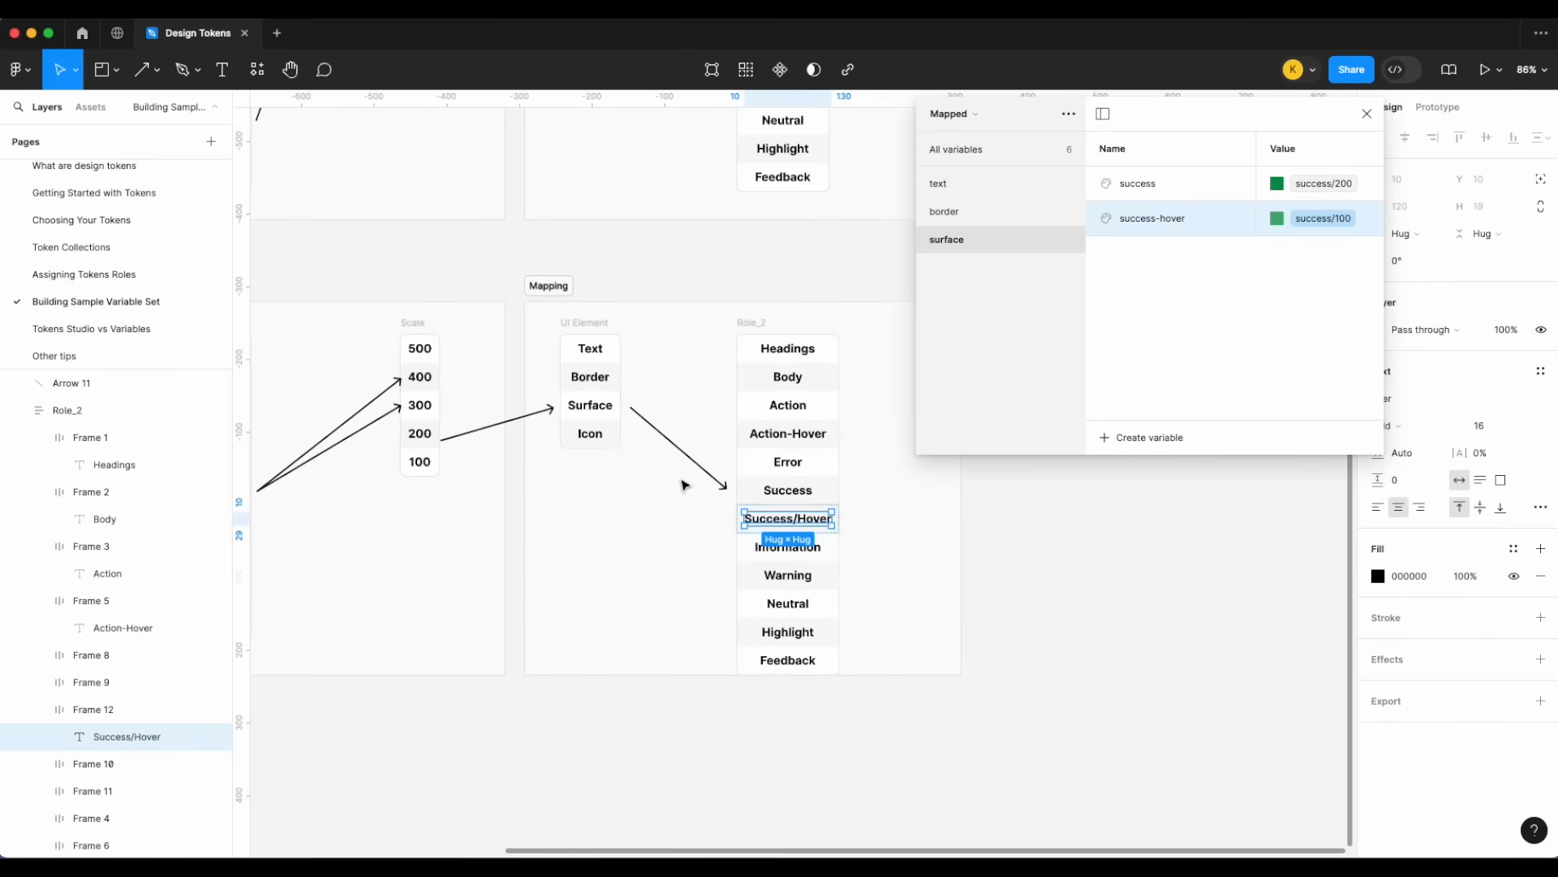
click(683, 485)
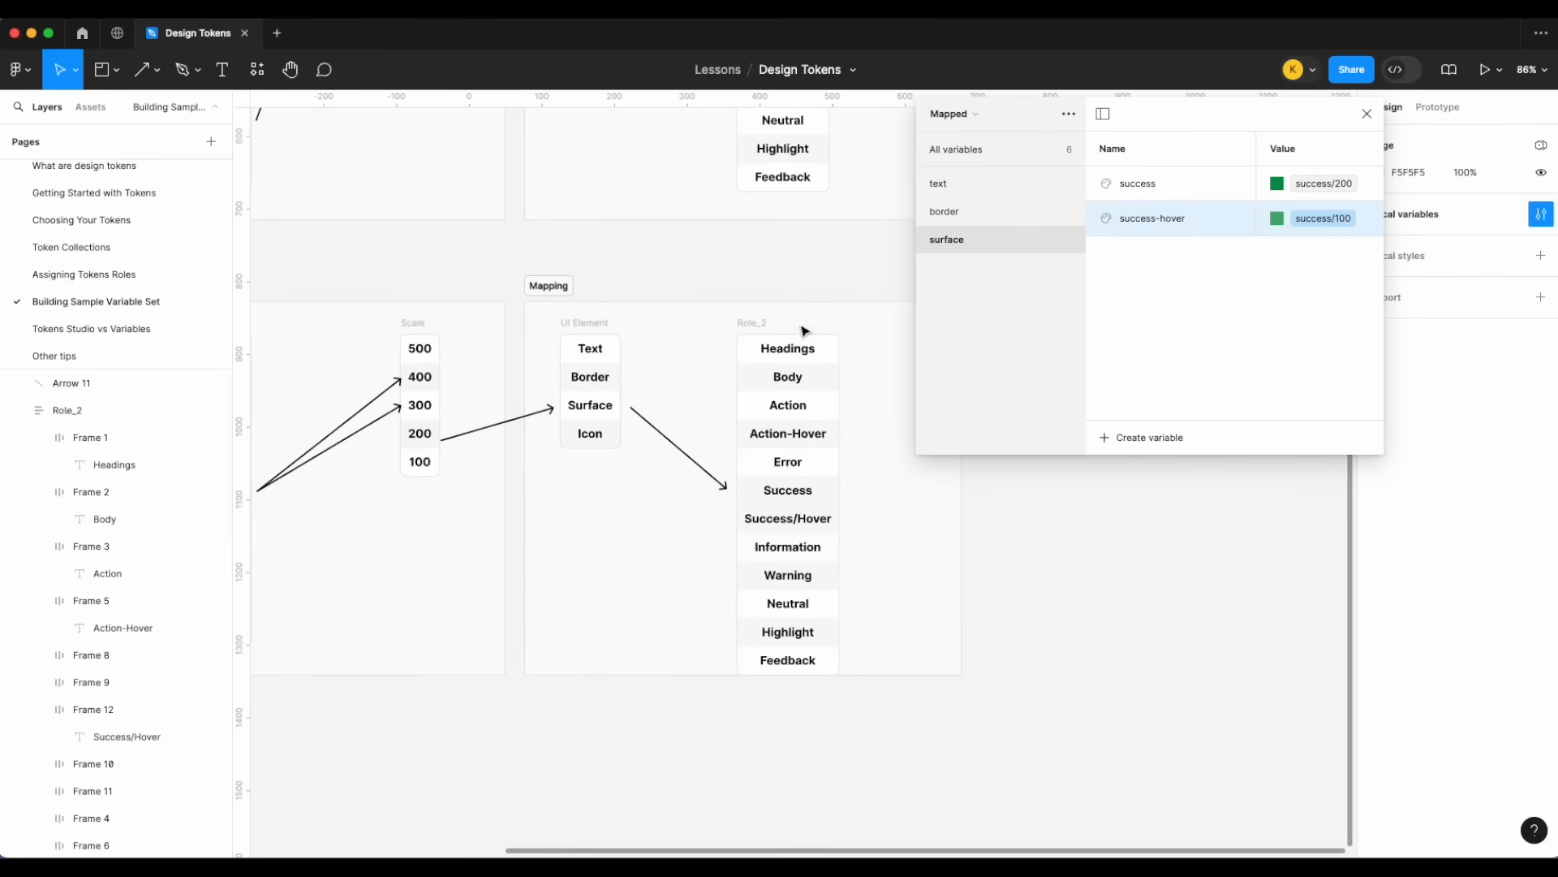
click(1029, 159)
click(1140, 441)
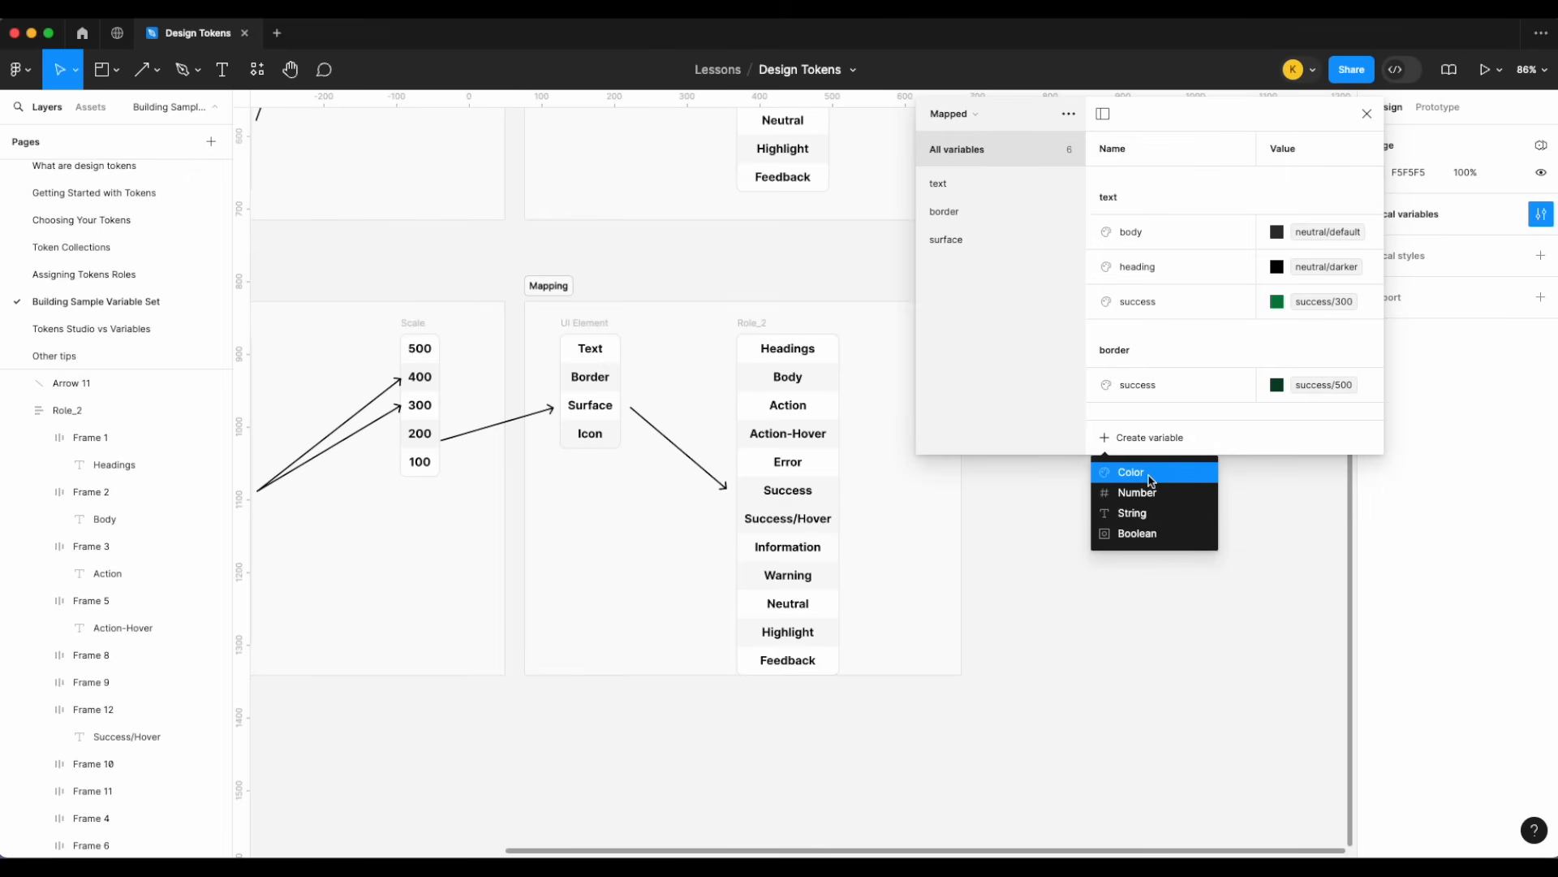
click(1146, 473)
text(icon/success)
key(Return)
- Alias the icon group's success variable to success/300 and close the variables window
scroll(682, 651, left, 5)
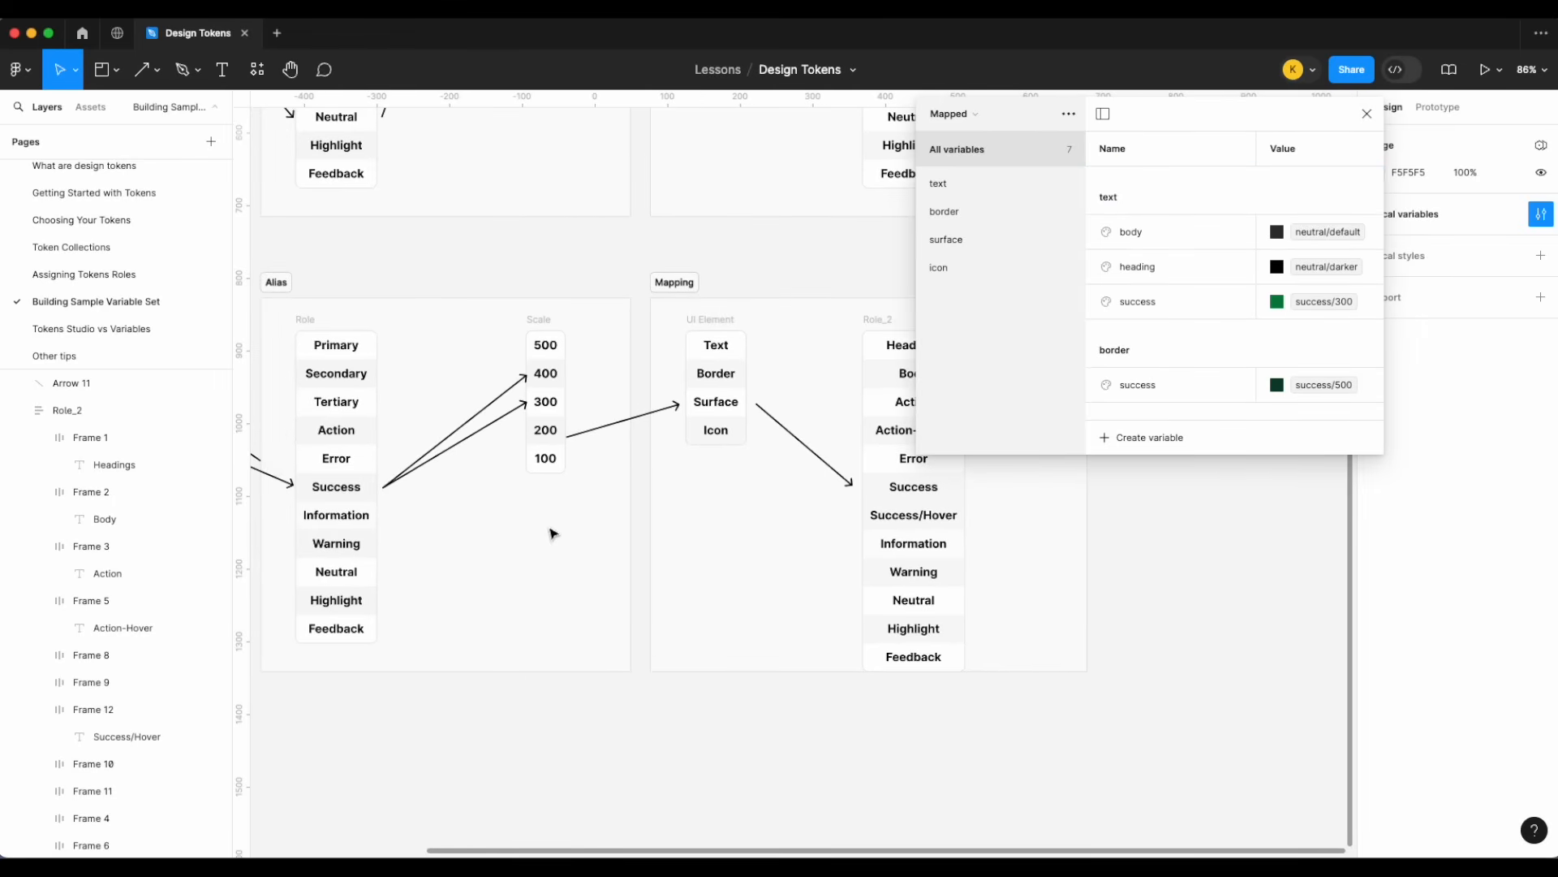
scroll(609, 398, right, 3)
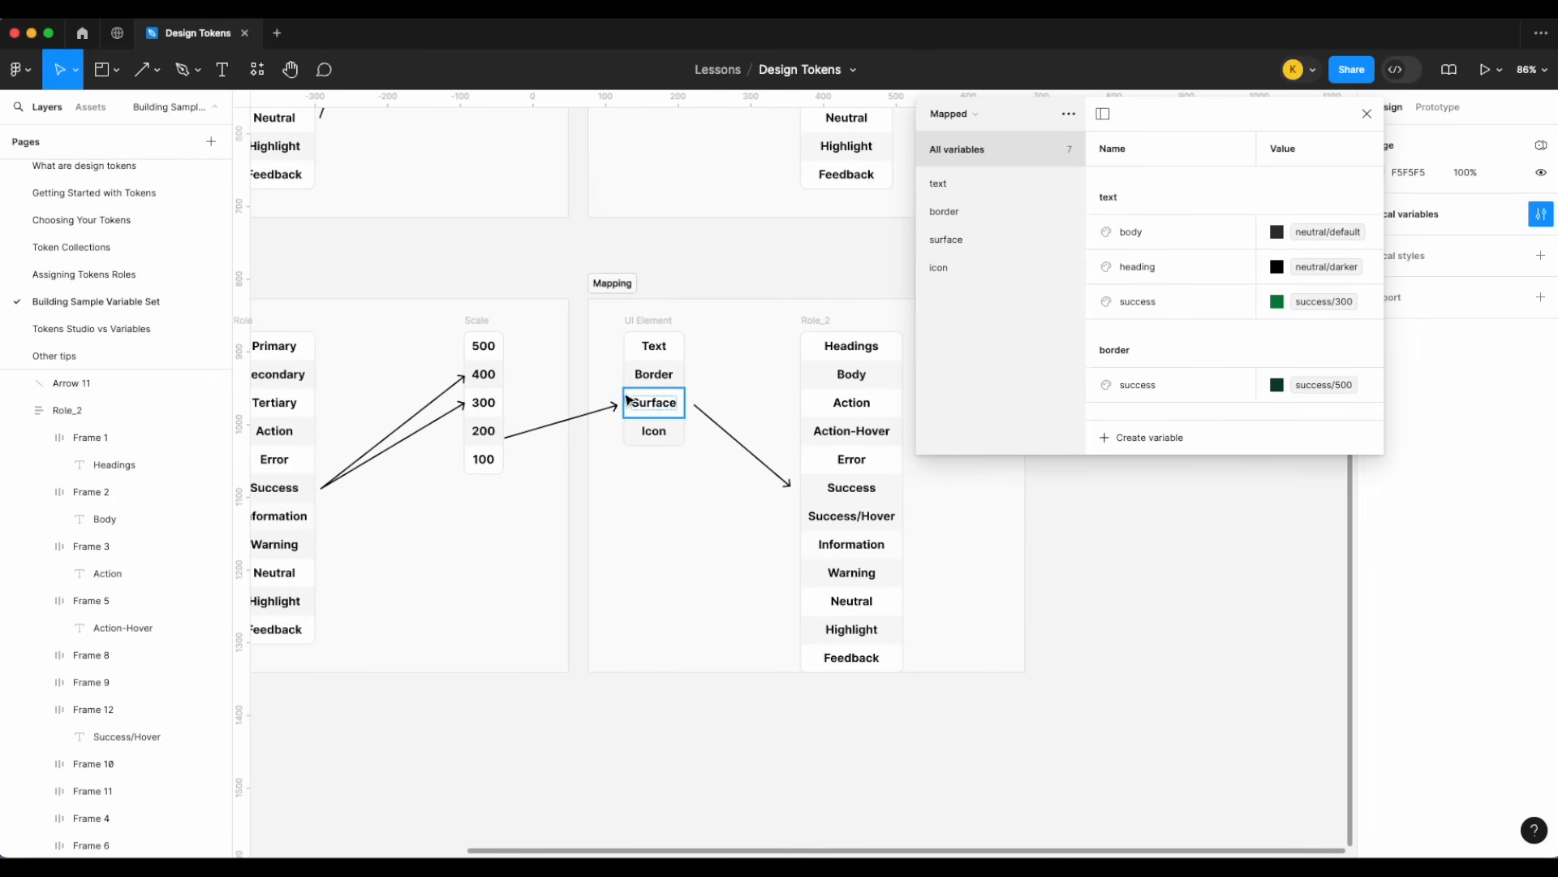
click(954, 272)
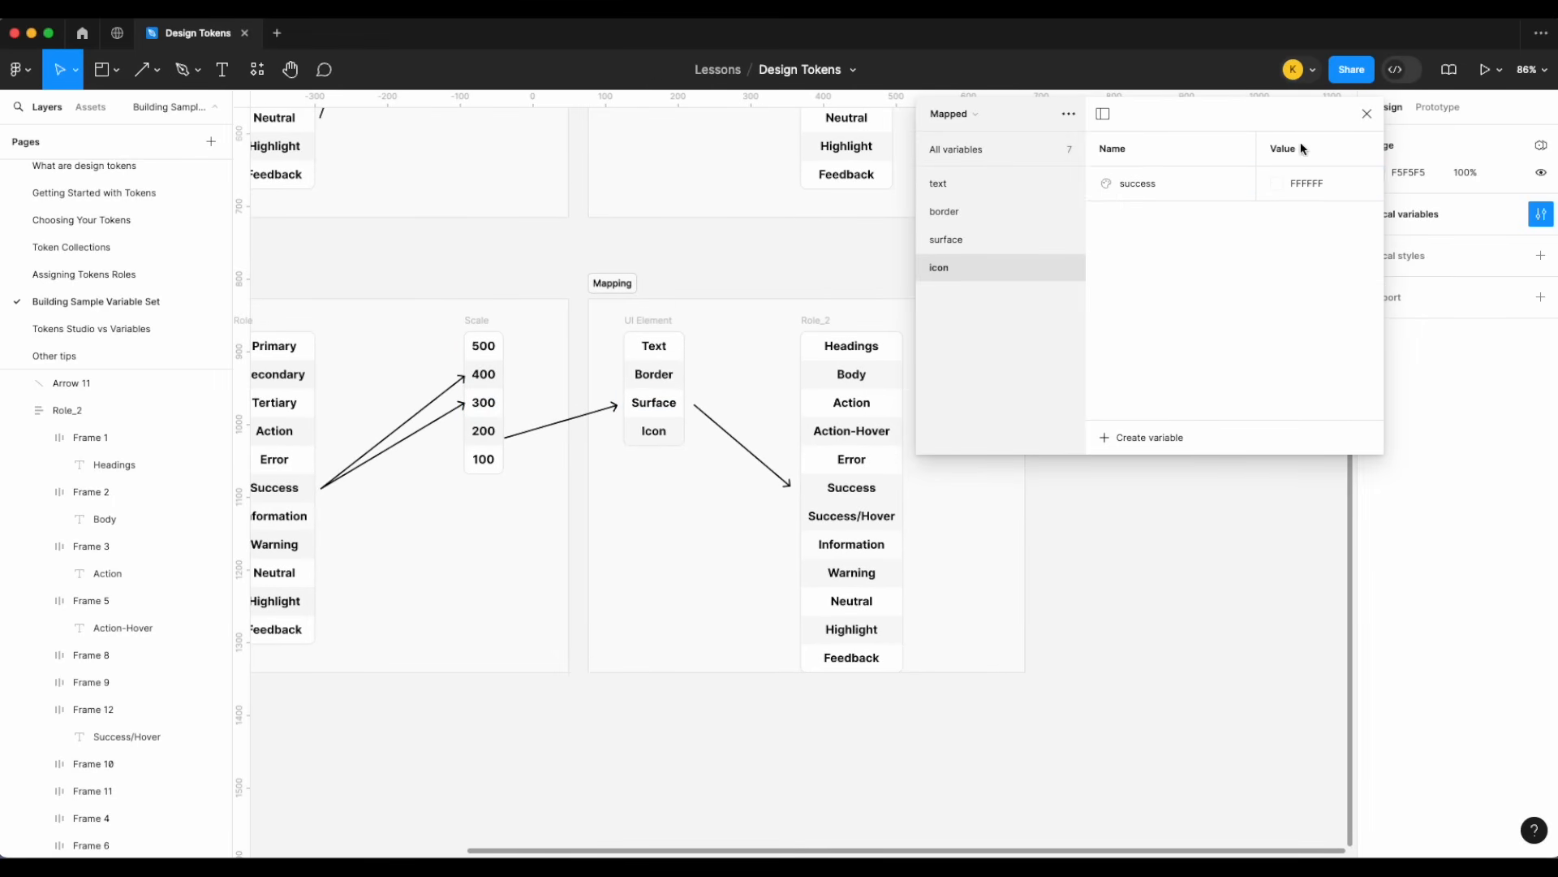
right_click(1307, 184)
click(1356, 201)
scroll(1328, 499, down, 3)
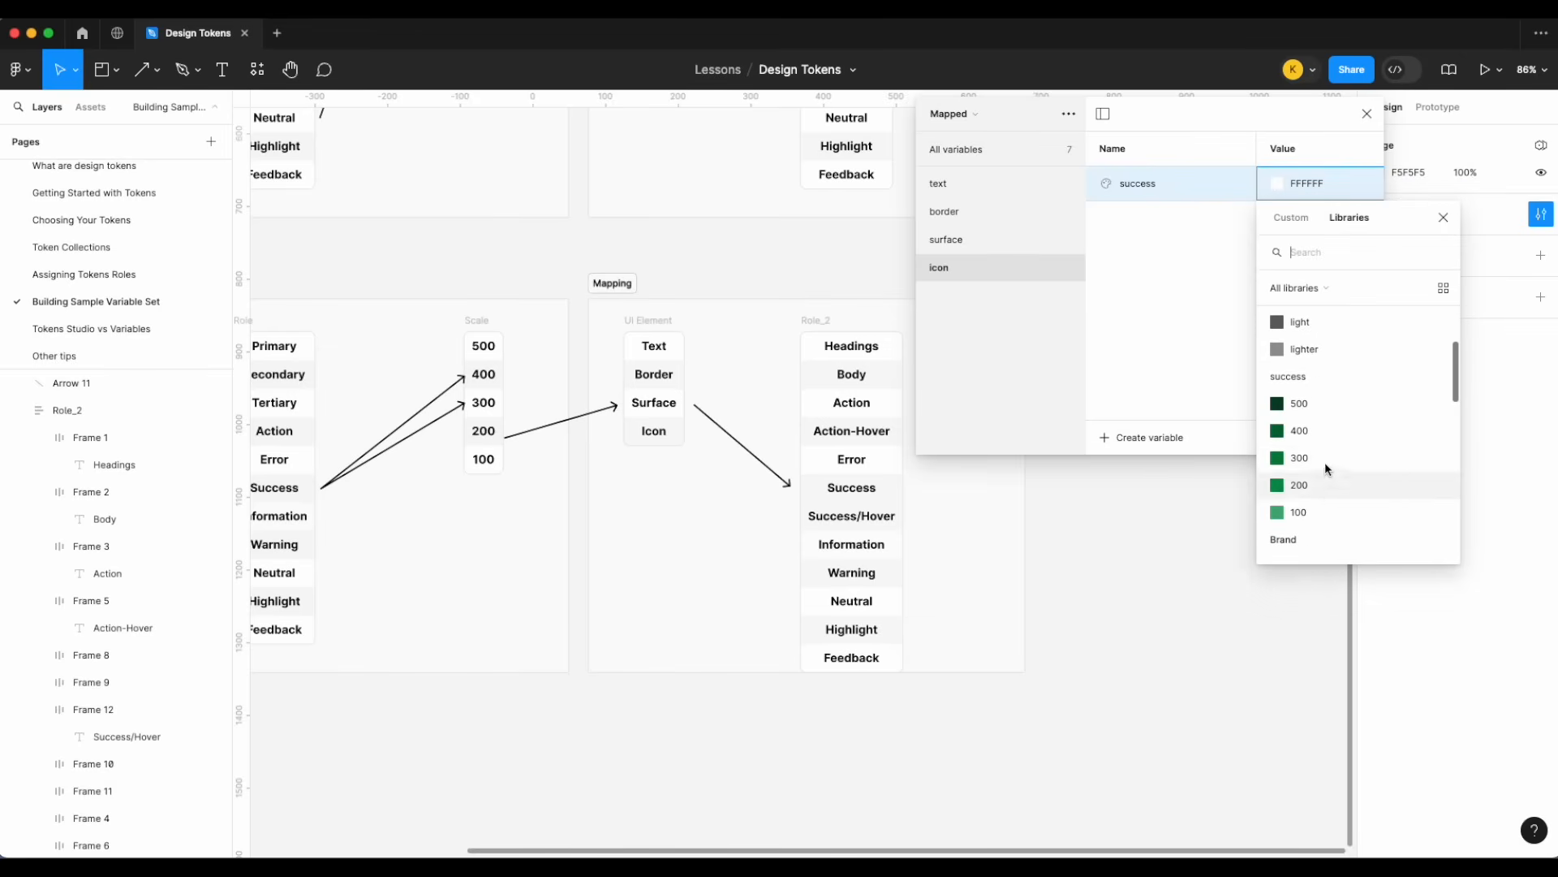
click(1324, 459)
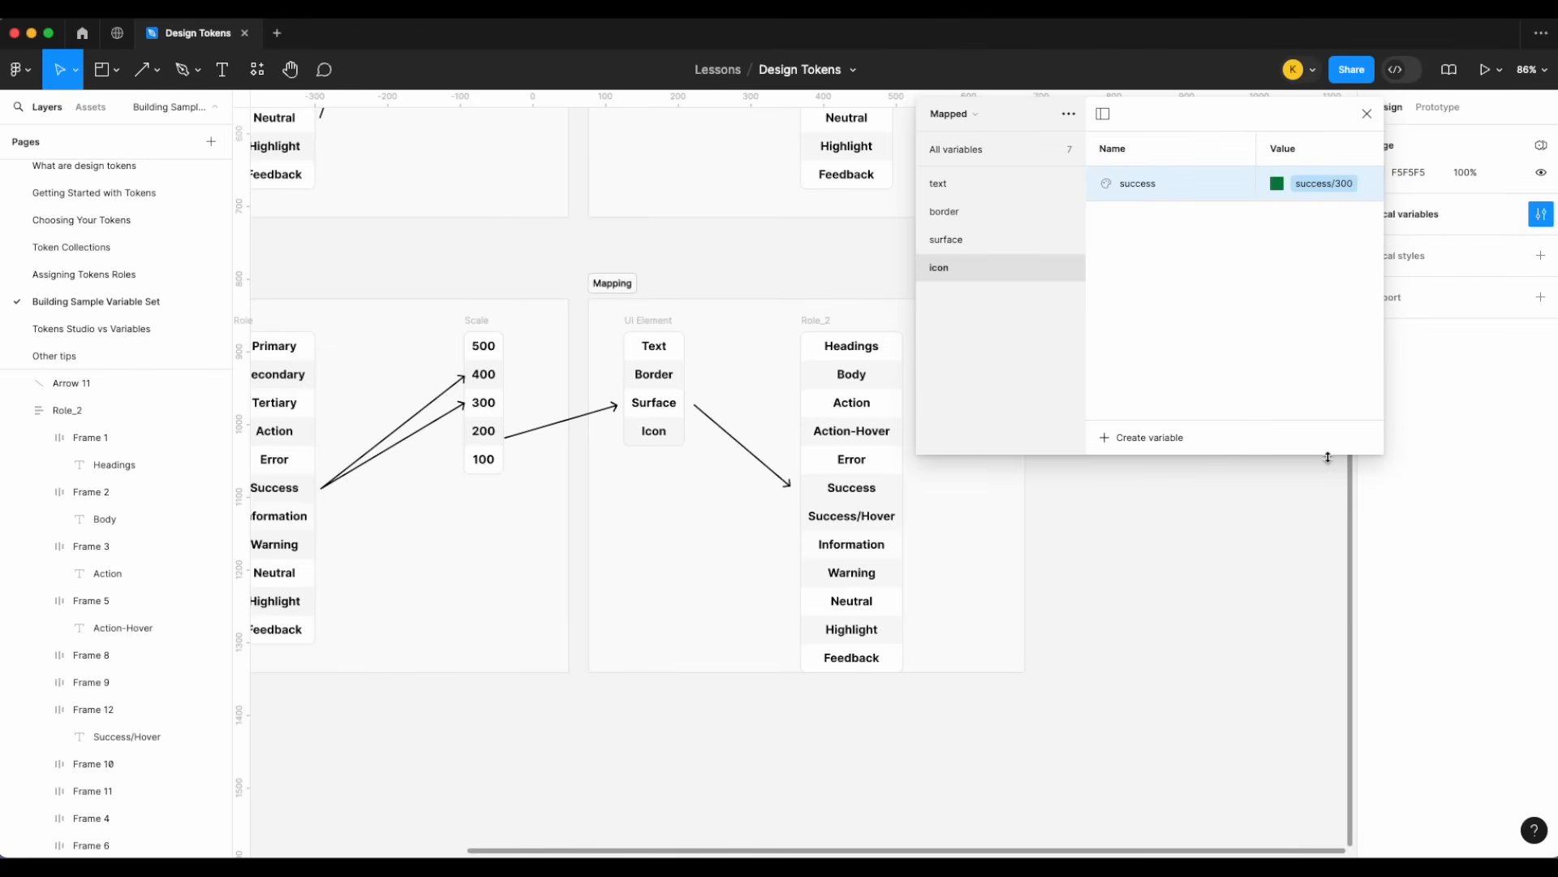
click(1368, 115)
- Add a left-aligned text box about 176 × 52 px beside the Mapping frame reading "Process completed"
key(t)
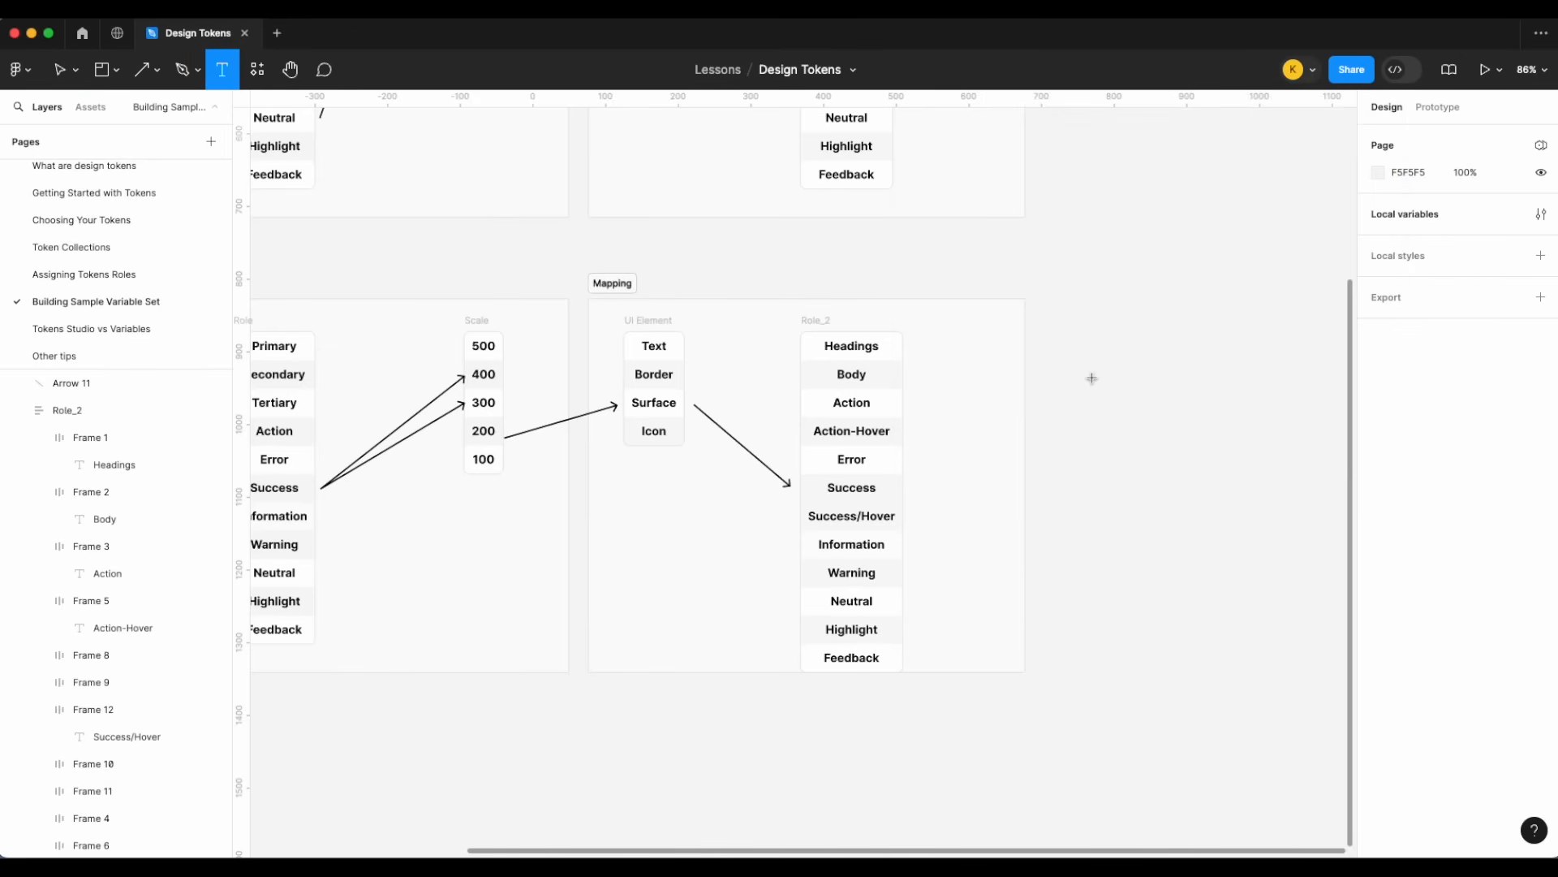
scroll(951, 404, right, 3)
scroll(952, 405, up, 3)
drag(980, 357, 1181, 417)
scroll(1181, 416, up, 2)
scroll(1173, 432, down, 4)
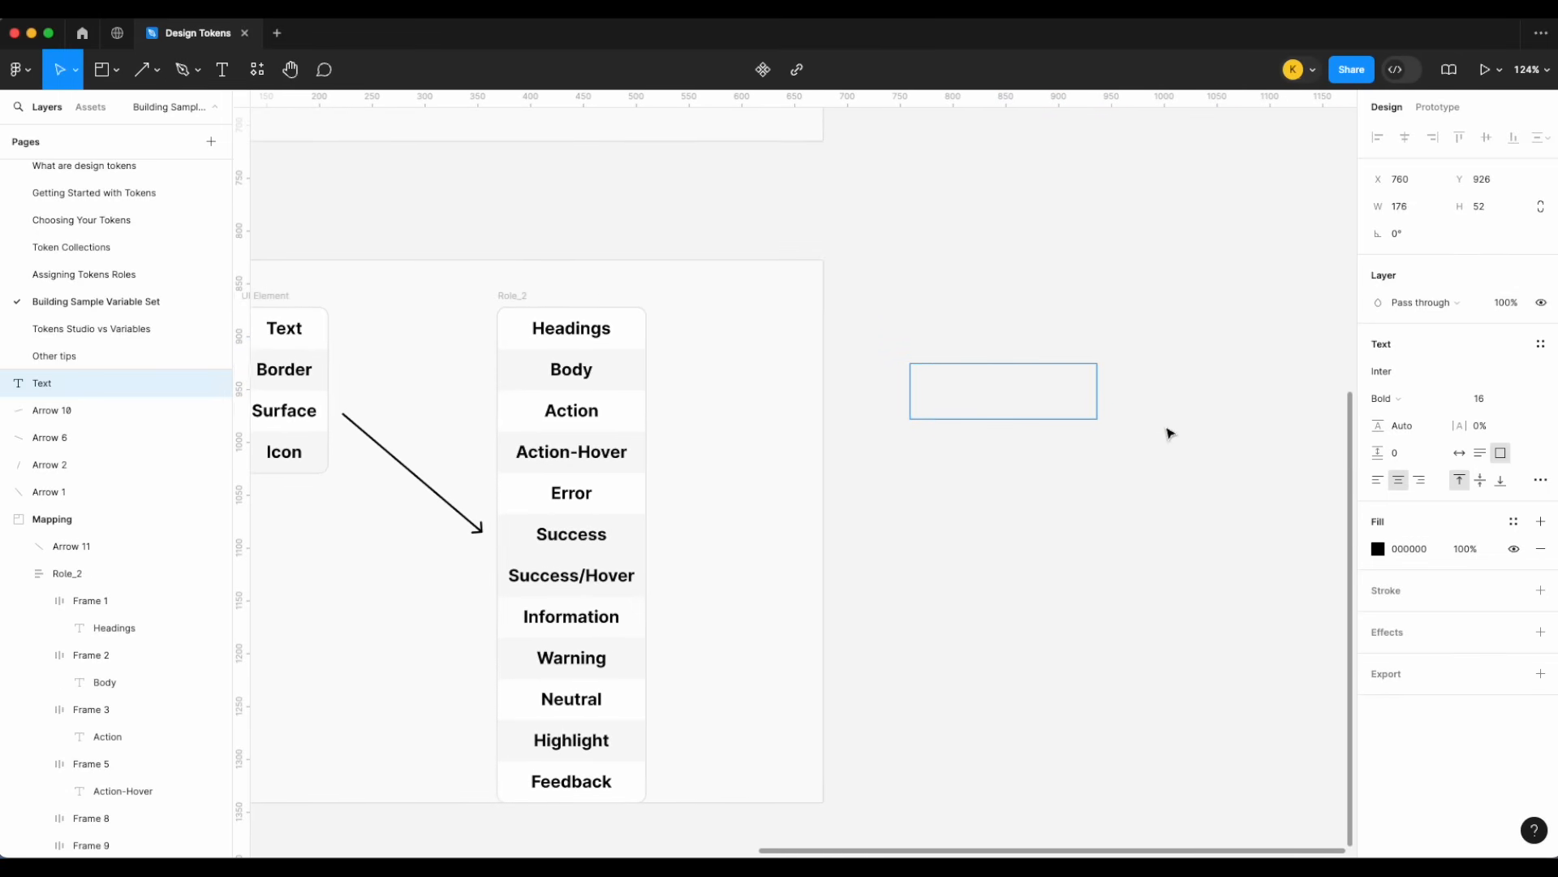
scroll(1165, 432, up, 1)
text(You)
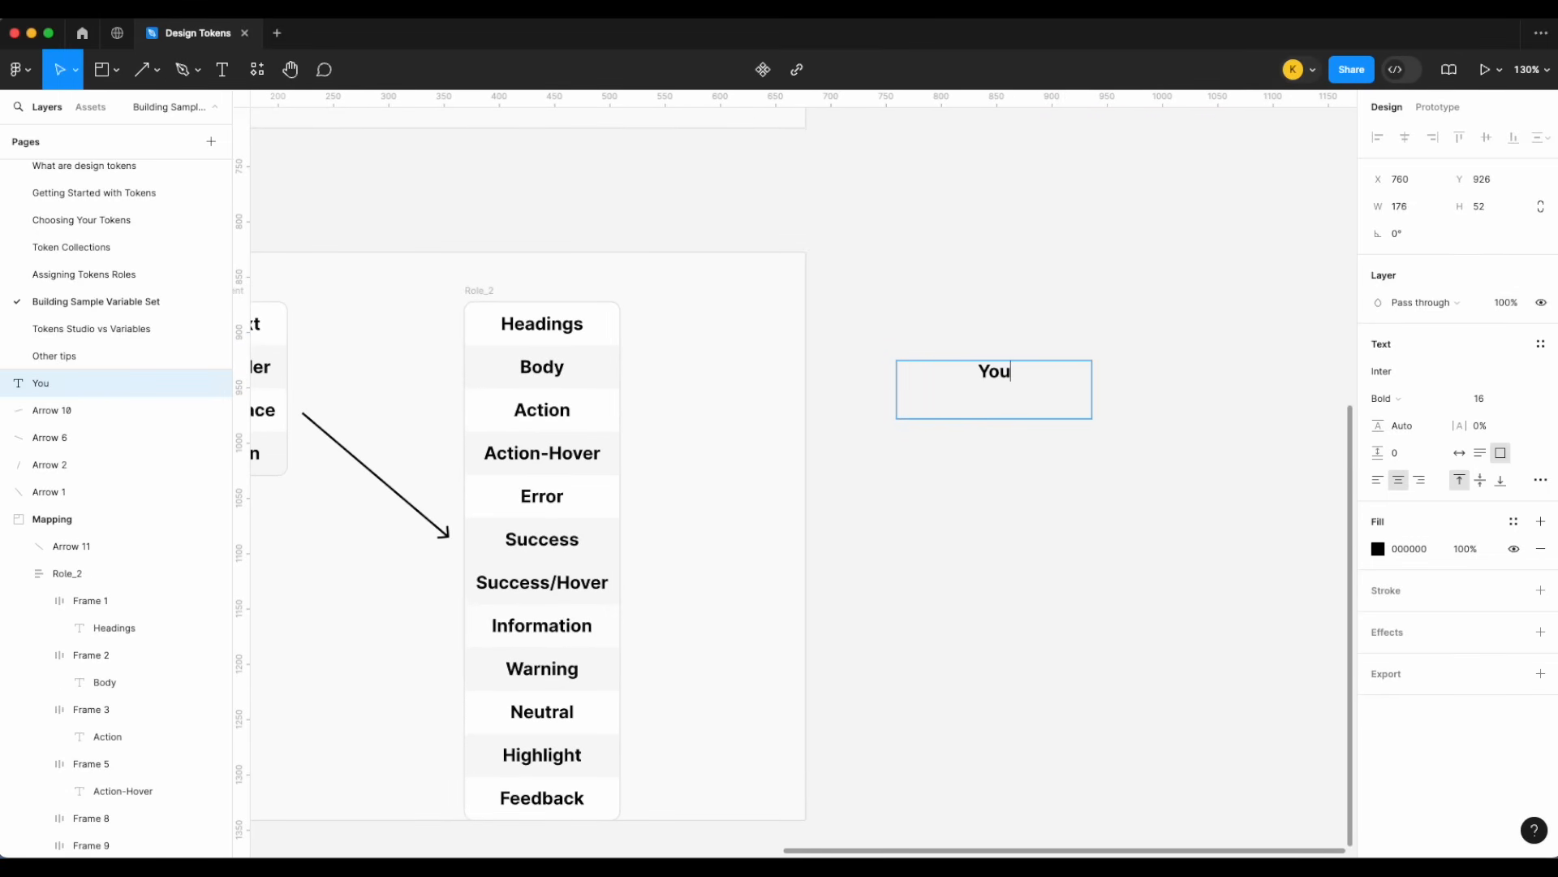
key(super+a)
key(BackSpace)
text(Process completed)
key(Escape)
click(1378, 479)
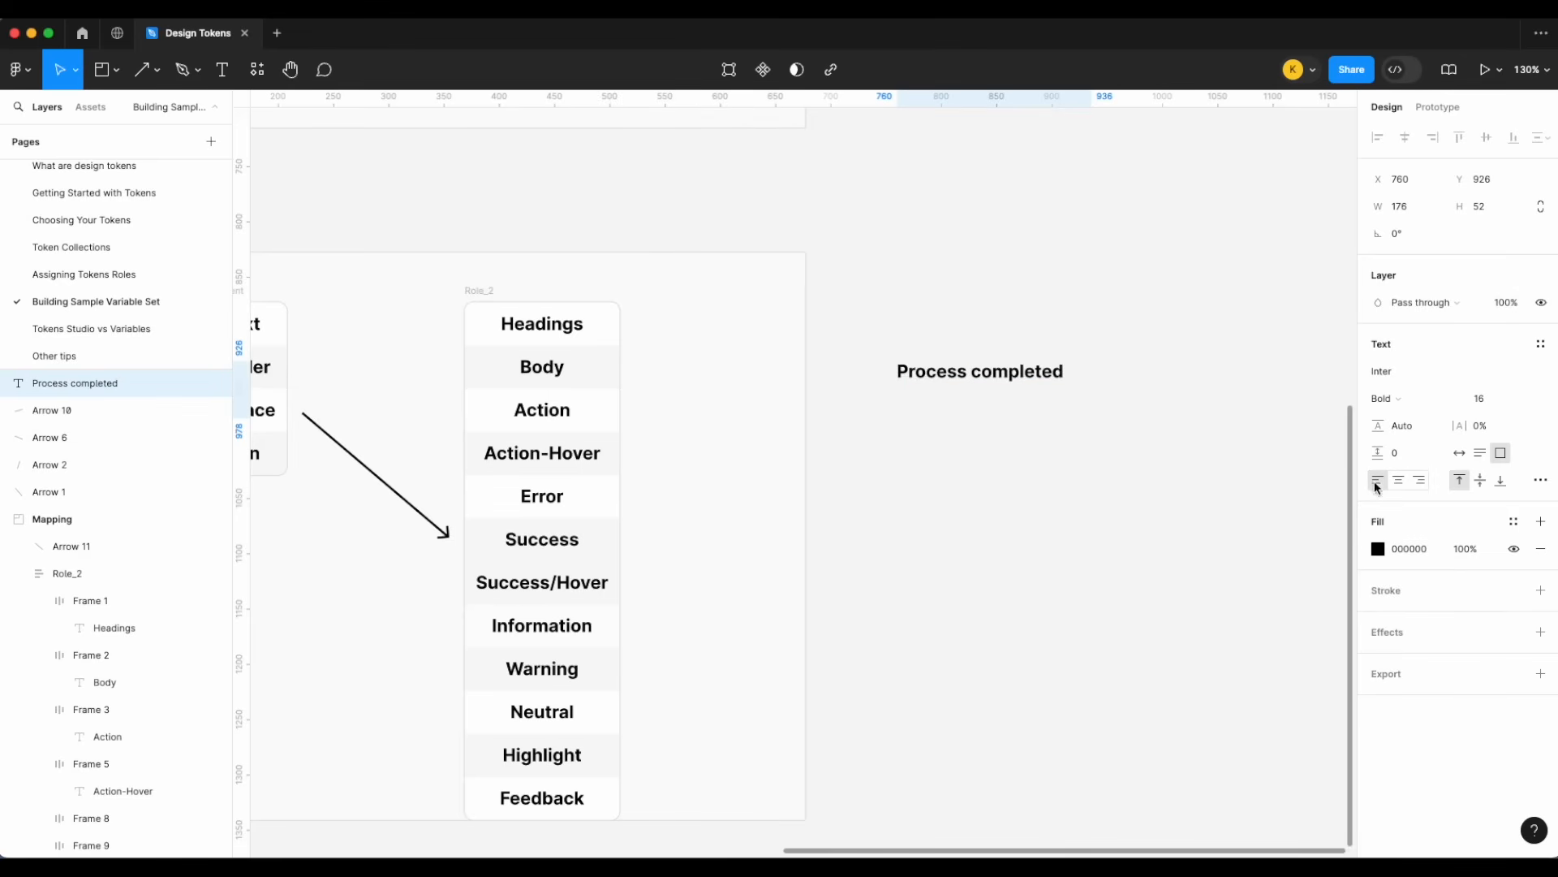
- Shorten the "Process completed" box to 25 px high and add a copy directly below it reading "You may now close this page"
scroll(1014, 439, right, 2)
scroll(1014, 439, down, 1)
mouse_move(983, 394)
mouse_down()
mouse_move(984, 366)
mouse_move(978, 386)
mouse_up()
key(super+d)
text(You)
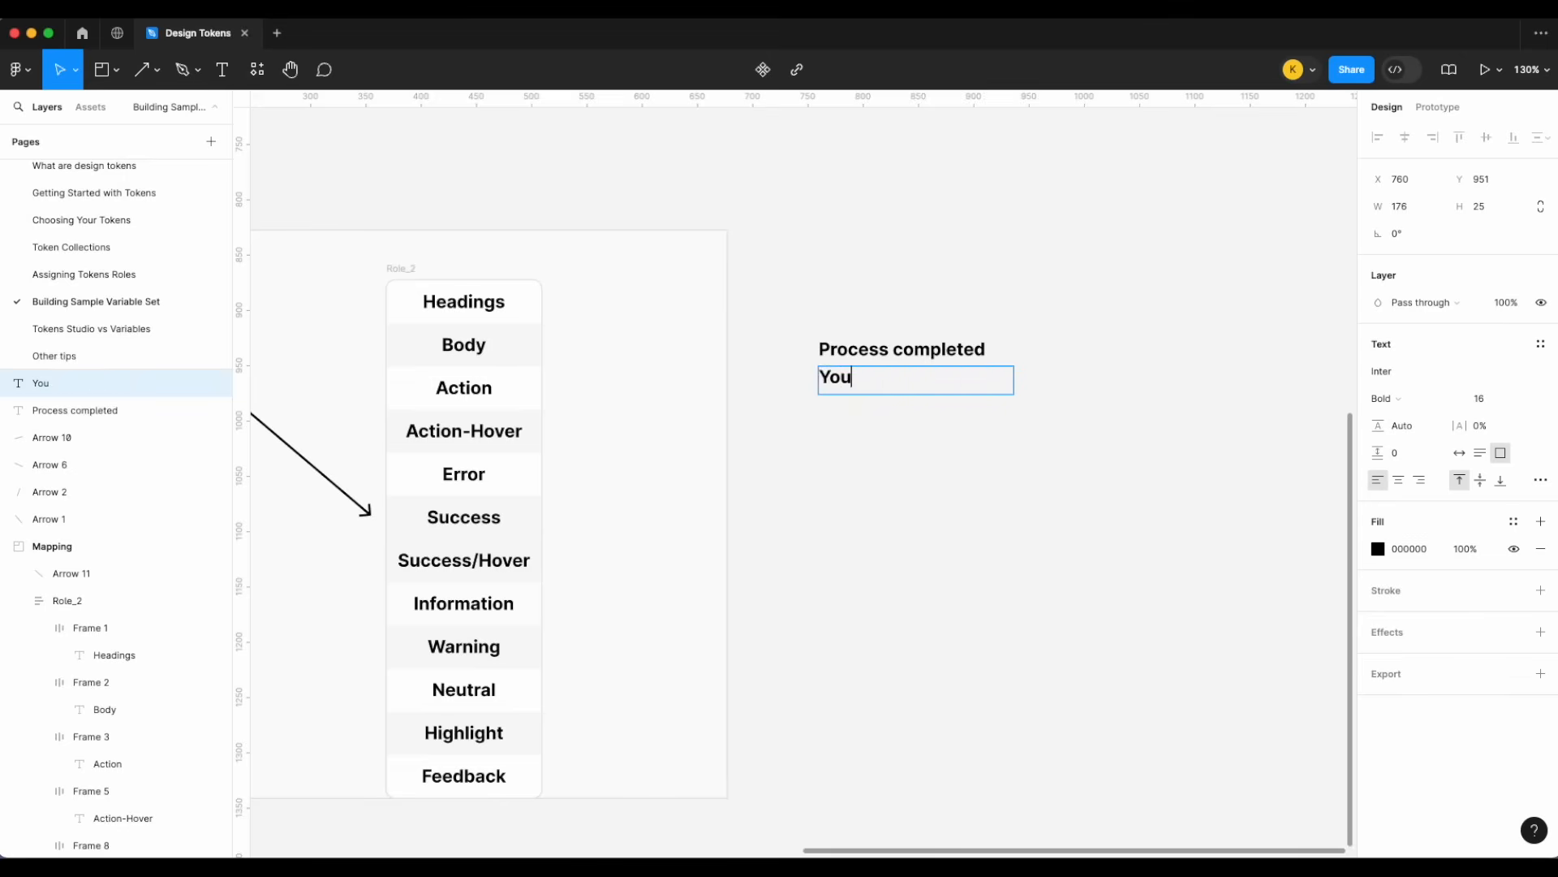
text( may now close this page)
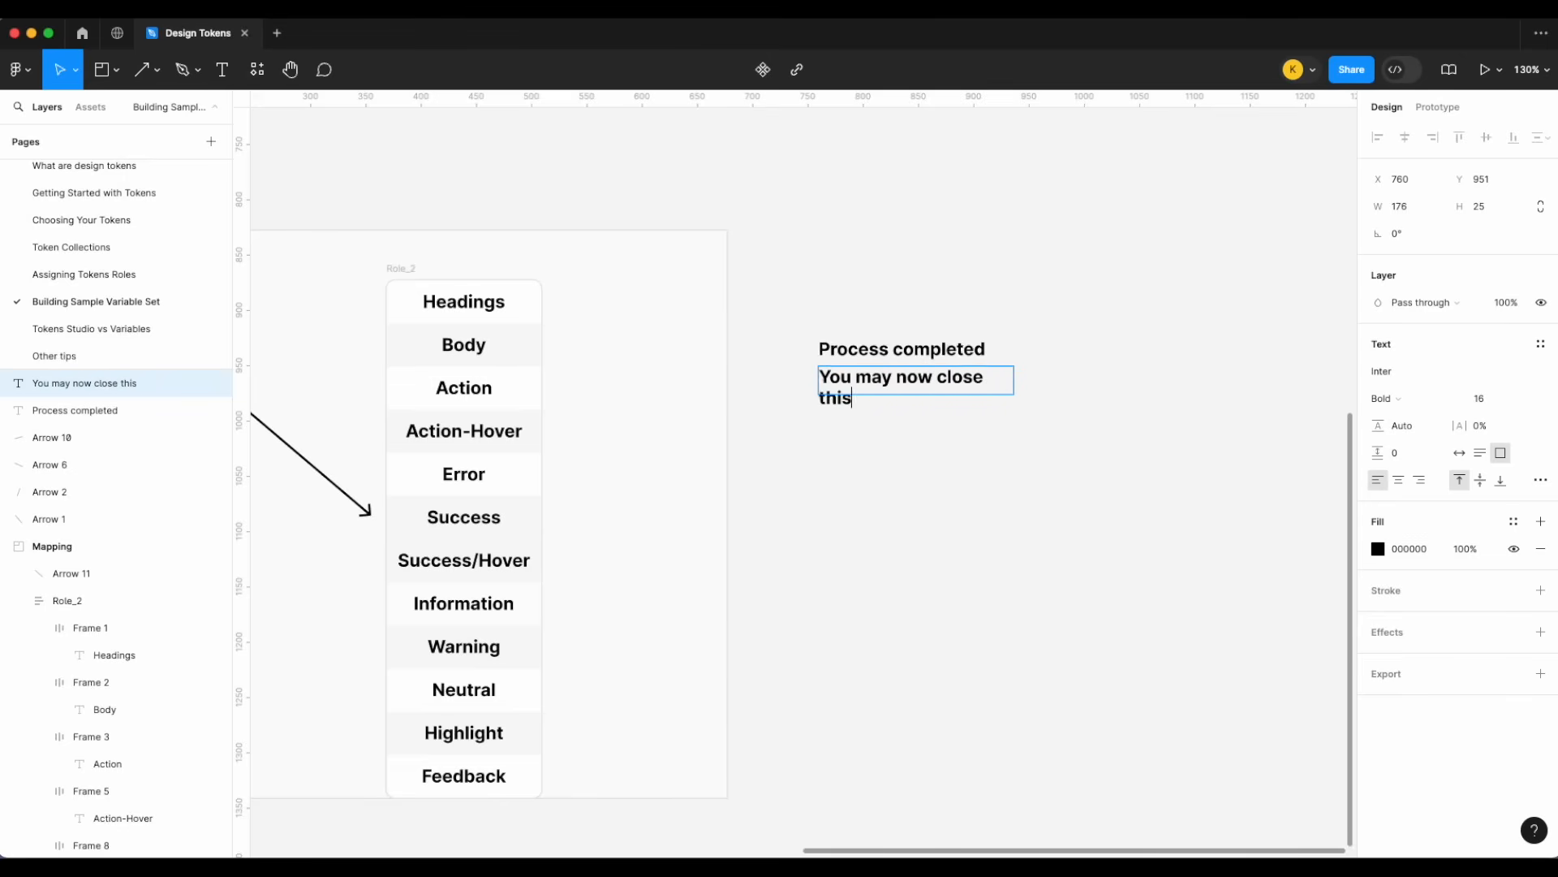
key(Escape)
- Widen the "You may now close this page" text box to 295 px and set its font weight to Medium
double_click(1017, 387)
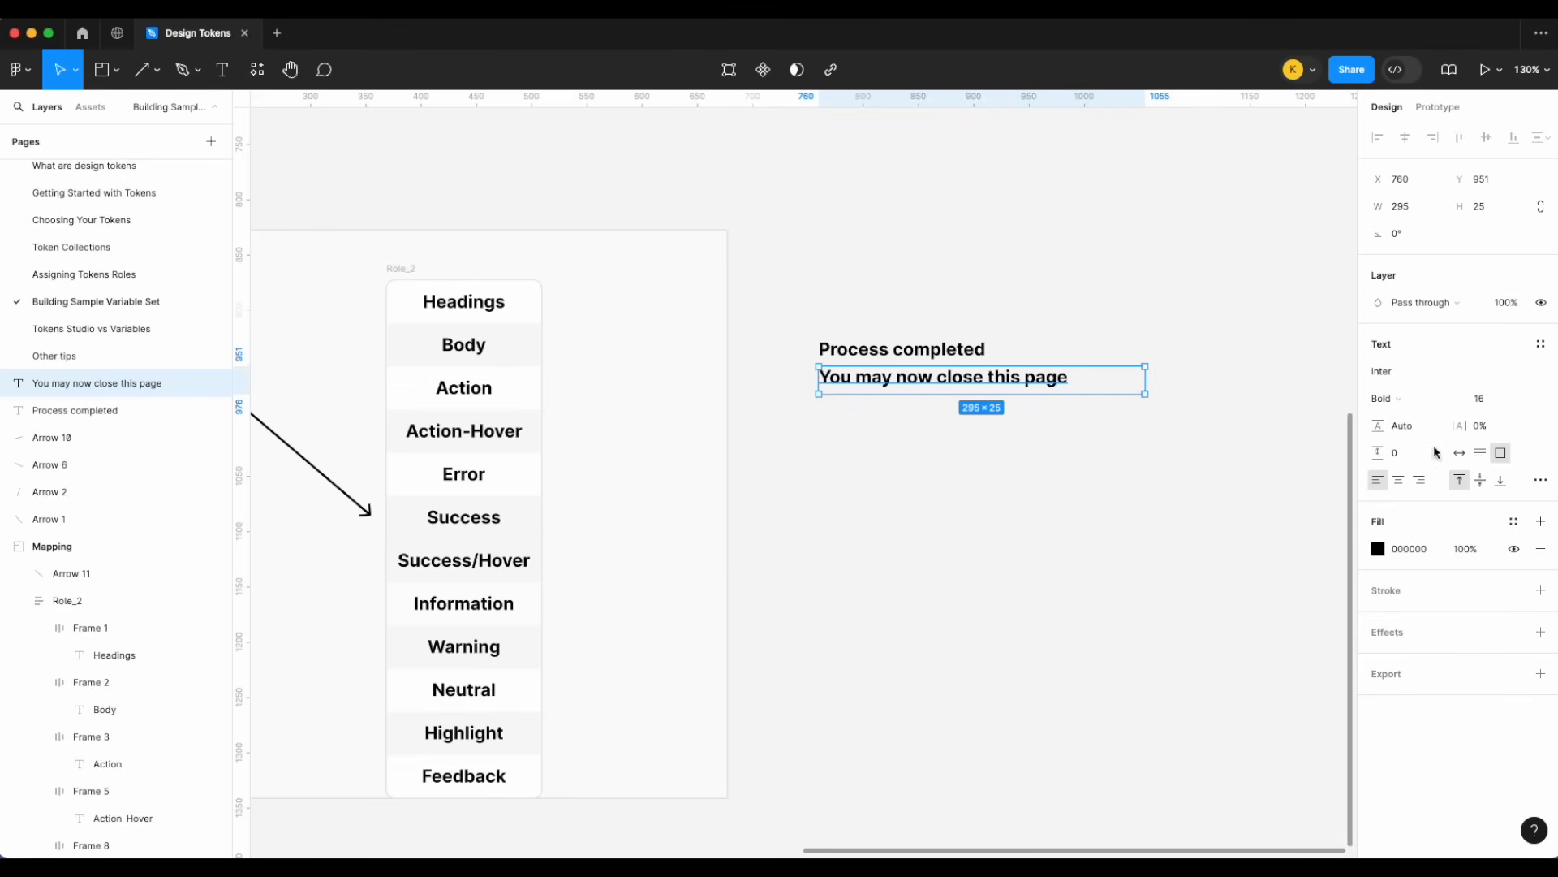
click(1416, 407)
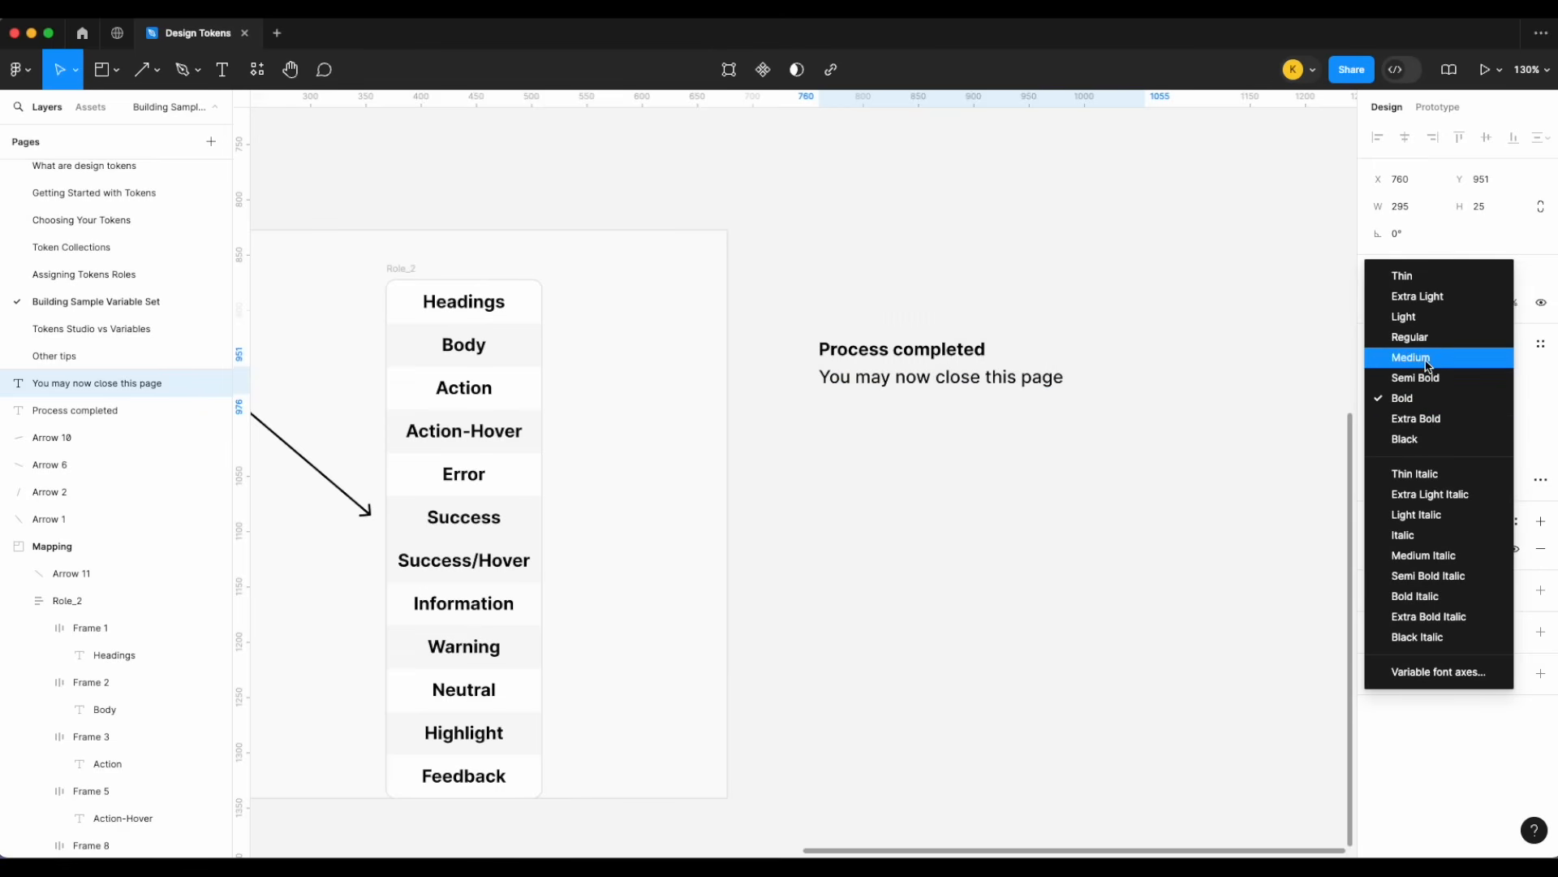
click(1413, 357)
click(1161, 459)
- Move both message texts farther from the Mapping frame to X 1051 and wrap them in an auto layout frame
scroll(1162, 459, down, 5)
click(936, 439)
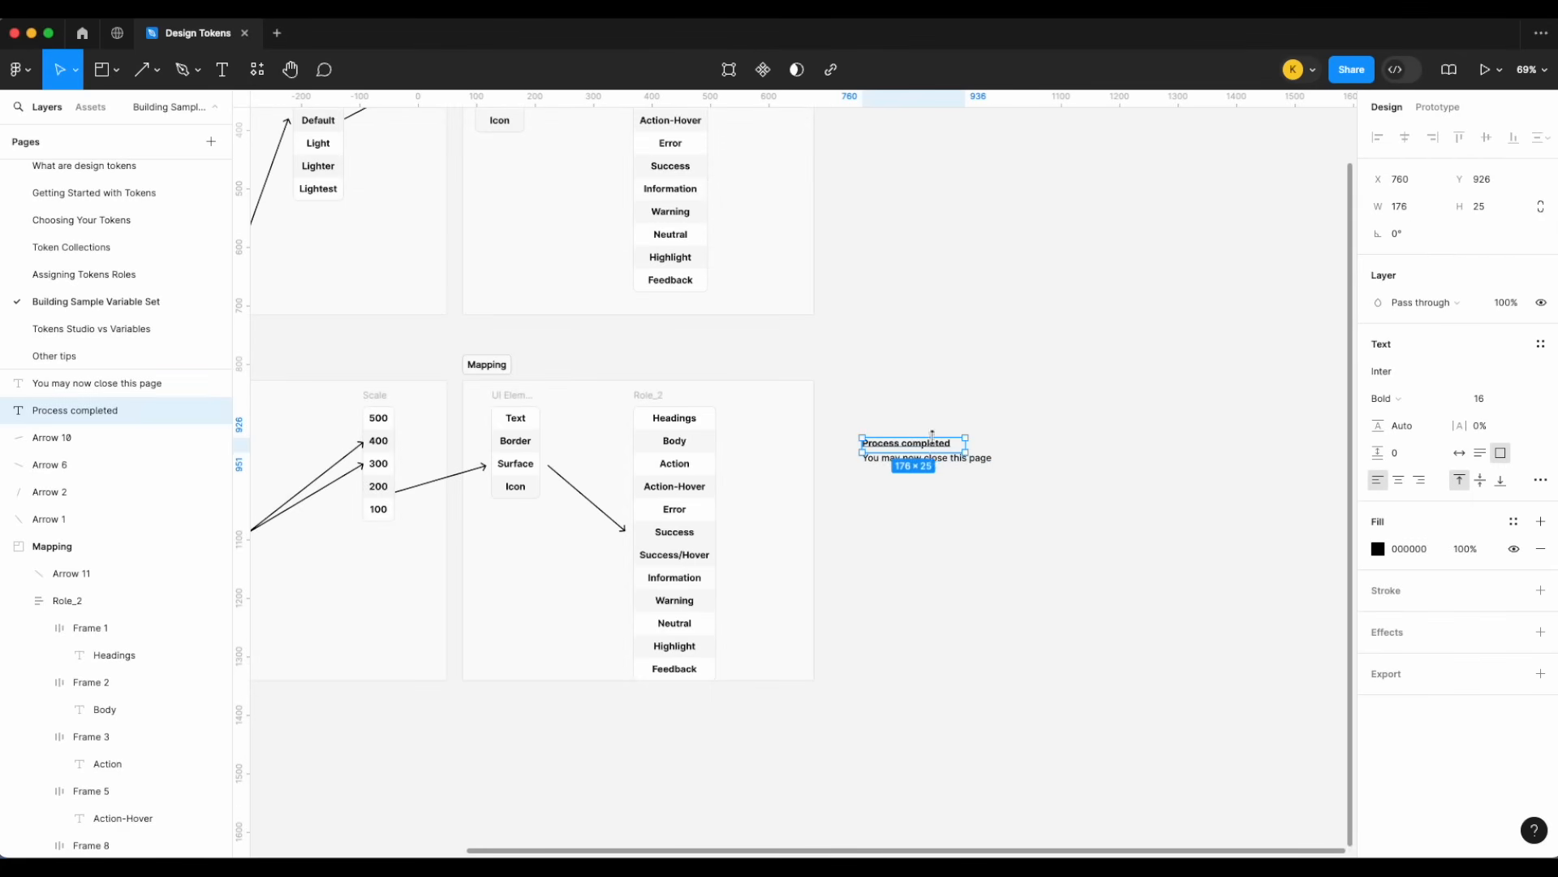
shift+click(934, 457)
drag(934, 457, 1082, 438)
scroll(1082, 428, up, 5)
scroll(1082, 427, right, 2)
drag(842, 390, 985, 389)
scroll(988, 388, right, 2)
key(shift+a)
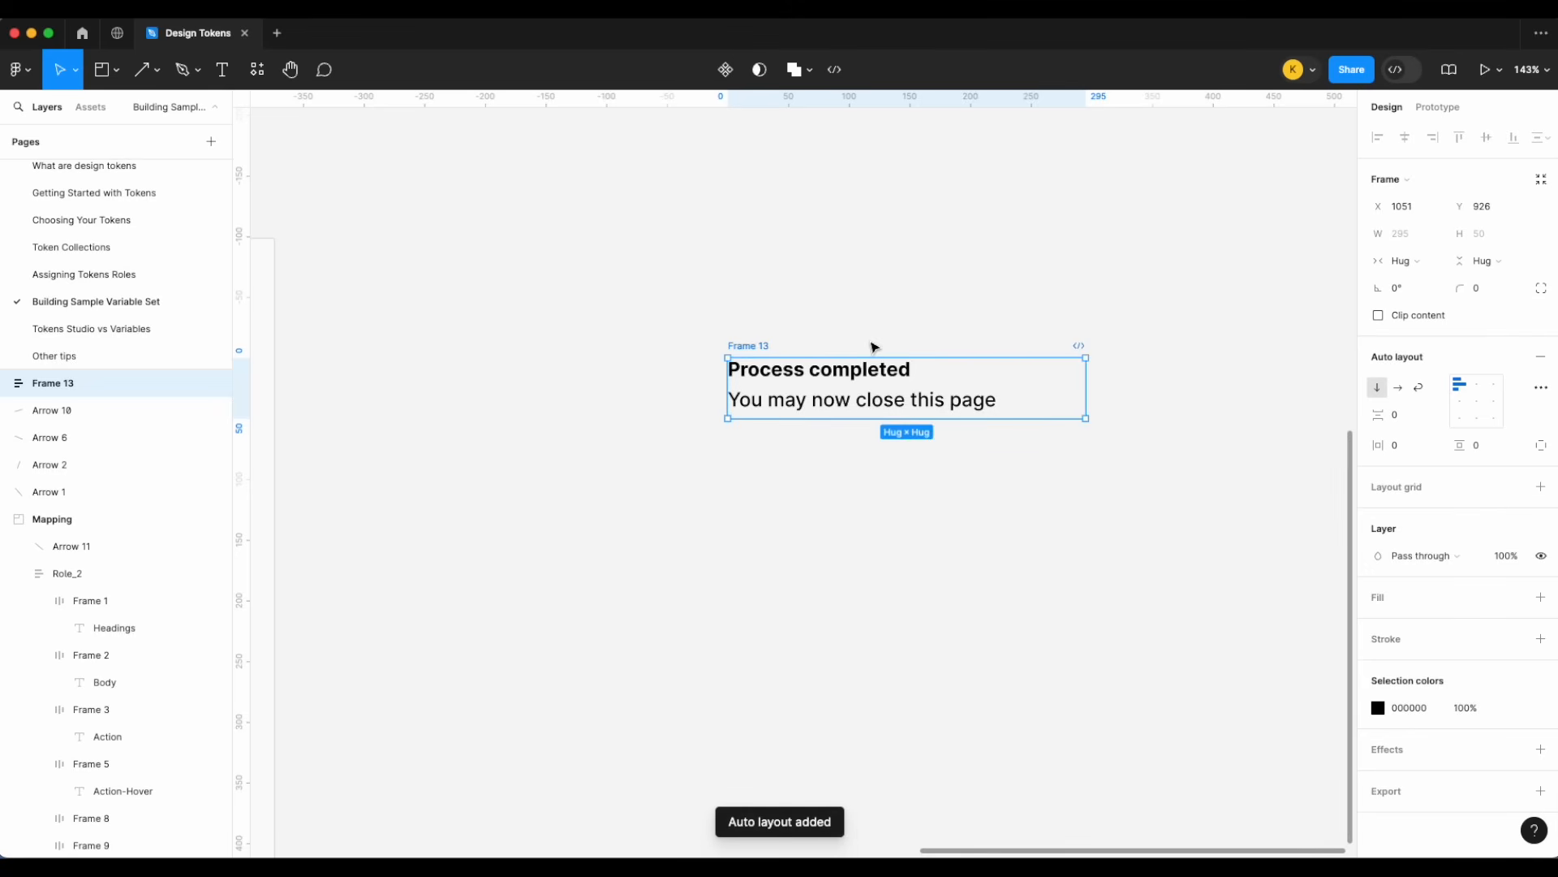
- Set the message frame's horizontal padding to 50 and vertical padding to 25
click(1408, 449)
text(50)
key(Return)
click(1490, 453)
text(2)
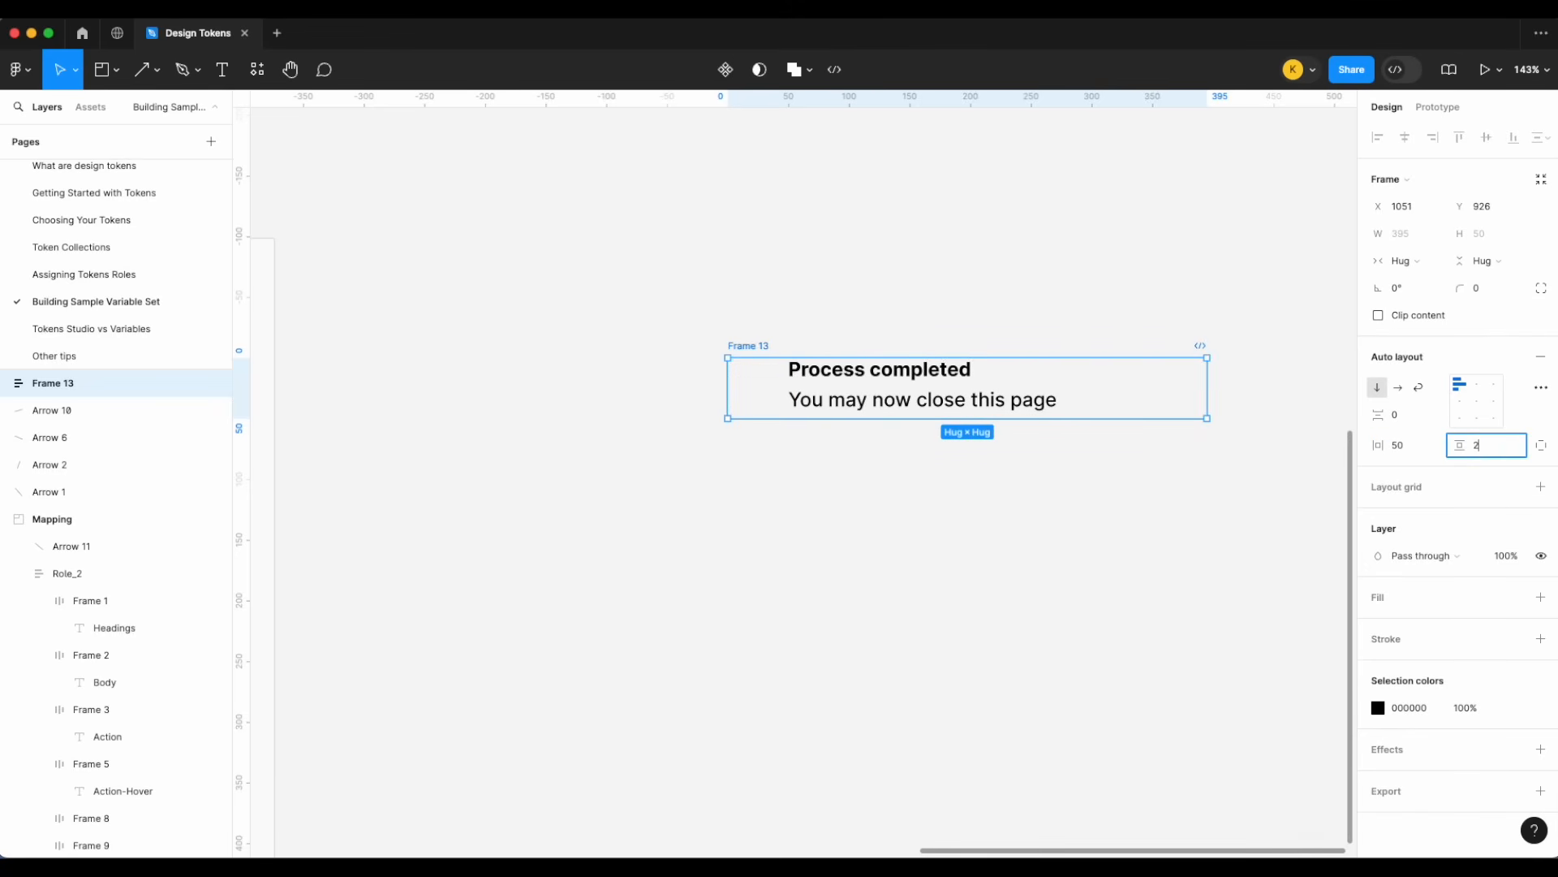
text(5)
key(Return)
- Center-align both message texts and set the frame's auto layout alignment to top center
click(963, 400)
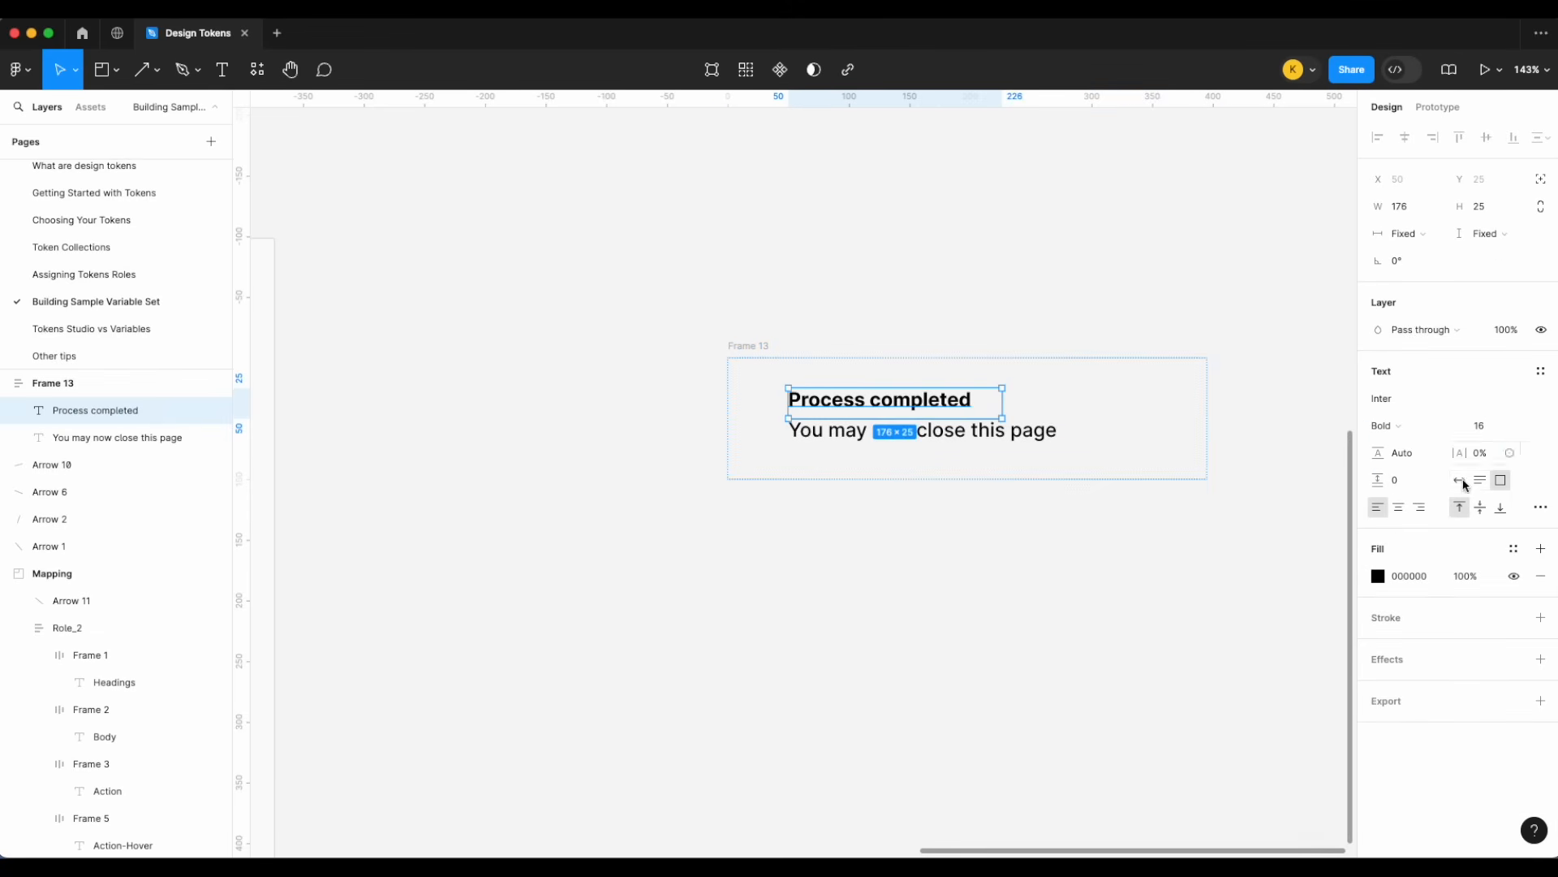
click(1398, 507)
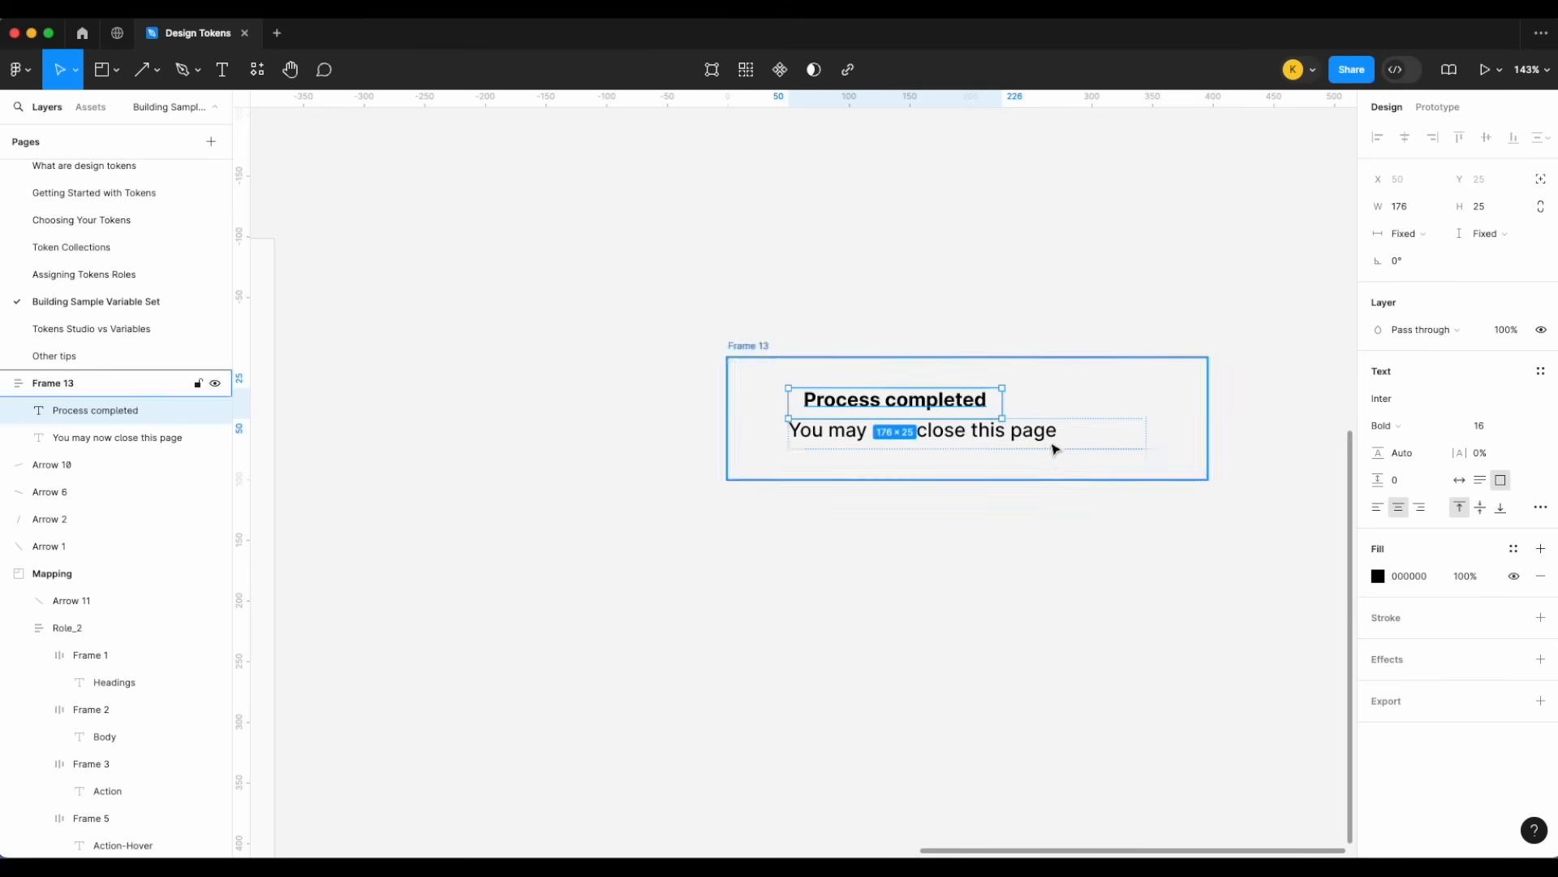
click(1053, 449)
click(1397, 507)
click(991, 365)
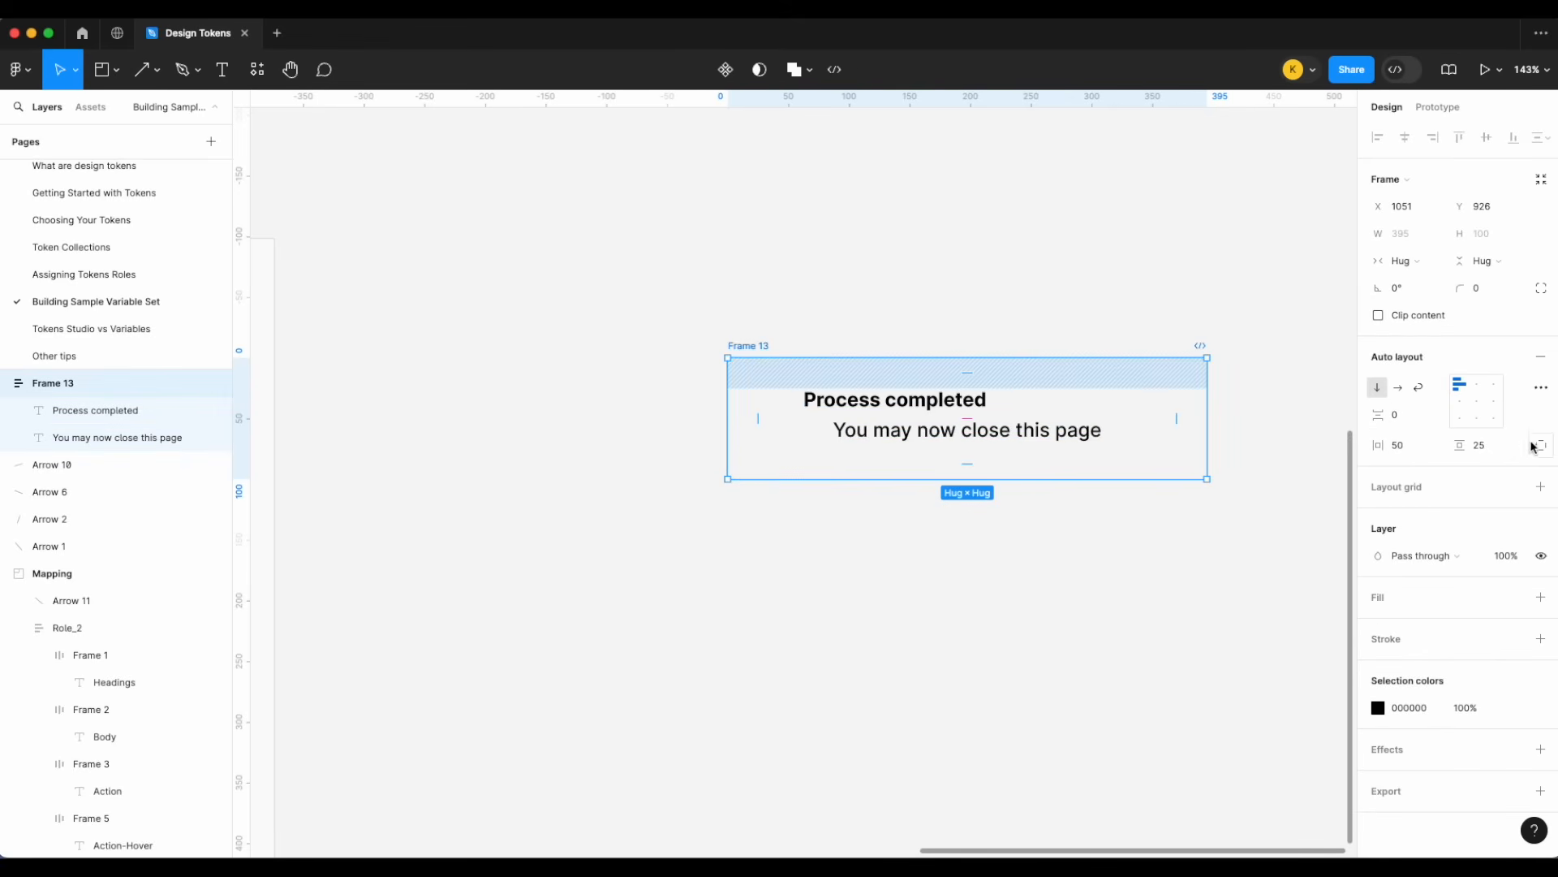
click(1477, 383)
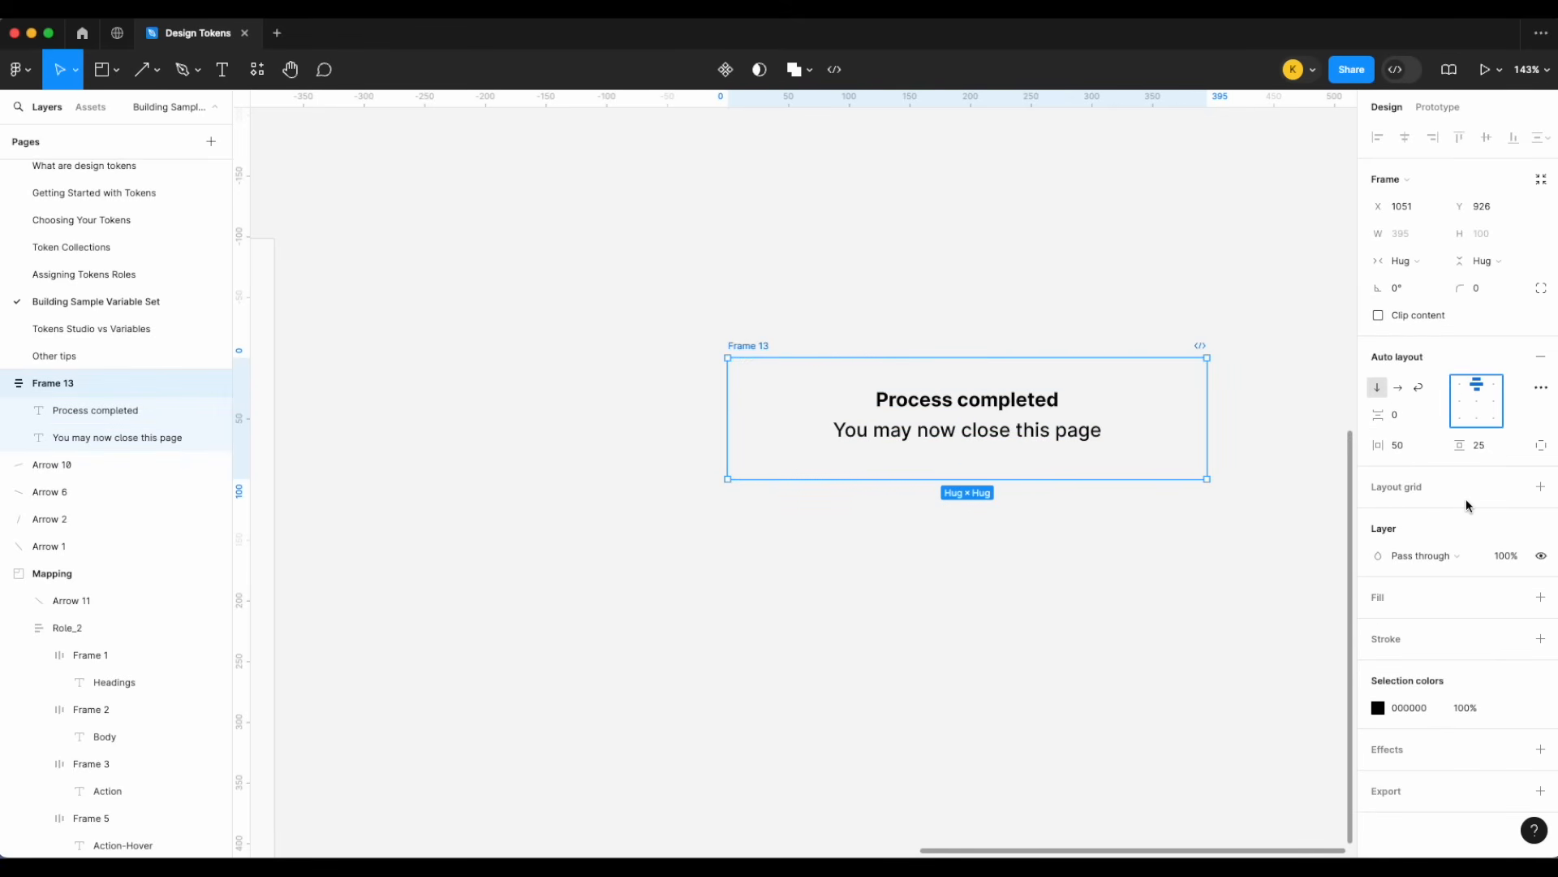
- Add a fill to the message frame using the surface/success variable
click(1540, 597)
click(1514, 598)
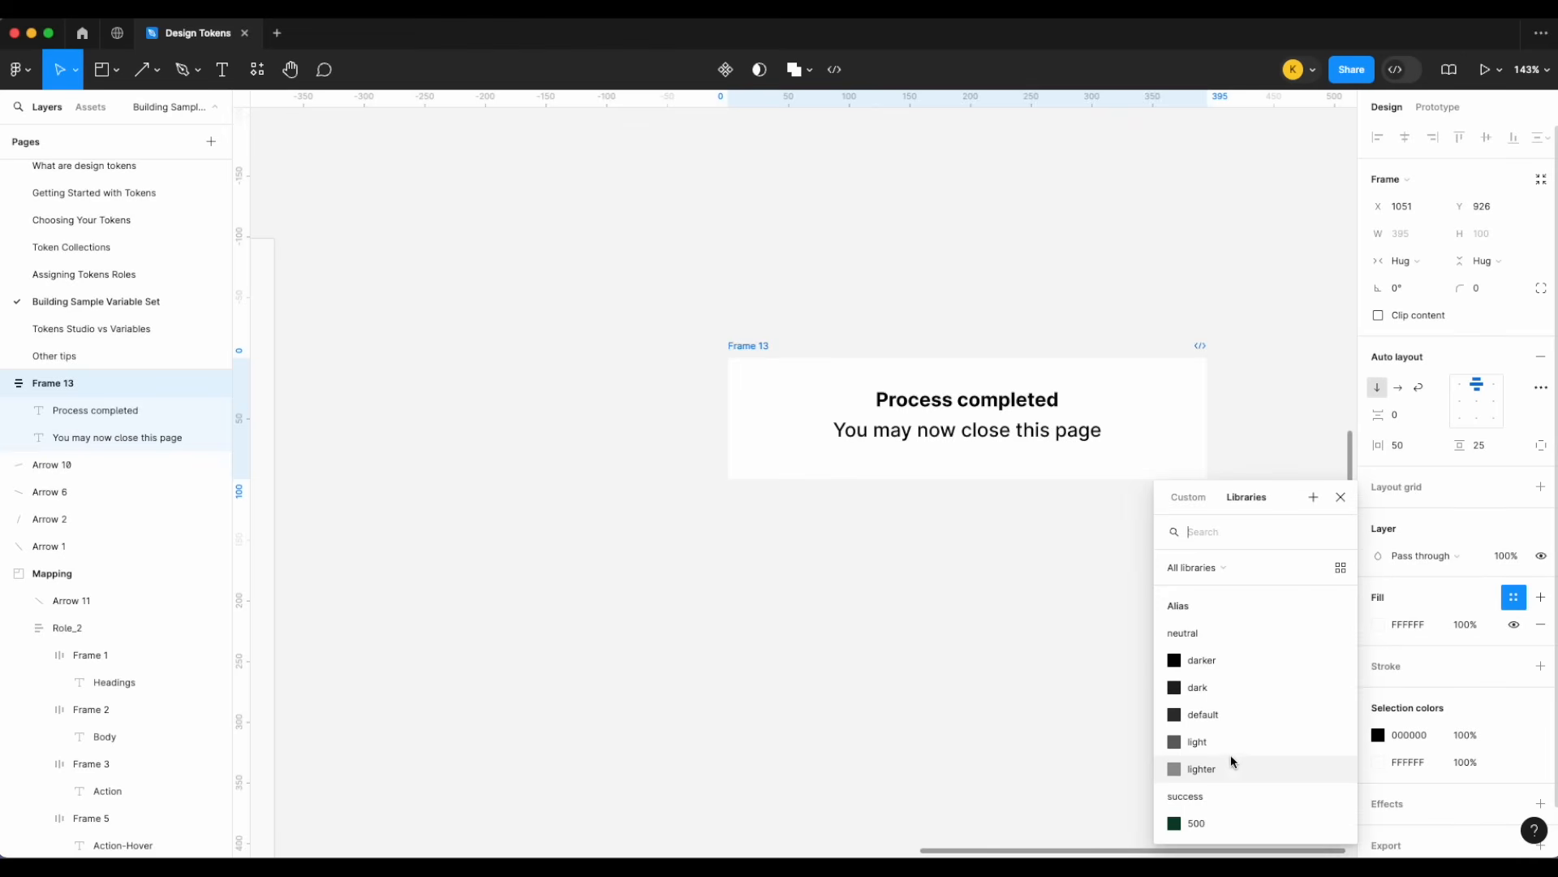
scroll(1230, 760, down, 10)
scroll(1230, 760, down, 10)
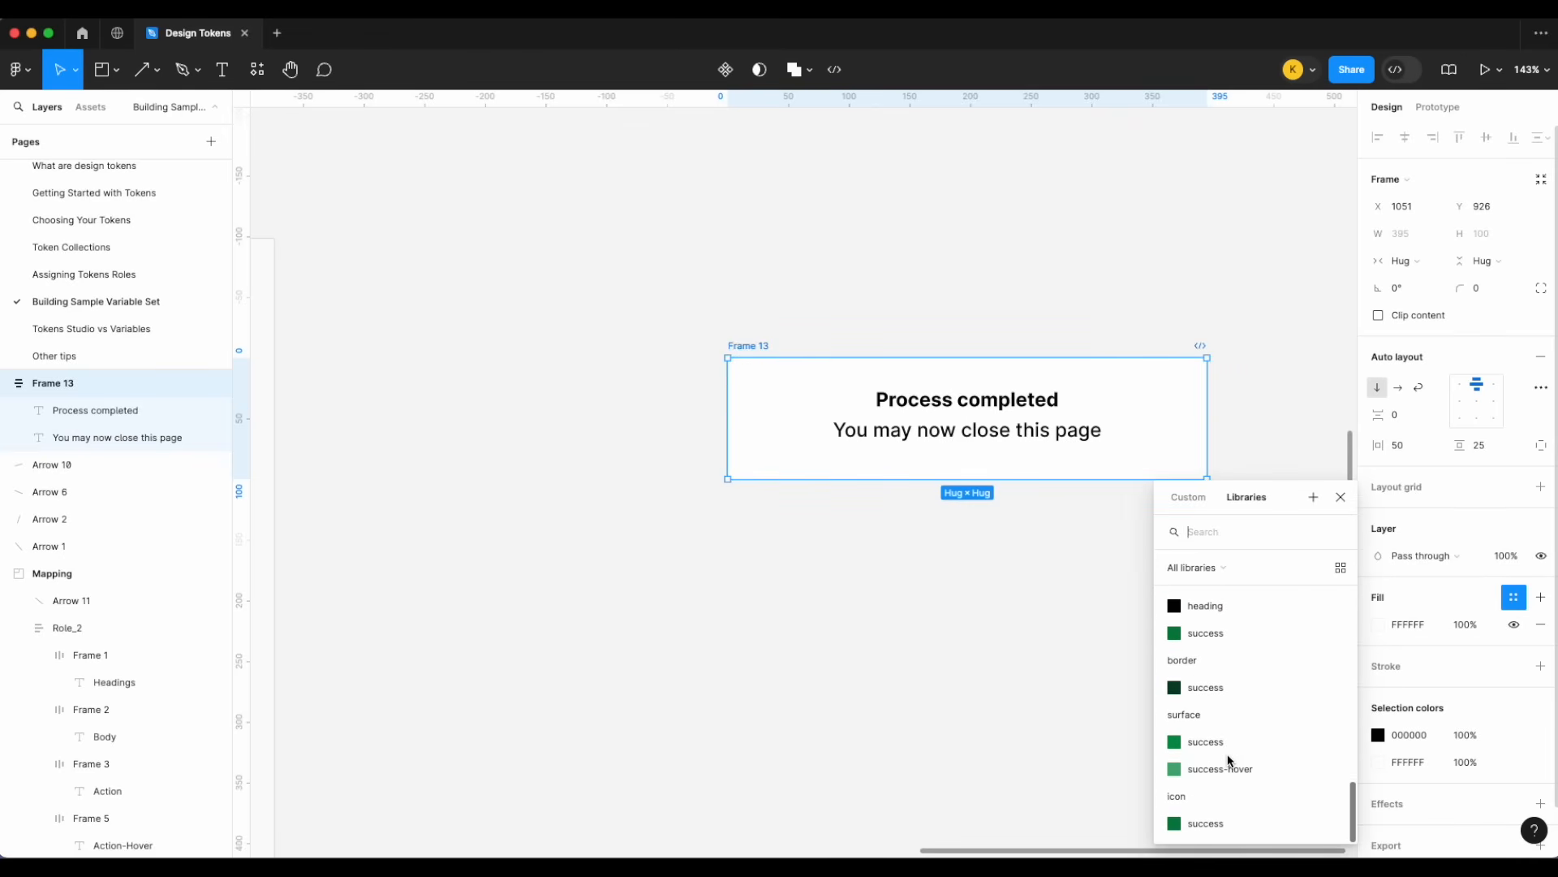
click(1230, 741)
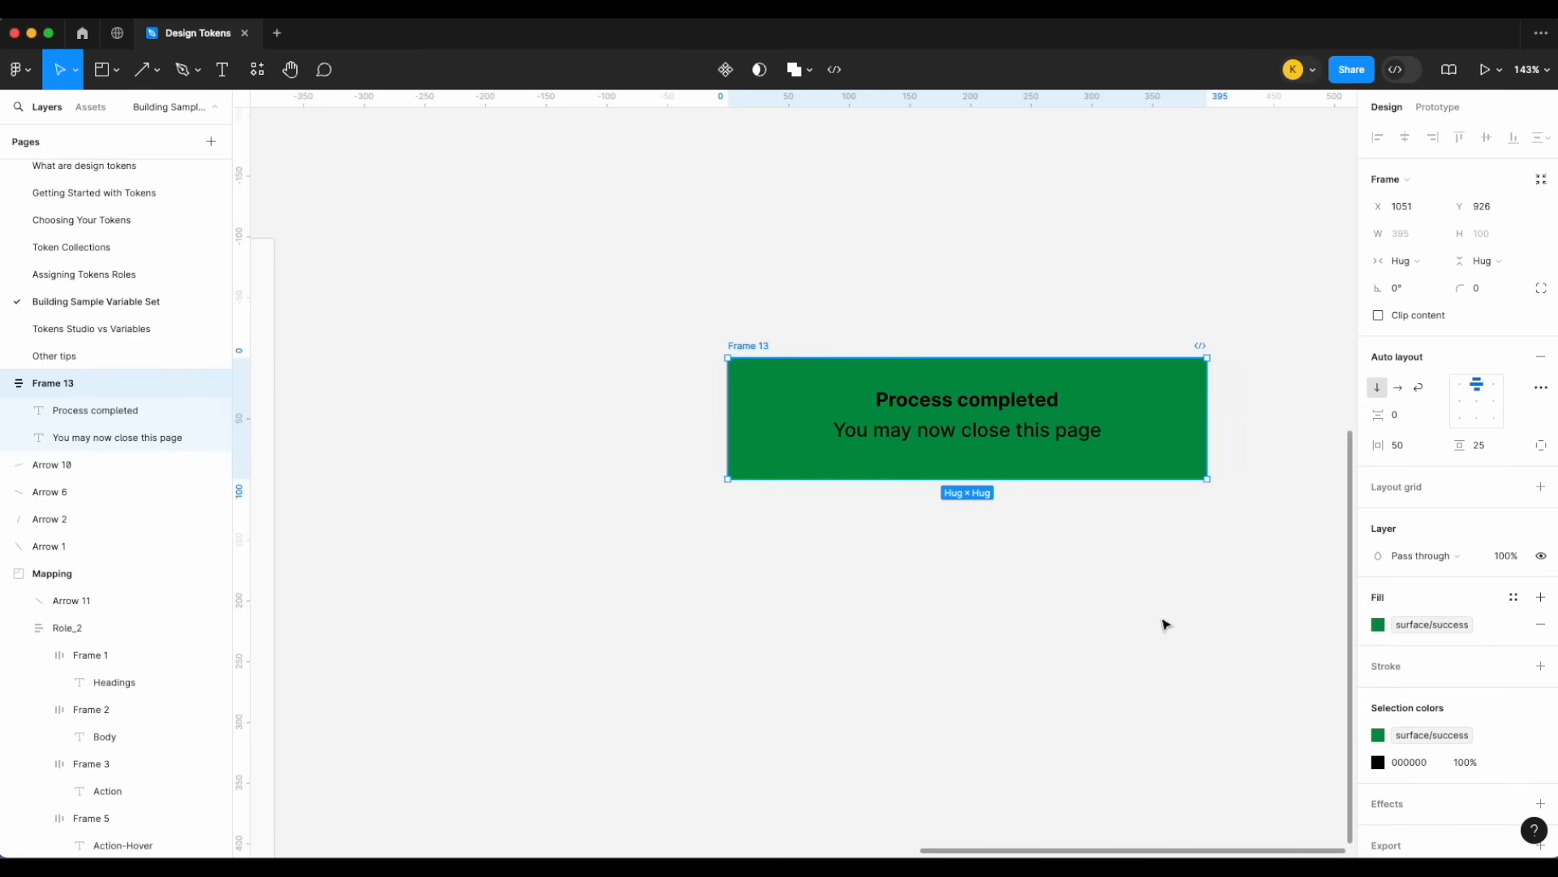
- Apply the text/success variable as the fill of both message texts
scroll(1166, 625, right, 2)
click(995, 404)
shift+click(984, 445)
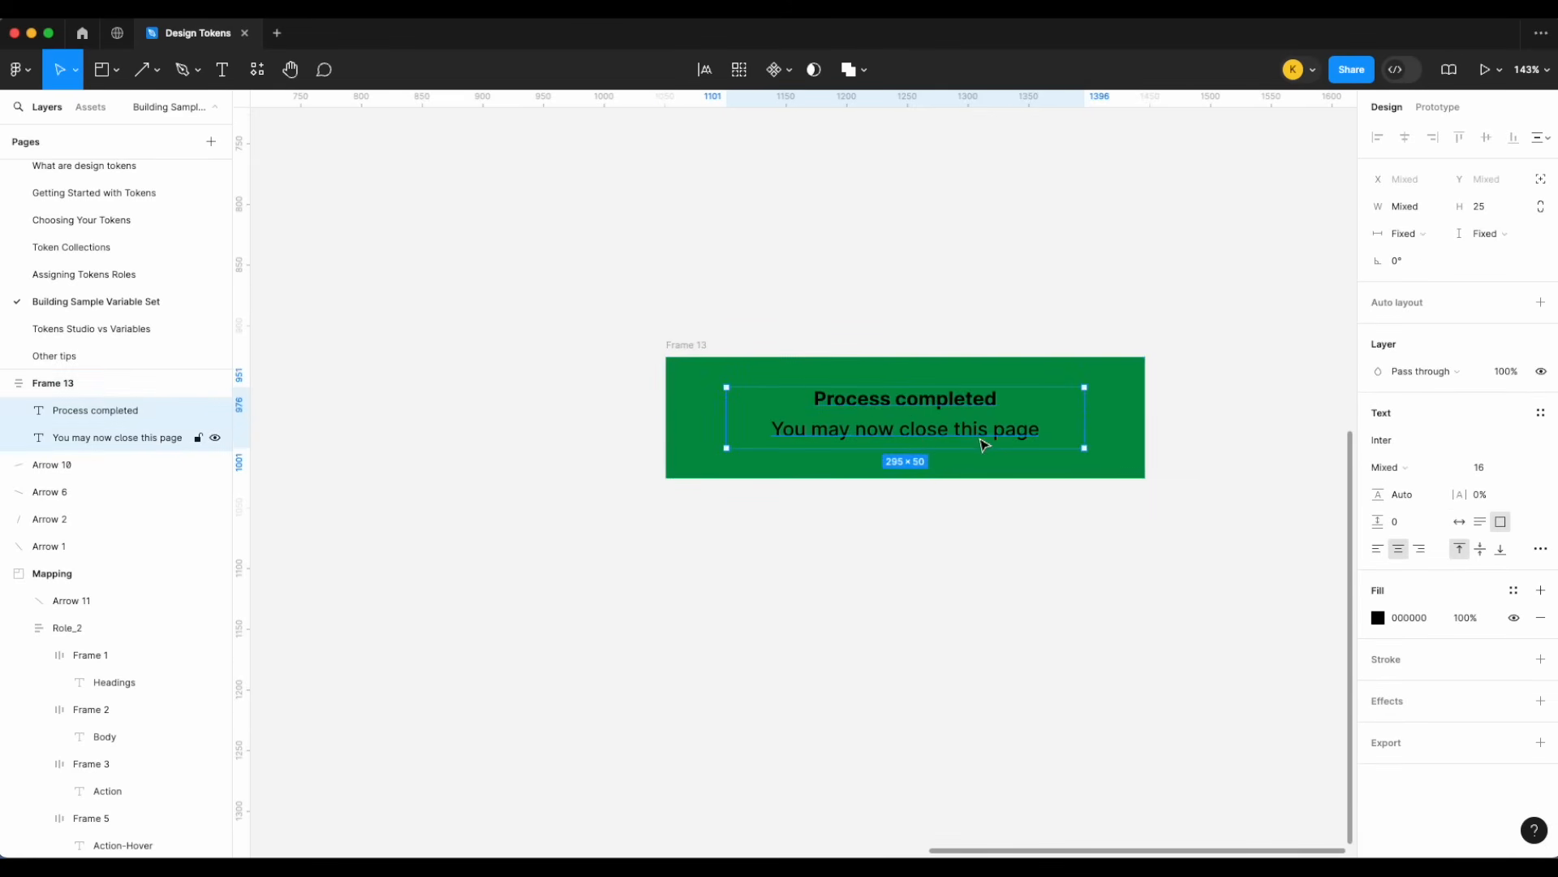
click(1513, 591)
scroll(1298, 792, down, 5)
scroll(1243, 798, down, 5)
click(1239, 725)
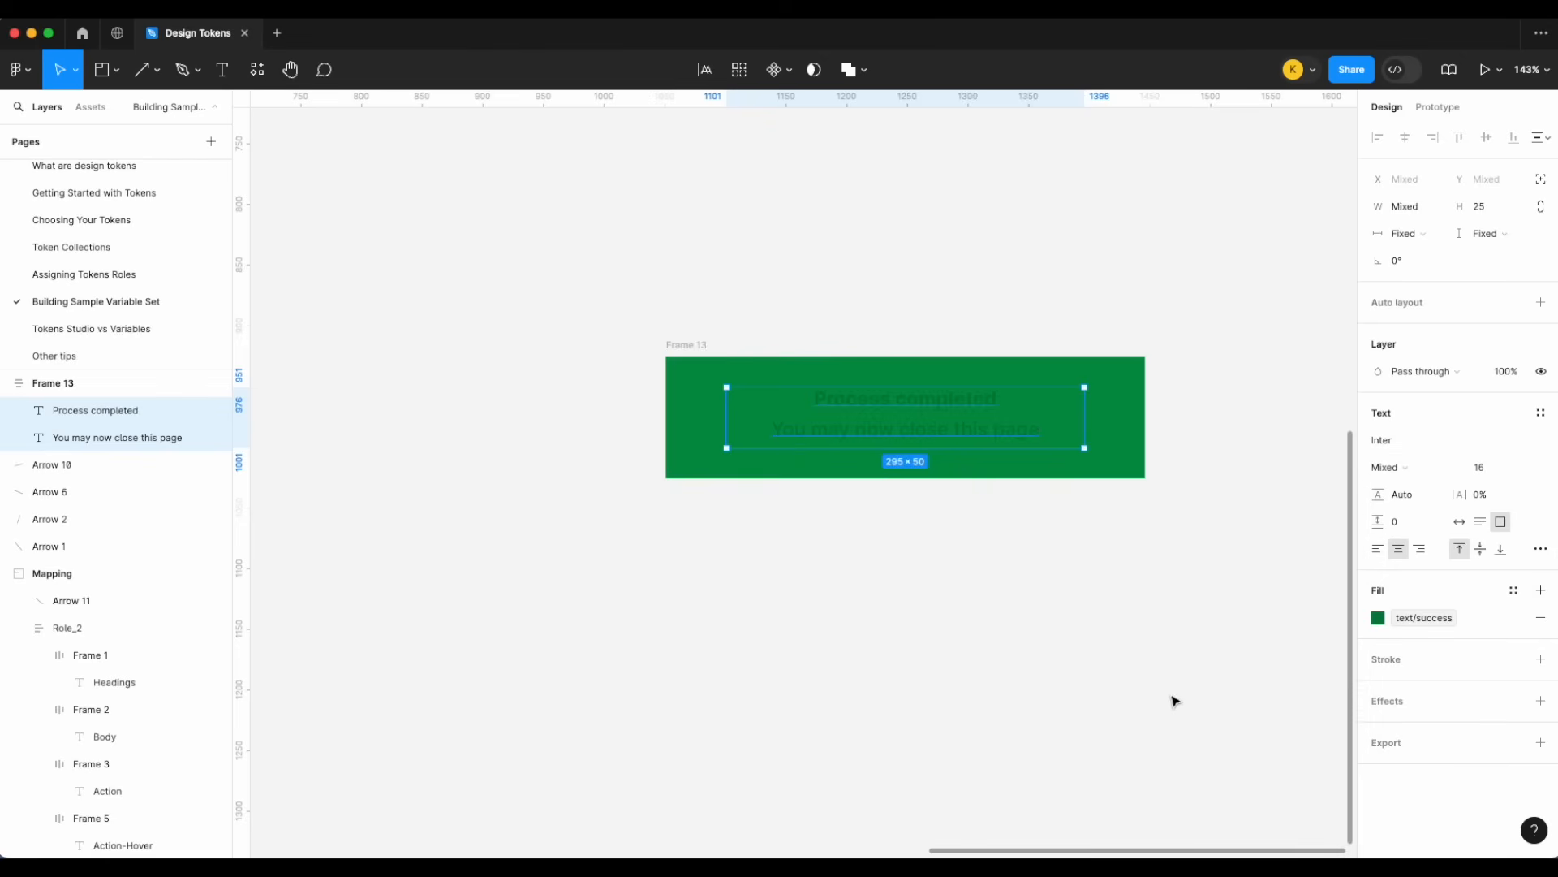
click(1108, 643)
- Add a 1 px inside stroke to the message frame using the border group's success variable
scroll(874, 442, down, 5)
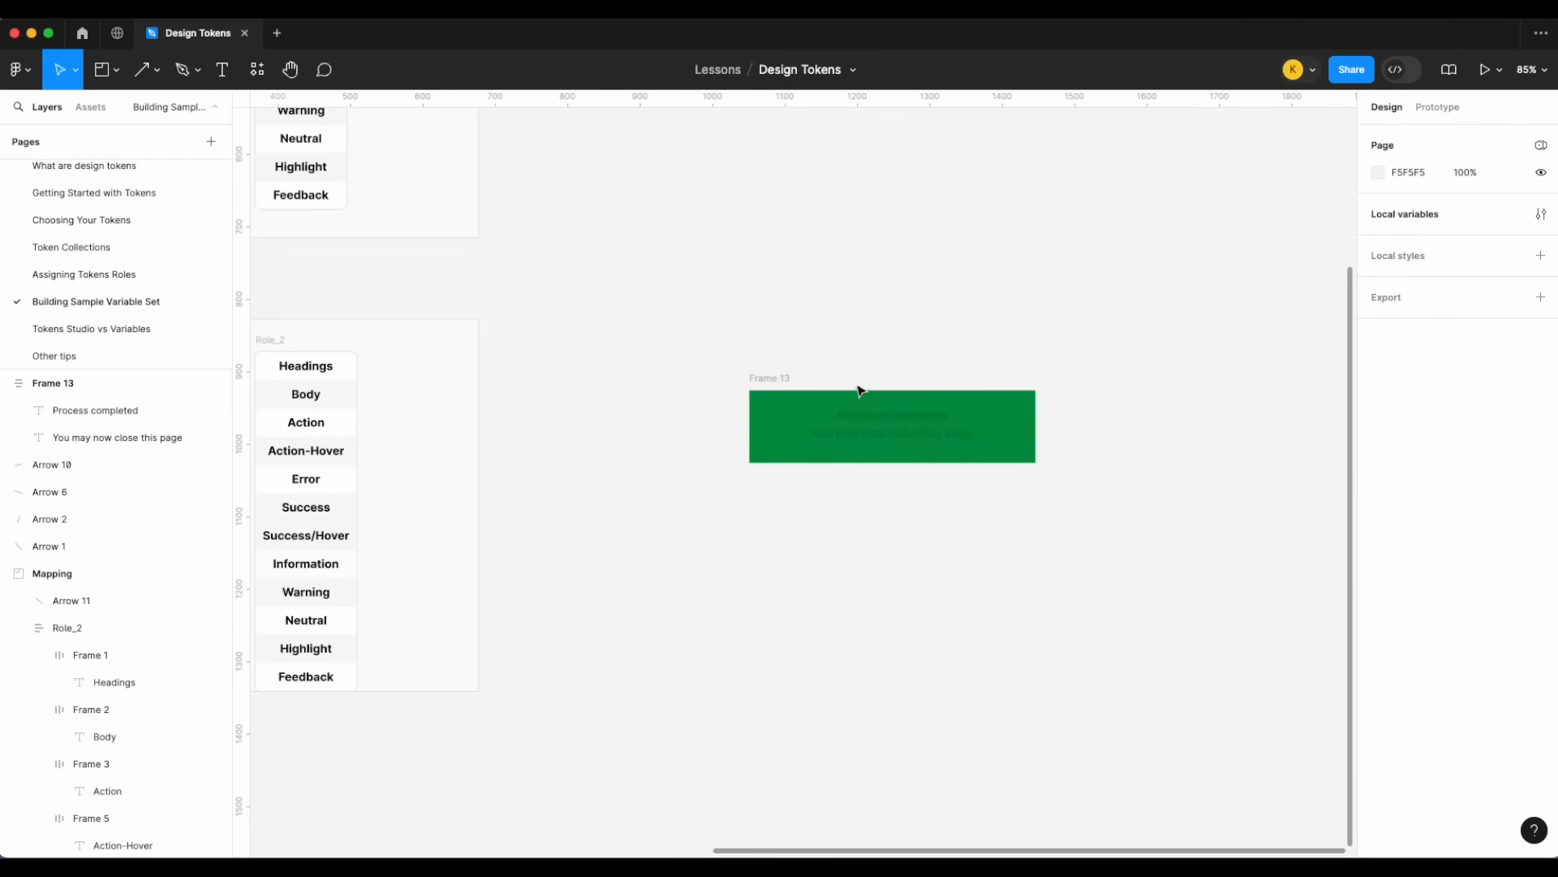
click(808, 393)
click(1540, 615)
click(1514, 613)
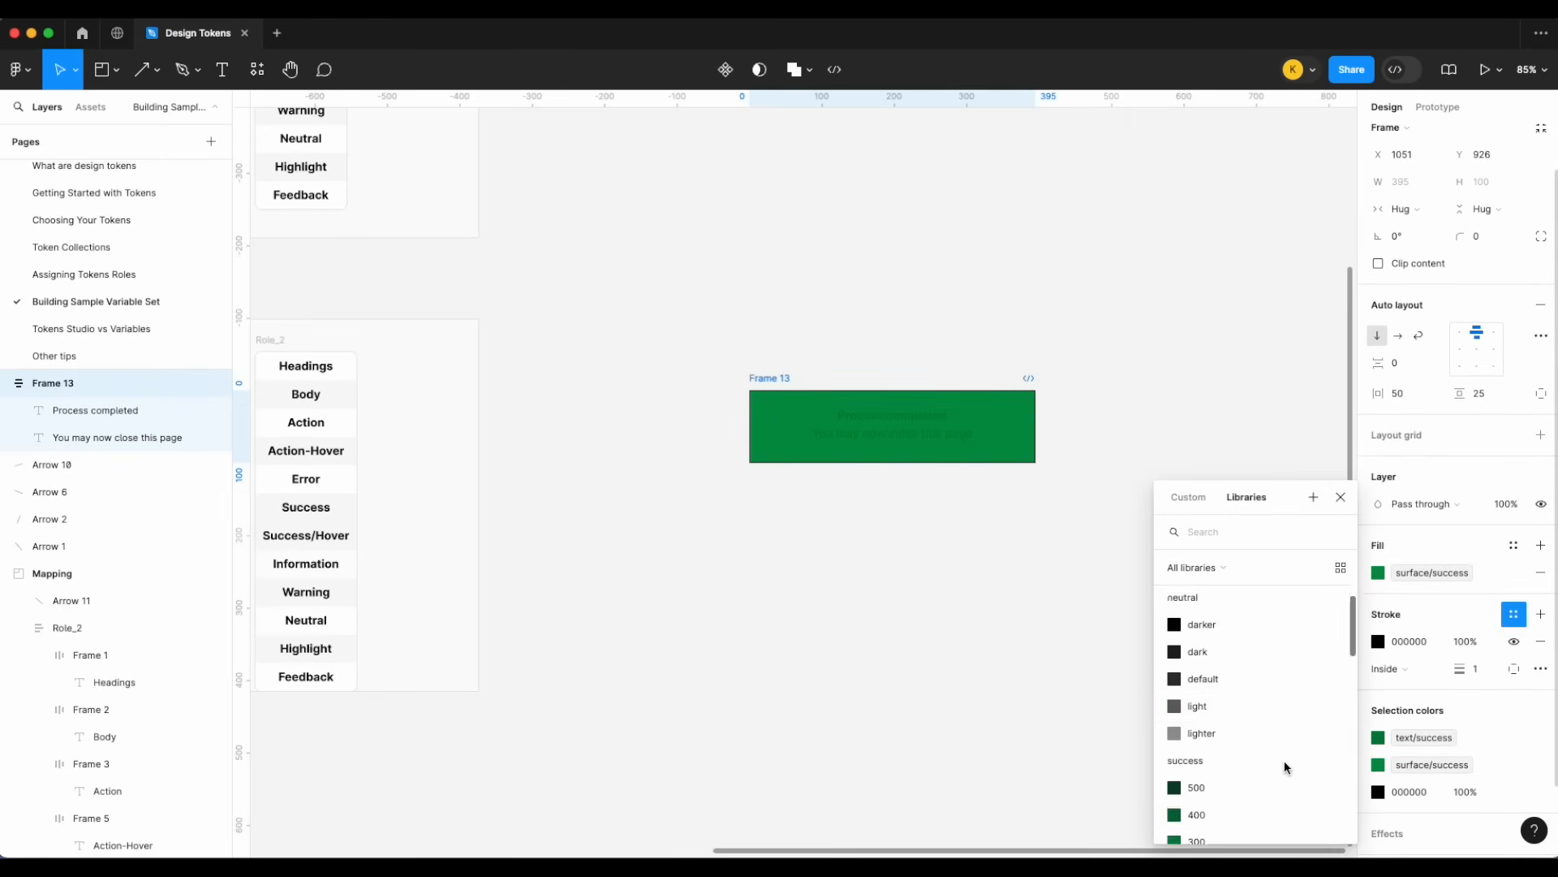
scroll(1284, 762, down, 10)
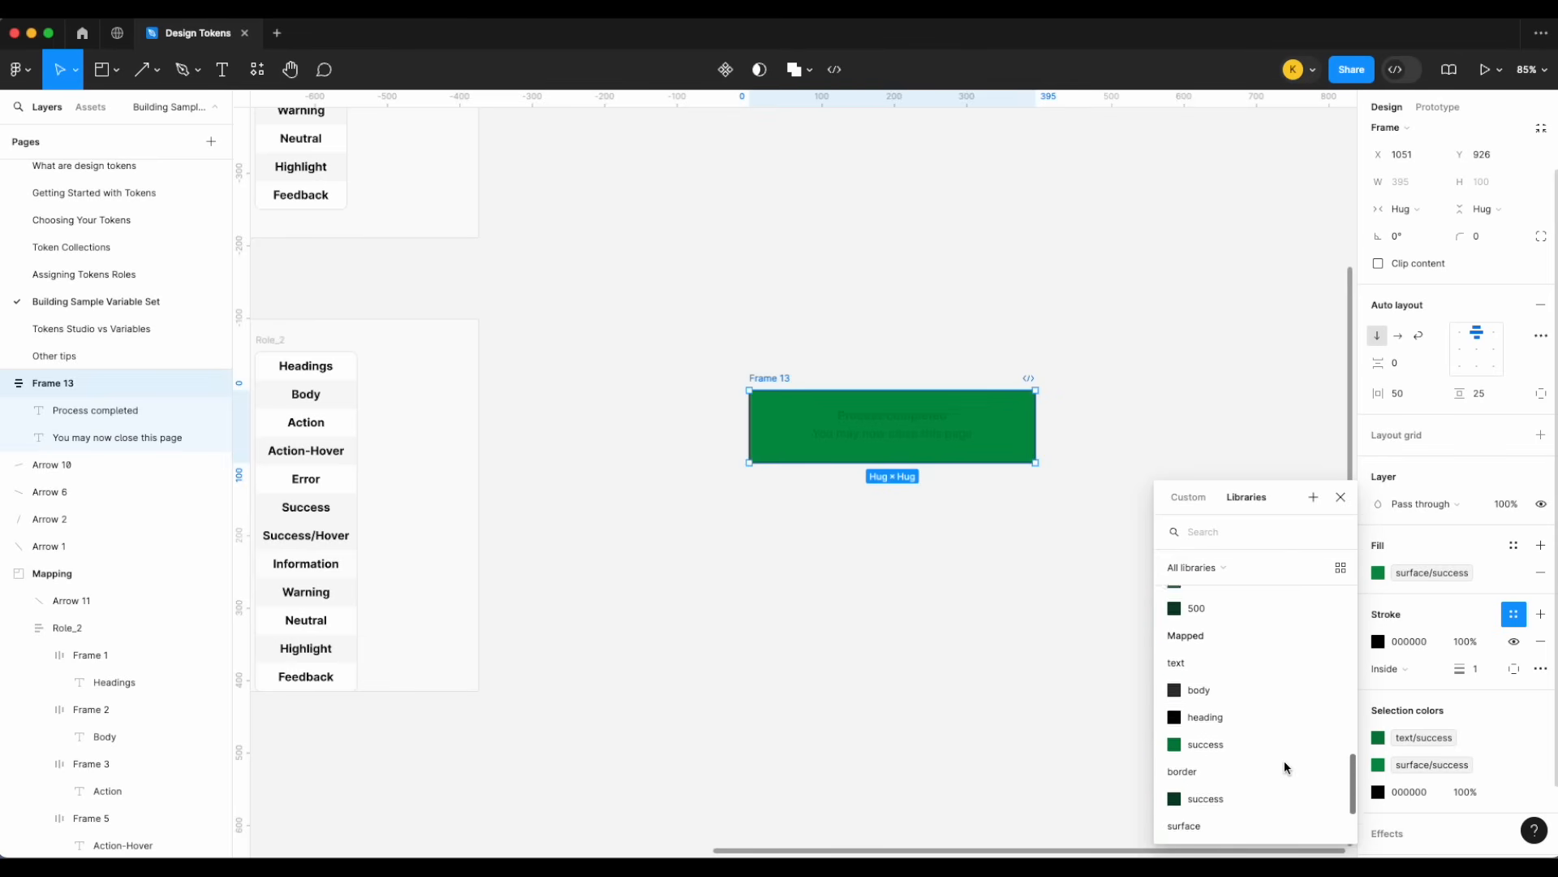
click(1254, 727)
click(1249, 720)
- Set the Mapped surface group's success variable to success/100 and check the message frame's text legibility
scroll(1064, 495, up, 3)
scroll(1063, 495, up, 3)
scroll(1062, 496, left, 1)
scroll(815, 263, down, 3)
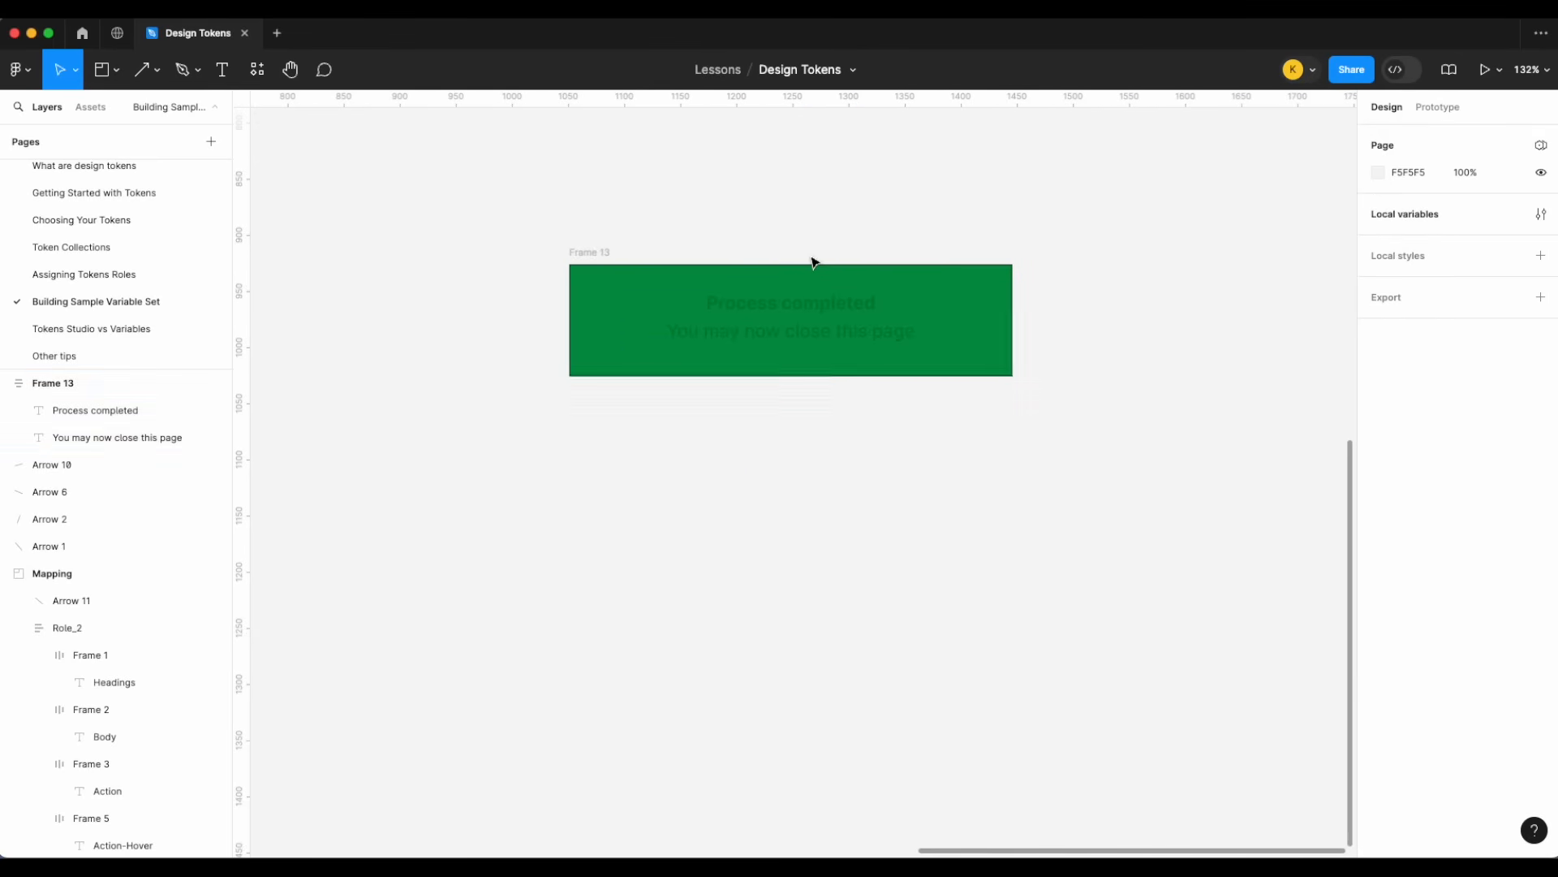
scroll(622, 246, down, 2)
scroll(674, 192, down, 3)
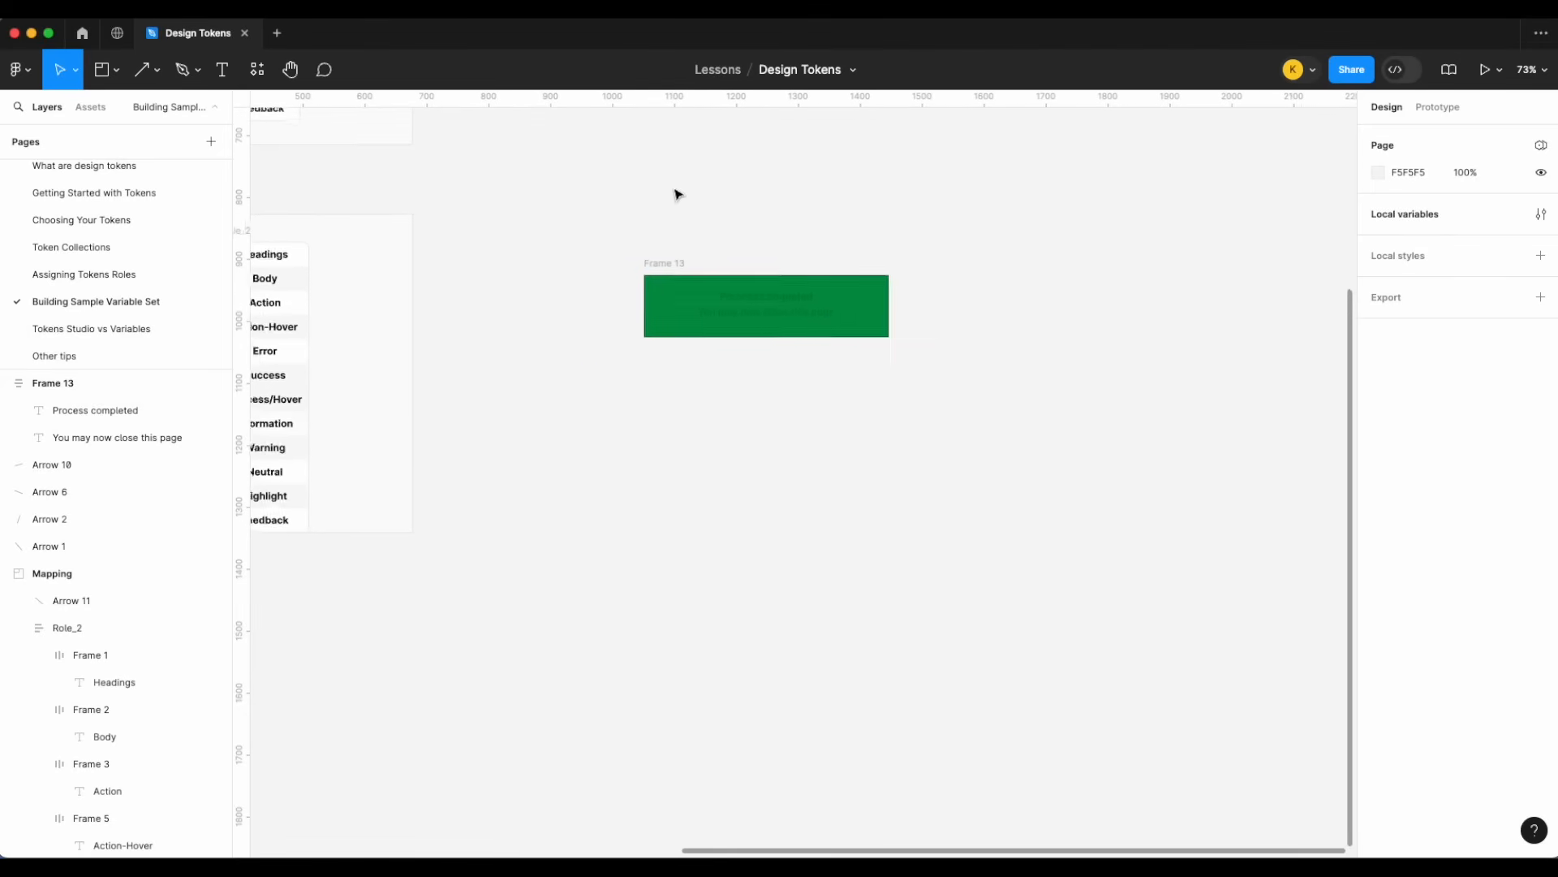
click(1534, 216)
click(951, 244)
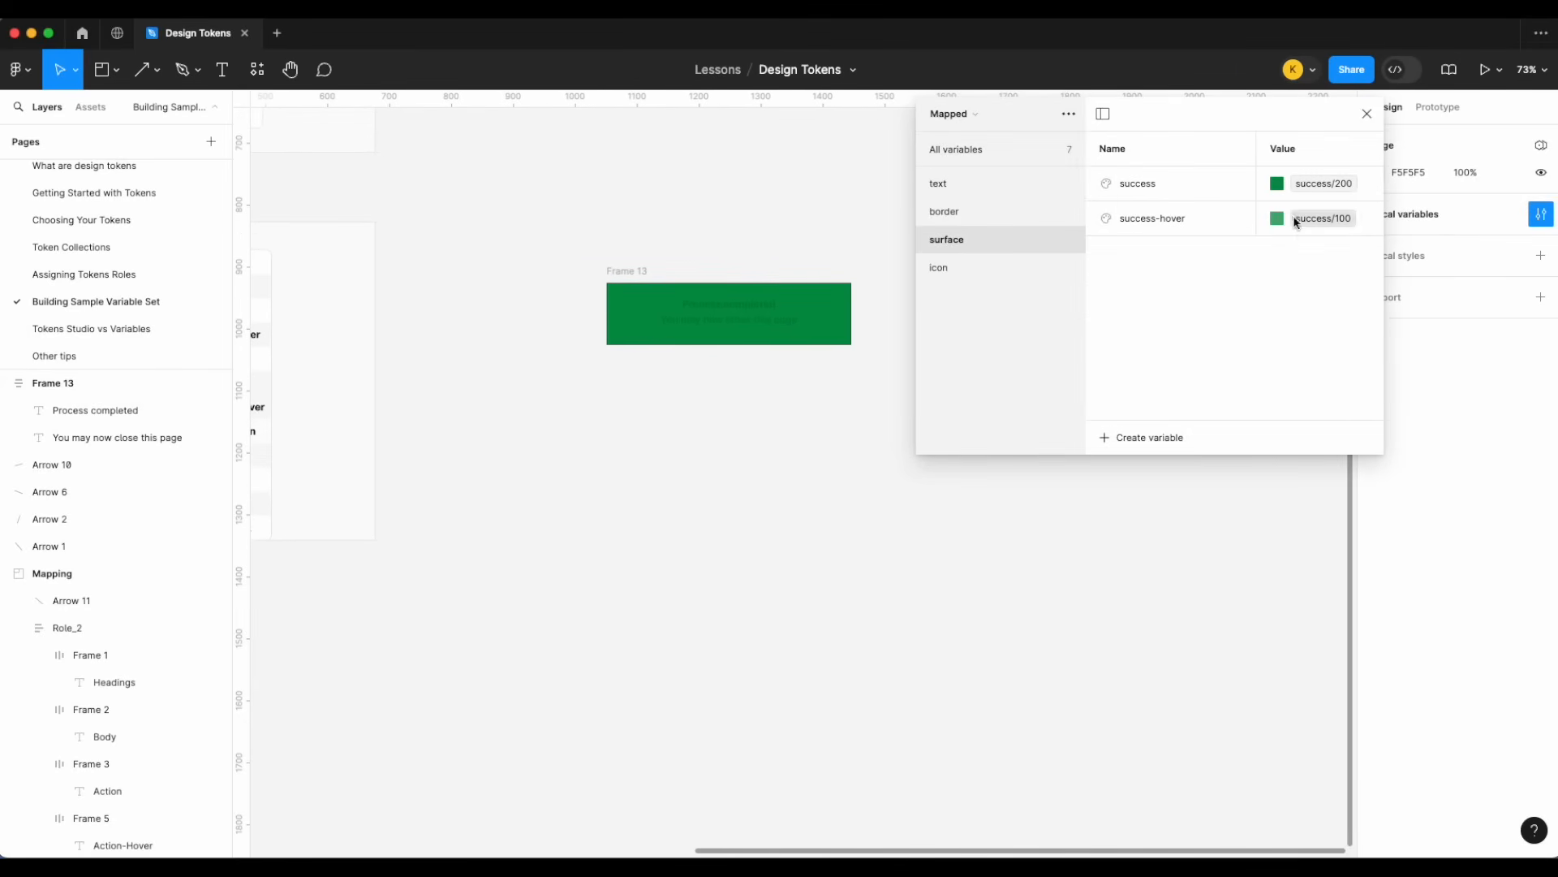
click(1323, 184)
click(1317, 483)
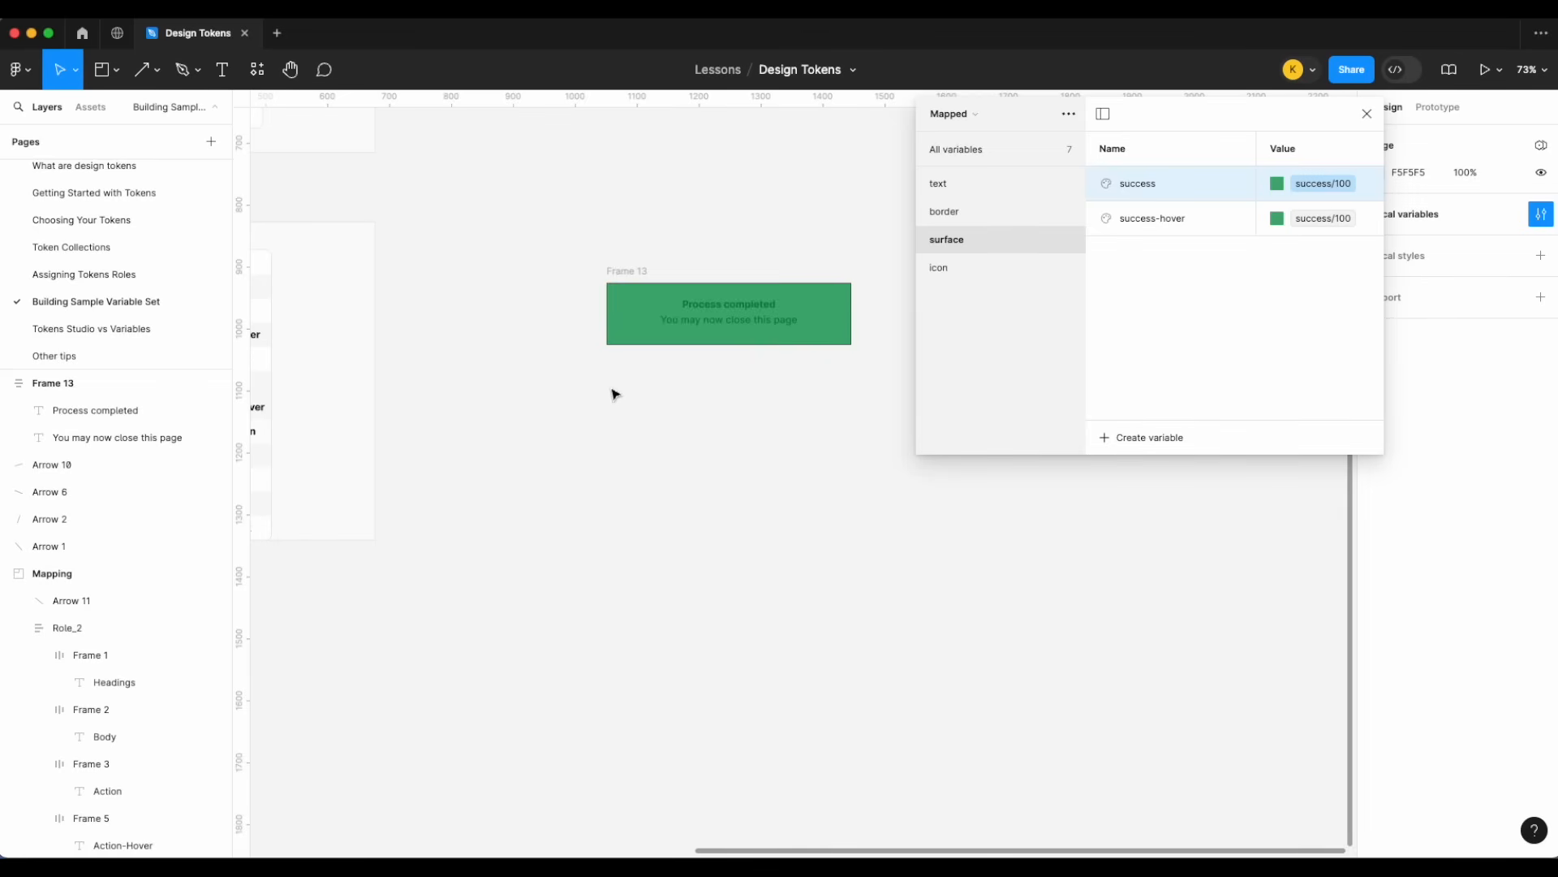
scroll(712, 348, up, 5)
scroll(713, 349, right, 4)
scroll(713, 349, up, 1)
click(706, 330)
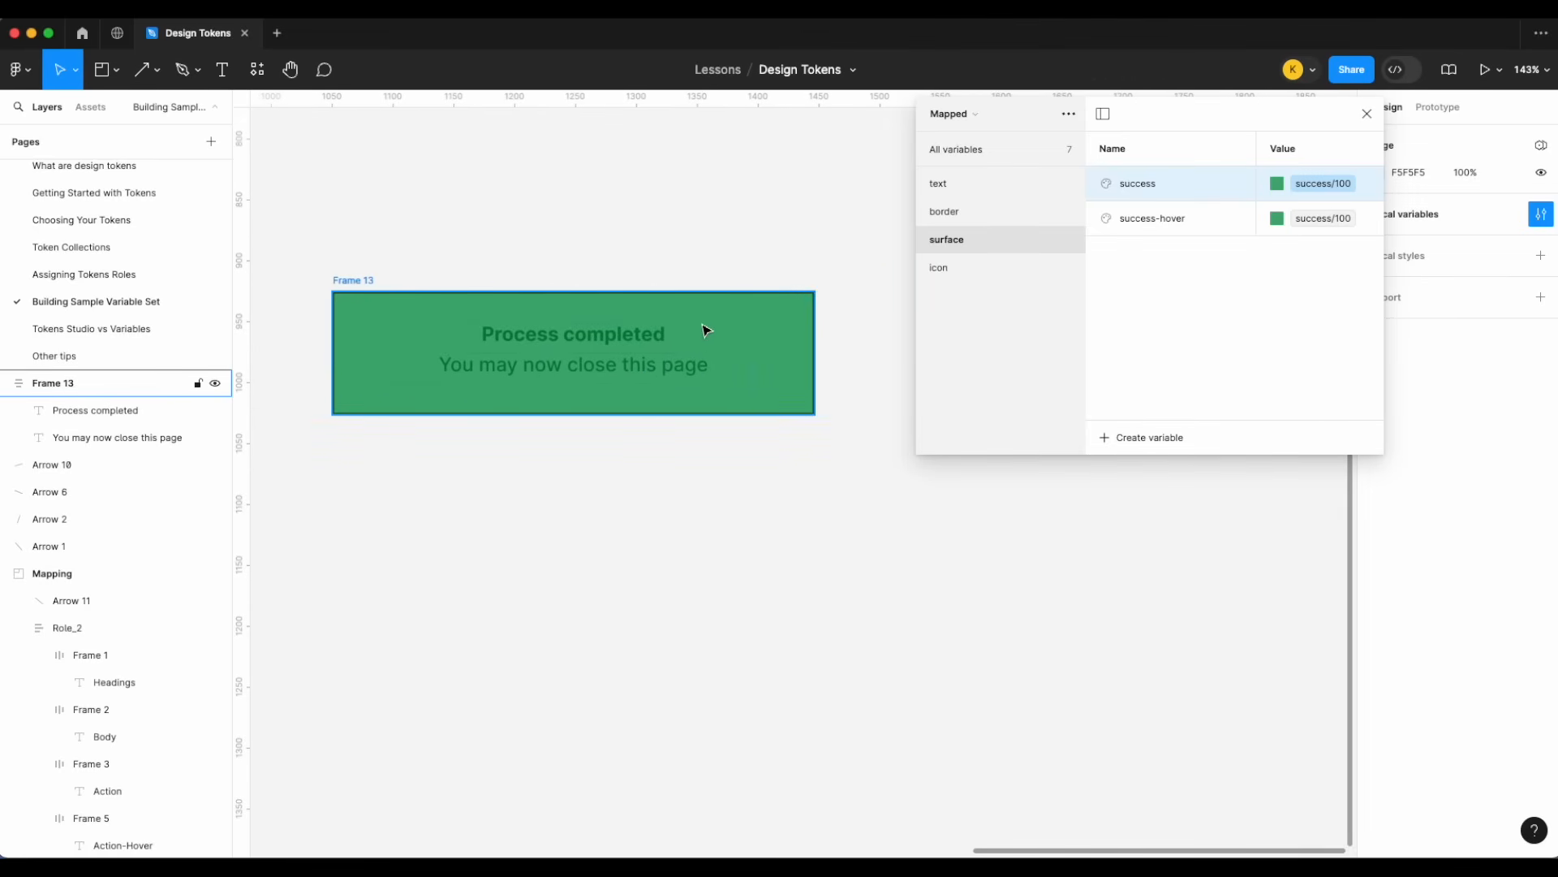
click(694, 236)
- Duplicate the lightest green swatch in the Brand frame directly below it and set the copy's fill opacity to 30%
scroll(694, 236, down, 10)
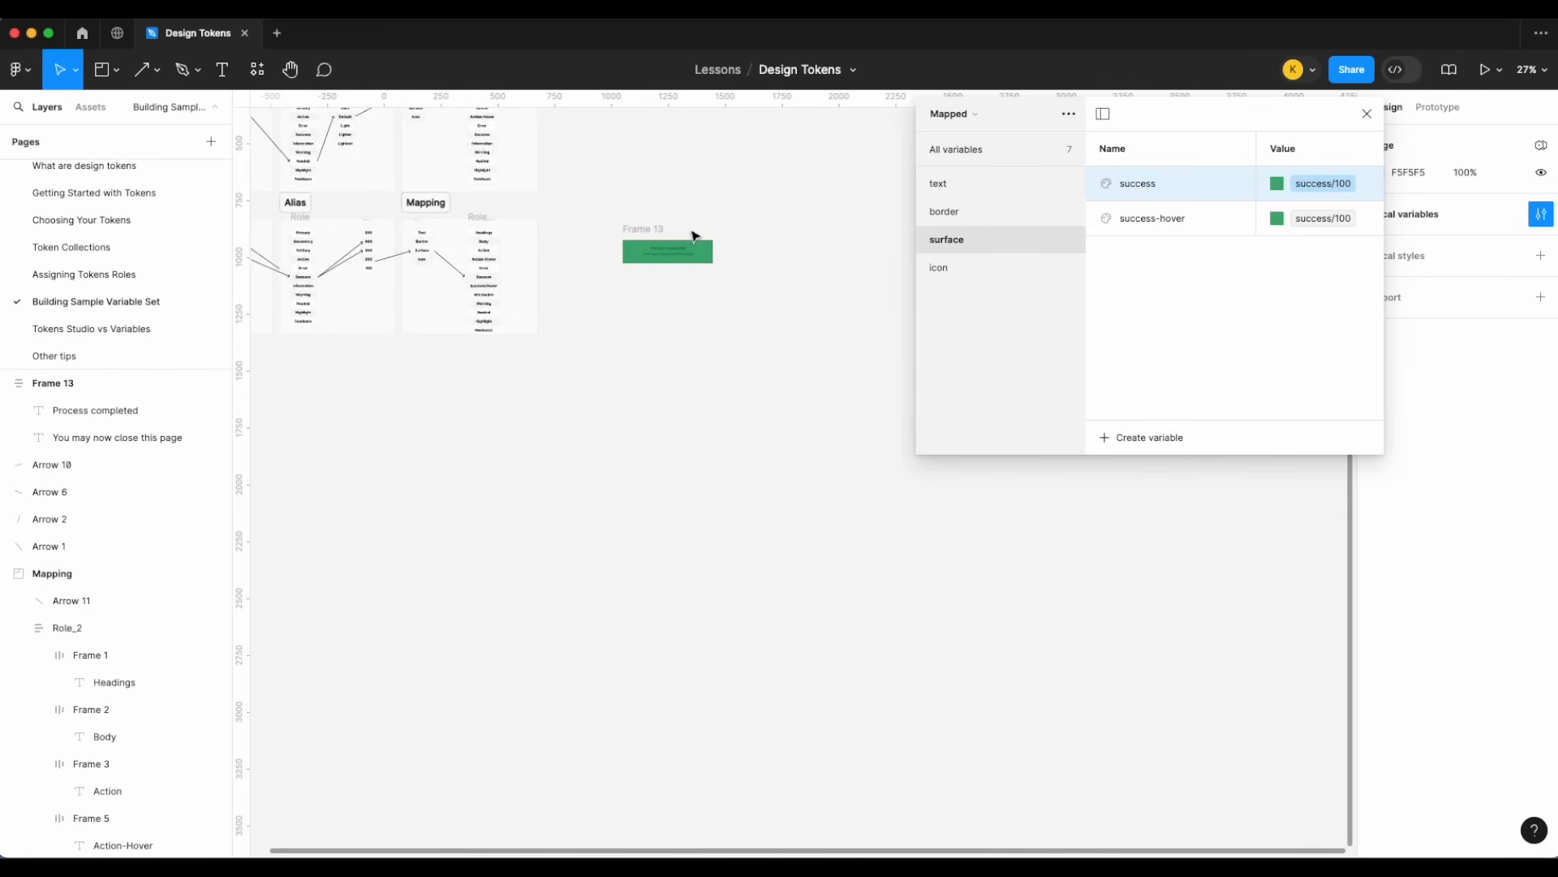
scroll(696, 233, left, 5)
scroll(730, 324, up, 4)
scroll(783, 457, up, 5)
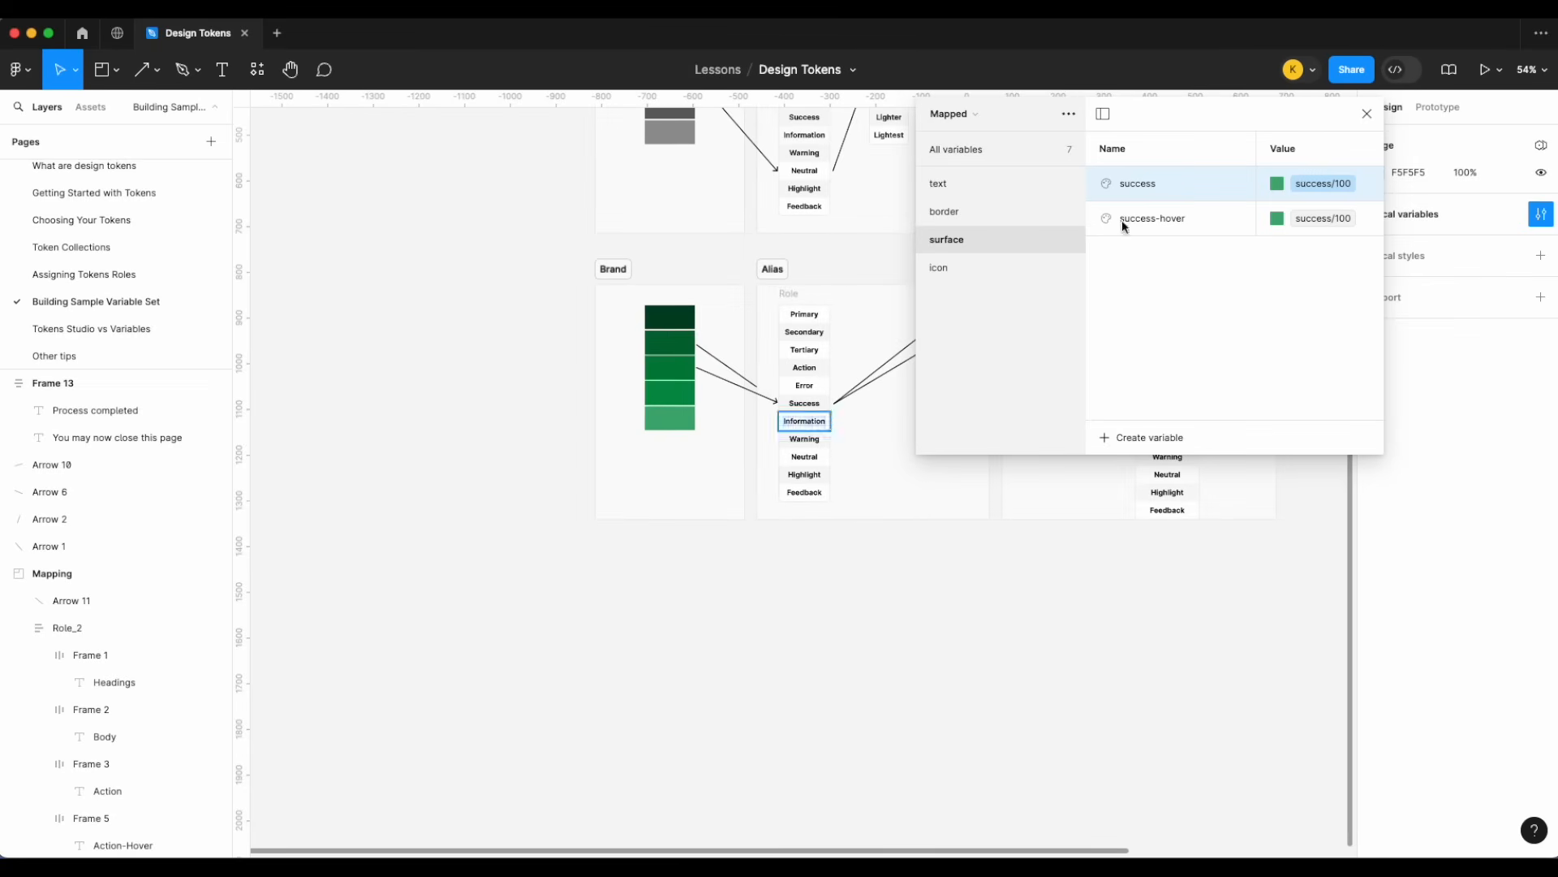
click(1367, 114)
scroll(592, 445, up, 5)
click(592, 444)
drag(616, 446, 619, 483)
click(1462, 371)
text(30)
key(Return)
click(755, 708)
scroll(755, 708, right, 7)
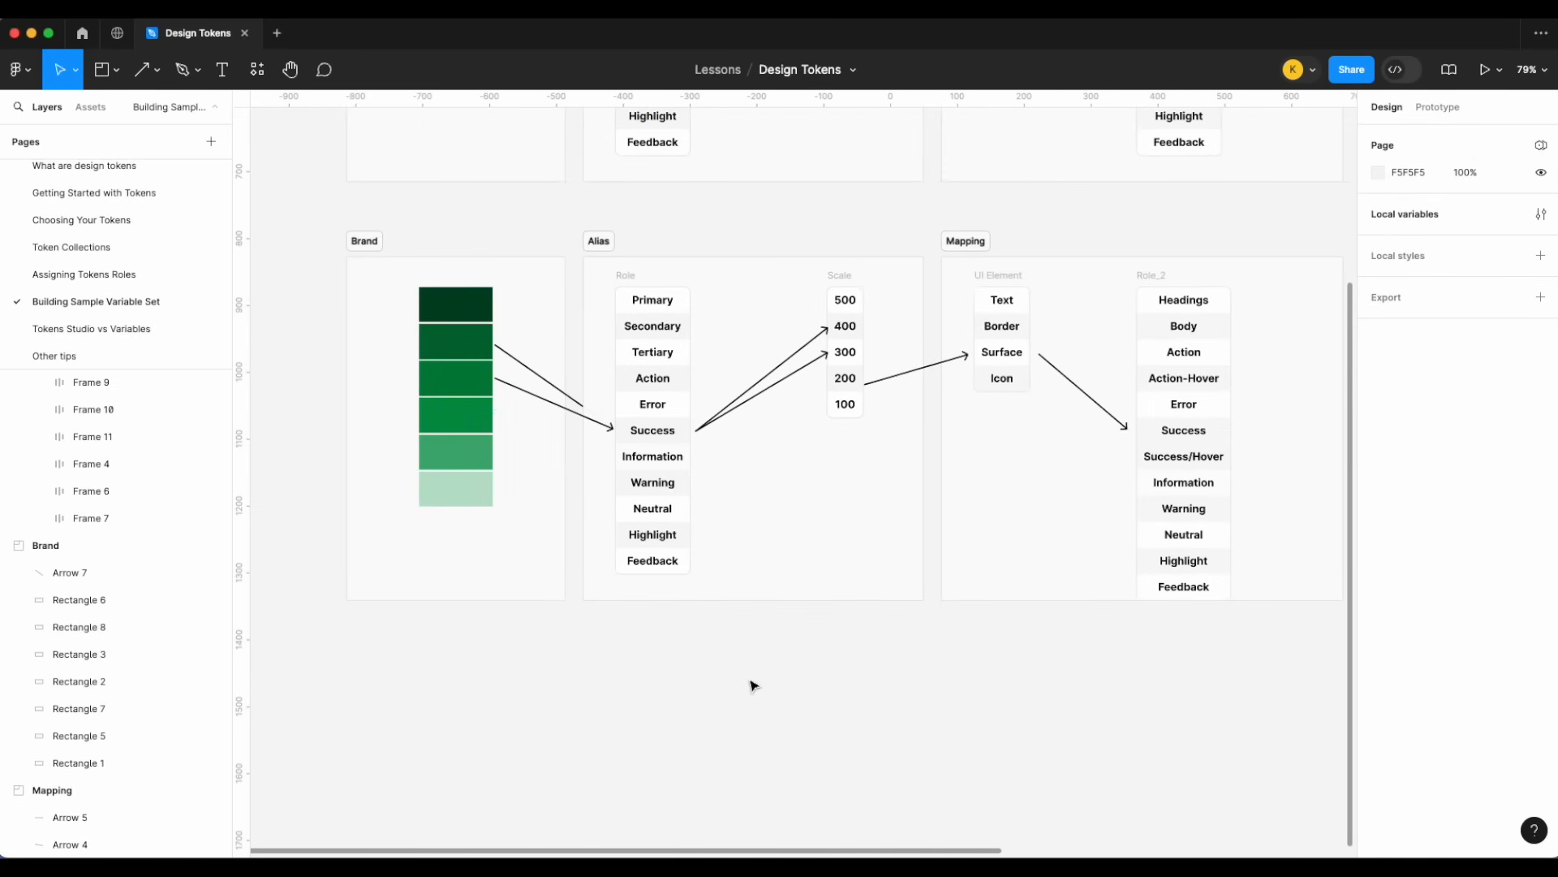
- Duplicate the 500 variable in the Brand green group, name the copy 50 and move it above 100
click(1541, 213)
click(958, 115)
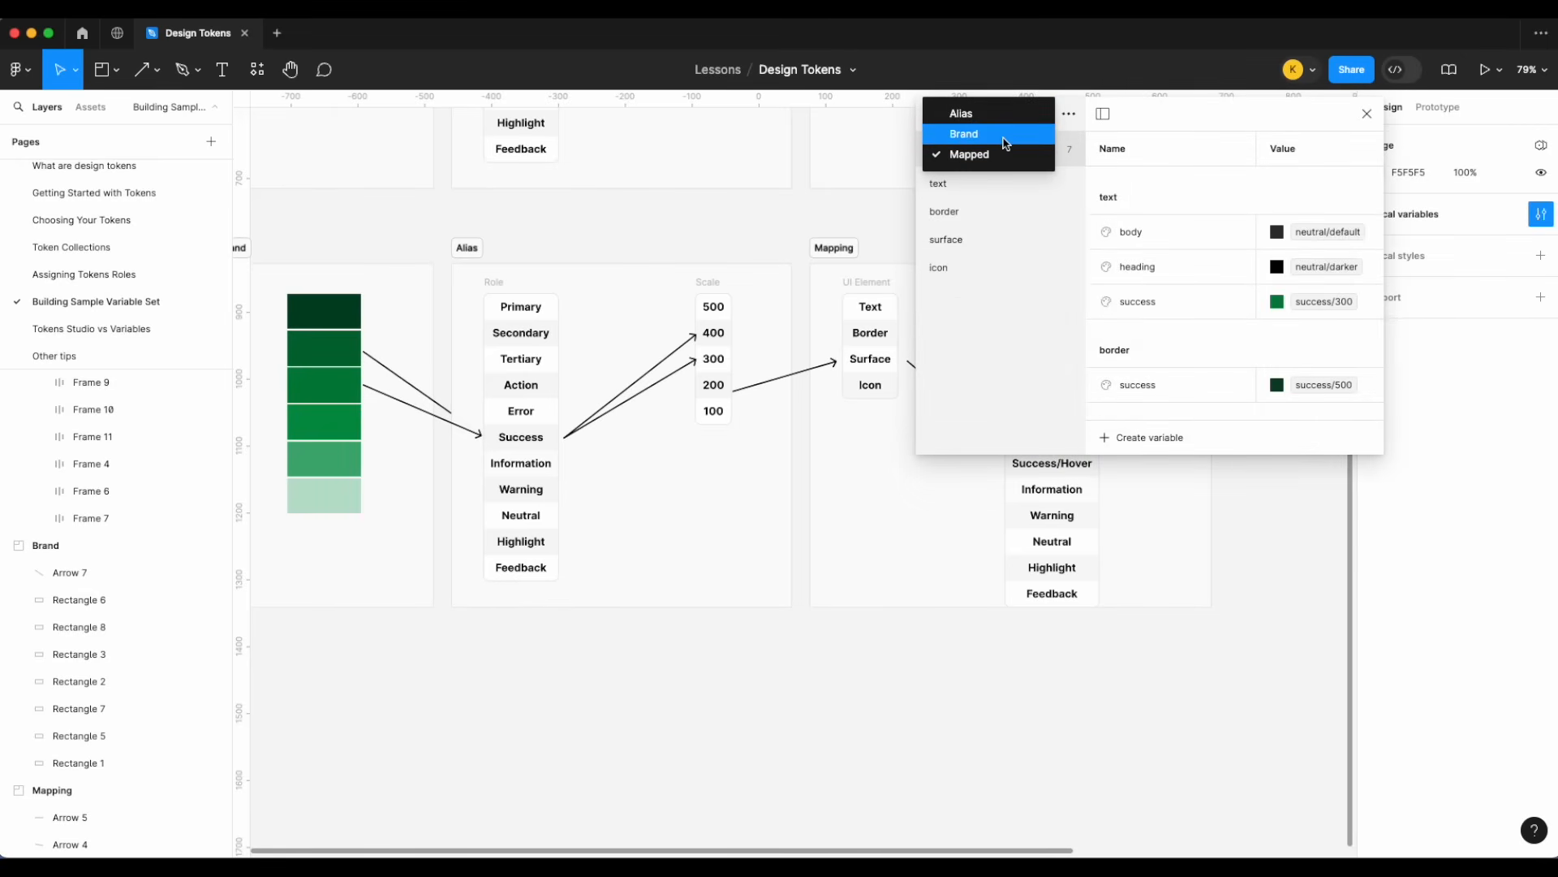
click(994, 134)
scroll(1112, 337, down, 4)
click(1014, 211)
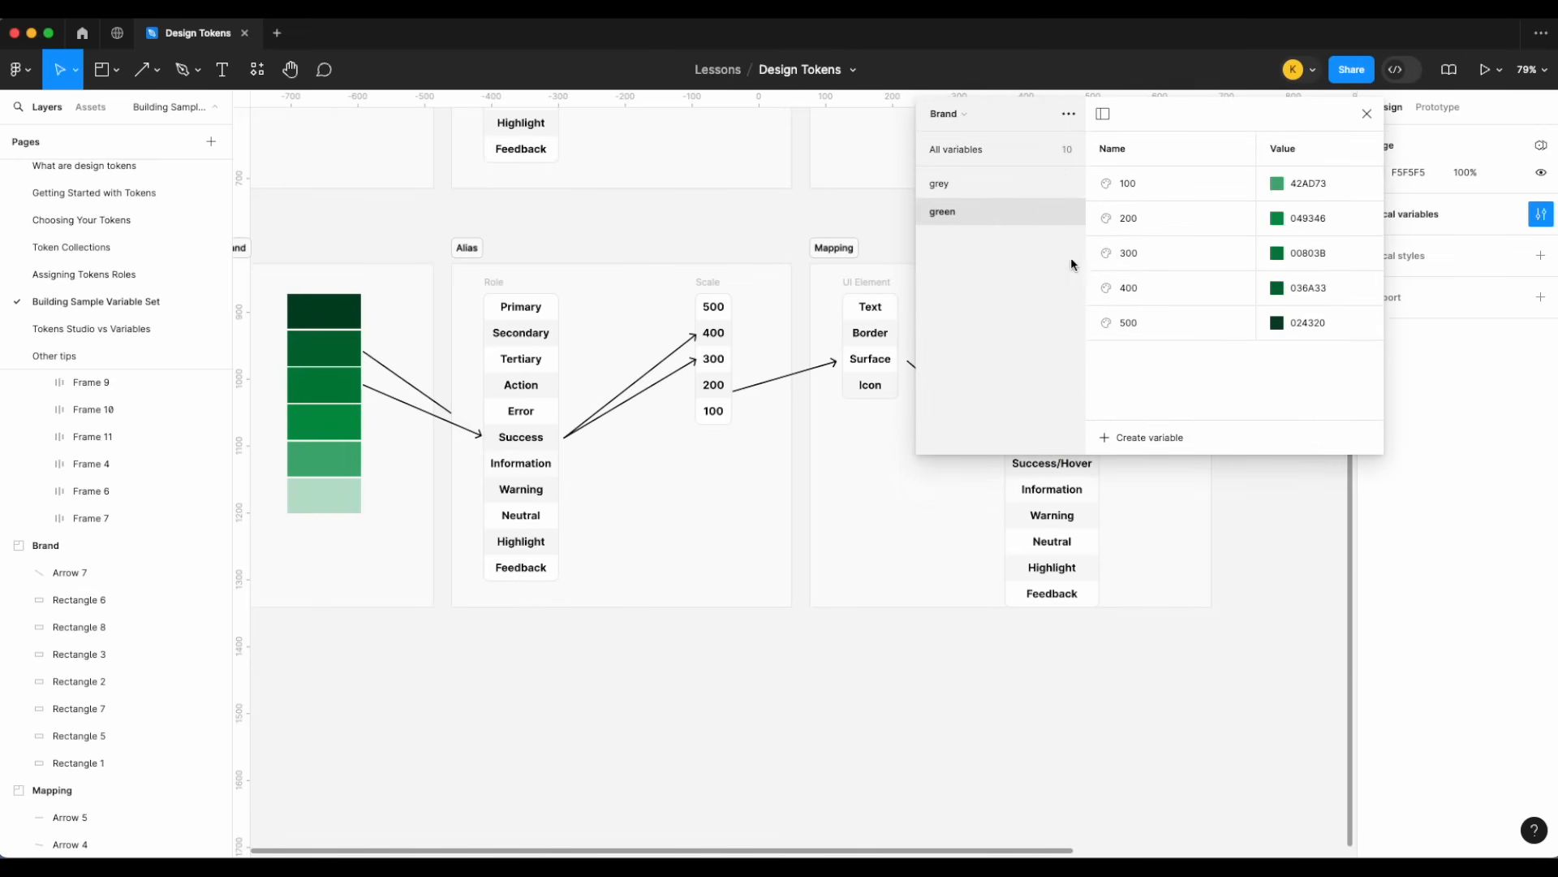
click(1138, 324)
key(super+d)
text(50)
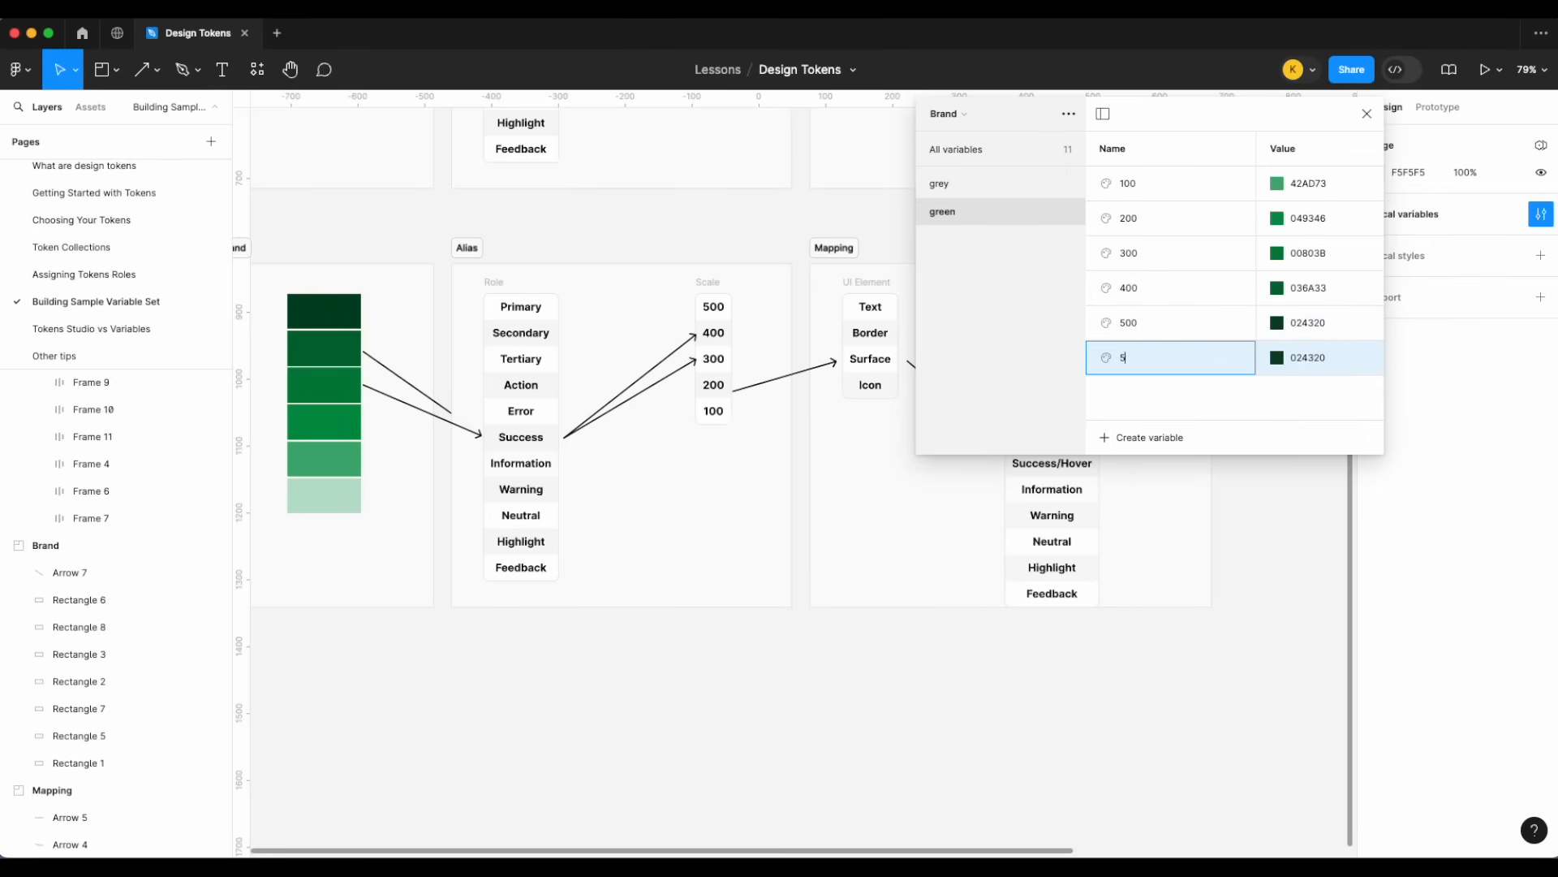
double_click(1140, 356)
drag(1131, 358, 1136, 185)
- Set the Brand green 50 variable to BCE0CD by sampling the palest green swatch on the canvas
click(1276, 184)
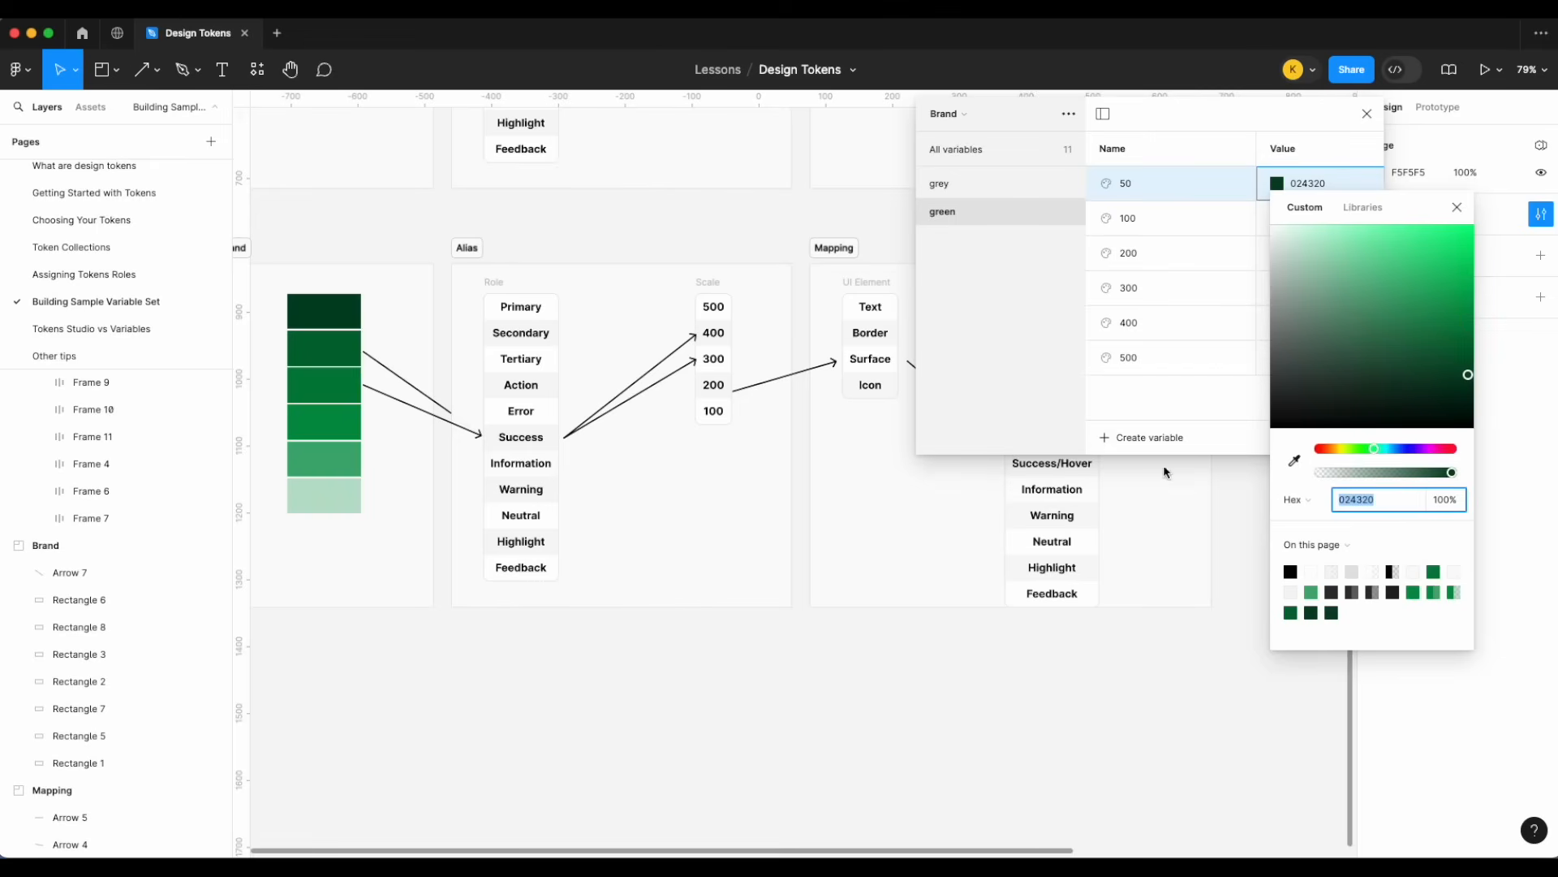
click(1294, 460)
click(333, 493)
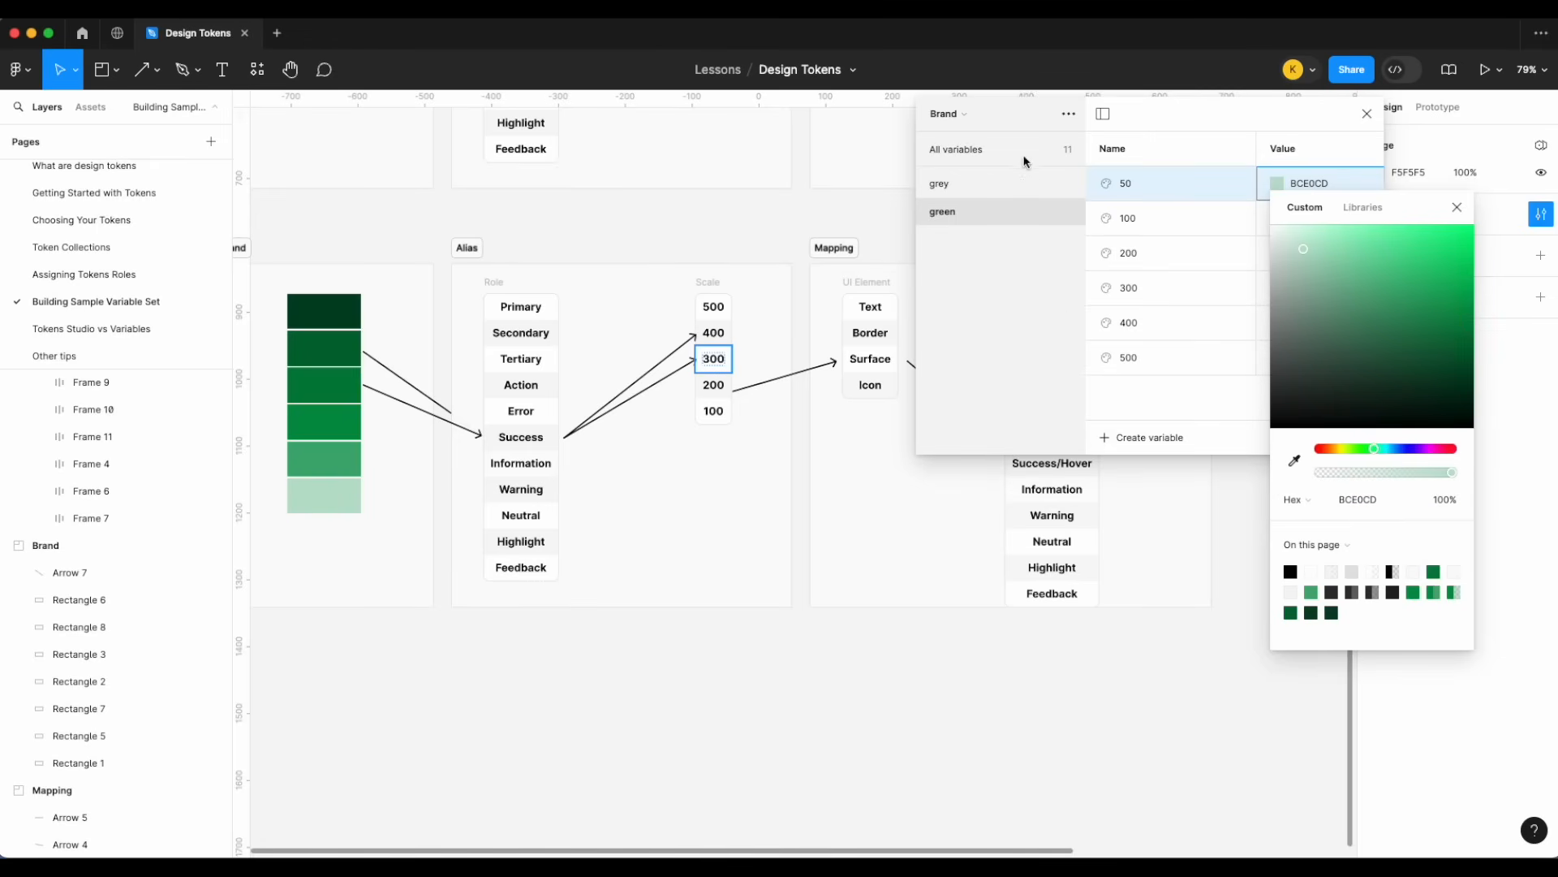
- Duplicate the 100 variable in the Alias success group, name the copy 50 and link it to green/50
click(947, 114)
click(956, 108)
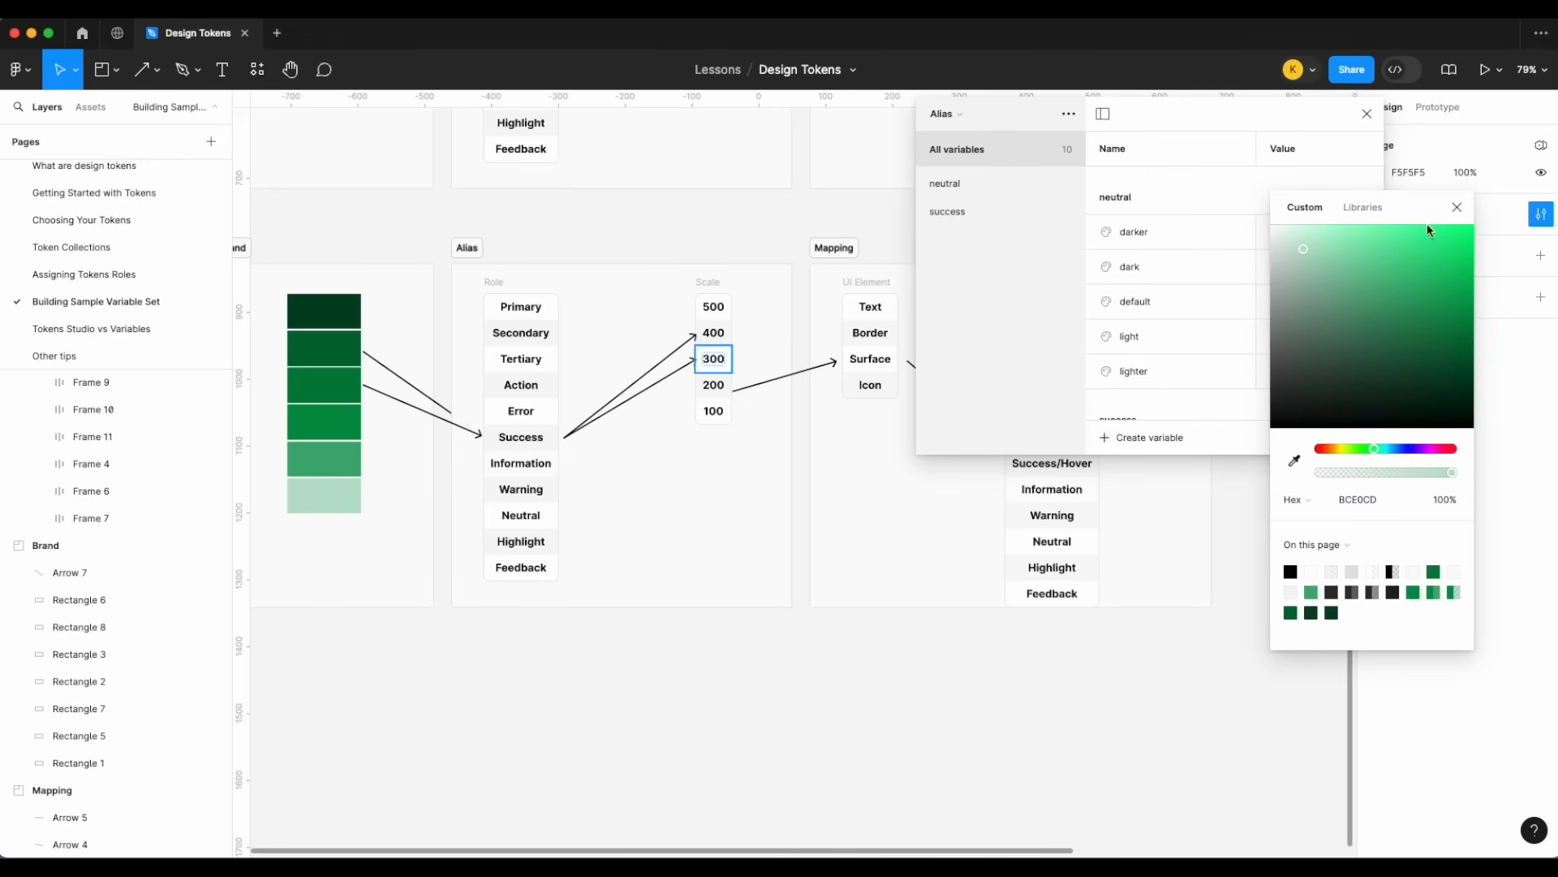
click(1456, 208)
click(993, 213)
click(1175, 328)
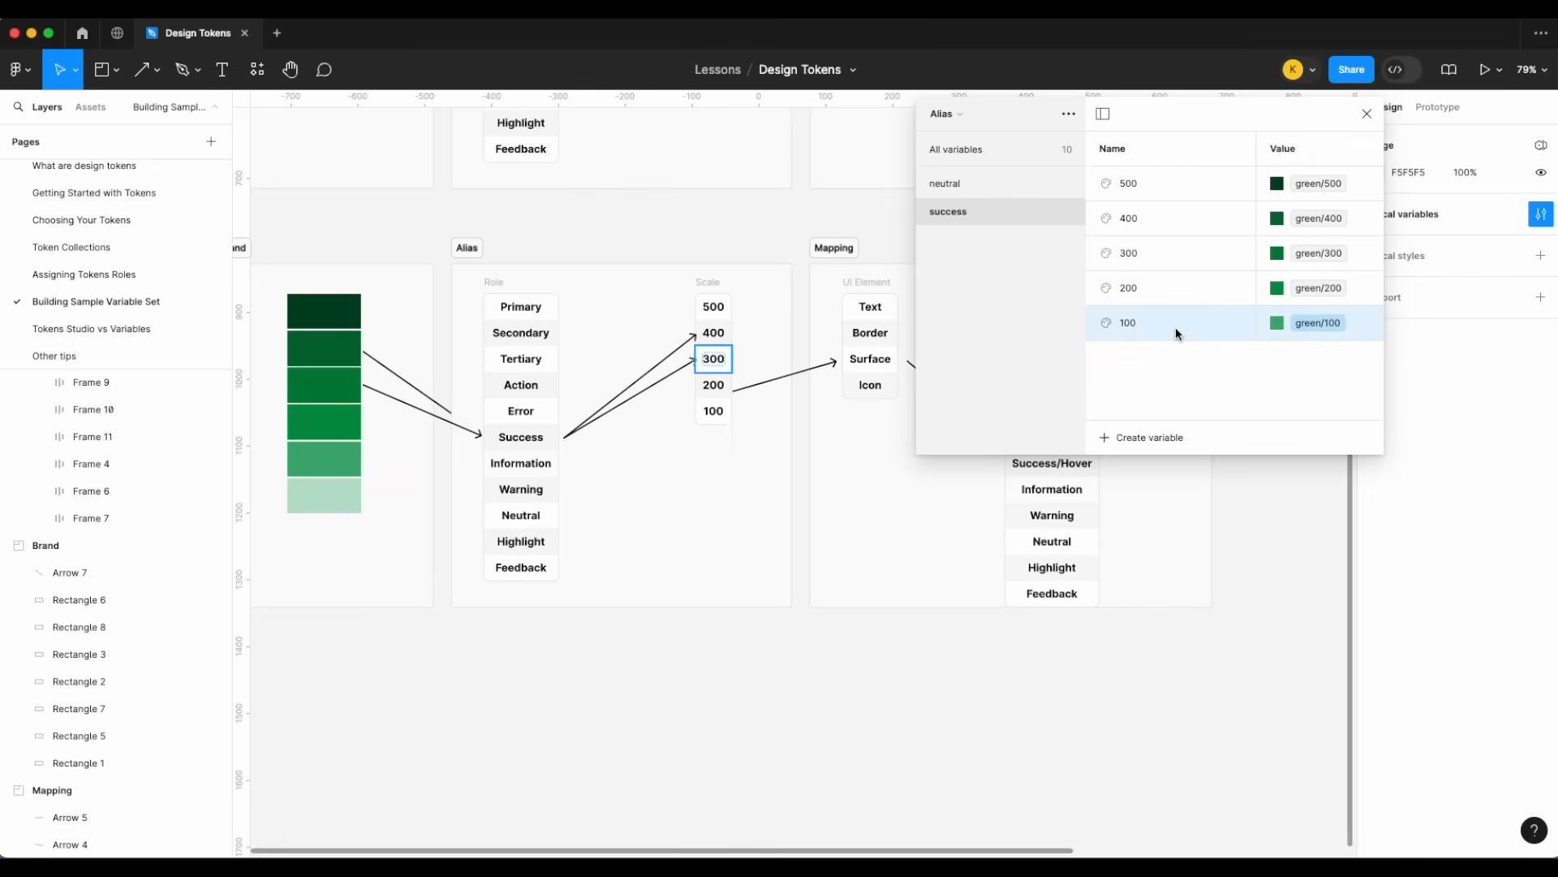
key(super+d)
text(50)
key(Return)
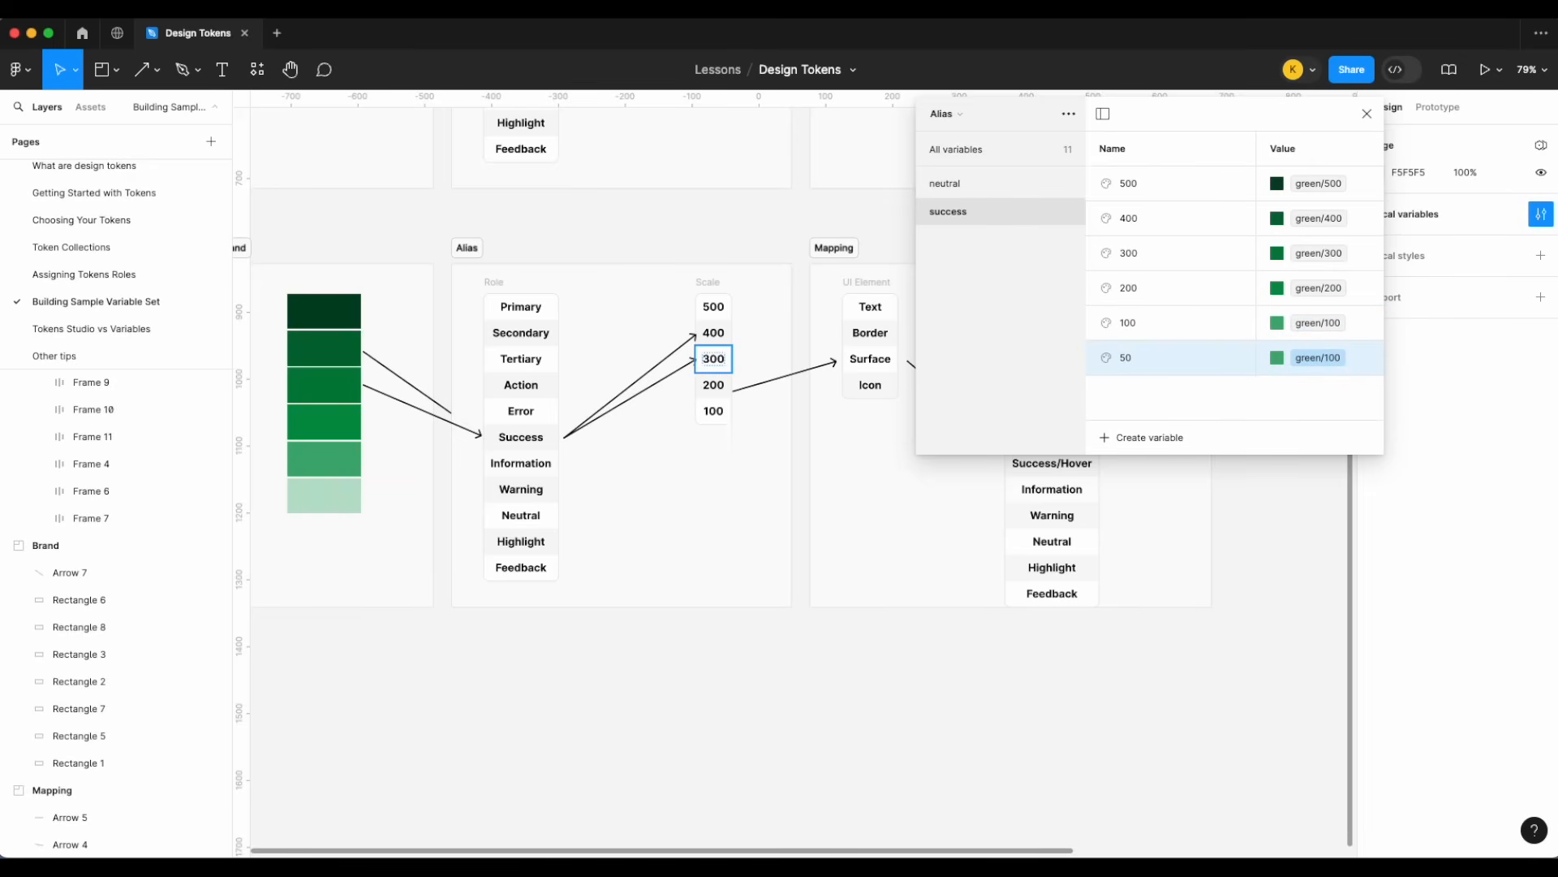
click(1276, 361)
click(1312, 606)
- Set the Mapped surface group's success variable to success/50 and check the message frame
click(964, 118)
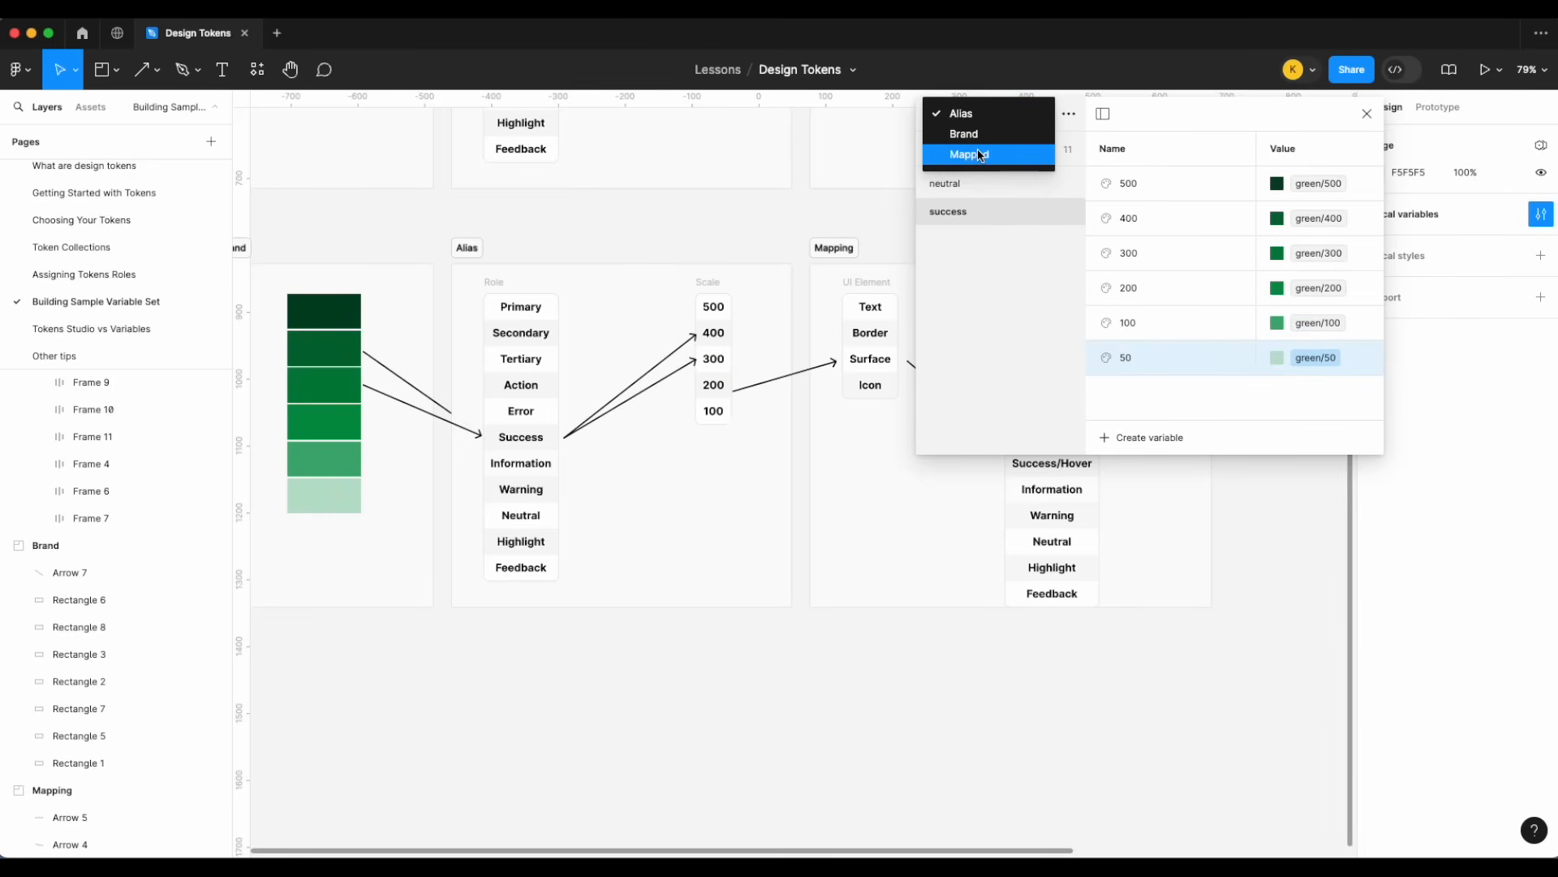
click(977, 153)
click(1028, 238)
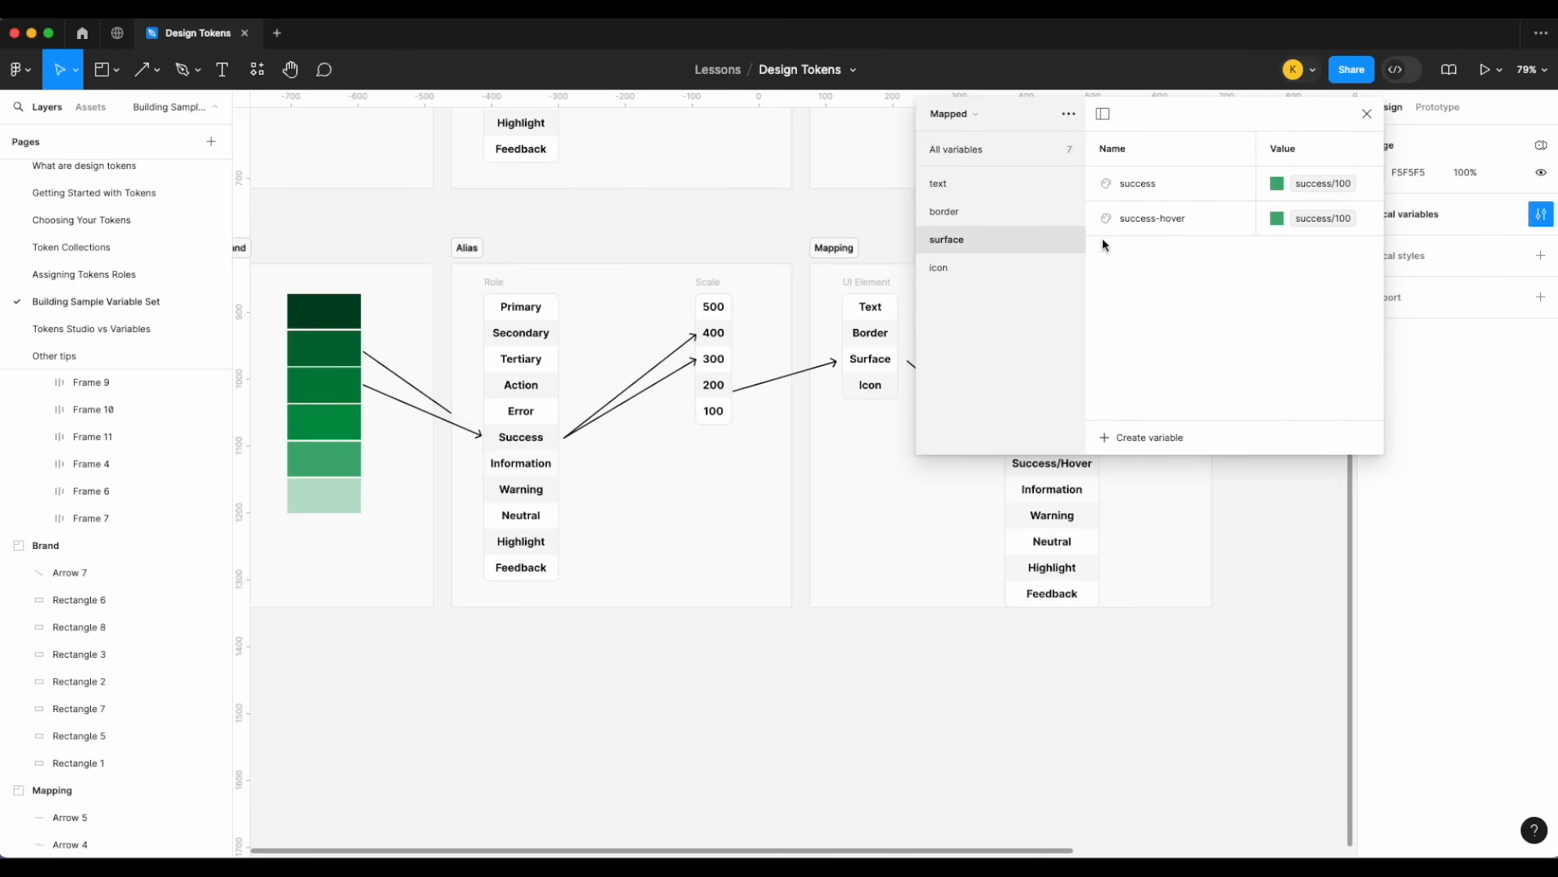
click(1278, 185)
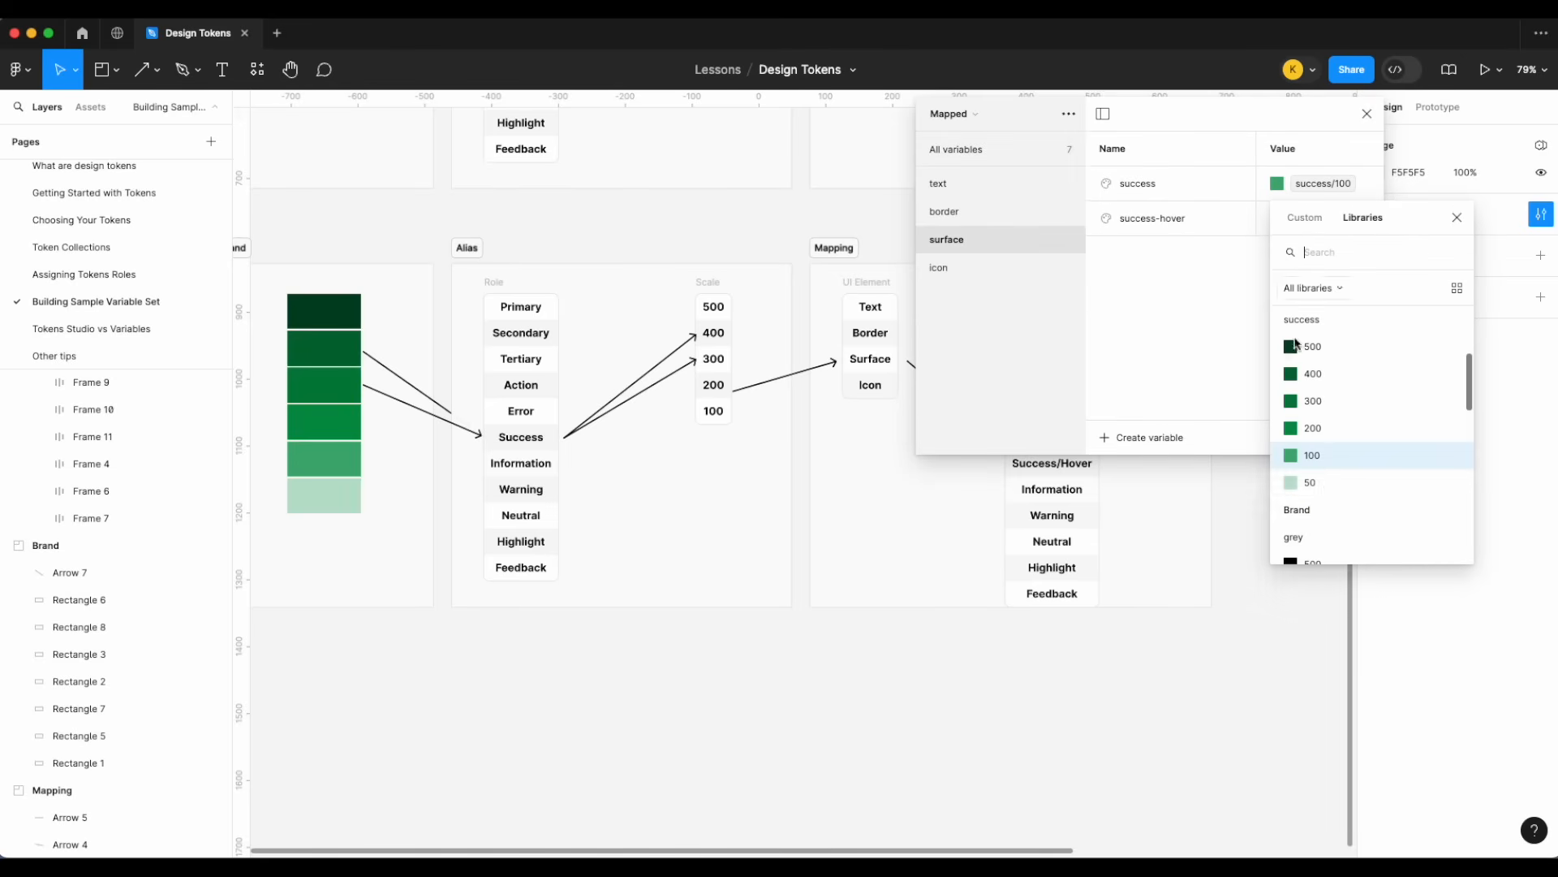
click(1328, 491)
scroll(1036, 515, right, 10)
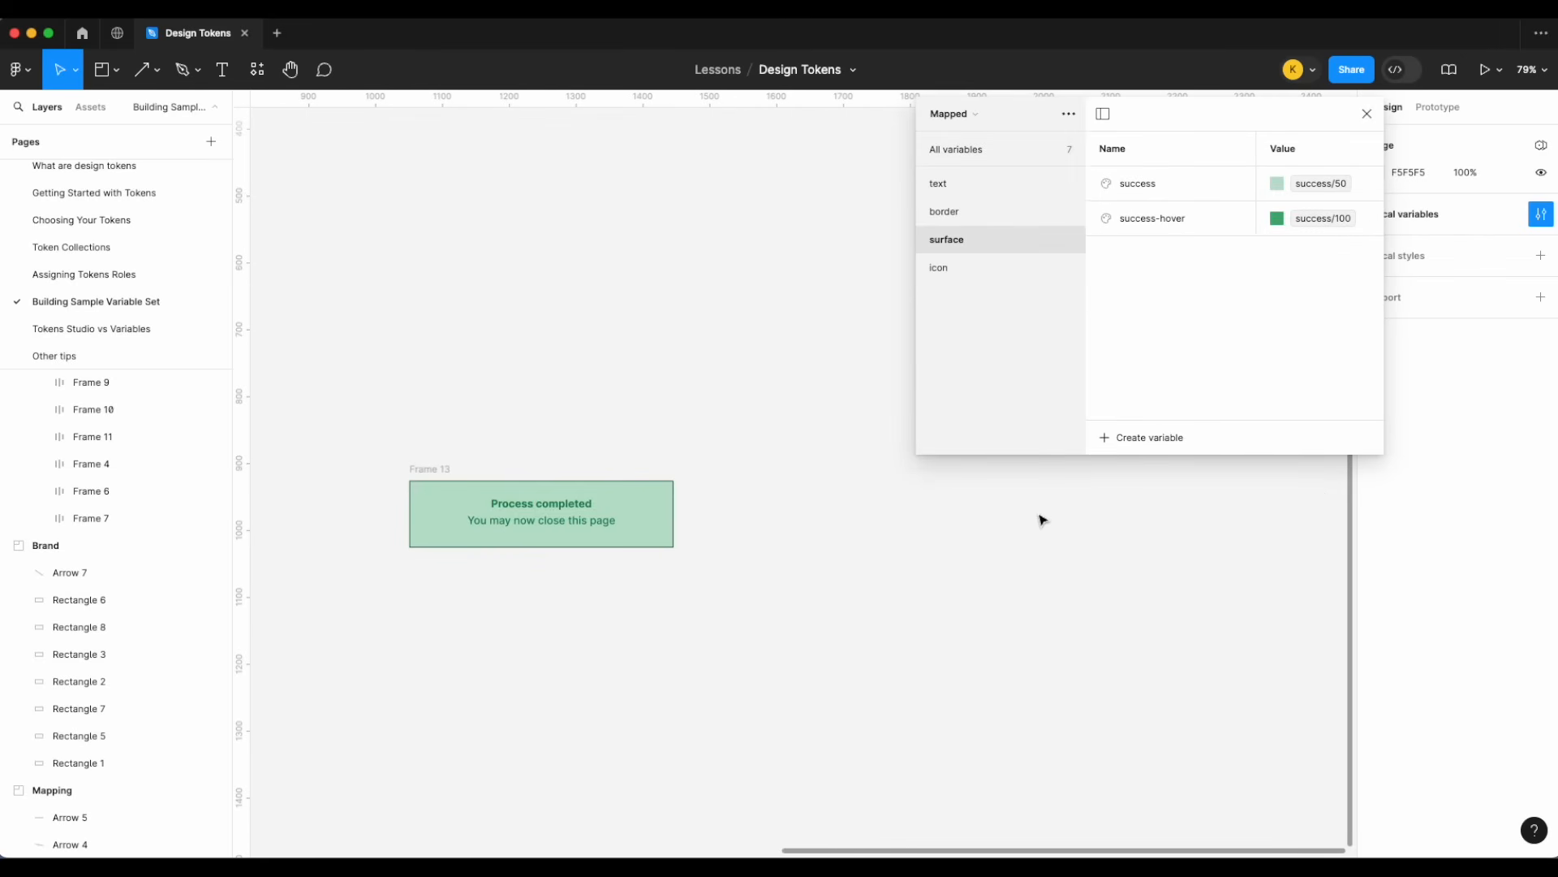
scroll(661, 560, up, 5)
scroll(661, 560, left, 3)
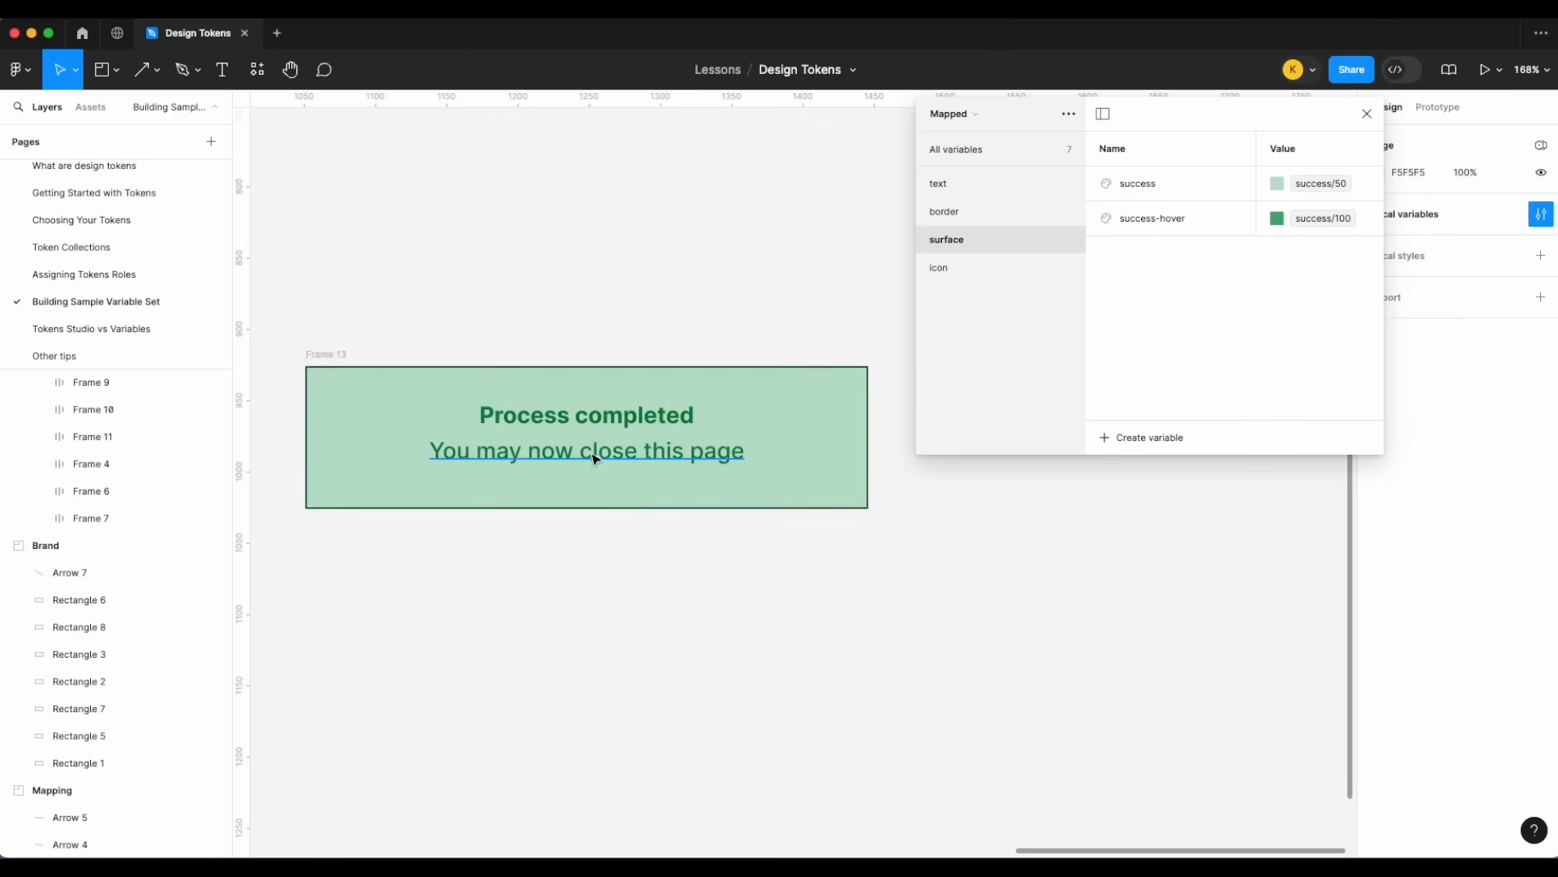
scroll(693, 358, left, 1)
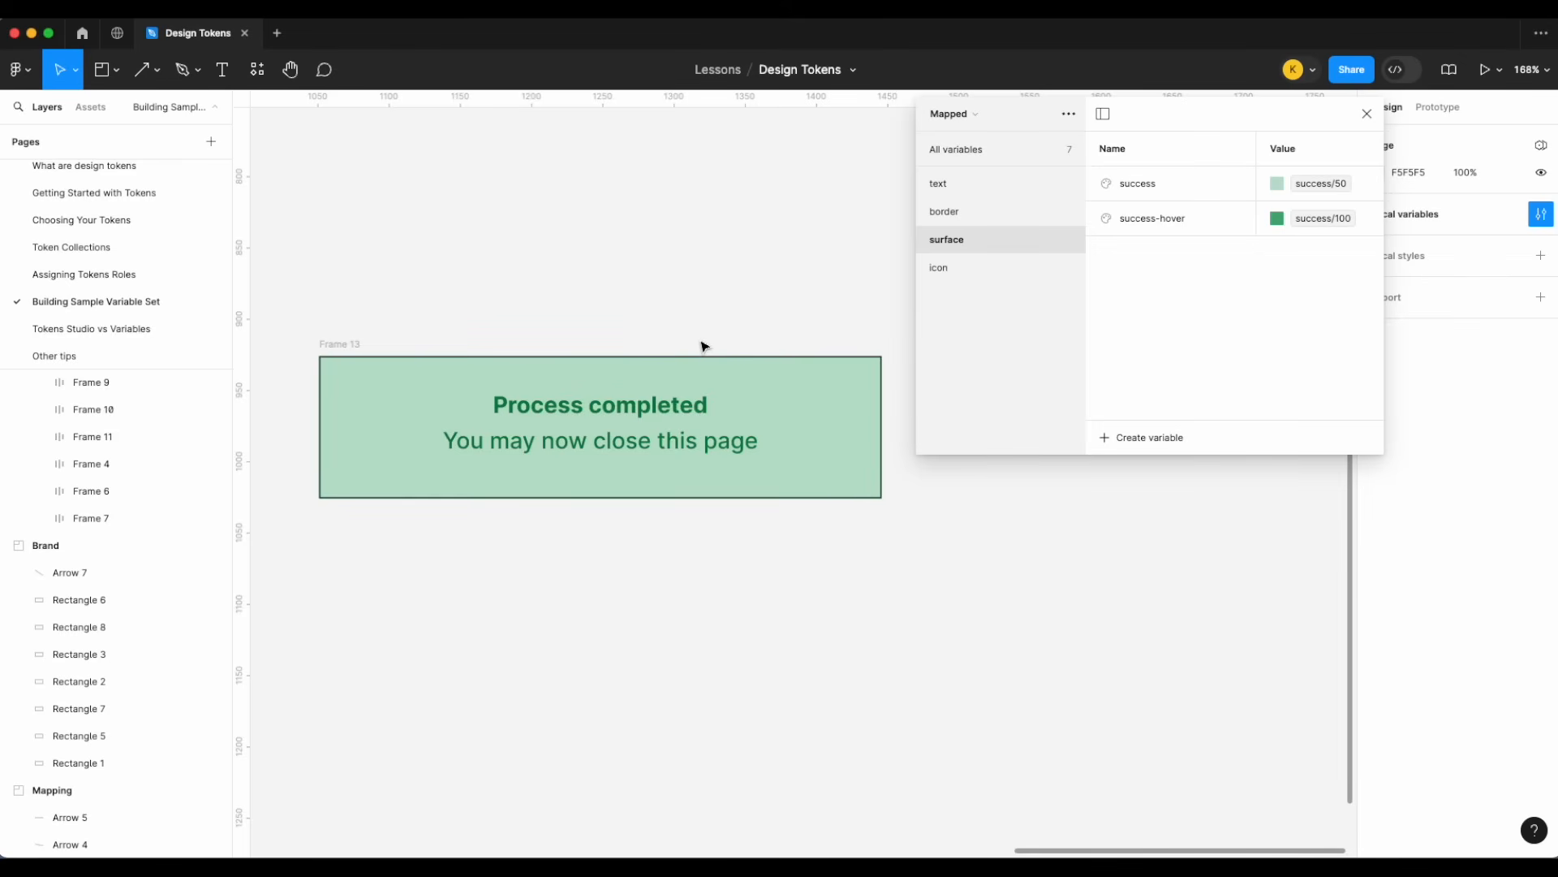
scroll(704, 346, down, 2)
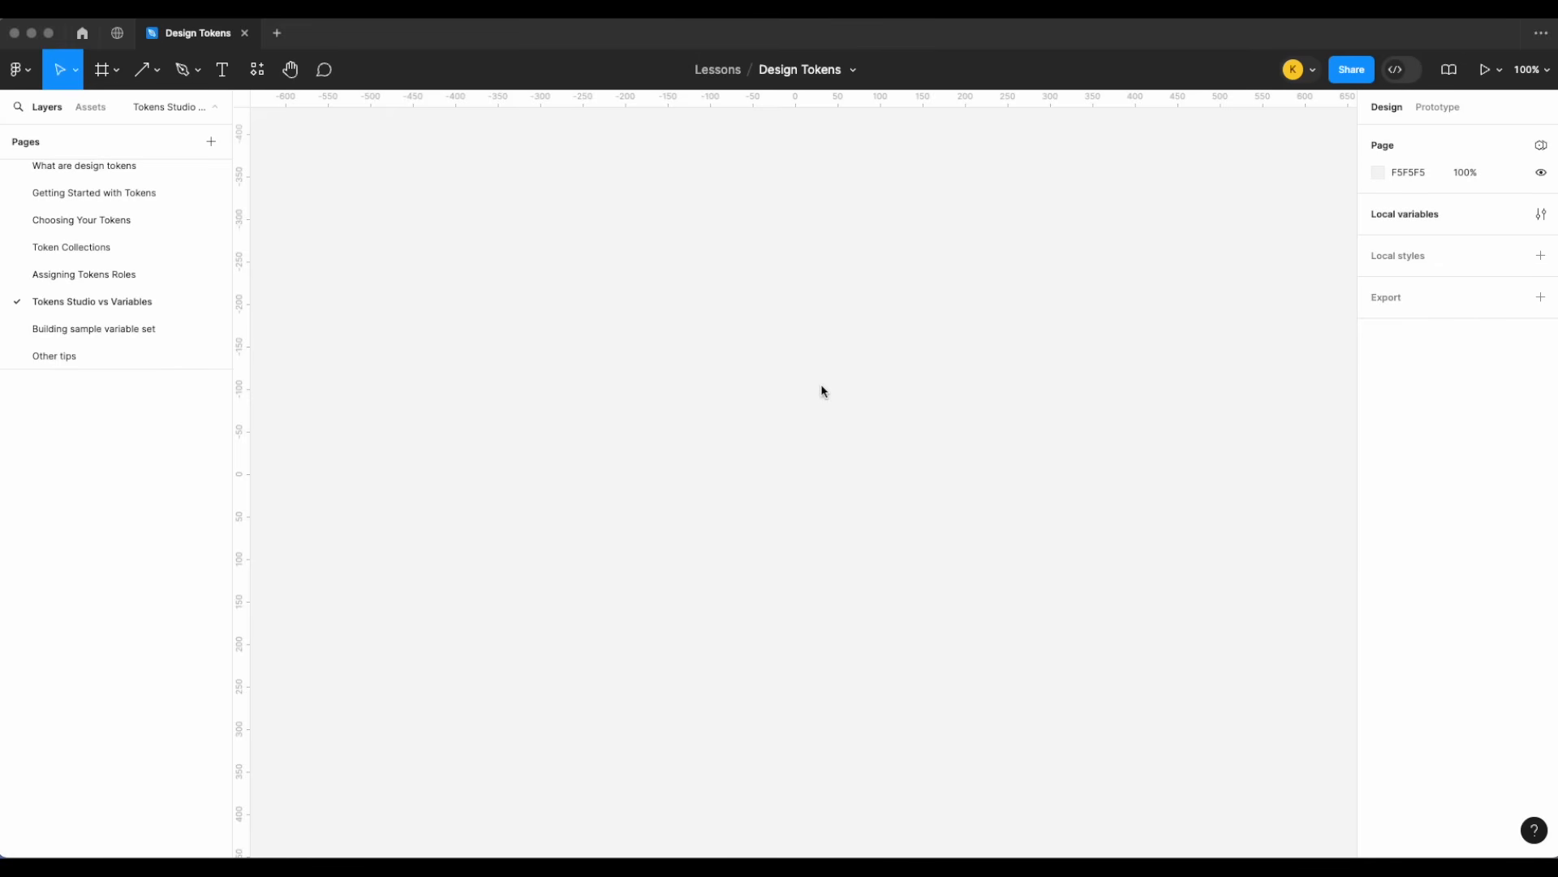
- Open the Tokens Studio for Figma plugin and examine the token types available in the global set
click(413, 18)
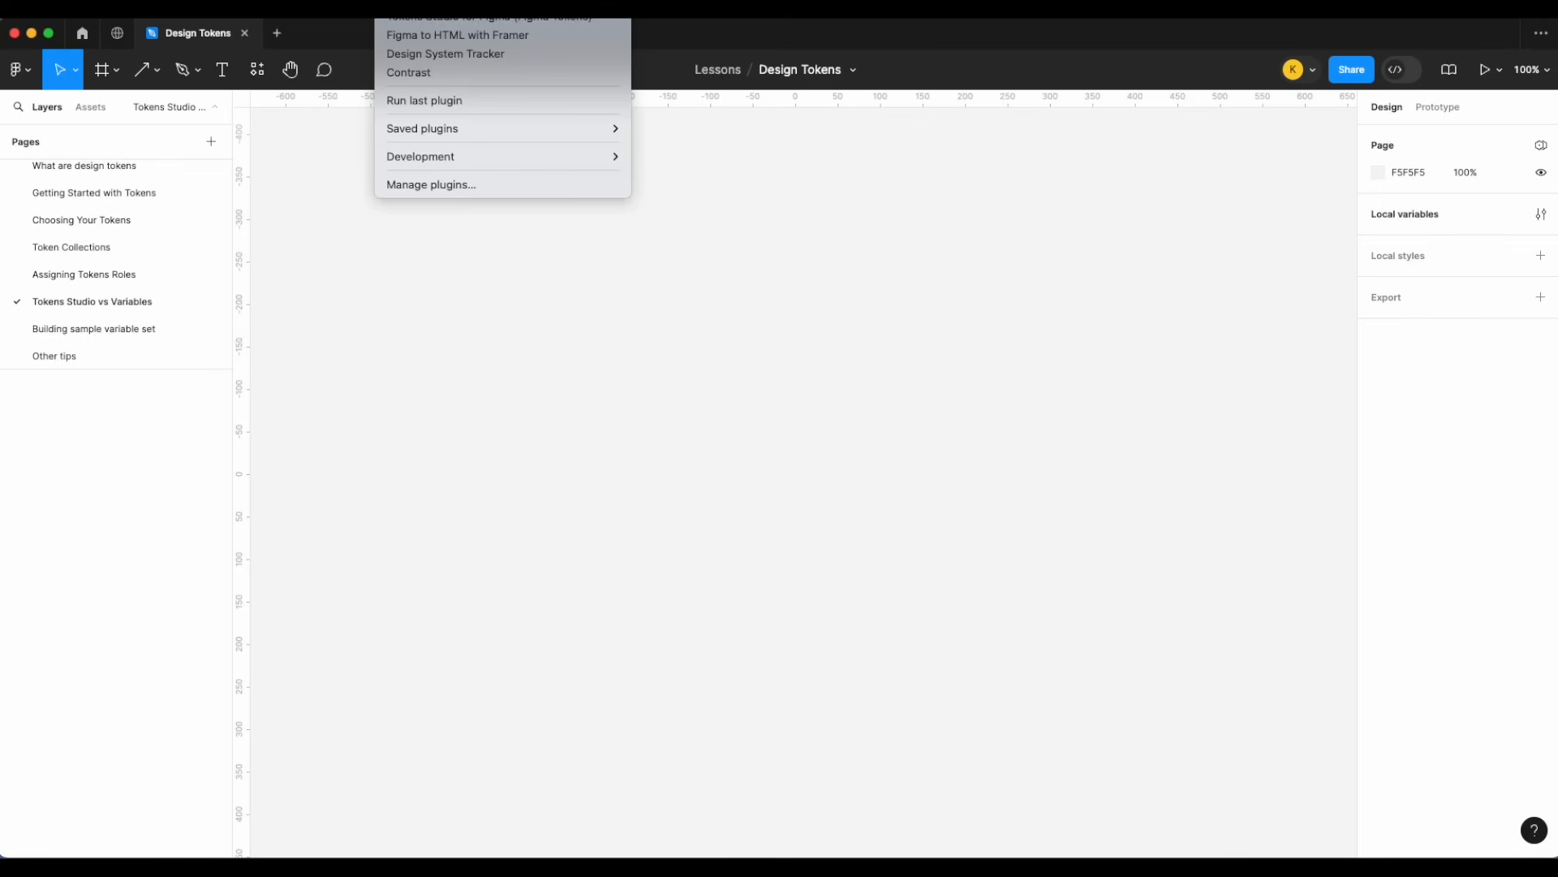
click(413, 20)
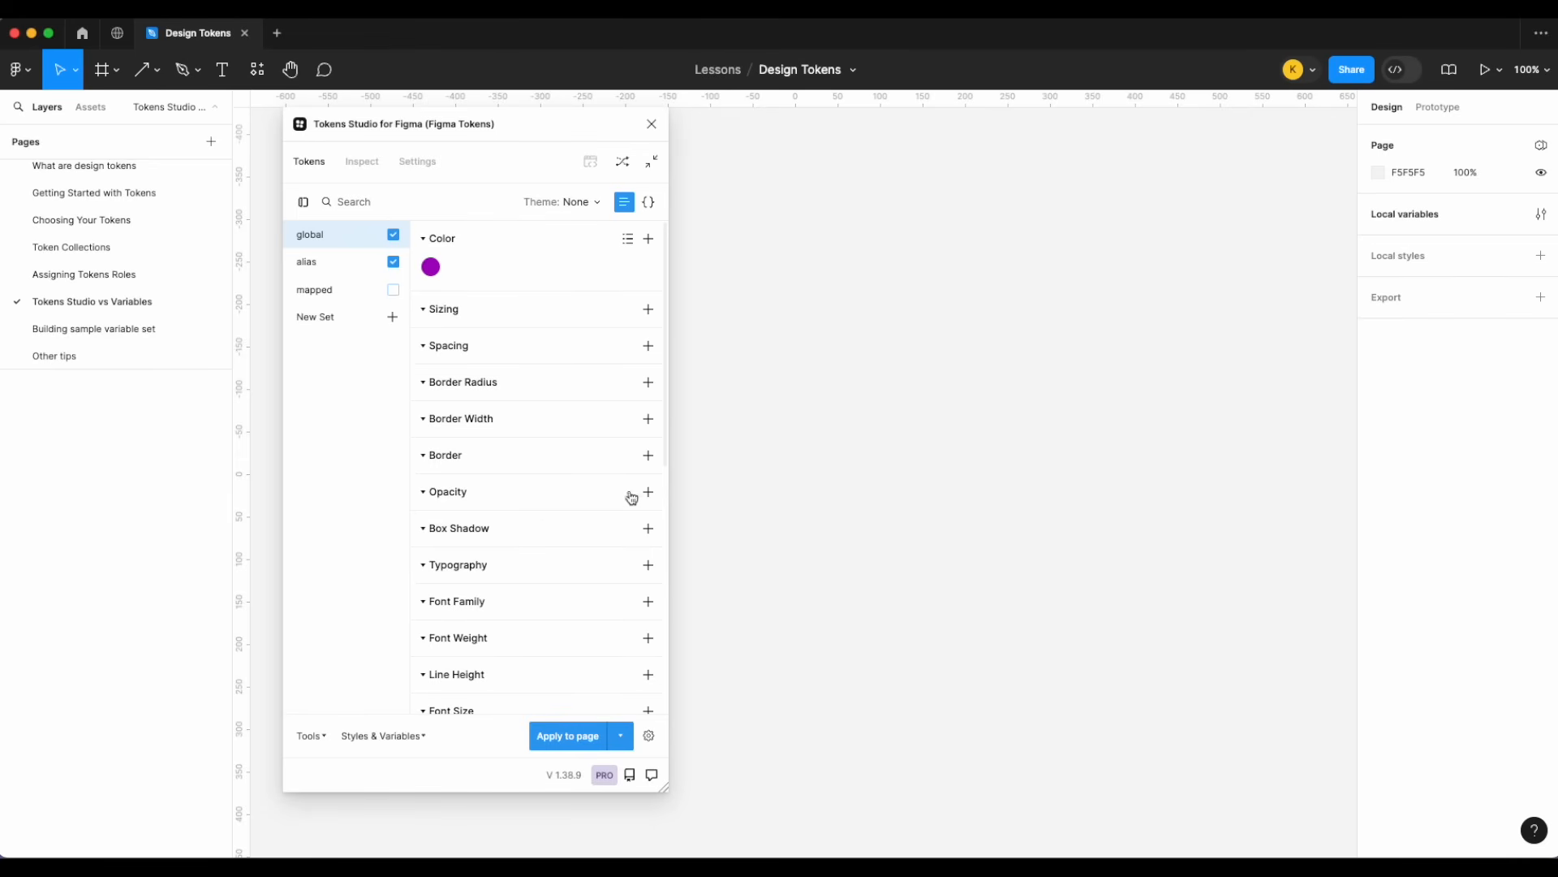
scroll(483, 480, down, 1)
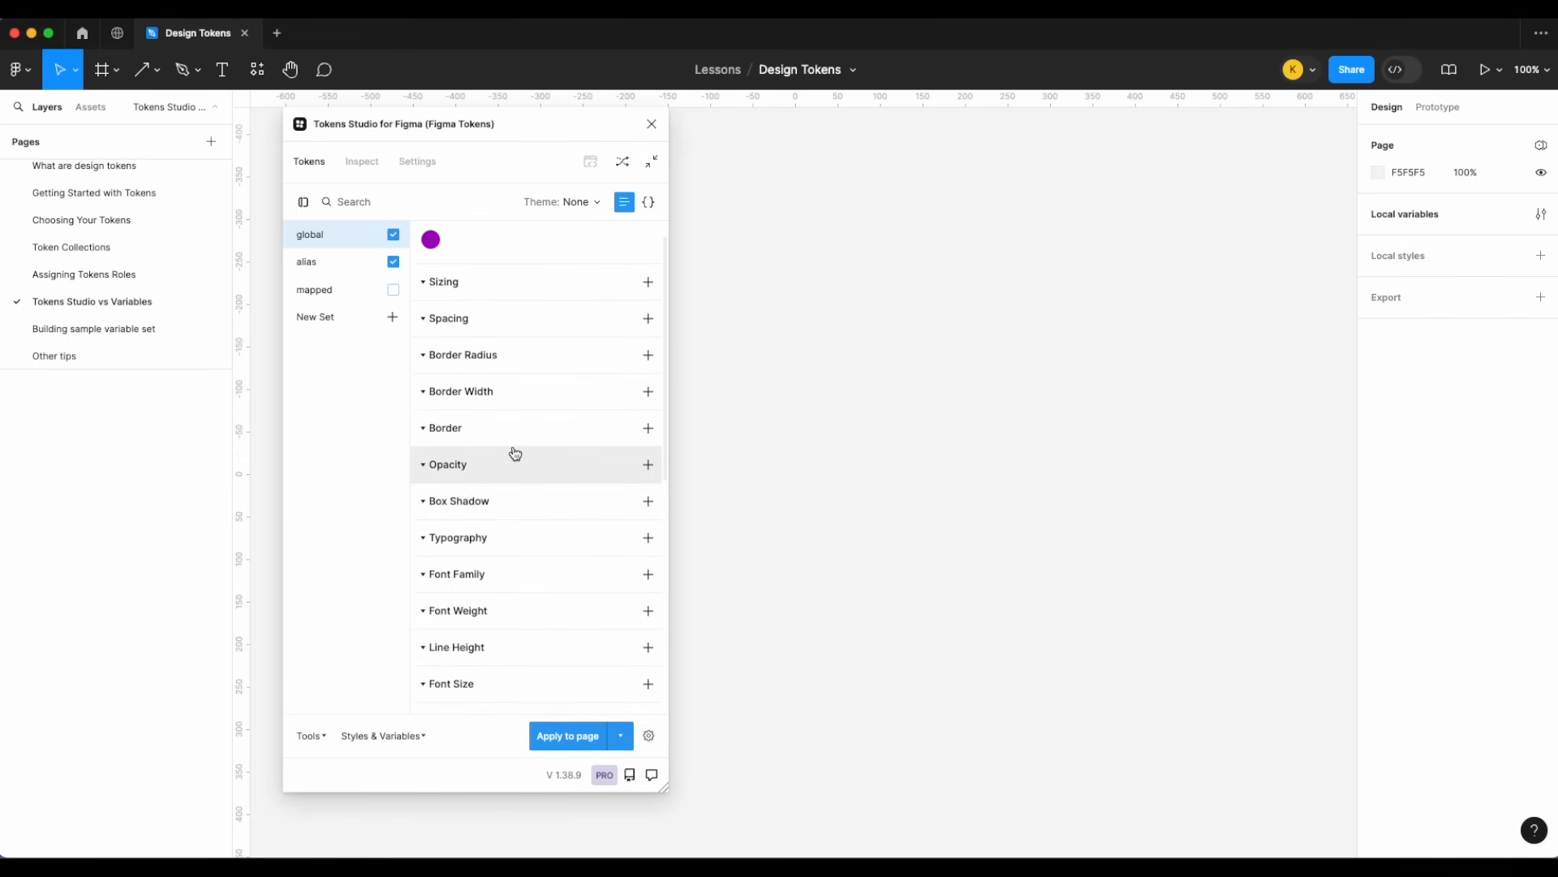
scroll(527, 475, down, 1)
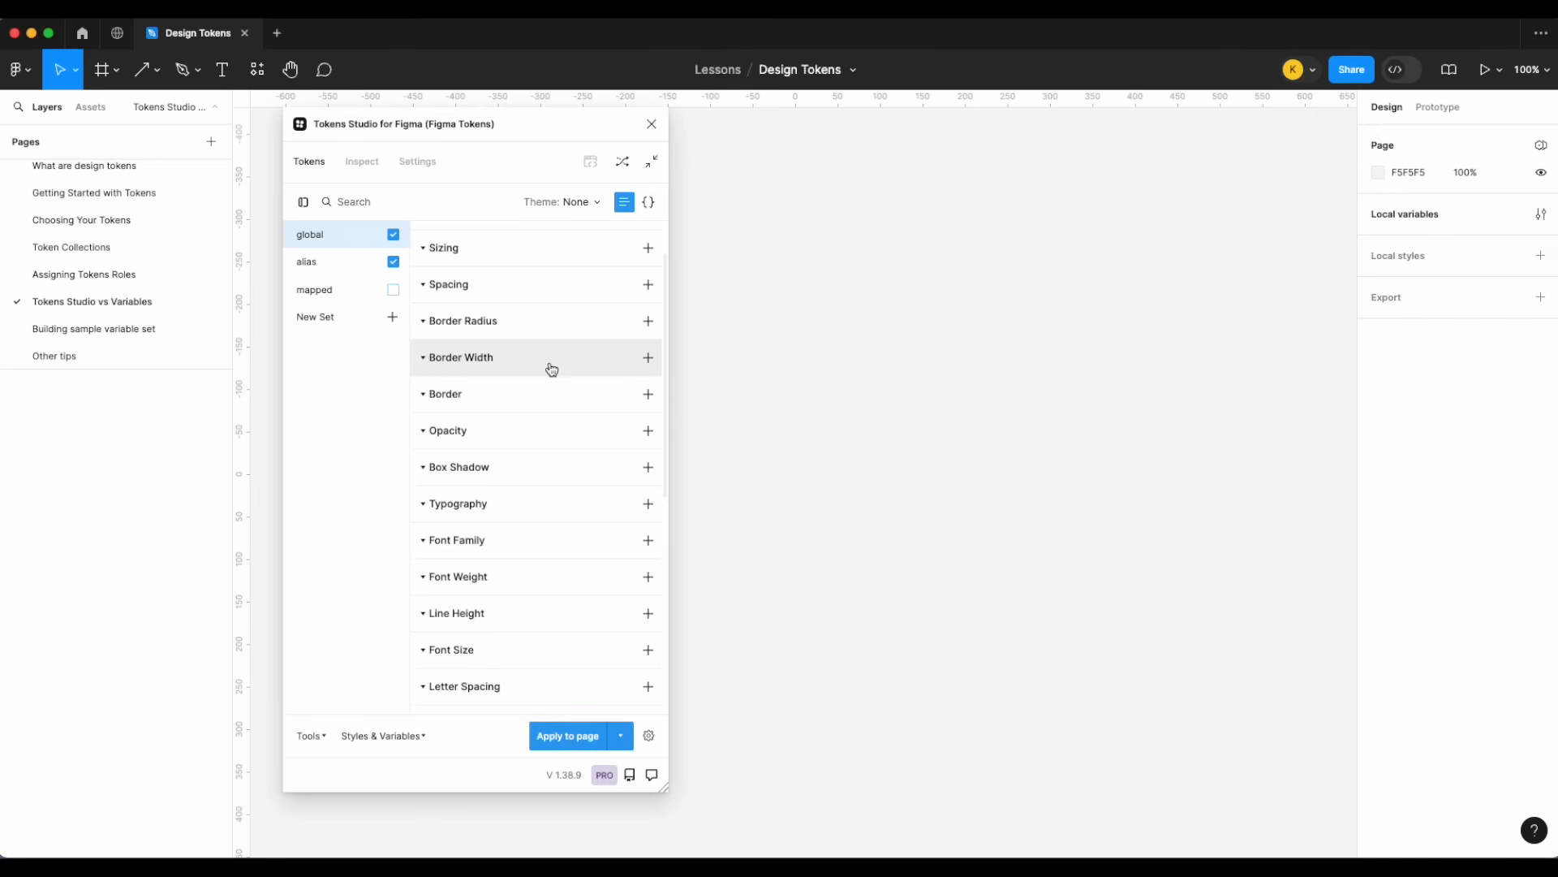
scroll(552, 481, down, 1)
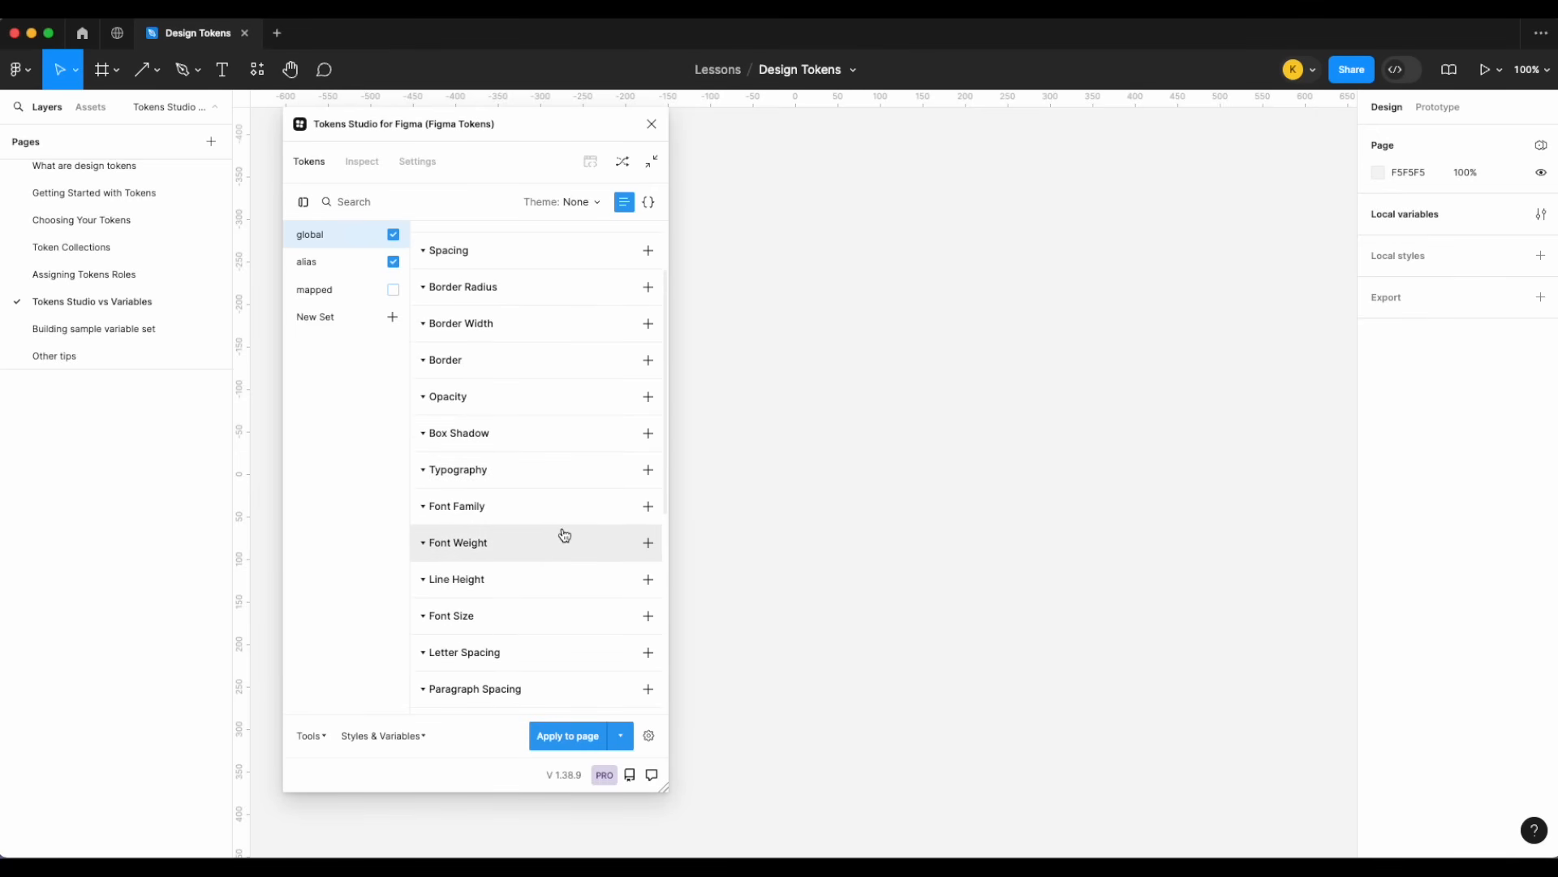
scroll(565, 536, up, 3)
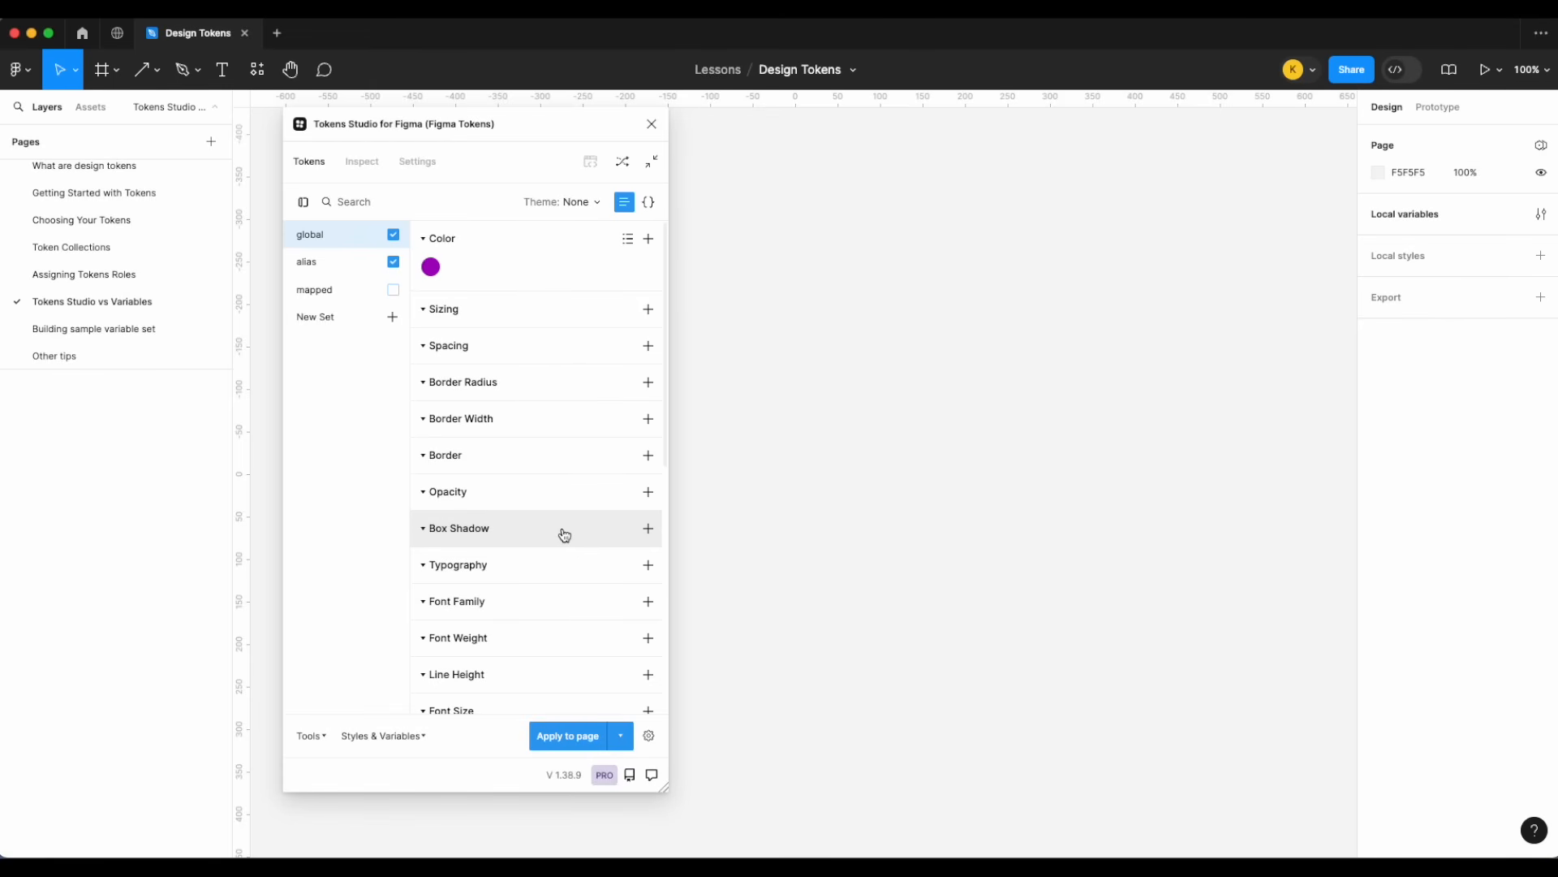
scroll(564, 535, down, 1)
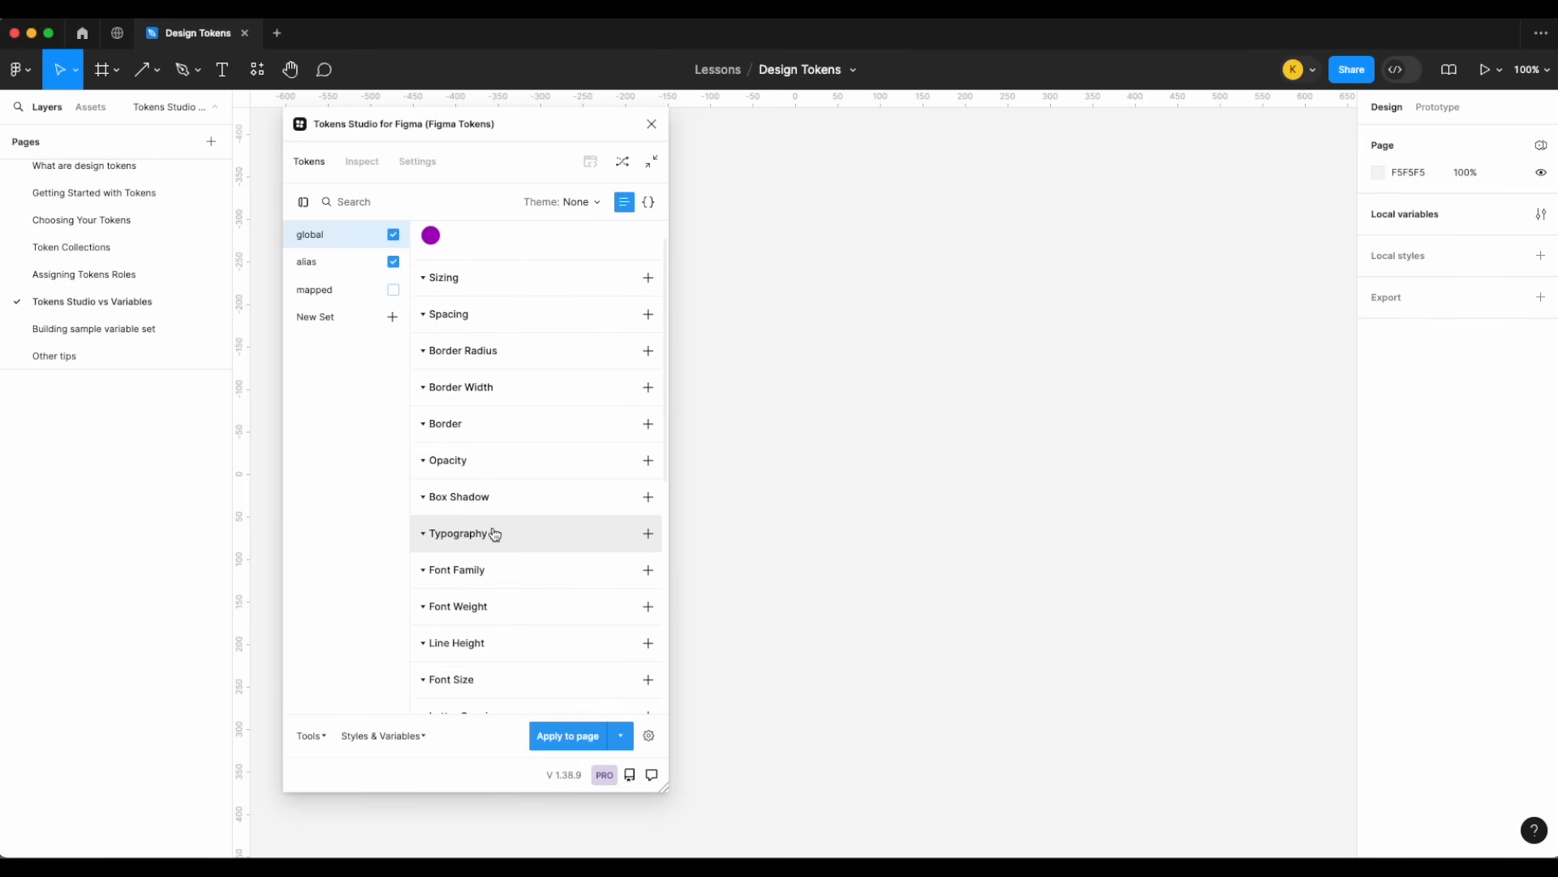
scroll(494, 533, up, 1)
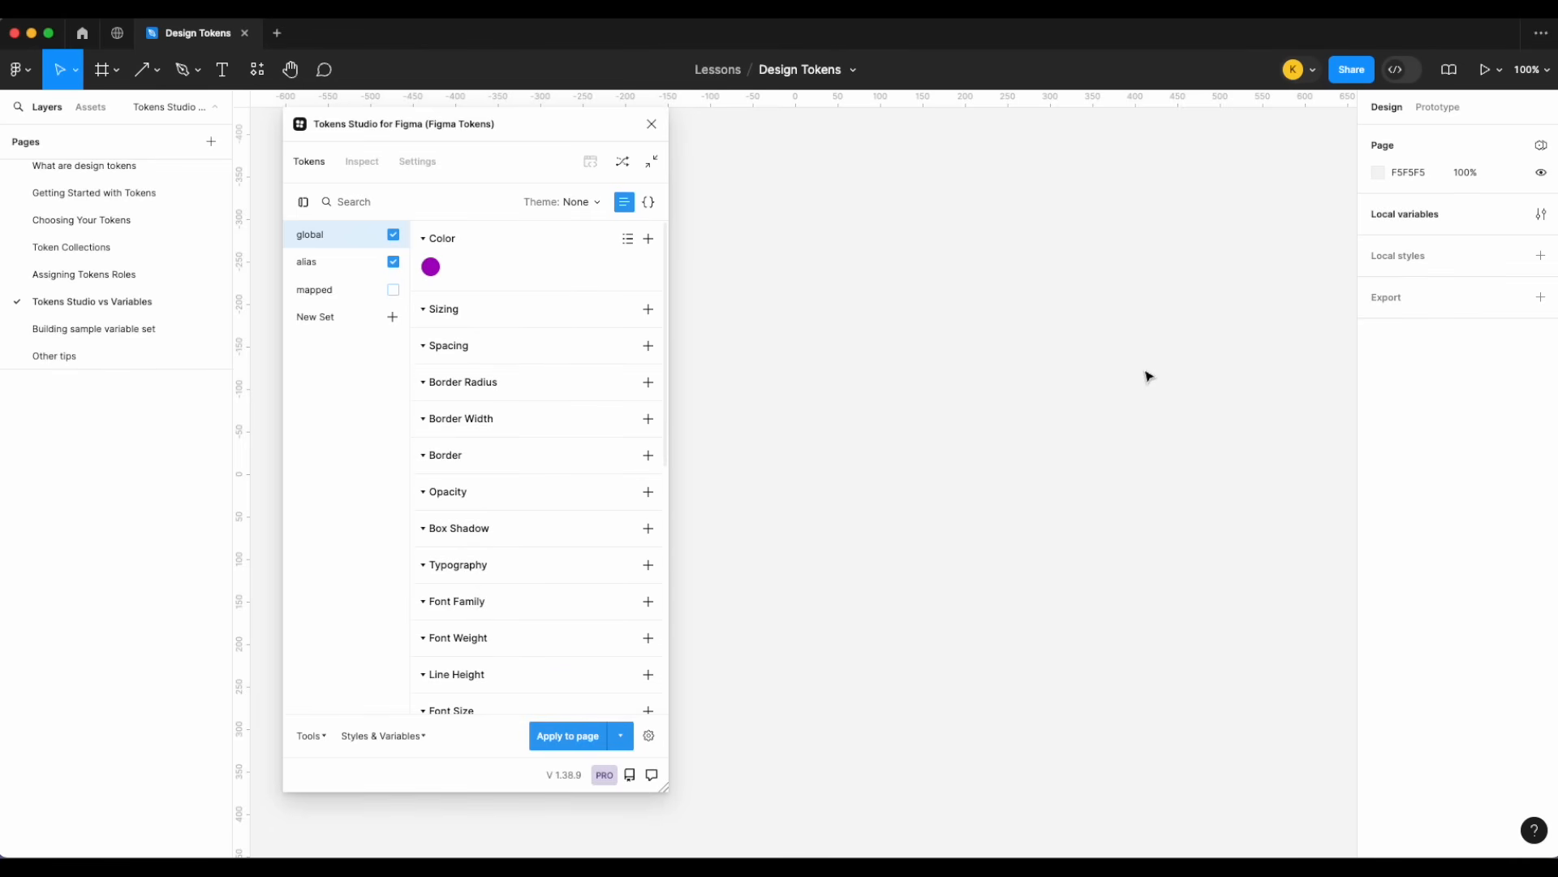
- Add a text box about 209 × 91 px reading "Hello" to the empty canvas
click(224, 72)
drag(940, 391, 1118, 465)
text(Hello)
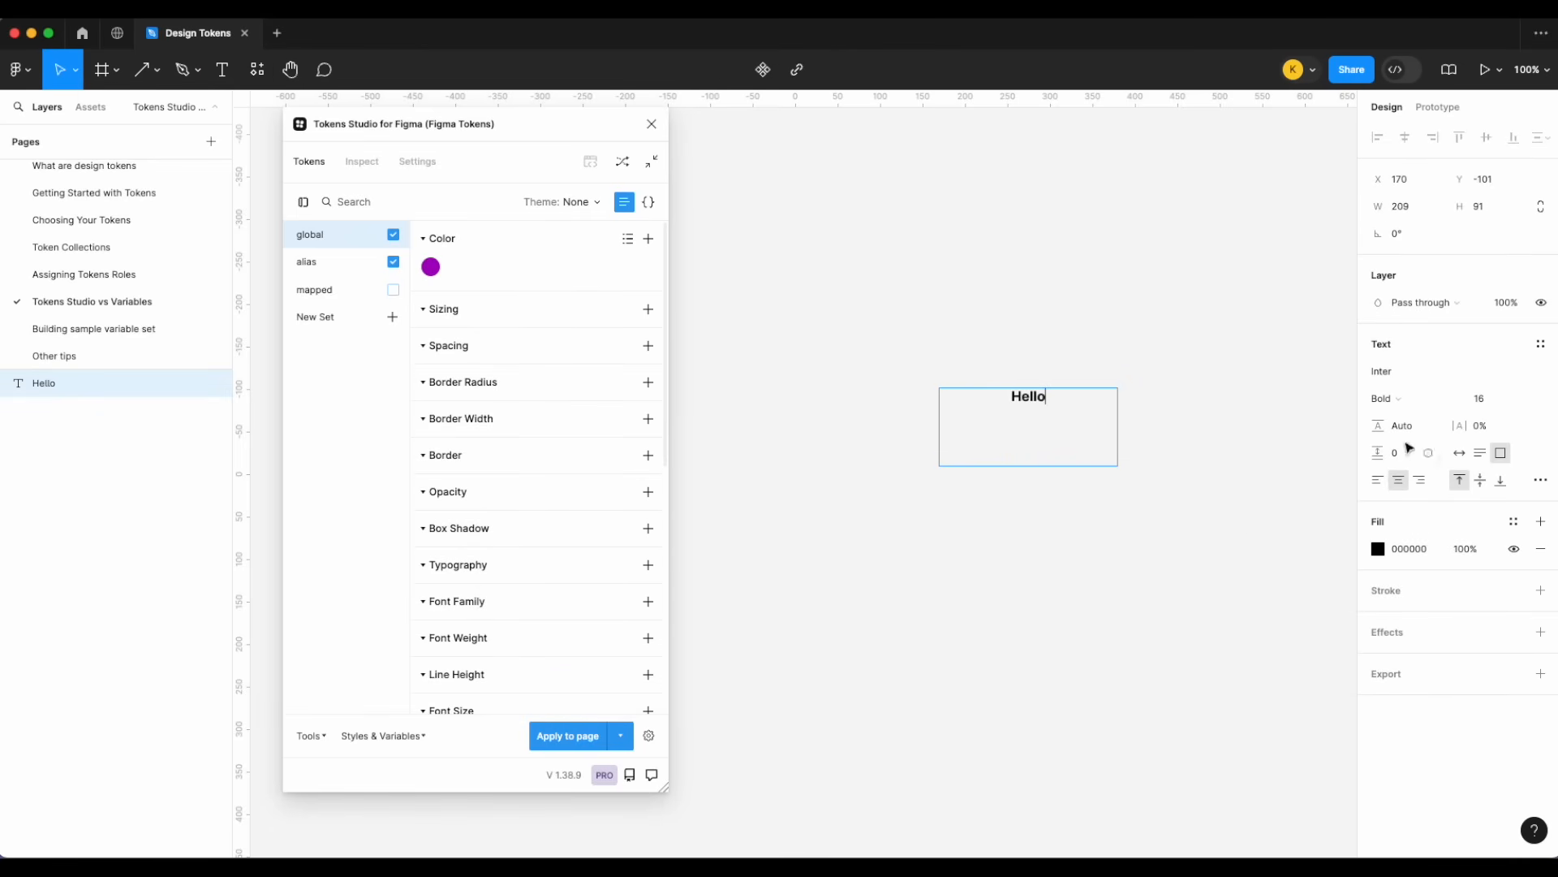
- Check the "Hello" text's font size options for applying a variable and delete the text box
click(1525, 398)
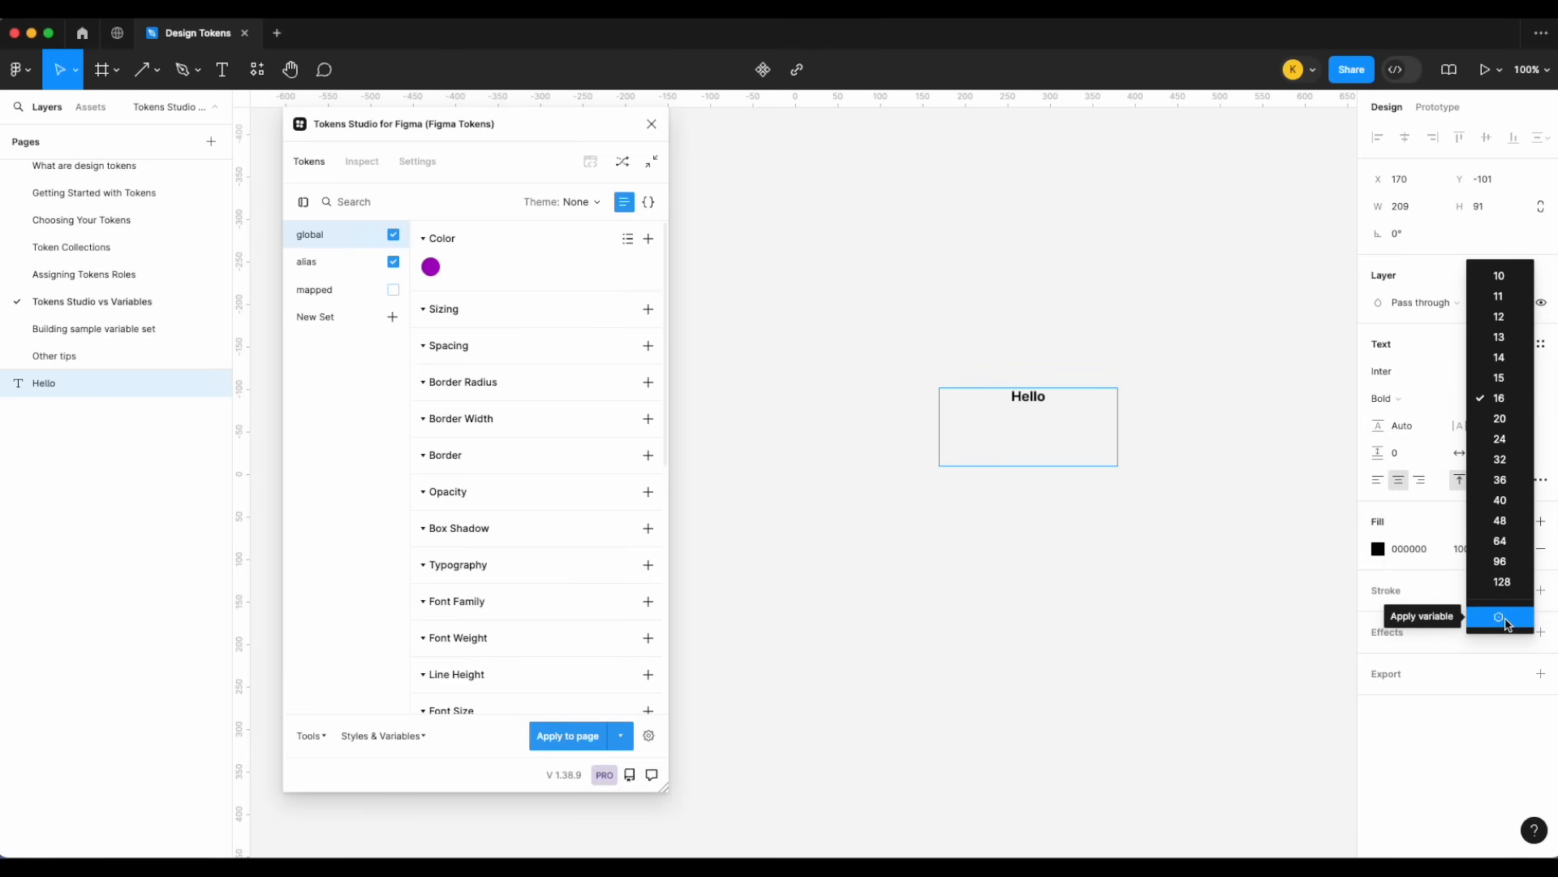
click(1012, 619)
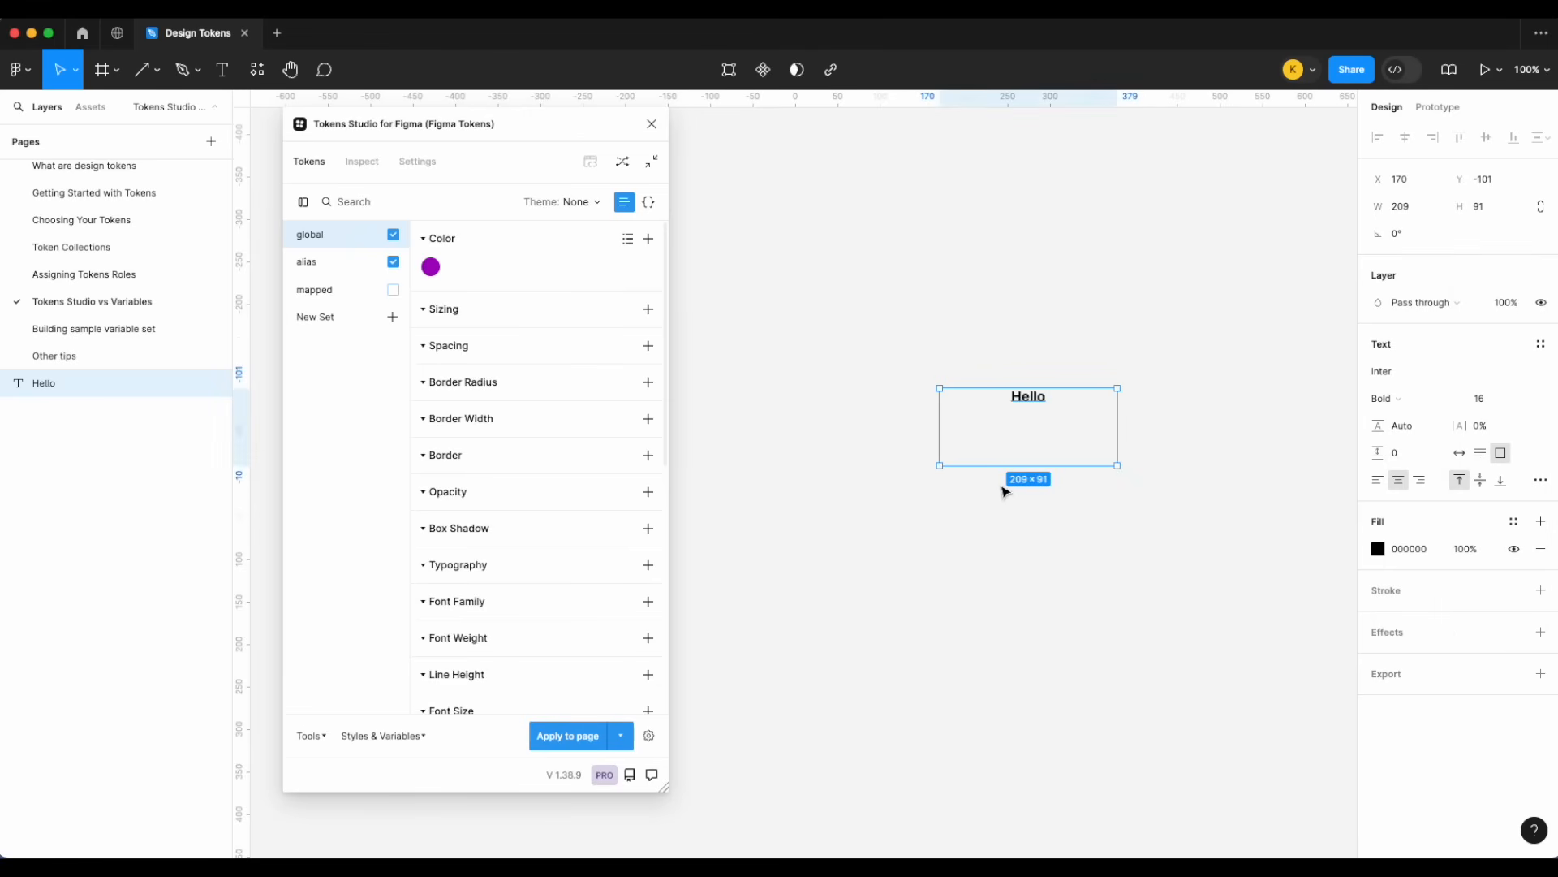
key(Delete)
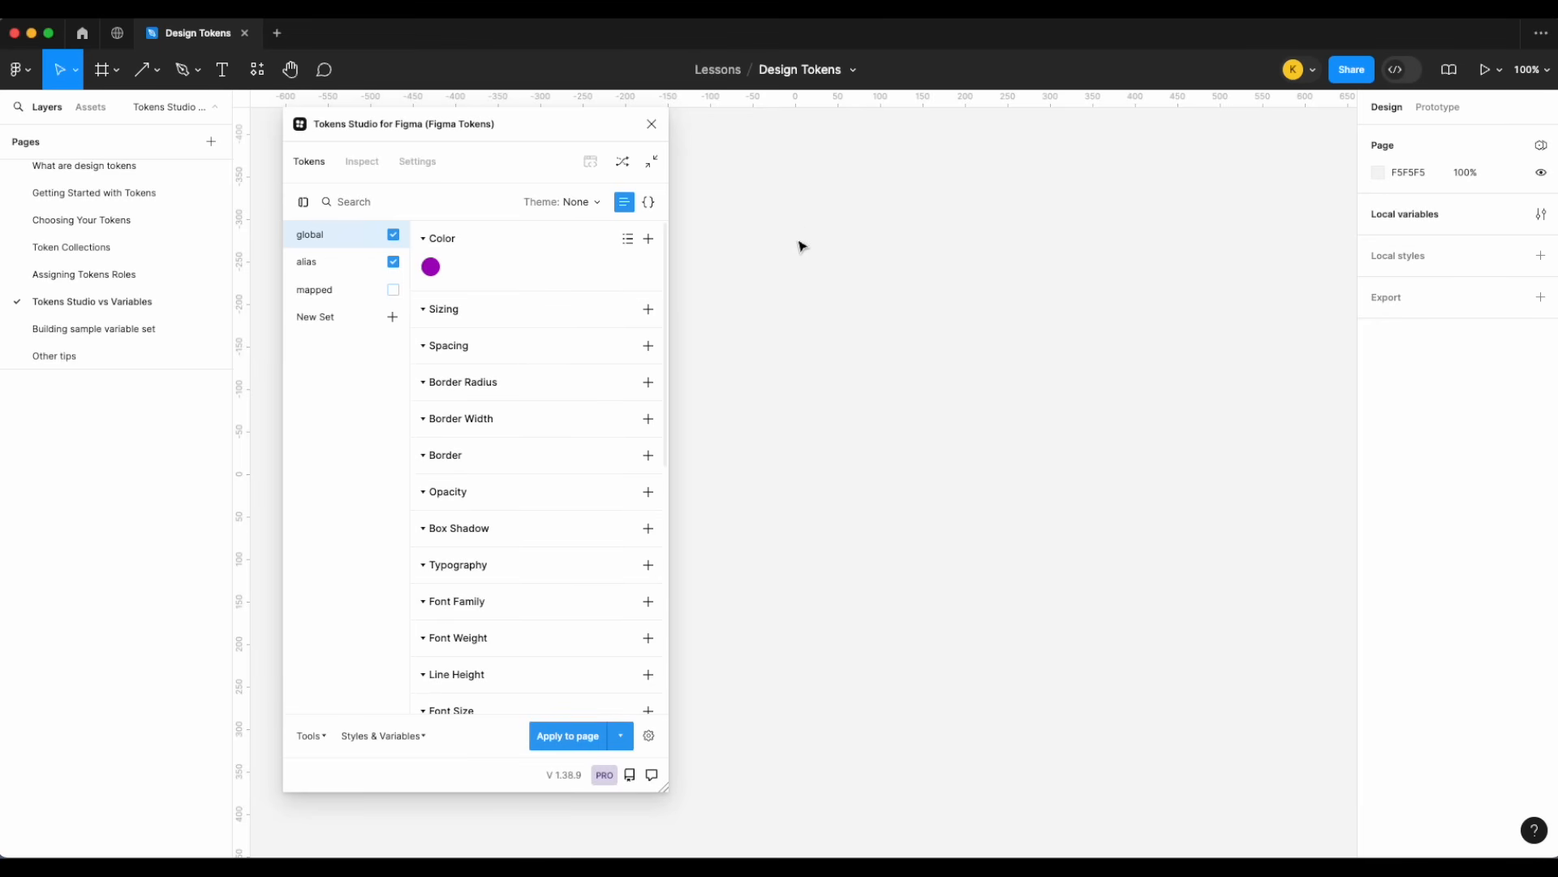
- Review the token types in the plugin's global set and activate the mapped token set
scroll(514, 377, down, 10)
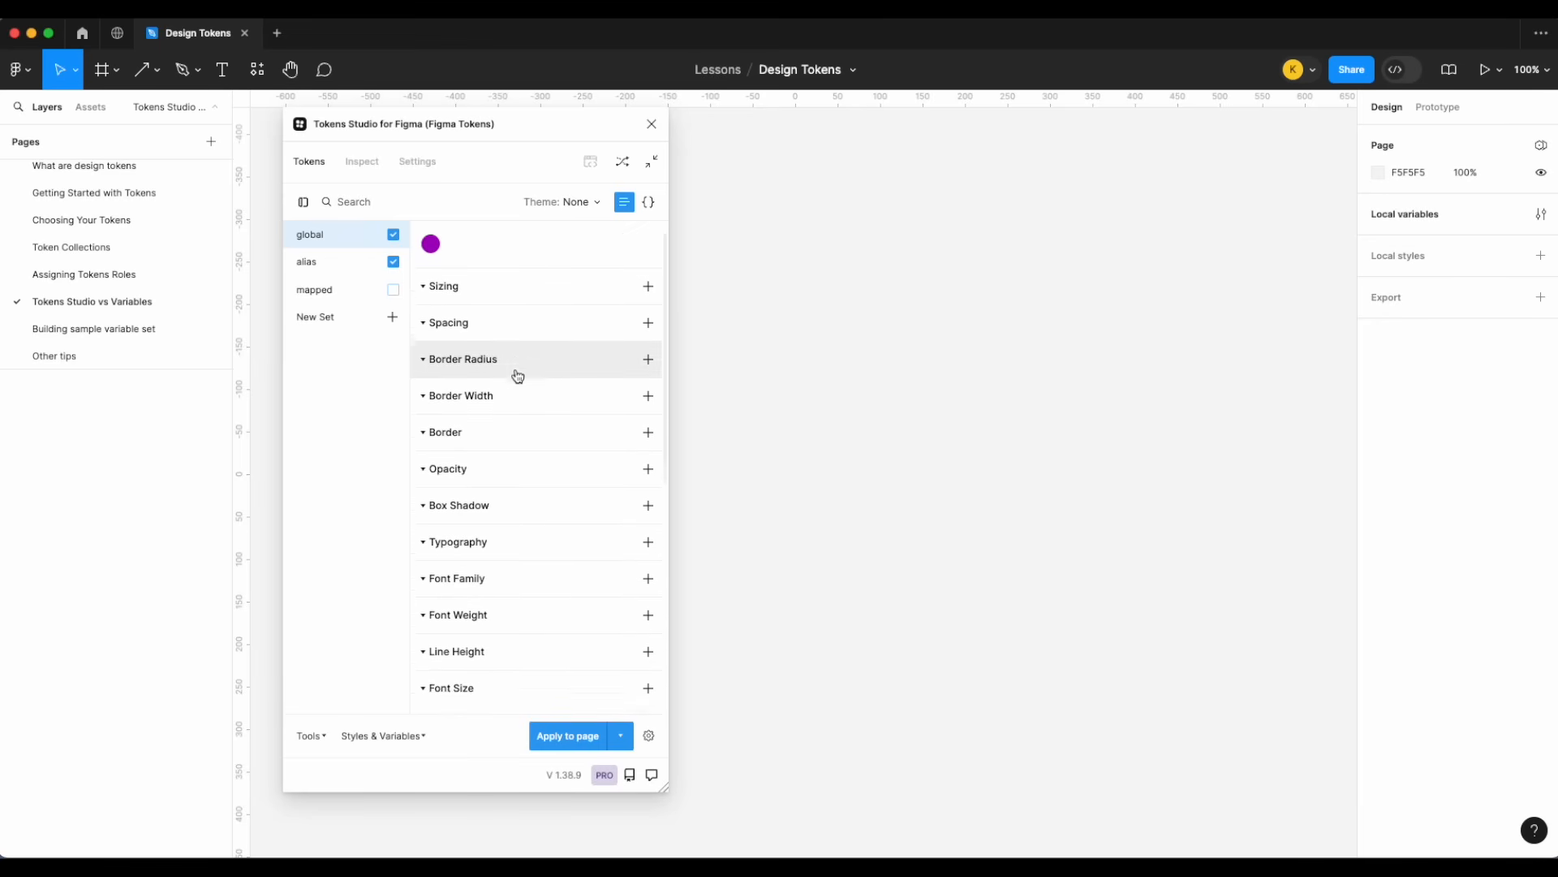
scroll(517, 376, up, 10)
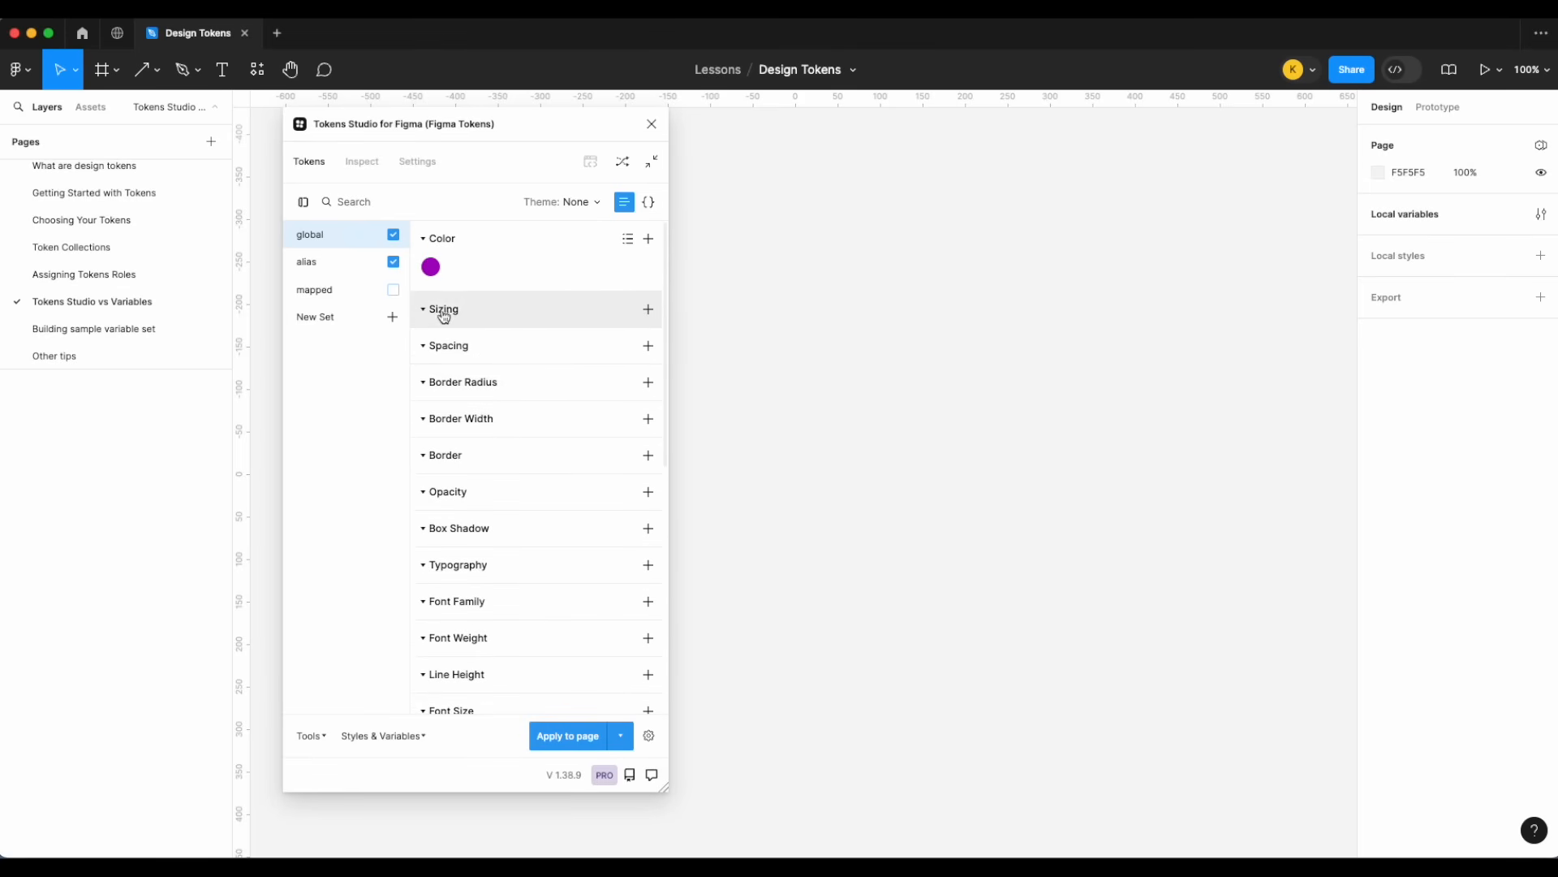
click(394, 291)
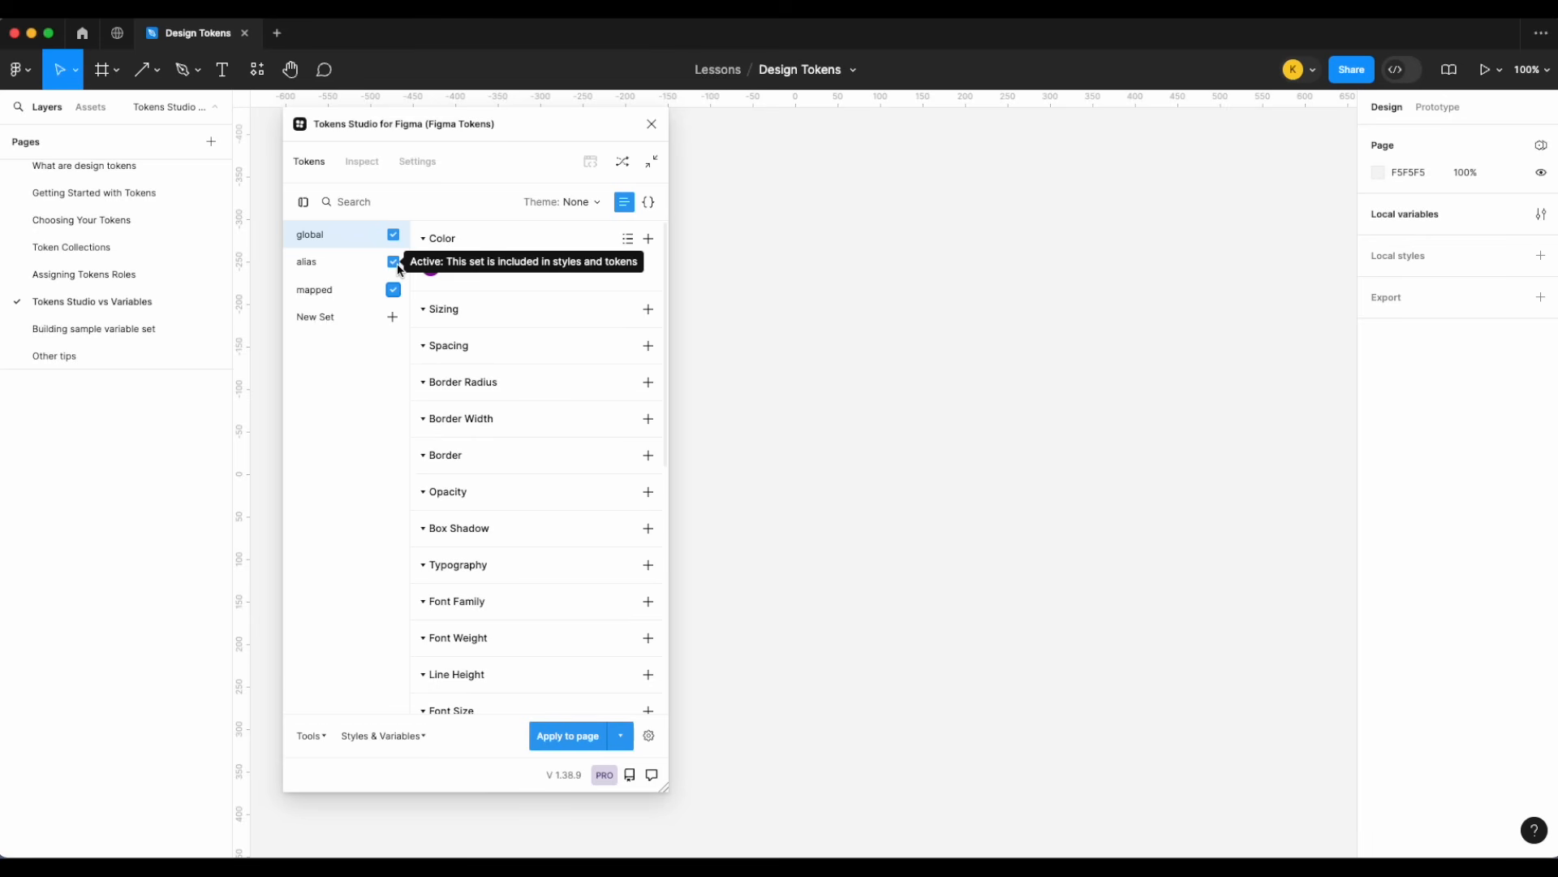
- Check the Tokens Studio theme management dialog and close the plugin
click(546, 205)
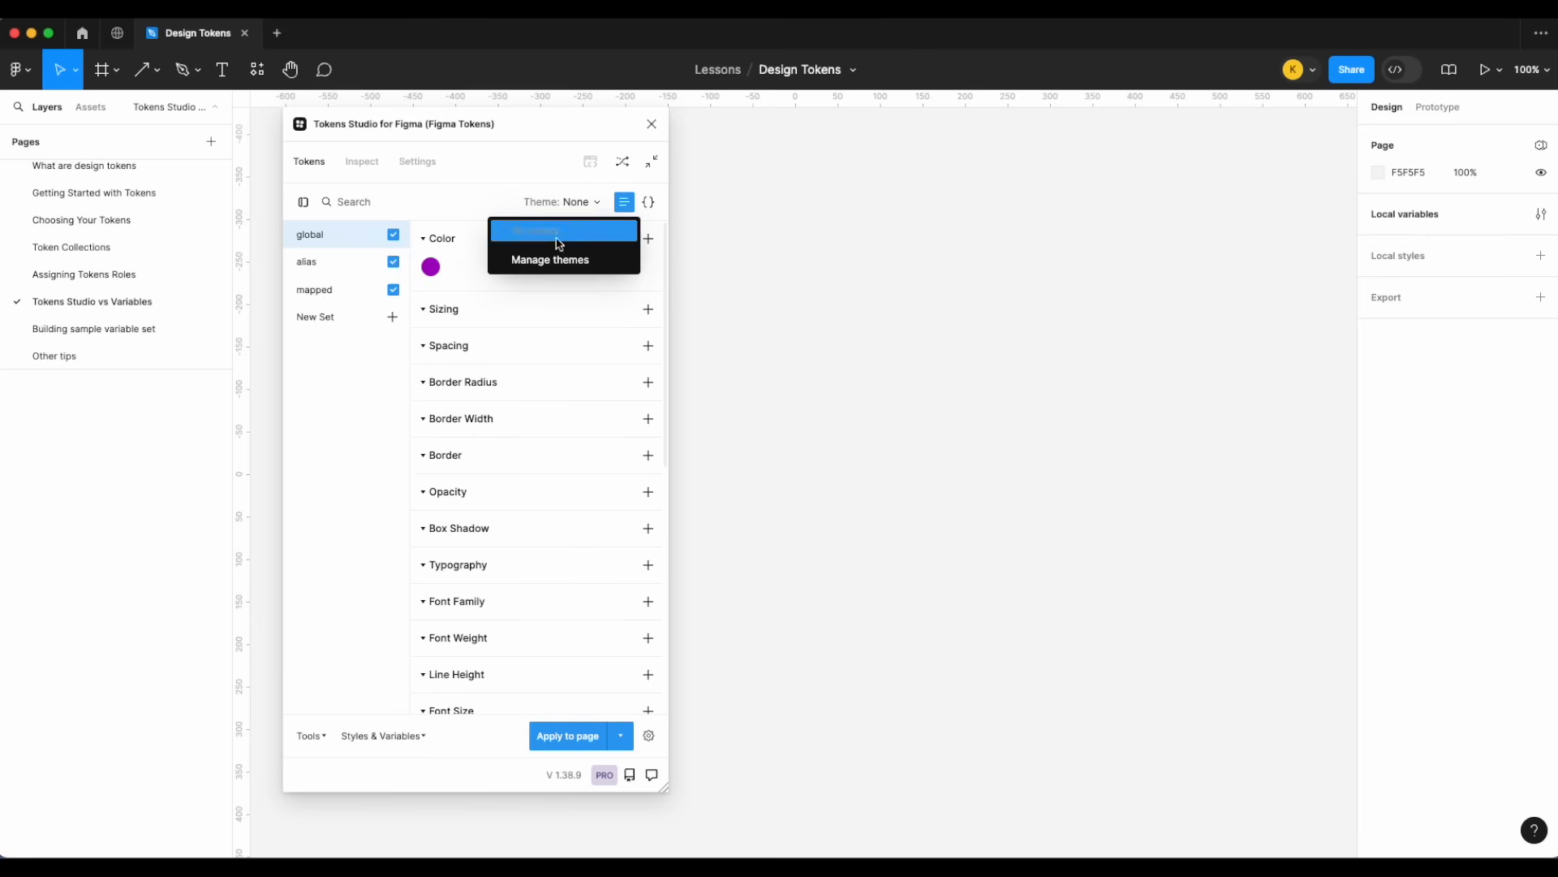
click(550, 258)
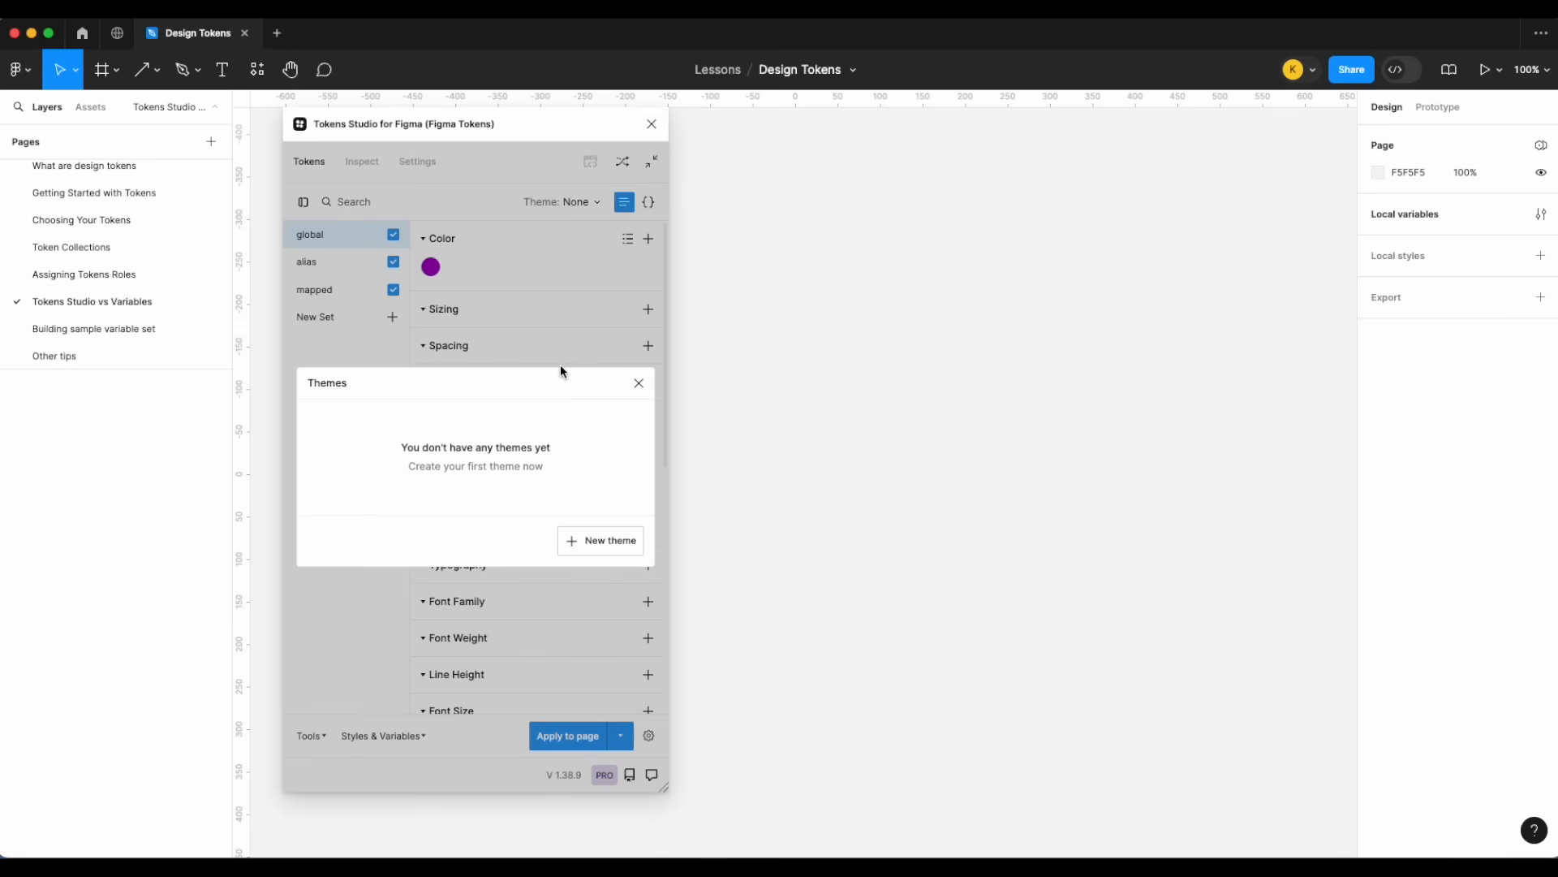
click(652, 124)
- View the Alias collection in the local variables, then reopen Tokens Studio for Figma and check its Styles & Variables options
click(1540, 214)
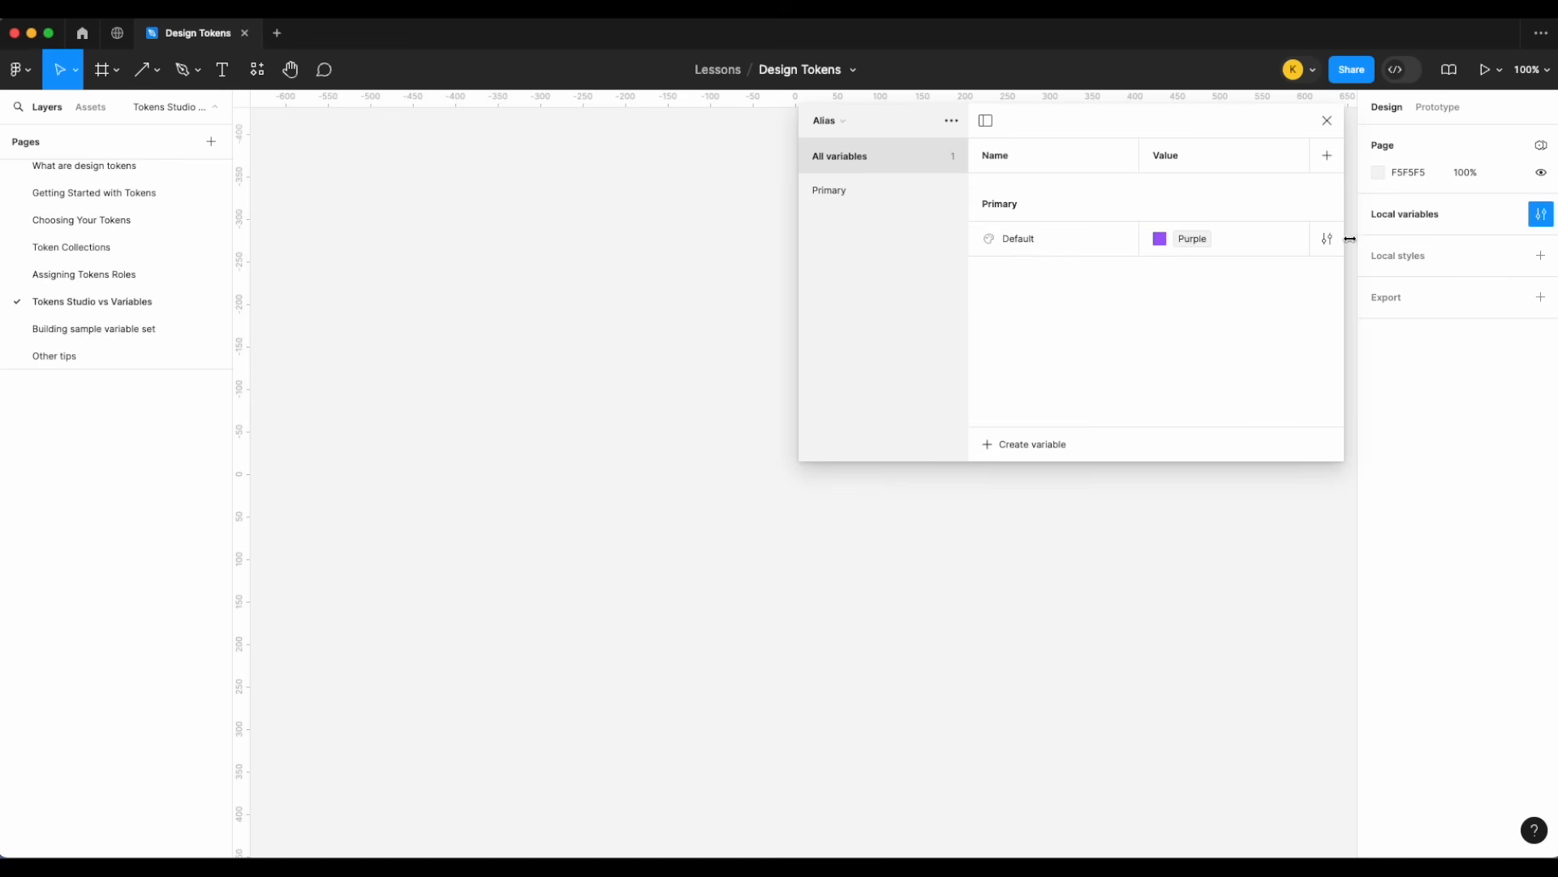
click(1326, 120)
click(410, 9)
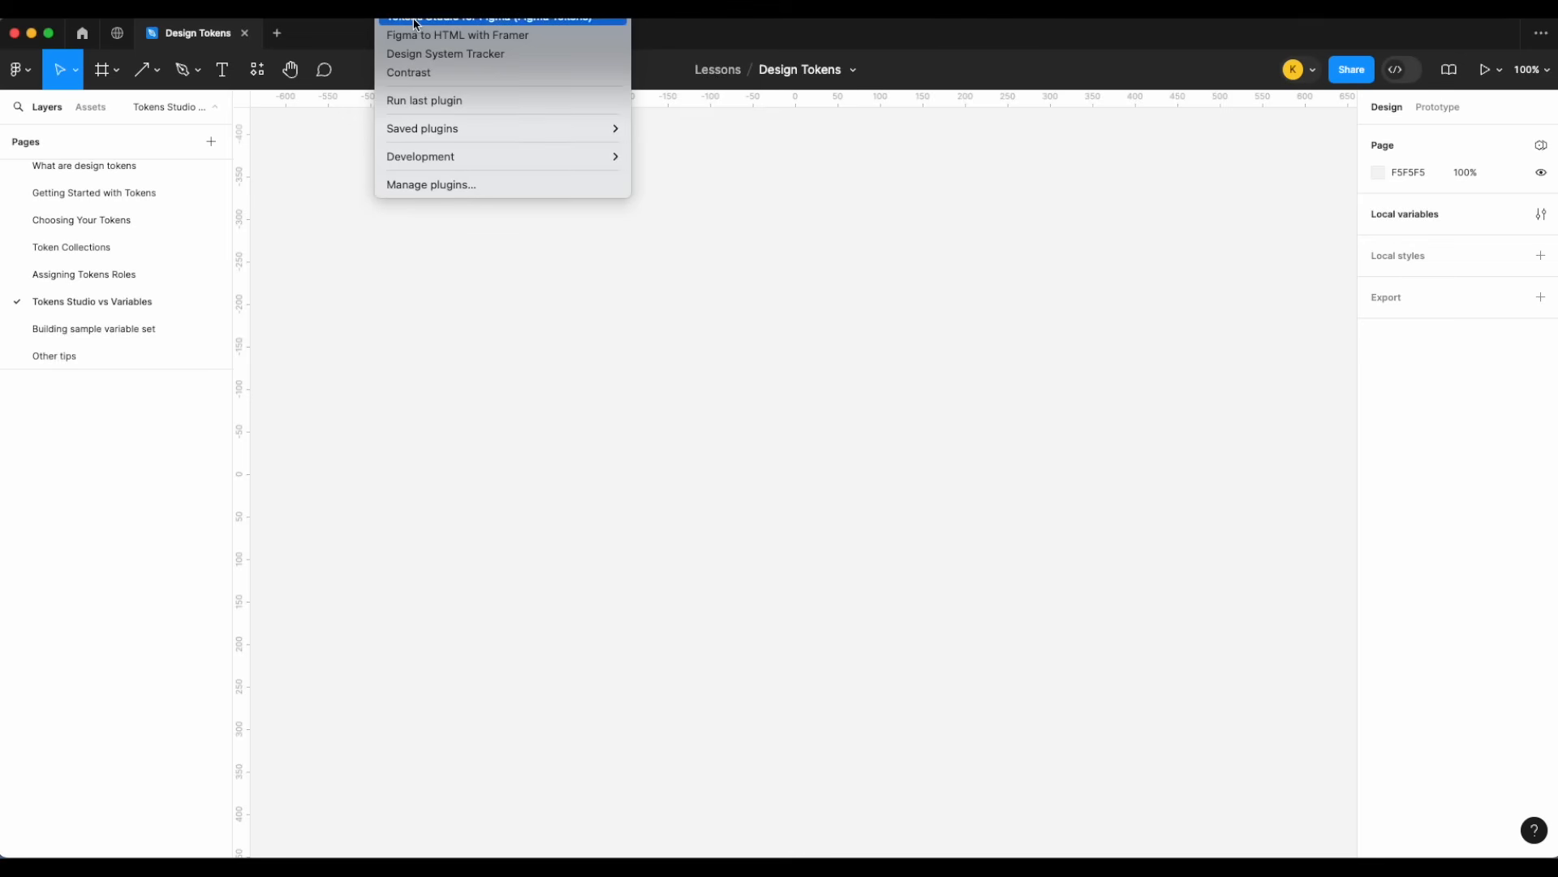
click(416, 21)
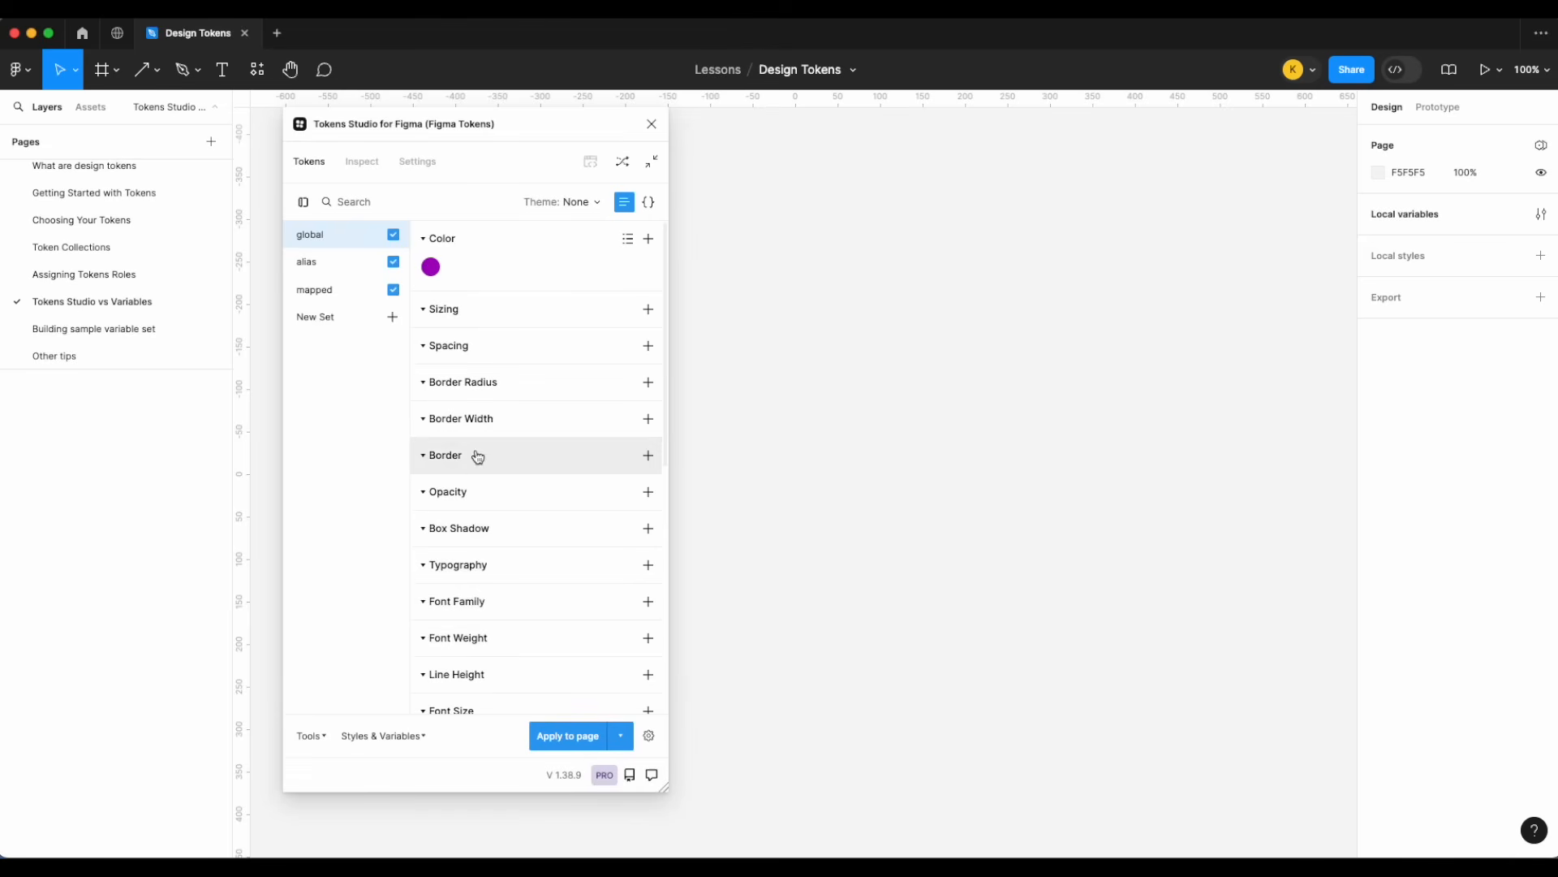
click(418, 736)
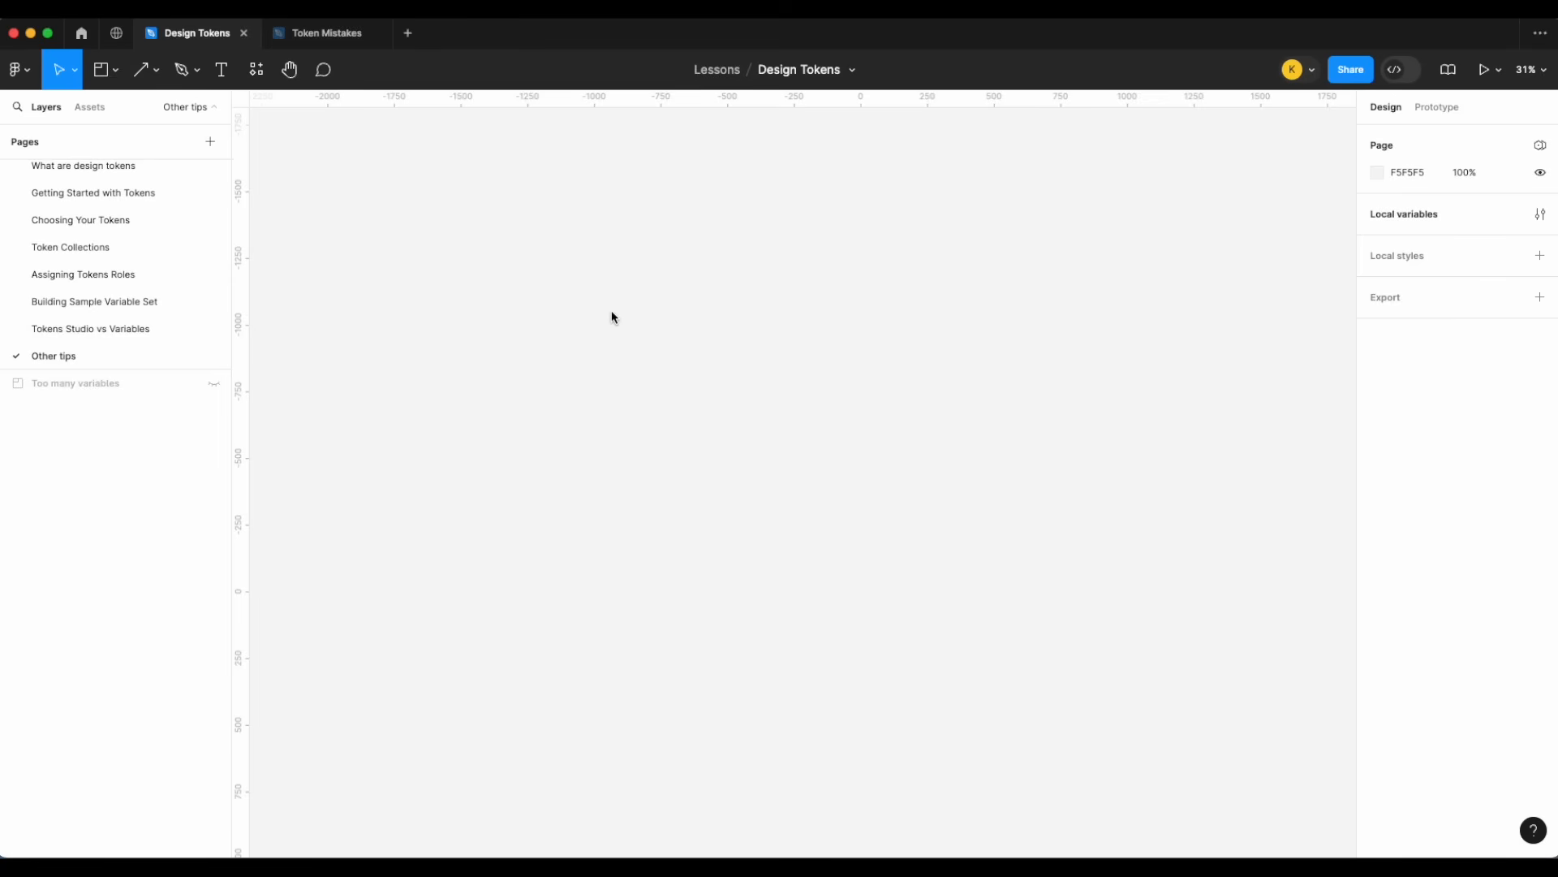
- Create a color variable named button/primary in the Mapped collection of the local variables
click(1537, 218)
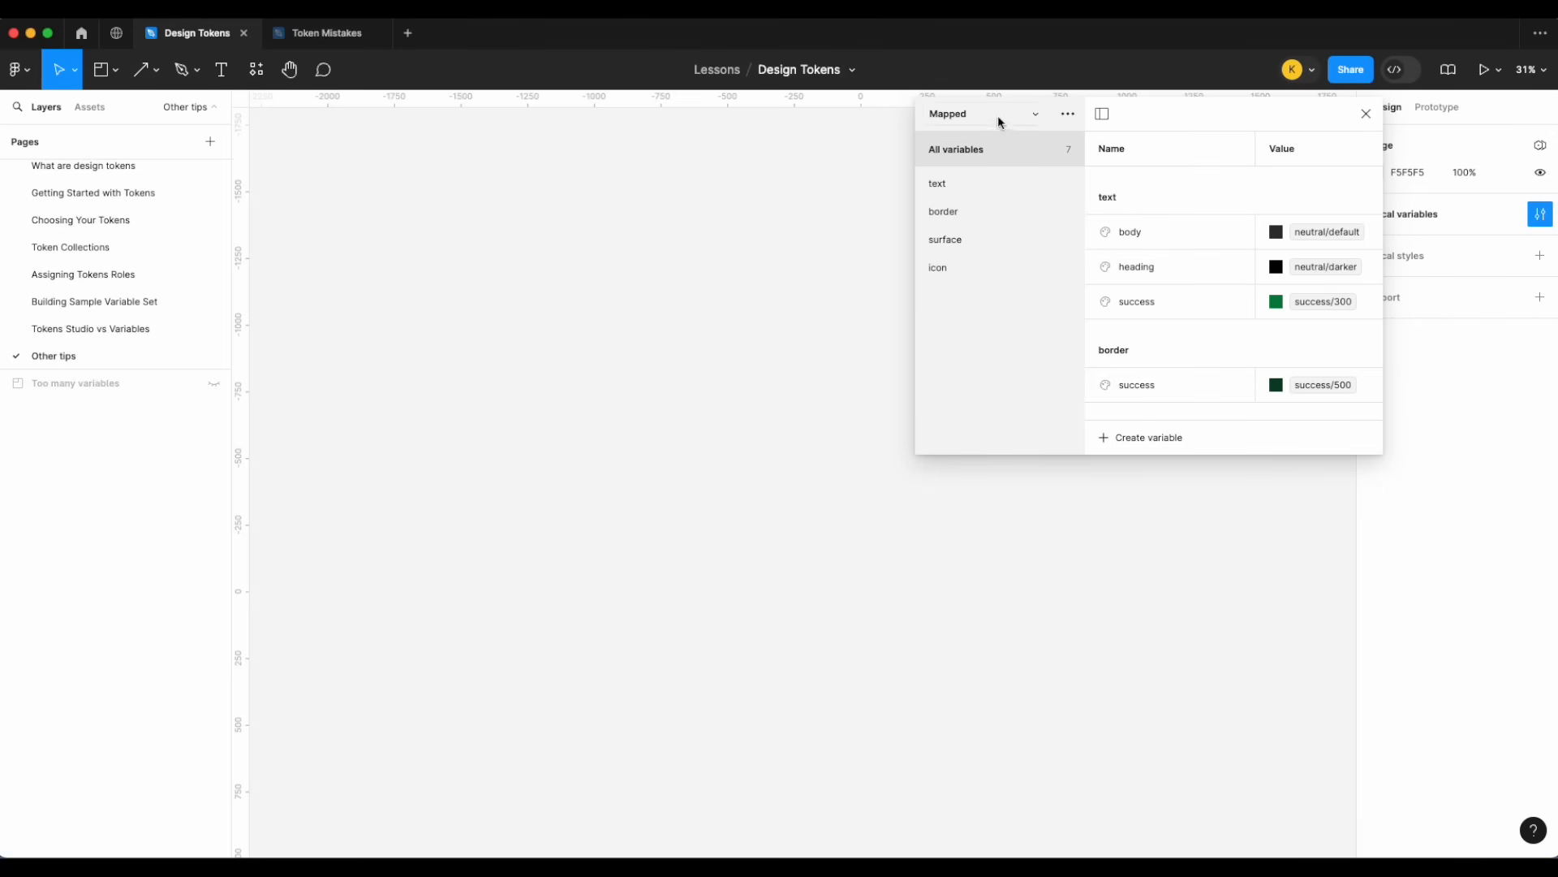
click(1166, 438)
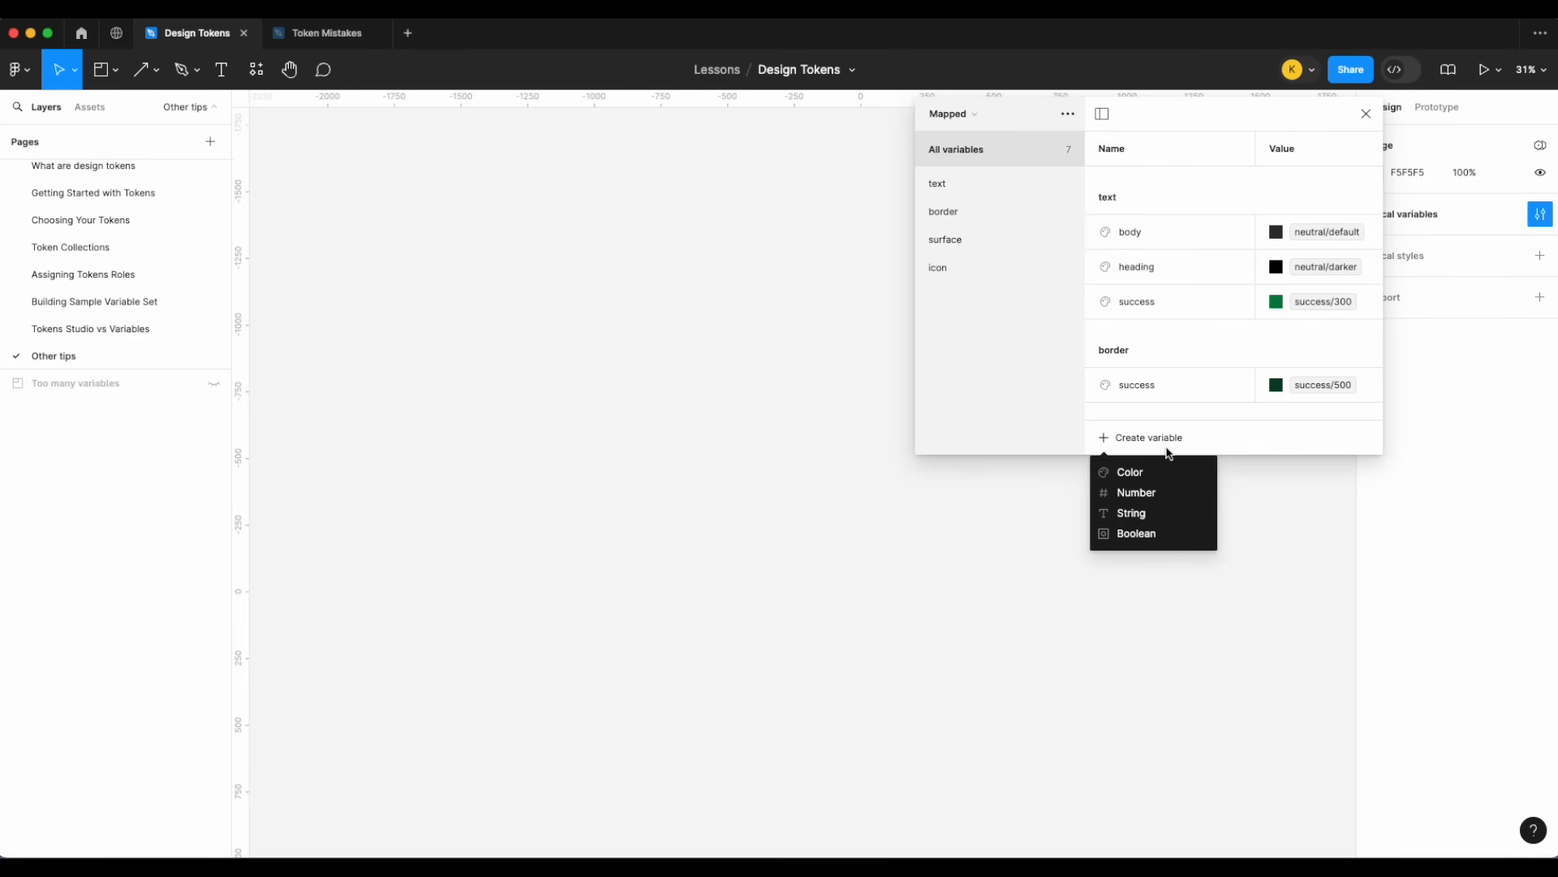
click(1161, 469)
text(b)
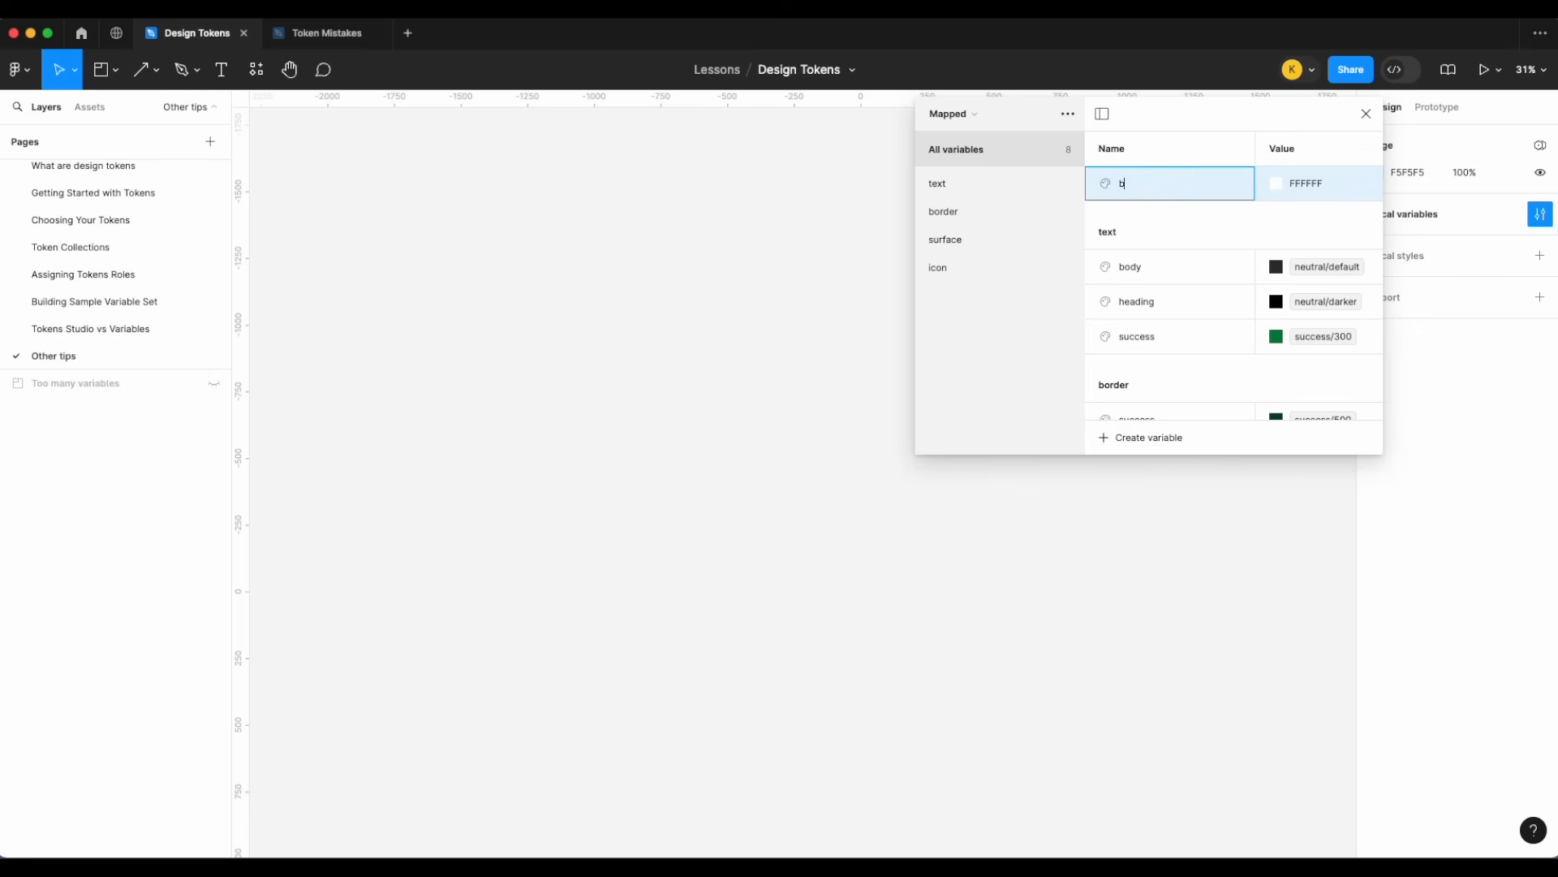
text(utton/backgro)
key(BackSpace)
key(BackSpace)
key(BackSpace)
key(BackSpace)
key(BackSpace)
key(BackSpace)
key(BackSpace)
key(BackSpace)
text(/primary)
key(Return)
- Add a color variable named button to the Mapped collection's surface group
click(956, 242)
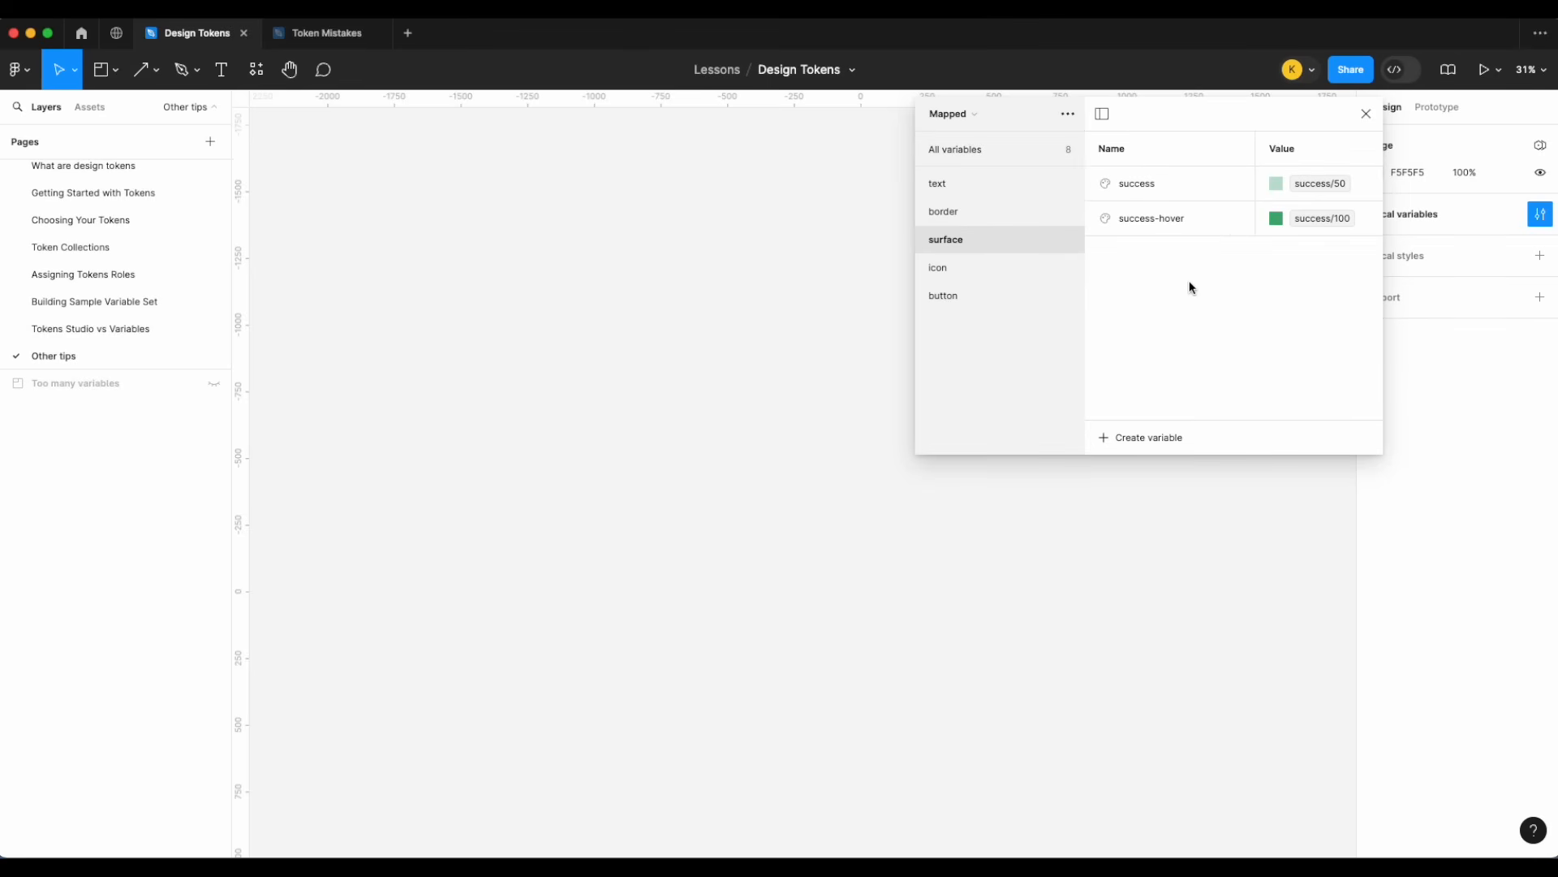
click(1141, 438)
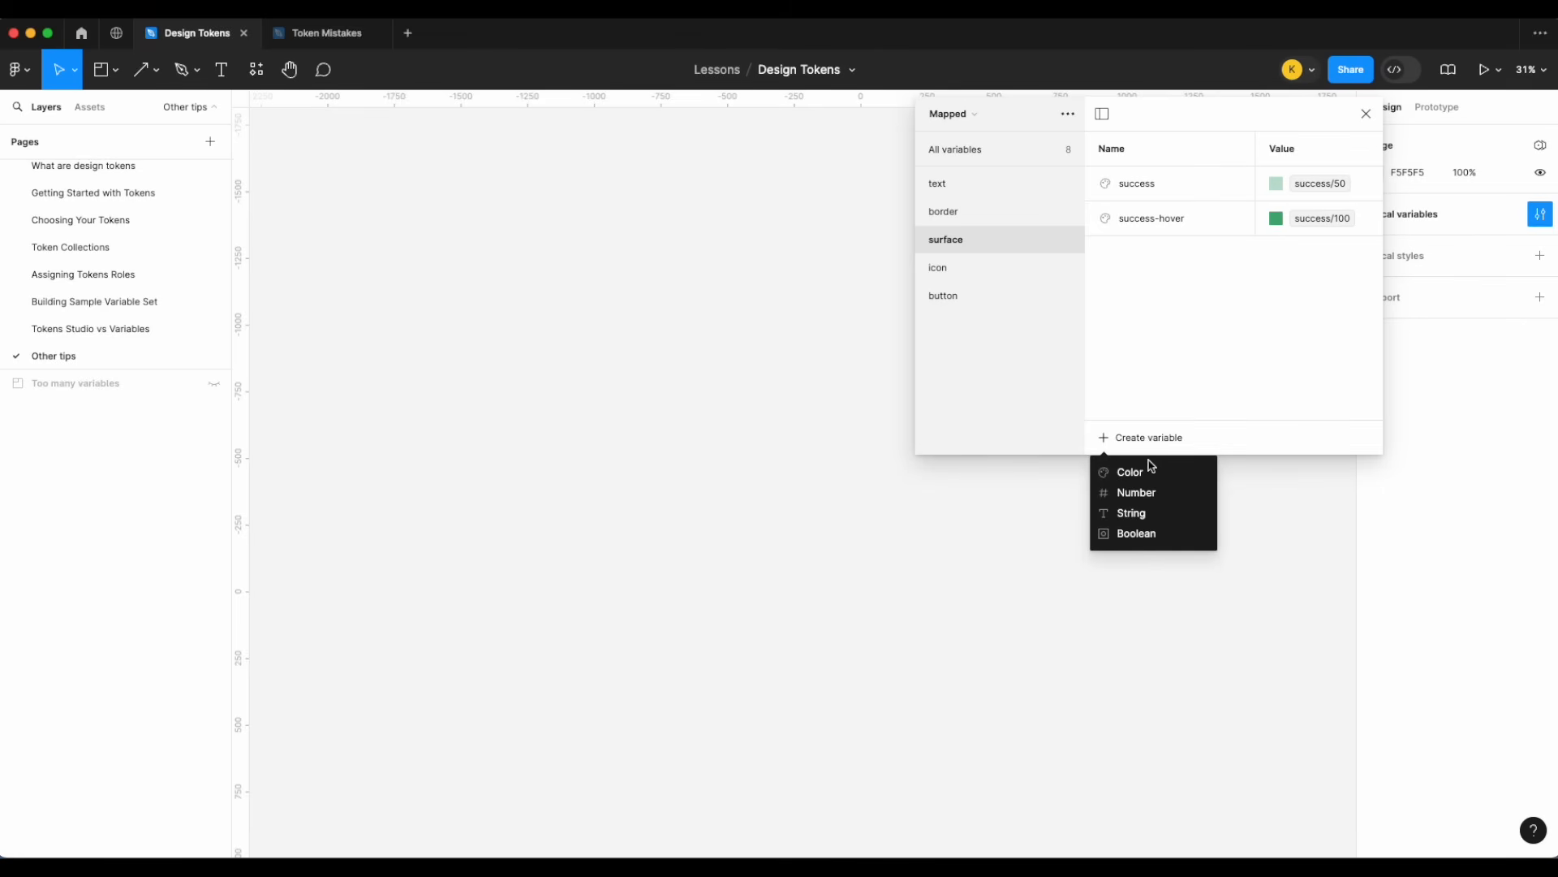
click(1151, 471)
text(button)
key(BackSpace)
key(BackSpace)
key(BackSpace)
key(BackSpace)
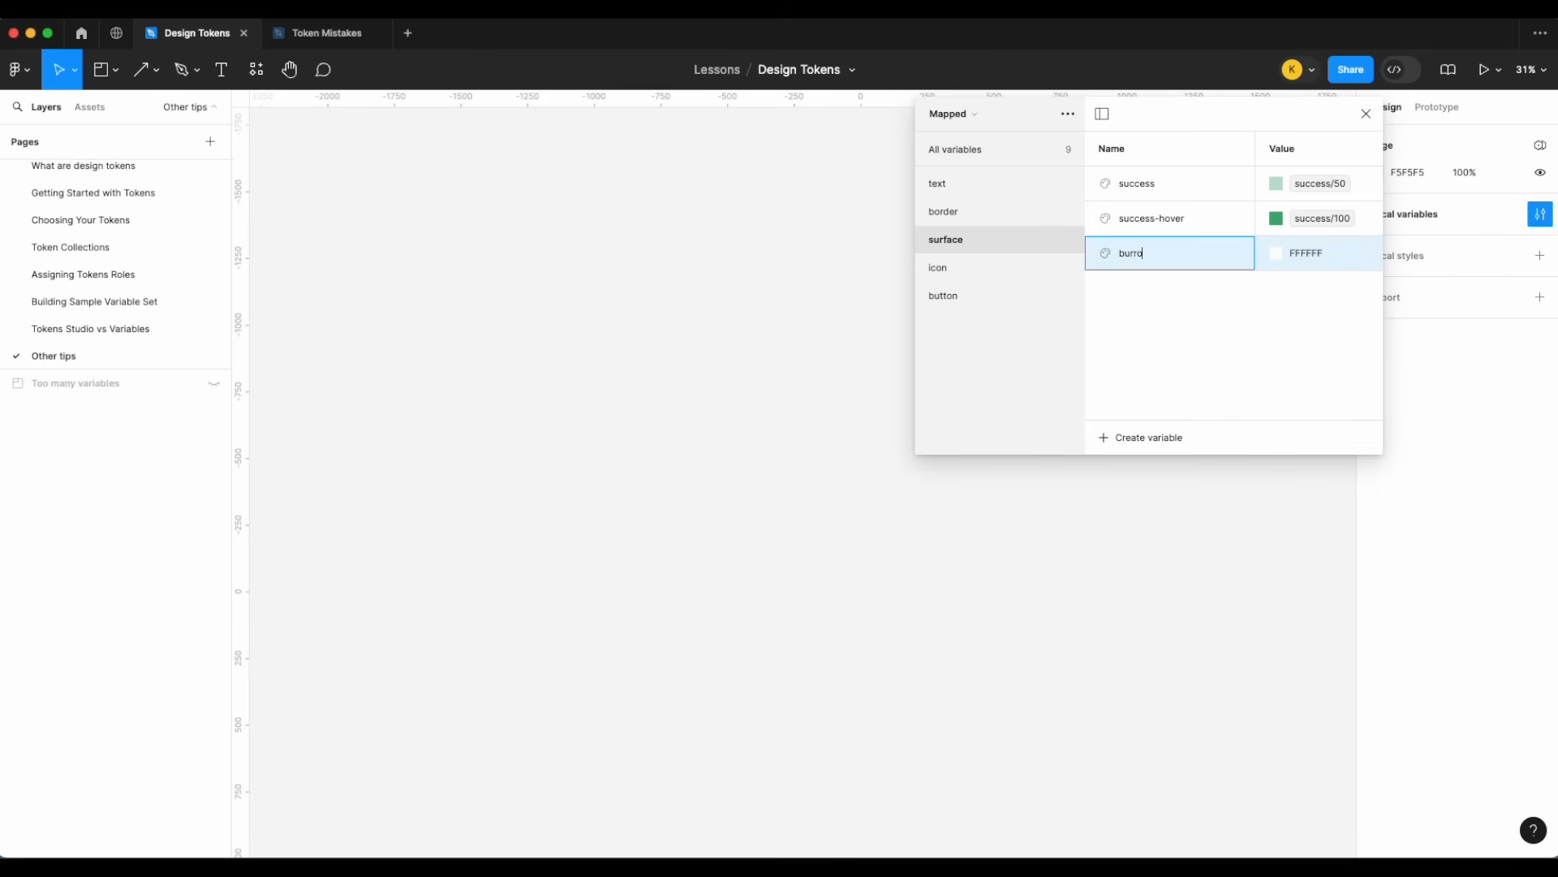
text(tton)
key(BackSpace)
key(BackSpace)
key(BackSpace)
key(BackSpace)
text(tton)
key(Return)
- Add two more color variables named alert and alert-success to the surface group by duplicating the button variable
key(ctrl+d)
text(alert)
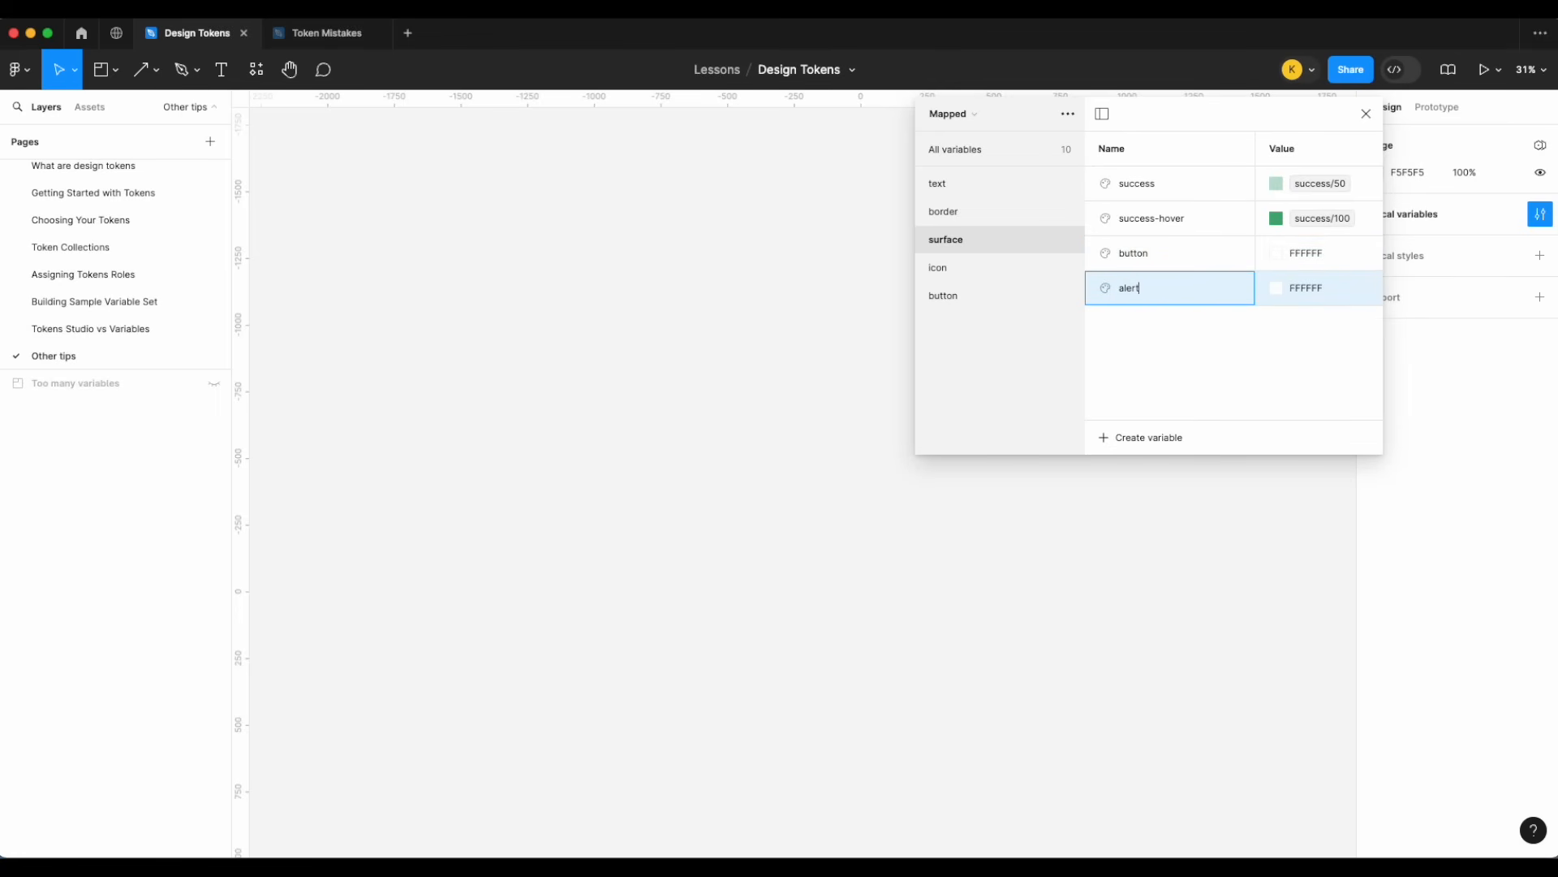
key(Return)
key(ctrl+d)
text(alert-success)
key(Return)
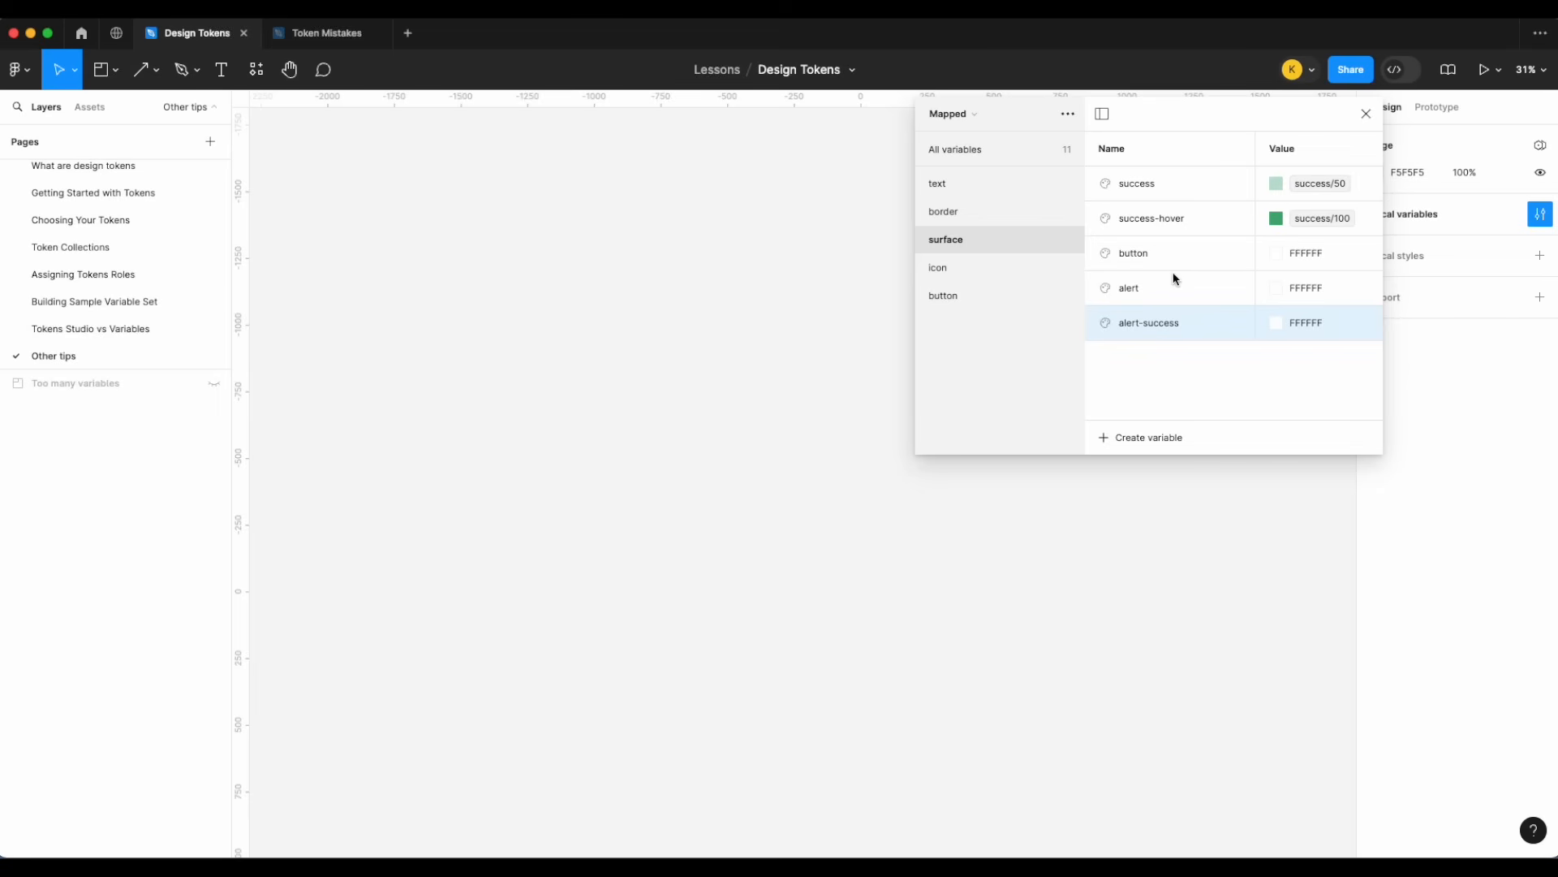
- Close the local variables and unhide the "Too many variables" section on the Other tips page
click(1366, 114)
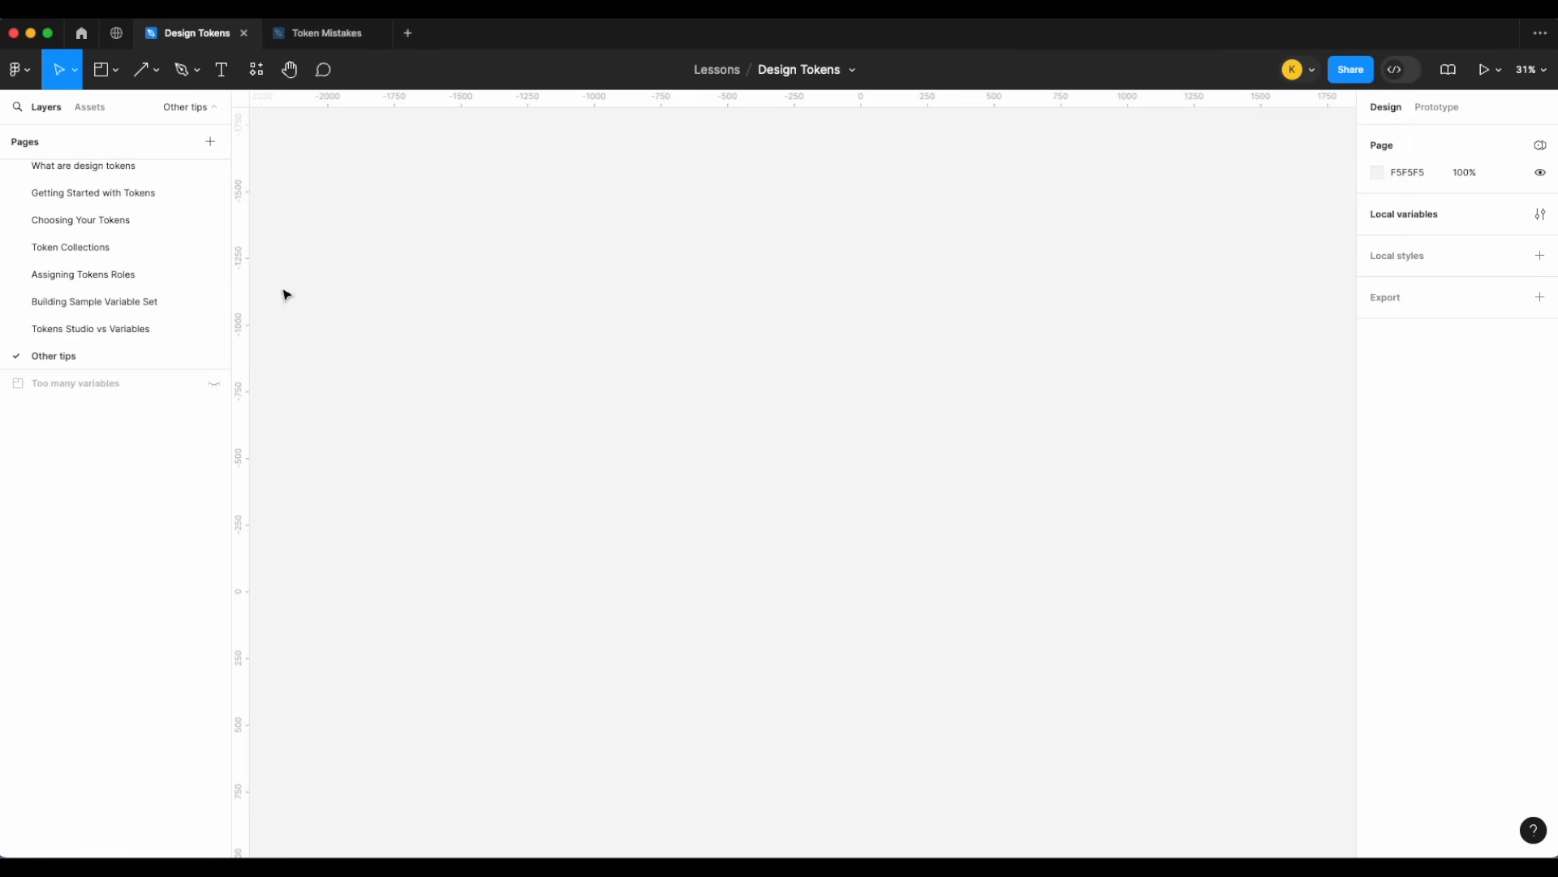
click(211, 381)
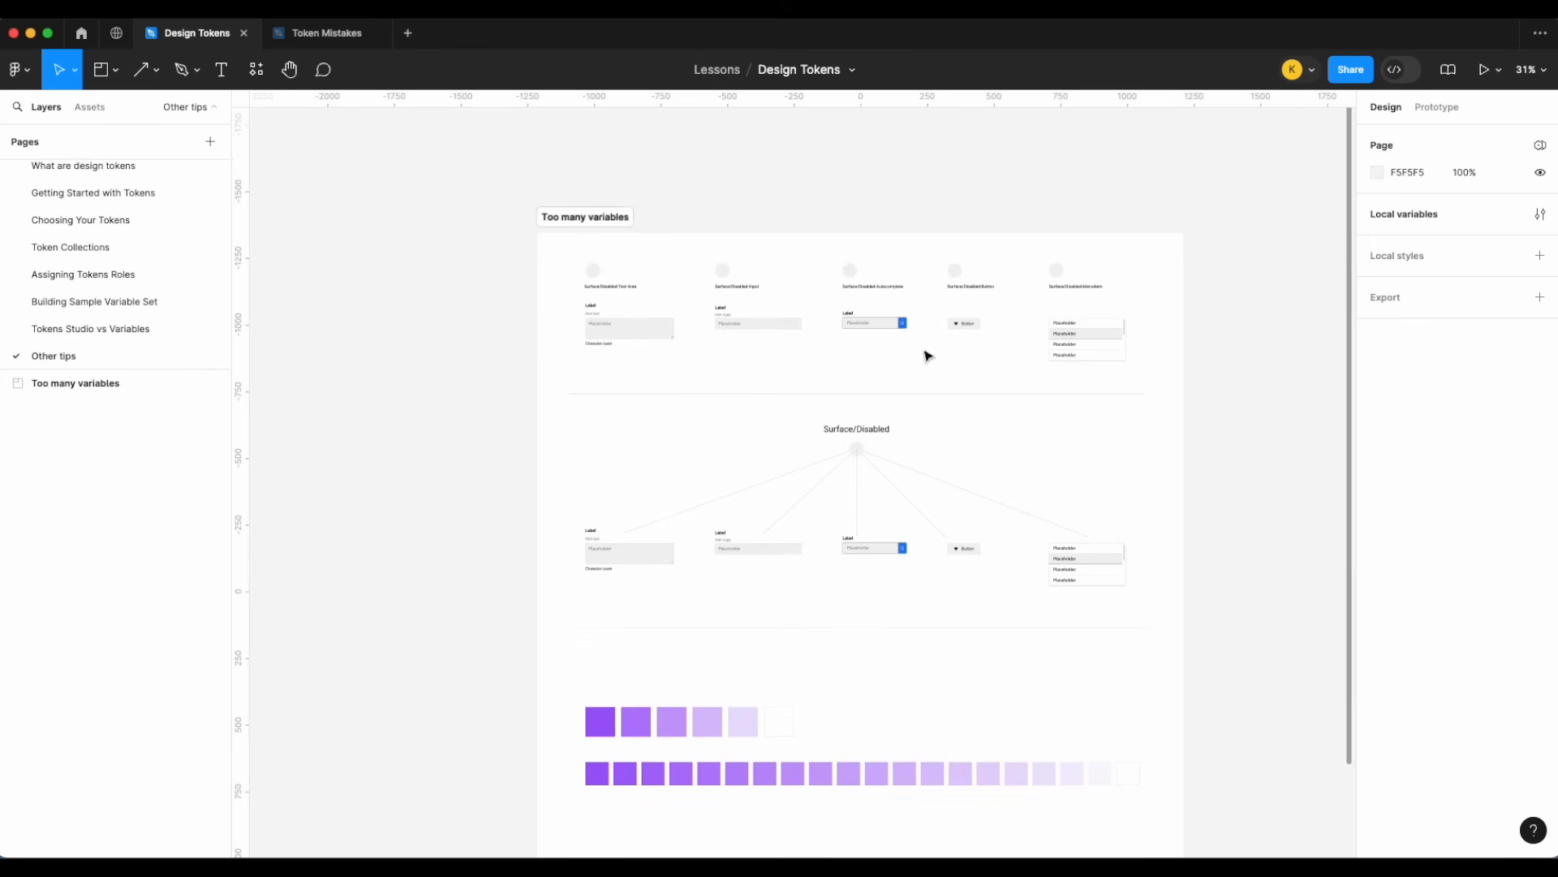
scroll(925, 351, up, 5)
scroll(610, 335, right, 5)
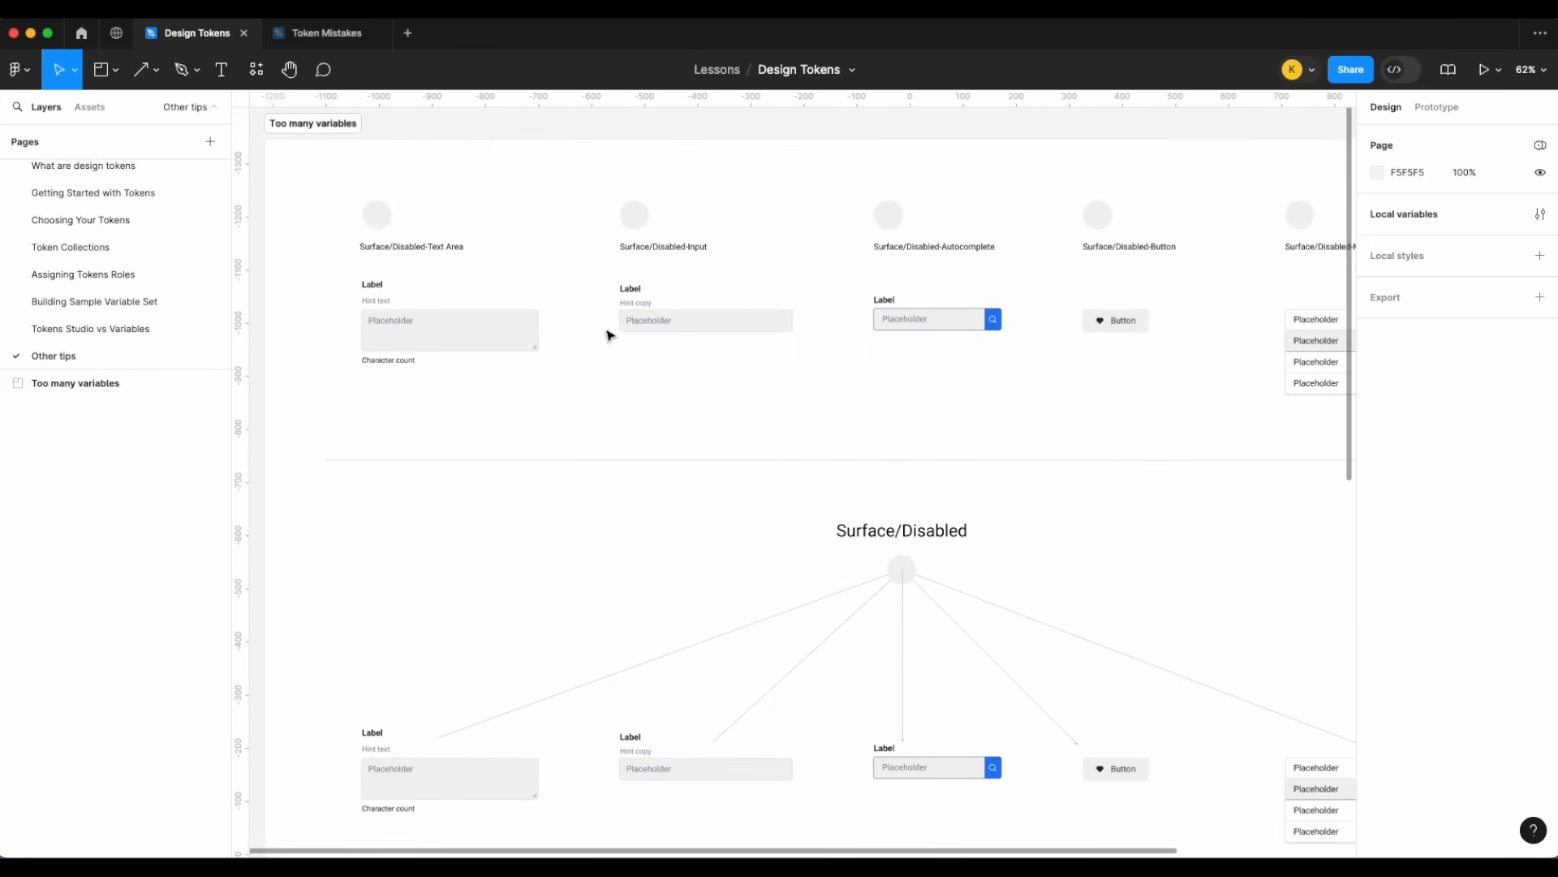
- Examine the row of component-specific Surface/Disabled variables, from Text Area through to MenuItem
scroll(442, 410, left, 2)
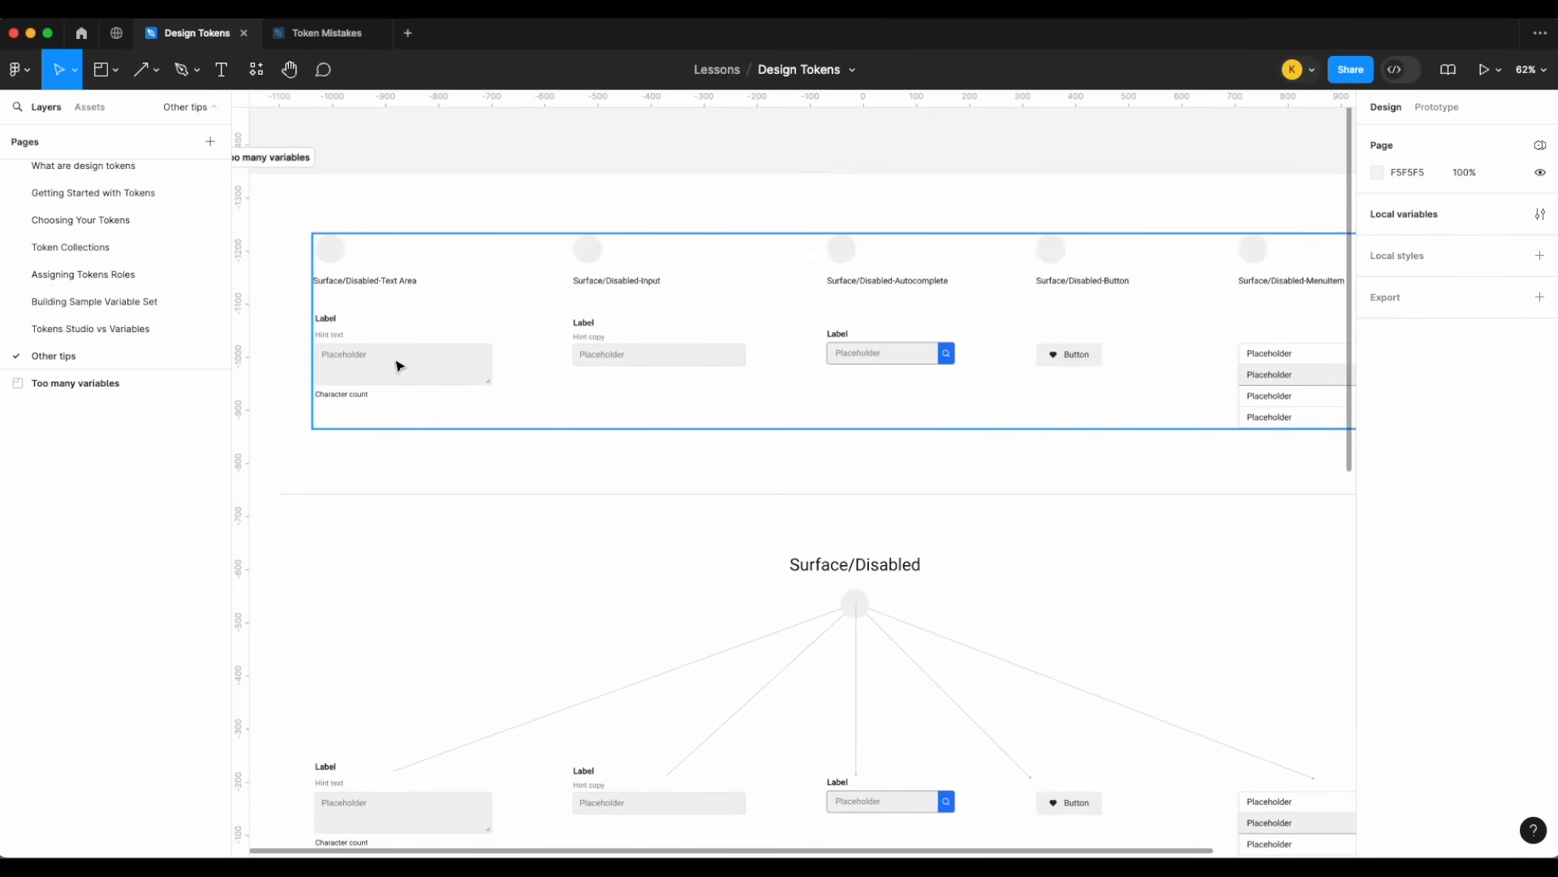
scroll(424, 369, up, 3)
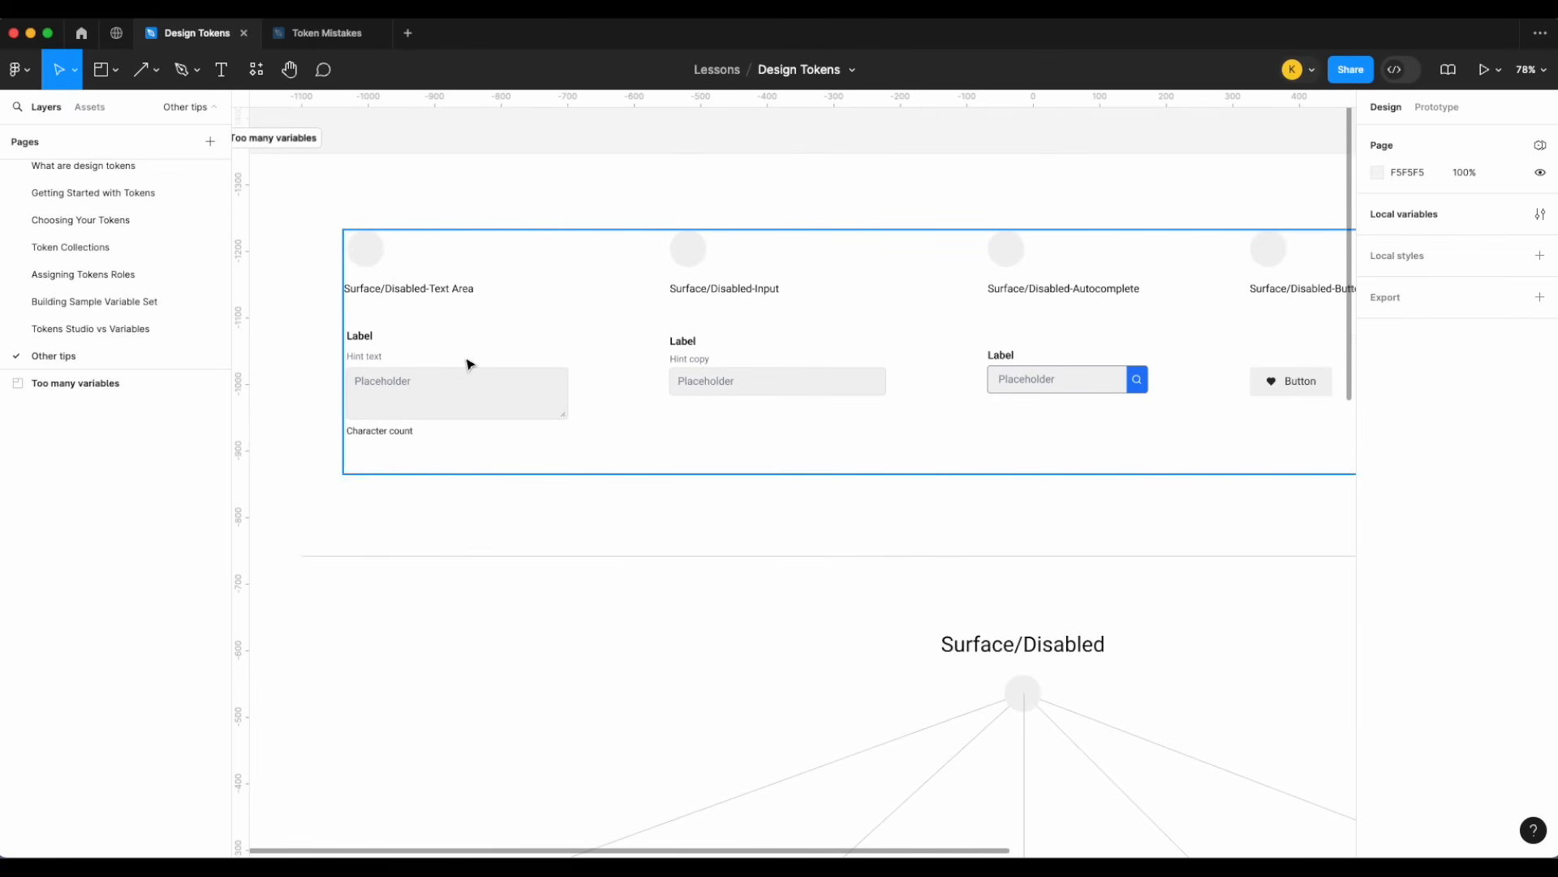
scroll(487, 376, right, 5)
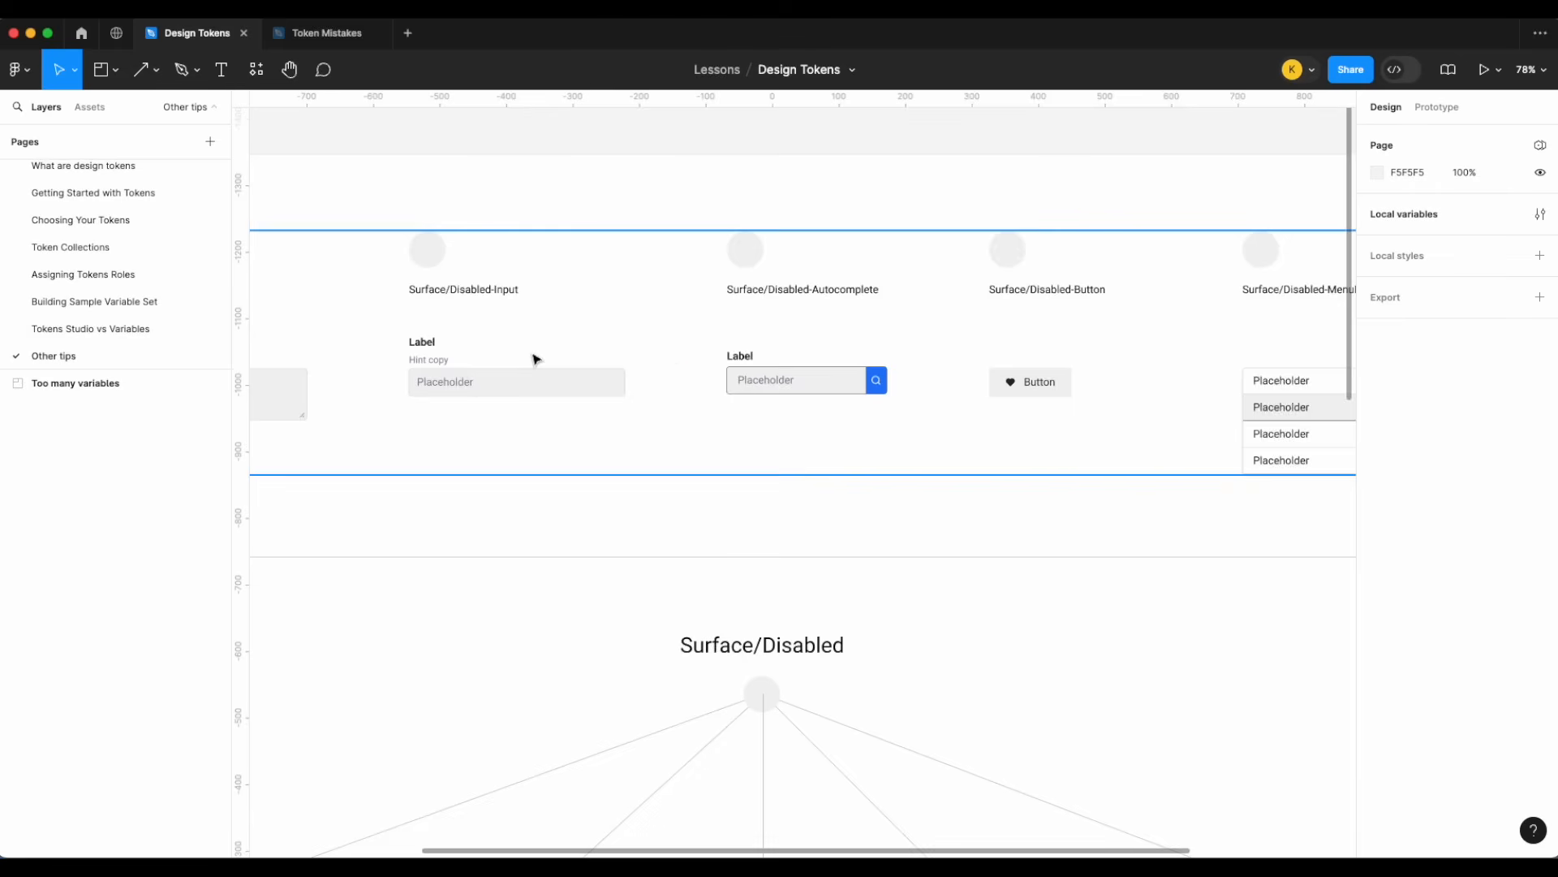
scroll(568, 369, right, 4)
scroll(681, 373, right, 2)
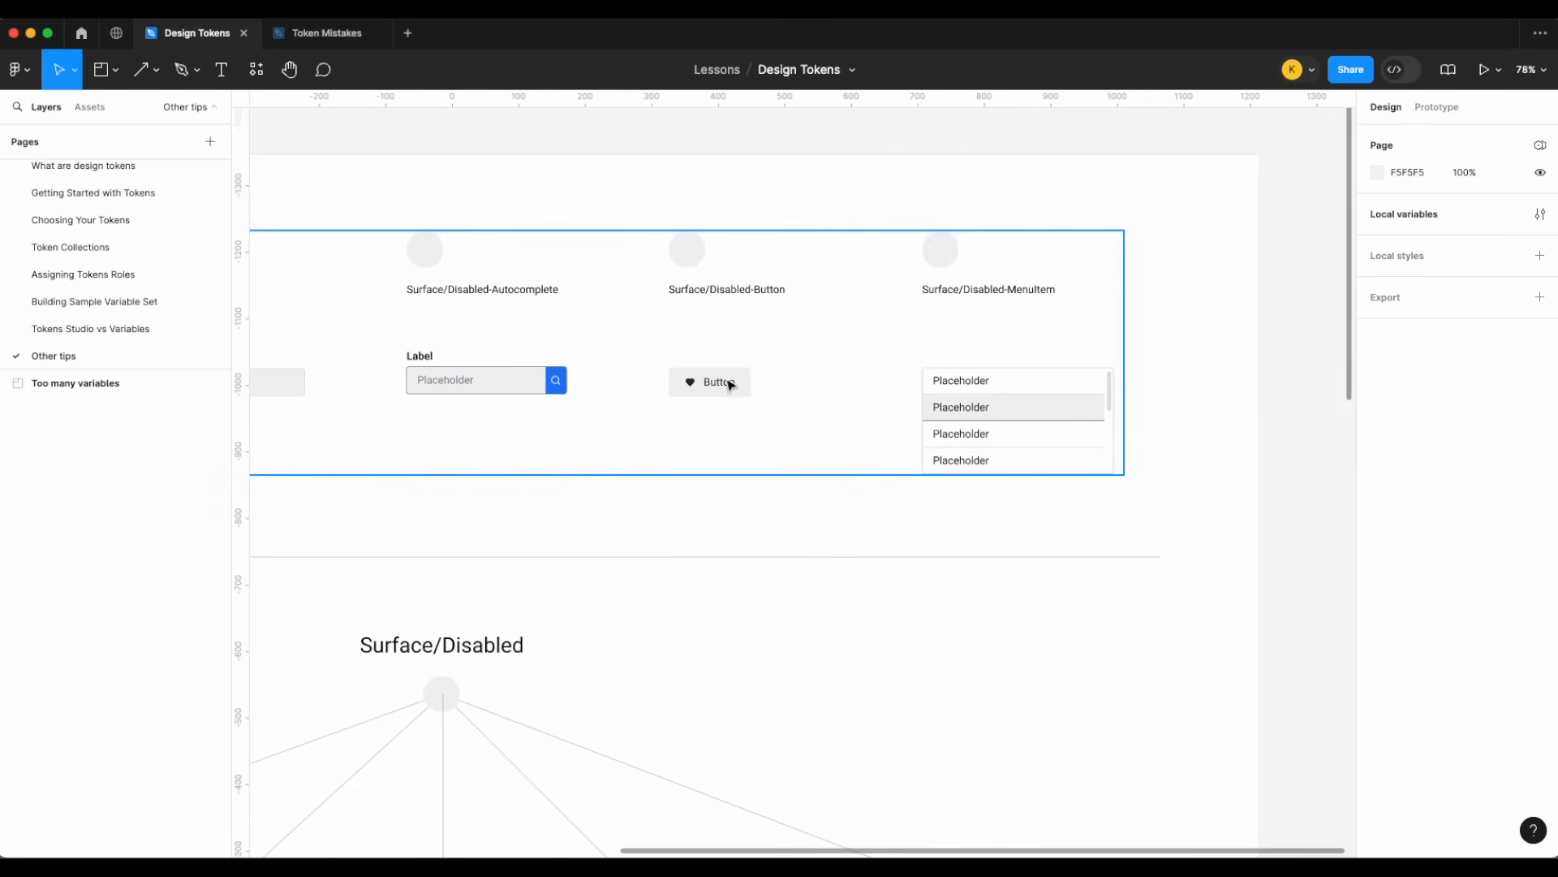
scroll(722, 377, right, 2)
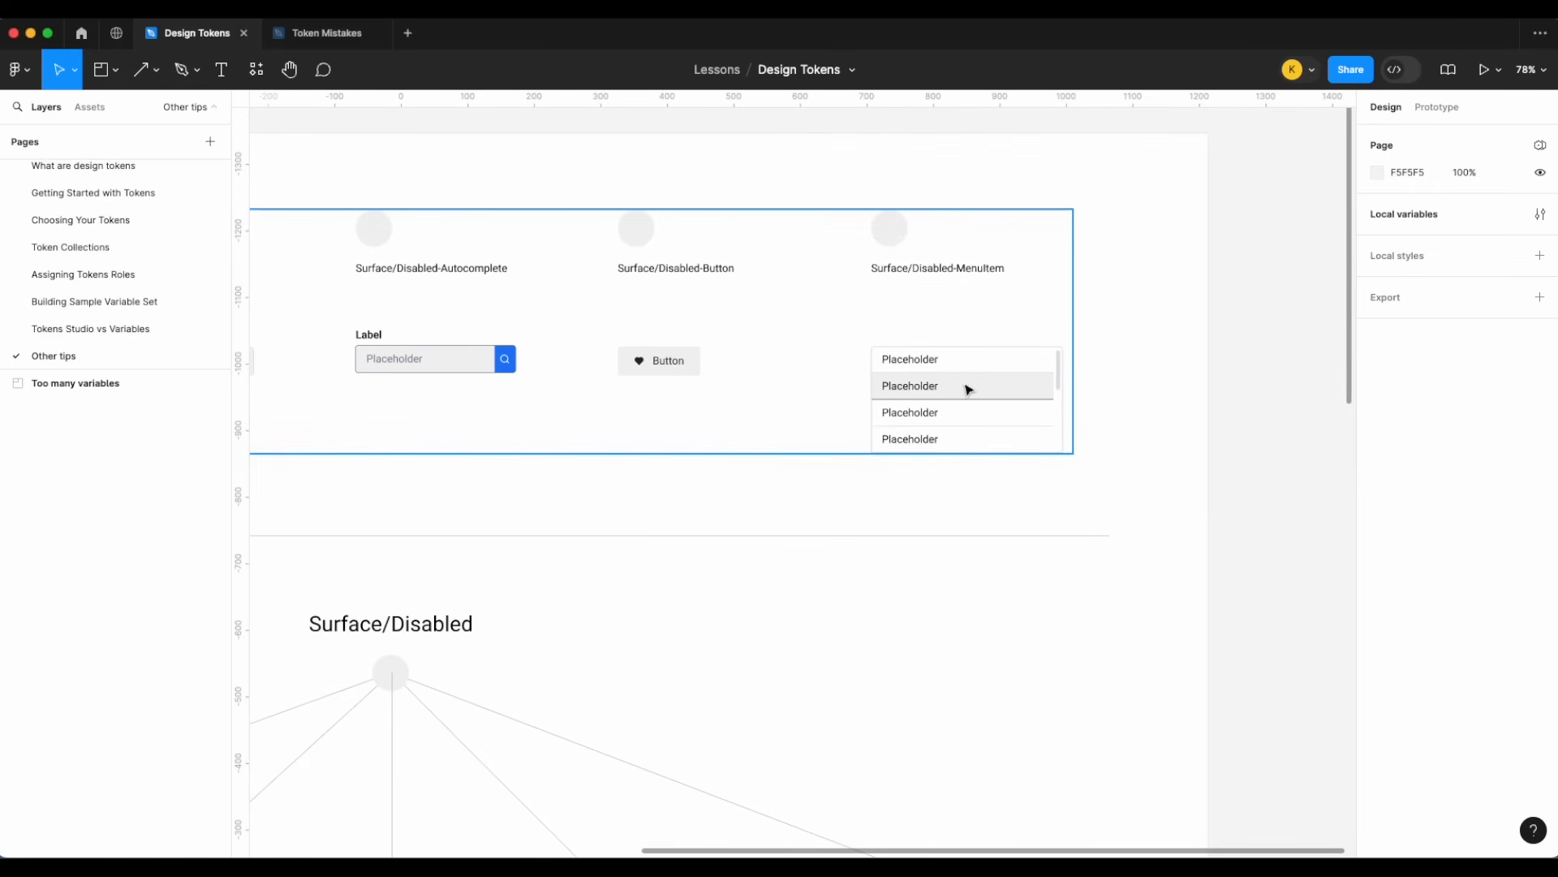
scroll(957, 390, down, 5)
scroll(953, 386, left, 2)
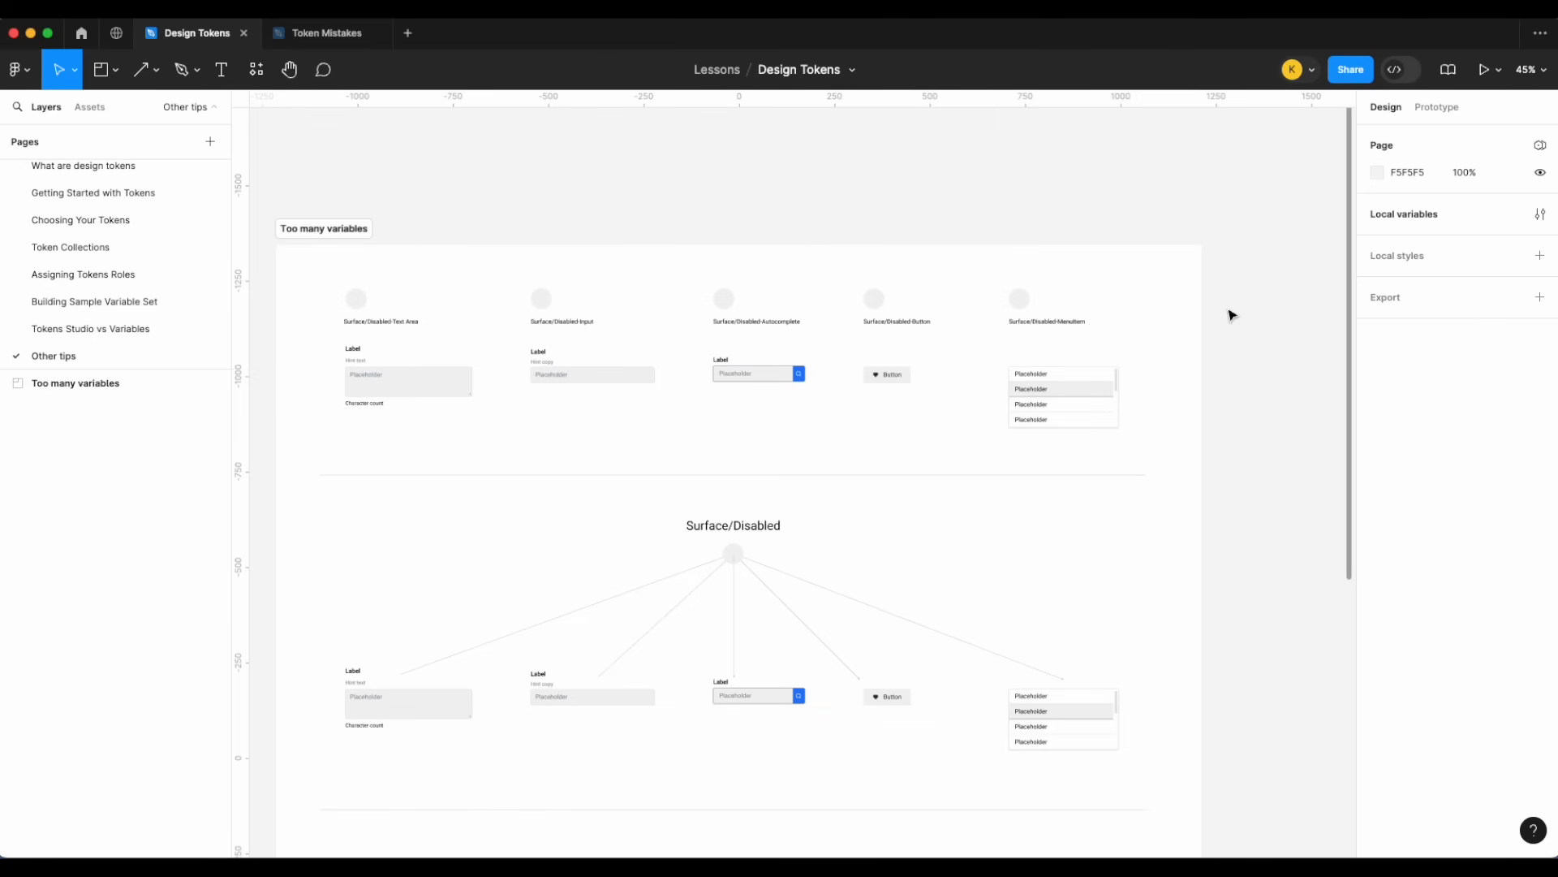
- Examine the diagram in which a single Surface/Disabled variable feeds all the components
scroll(1232, 315, down, 5)
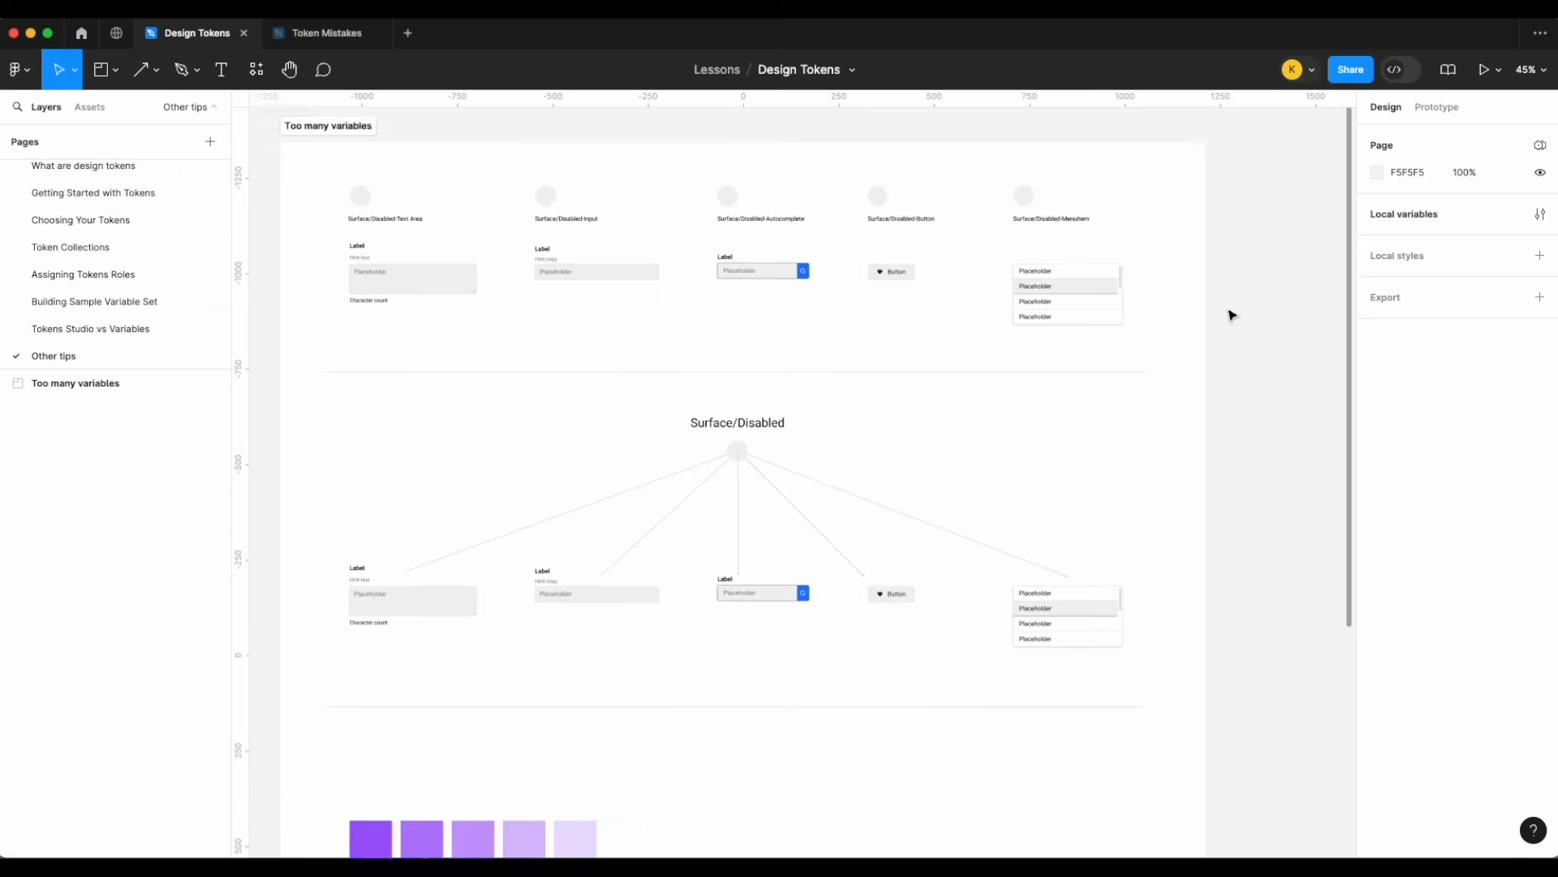
scroll(752, 368, up, 3)
scroll(815, 300, down, 3)
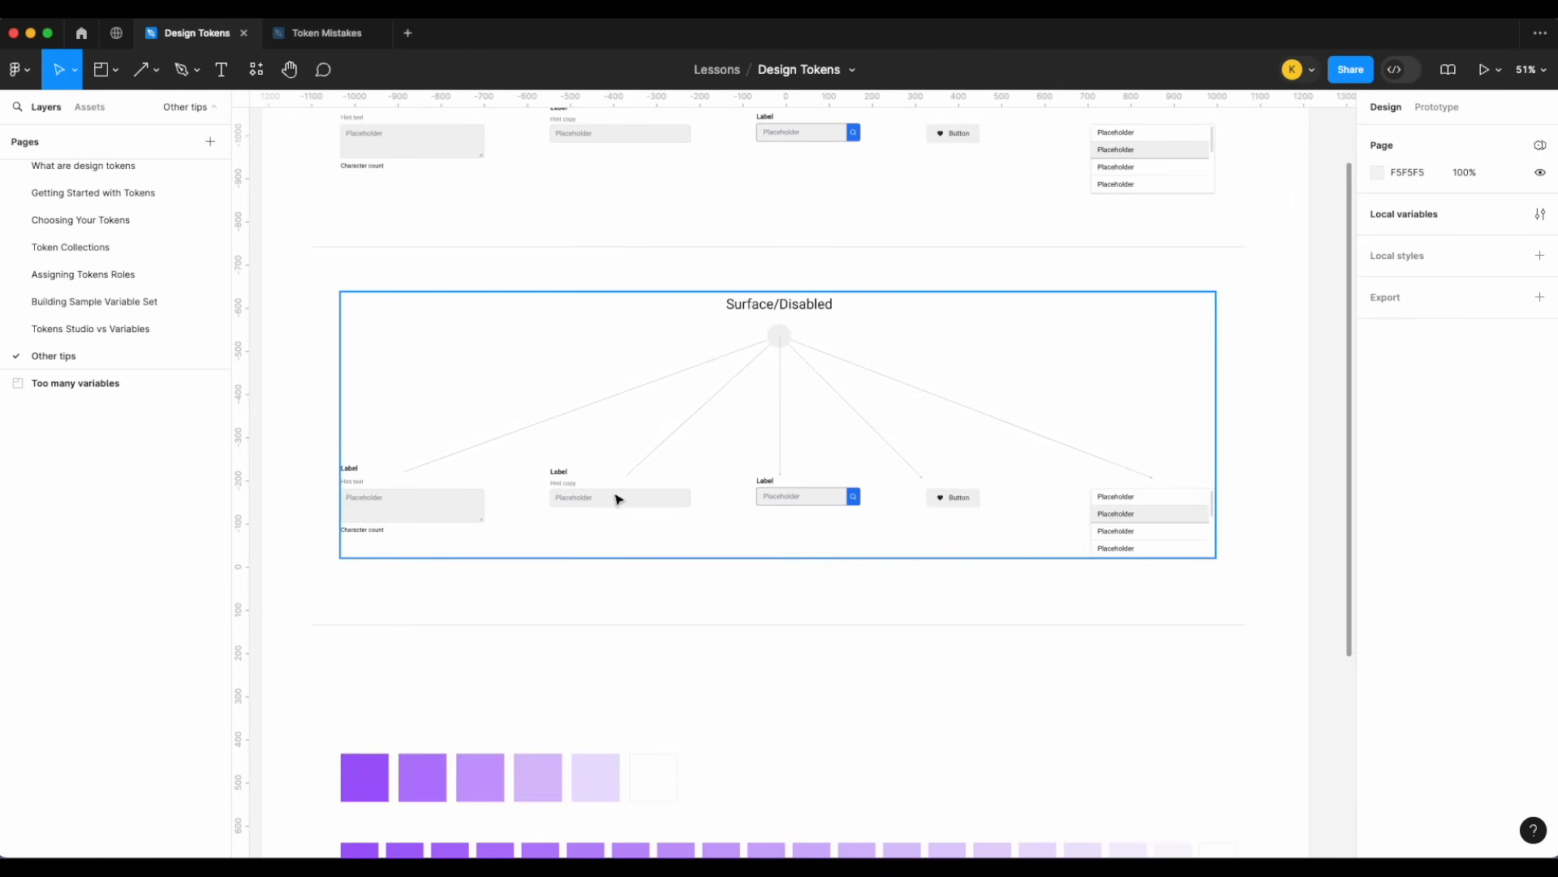
scroll(617, 497, up, 2)
scroll(584, 496, right, 1)
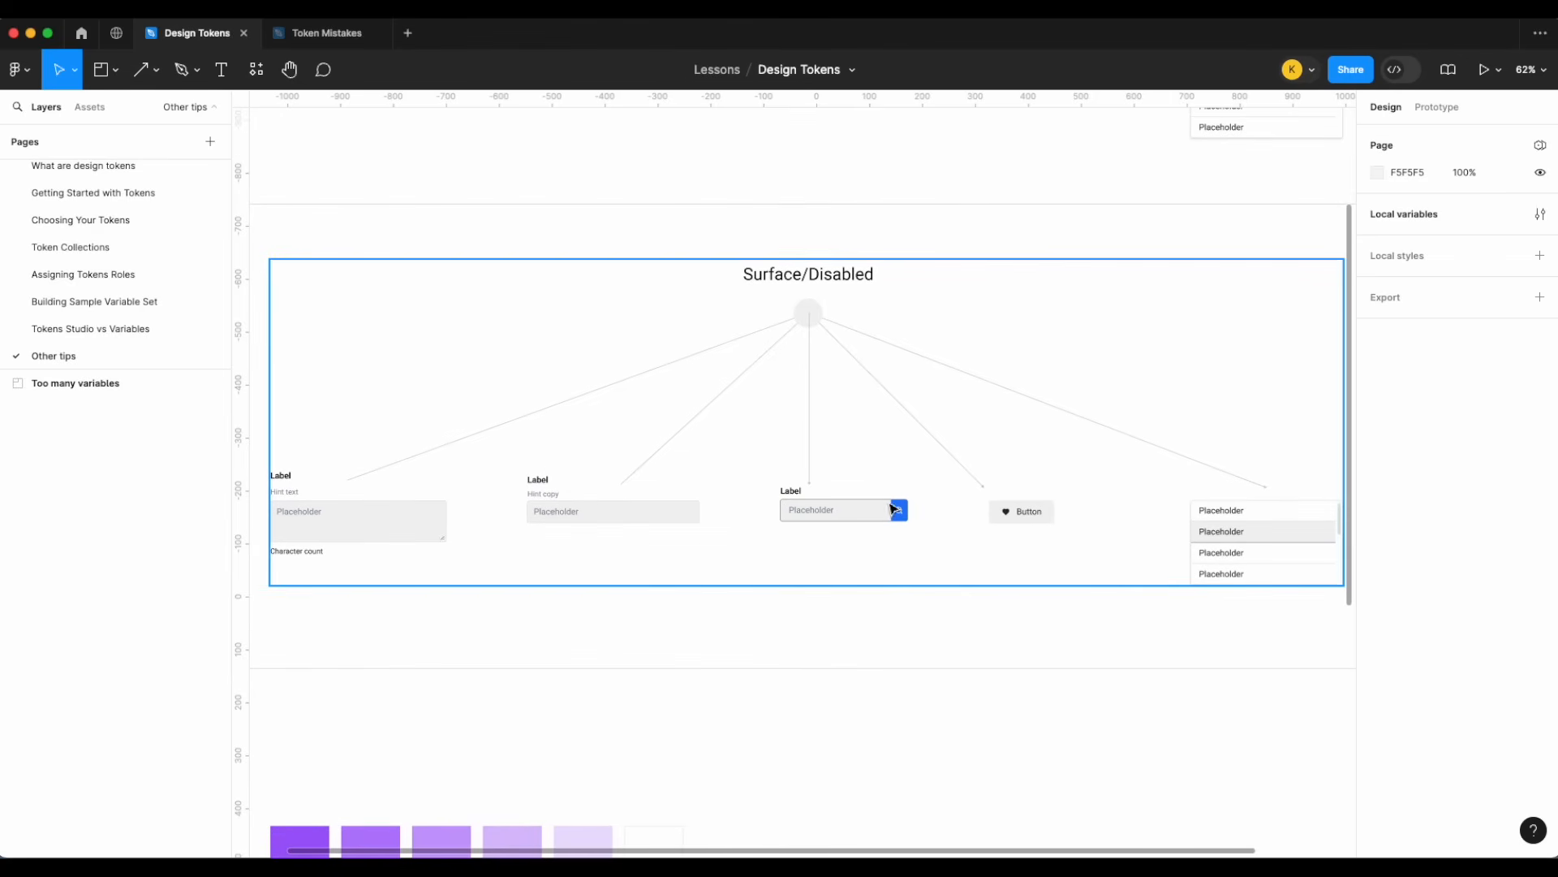
scroll(821, 315, right, 1)
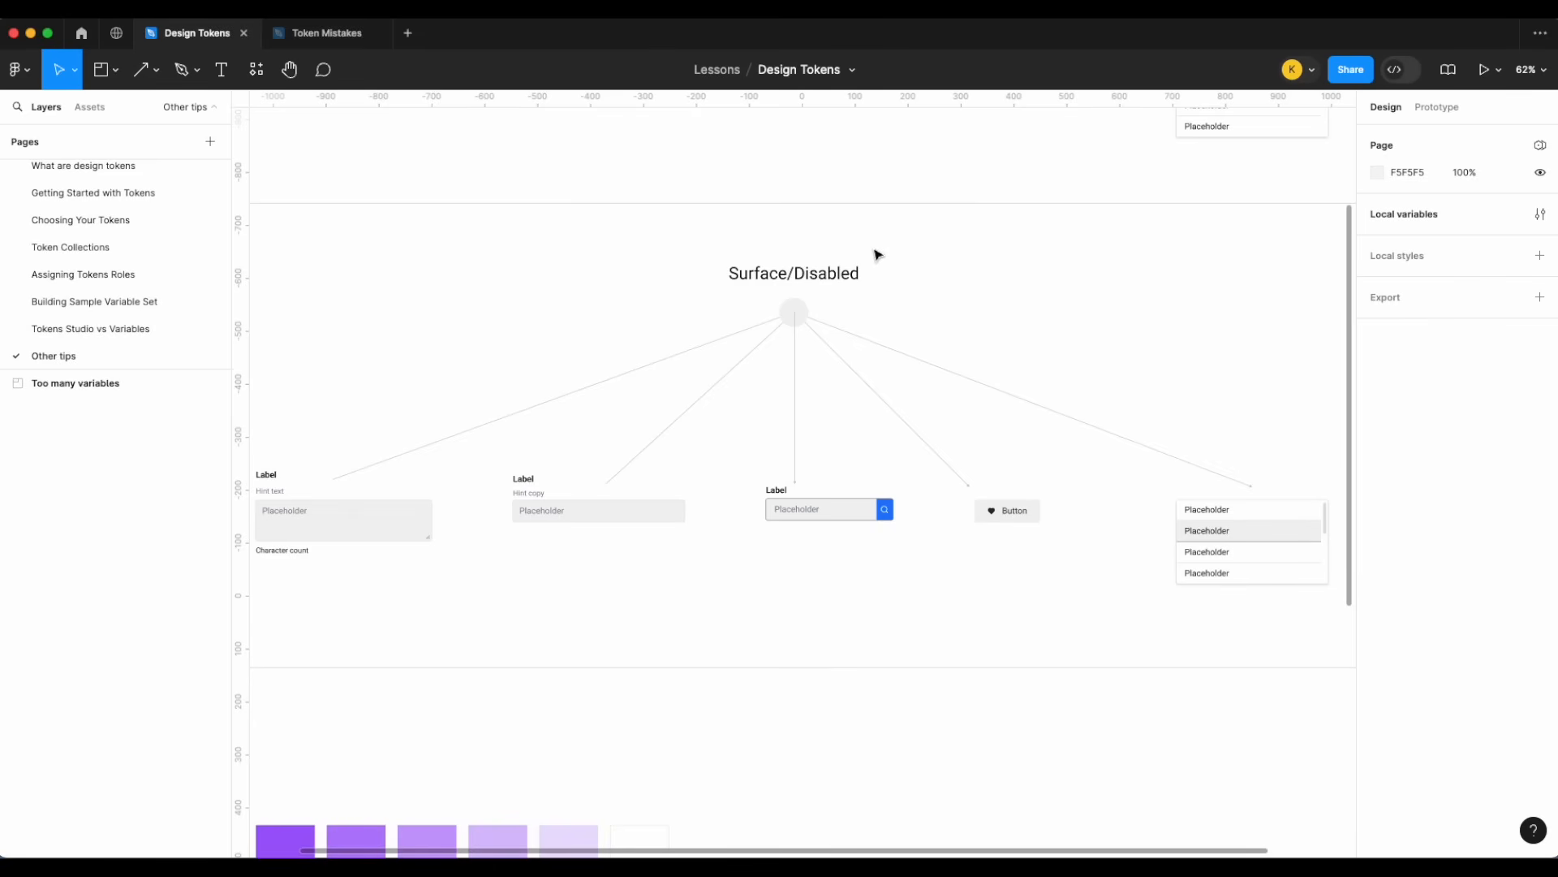
- Ungroup the Color Wheel group that holds the two rows of purple swatches
scroll(877, 255, down, 5)
scroll(876, 251, down, 3)
scroll(845, 407, down, 3)
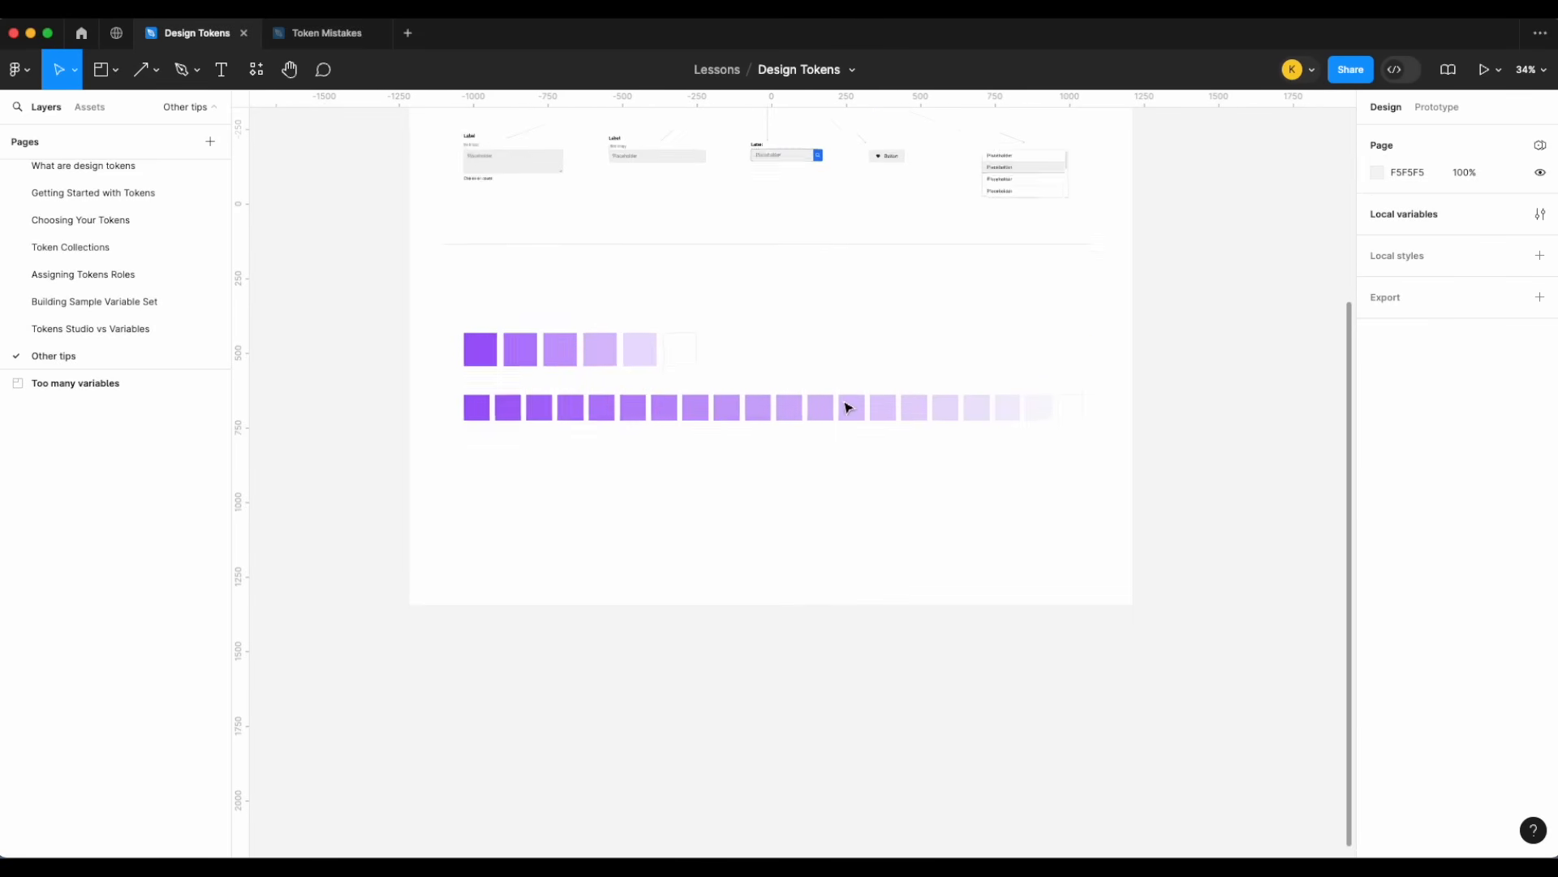
scroll(846, 407, up, 3)
scroll(845, 406, down, 3)
click(921, 508)
scroll(921, 508, up, 2)
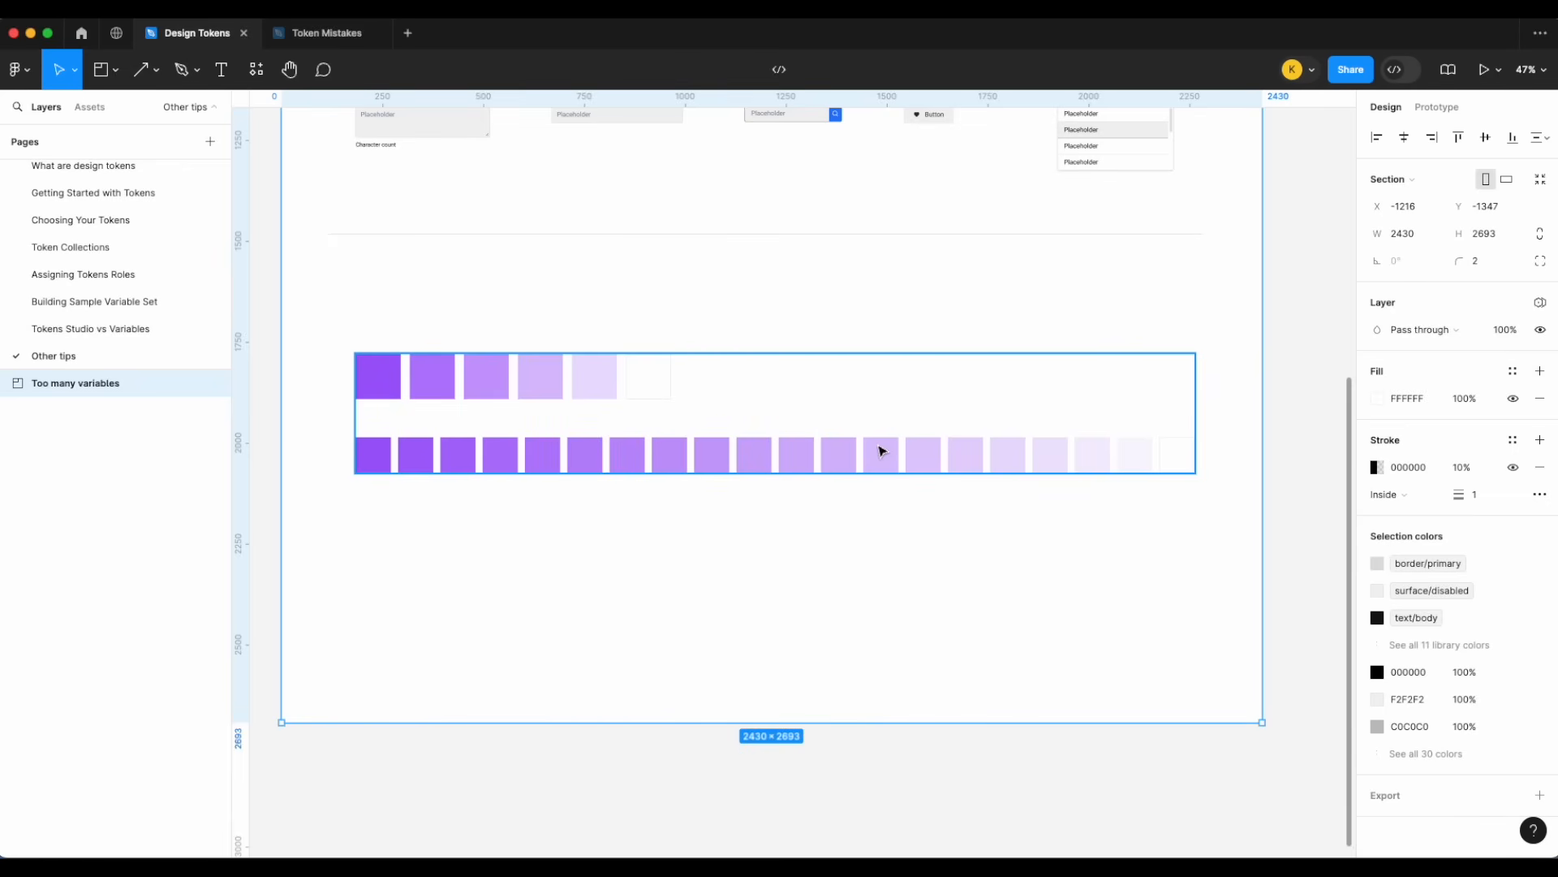
right_click(873, 453)
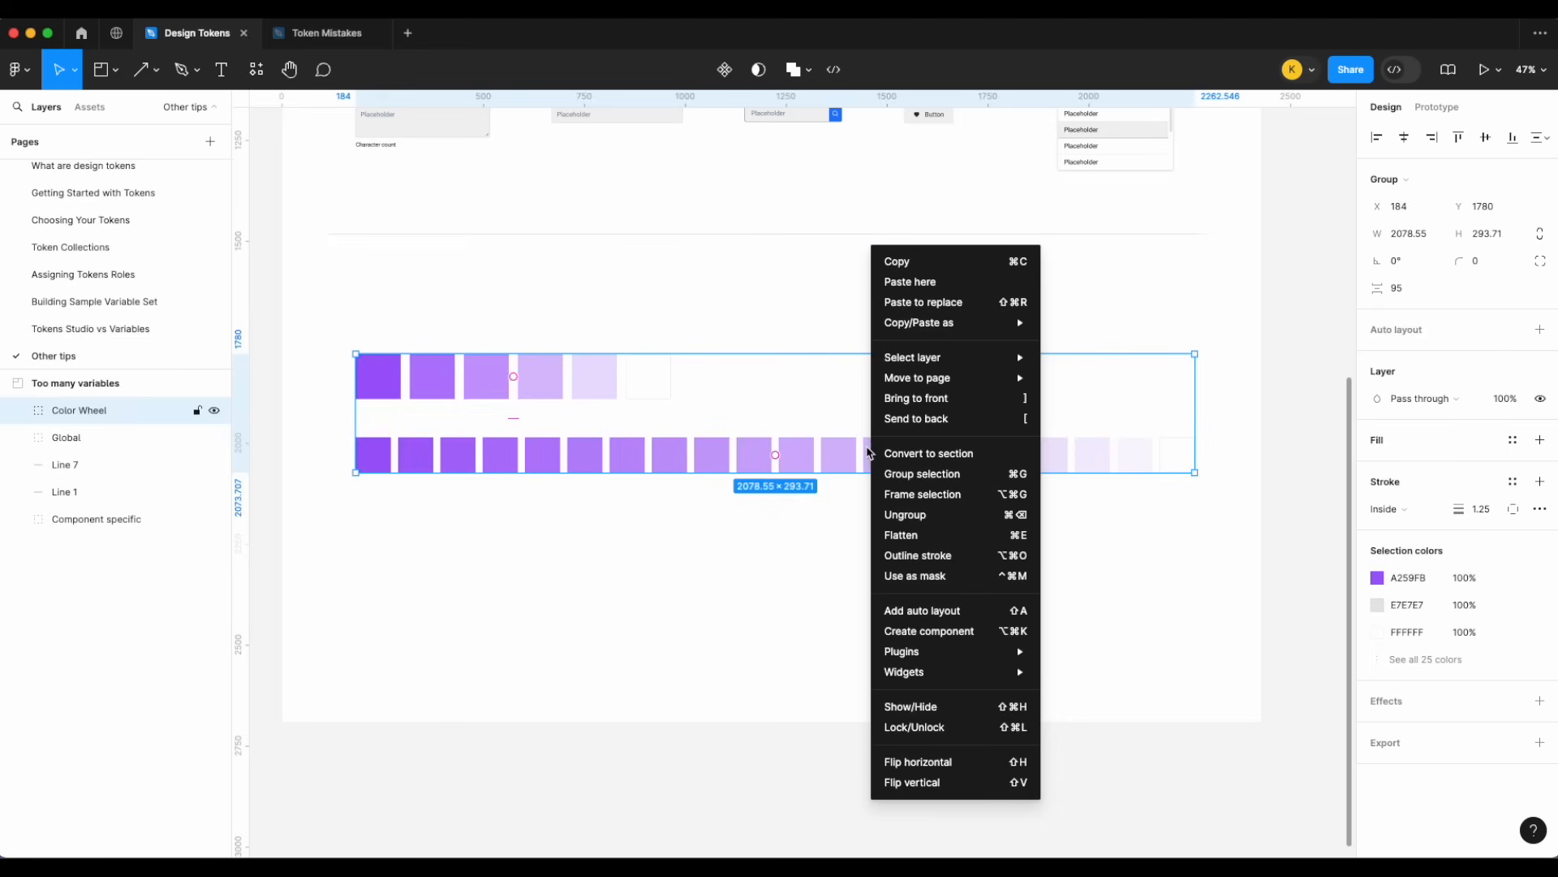
click(909, 514)
click(681, 419)
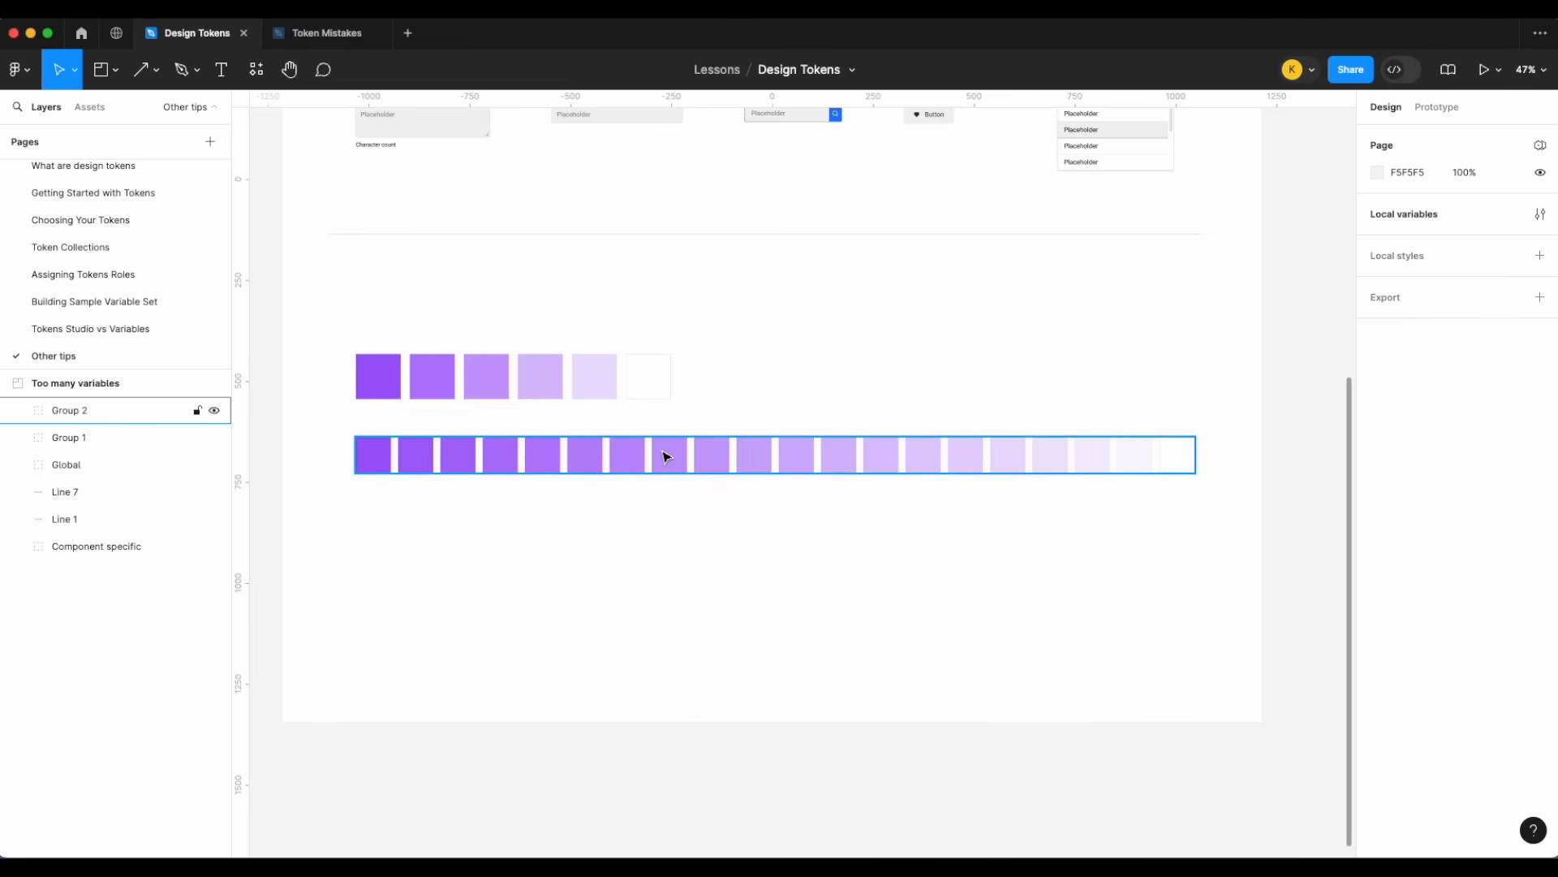
key(Escape)
scroll(839, 278, down, 5)
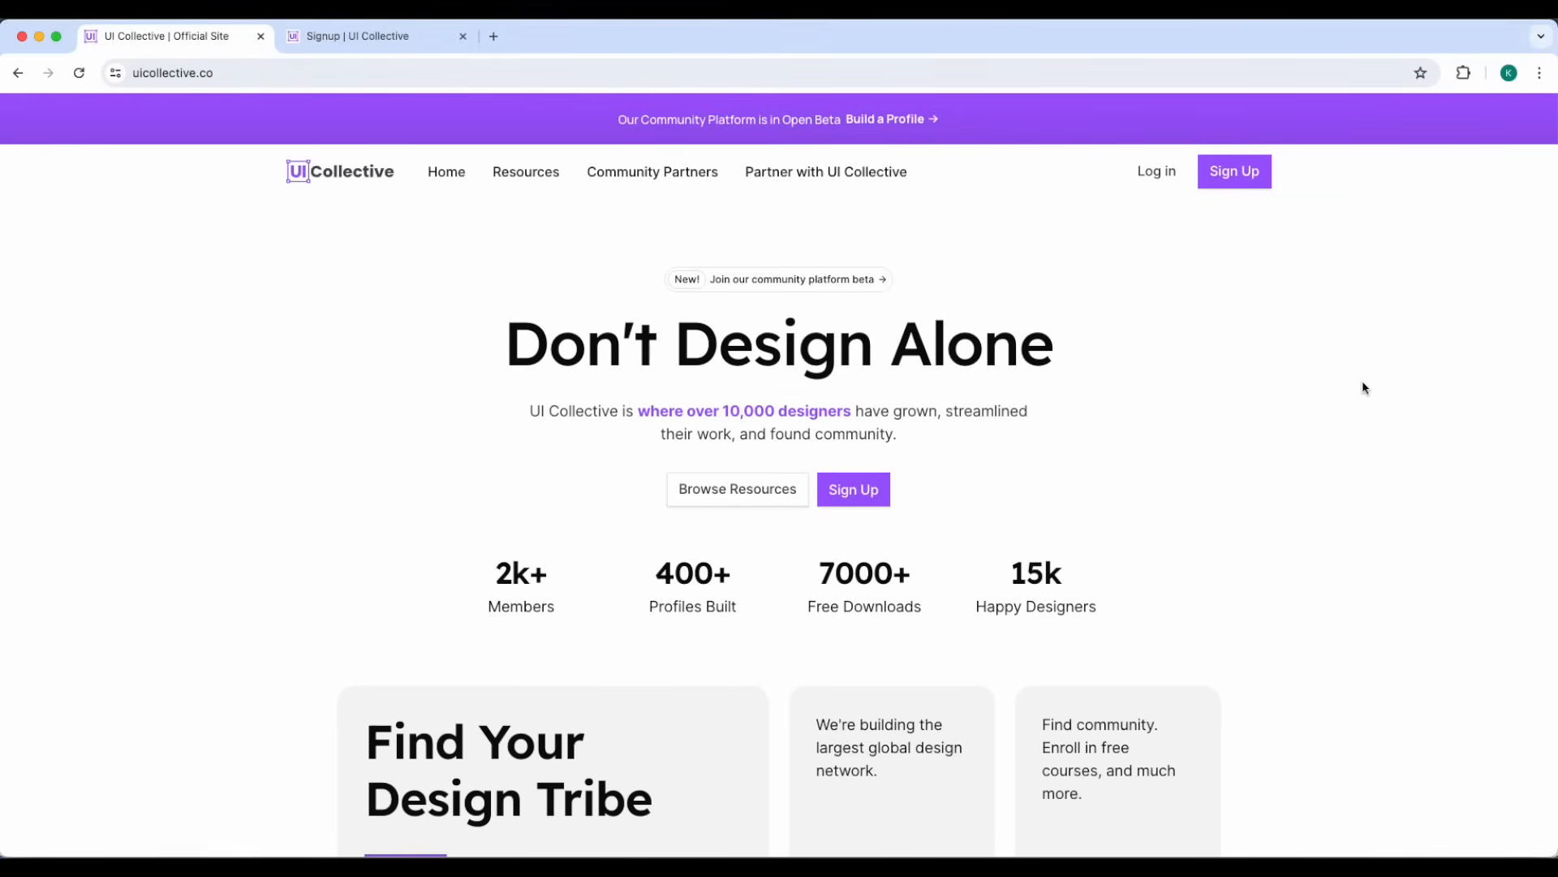
- Look over the UI Collective home page and the partner offers on its Community Partners page, ending back on the home page
scroll(1362, 387, down, 6)
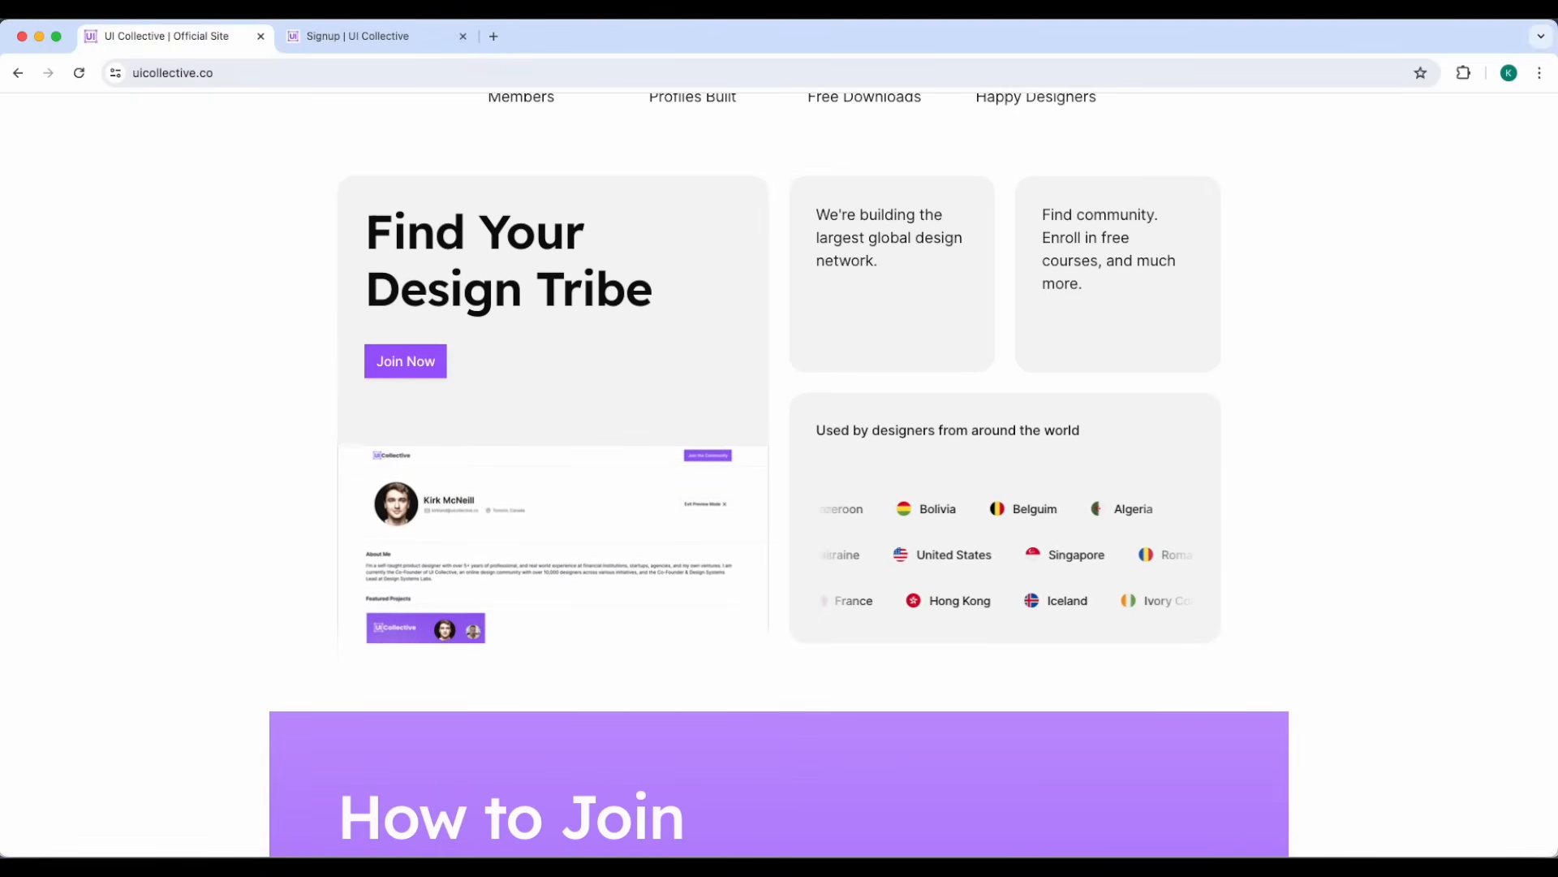
scroll(1485, 327, up, 6)
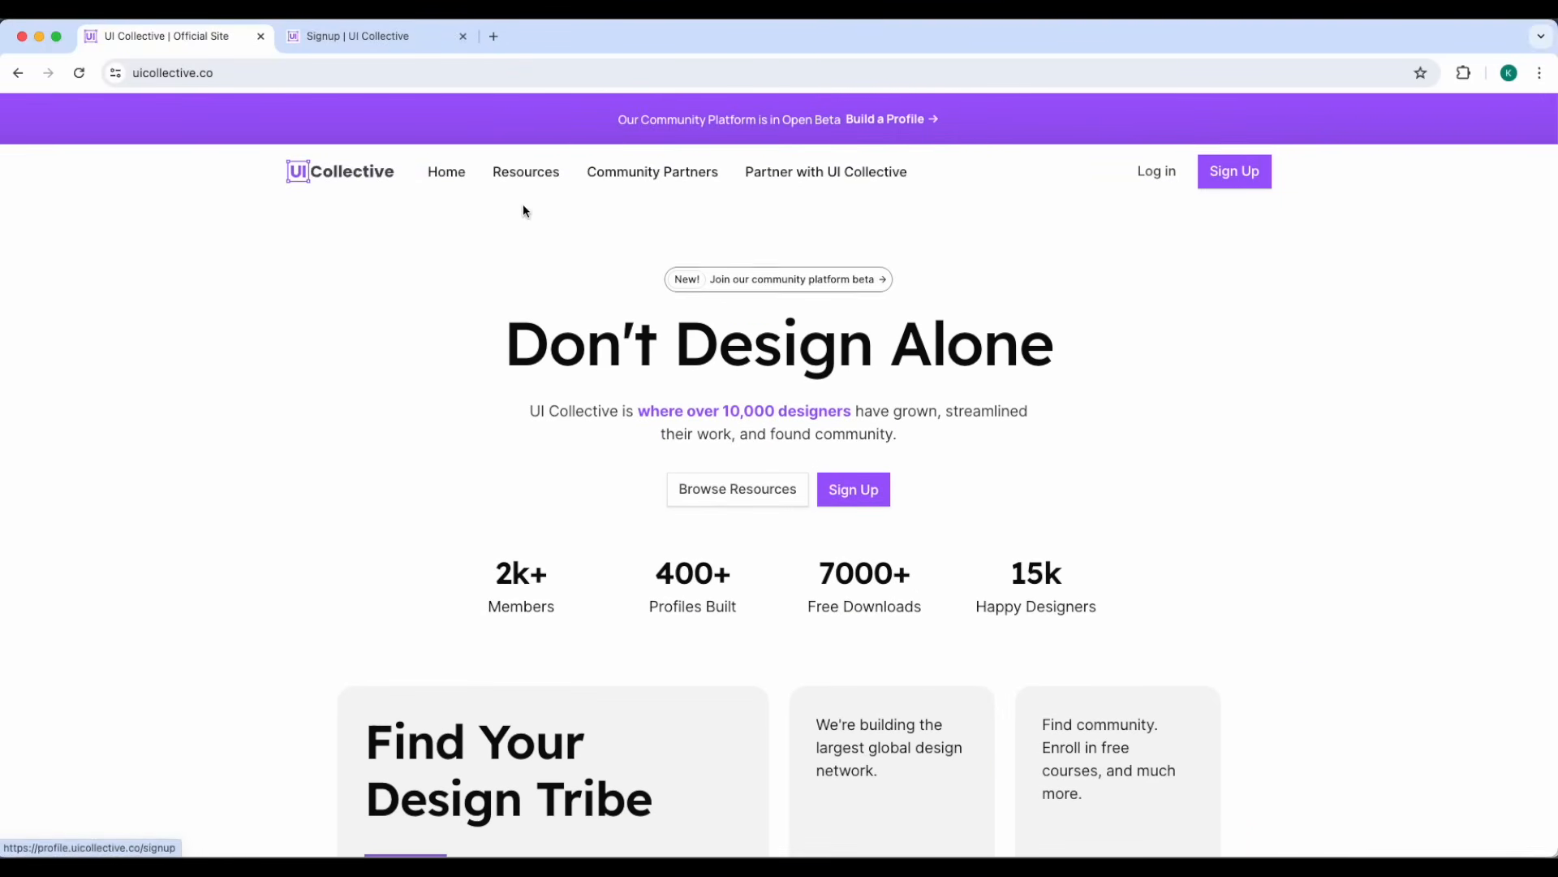
click(625, 174)
scroll(596, 349, down, 1)
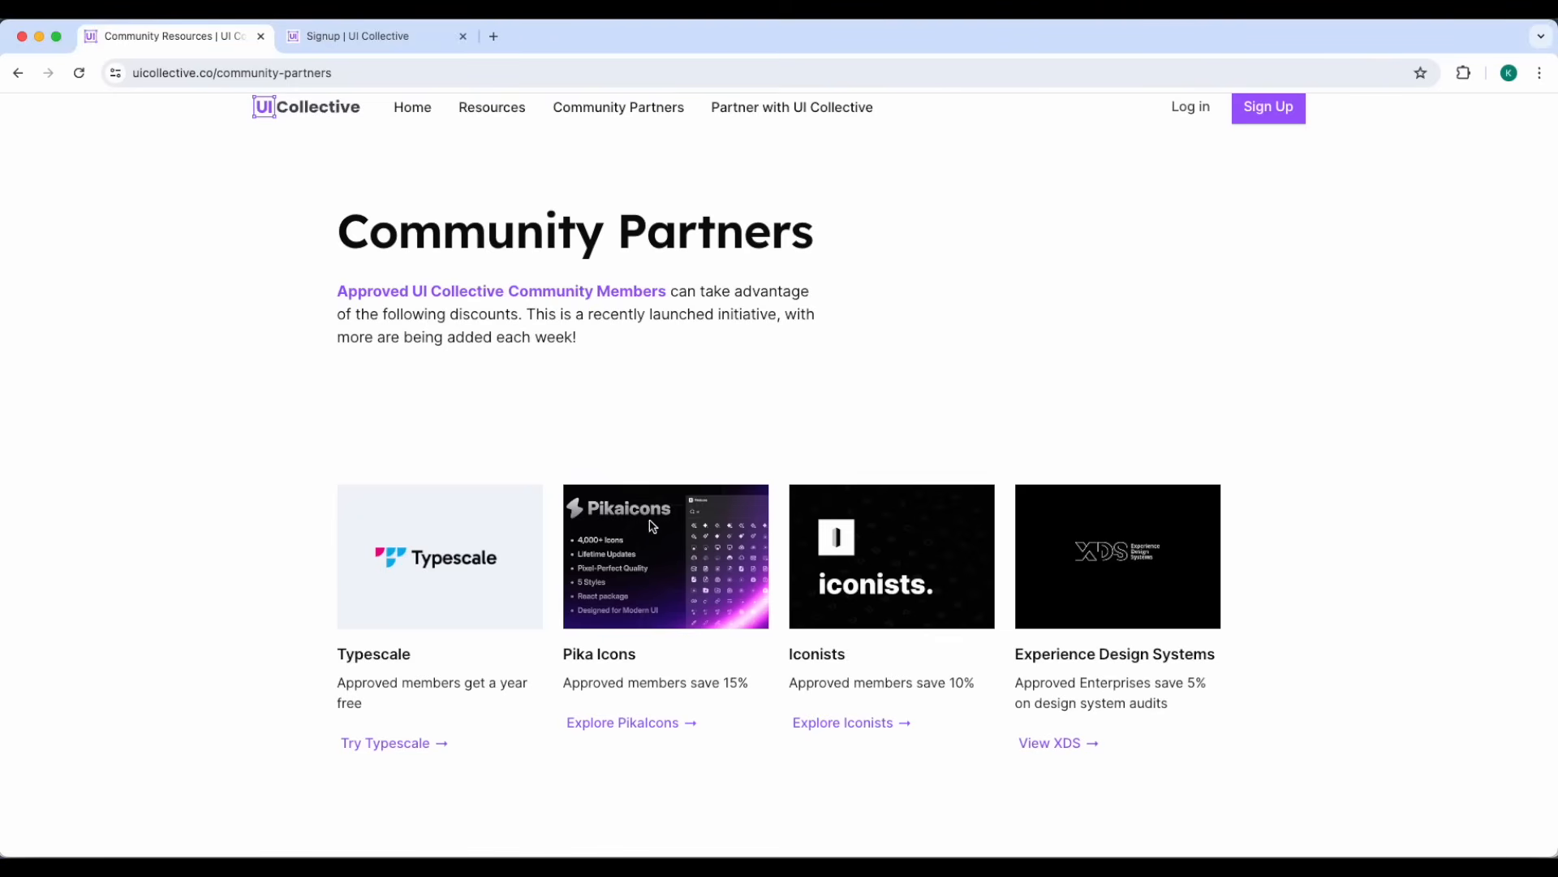
scroll(918, 393, up, 1)
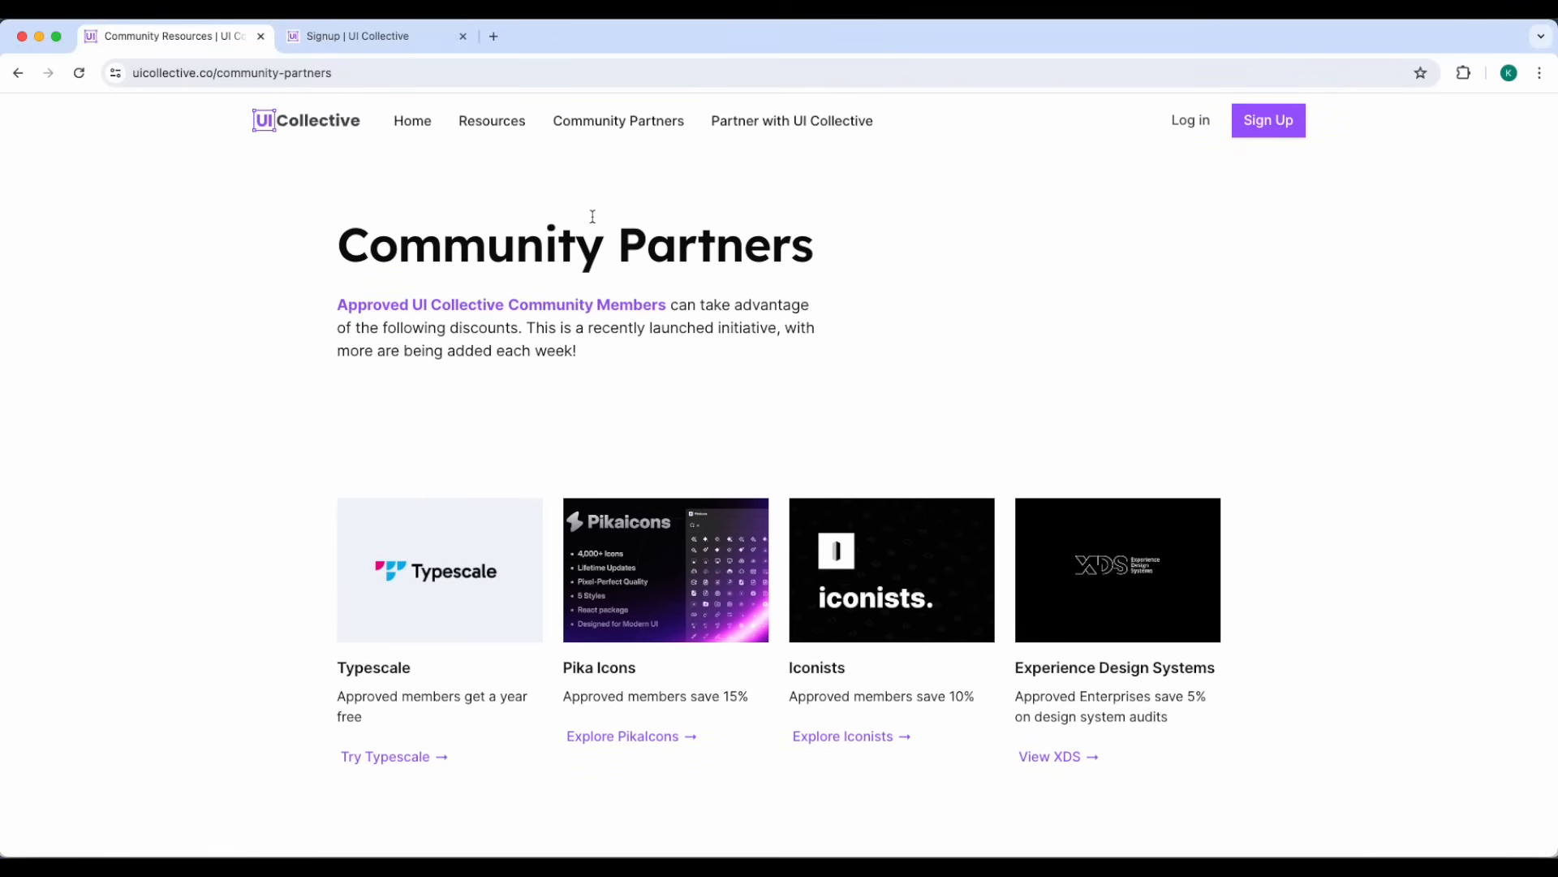
click(413, 127)
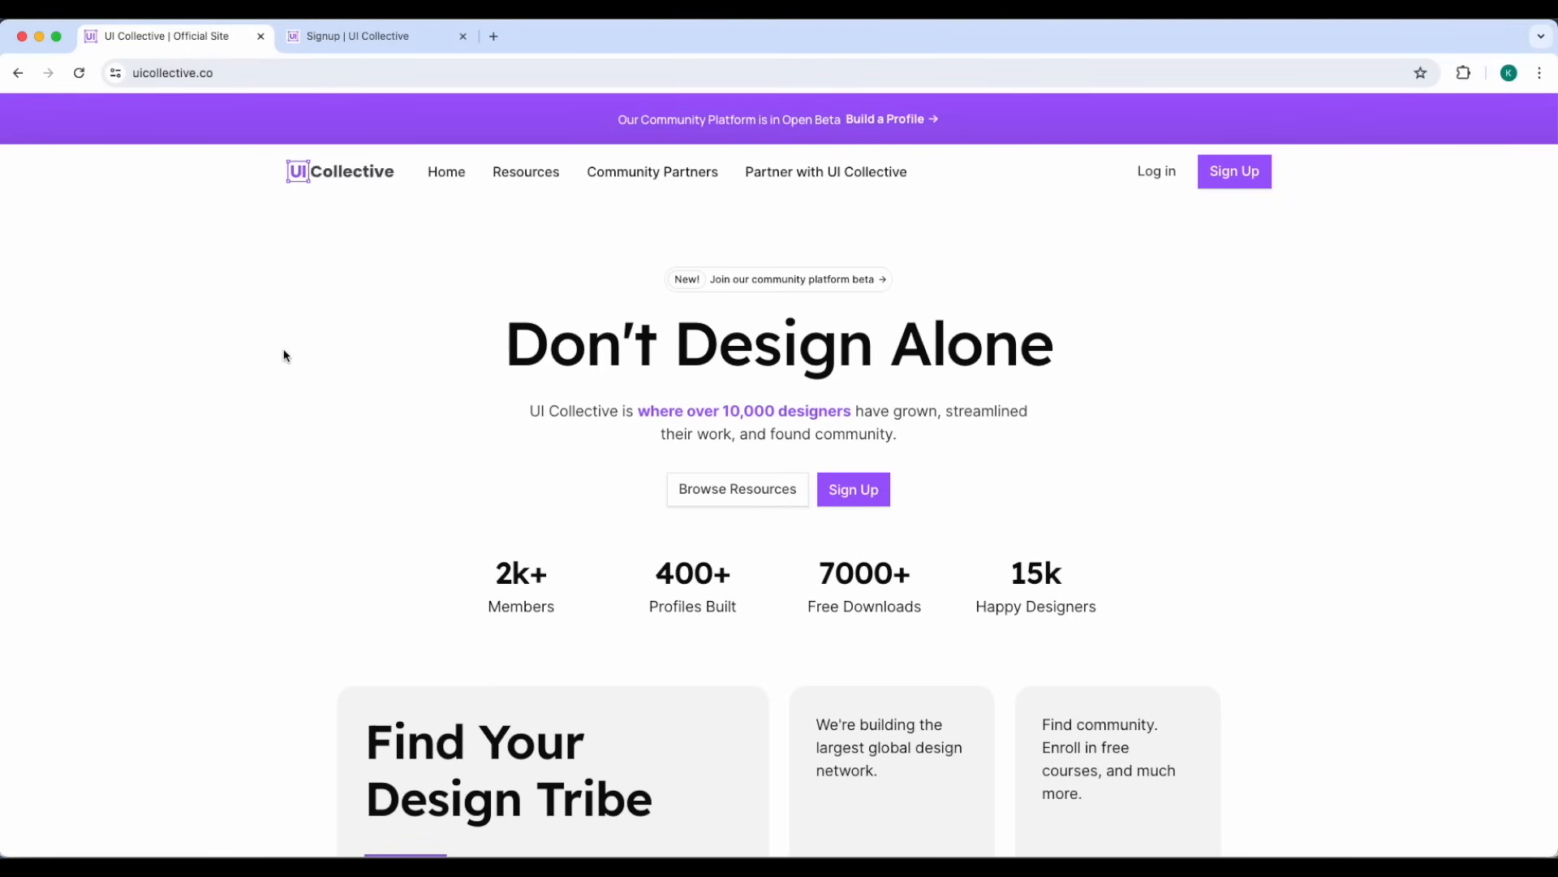
- Browse the free design downloads on the UI Collective Resources page and return to the home page
click(526, 171)
scroll(226, 521, down, 3)
scroll(281, 523, down, 4)
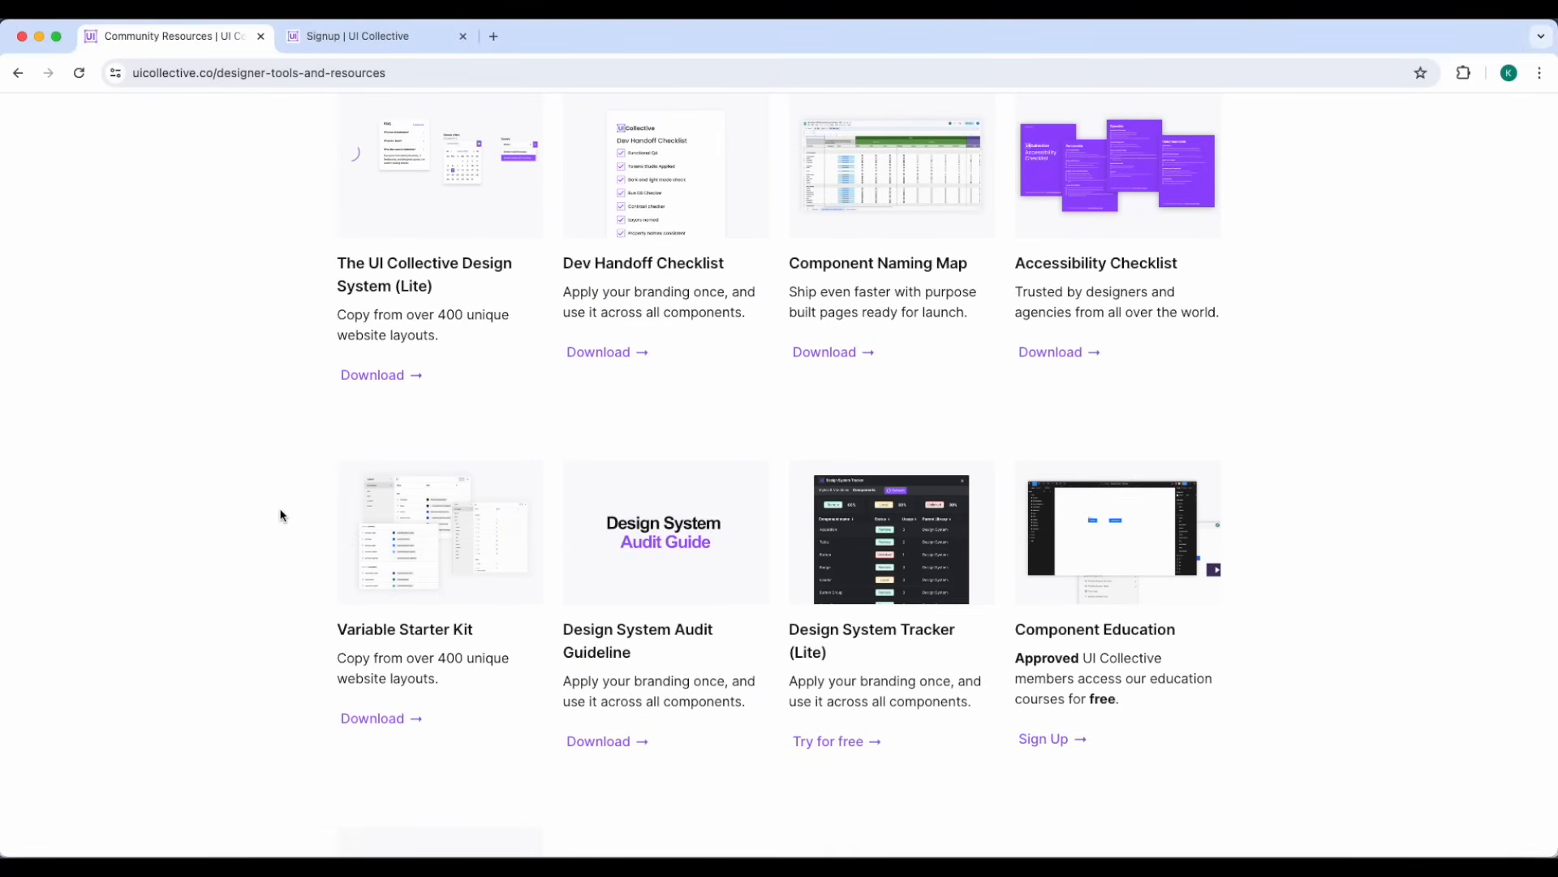
scroll(278, 501, up, 10)
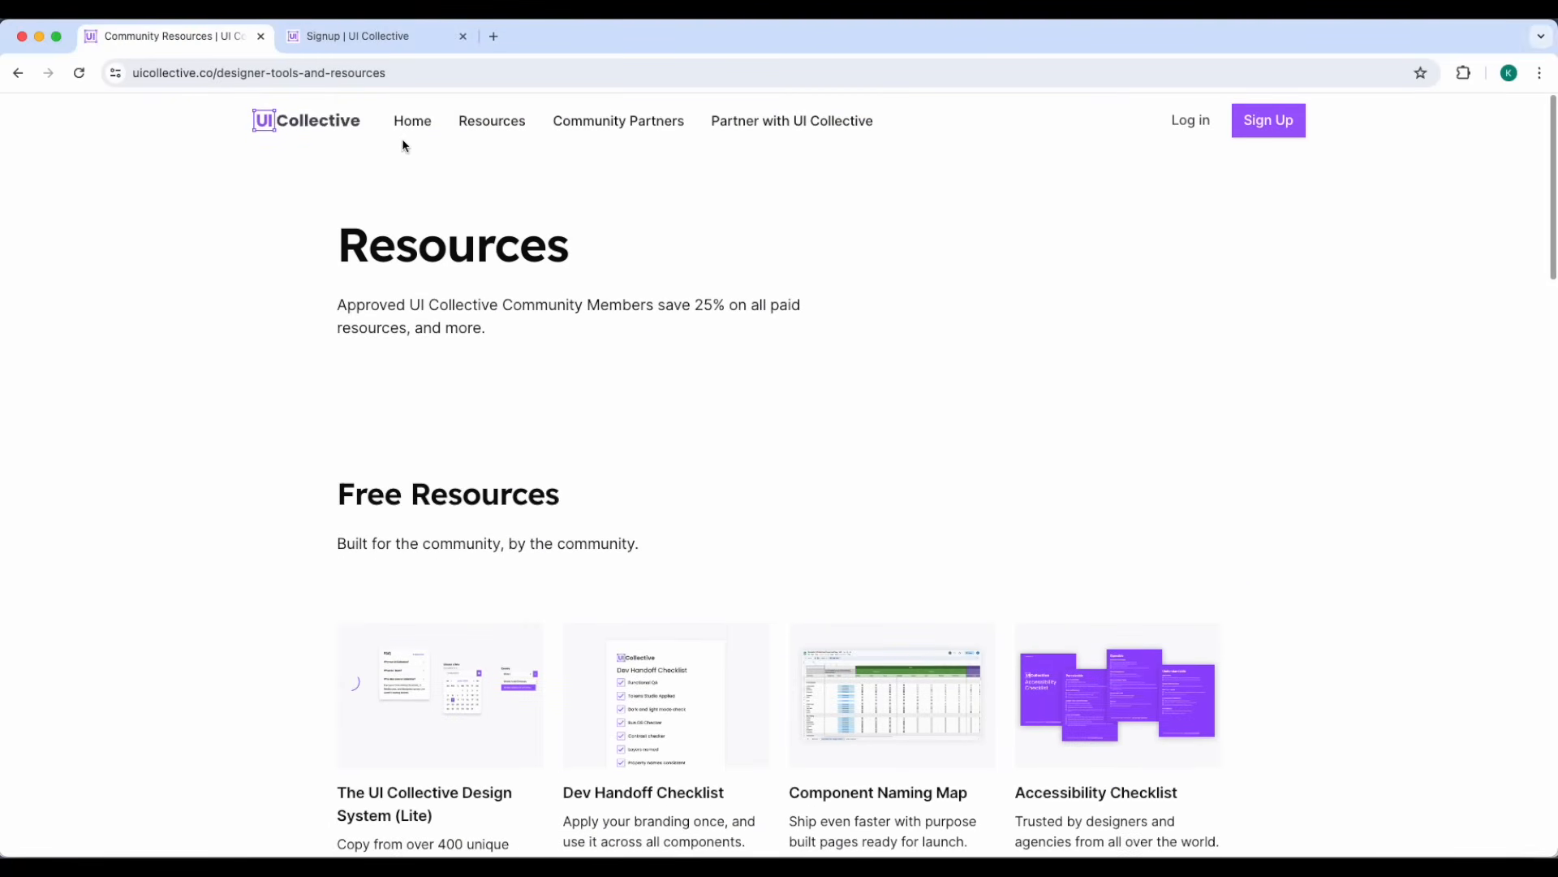
click(406, 122)
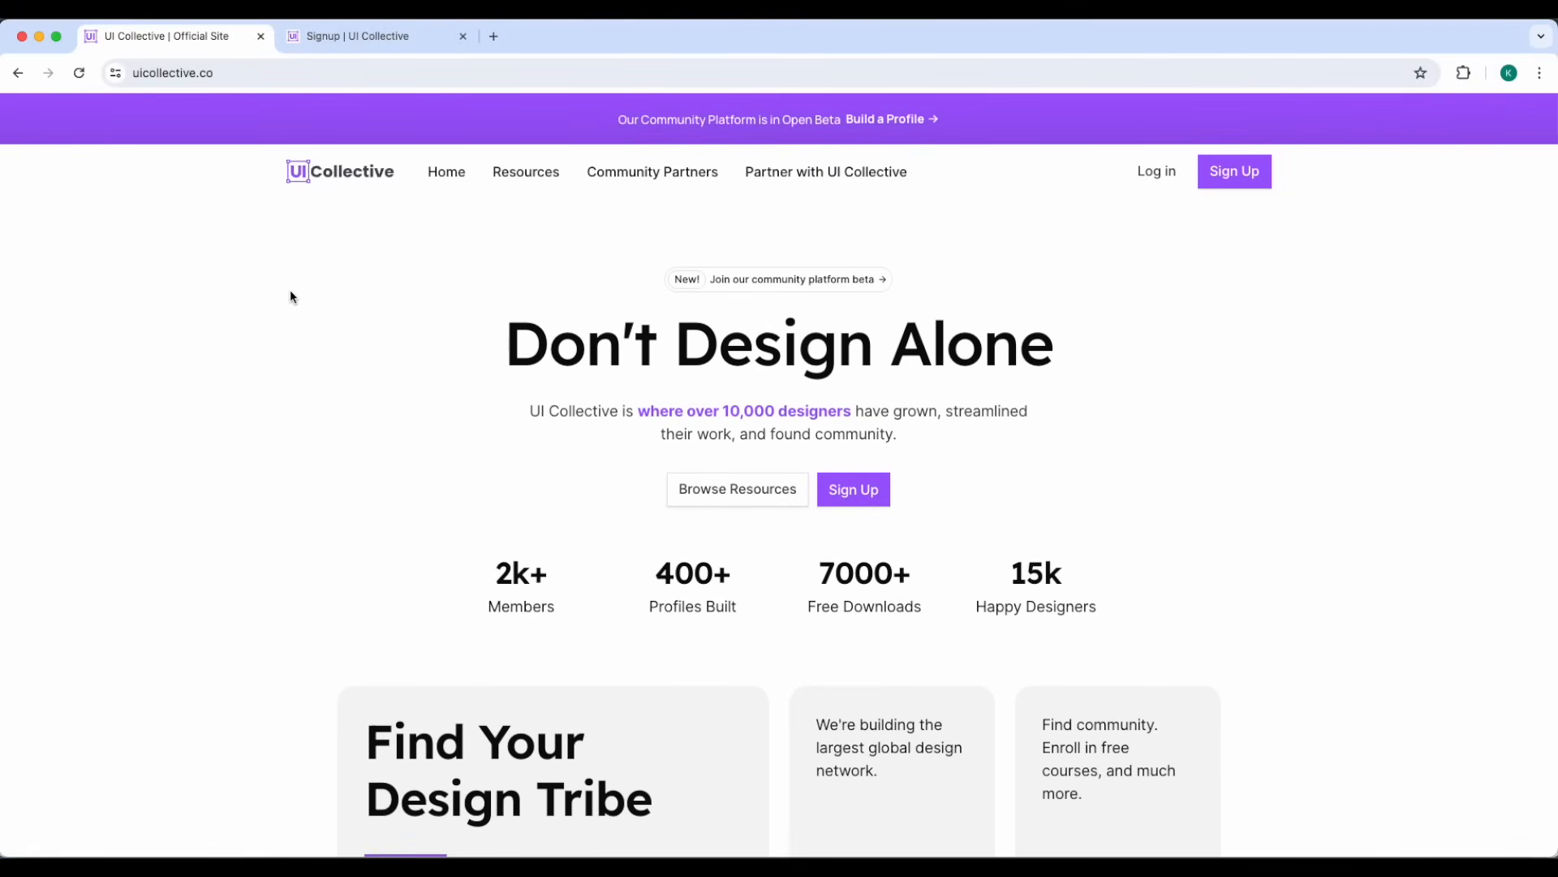